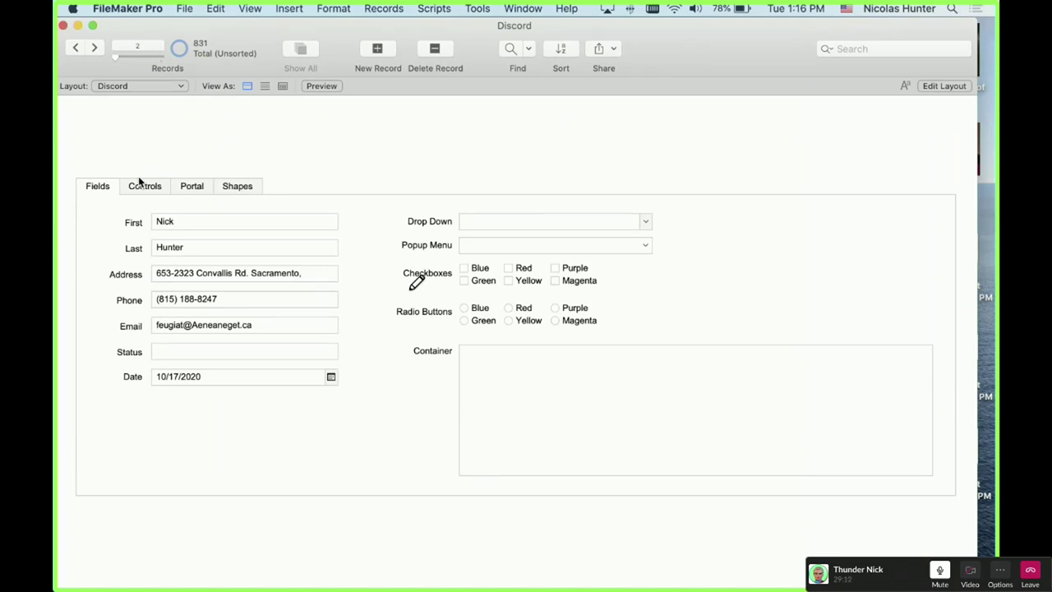
- Examine the Address and Date fields, opening and closing the Date field's calendar picker
click(289, 275)
click(357, 282)
click(247, 378)
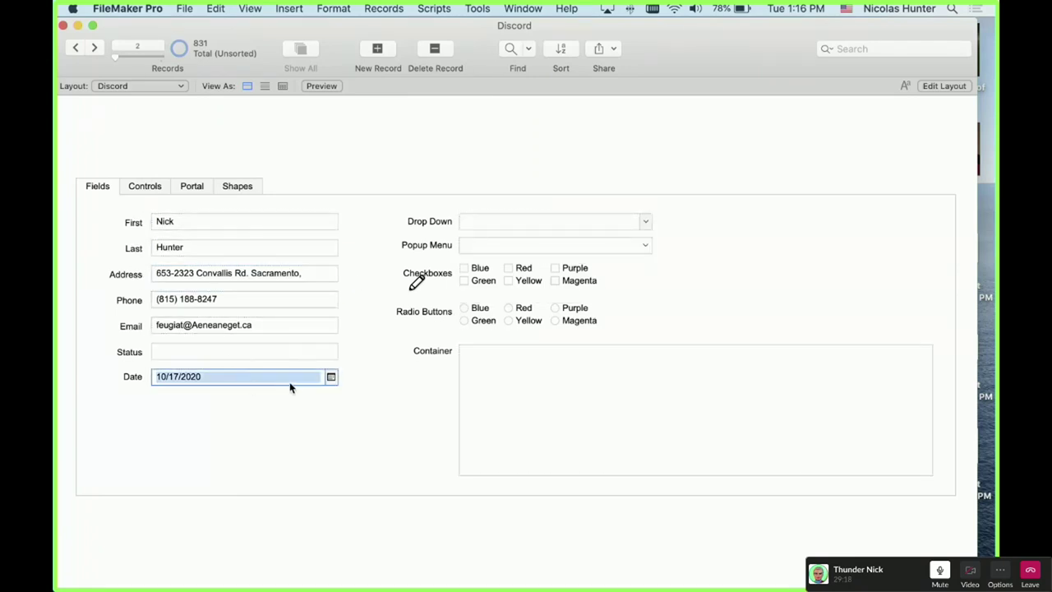
click(331, 376)
click(331, 378)
click(465, 401)
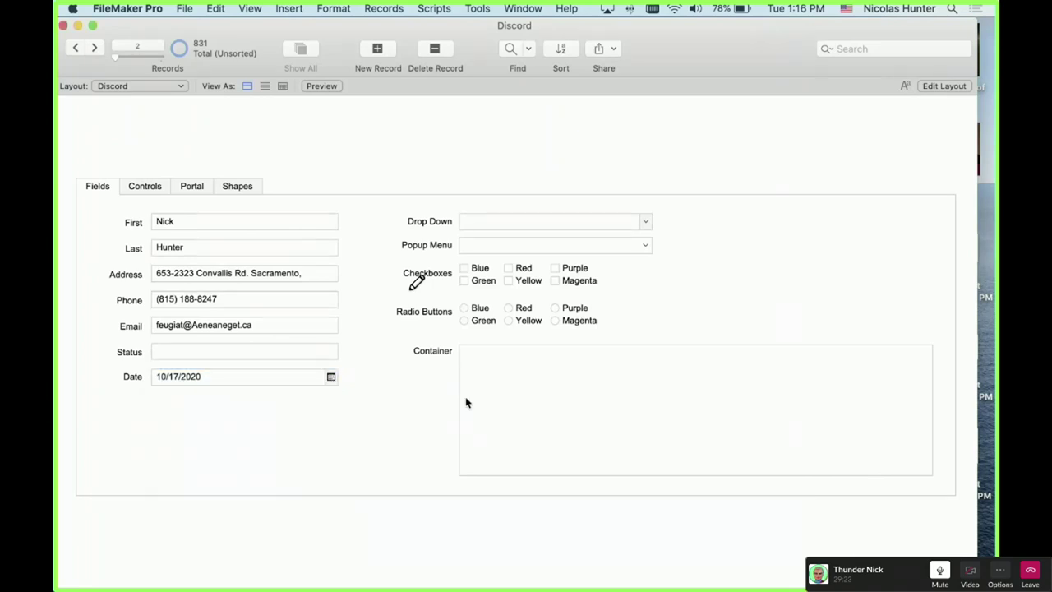
click(332, 376)
click(254, 383)
click(331, 377)
click(332, 377)
- Set the record's status to Magenta using the drop-down, popup menu, checkbox and radio button fields, and select the empty container
click(515, 220)
click(646, 222)
click(680, 225)
click(600, 246)
click(523, 284)
click(530, 309)
click(580, 321)
click(550, 402)
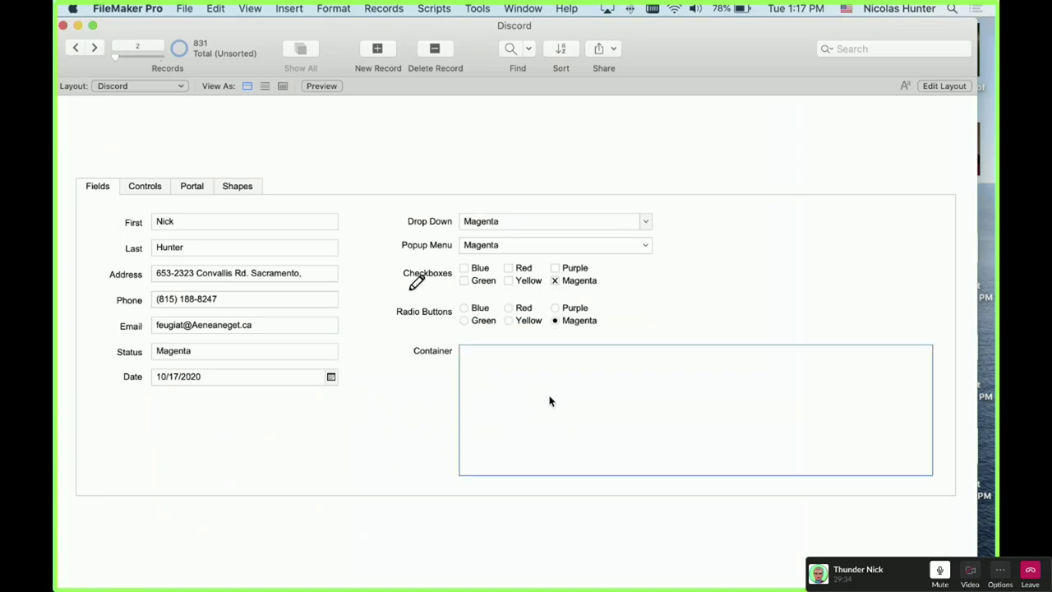
- Go to the first record, view its container picture, and examine the popover, button bar, slide panels and web viewer on the Controls page
click(76, 52)
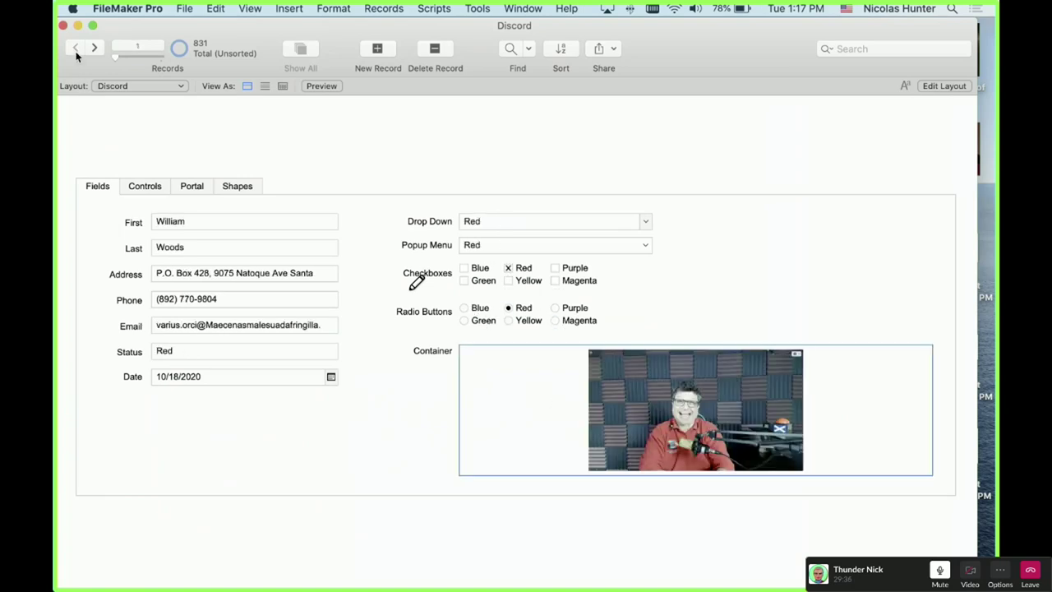
click(787, 253)
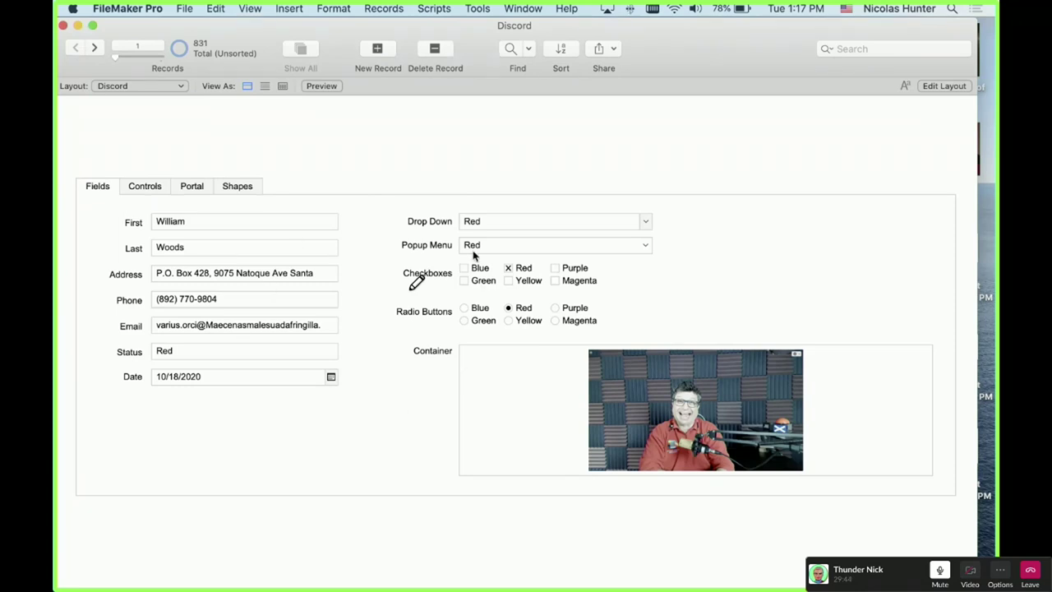
click(137, 186)
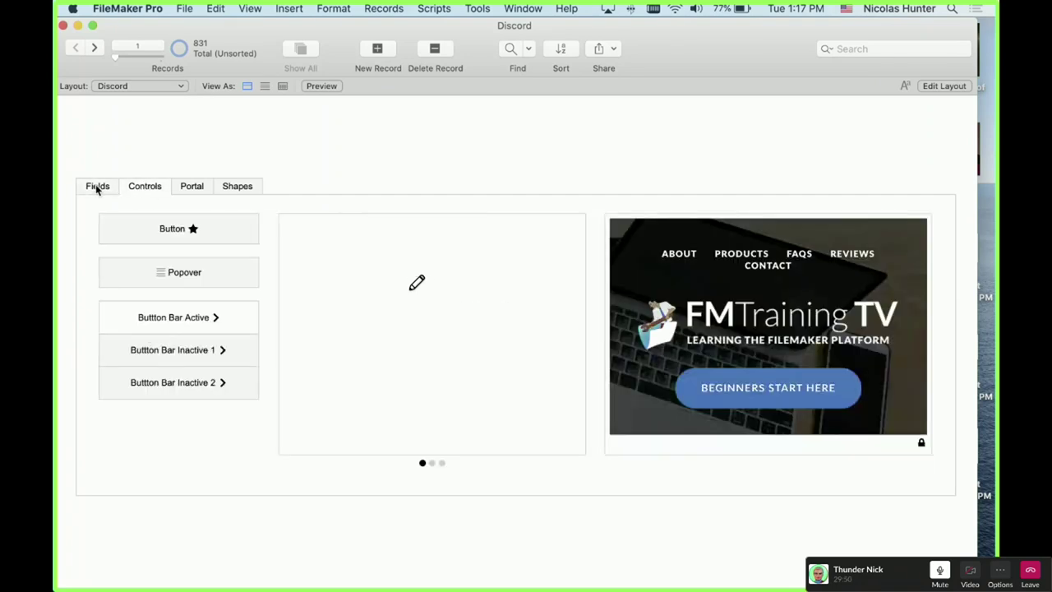
click(109, 187)
click(129, 190)
click(211, 272)
click(218, 315)
click(433, 464)
click(442, 464)
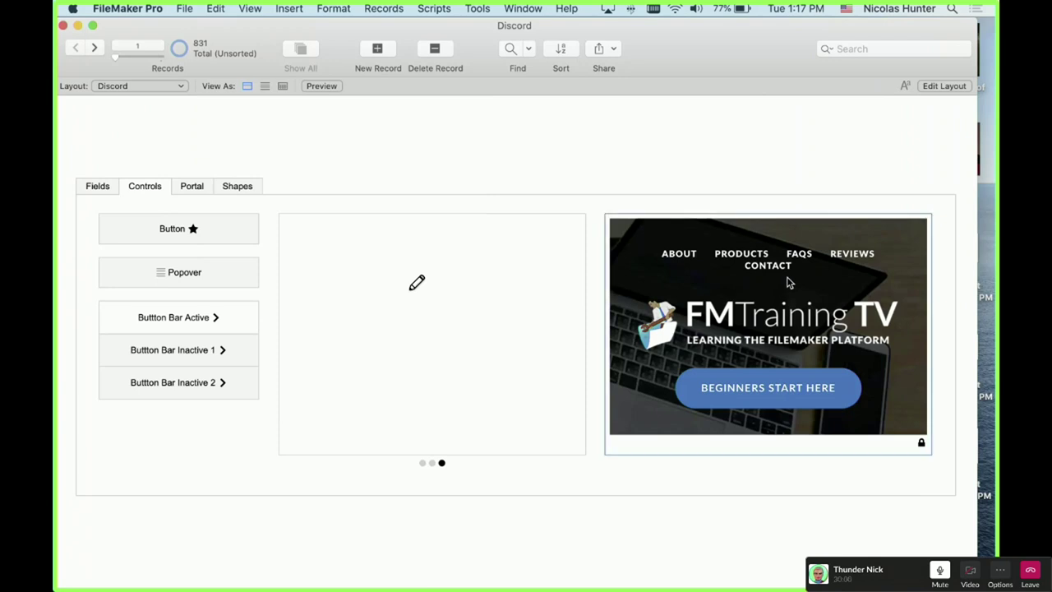
- Browse several portal rows, finishing with the 10/16/2020 row, and view the Shapes page before returning to the Fields page
click(197, 191)
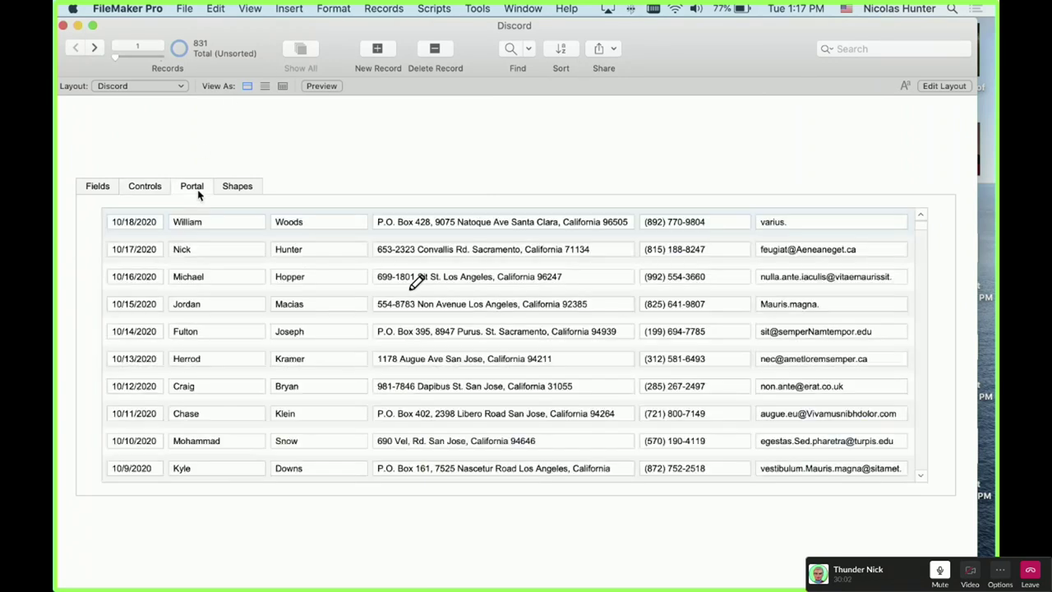
click(292, 241)
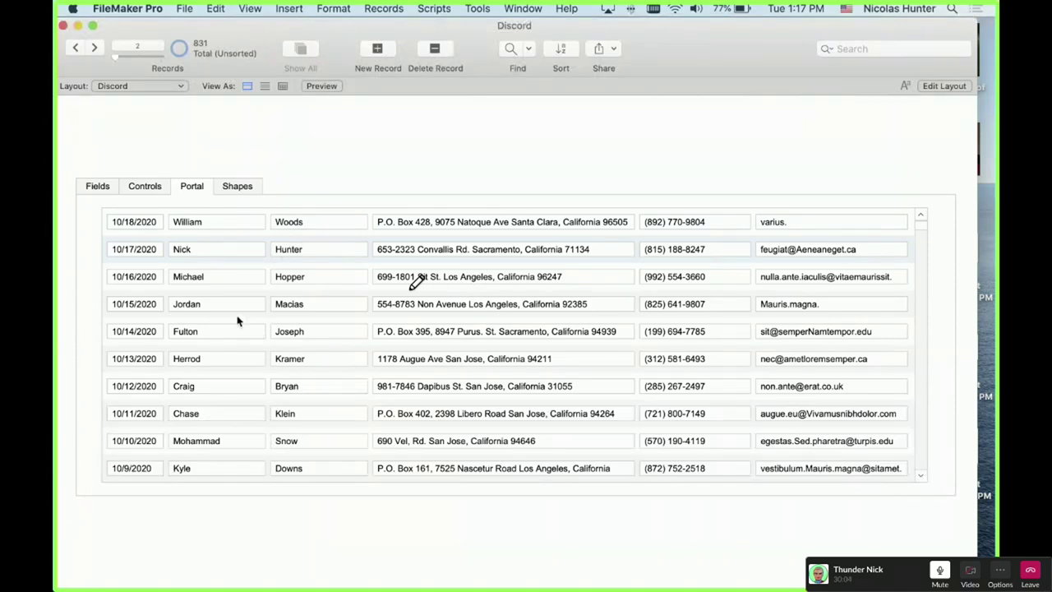
click(239, 313)
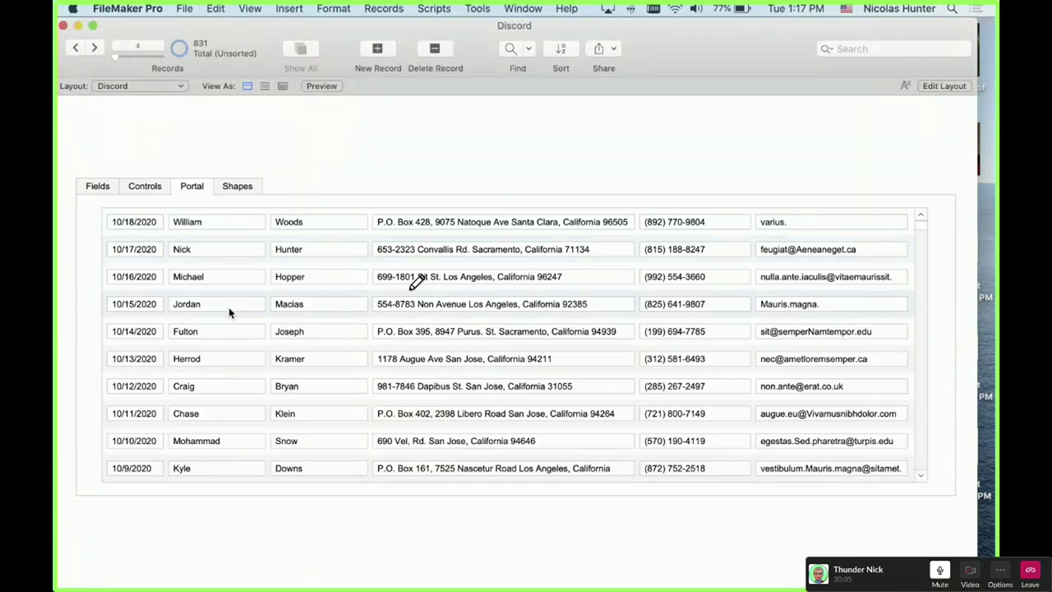
click(270, 245)
click(265, 288)
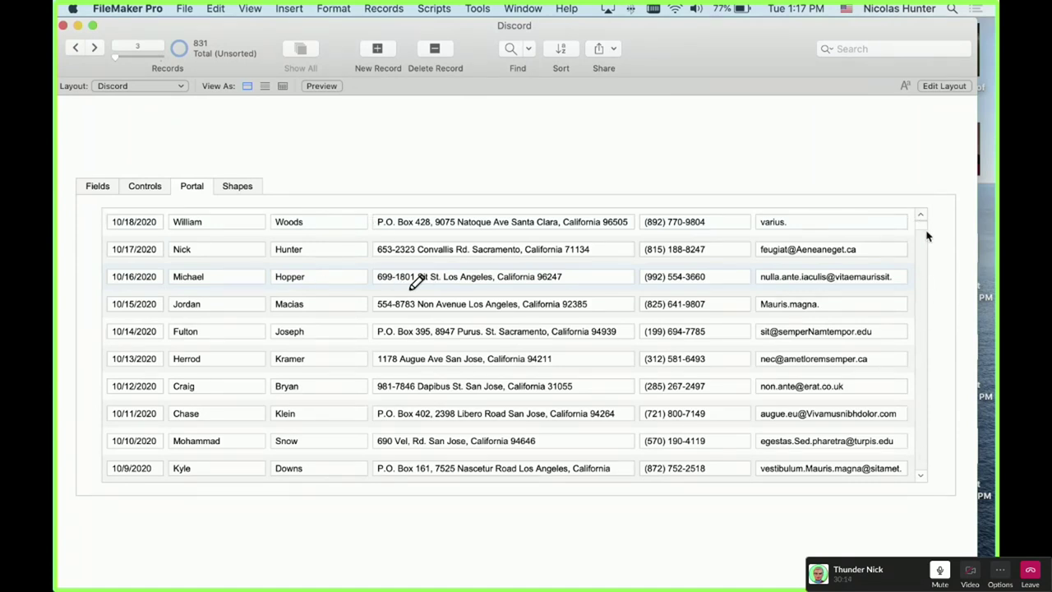
click(245, 187)
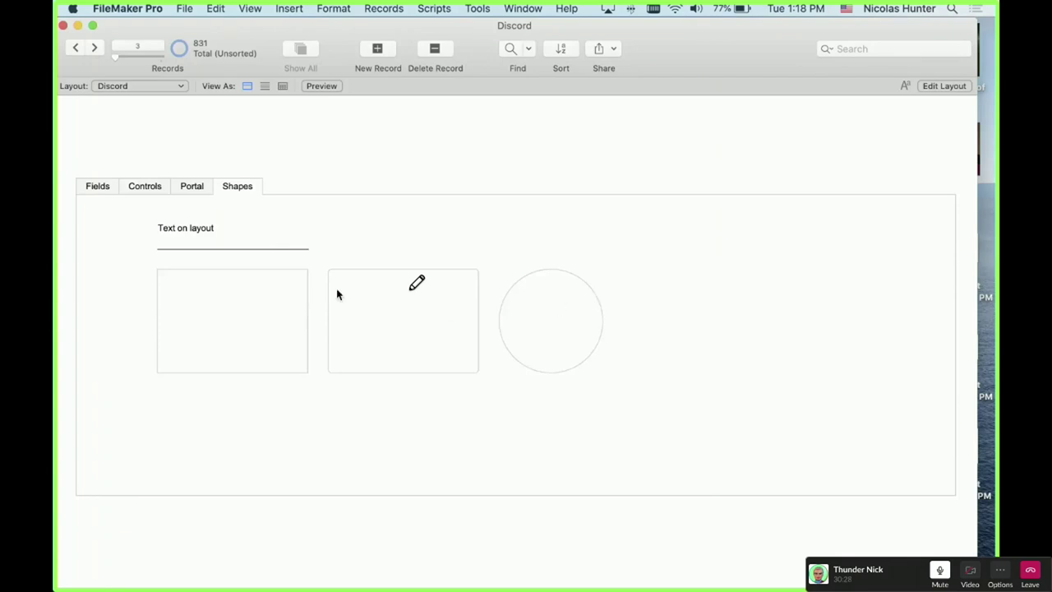
click(106, 194)
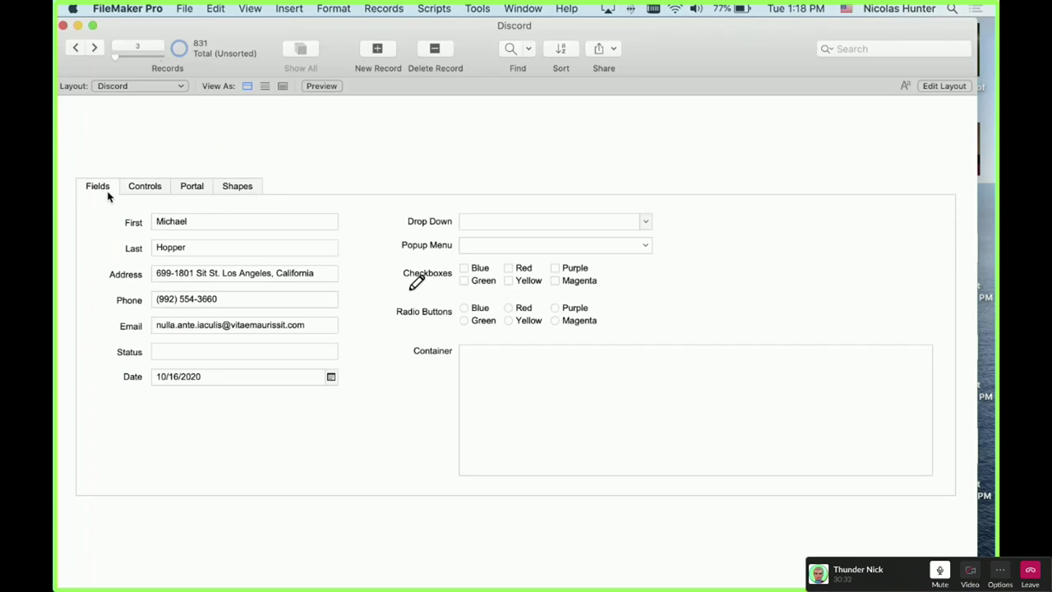
- Switch the Discord layout to Layout mode and look over its parts from Top Navigation to Bottom Navigation
key(super+l)
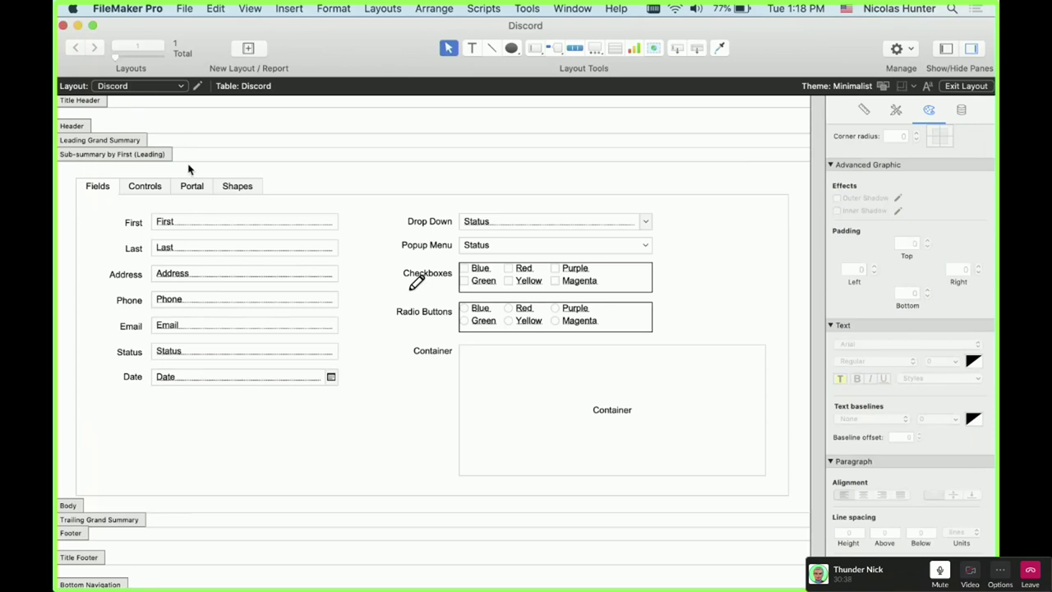
click(92, 112)
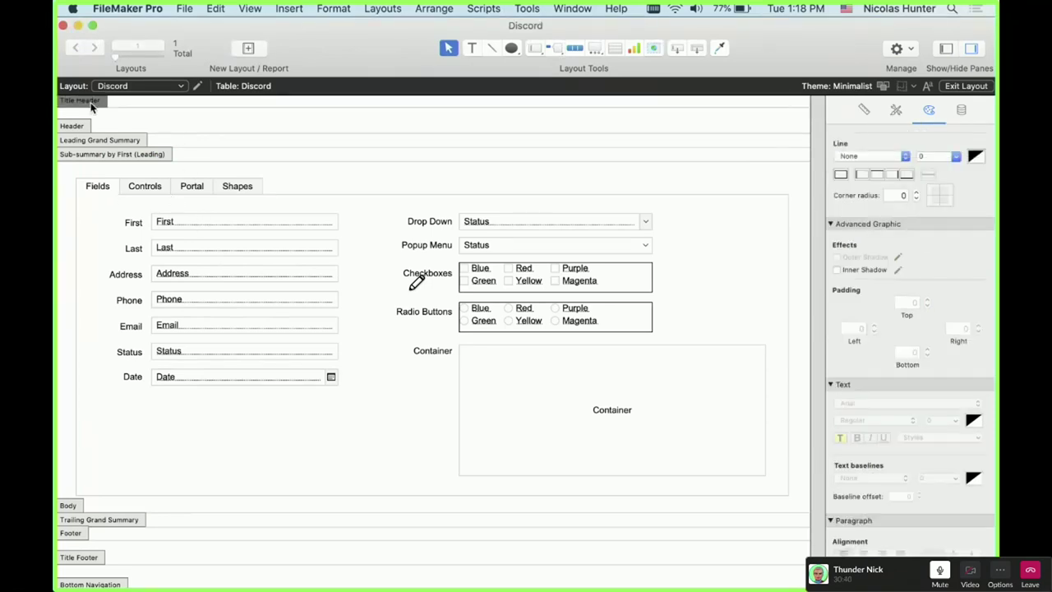
scroll(105, 154, down, 5)
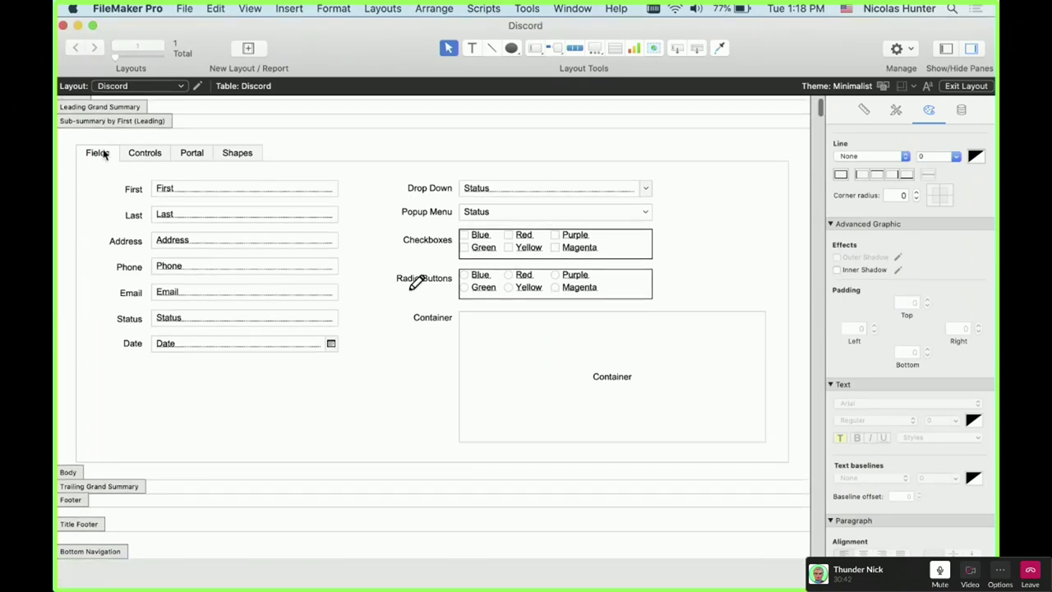
scroll(106, 156, up, 6)
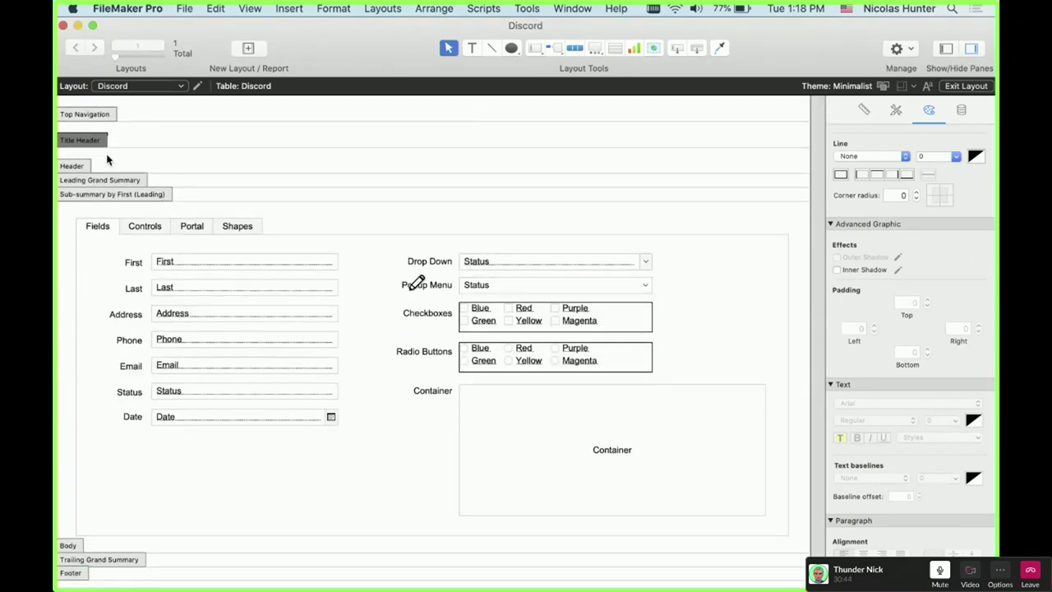
- Open Part Setup and go through the layout parts from Top Navigation to Body
click(428, 8)
mouse_move(384, 8)
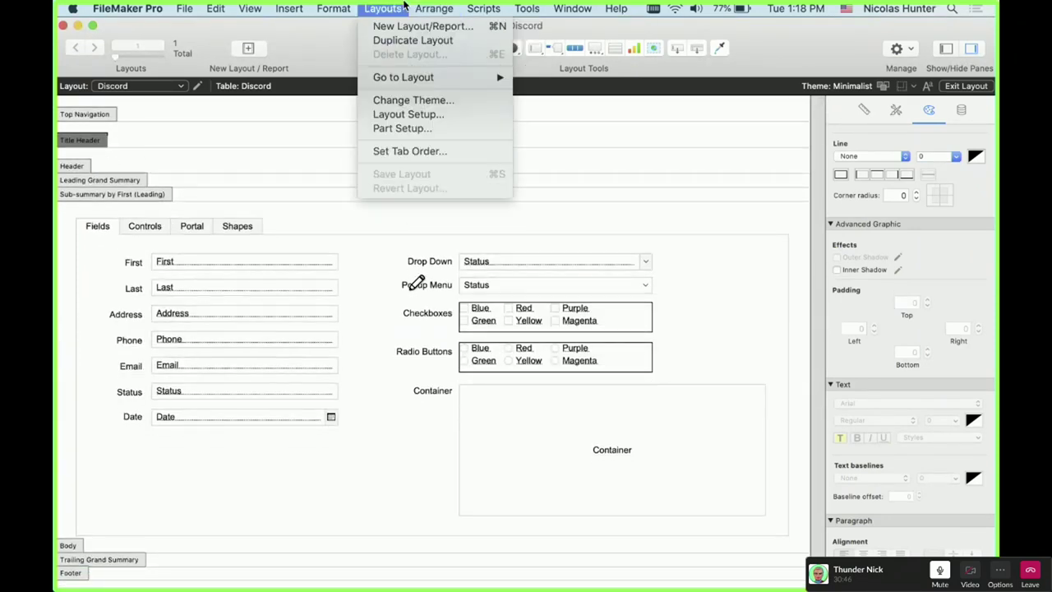
click(405, 127)
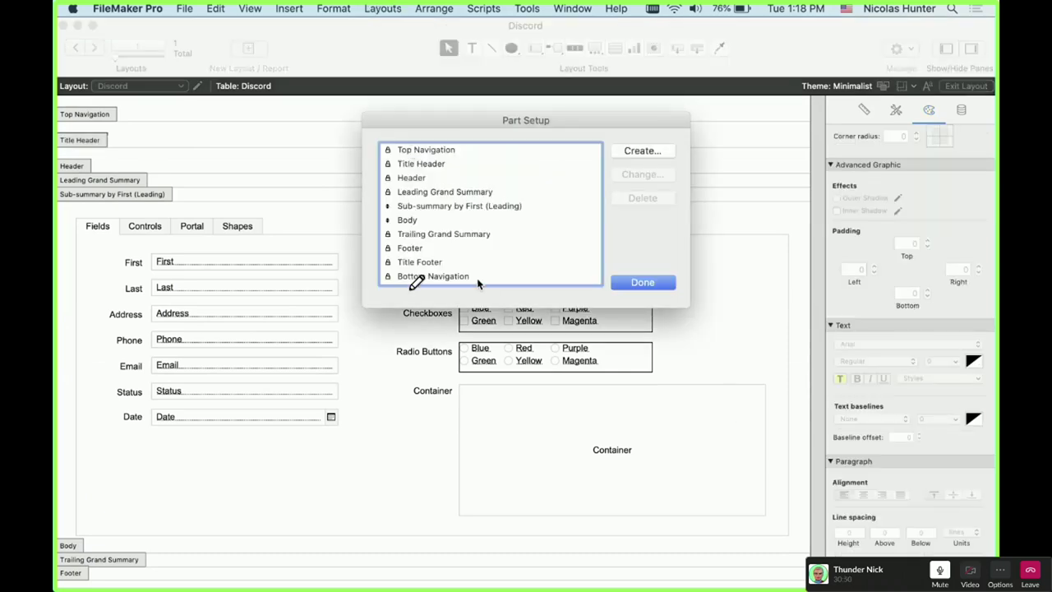
click(456, 150)
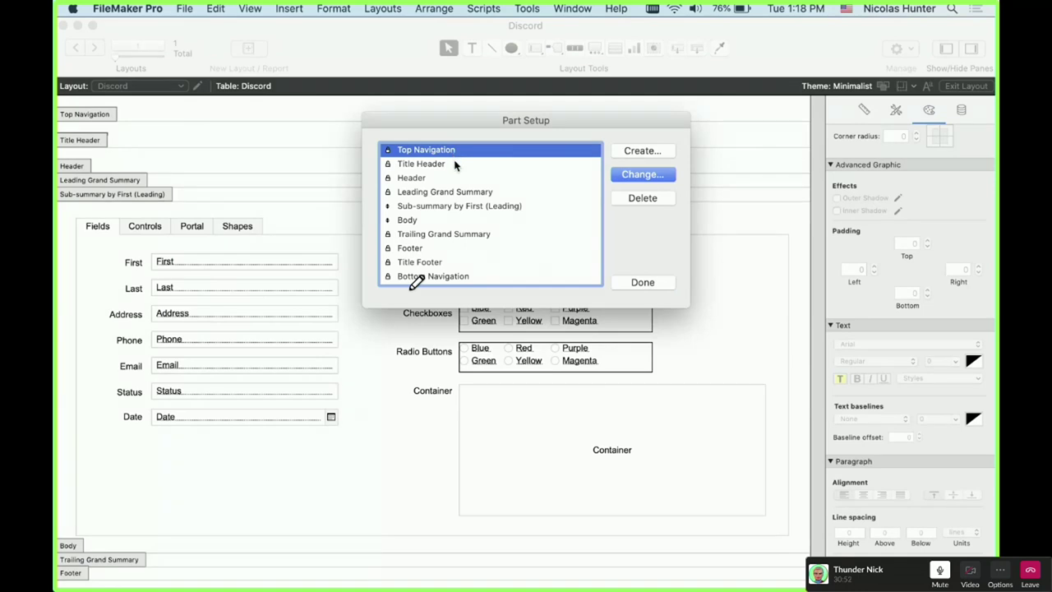
click(457, 167)
click(443, 179)
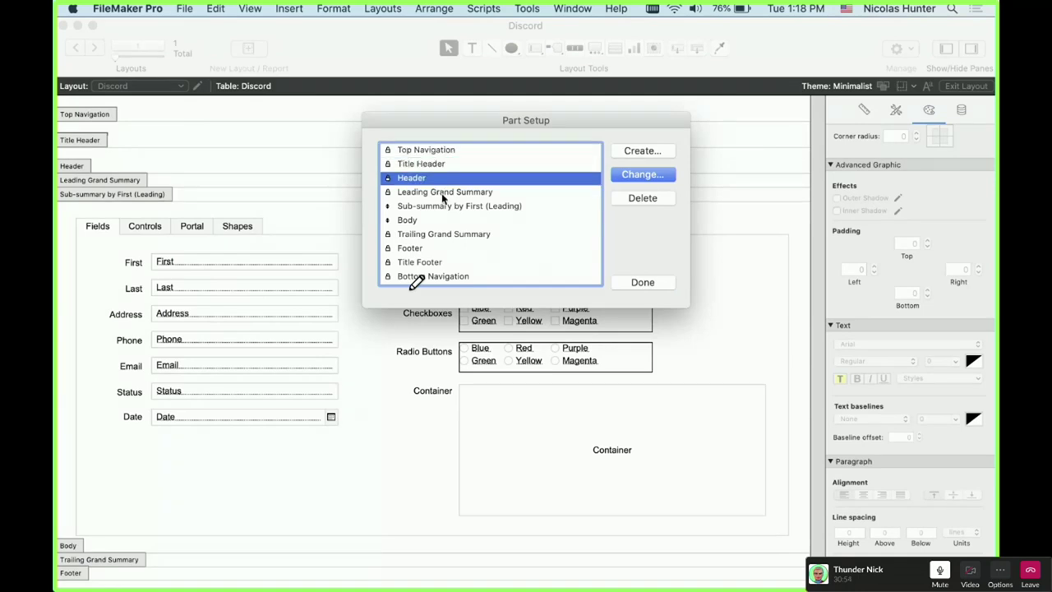
click(444, 194)
click(450, 208)
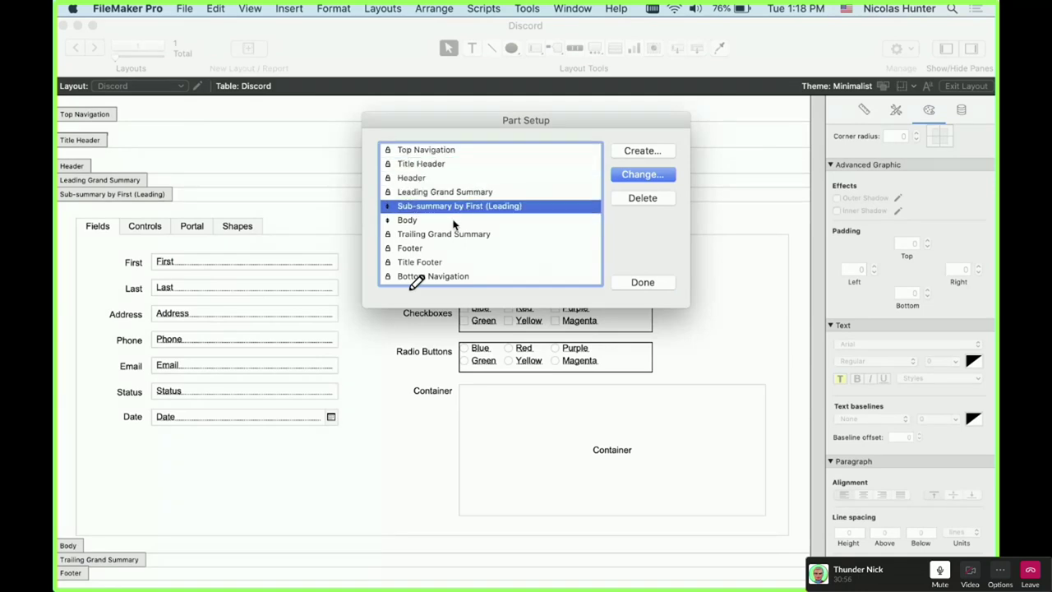
click(454, 222)
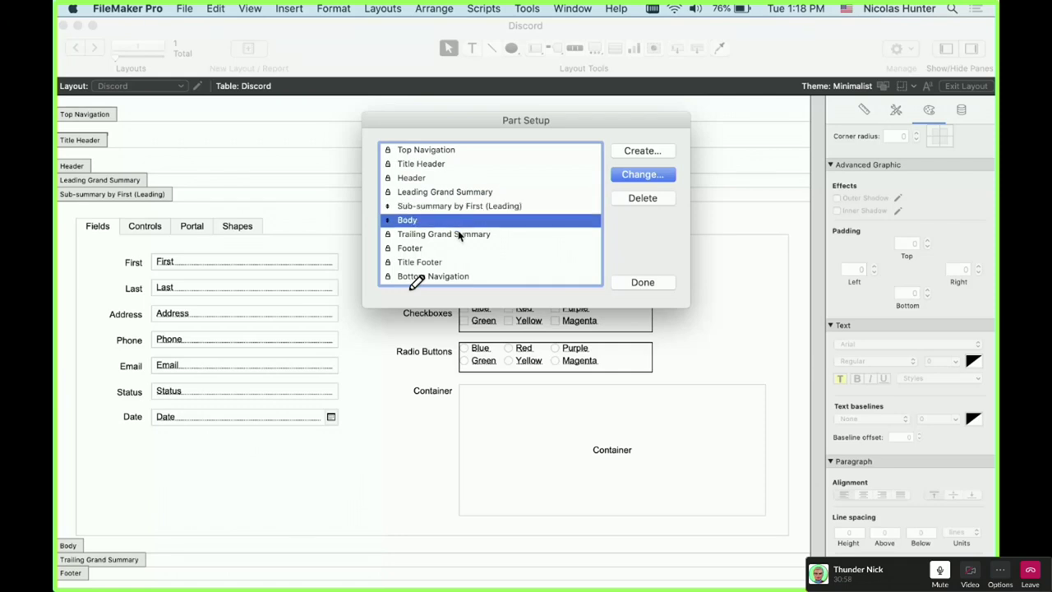
- Create a trailing sub-summary part for when records are sorted by Status
click(636, 150)
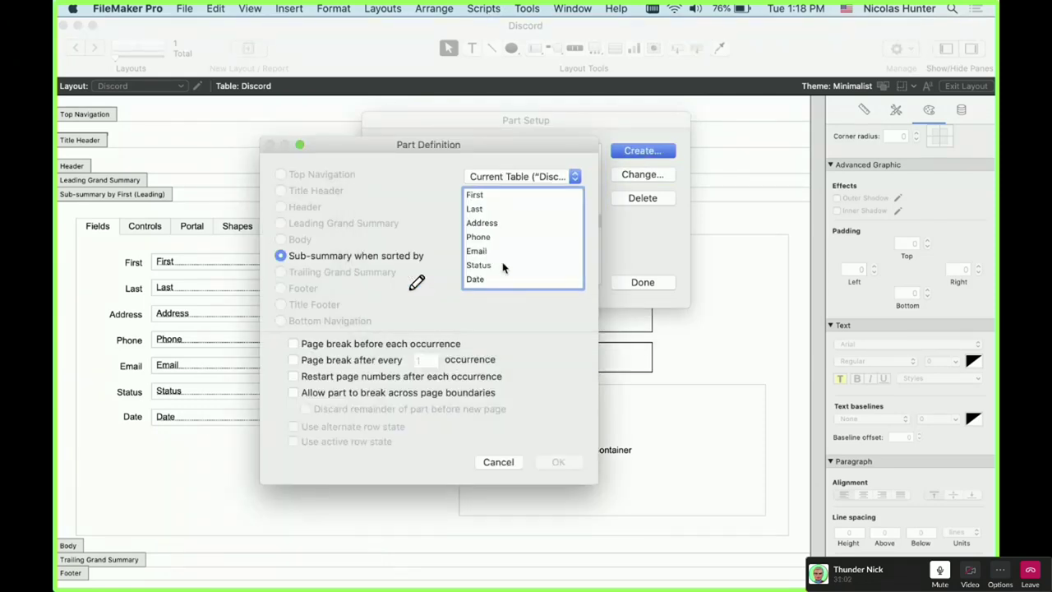
click(498, 265)
click(531, 177)
click(530, 176)
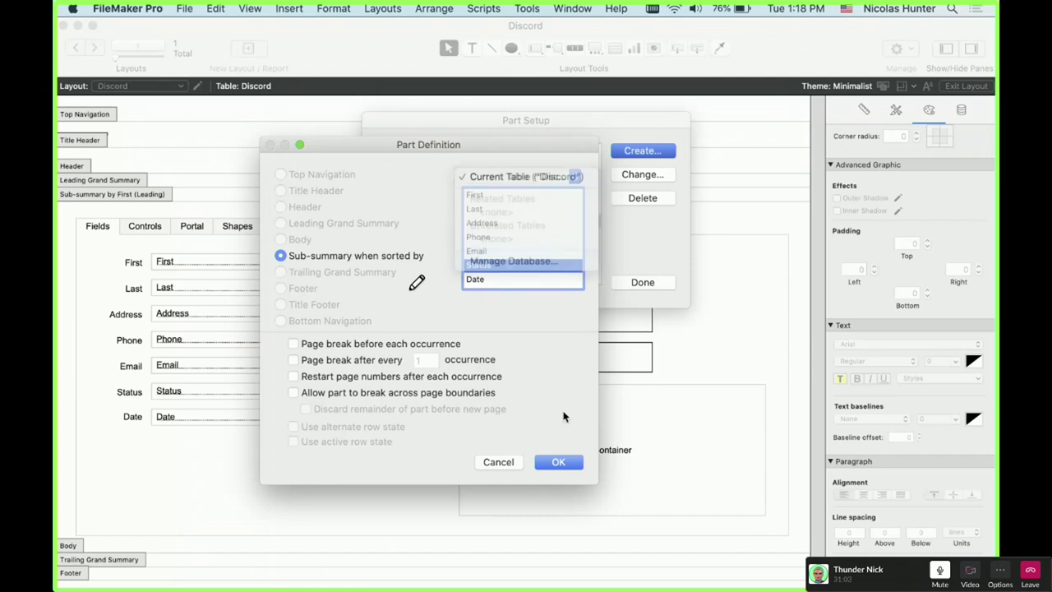
click(566, 463)
click(609, 277)
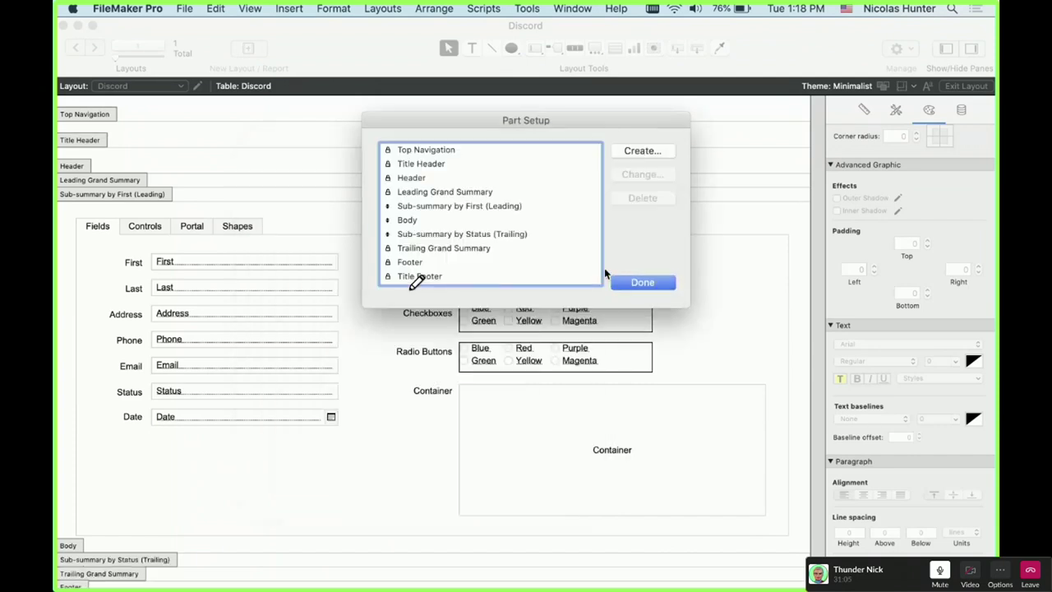
- Go through the sub-summary, summary, footer and Bottom Navigation parts, close Part Setup, and look over the layout
click(459, 205)
click(463, 235)
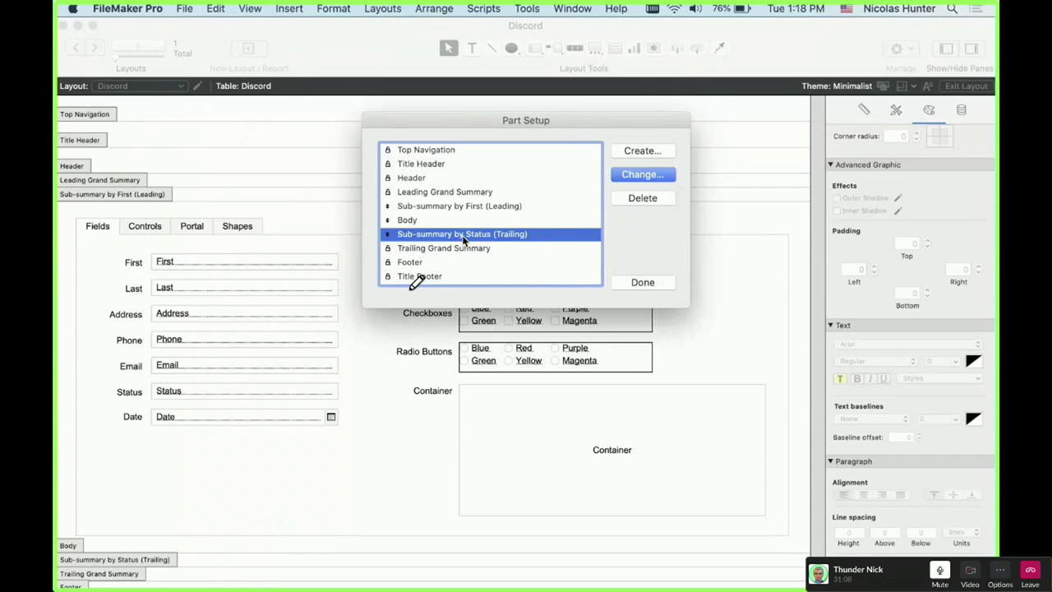
click(461, 249)
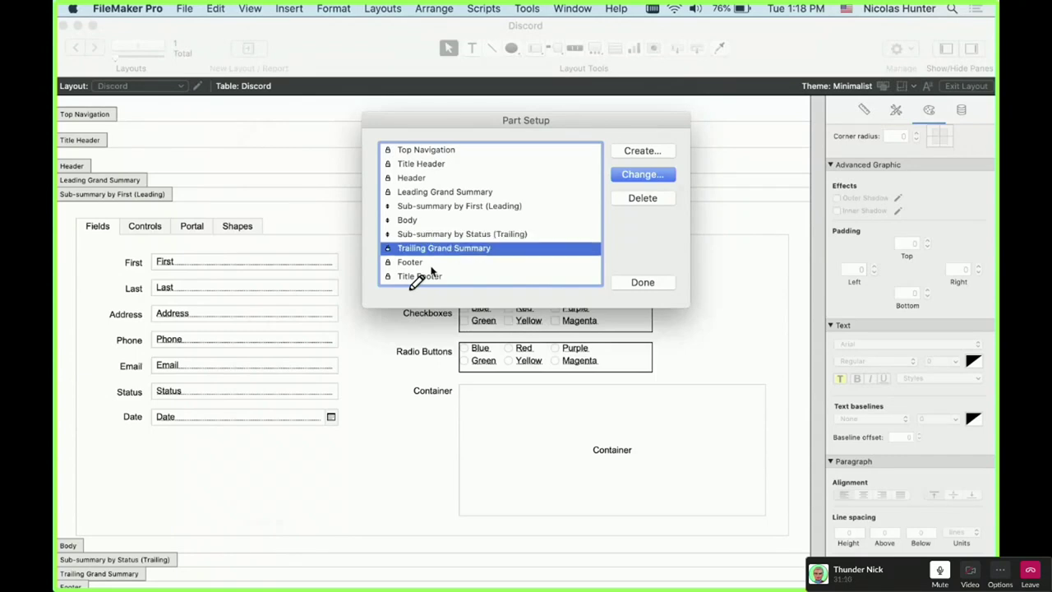
click(430, 263)
click(445, 278)
scroll(477, 268, down, 1)
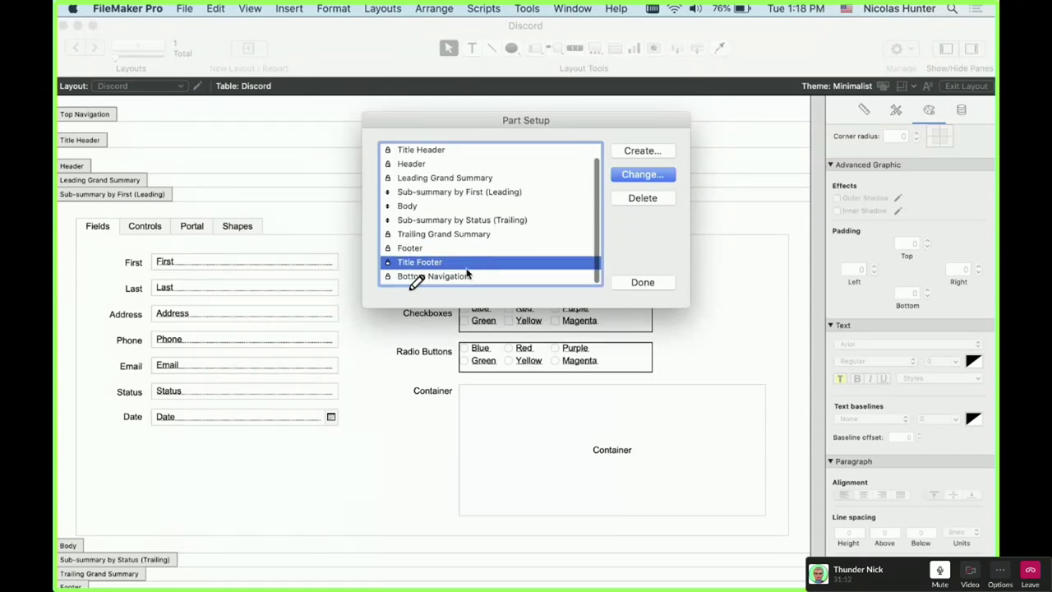
click(448, 277)
click(625, 283)
scroll(428, 288, down, 5)
scroll(427, 286, up, 5)
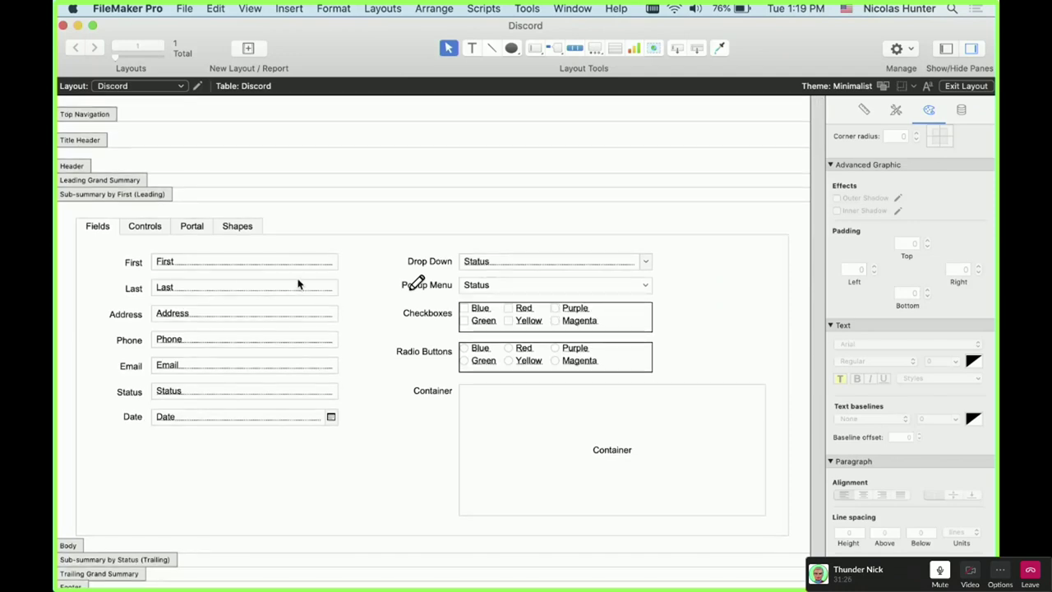
click(882, 86)
scroll(551, 230, down, 3)
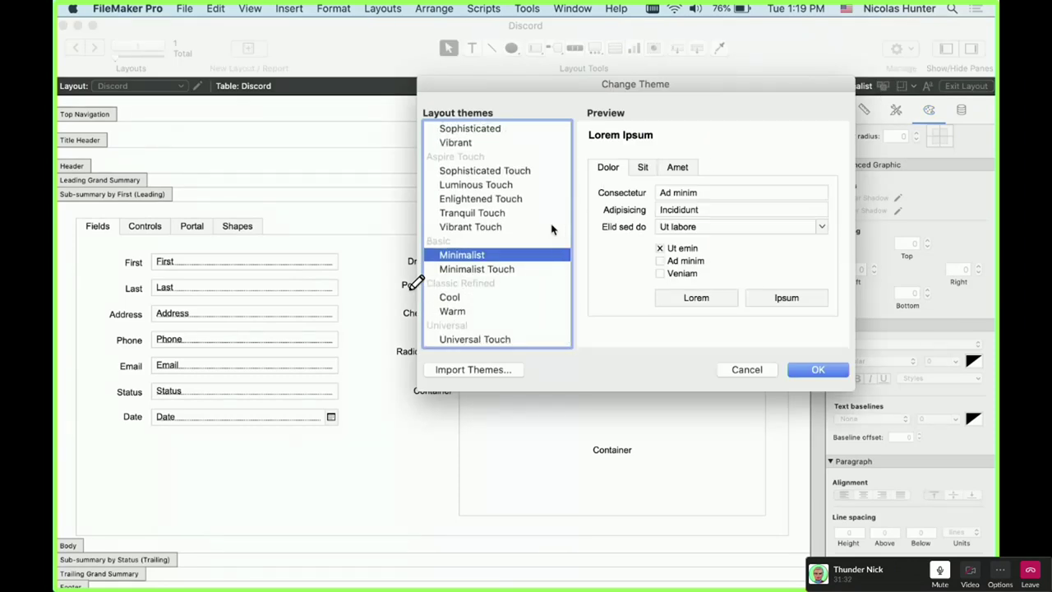
scroll(552, 230, up, 3)
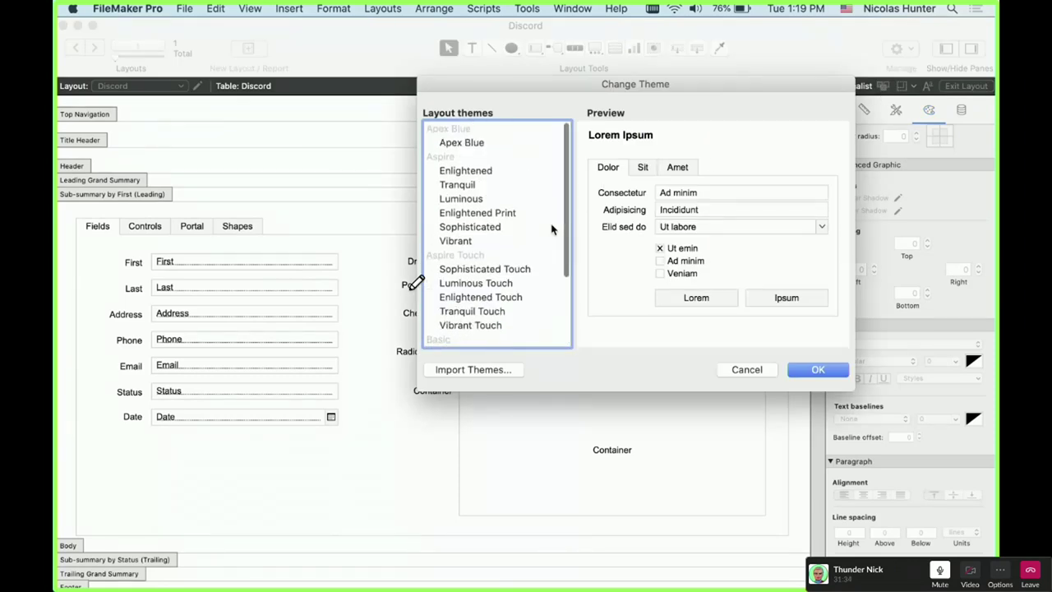
click(747, 369)
- Duplicate the Discord layout in Manage Layouts and switch to the Discord Copy layout
key(super+shift+l)
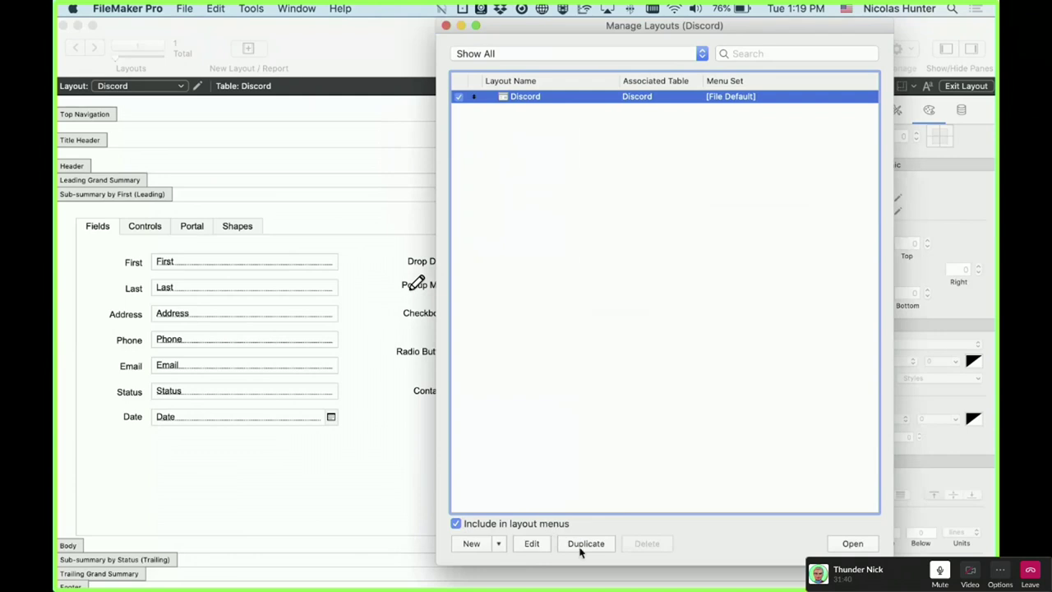
click(585, 544)
click(447, 25)
click(140, 86)
click(123, 99)
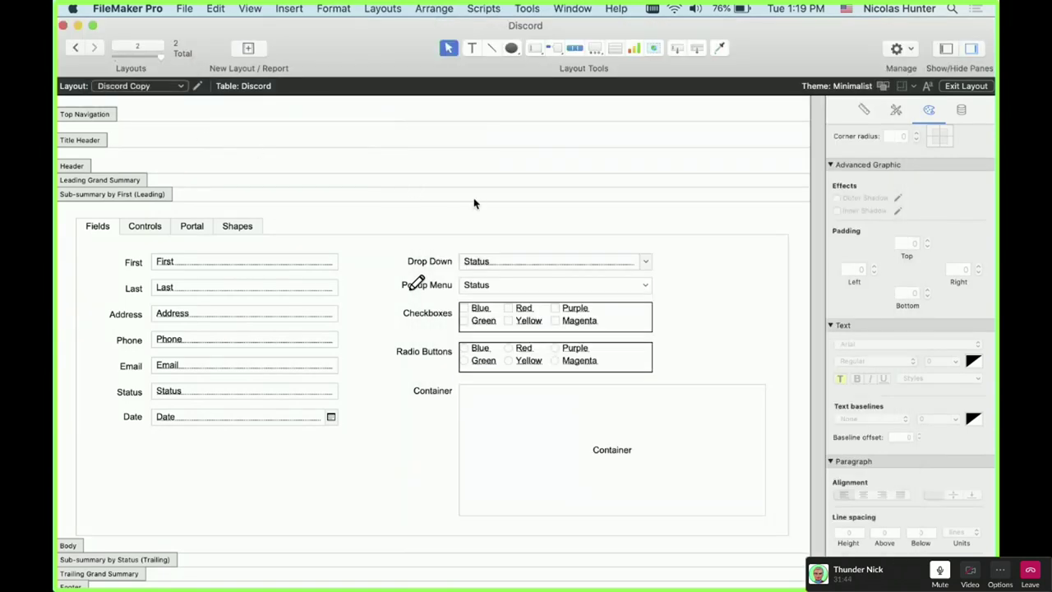
- Change the Discord Copy layout's theme to Enlightened
click(883, 85)
scroll(548, 158, up, 2)
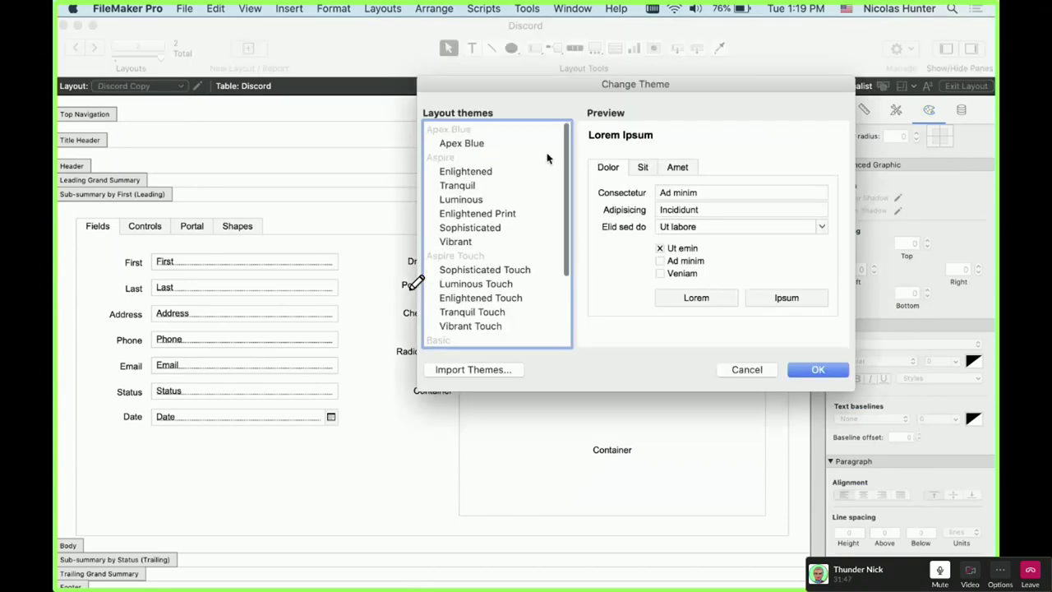
click(508, 171)
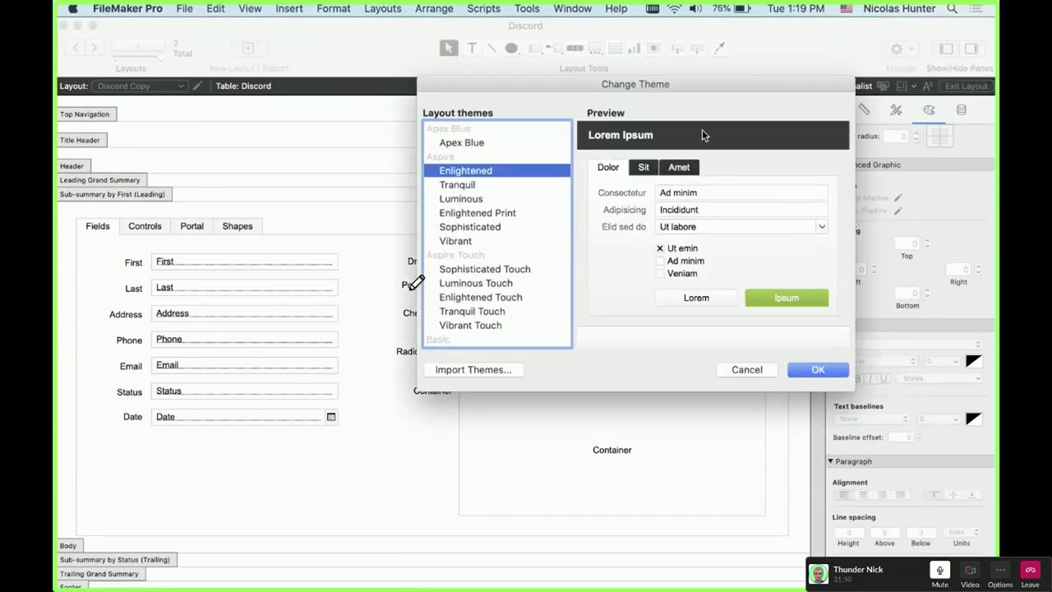
click(810, 371)
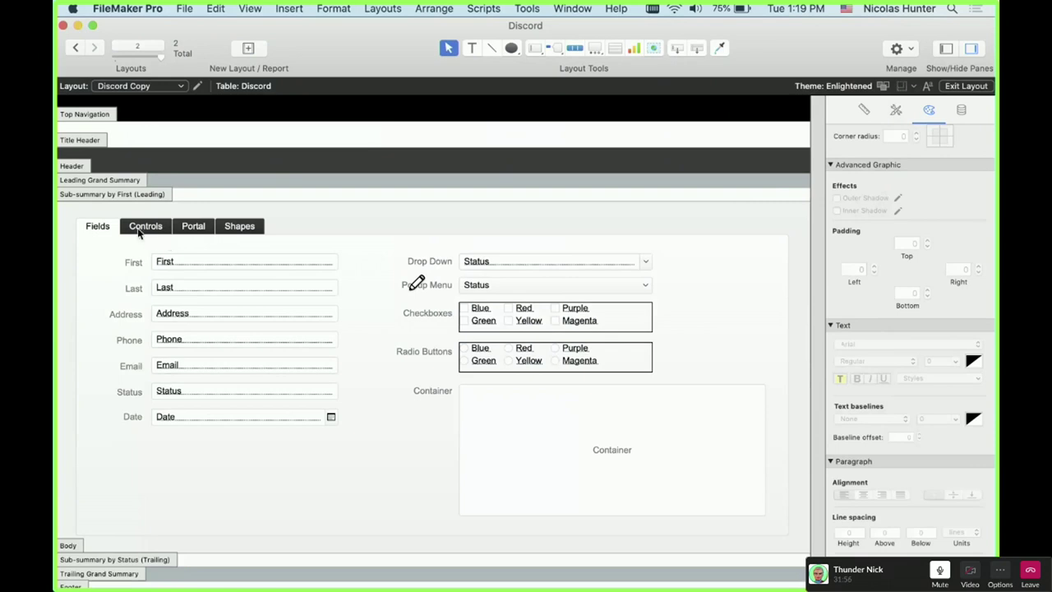
- Examine how the Enlightened theme styles the text fields, the container field and the Header part
click(283, 285)
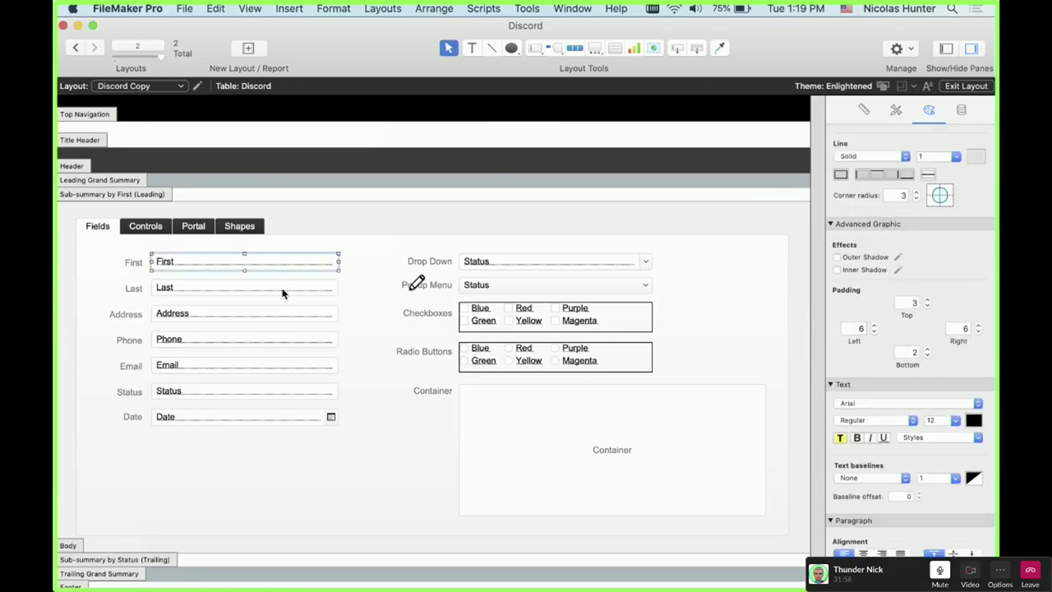
click(284, 319)
click(508, 411)
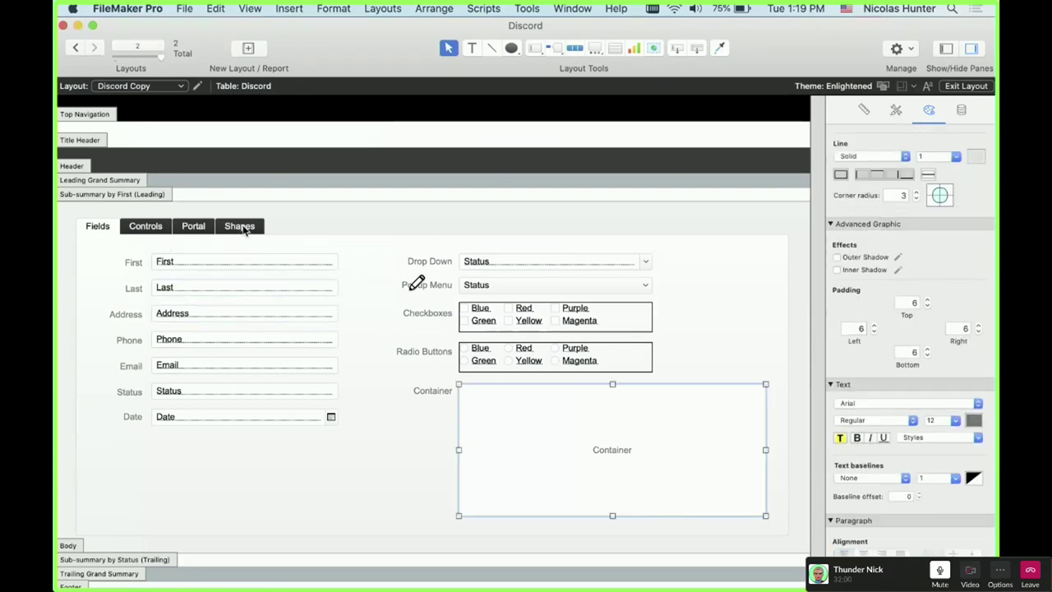
click(74, 168)
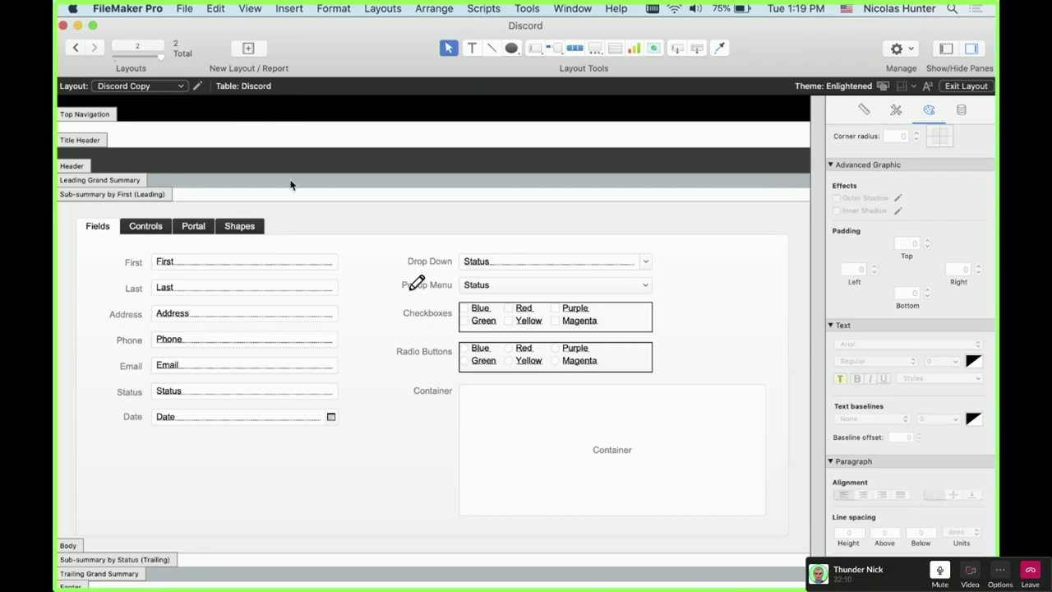
- Examine the appearance settings of the Footer, Body and trailing Sub-summary by Status parts
scroll(256, 330, down, 5)
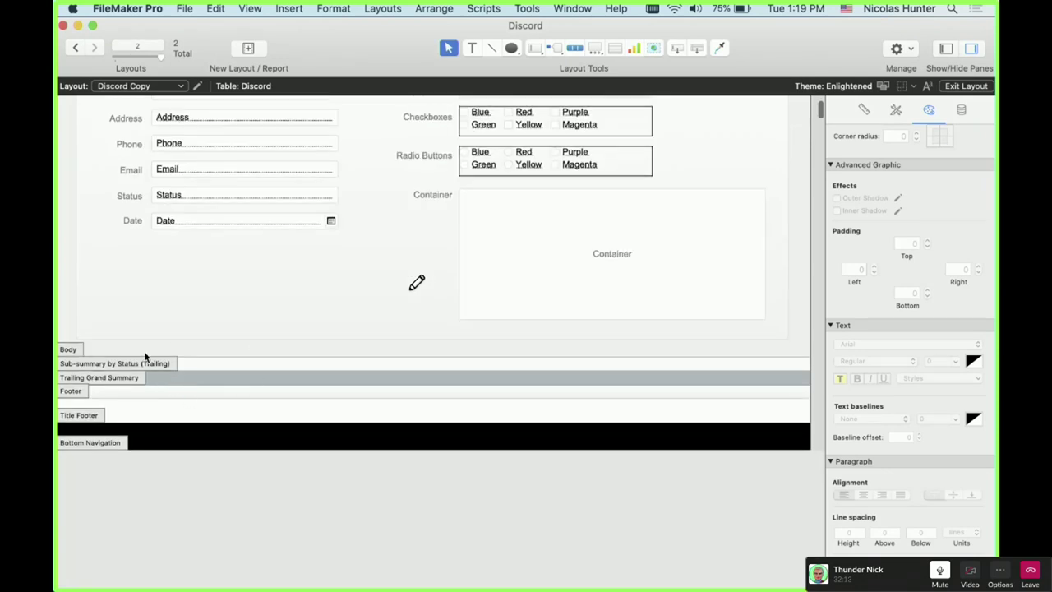
click(78, 392)
click(116, 390)
click(86, 392)
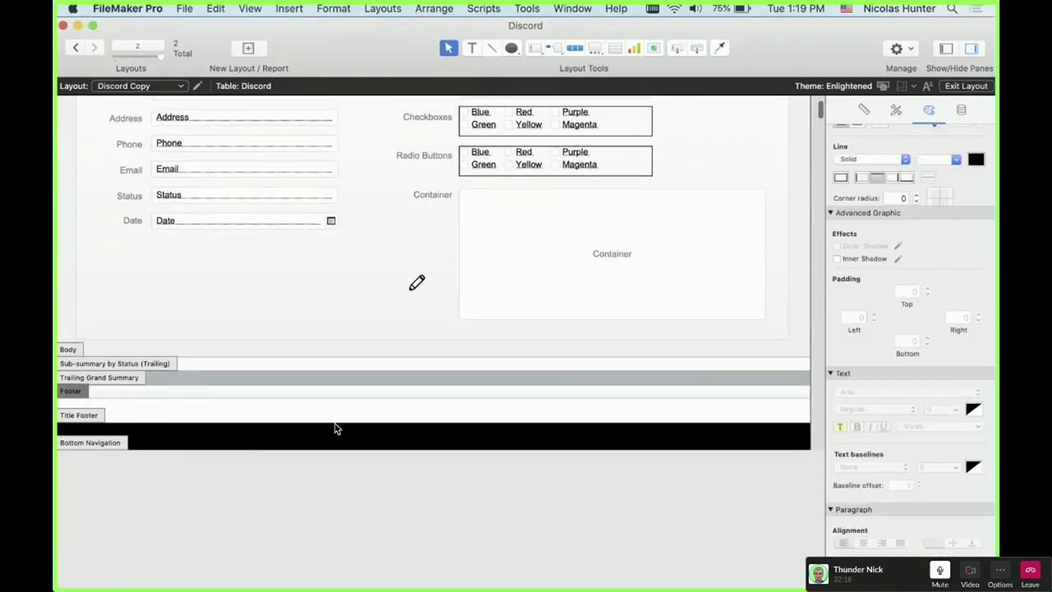
scroll(862, 247, up, 5)
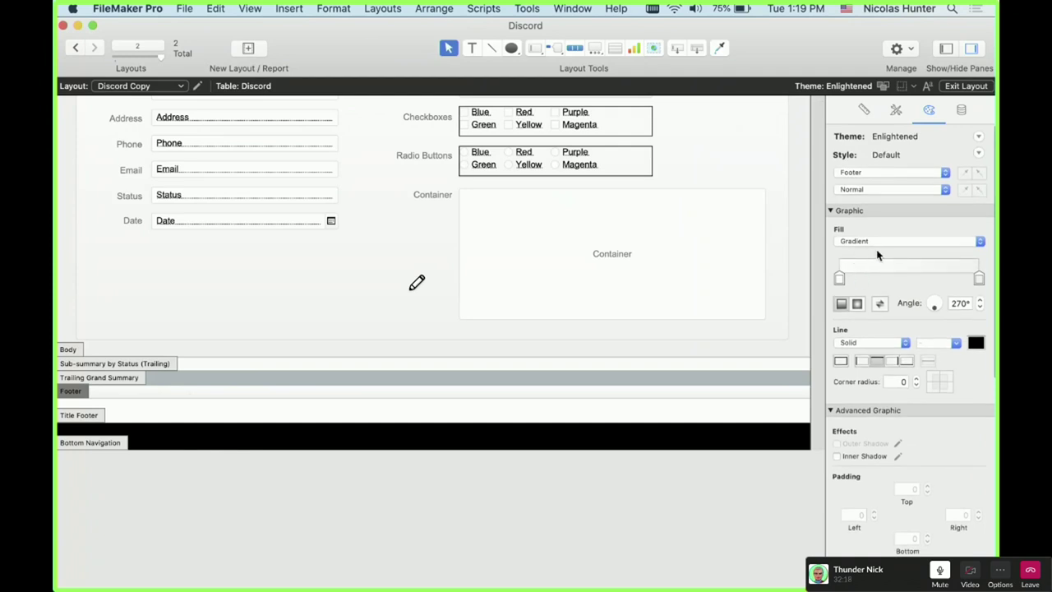
scroll(461, 331, up, 5)
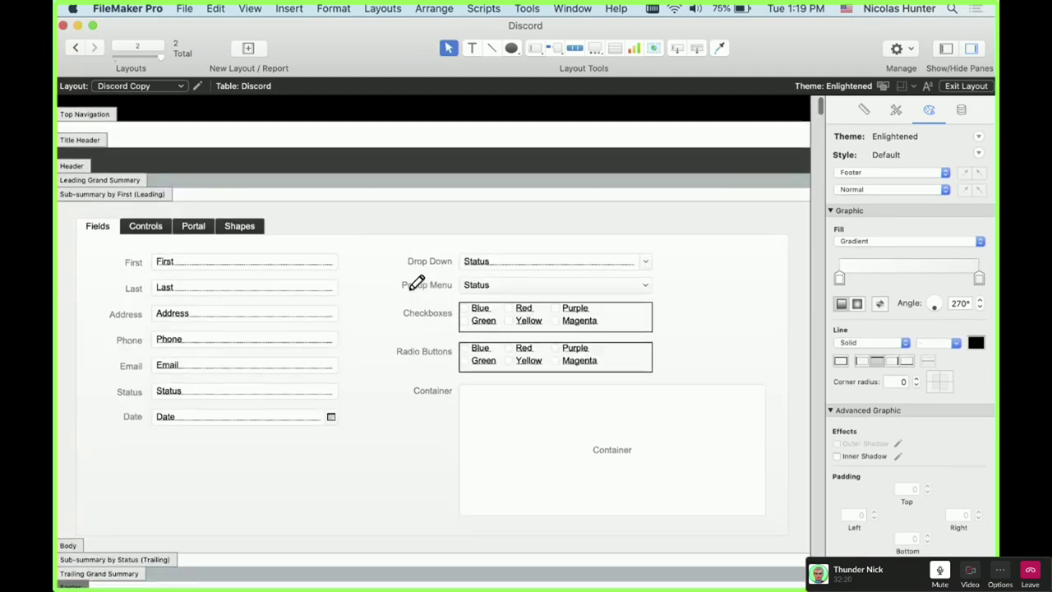
click(69, 546)
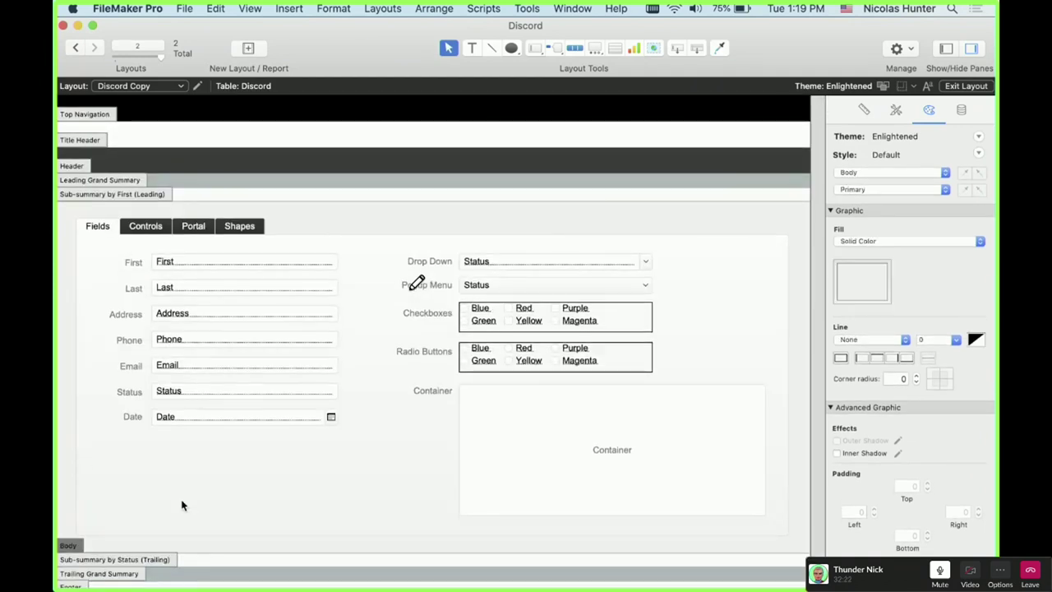
click(98, 559)
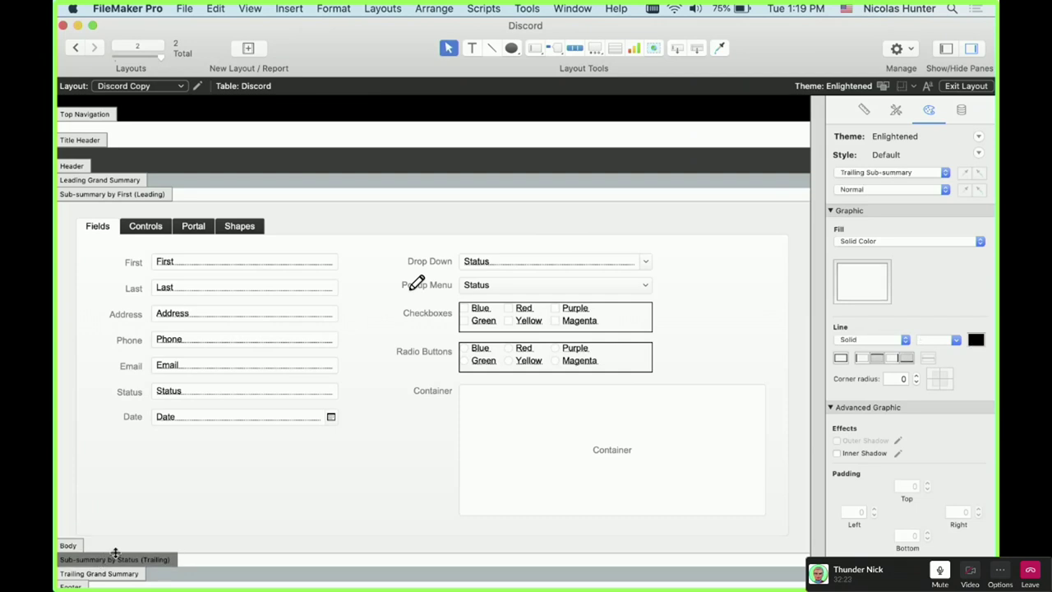
- Preview the Tranquil theme and apply the Luminous theme to the Discord Copy layout
click(883, 87)
click(498, 186)
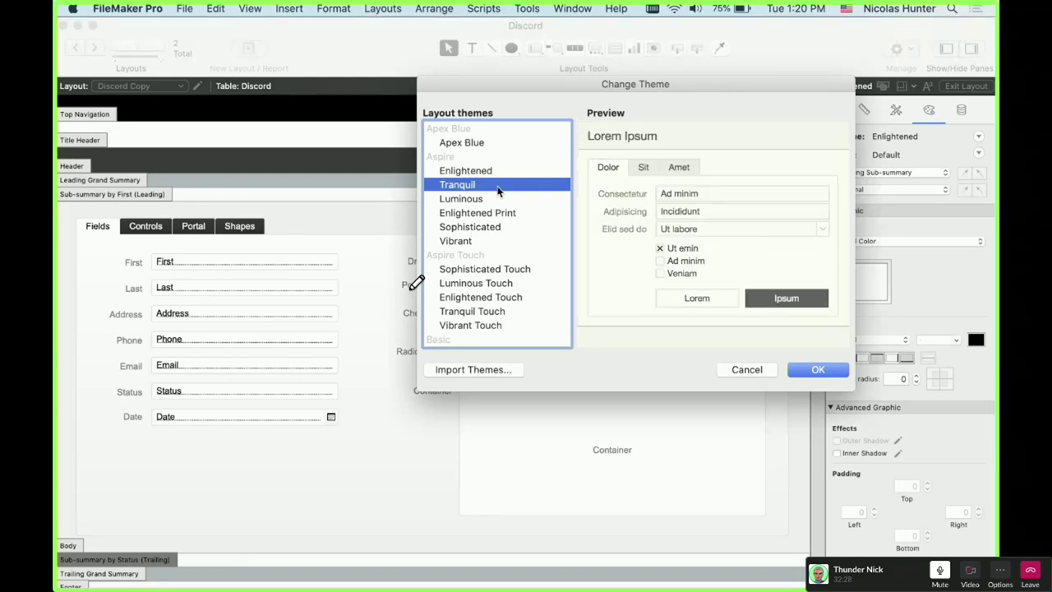
click(499, 200)
click(820, 370)
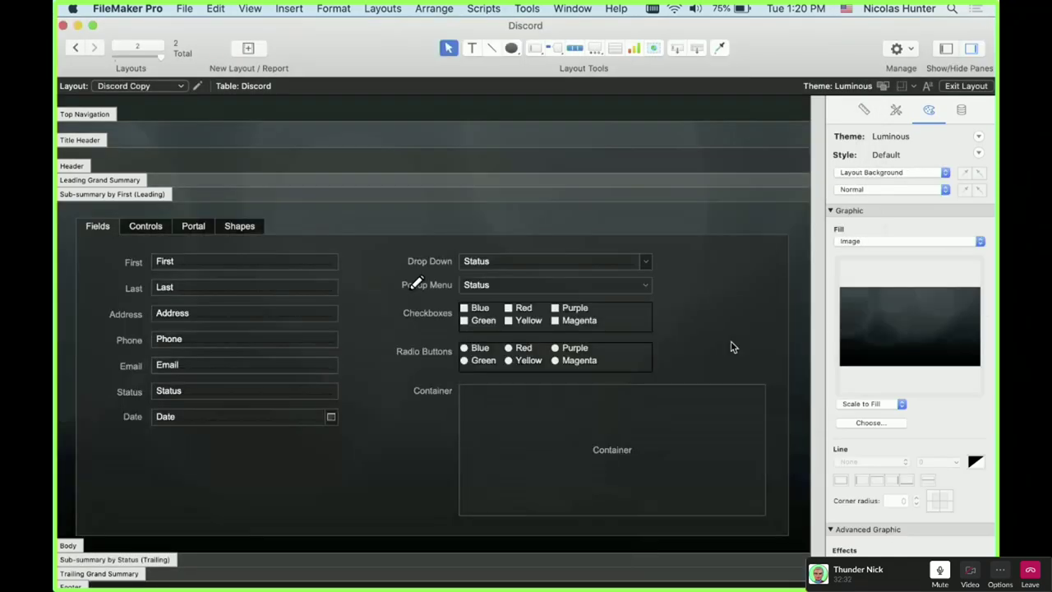
- Examine the Luminous look and available styles of the buttons, popover and button bar in Controls, and of the portal
click(146, 226)
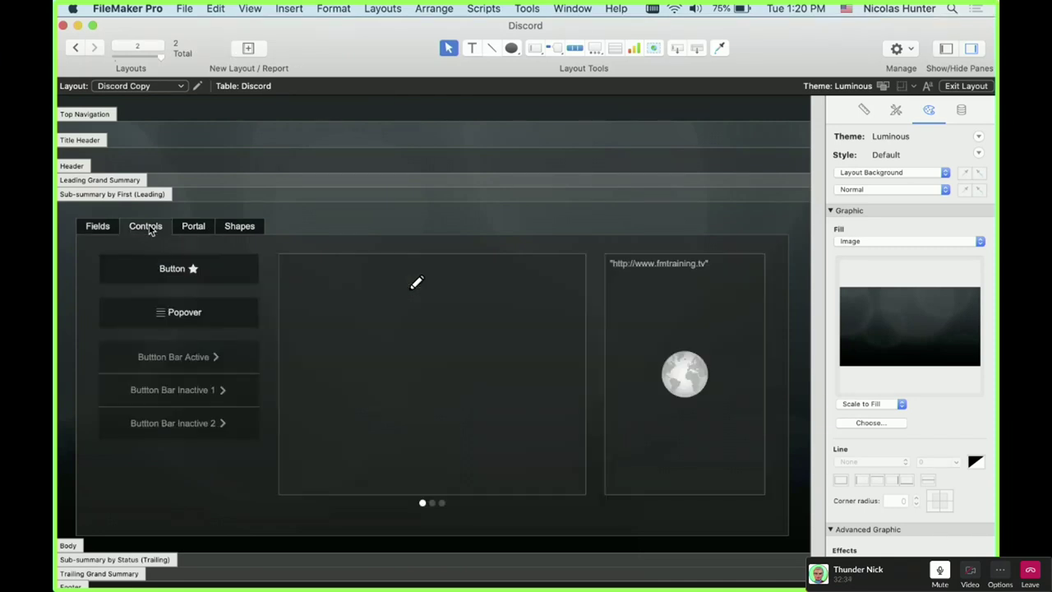
click(187, 269)
click(201, 322)
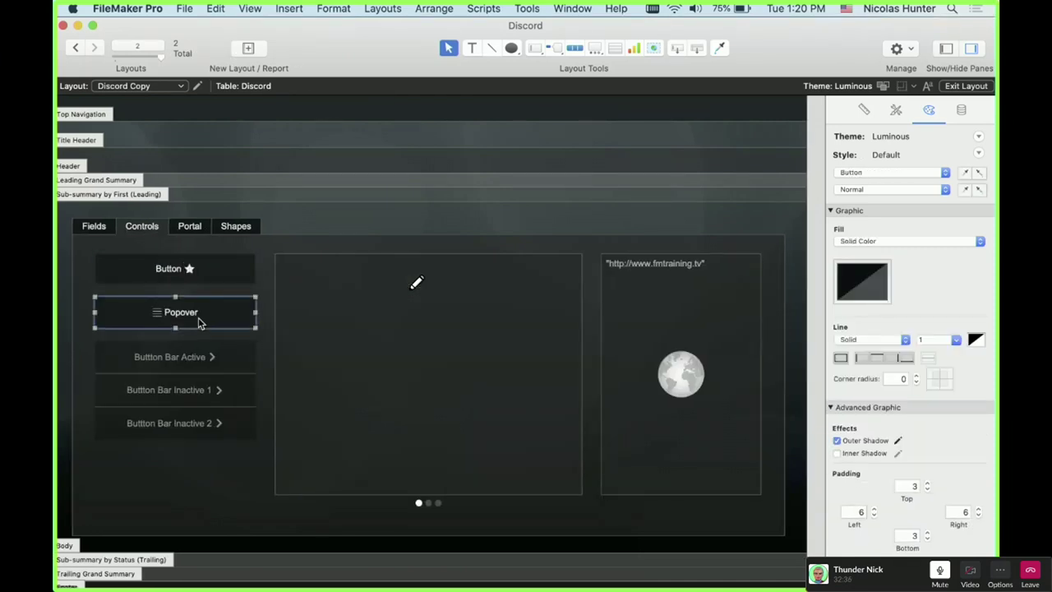
click(895, 112)
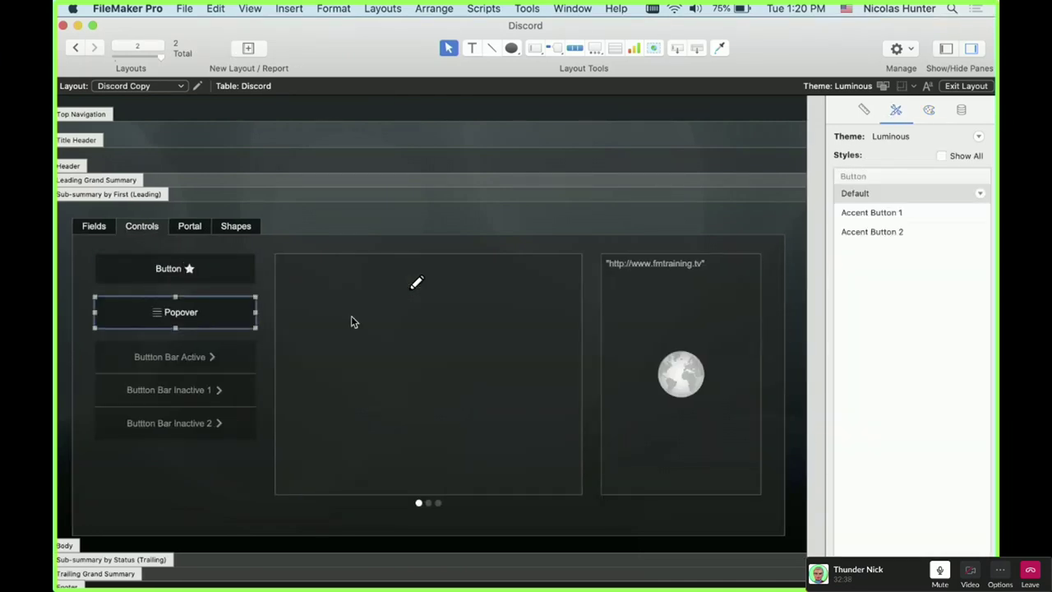
click(236, 353)
click(199, 229)
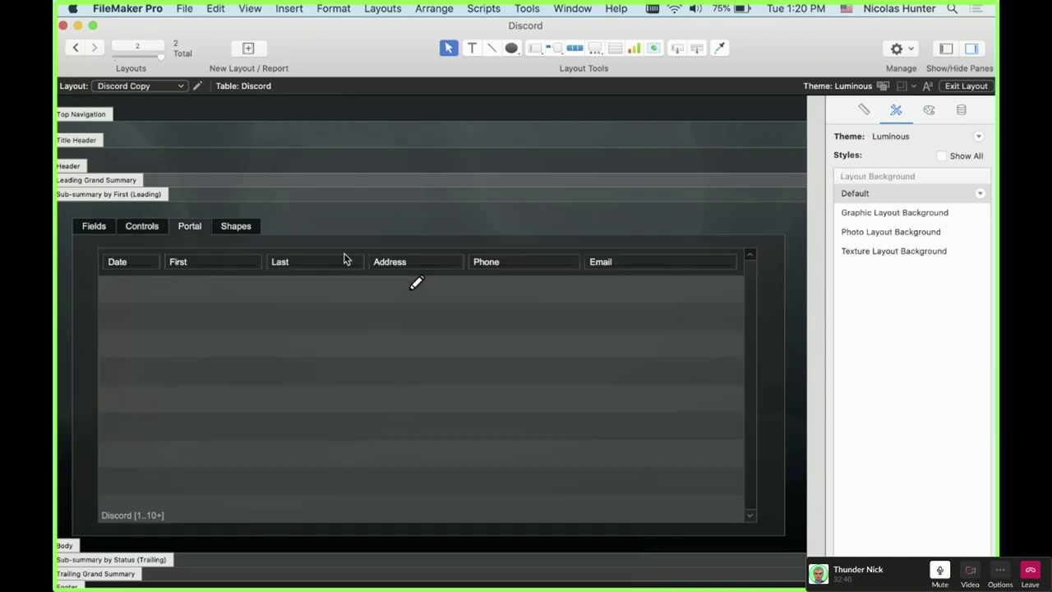
click(929, 112)
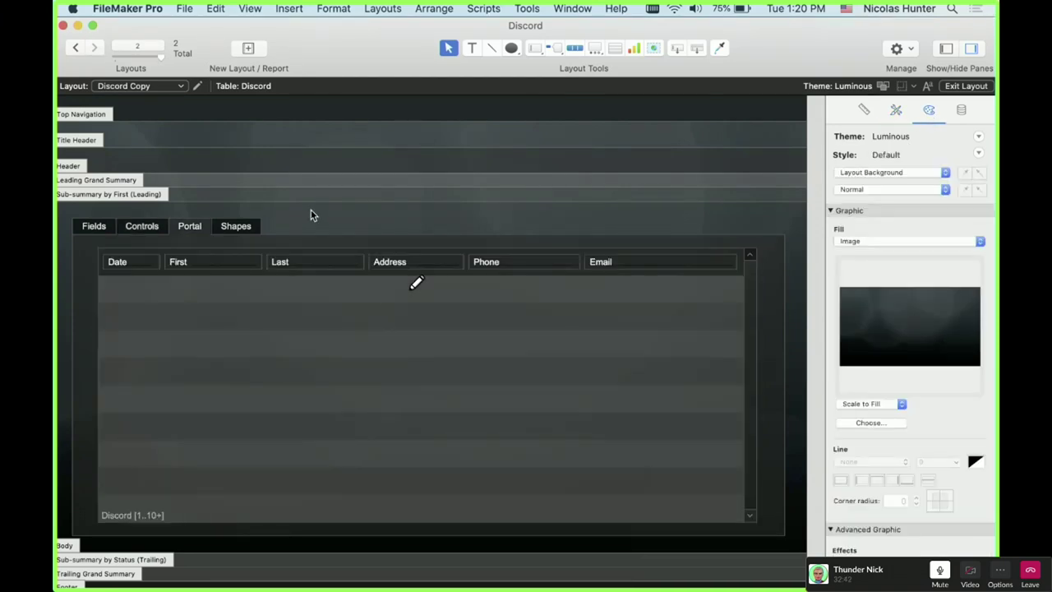
- Apply the Apex Blue theme and bring up its styles with all layout objects selected
click(883, 85)
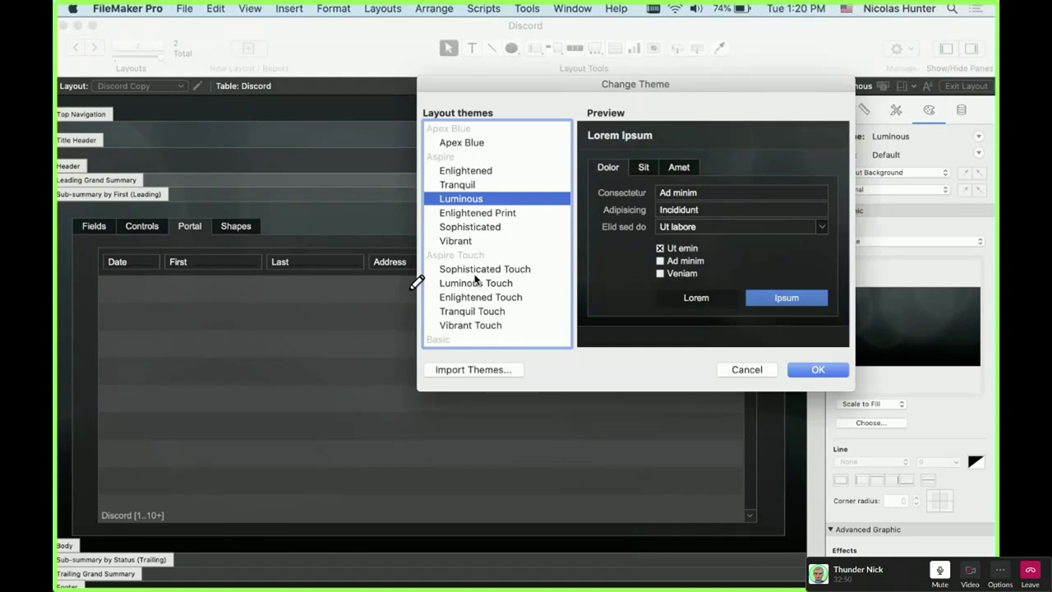
scroll(475, 280, down, 4)
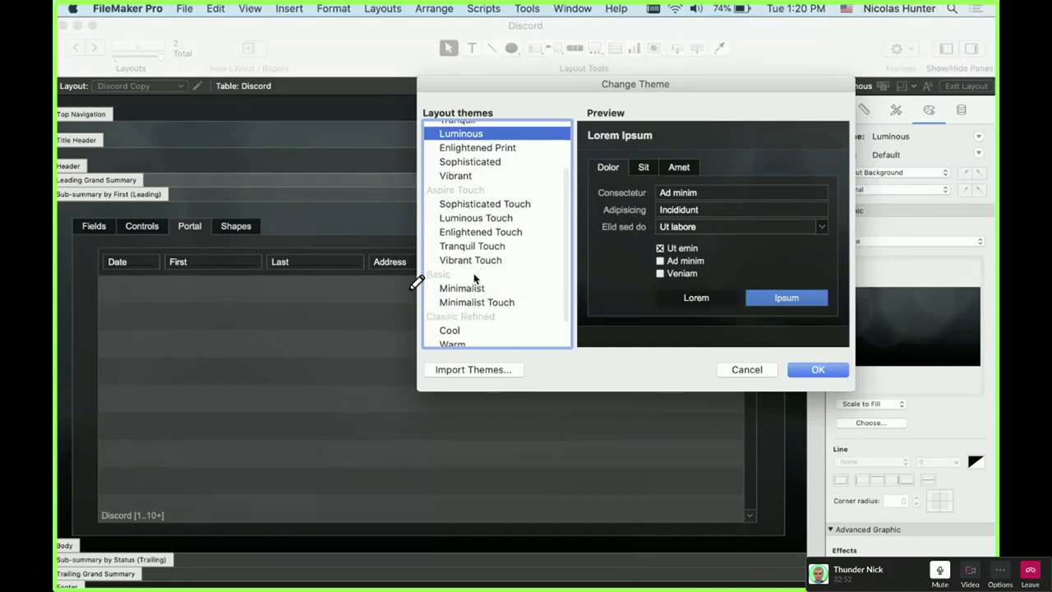
scroll(474, 279, up, 4)
click(500, 145)
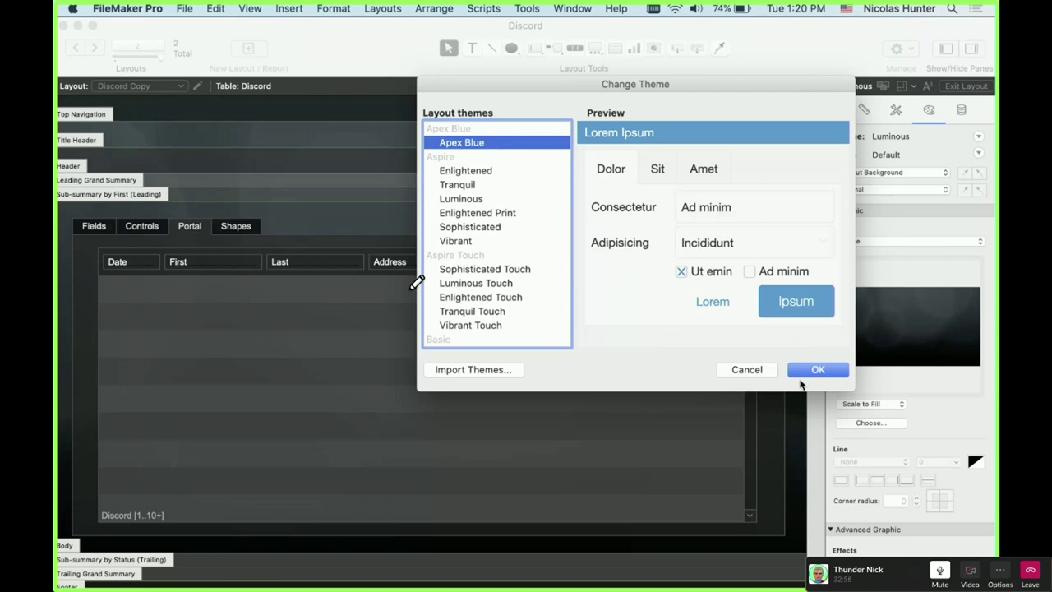
click(818, 370)
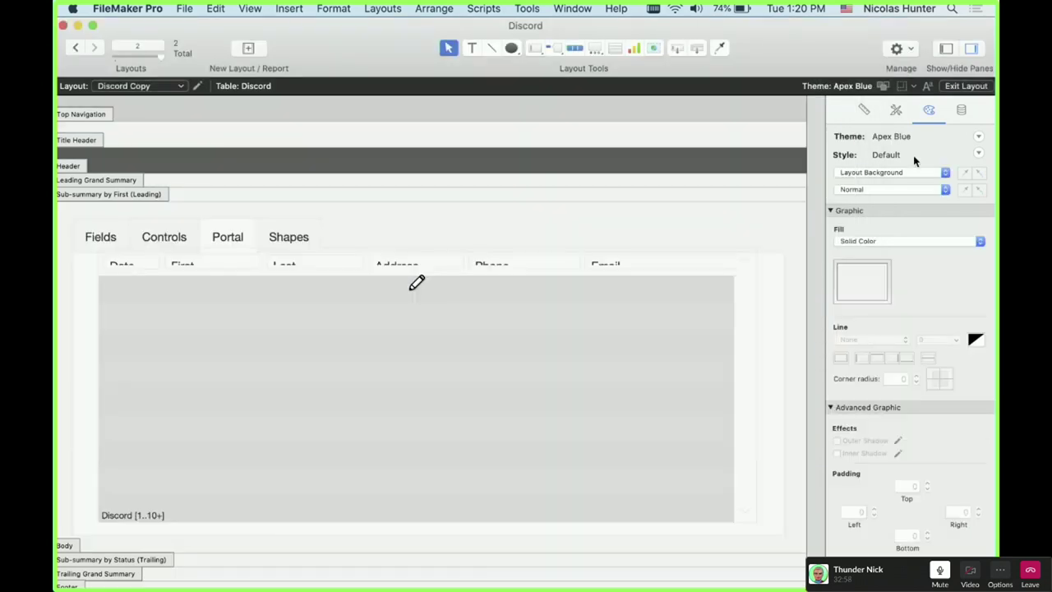
click(898, 111)
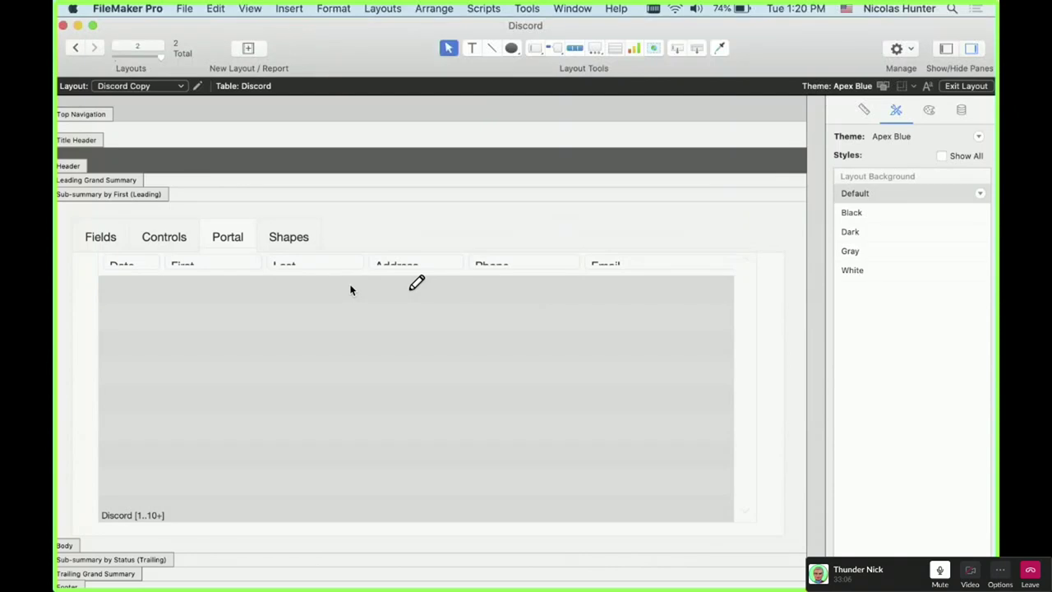
key(super+a)
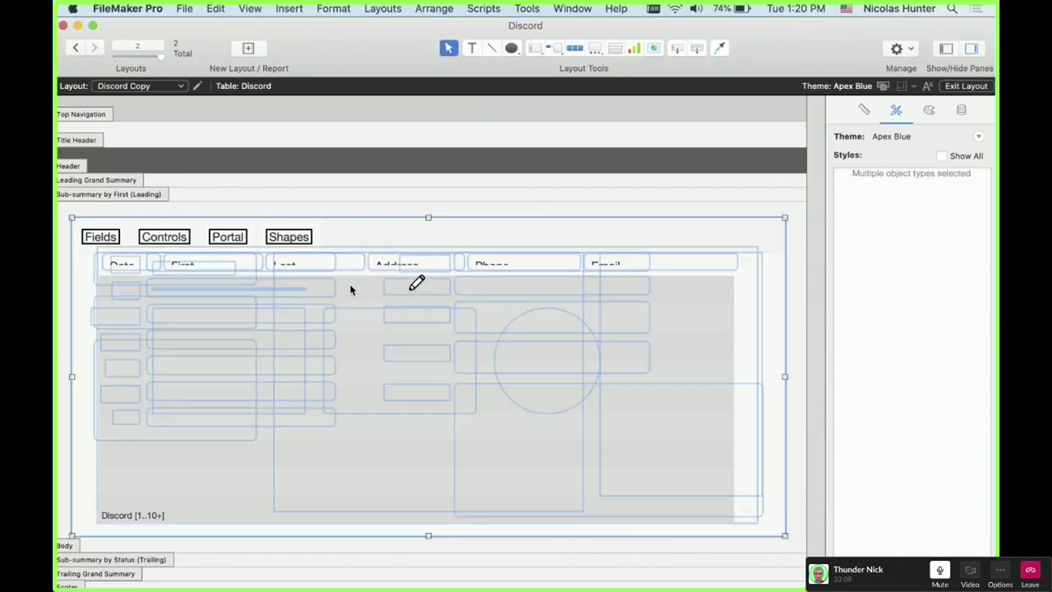
- Undo all the theme changes back to Minimalist and show the theme's layout background styles
key(super+z)
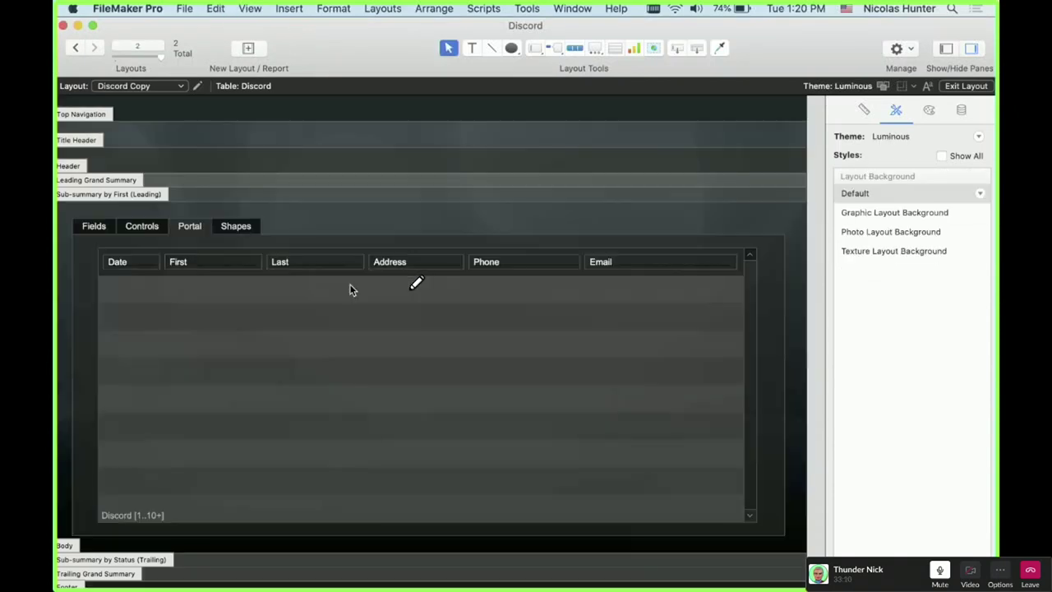
key(super+z)
key(super+z)
key(super+z)
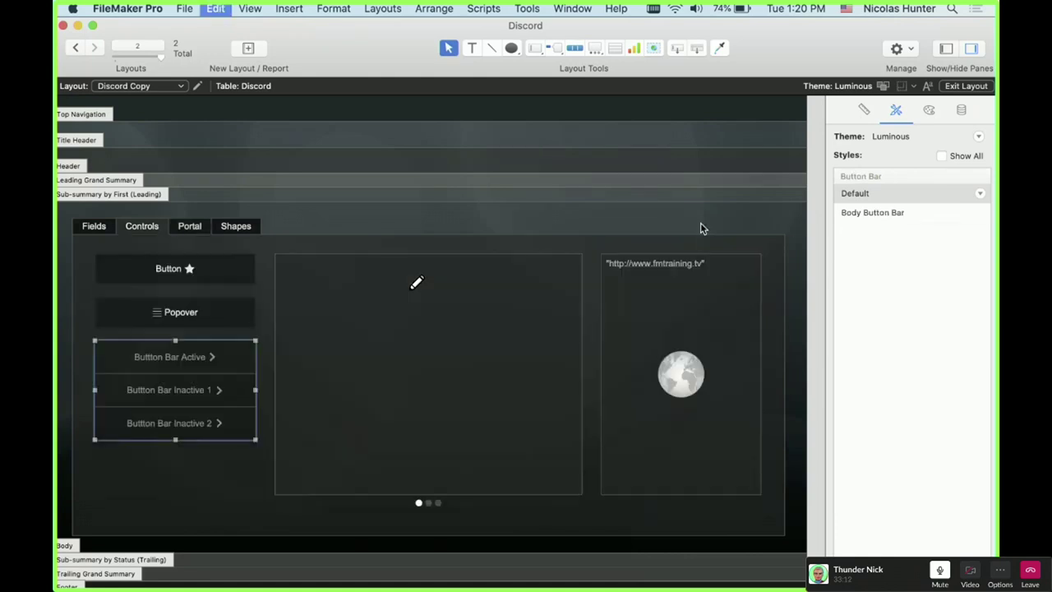
key(super+z)
key(super+z)
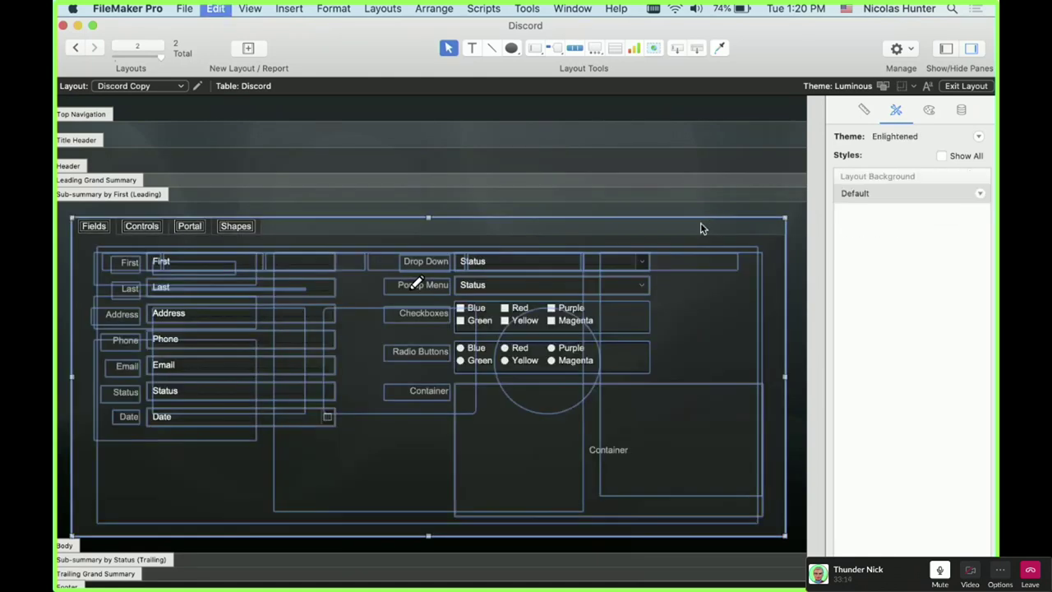
key(super+z)
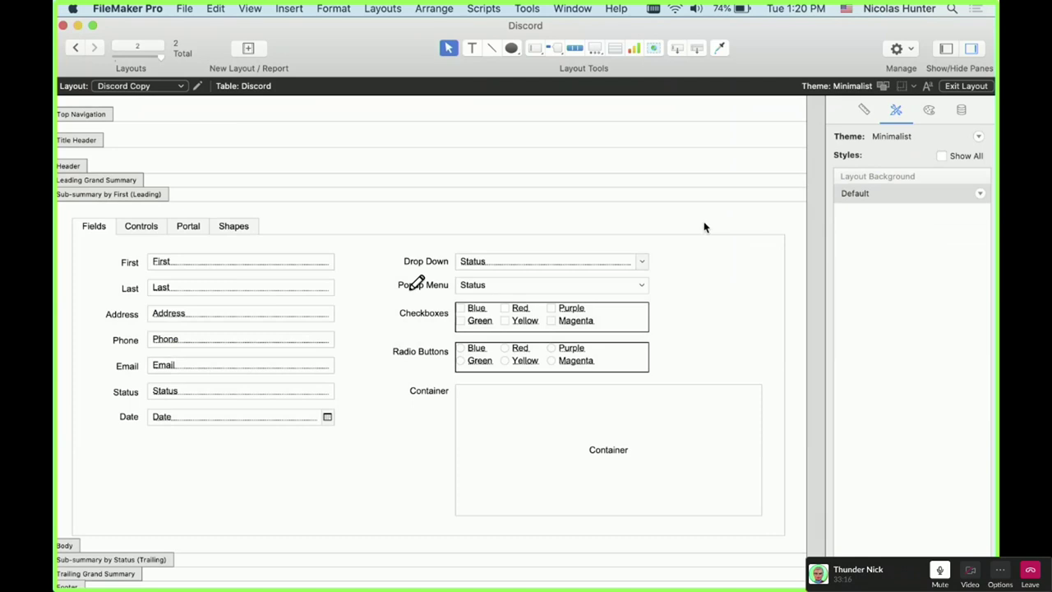
key(super+z)
key(super+z)
click(931, 111)
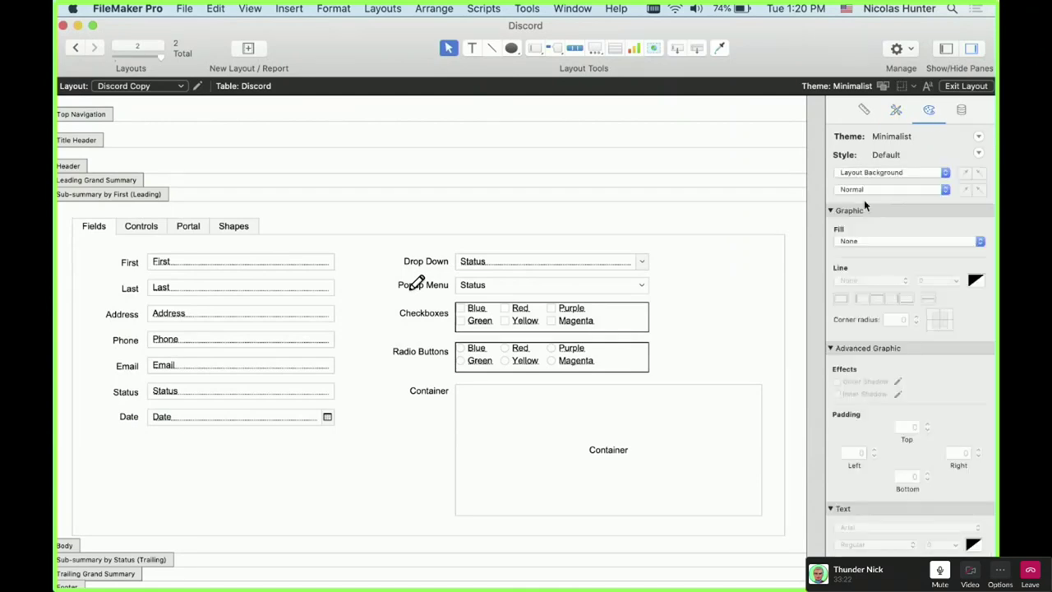
click(896, 110)
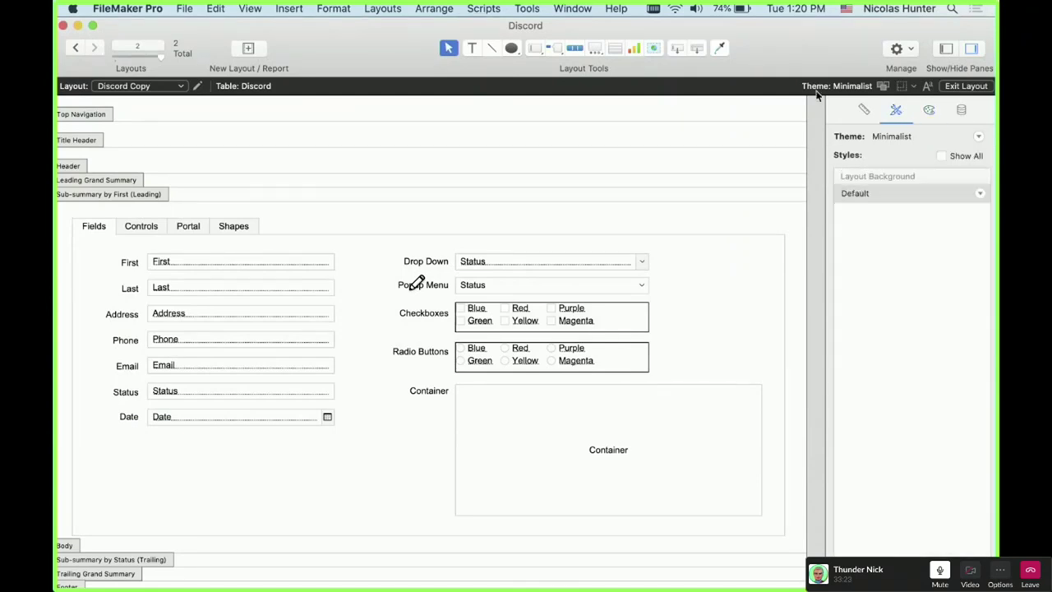
click(883, 86)
scroll(498, 132, up, 1)
click(493, 144)
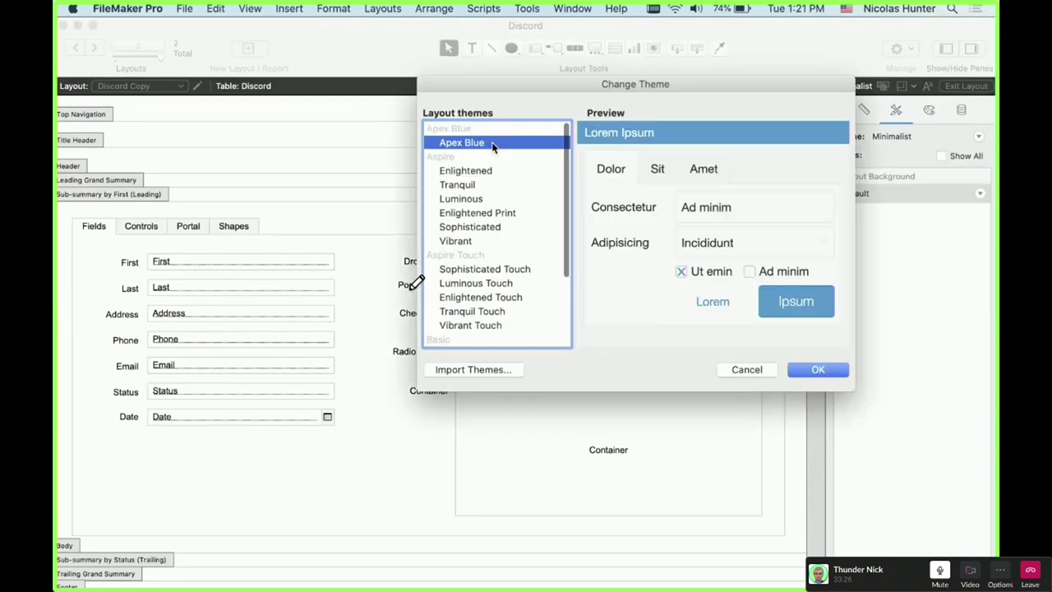
click(746, 370)
scroll(516, 181, down, 1)
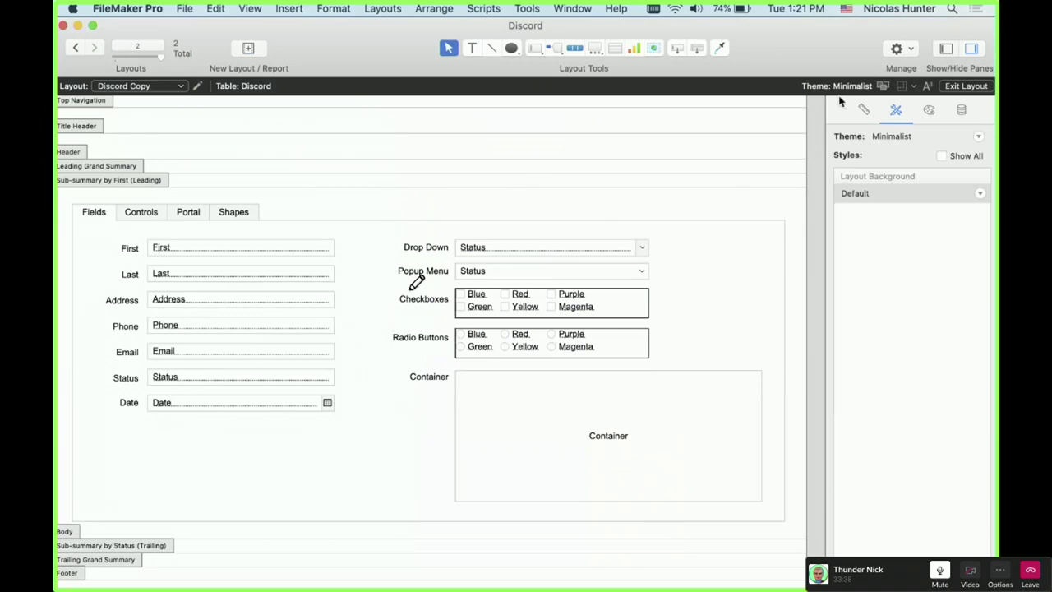
- Apply the Enlightened theme to the Discord Copy layout and show its styles
click(883, 86)
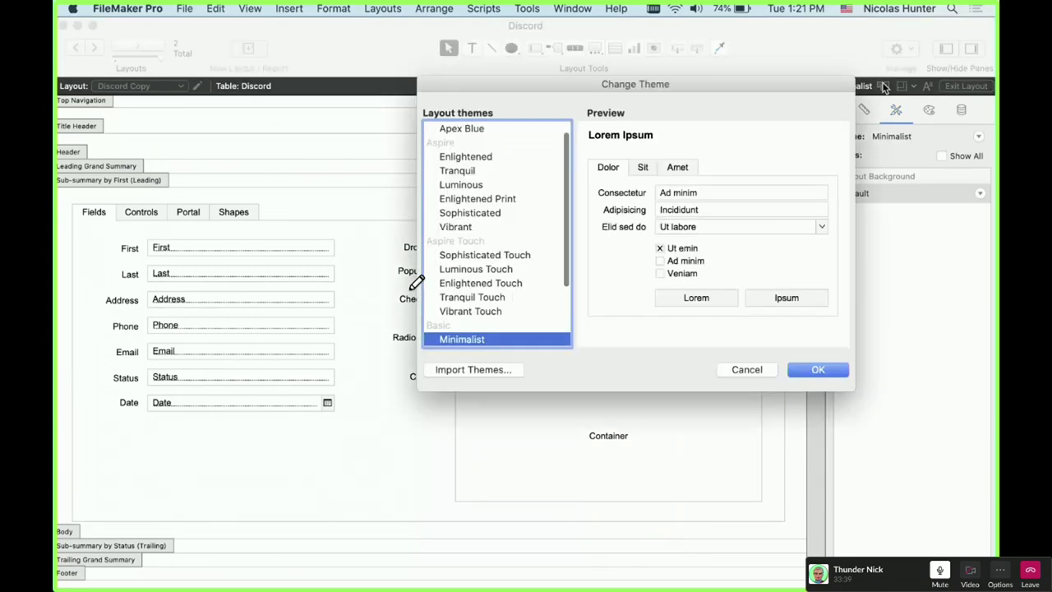
click(478, 162)
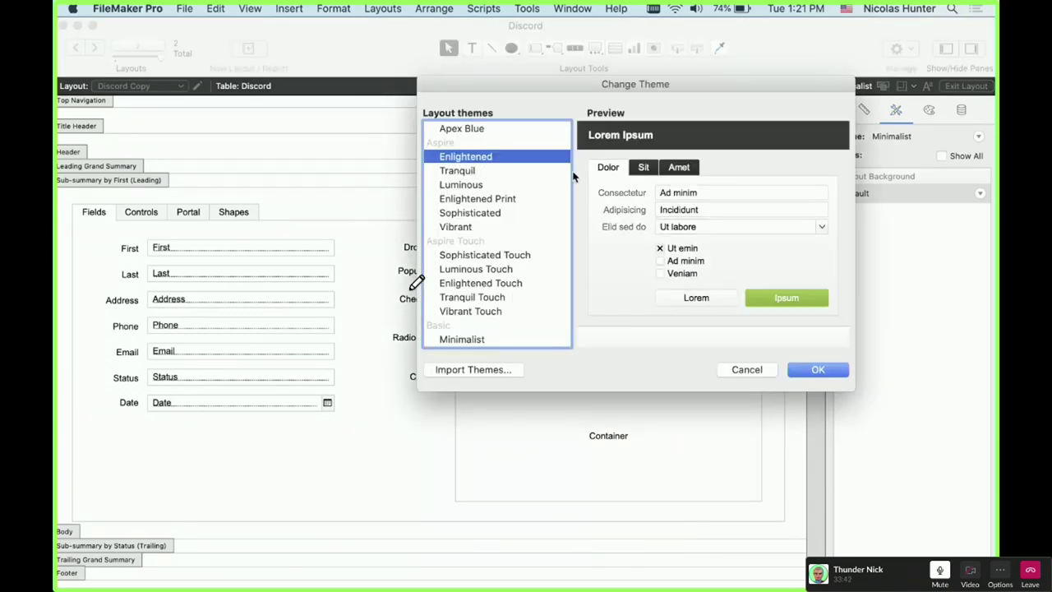
click(819, 370)
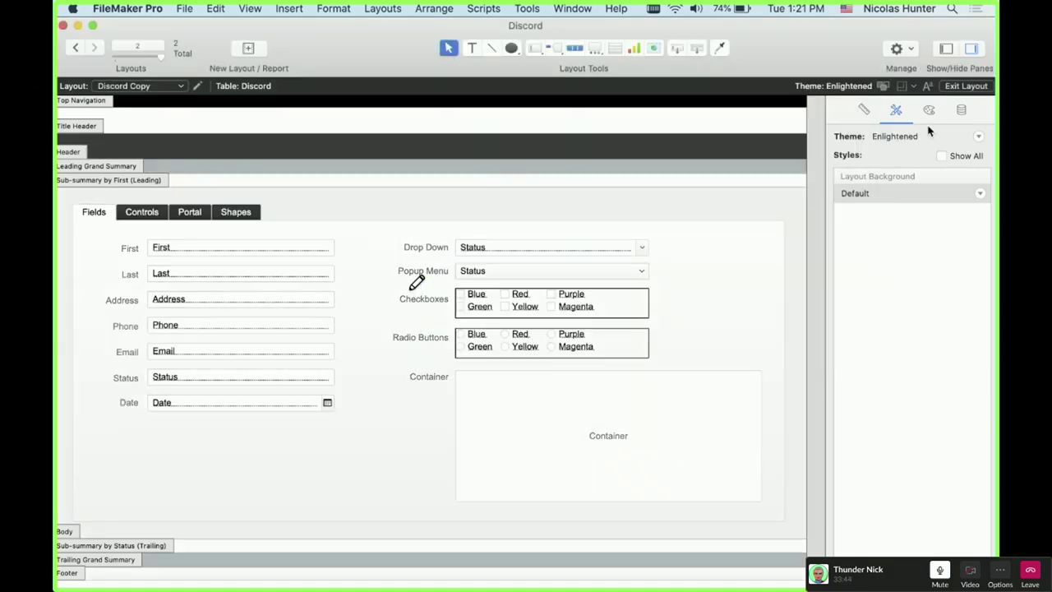
click(929, 115)
click(894, 108)
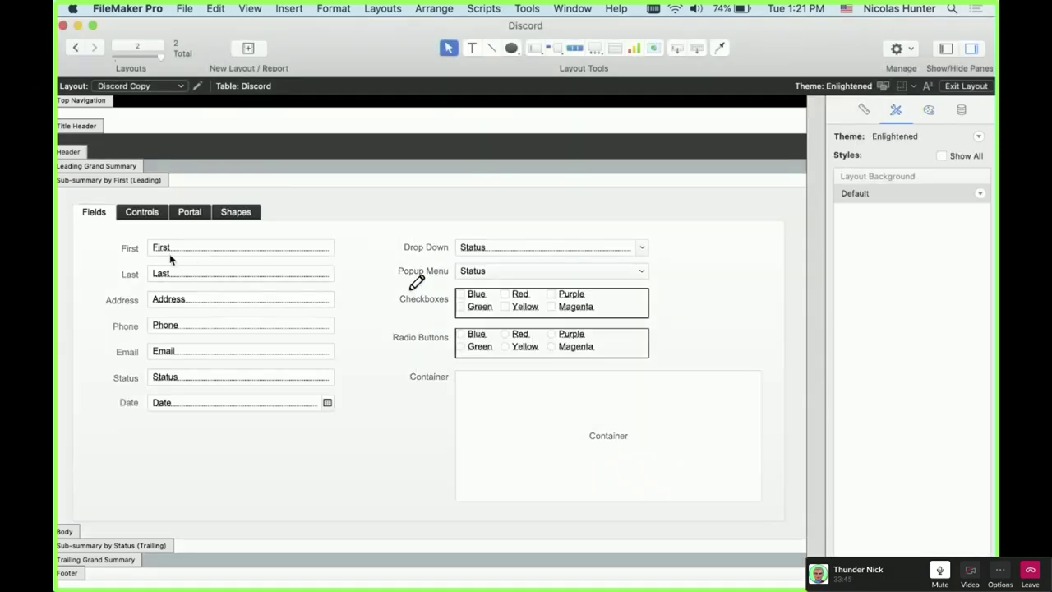
- Examine the Enlightened text styles available for the First label, then clear the selection
click(124, 247)
scroll(855, 226, down, 1)
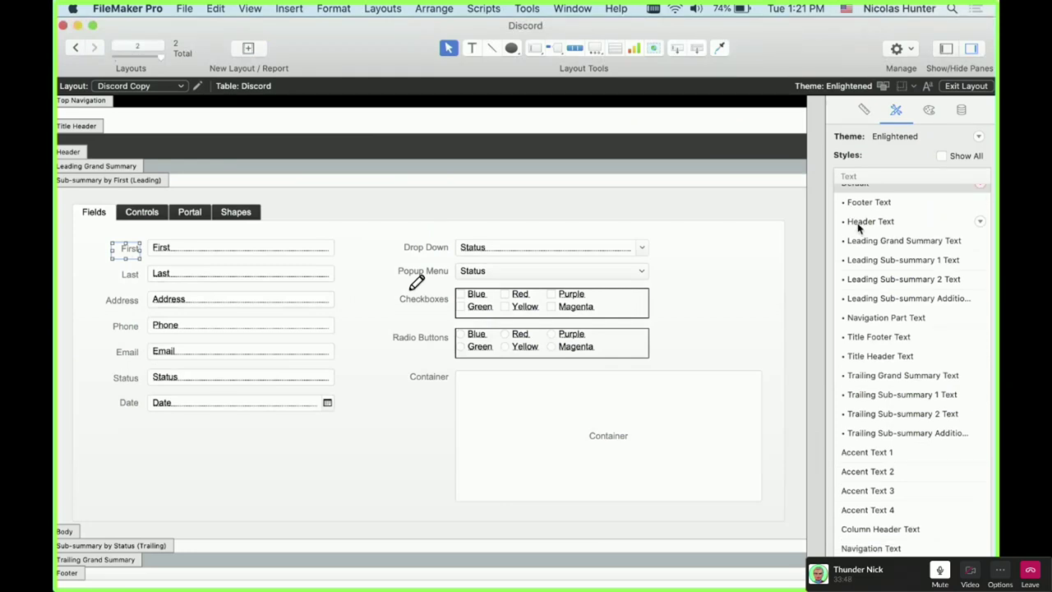
scroll(852, 218, up, 1)
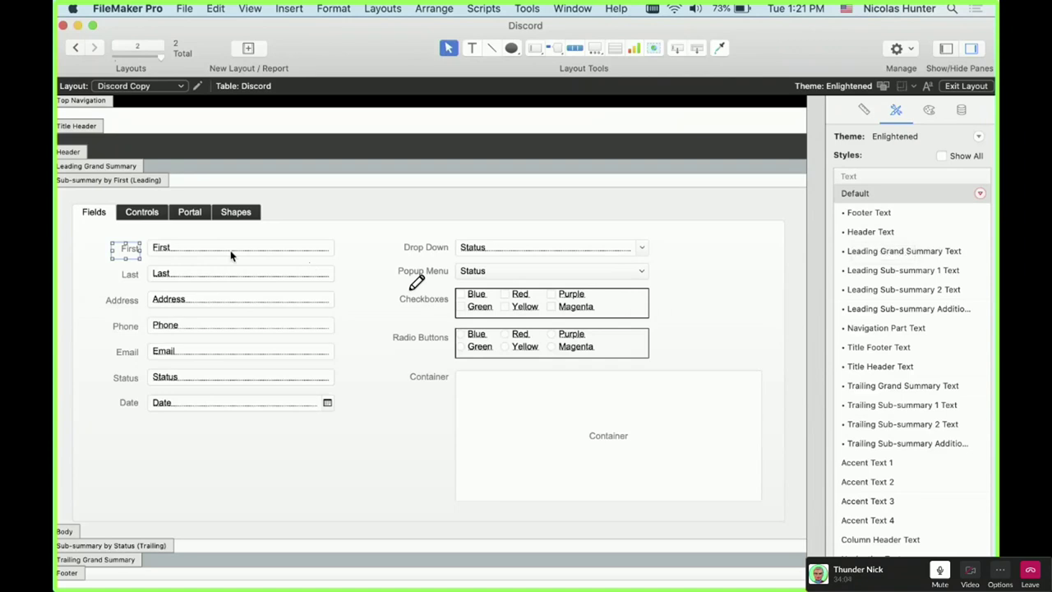
click(301, 239)
click(310, 199)
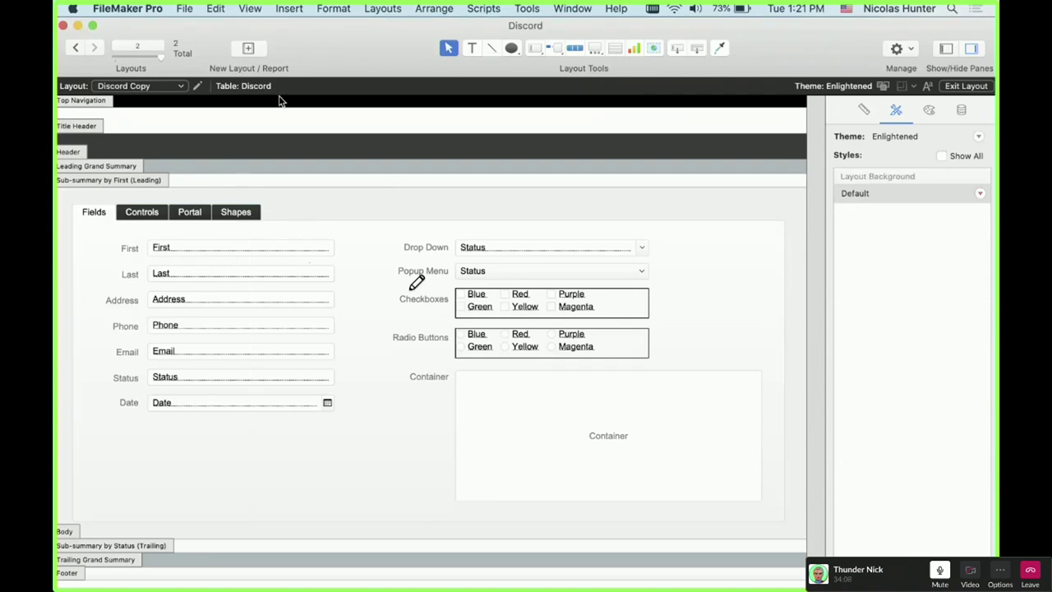
- Add a text object reading "Hello" in the Header part
click(465, 53)
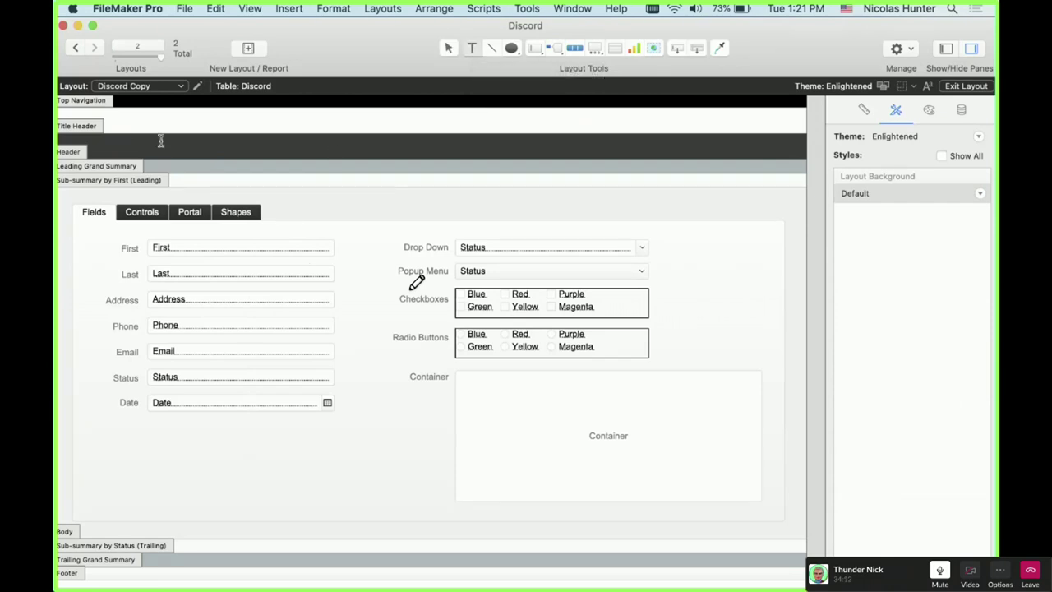
drag(161, 140, 324, 153)
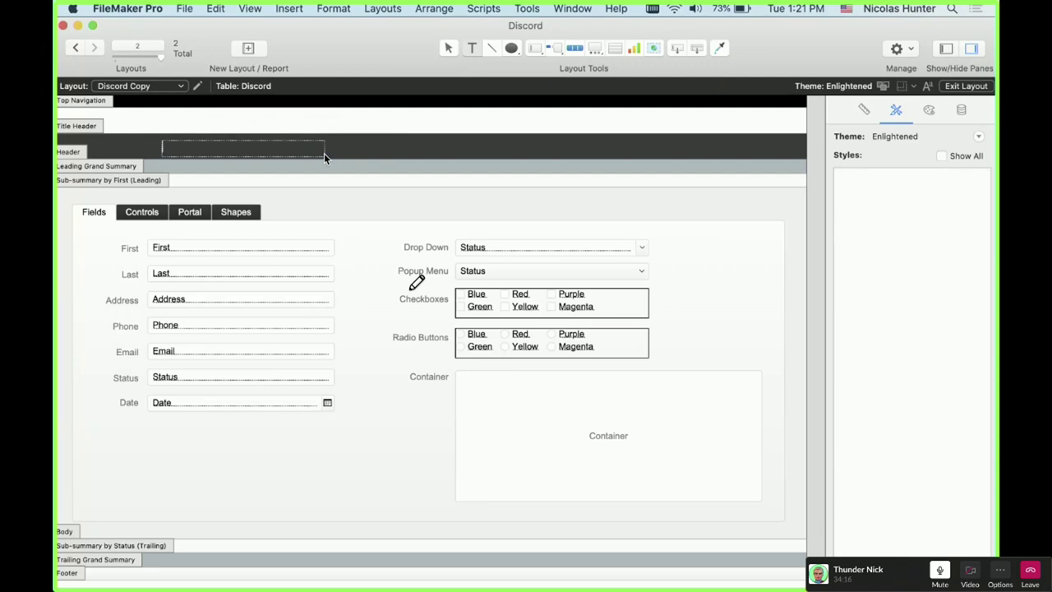
text(Helloa)
key(BackSpace)
key(Escape)
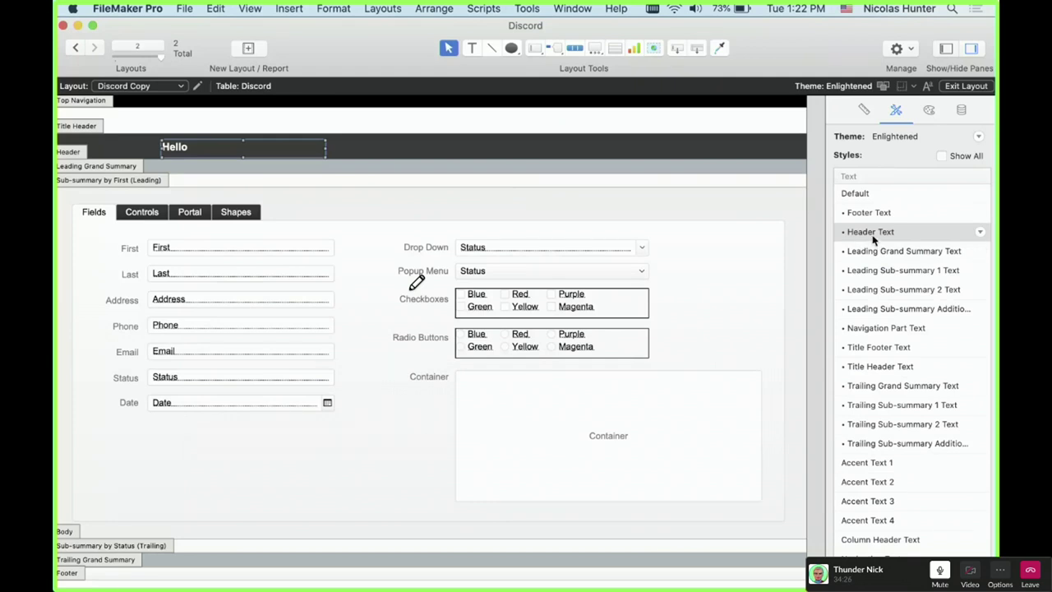
- Add a text object reading "sdsdssdsd" in the Title Footer part
scroll(440, 281, down, 2)
scroll(441, 282, down, 4)
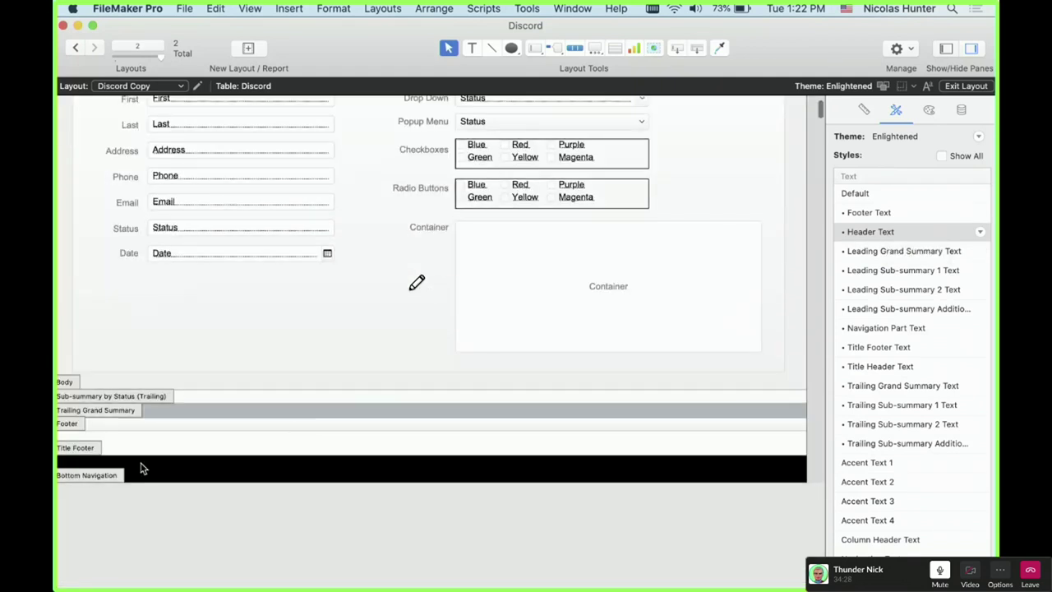
click(78, 448)
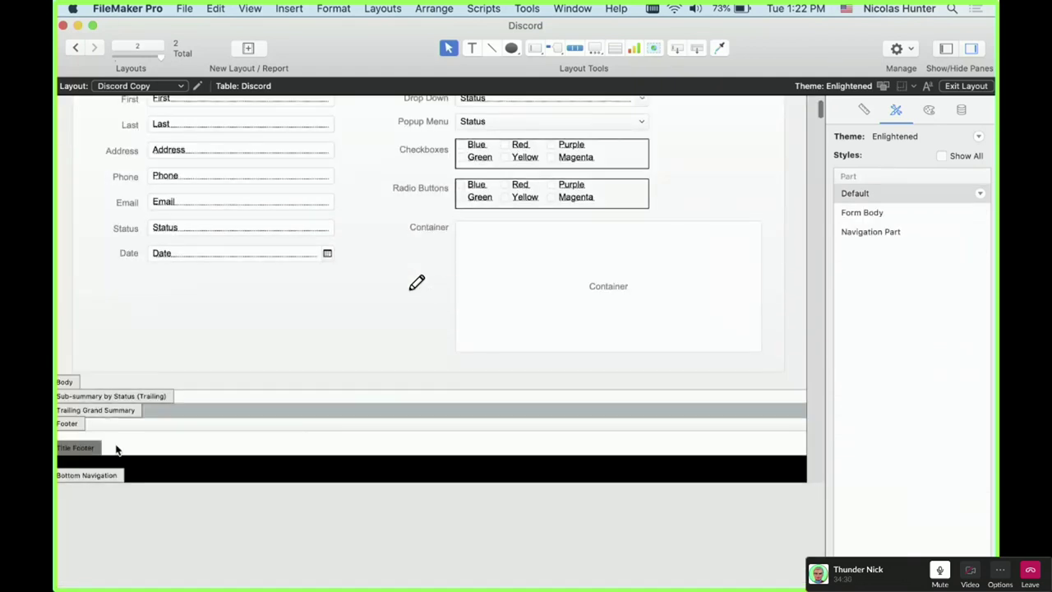
click(471, 51)
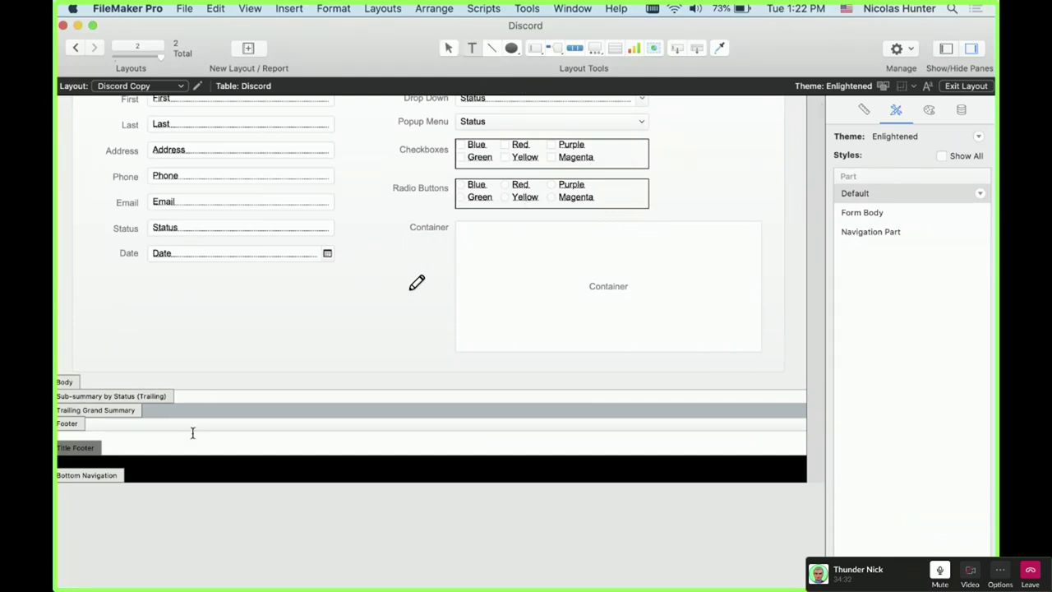
drag(192, 436, 308, 451)
text(sdsdsdsd)
key(Escape)
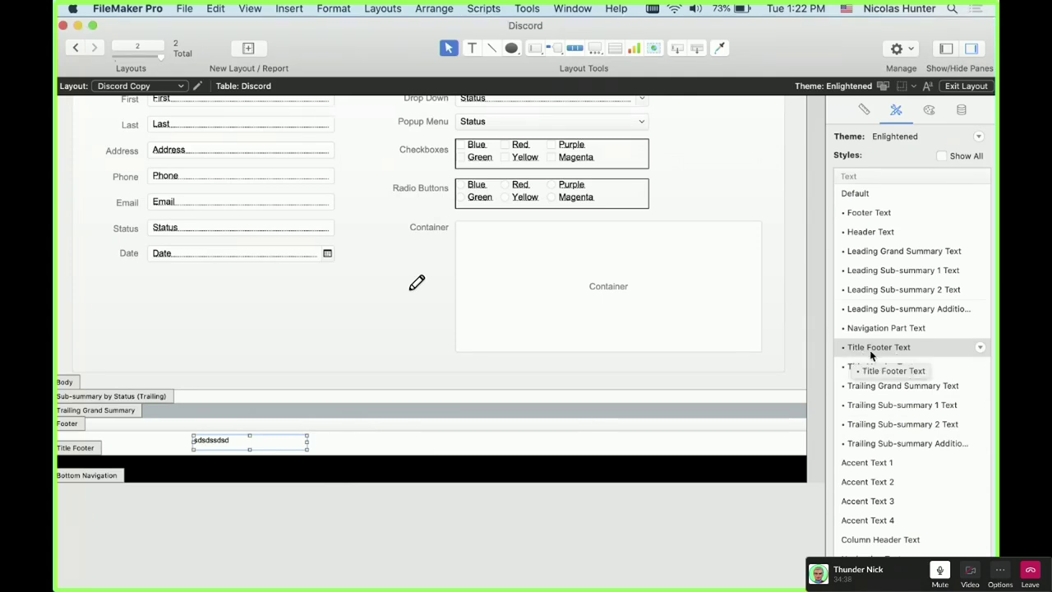
- Compare the styles of the Hello text and the Title Footer text, and adjust the Title Footer text slightly within its part
scroll(506, 304, up, 5)
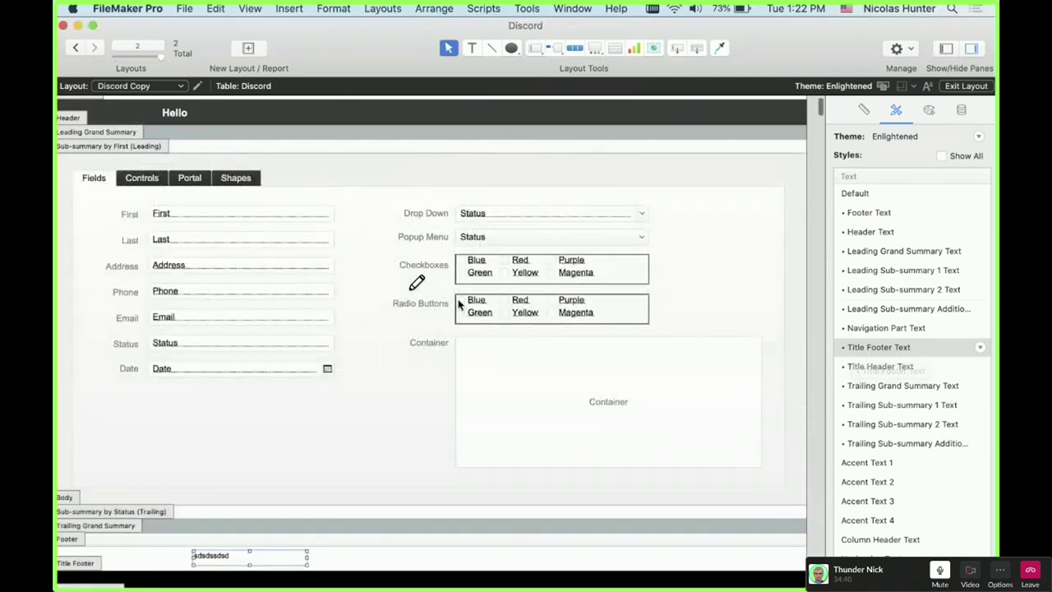
click(182, 162)
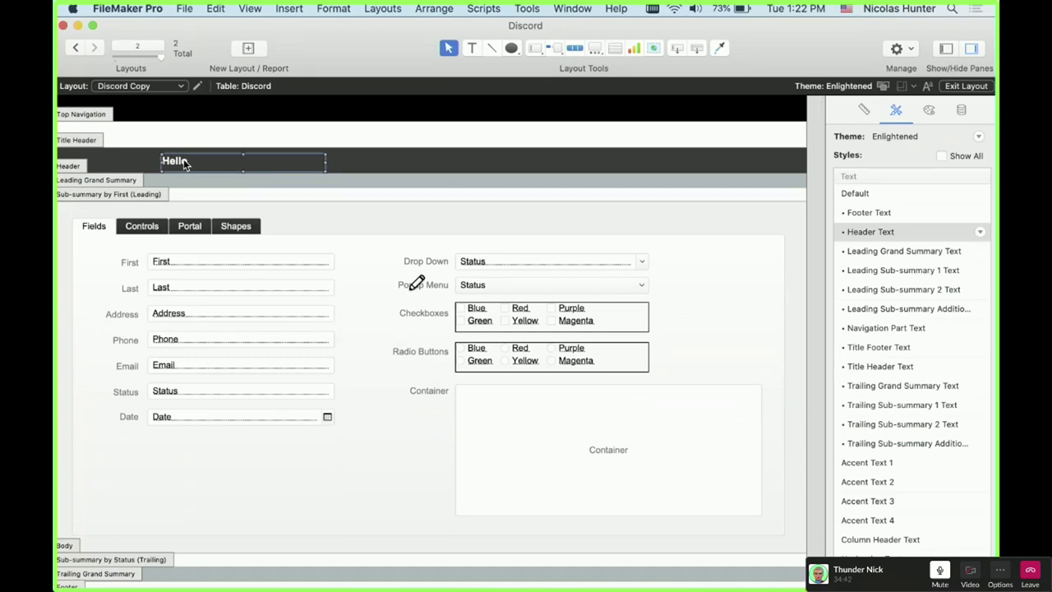
scroll(205, 329, down, 5)
click(218, 403)
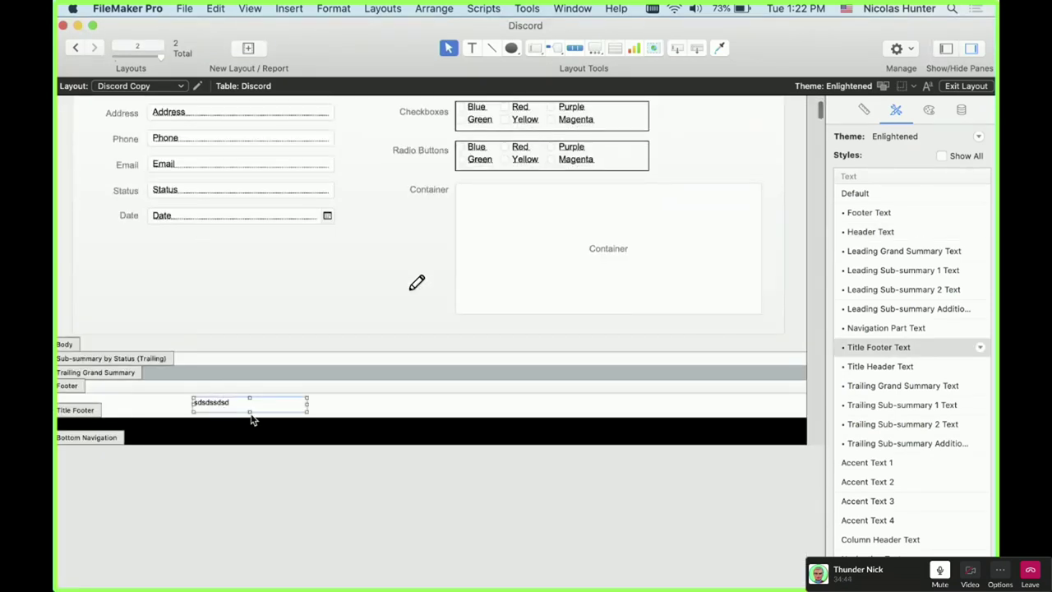
drag(249, 412, 243, 404)
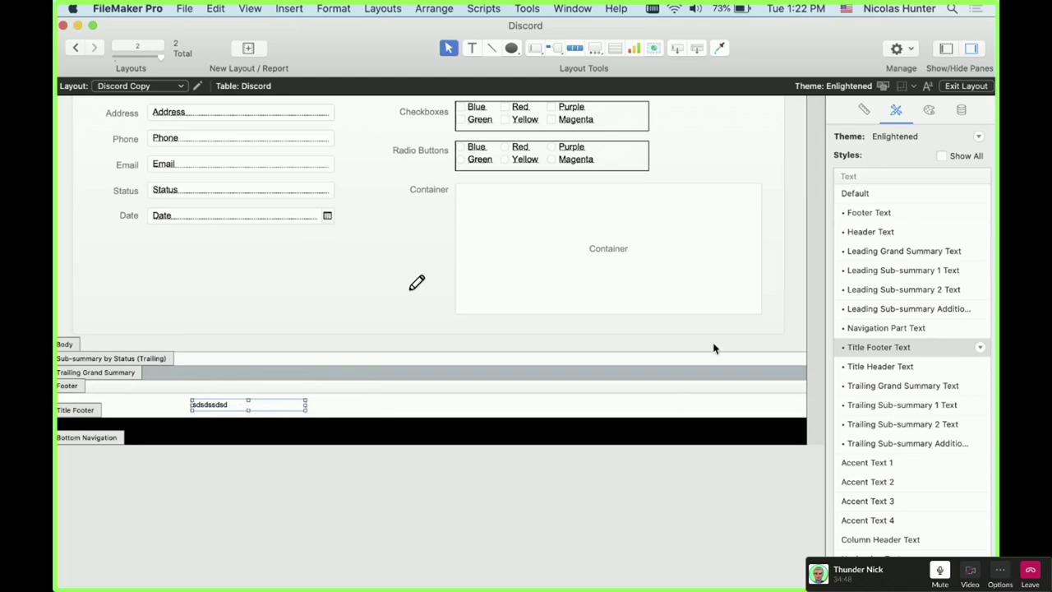
- Check the styles available for the First field and for the button in Controls, and return to Fields
scroll(714, 348, up, 5)
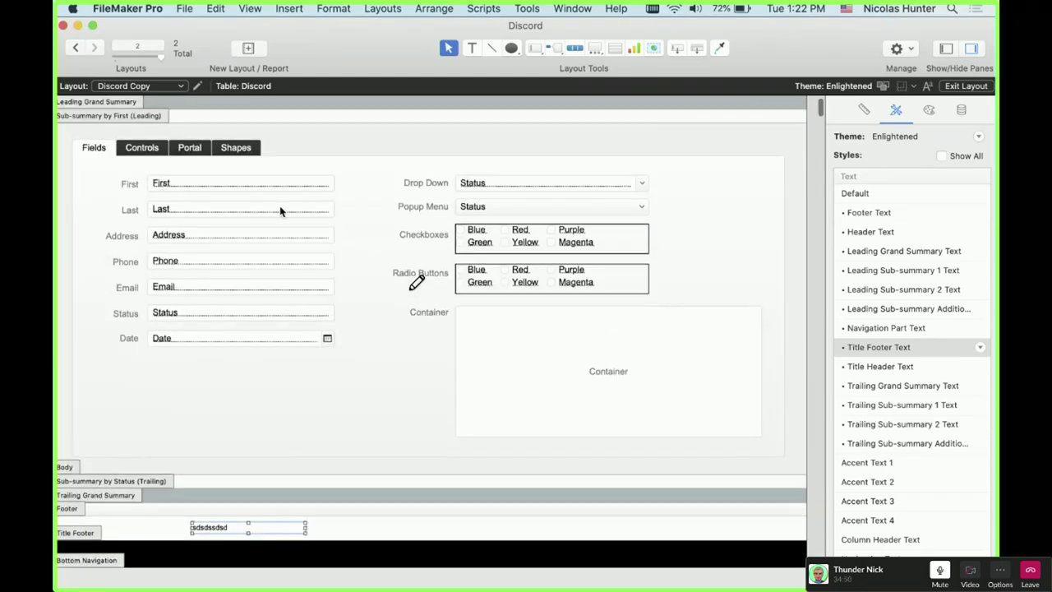
click(267, 180)
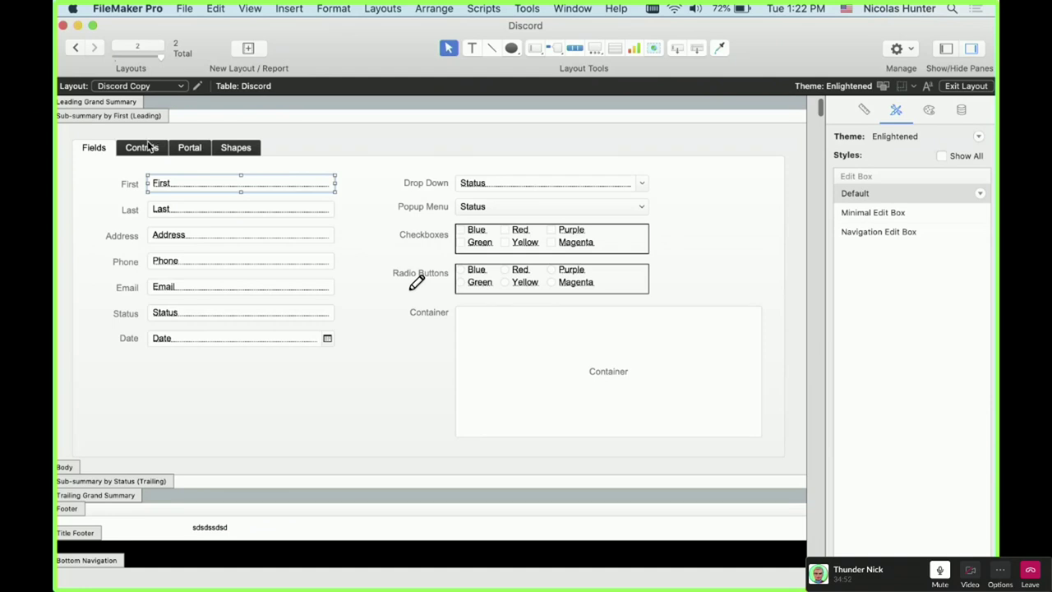
click(149, 146)
click(176, 188)
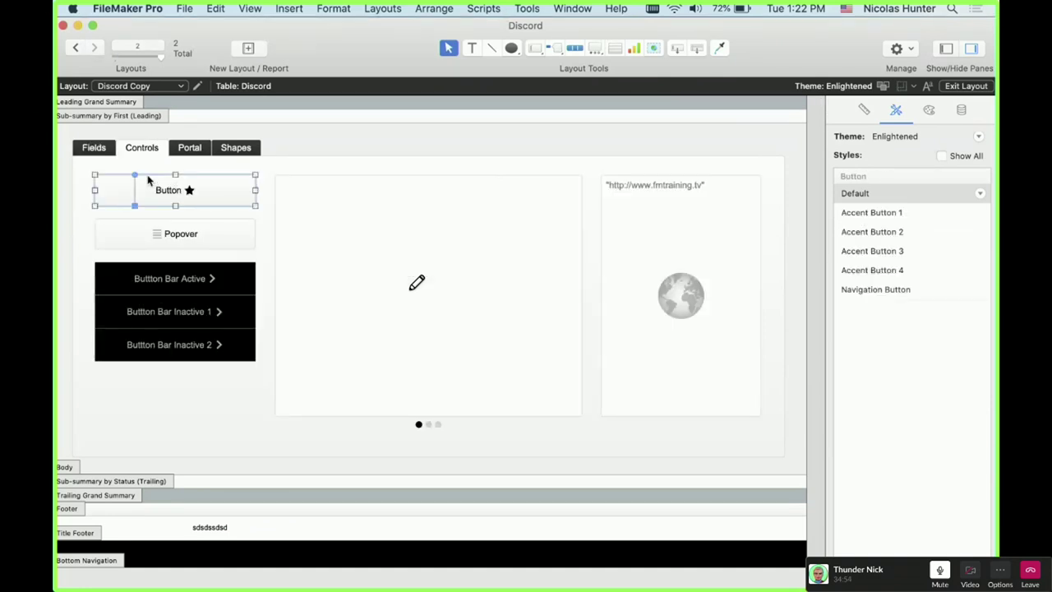
click(106, 149)
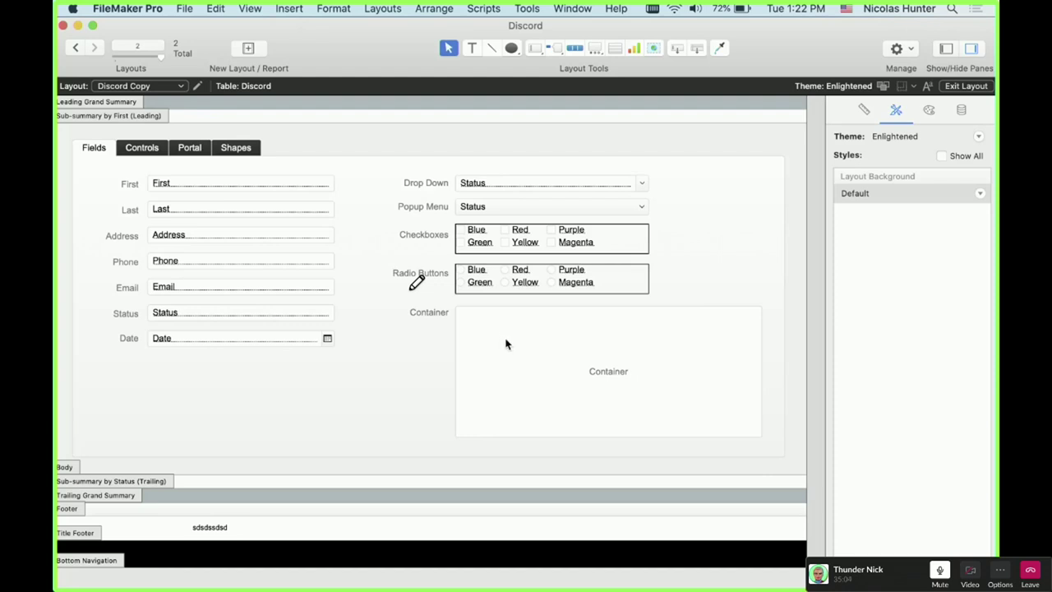
- Check the styles of the radio button set, the Title Footer text and the Hello text, and clear the selection
click(494, 284)
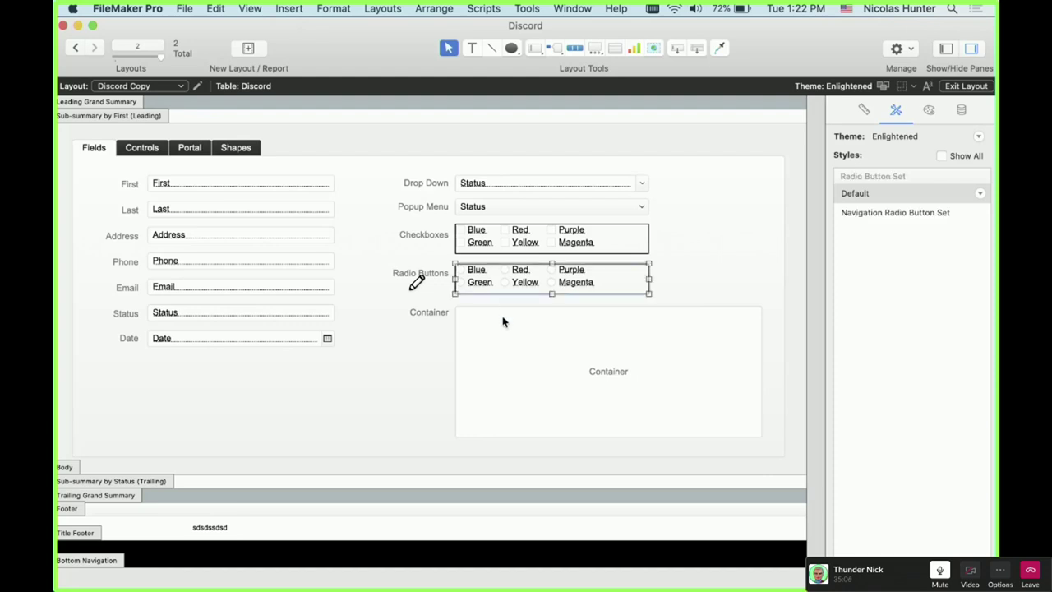
click(466, 336)
click(220, 531)
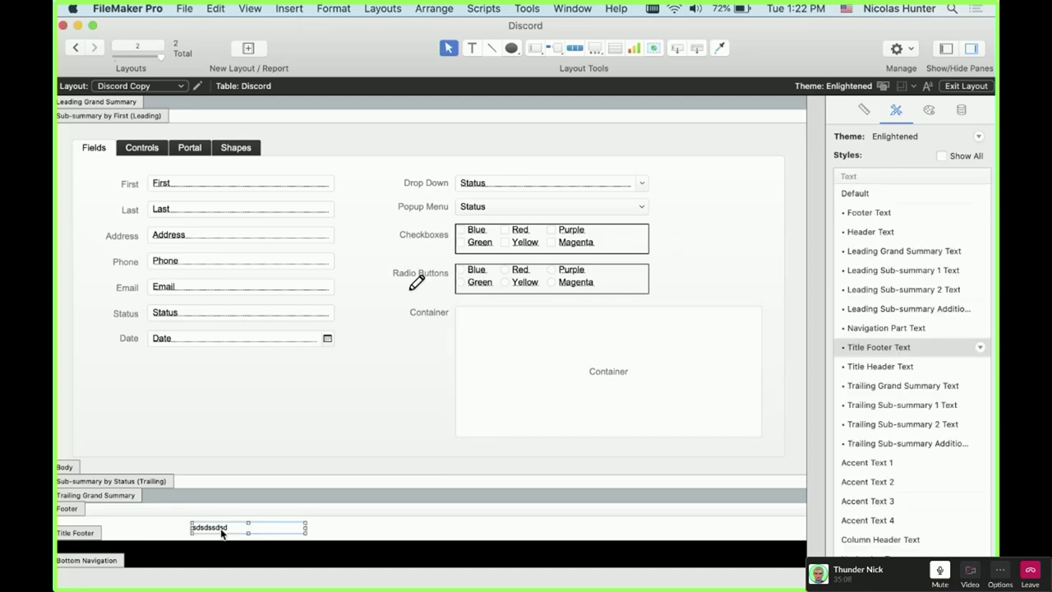
scroll(255, 282, up, 5)
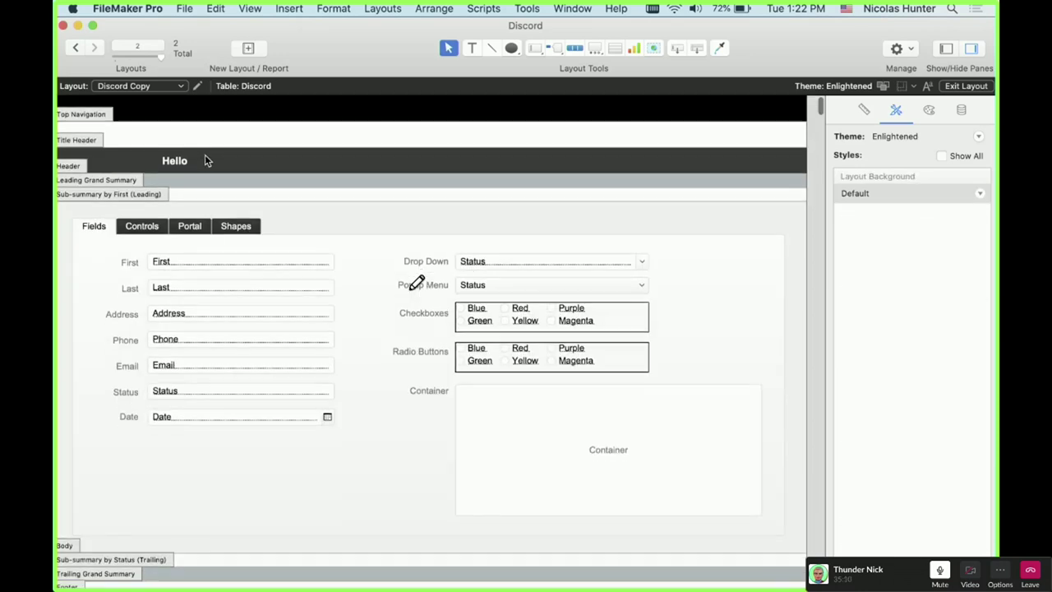
click(206, 160)
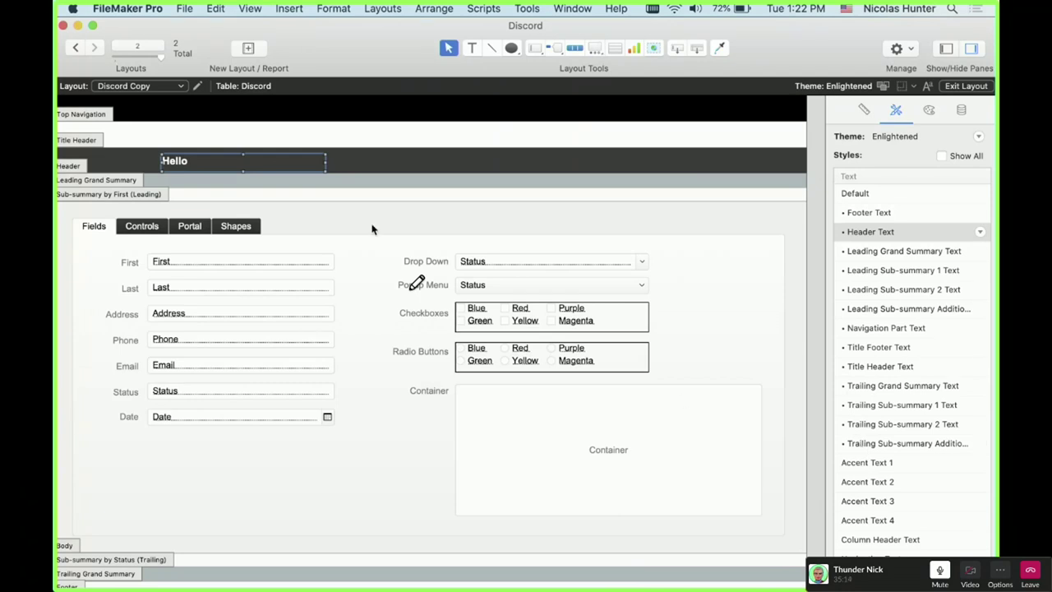
click(282, 194)
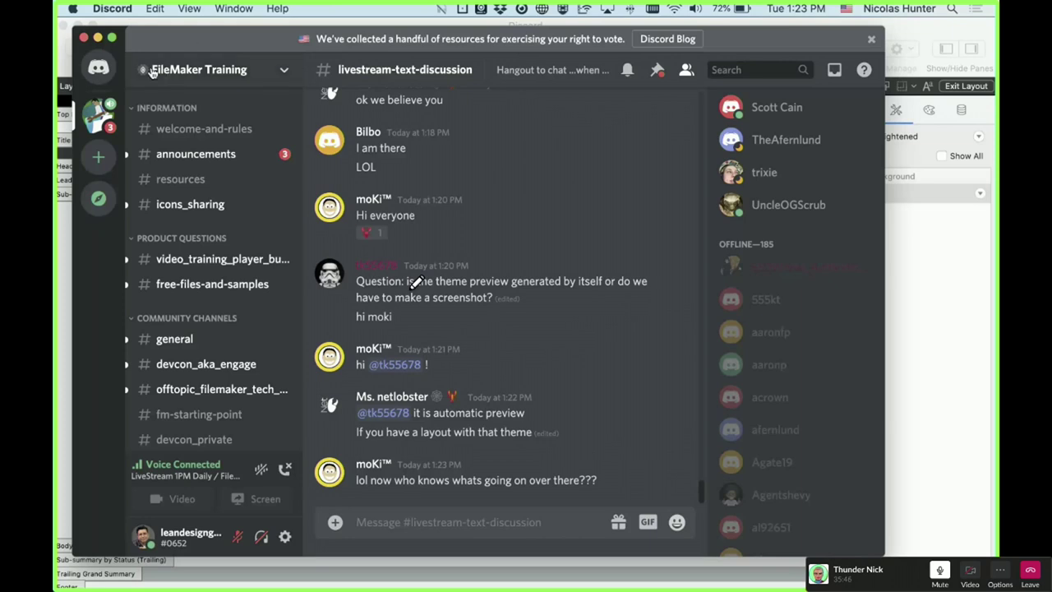
- In Discord, open the username change form in the account settings, inspect its fields and close it without saving
click(285, 538)
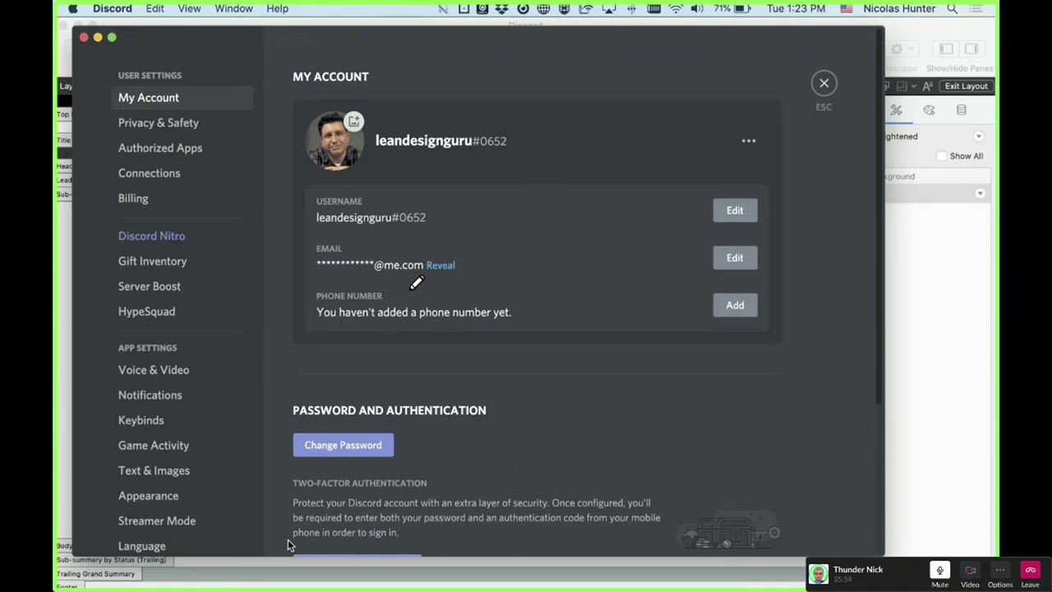
click(735, 211)
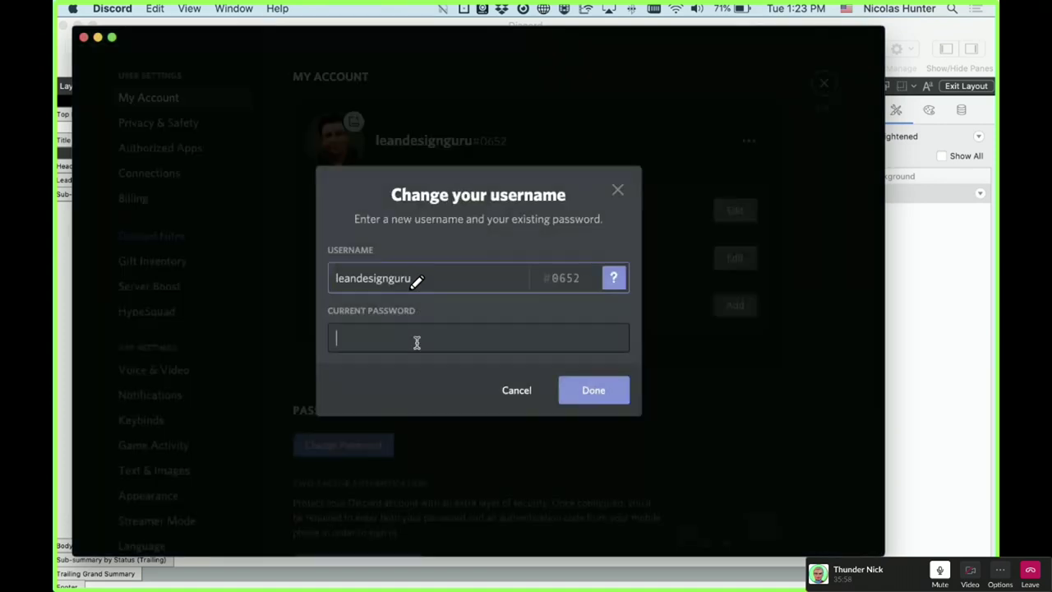
click(433, 345)
click(327, 313)
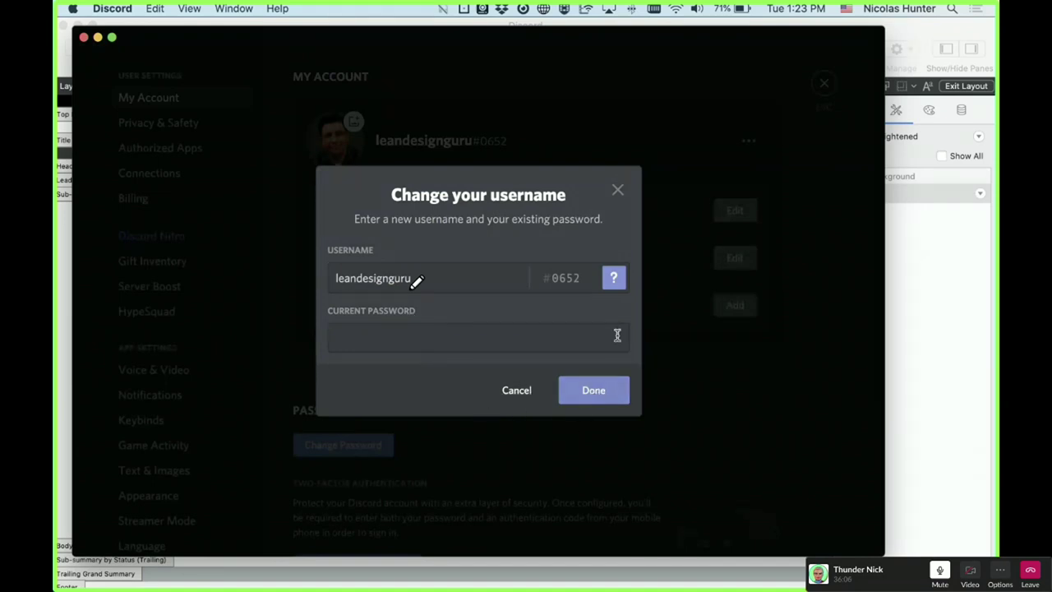
mouse_move(613, 285)
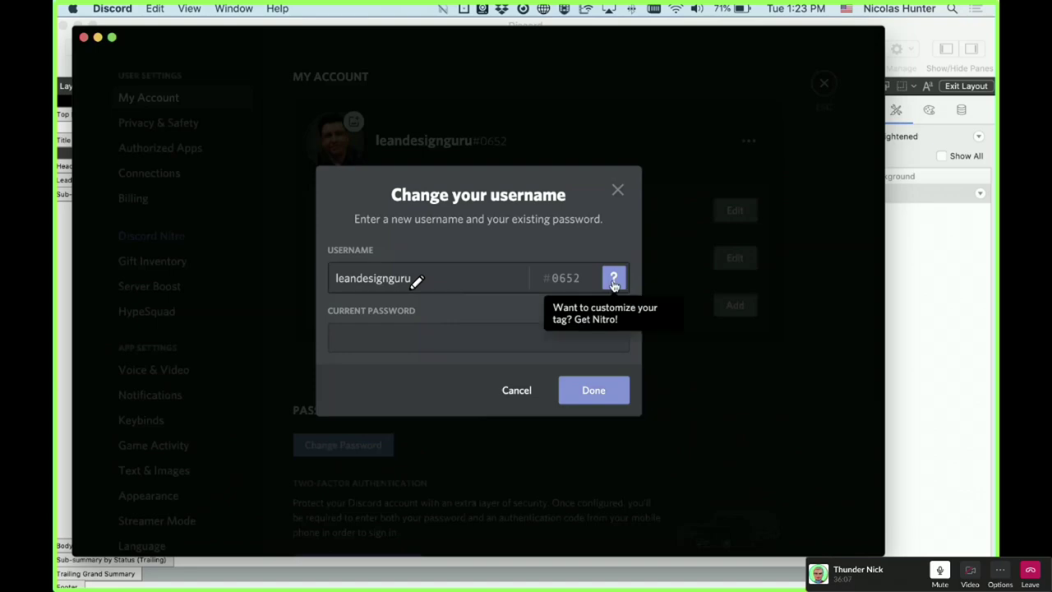
click(617, 192)
- Look through Discord's Privacy & Safety, Authorized Apps, Connections, Billing and My Account settings, and review the Privacy & Safety options
click(165, 123)
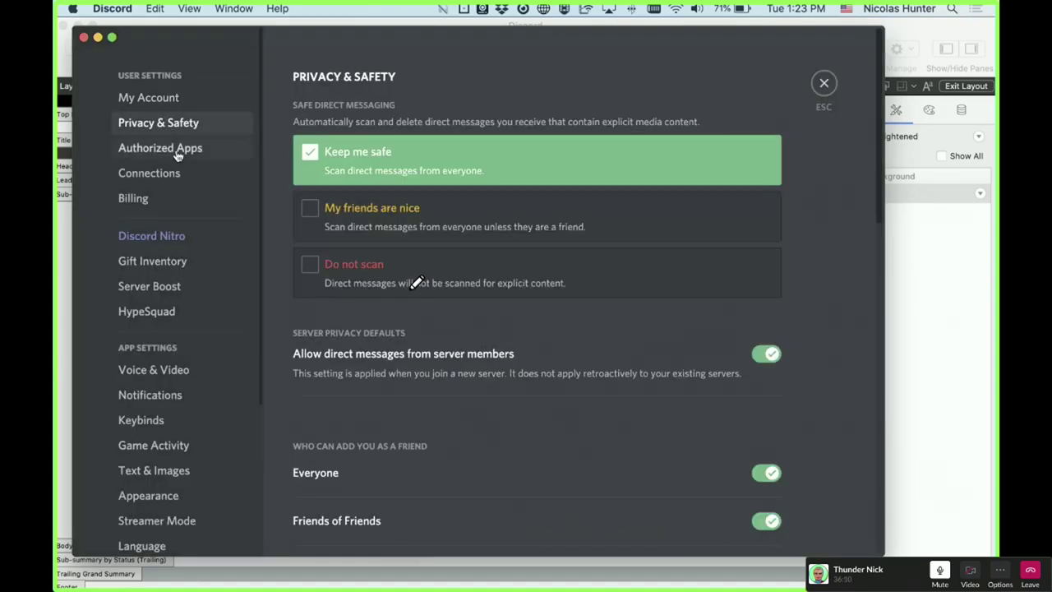
click(170, 148)
click(176, 174)
click(168, 200)
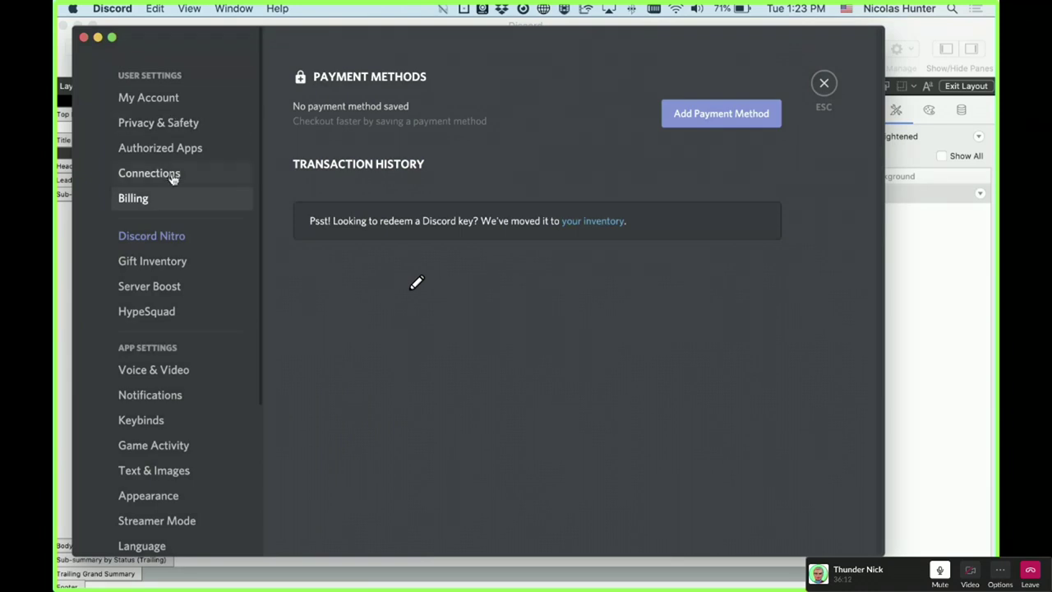
click(171, 103)
click(175, 122)
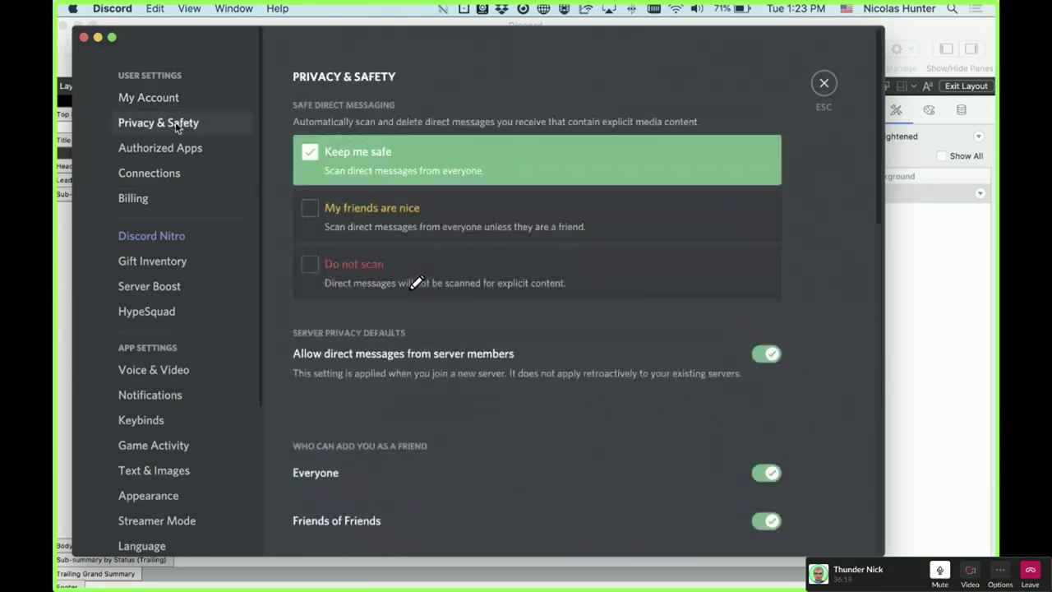
scroll(454, 215, down, 8)
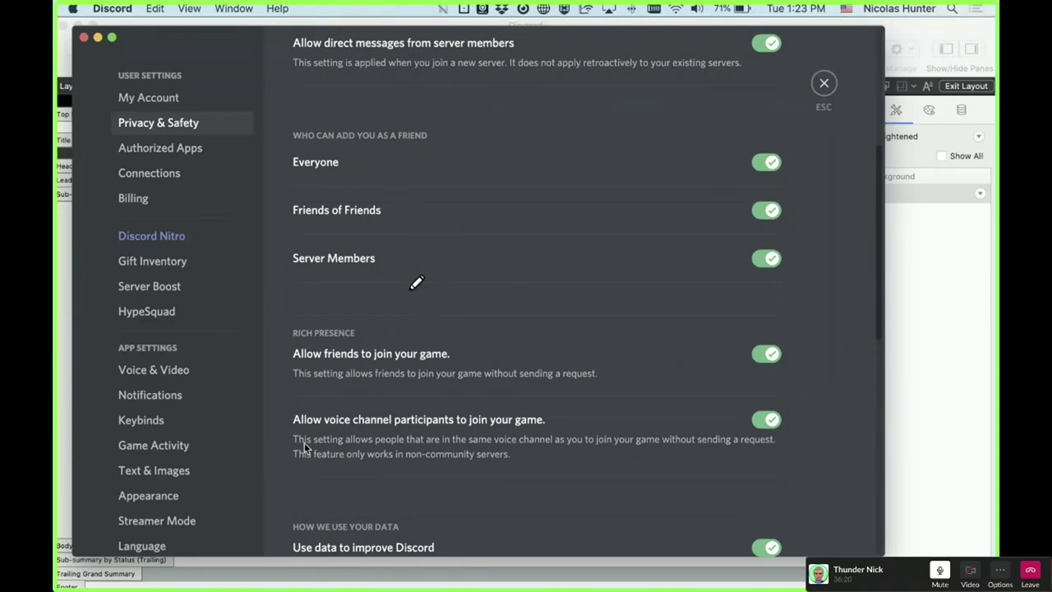
- Review Discord's Notifications options and open the Voice & Video settings
click(145, 395)
scroll(517, 333, down, 1)
scroll(518, 332, down, 11)
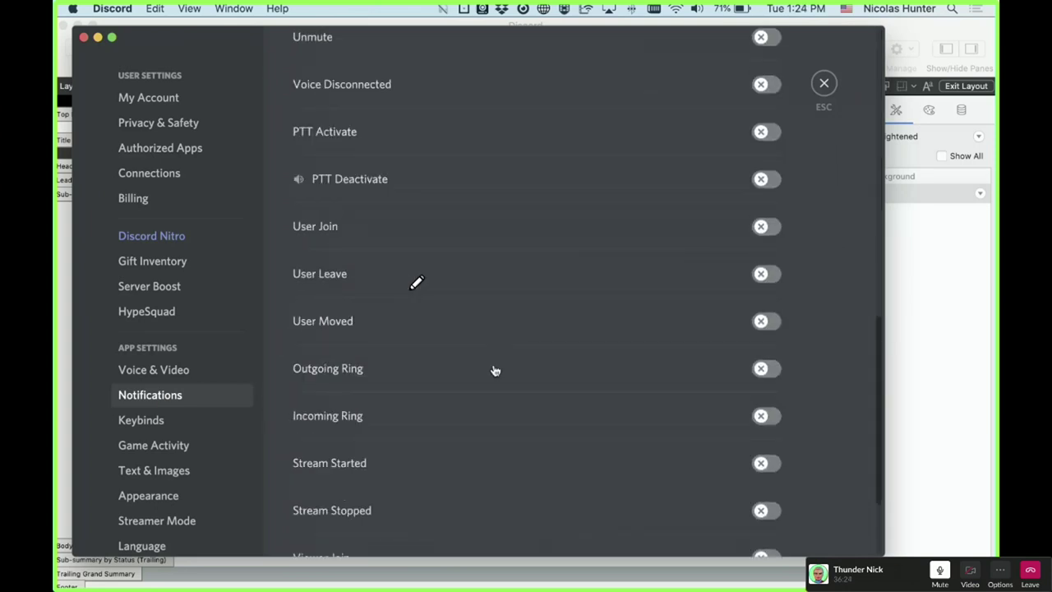
click(186, 371)
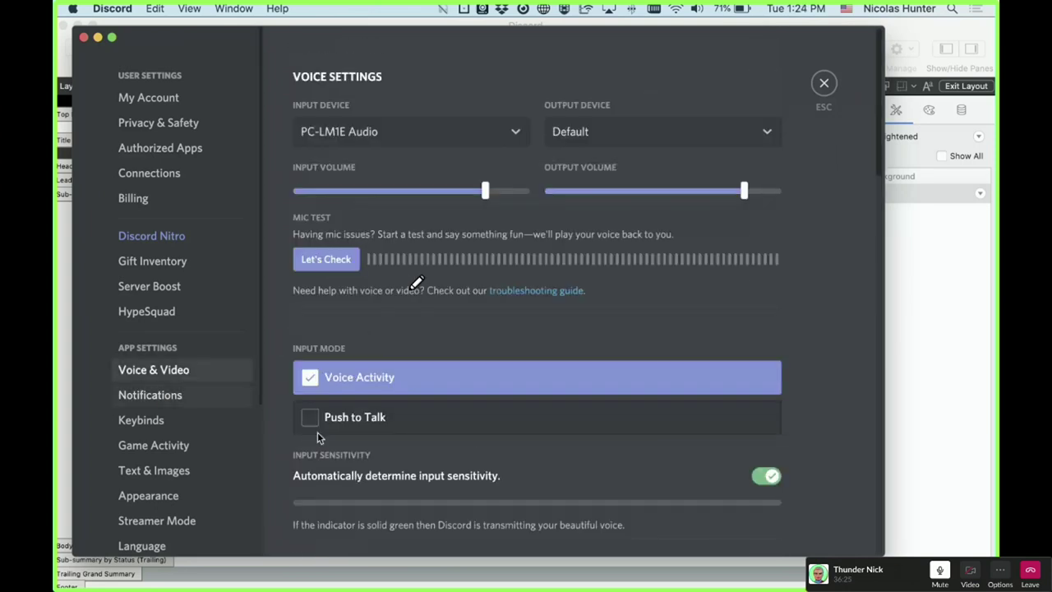
- Try the Push to Talk input mode and return to Voice Activity, dismissing the notice
click(427, 420)
click(437, 382)
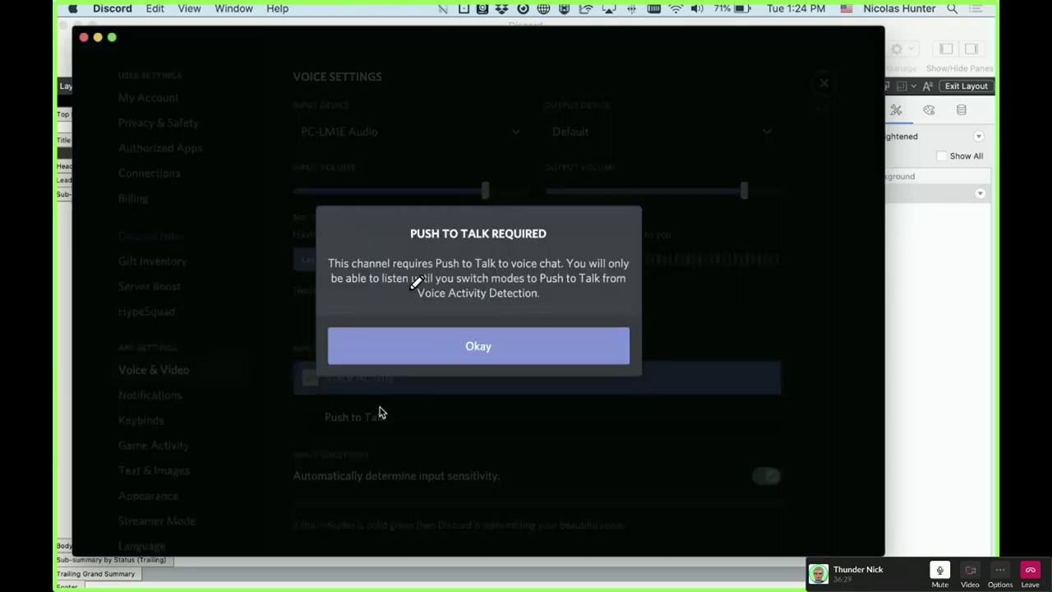
click(411, 395)
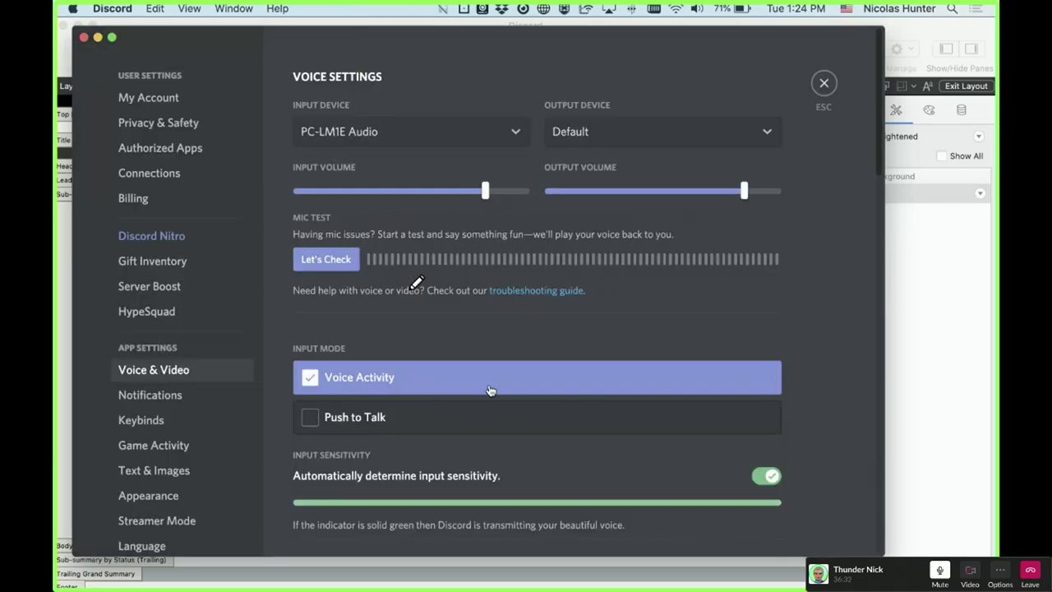
- Inspect the input device and output device choices in Voice Settings without changing either one
click(518, 138)
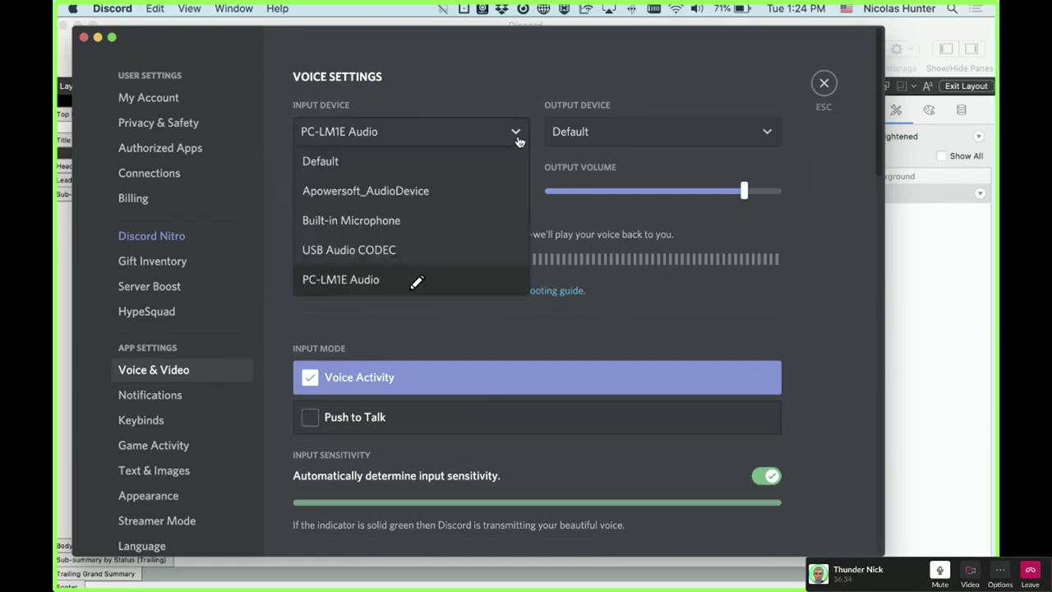
click(450, 133)
click(444, 129)
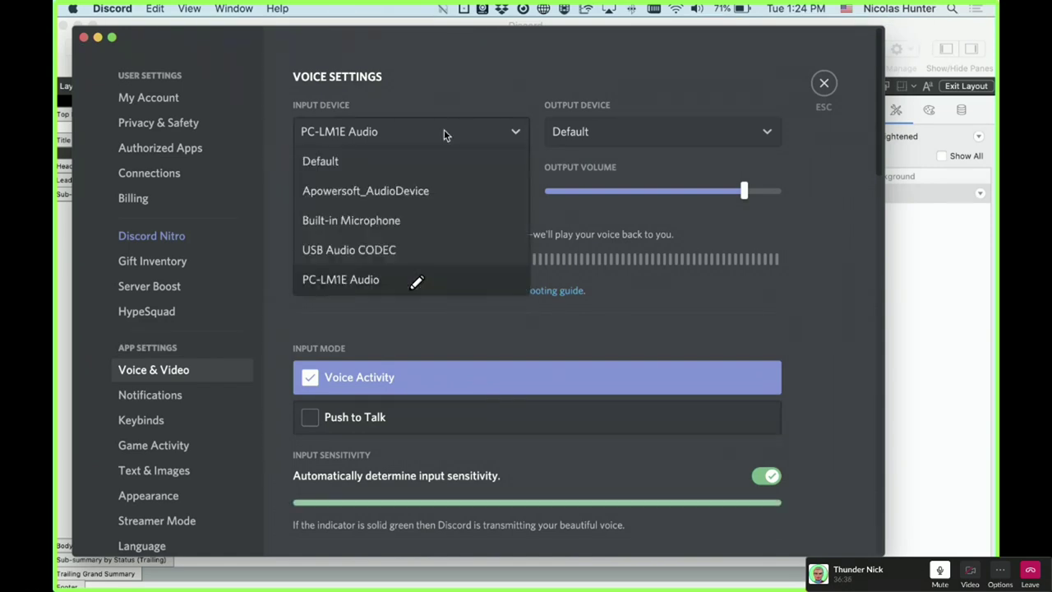
click(444, 129)
click(499, 133)
click(499, 131)
click(658, 128)
click(656, 123)
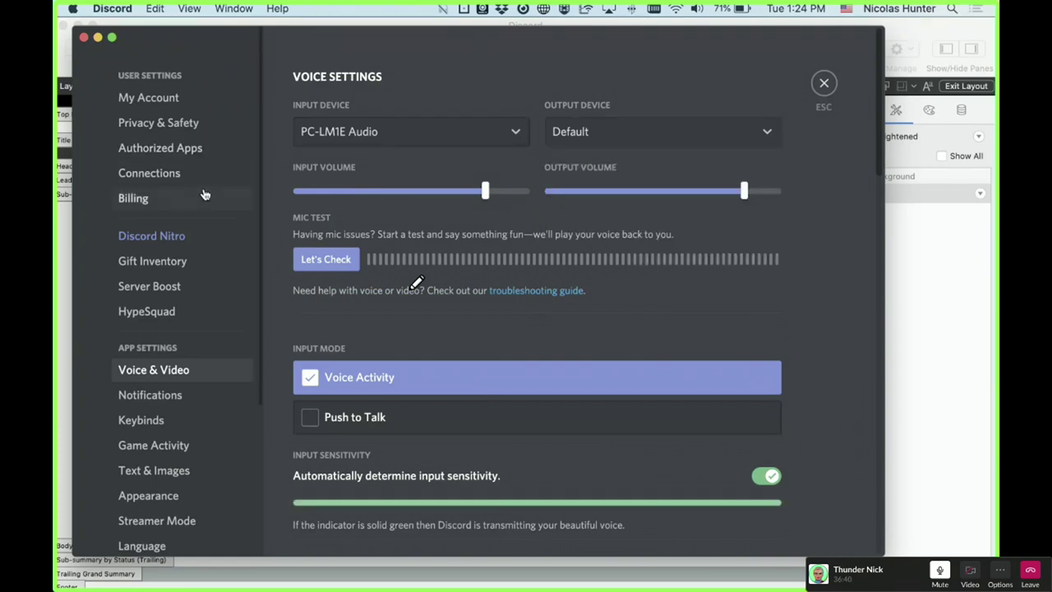
- Leave the user settings and view the options in the FileMaker Training server's menu
key(Escape)
click(276, 76)
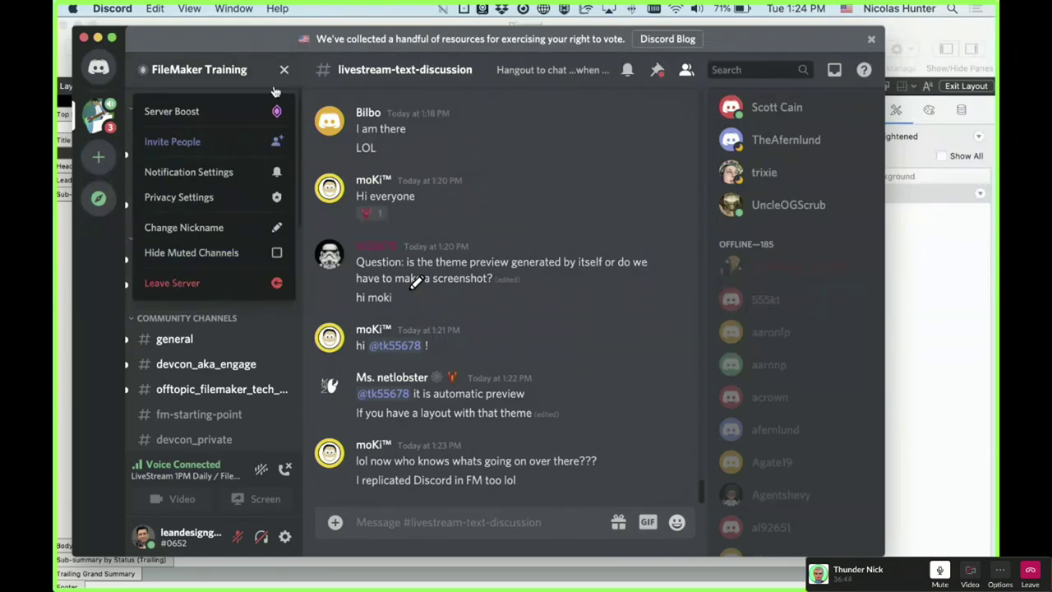
click(252, 66)
click(281, 66)
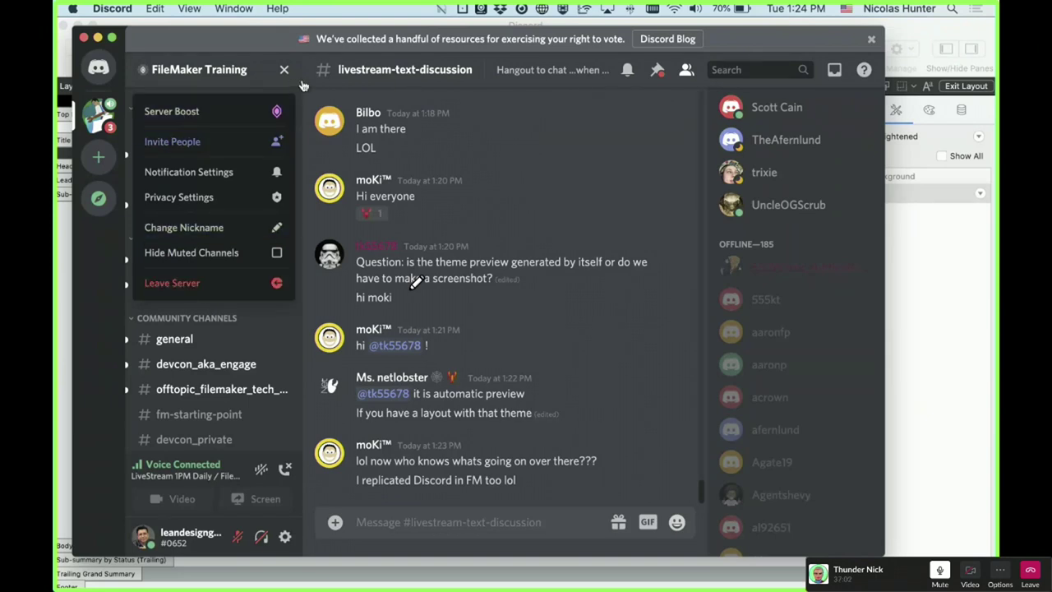
- Review the pinned messages and the search options of the livestream-text-discussion channel, and close both
click(662, 72)
scroll(513, 305, down, 3)
scroll(513, 305, up, 3)
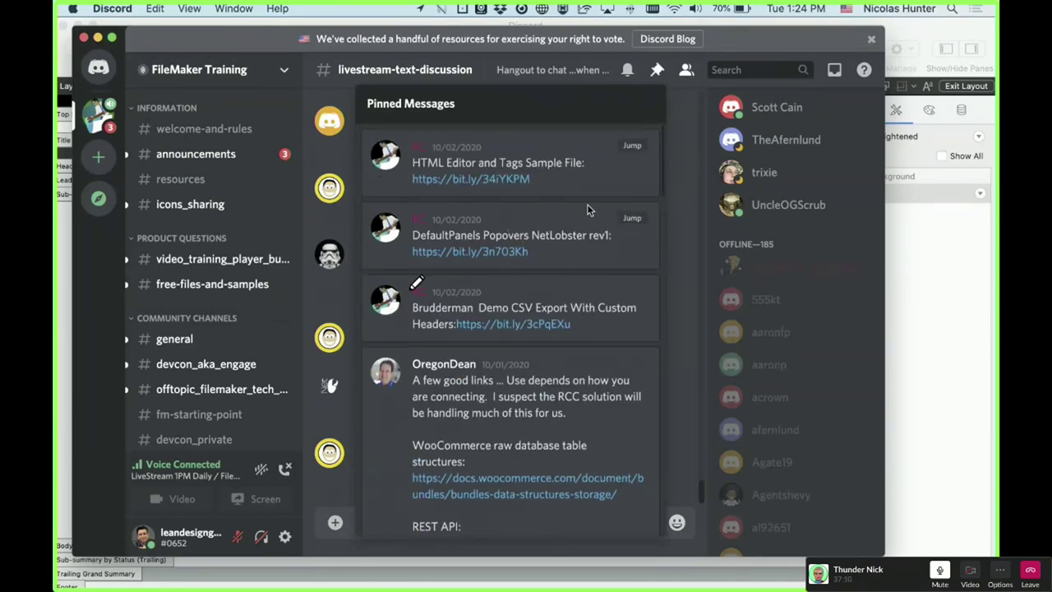
click(658, 72)
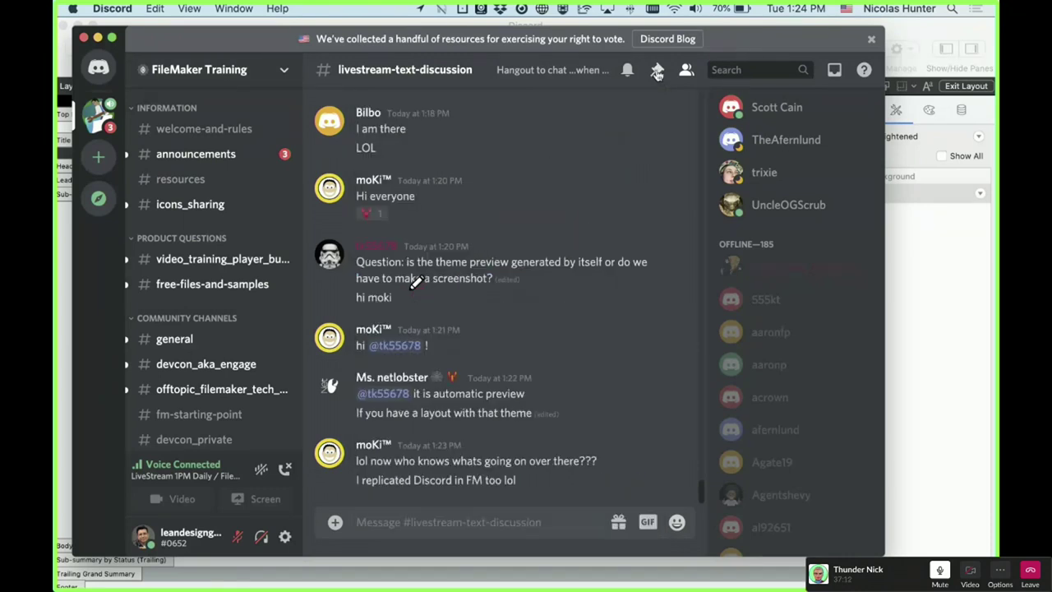
click(744, 70)
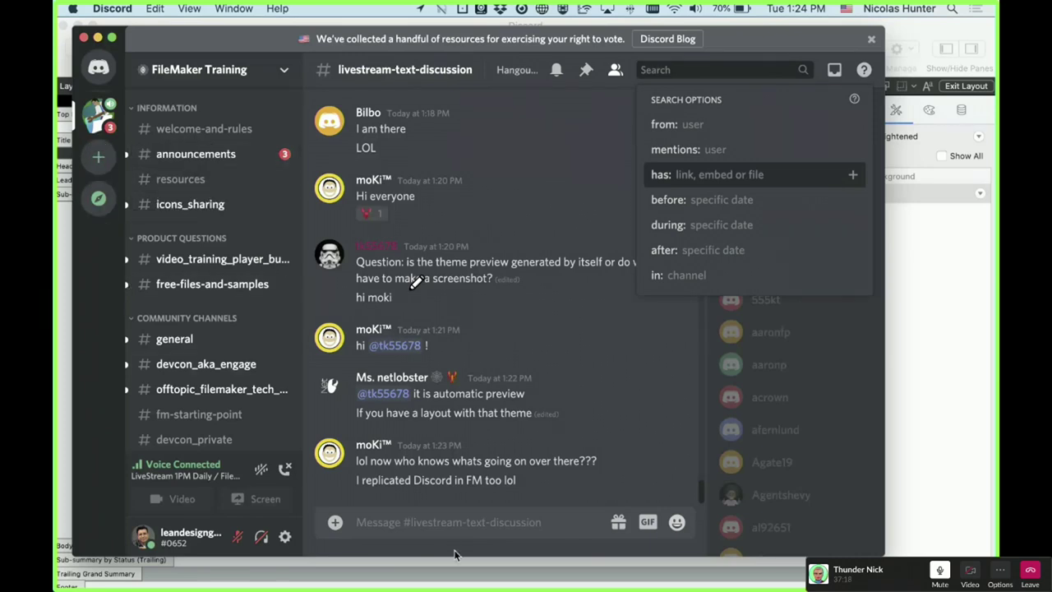
click(458, 524)
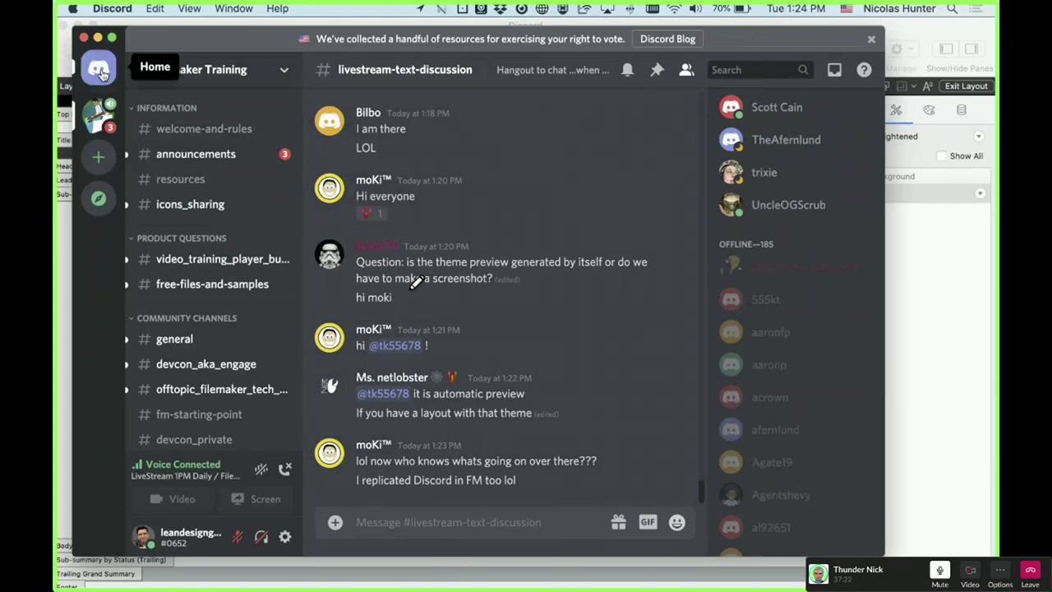
- Visit Discord's Home page, open and dismiss the conversation finder, and return to the FileMaker Training server
click(100, 71)
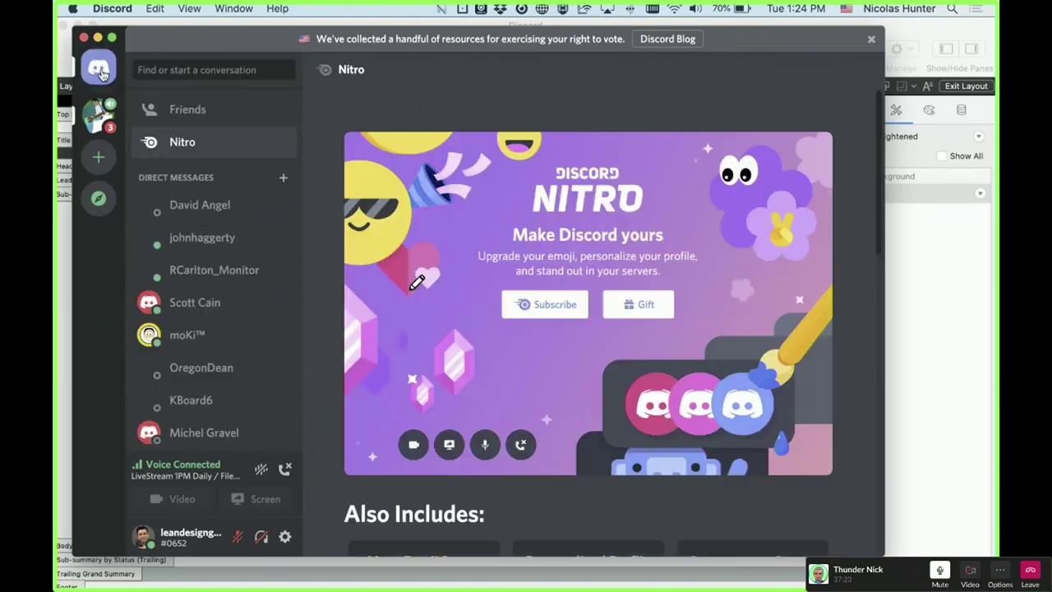
click(196, 72)
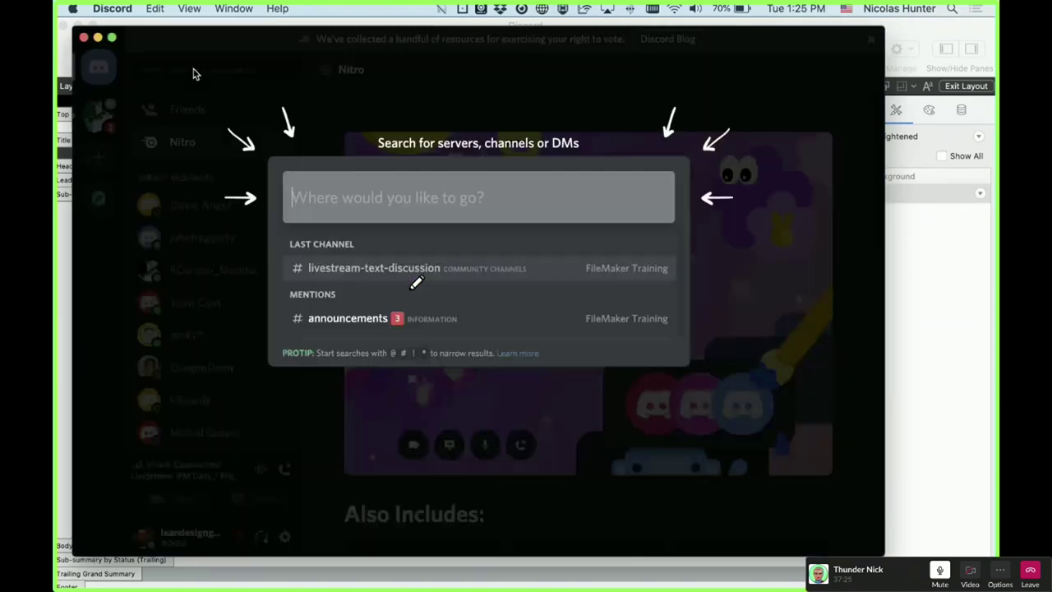
click(781, 145)
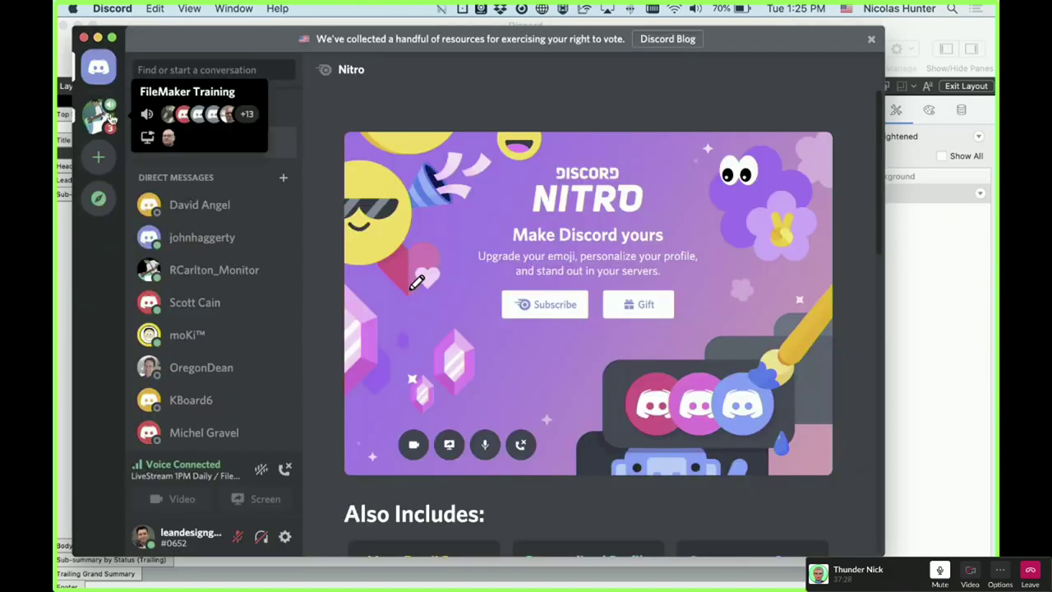
click(109, 118)
- In My Account, view the avatar options and the username edit form without saving any changes
click(284, 537)
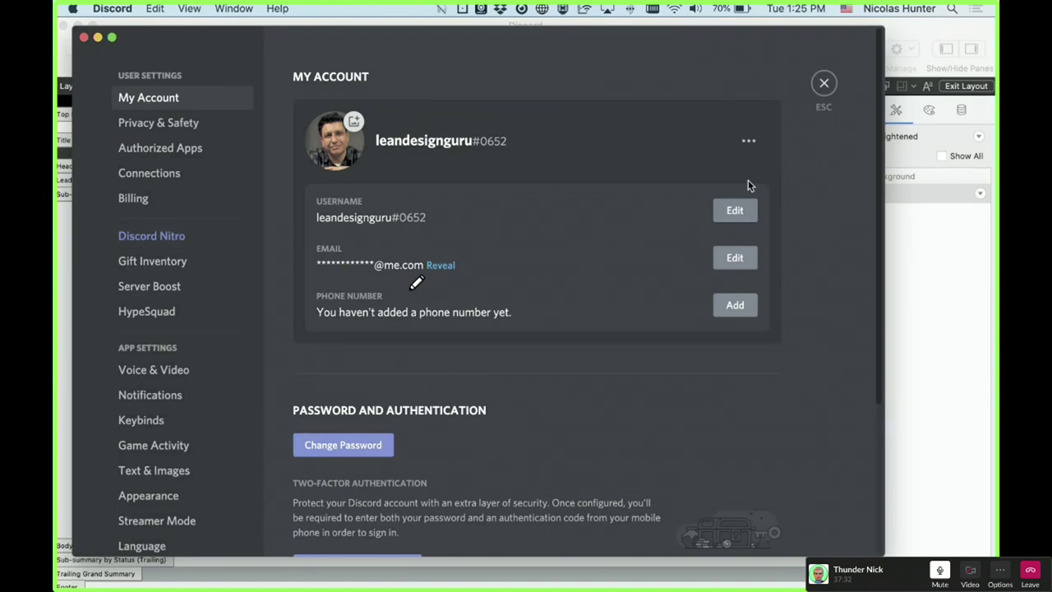
click(749, 142)
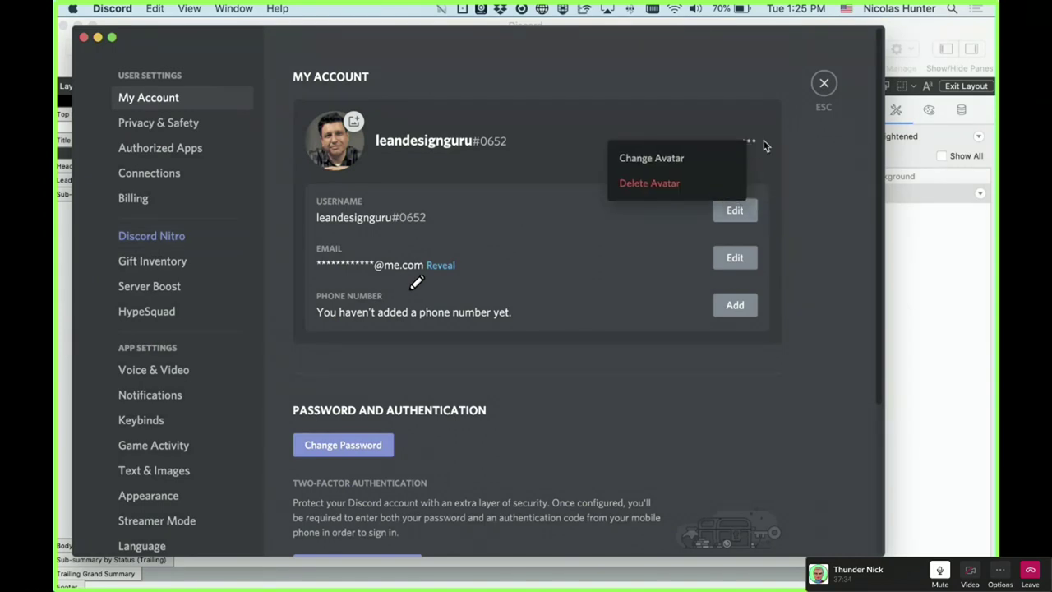
click(818, 129)
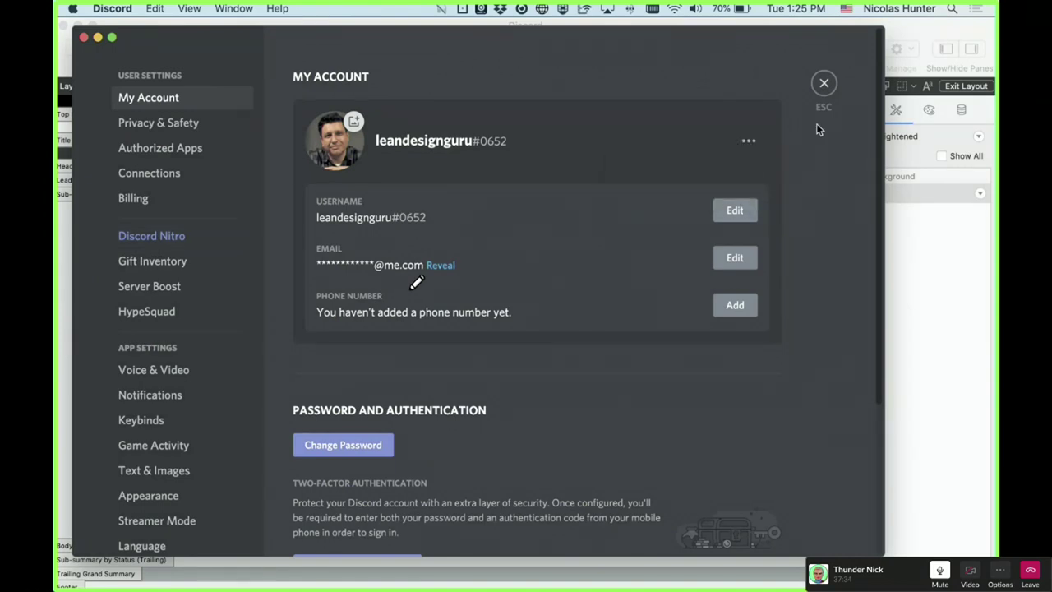
click(735, 212)
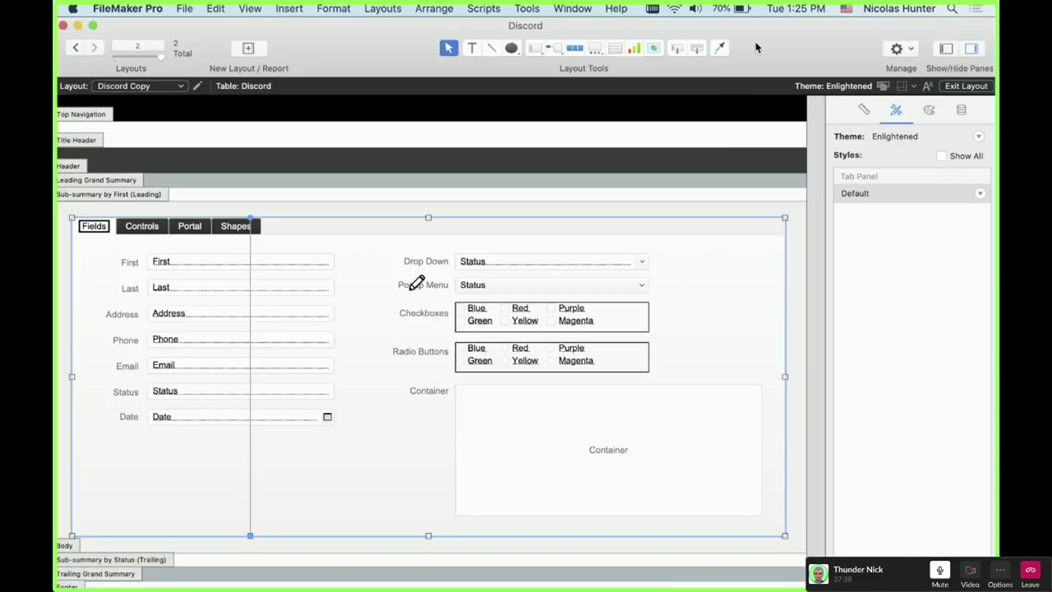
drag(757, 43, 757, 186)
key(super+Tab)
key(Escape)
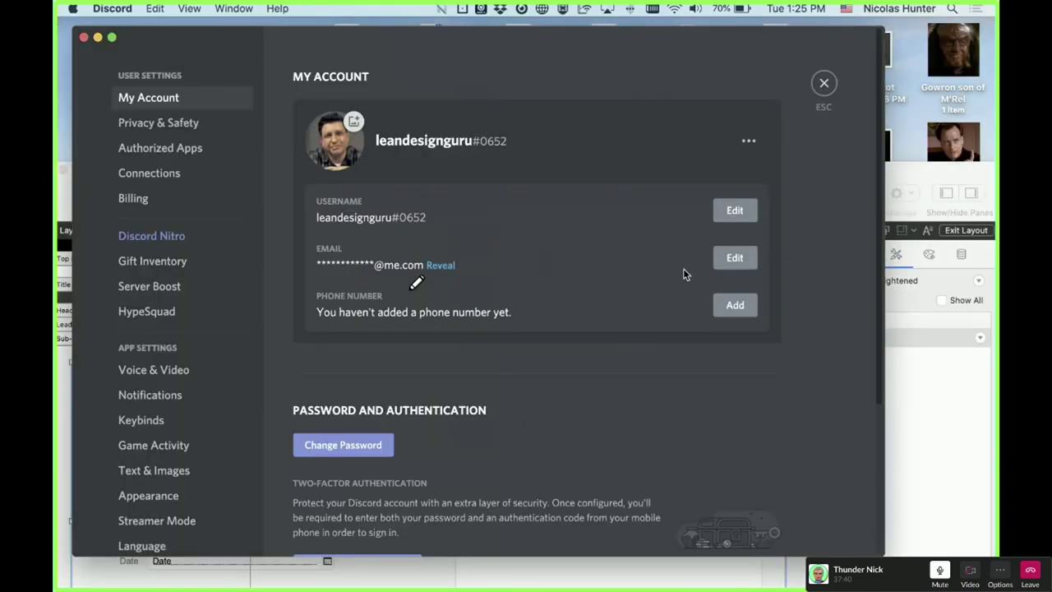
- Open the email change form, close it without saving, and review the password, authentication and account removal options
click(724, 265)
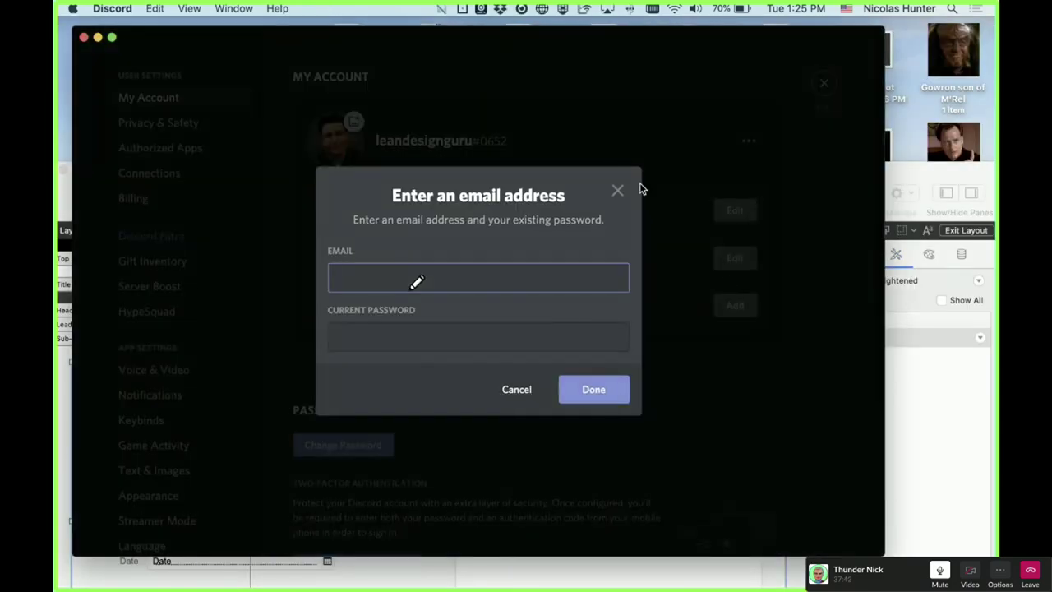
click(609, 197)
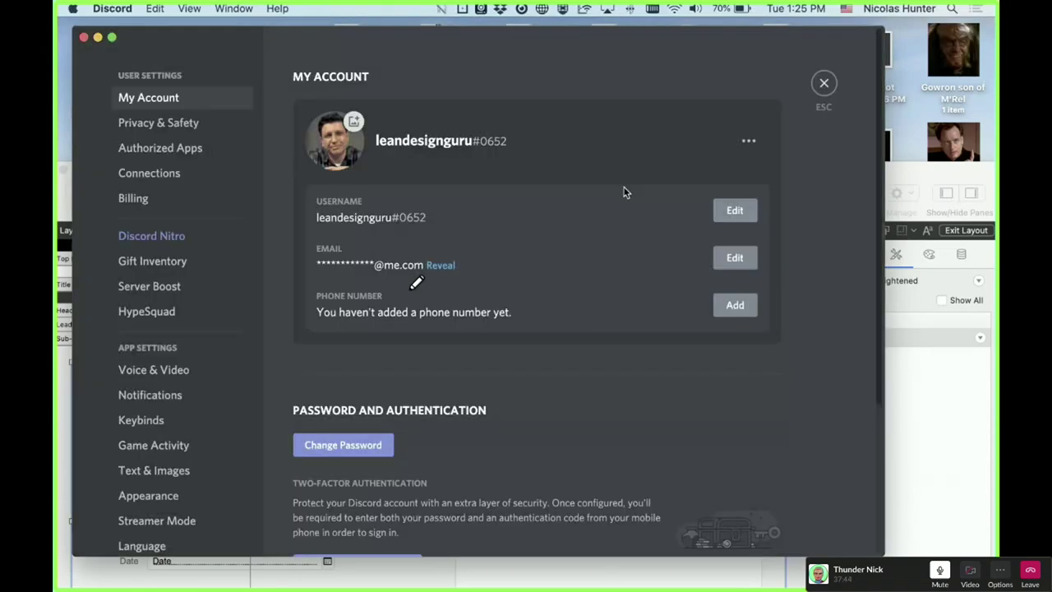
scroll(876, 427, down, 5)
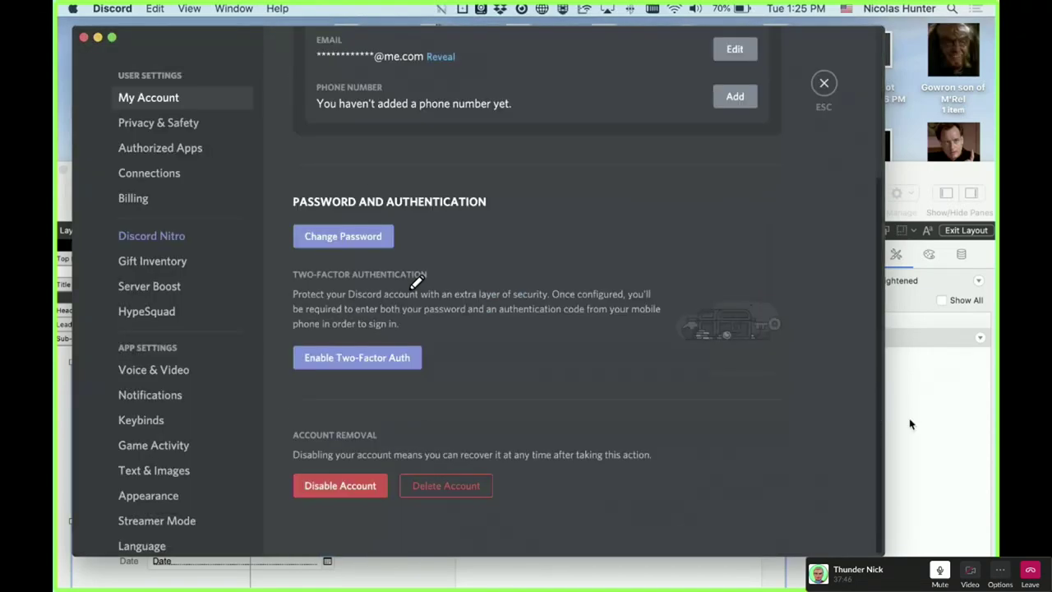
- Switch to FileMaker Pro and view the Discord Copy layout's Controls and Portal tabs in Browse mode, returning to Fields
click(912, 422)
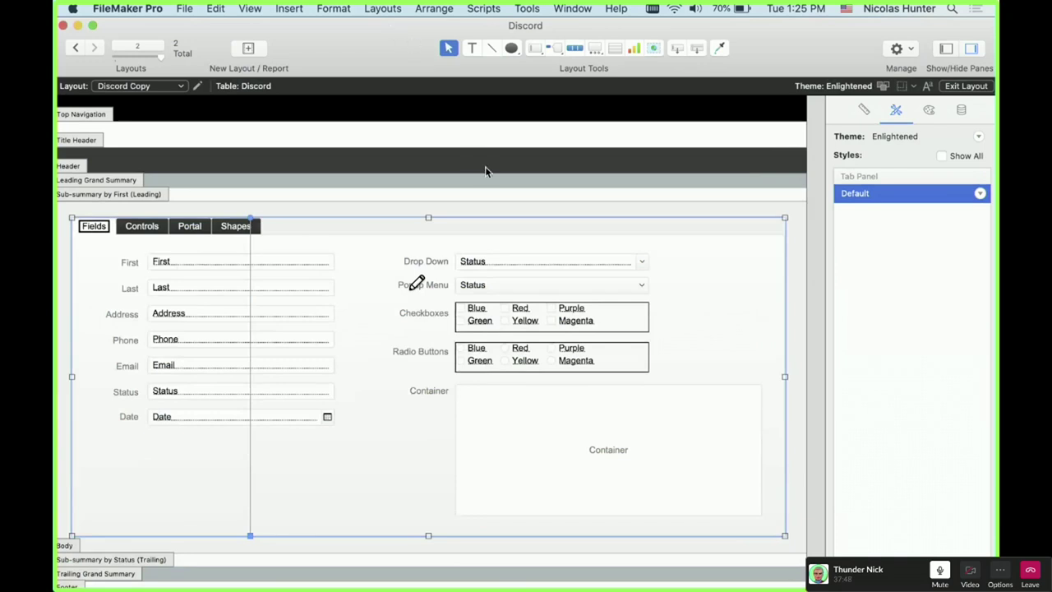
key(super+b)
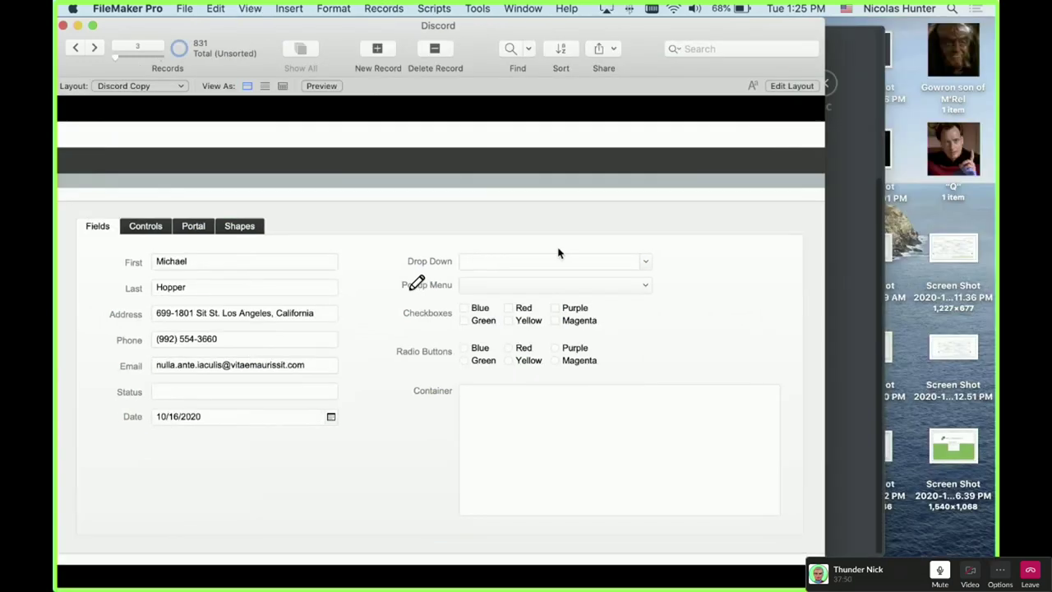
click(148, 226)
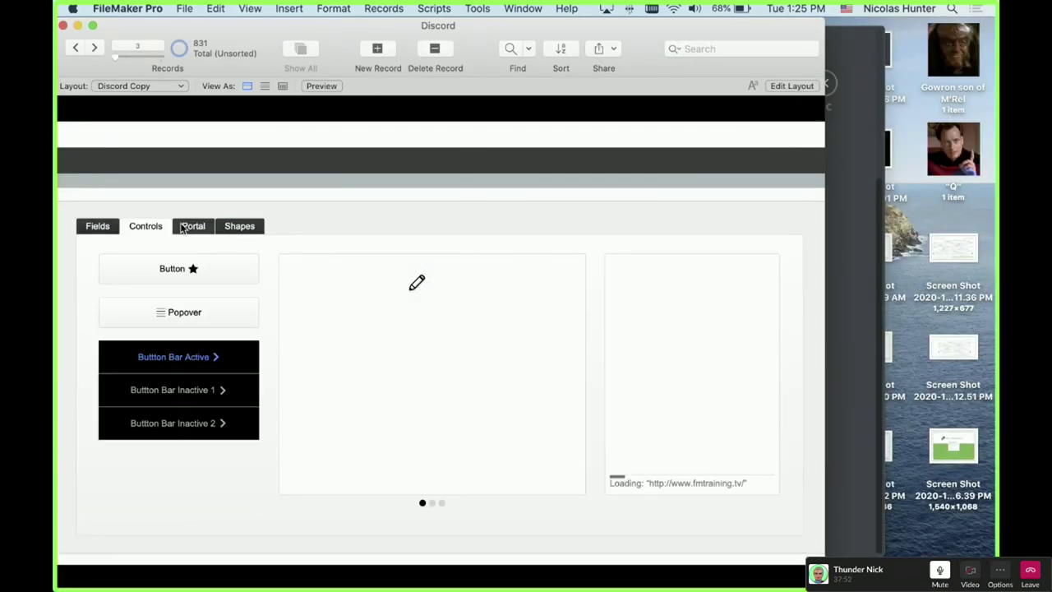
click(189, 228)
click(145, 226)
click(95, 227)
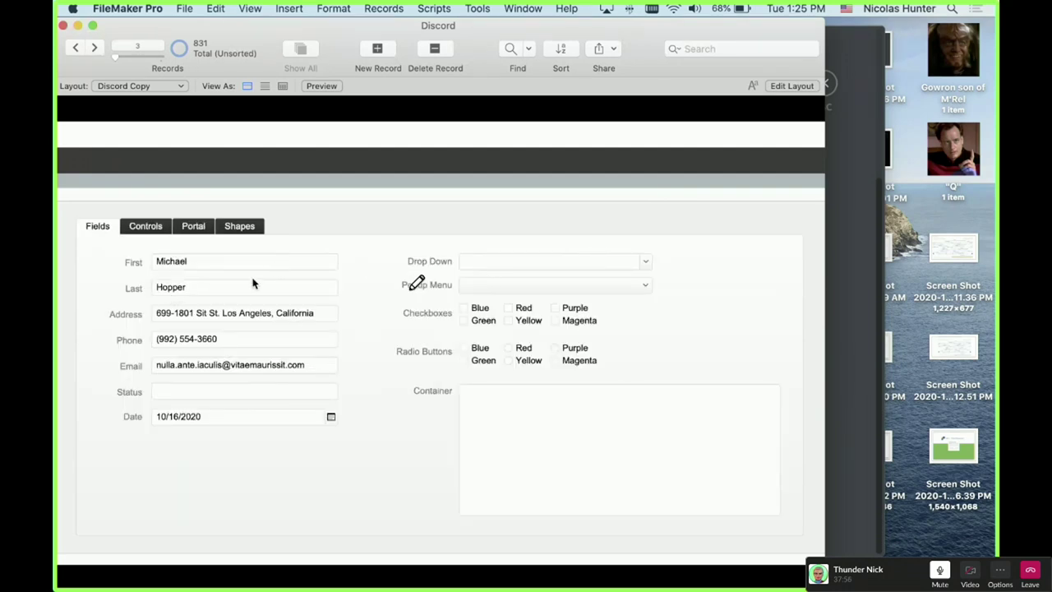
- Return to Layout mode, preview the Sophisticated, Enlightened Print and Tranquil themes, and apply the Luminous theme to the Discord Copy layout
key(super+l)
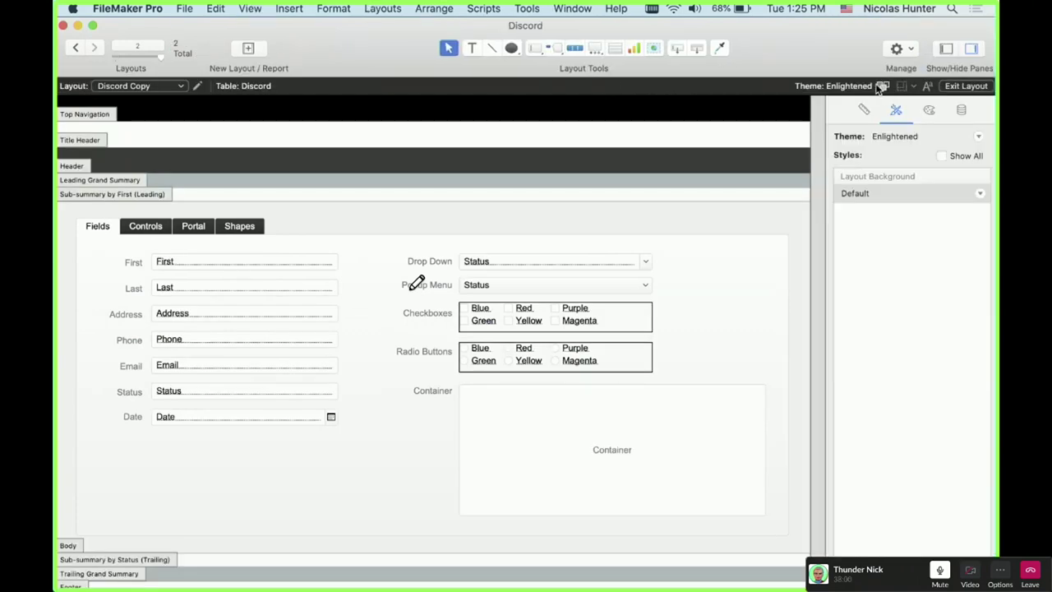
click(883, 85)
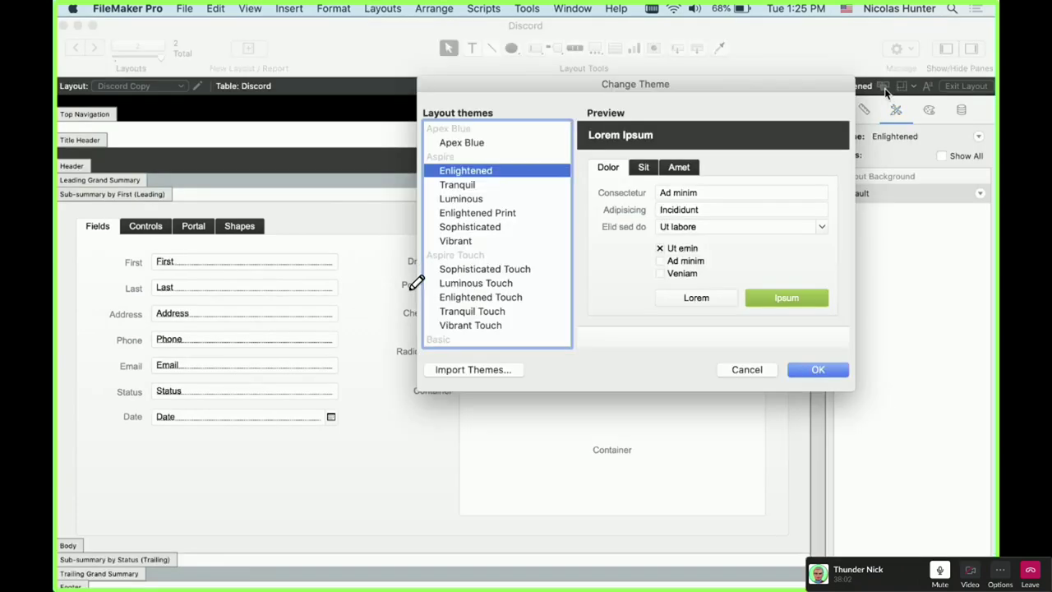
click(475, 230)
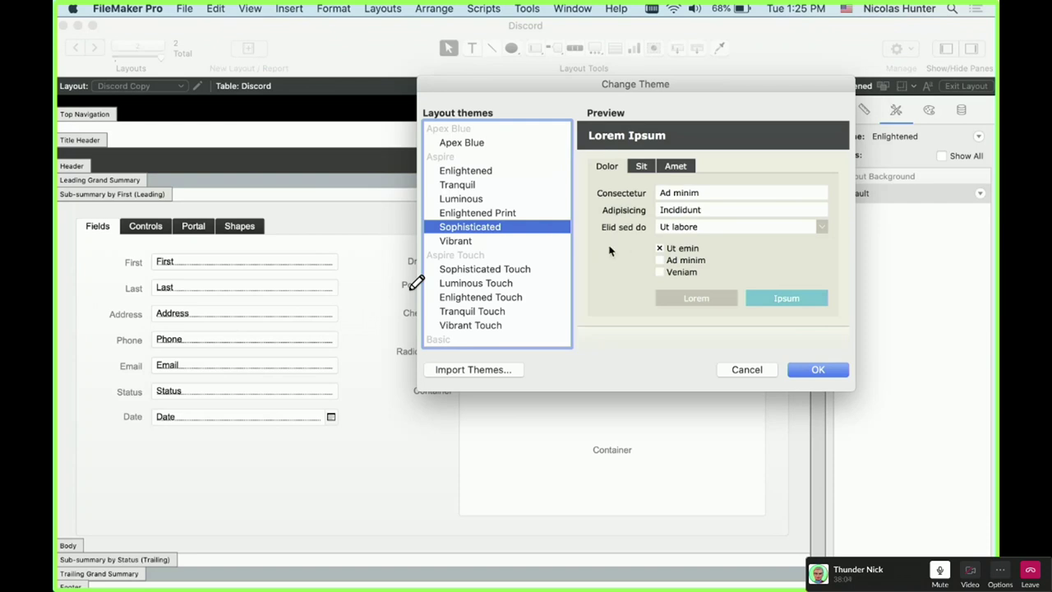
click(473, 203)
click(475, 213)
click(457, 184)
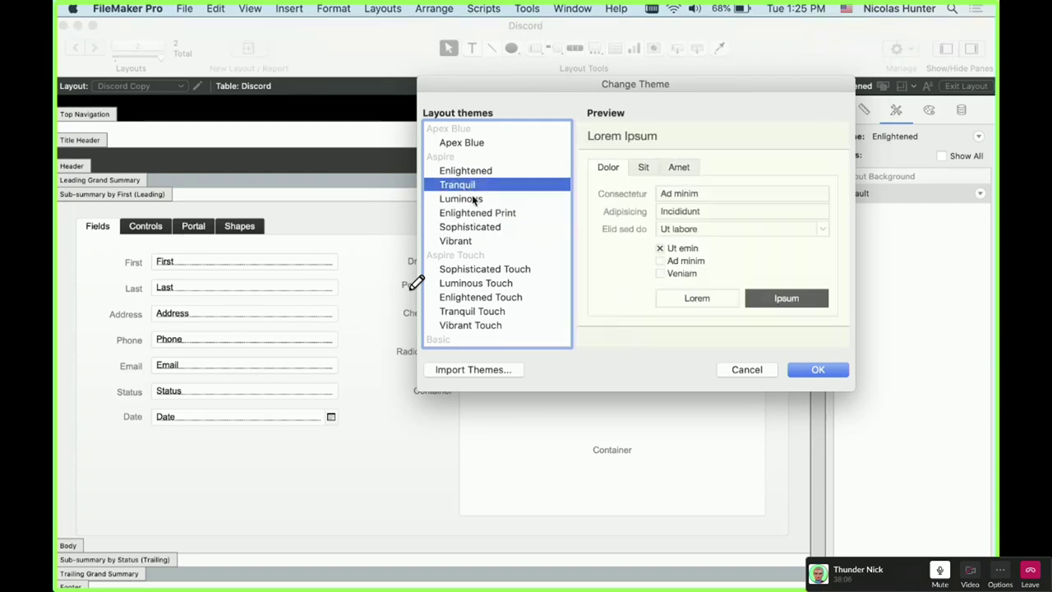
click(477, 199)
click(818, 369)
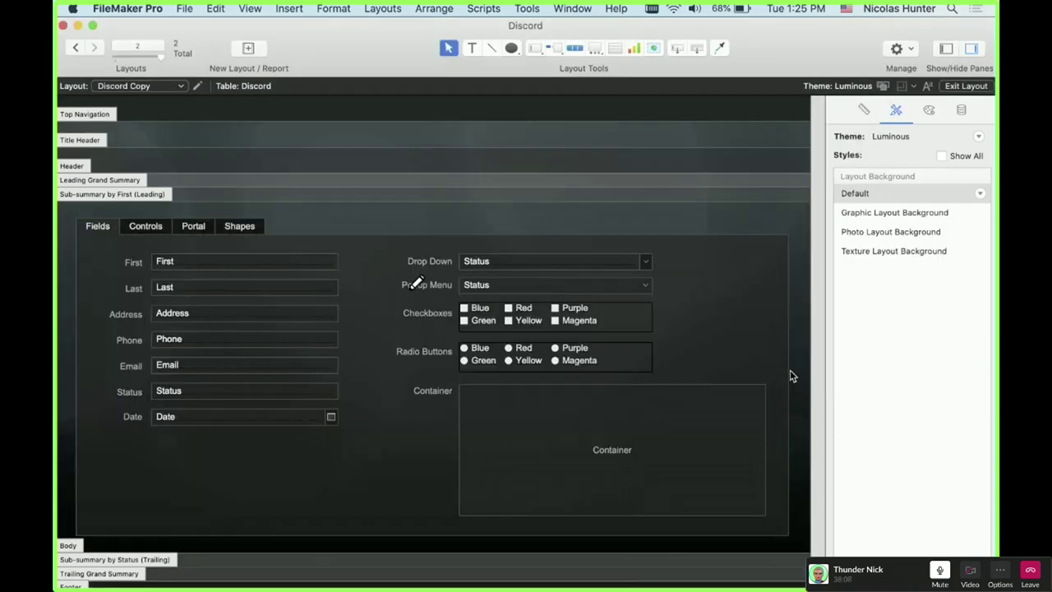
- Check the Luminous styles available for the button in the Controls tab
scroll(150, 171, down, 2)
click(148, 178)
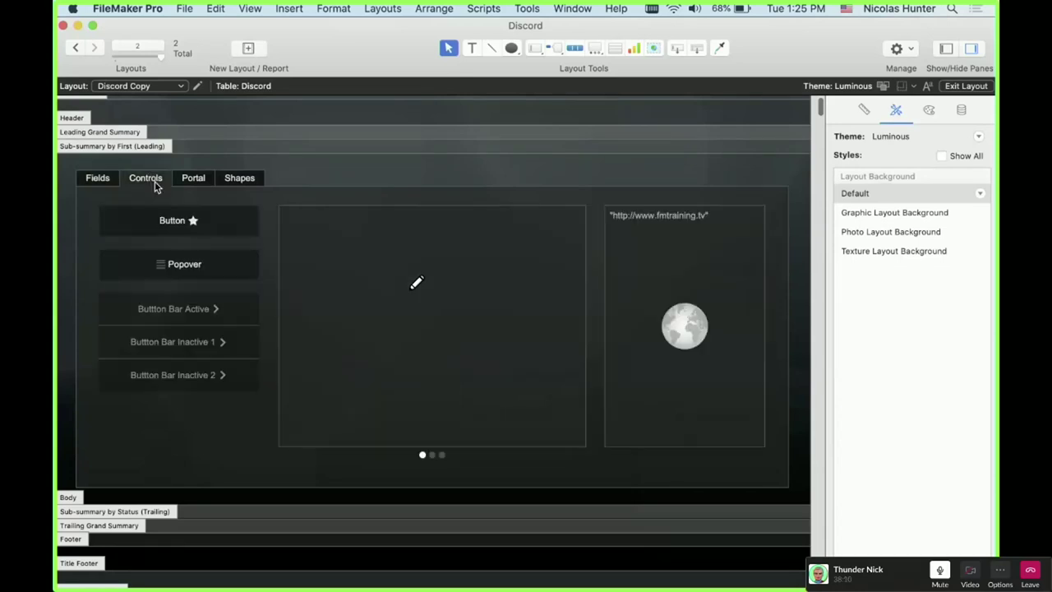
click(185, 223)
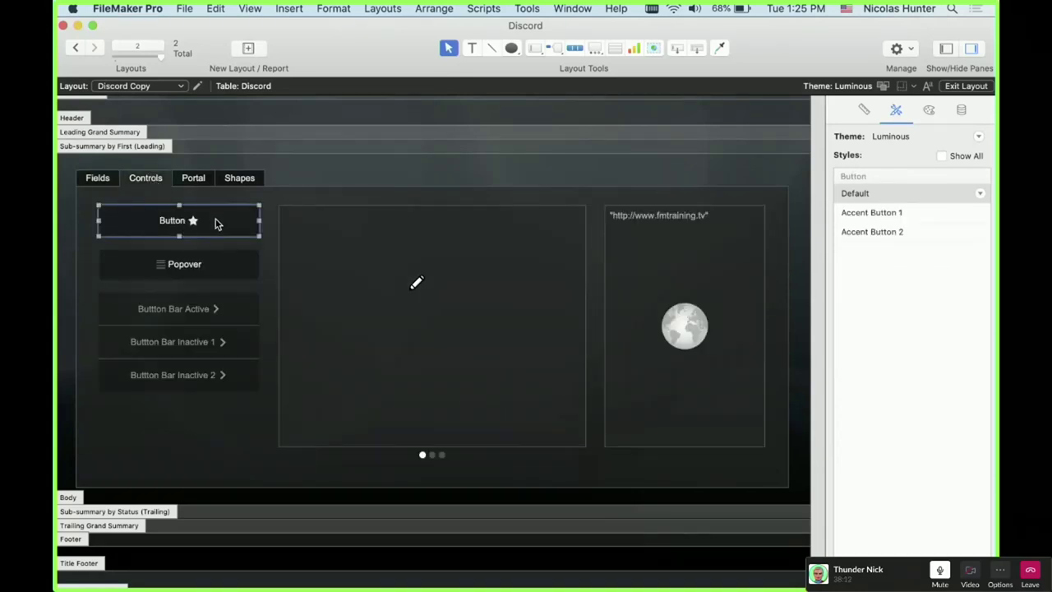
- Apply the Accent Button 1 style to the button and Accent Button 2 to the popover button, and check the button bar's styles
click(896, 214)
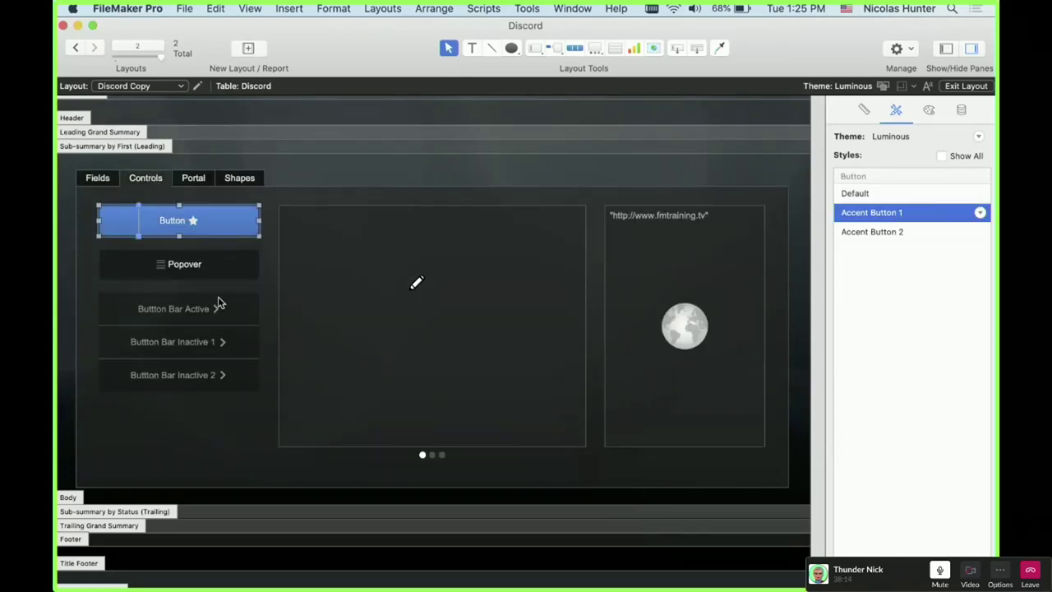
click(205, 272)
click(923, 232)
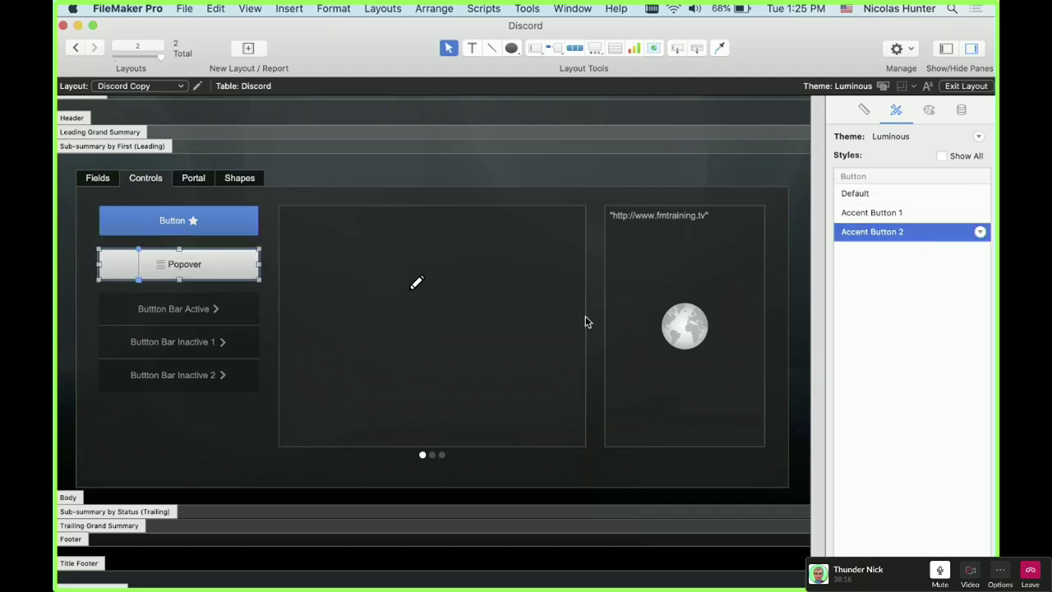
click(239, 339)
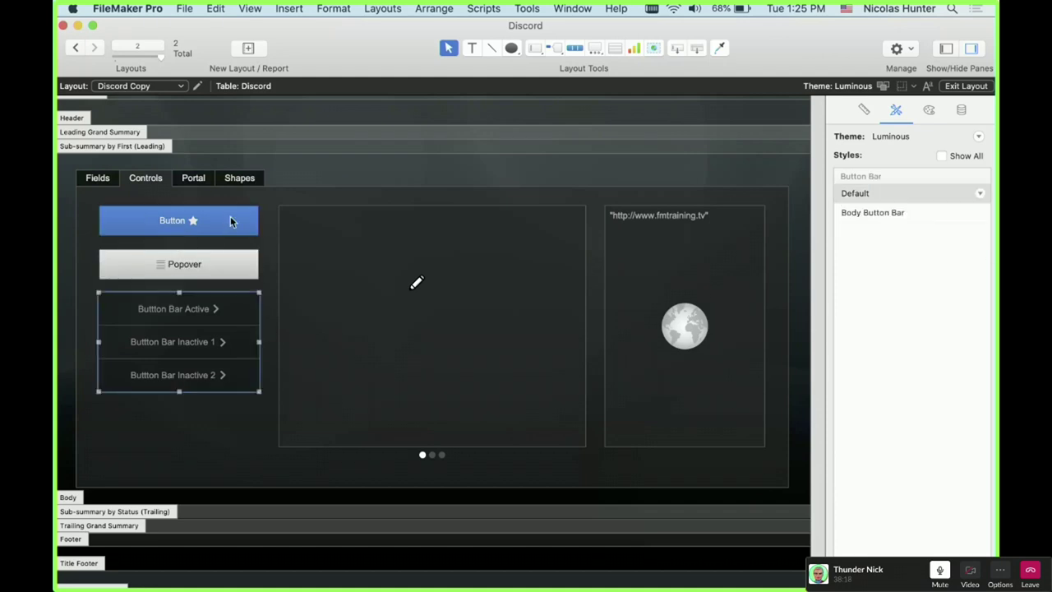
click(127, 223)
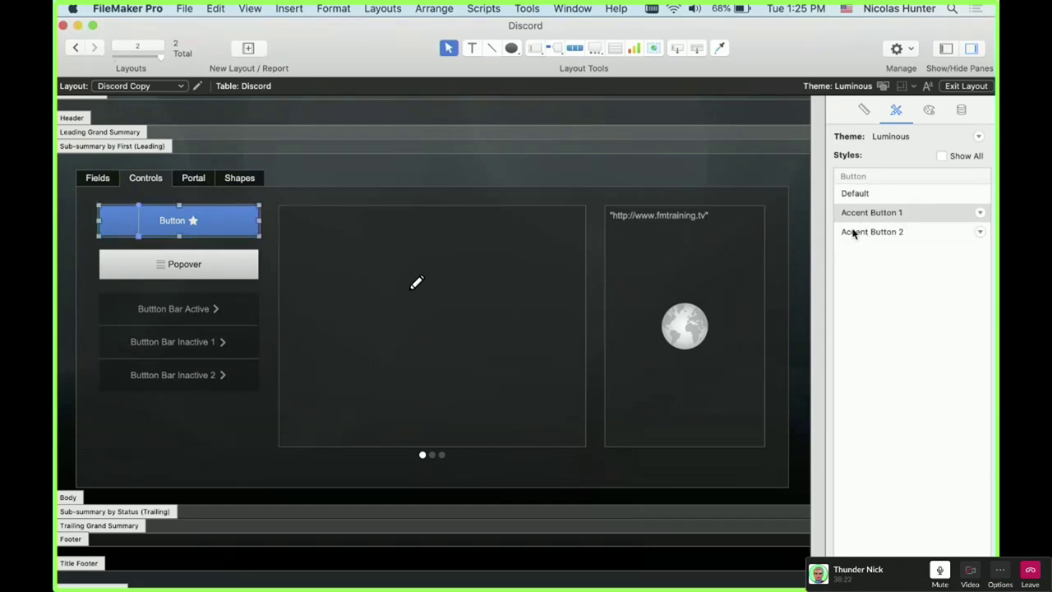
- Undo the button style changes and the Luminous theme change so the layout returns to the Minimalist theme
key(super+z)
key(super+z)
key(super+z)
key(super+z)
key(super+z)
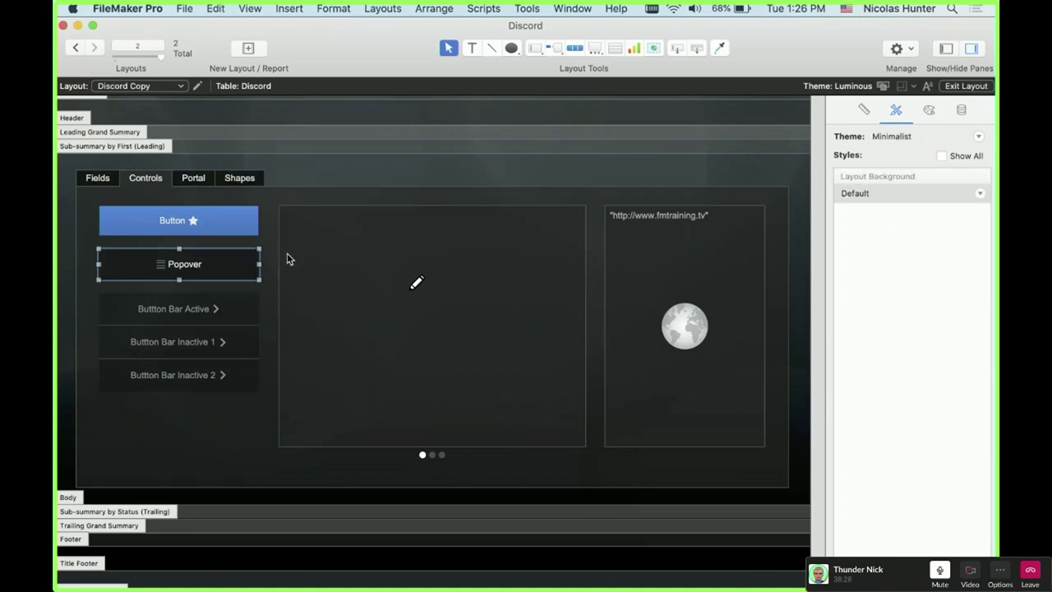
key(super+z)
key(super+z)
key(super+z)
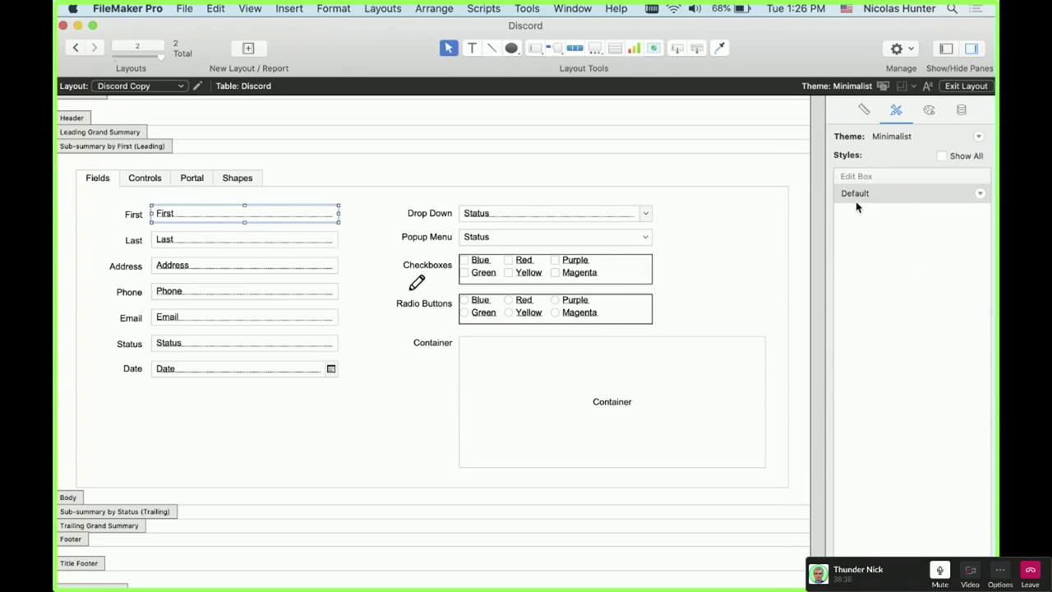
- Switch to Discord and examine the button styling in the password, two-factor authentication and account removal sections
key(super+Tab)
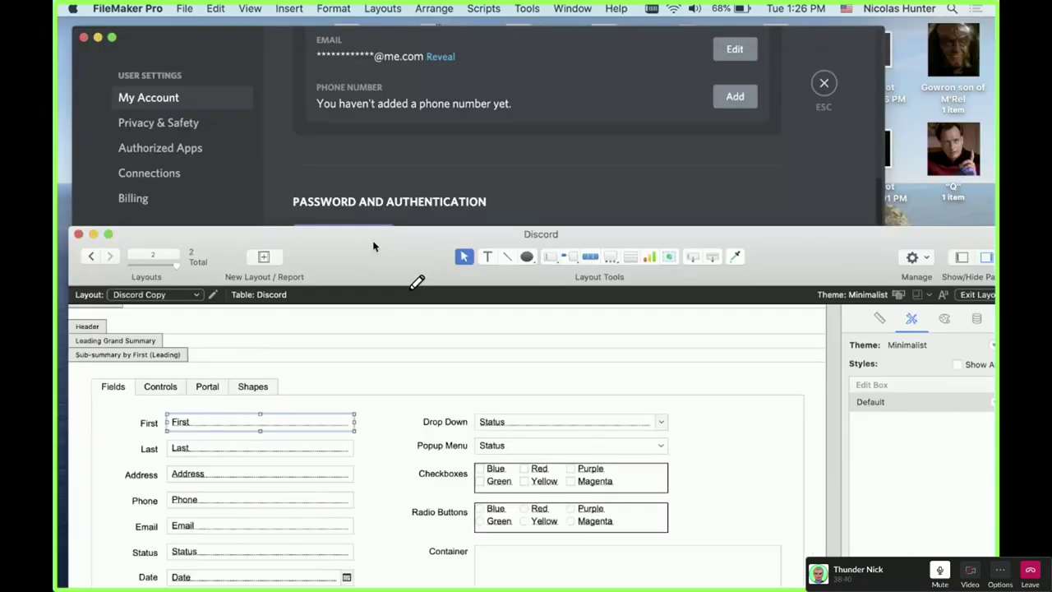
scroll(343, 337, down, 3)
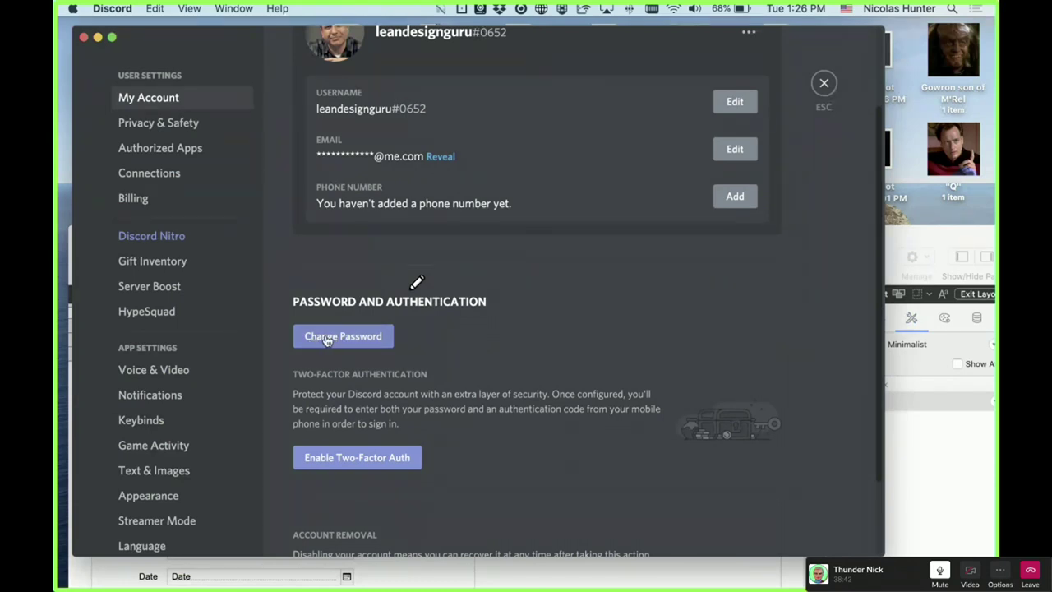
scroll(343, 337, down, 3)
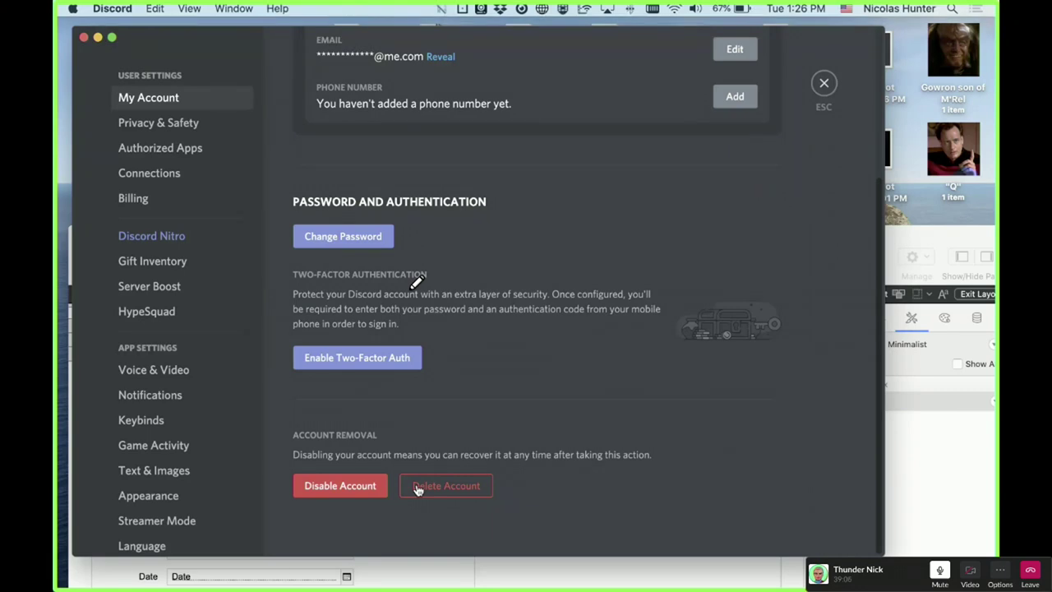
- Switch to FileMaker Pro and fill the Status pop-up menu field with a solid dark maroon colour
click(959, 243)
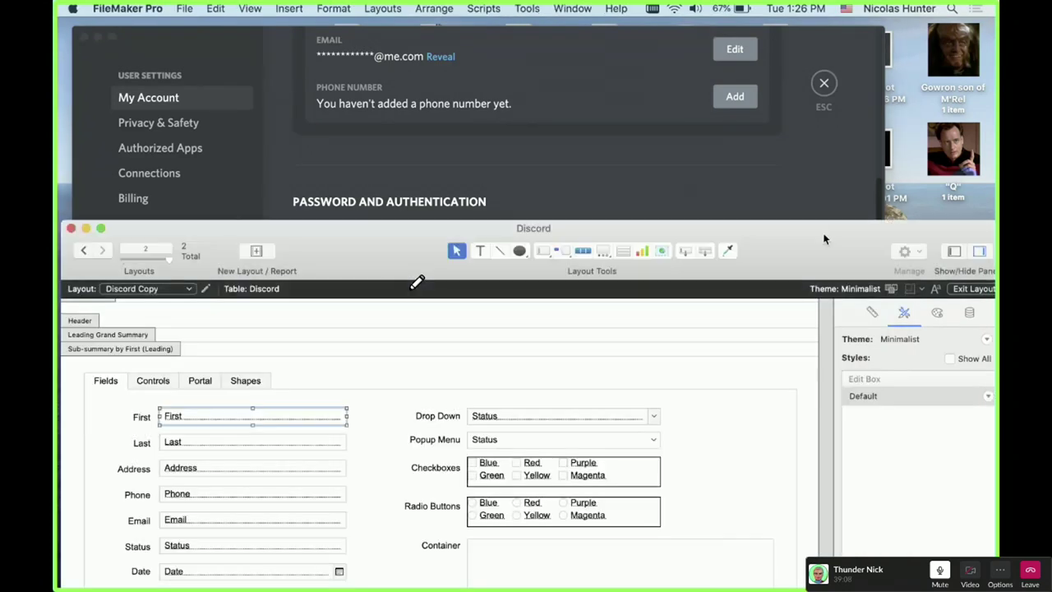
click(636, 251)
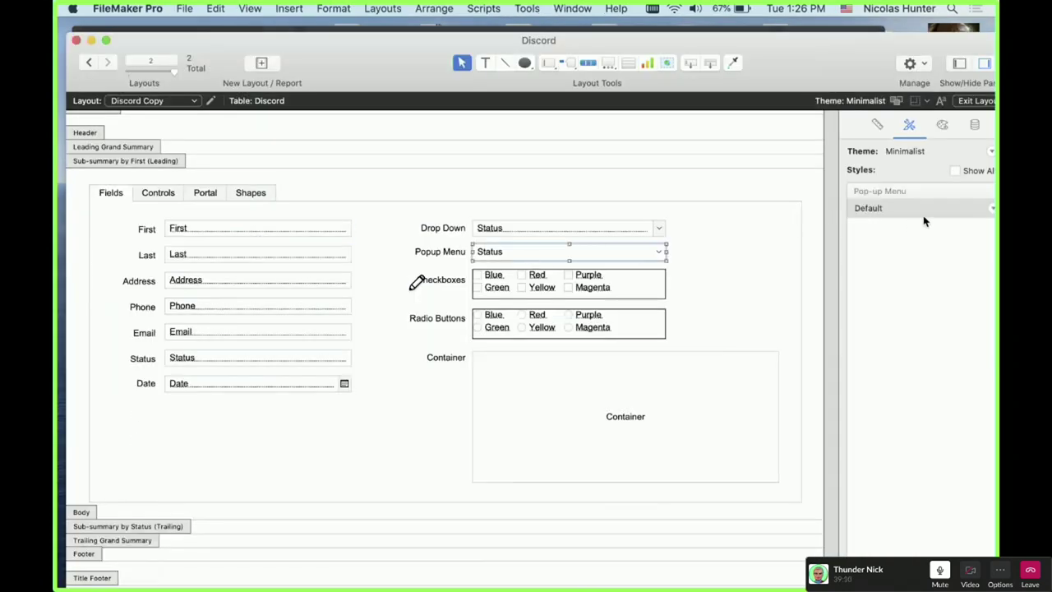
drag(801, 69, 764, 55)
click(904, 109)
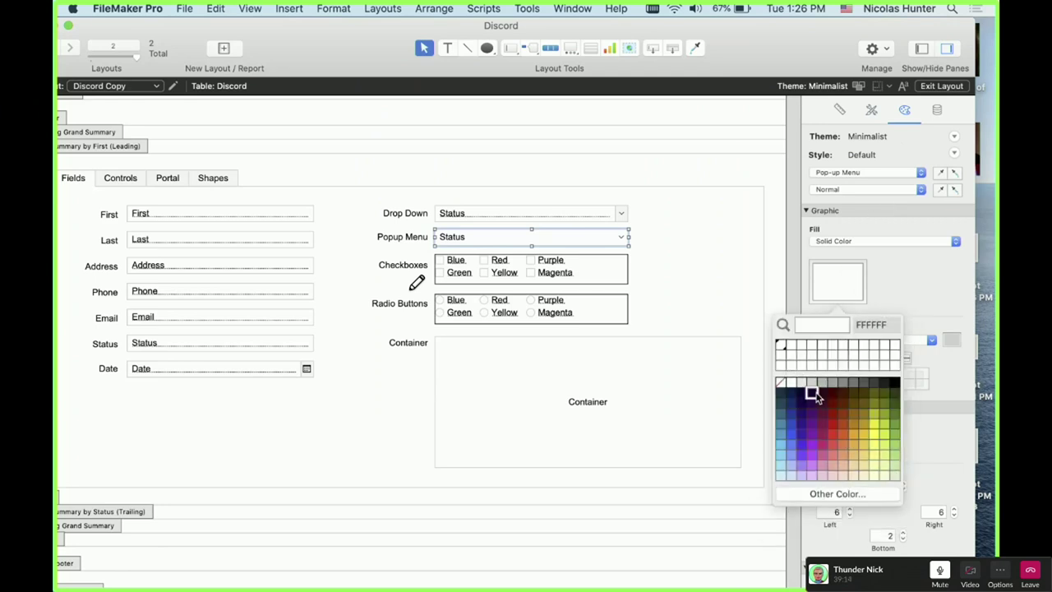
click(814, 460)
scroll(887, 329, down, 3)
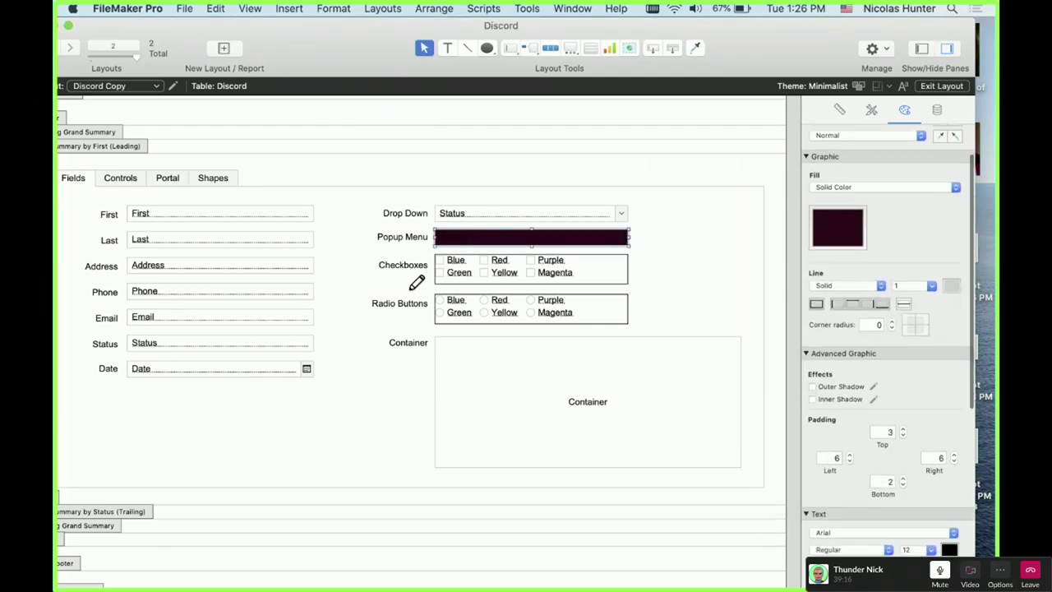
- Set the text colour of the Status pop-up menu field to white
click(950, 549)
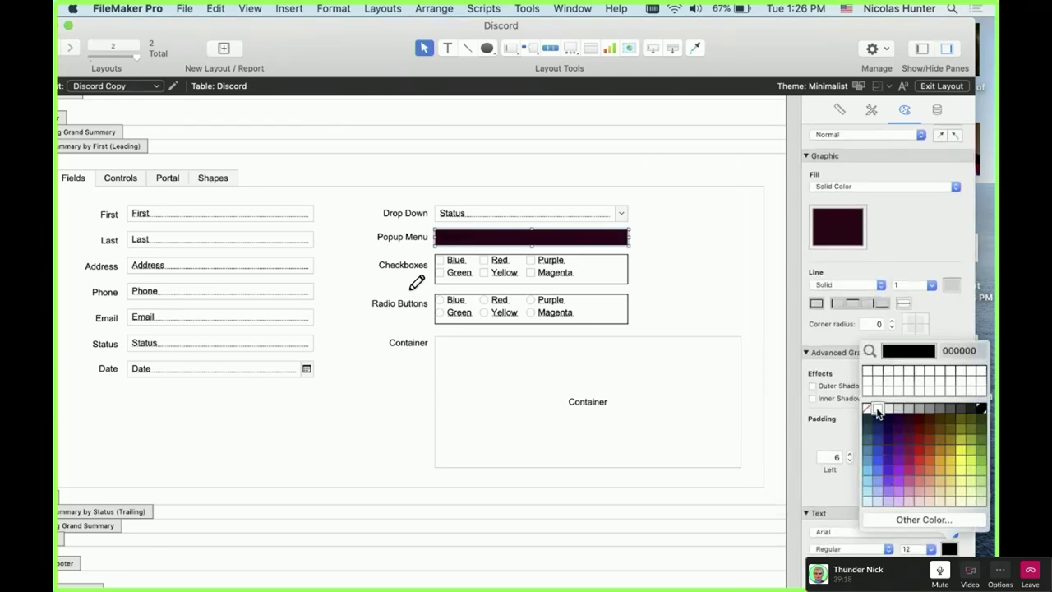
click(888, 413)
click(716, 249)
click(599, 238)
- Save the pop-up menu's formatting as a new style named Status
scroll(904, 236, up, 3)
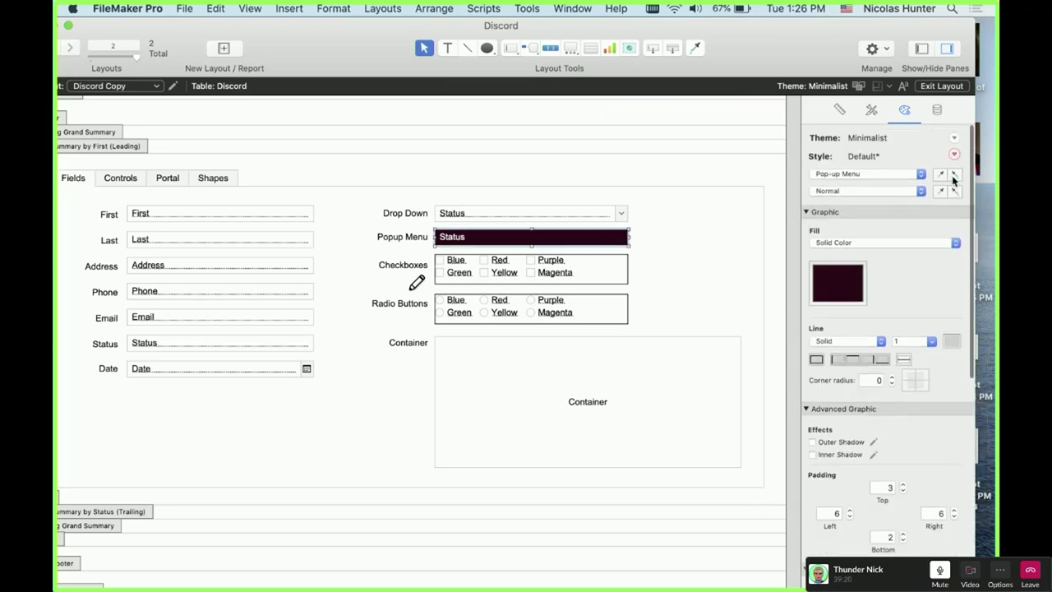
click(954, 154)
click(963, 188)
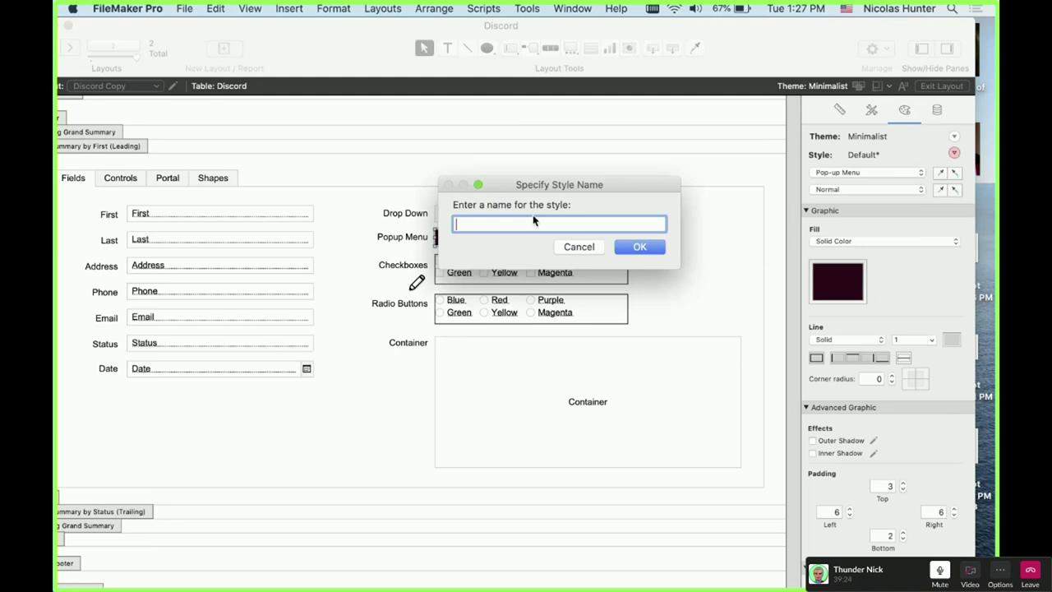
text(Sattus)
key(BackSpace)
key(BackSpace)
key(BackSpace)
key(BackSpace)
key(BackSpace)
text(tatus)
drag(455, 224, 467, 225)
click(641, 250)
click(657, 258)
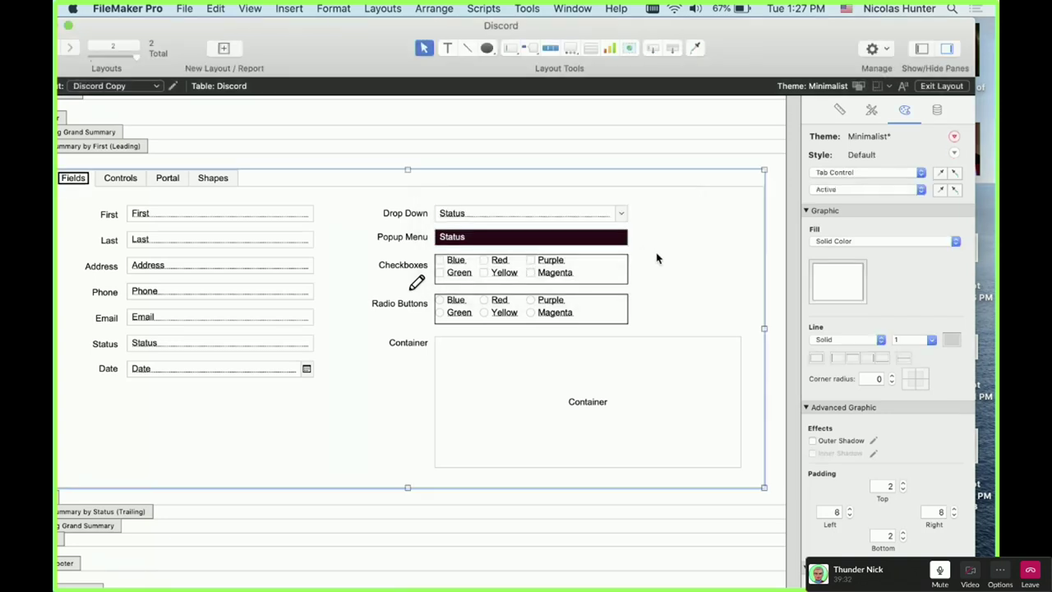
- Check the styles available for the Status pop-up menu and for the Phone edit box
click(549, 245)
click(872, 110)
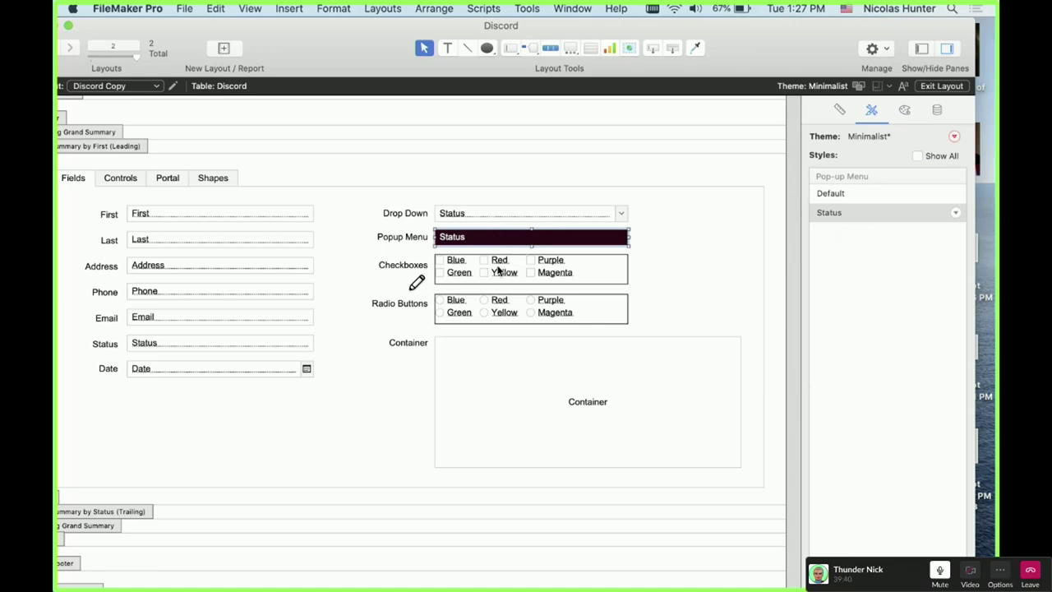
click(160, 291)
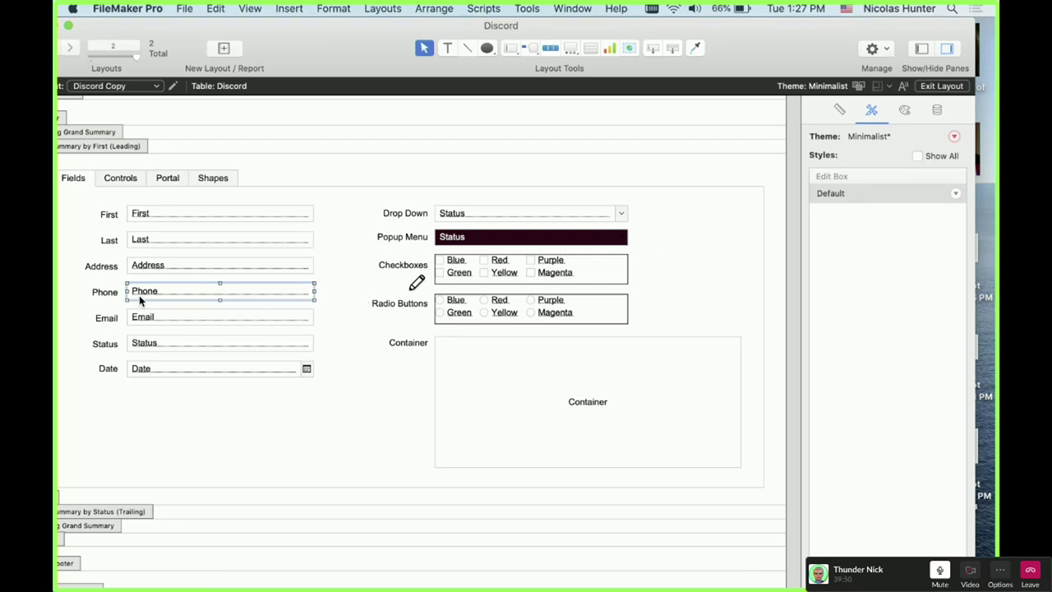
scroll(140, 297, down, 2)
scroll(148, 283, up, 3)
- Delete the Status style from the pop-up menu's styles and deselect the field
click(520, 265)
click(536, 253)
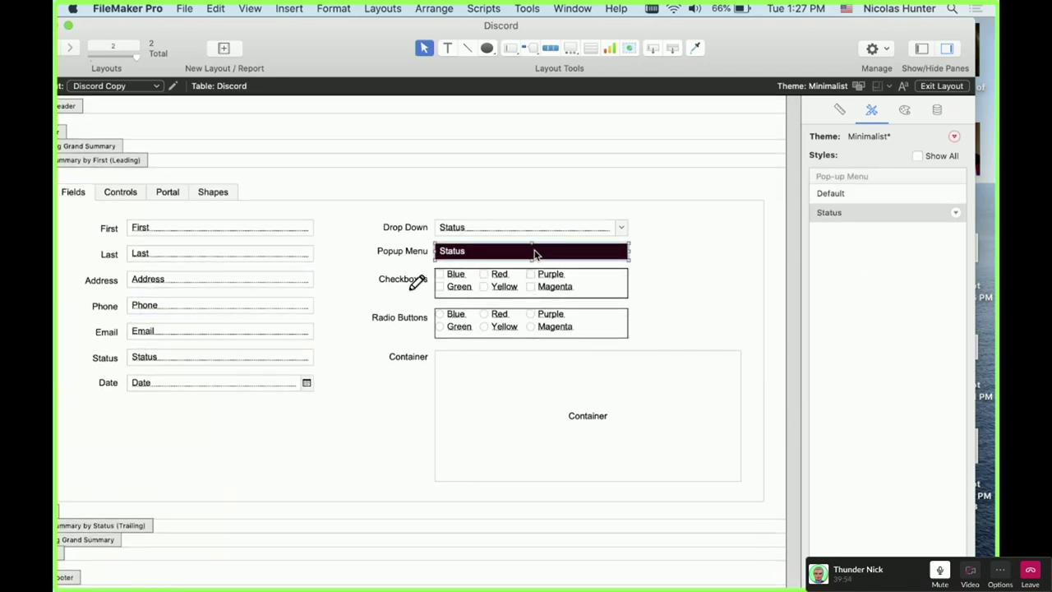
click(955, 212)
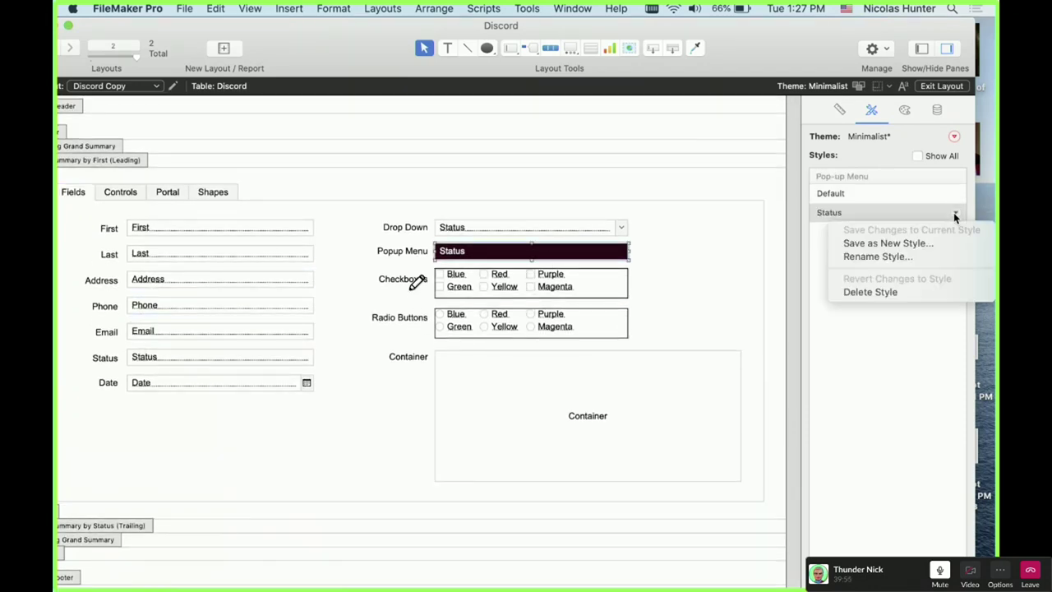
click(947, 292)
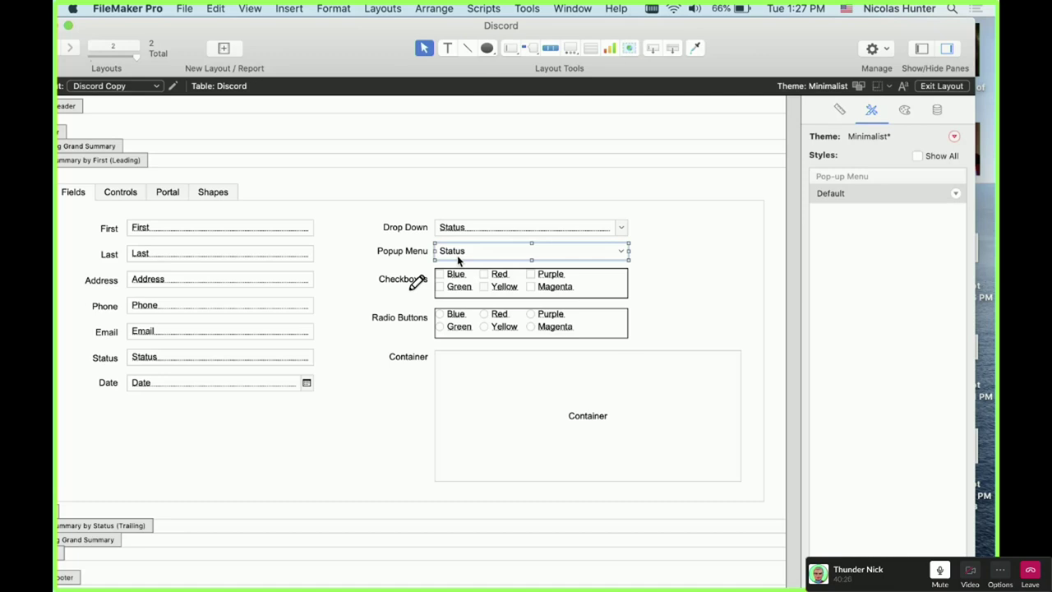
click(392, 224)
click(397, 182)
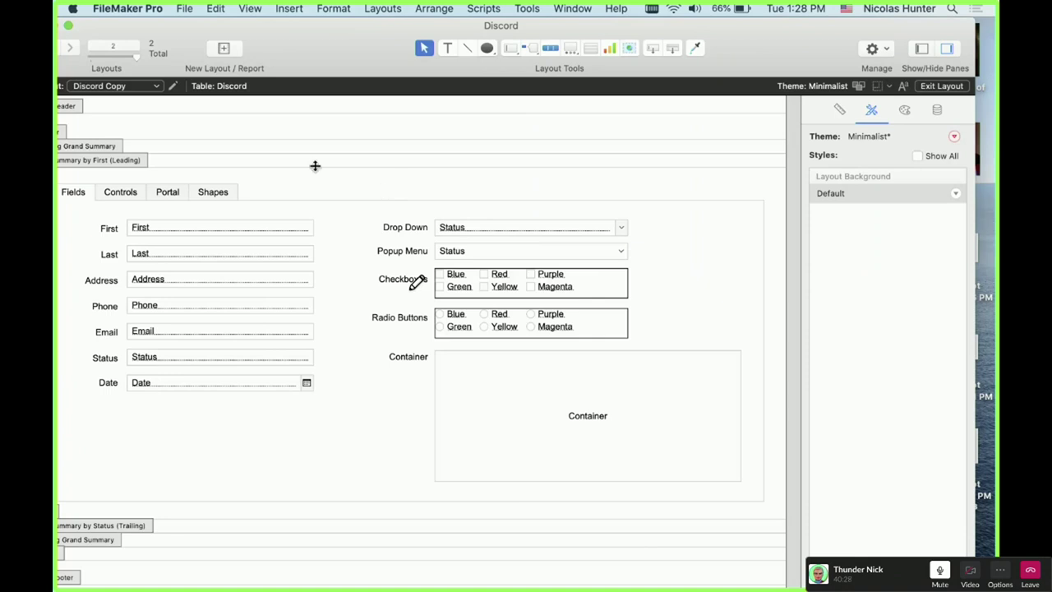
- Switch to Discord and read the question about theme previews in the livestream-text-discussion channel
drag(305, 57, 329, 55)
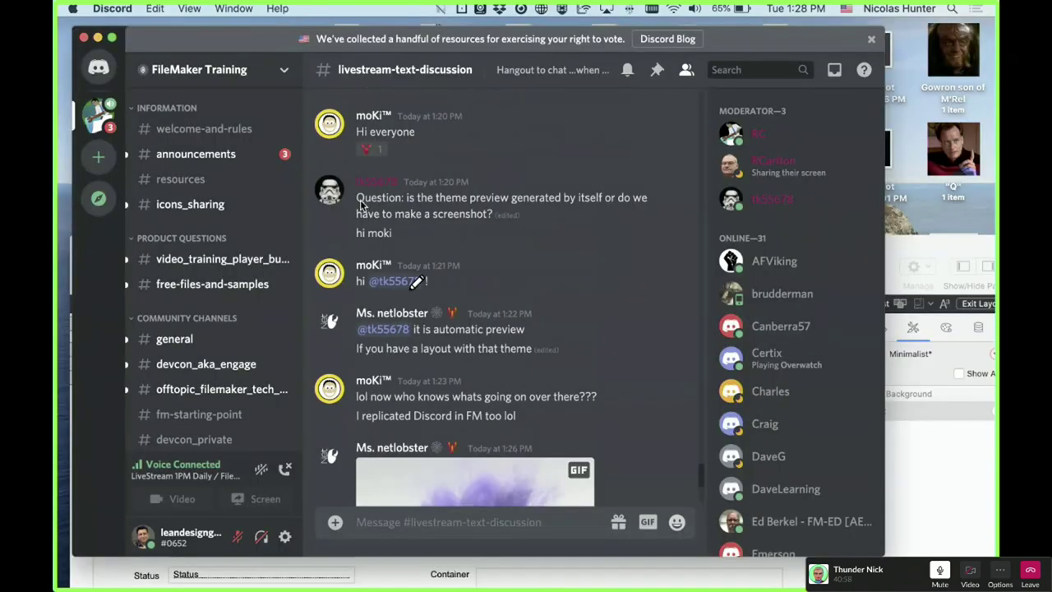
drag(359, 200, 448, 240)
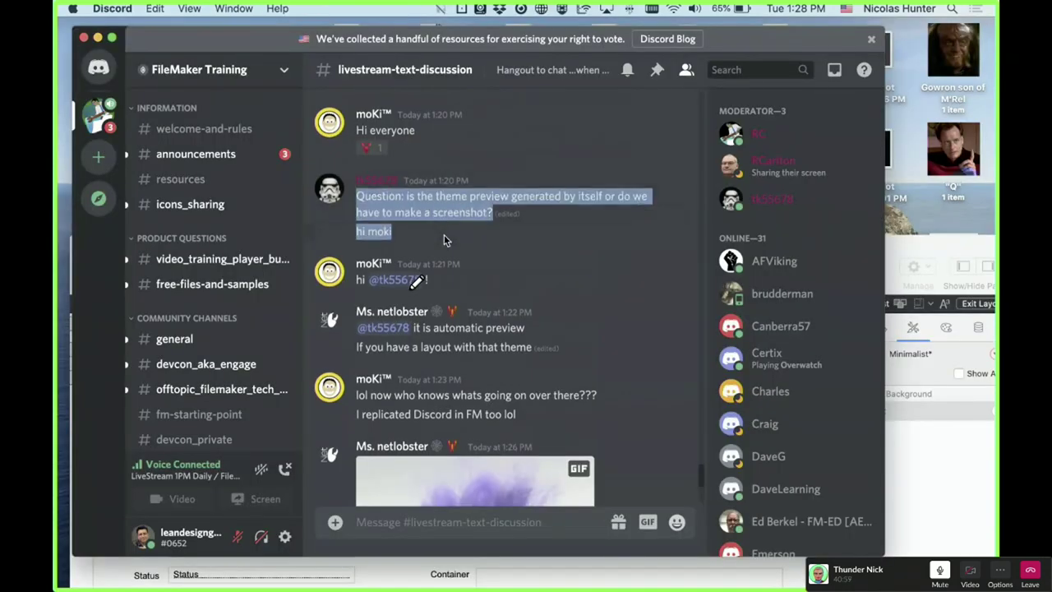
click(458, 231)
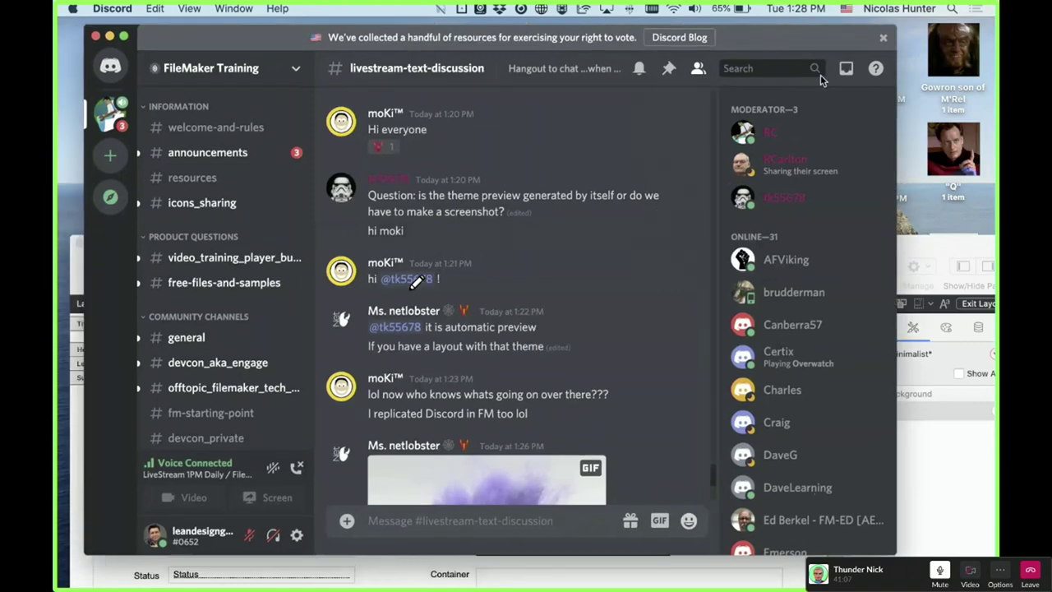
- Hide Discord, return to the FileMaker Pro layout and revert the unsaved changes to the Minimalist theme
key(super+h)
drag(370, 281, 359, 70)
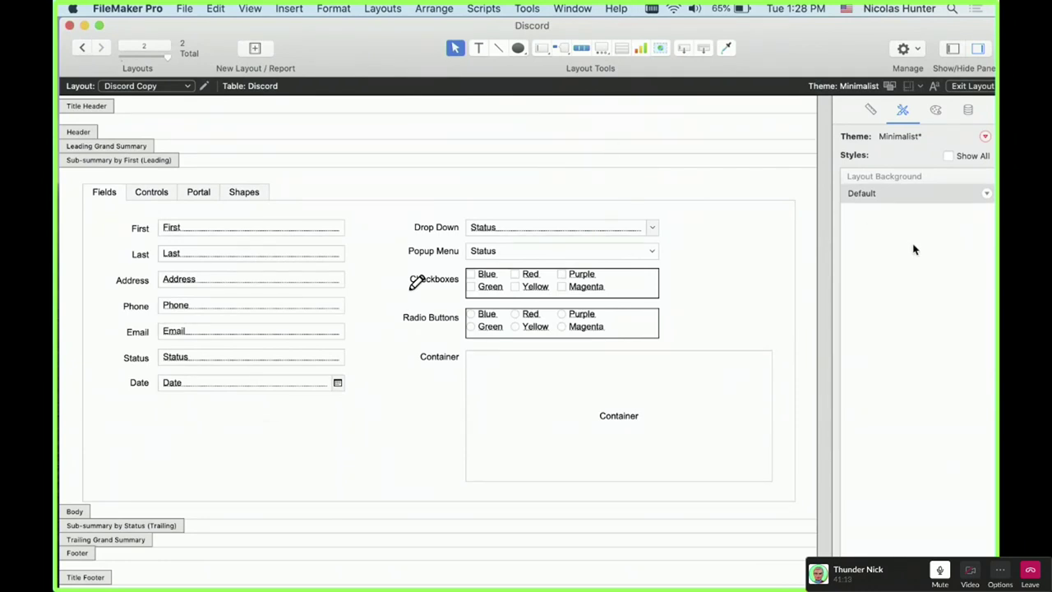
click(935, 110)
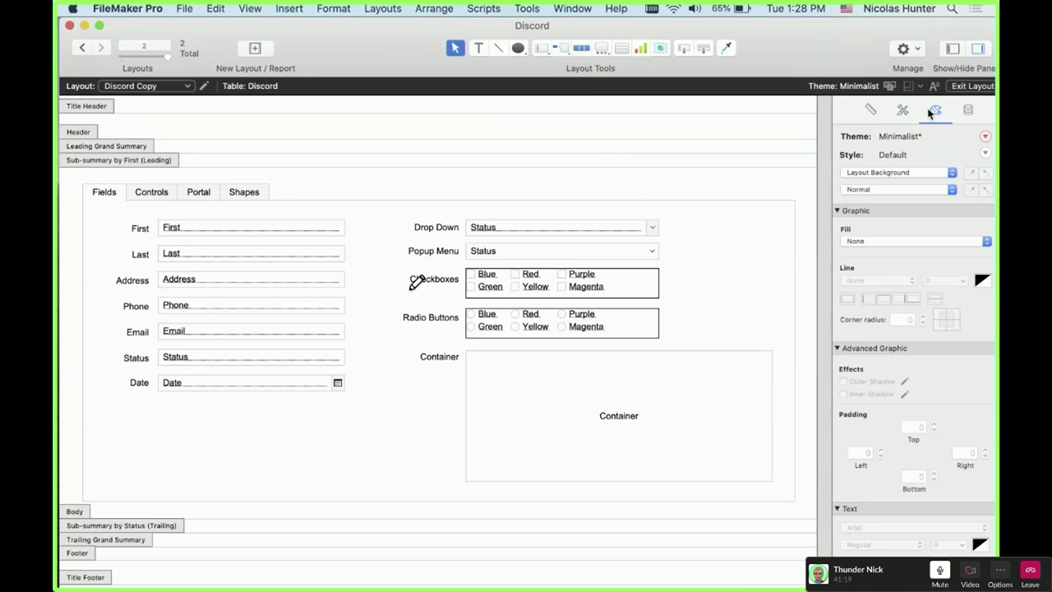
click(985, 137)
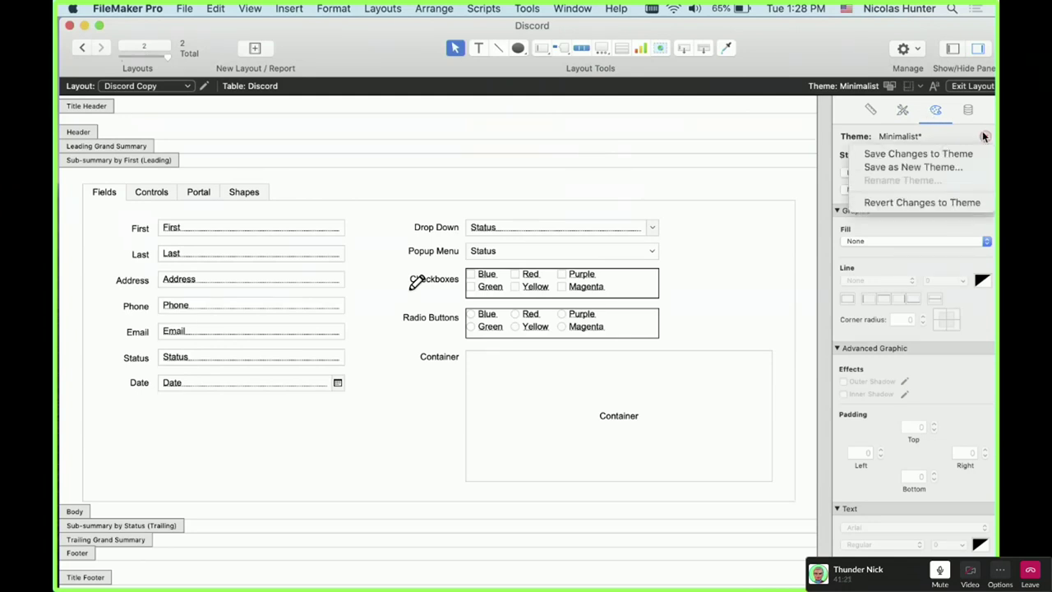
click(960, 201)
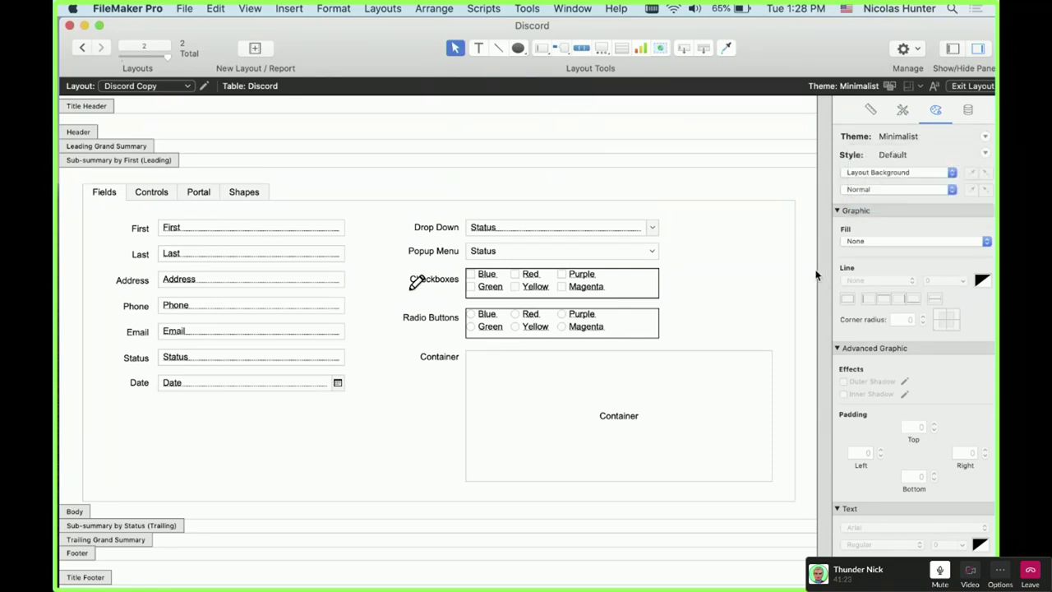
- Permanently delete the Discord Copy layout
click(741, 266)
click(569, 175)
key(super+e)
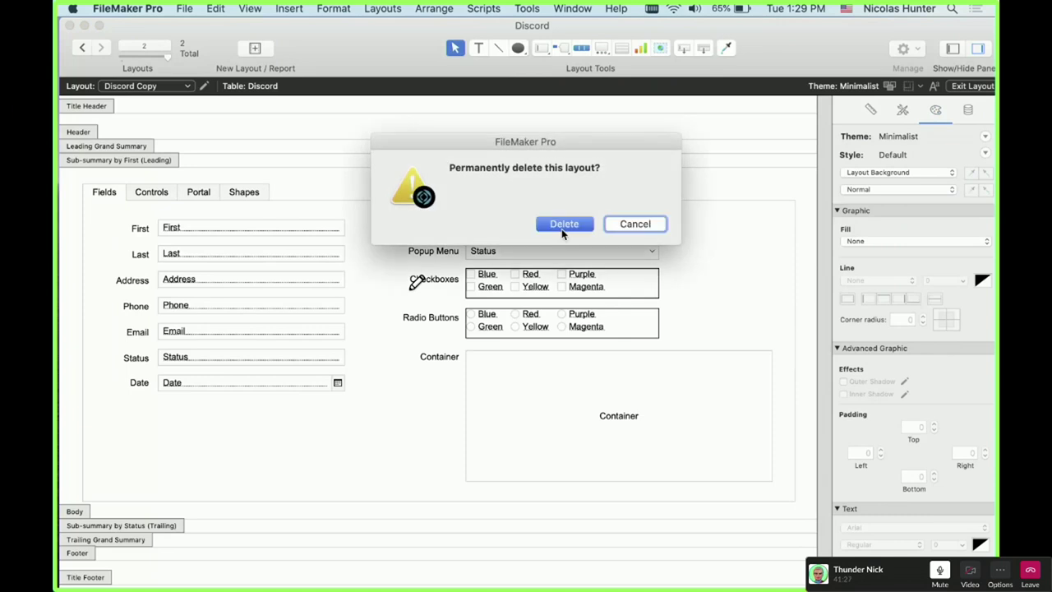
click(562, 226)
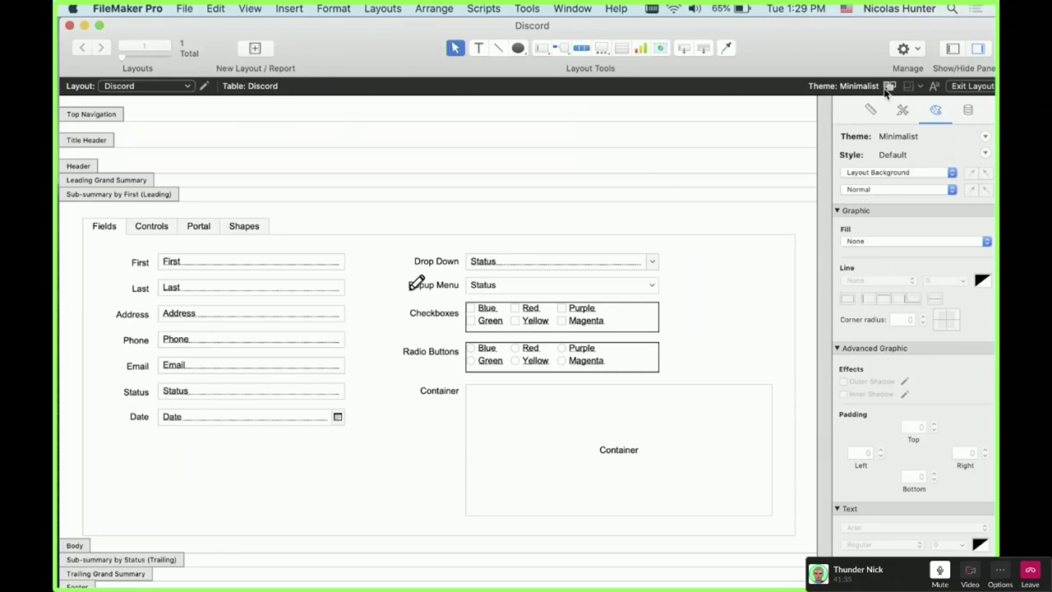
- View the Discord layout's available themes and the file chooser for importing themes, cancelling both without changes
click(860, 87)
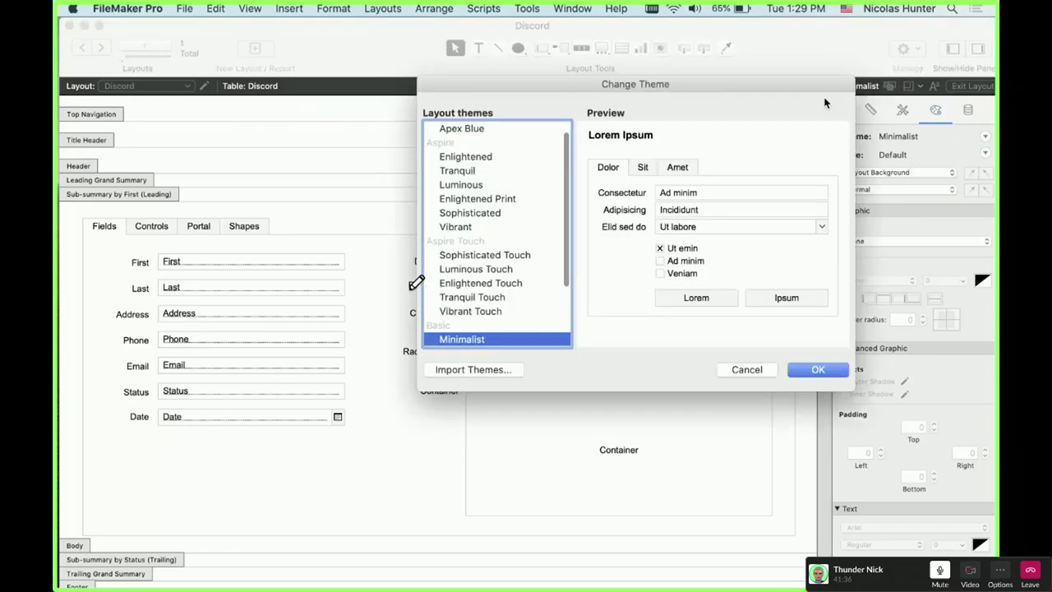
click(489, 370)
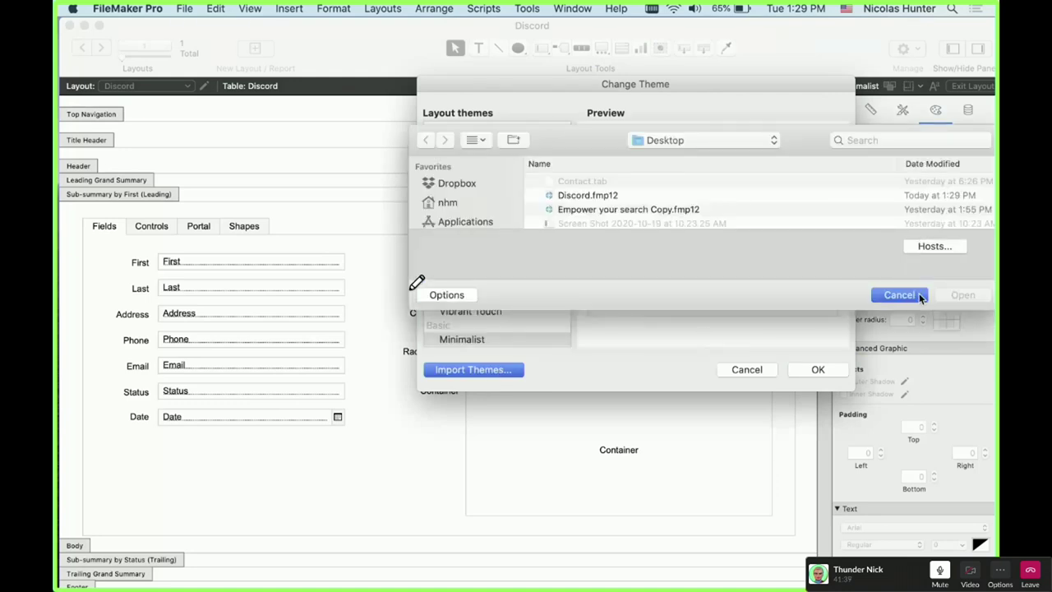
click(903, 295)
click(759, 374)
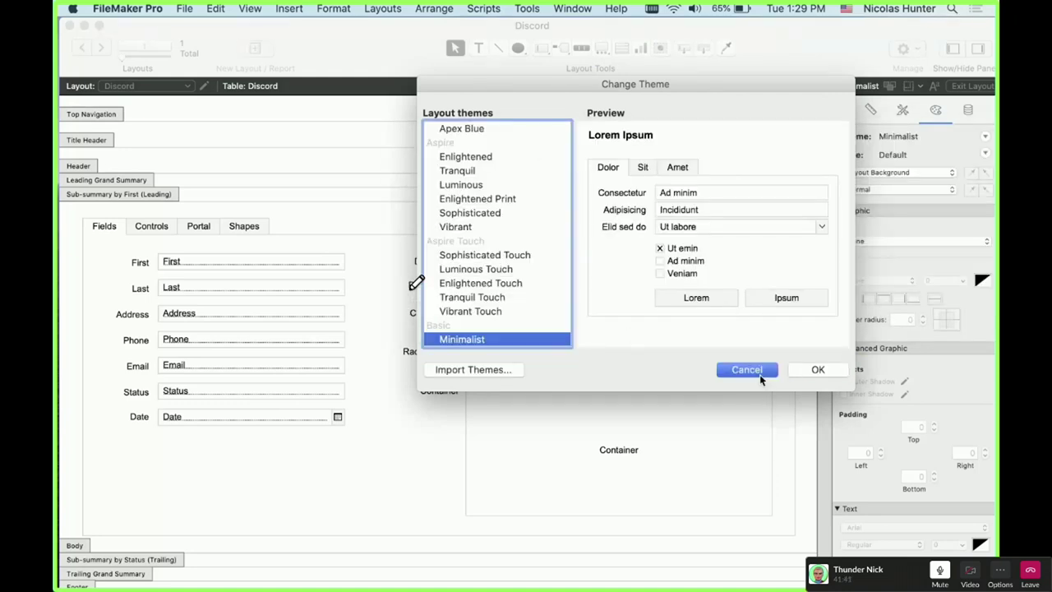
- View the save, rename and revert options for the Minimalist theme
click(986, 137)
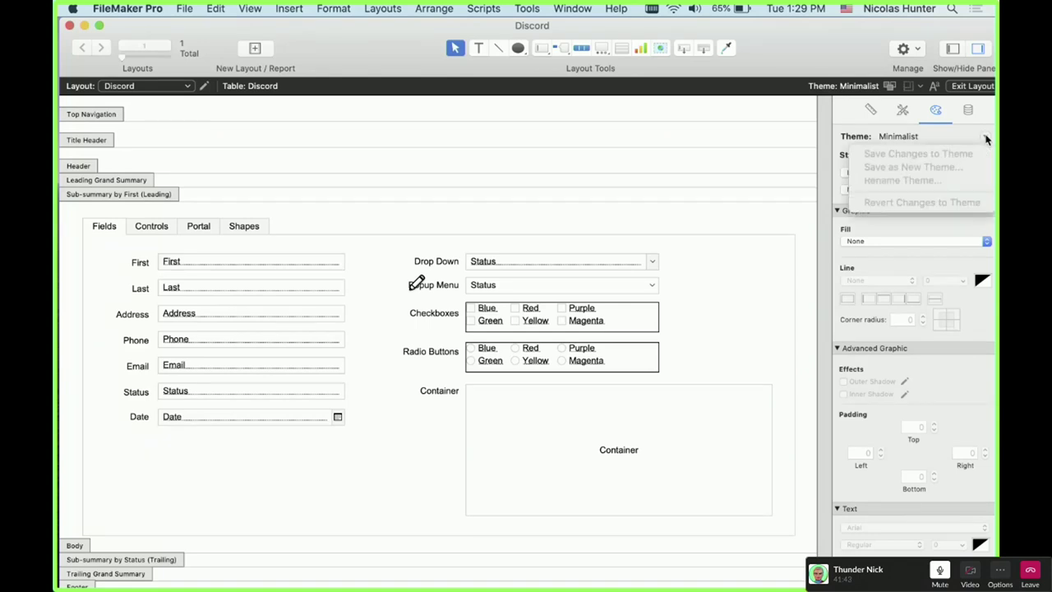
click(895, 137)
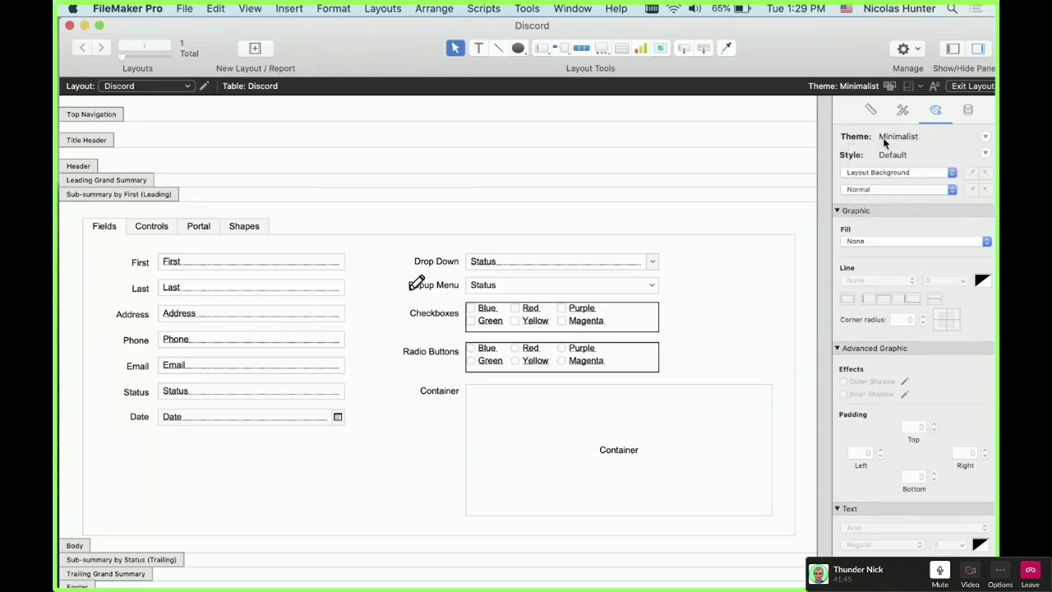
click(986, 138)
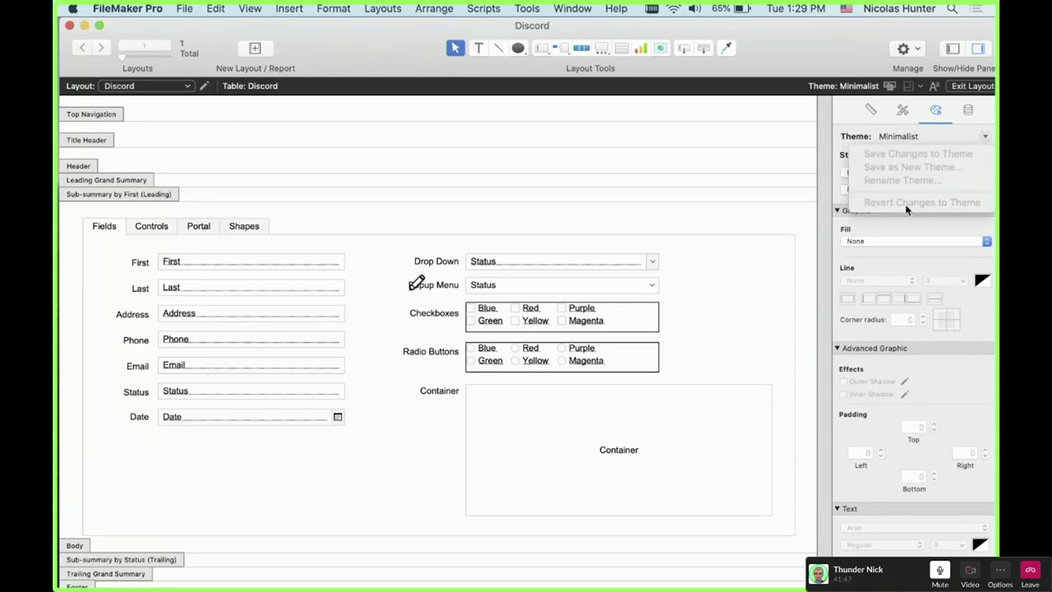
- Fill the Drop Down Status field with purple and change its fill back to white
click(625, 258)
click(602, 263)
click(868, 281)
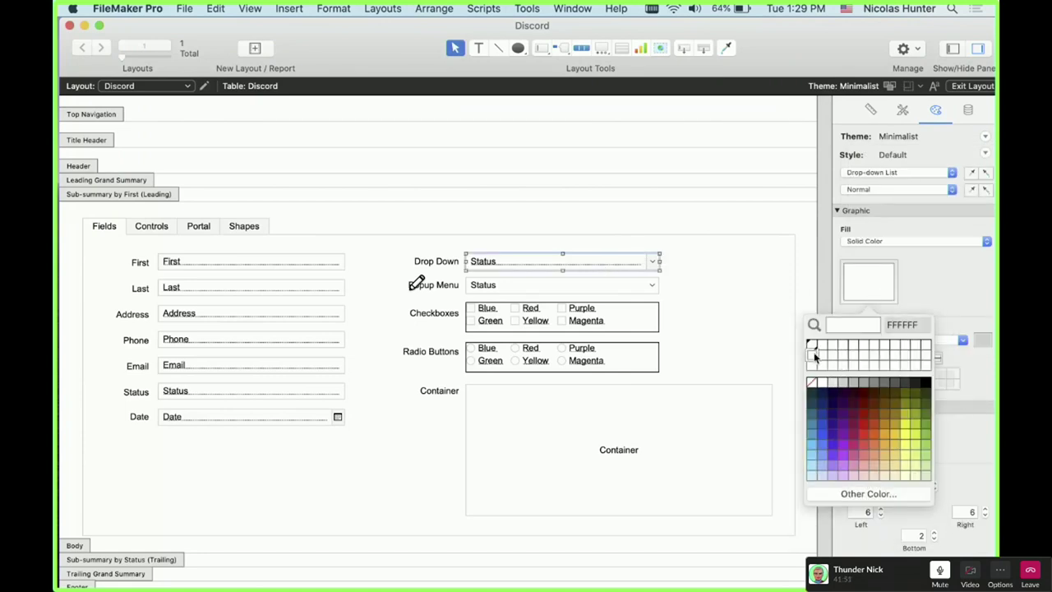
click(814, 355)
click(875, 287)
click(841, 433)
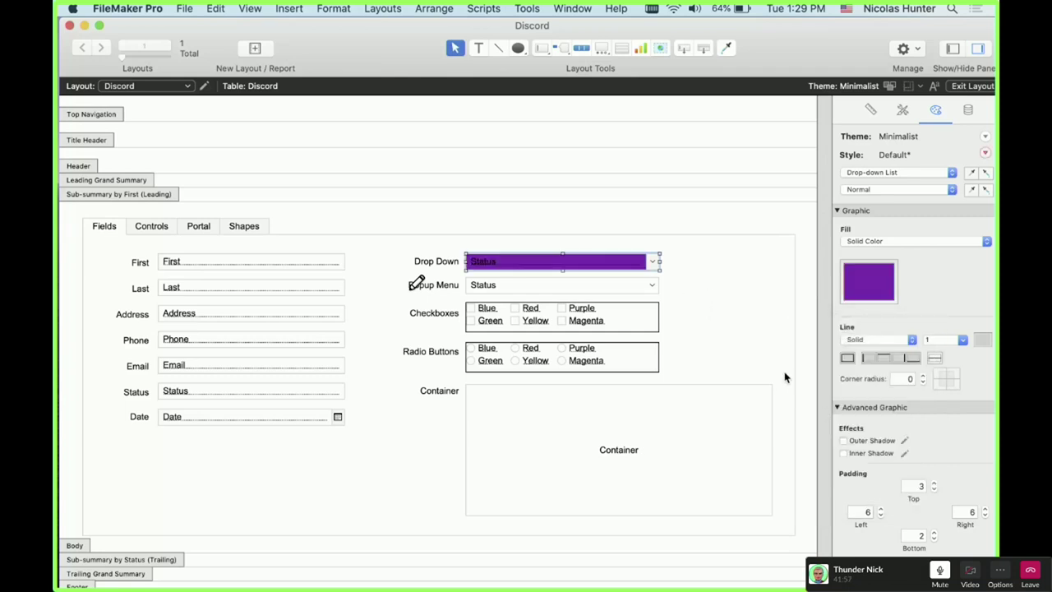
click(867, 300)
click(813, 348)
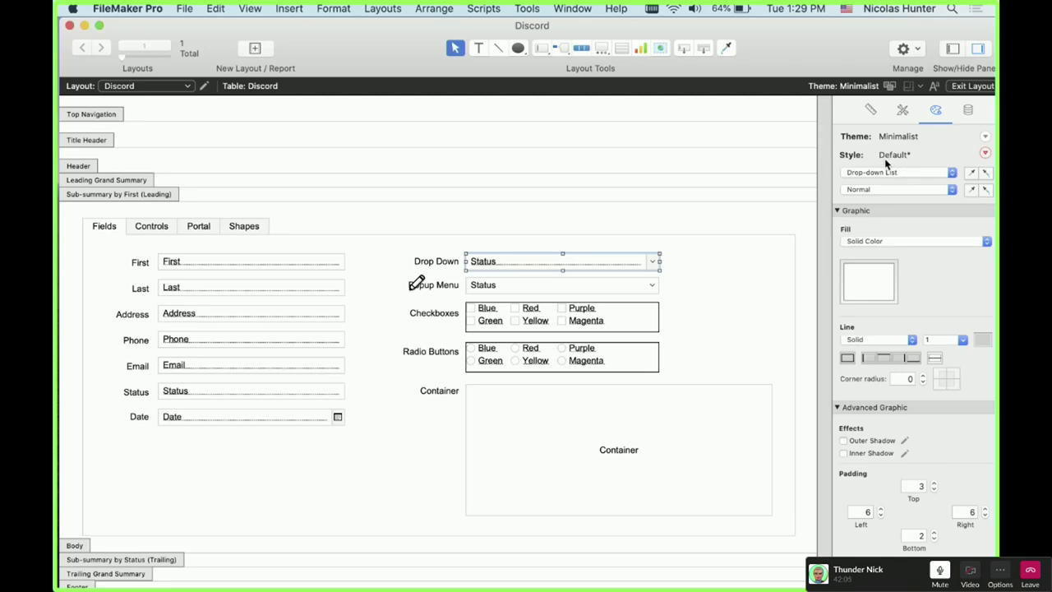
- View the modified drop-down list style's options and undo both fill changes on the Status field
click(985, 154)
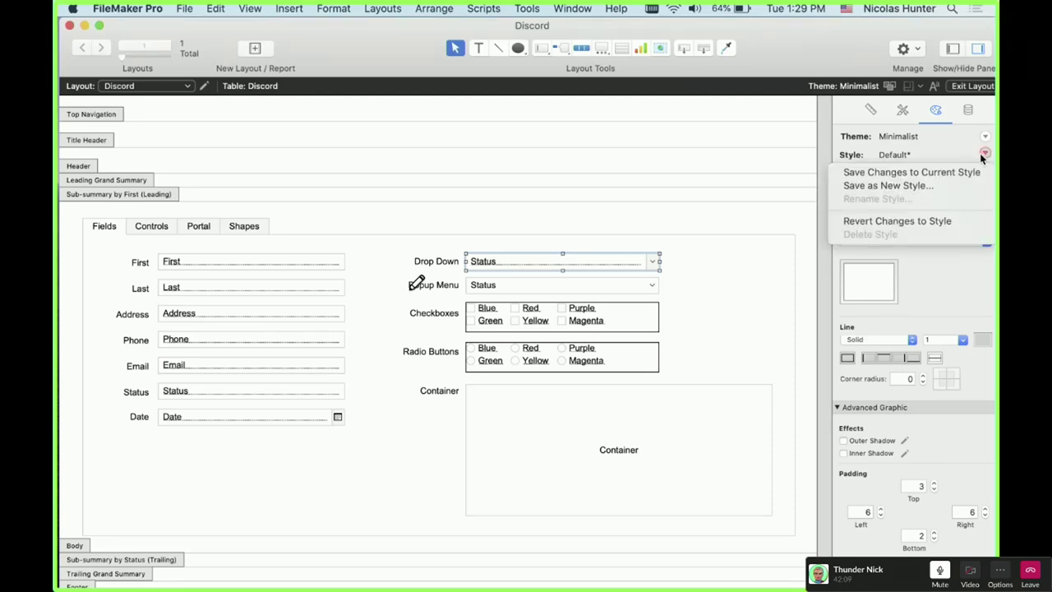
click(986, 156)
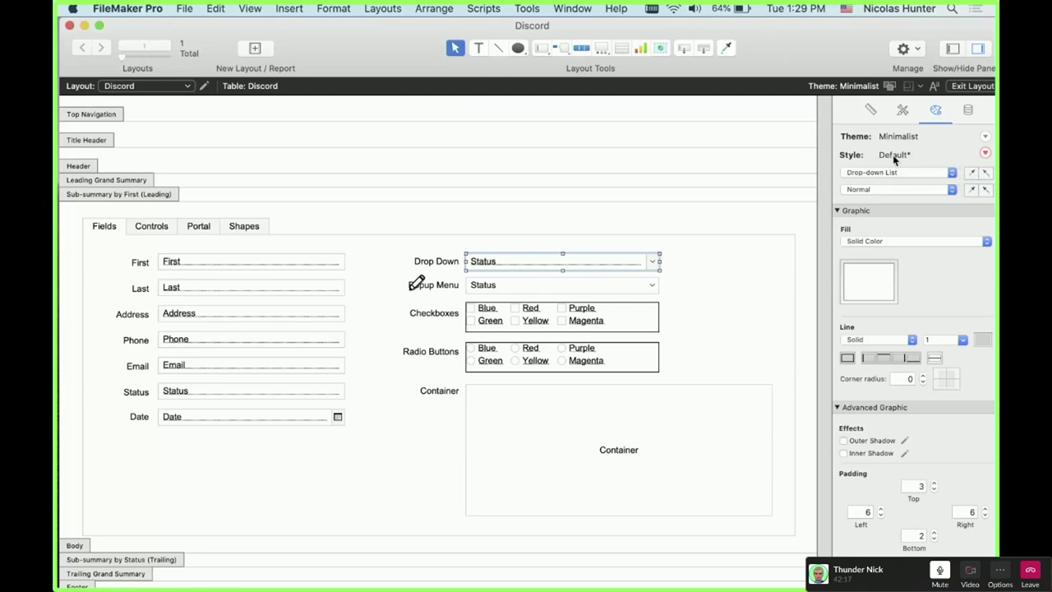
key(super+z)
key(super+z)
- Set the Drop Down Status field's fill to dark purple 4D0069, return it to white, and save the changes to its current style
click(873, 282)
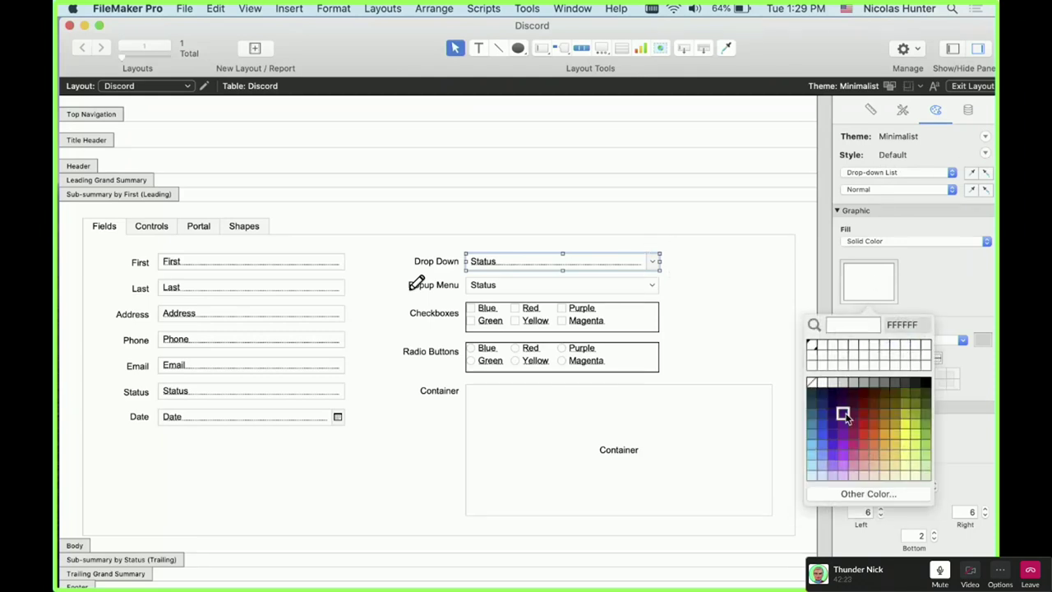
click(830, 411)
click(862, 296)
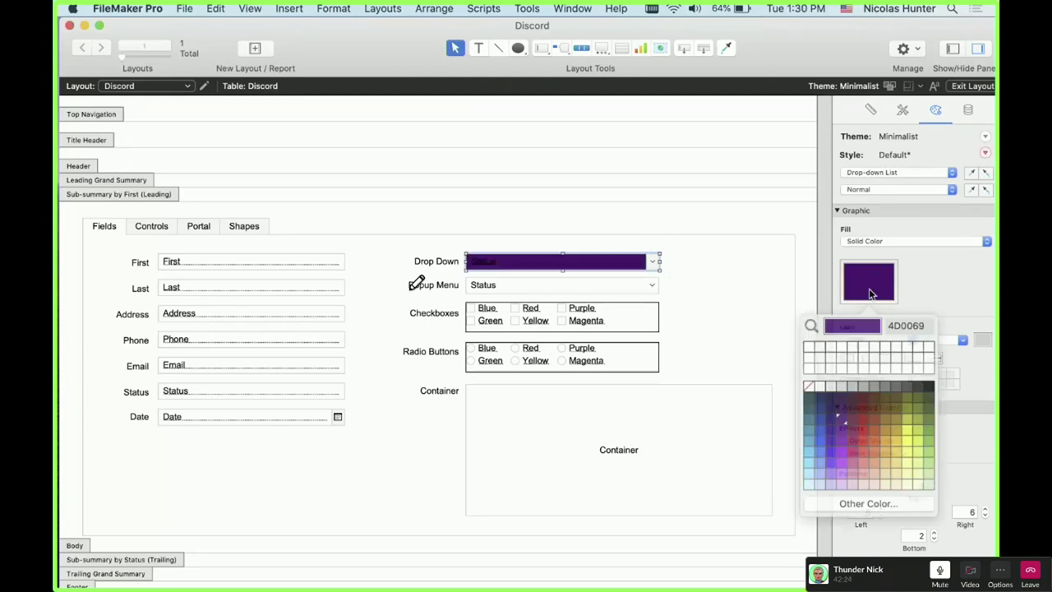
click(811, 346)
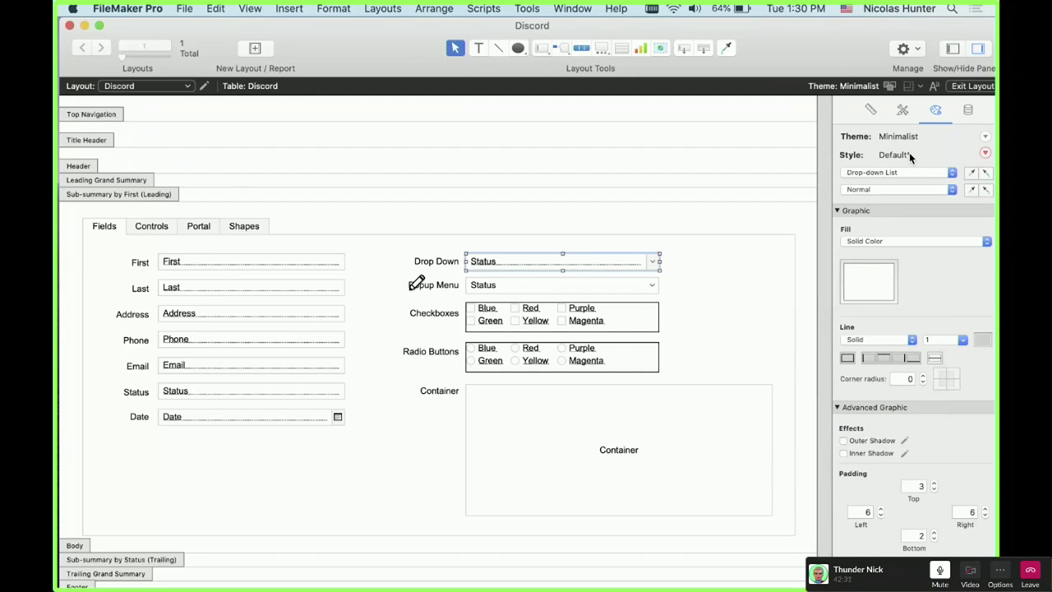
click(986, 155)
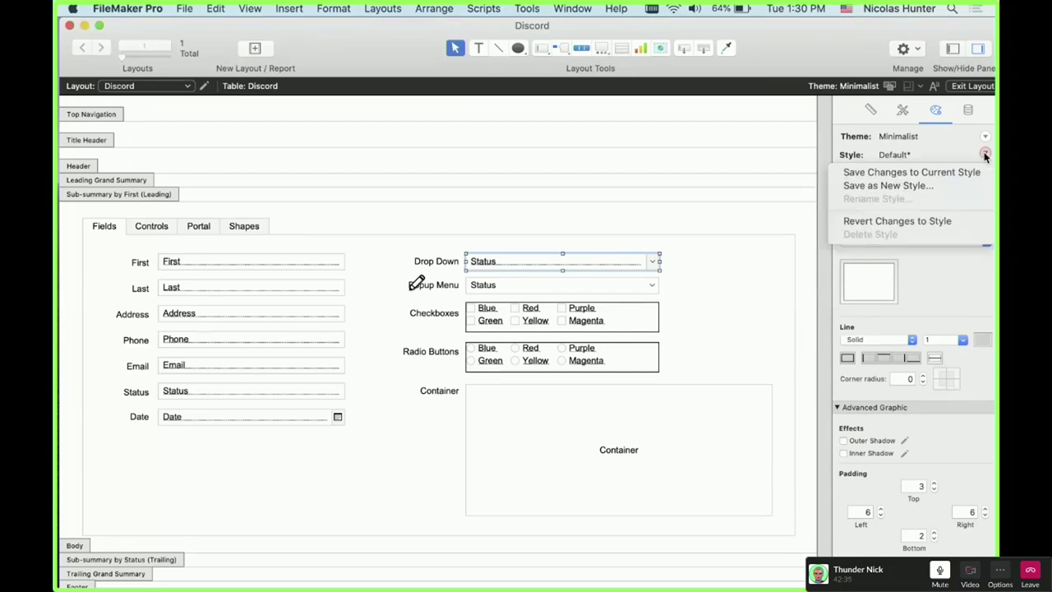
click(981, 171)
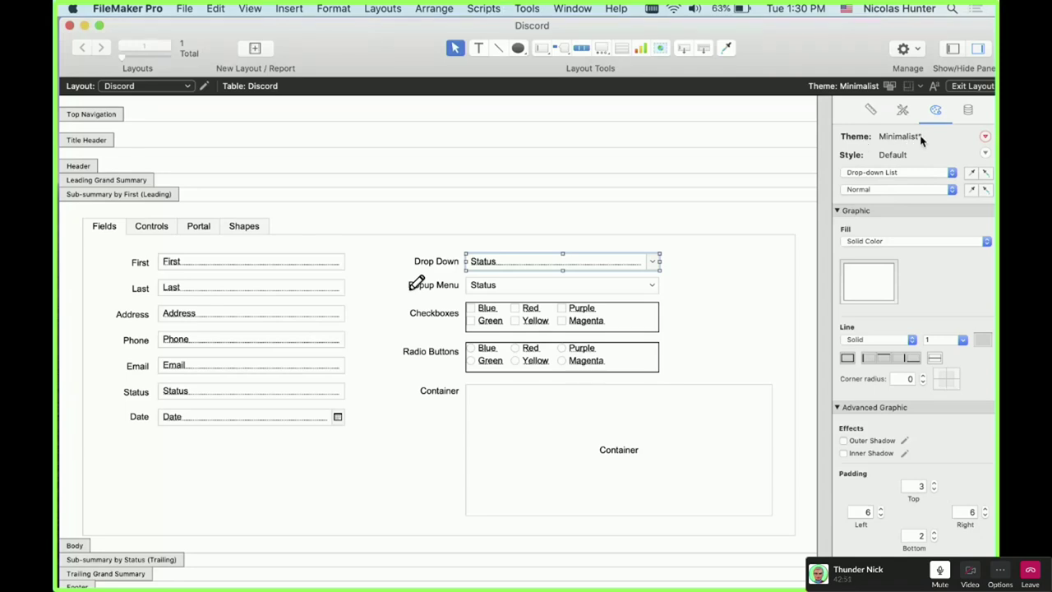
- Save the modified Minimalist theme as a new theme named Discord
click(985, 137)
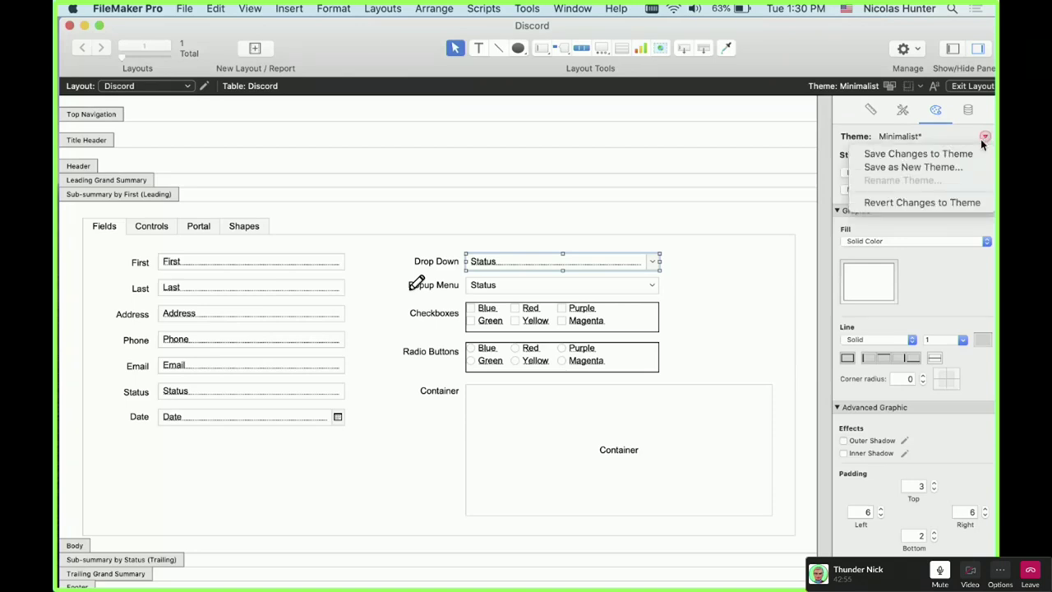
click(951, 170)
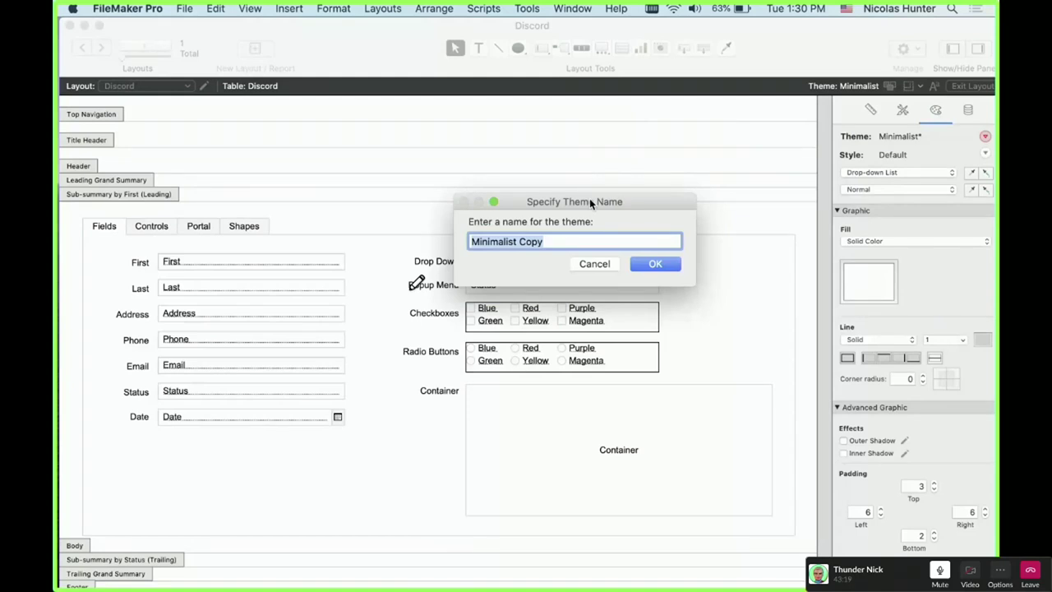
text(Dicso)
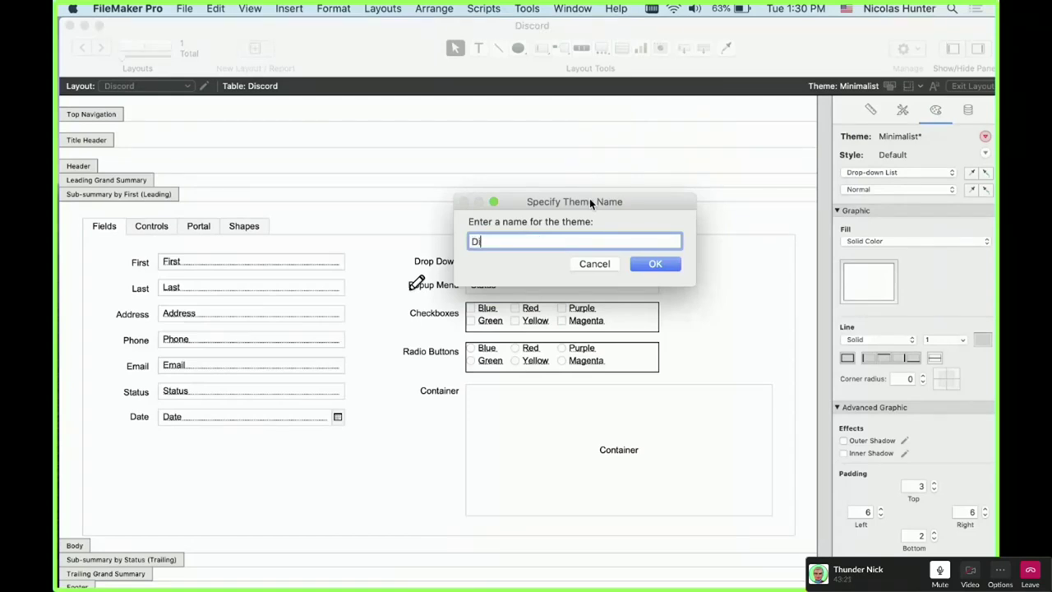
key(BackSpace)
key(BackSpace)
key(BackSpace)
key(BackSpace)
text(iscord)
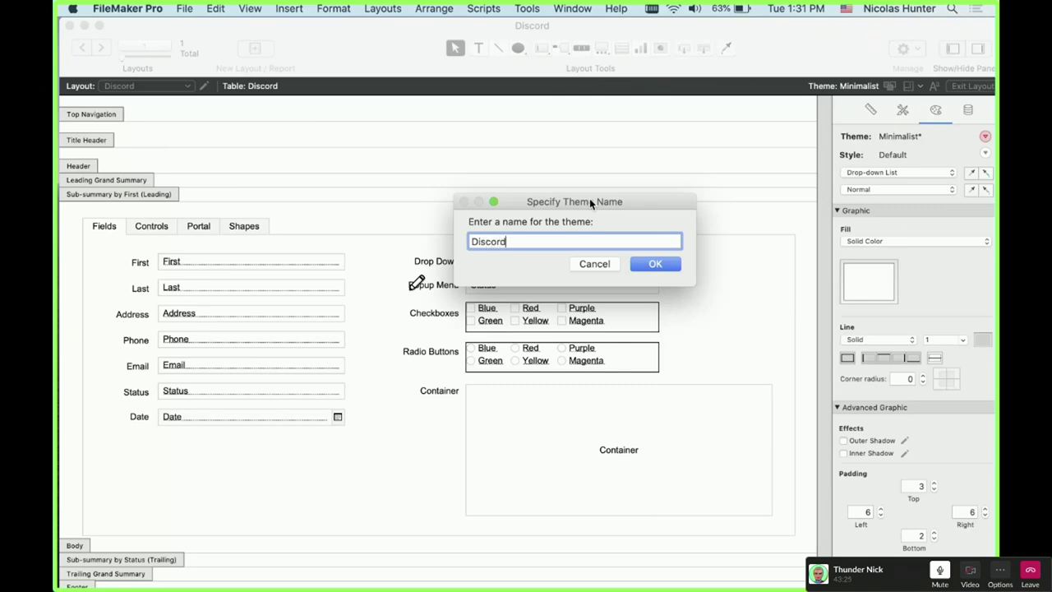
click(656, 264)
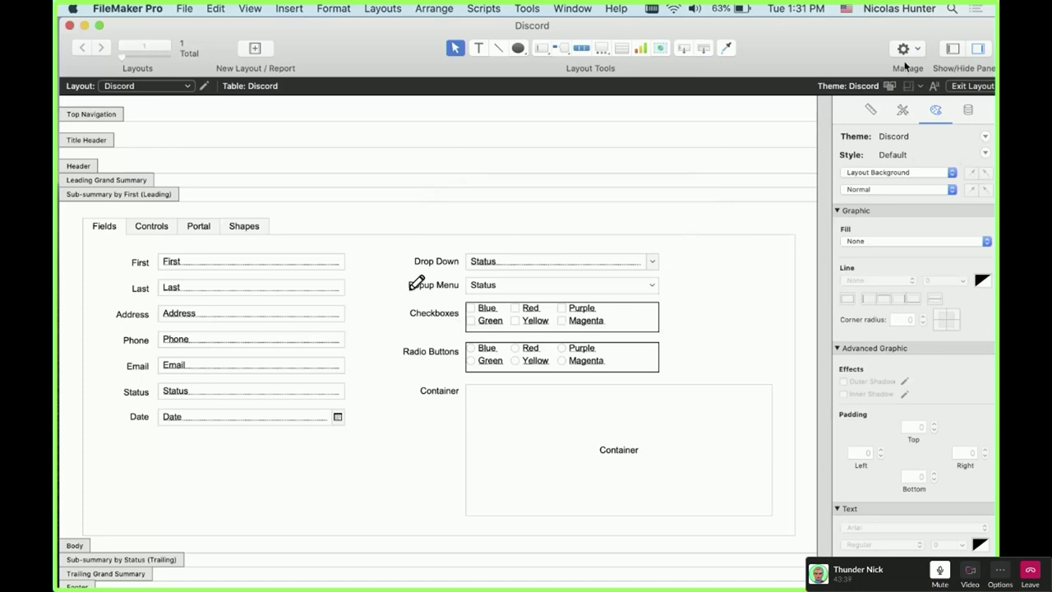
- Look through the layout themes for the custom Discord theme and the built-in Minimalist theme, keeping the current theme
click(890, 86)
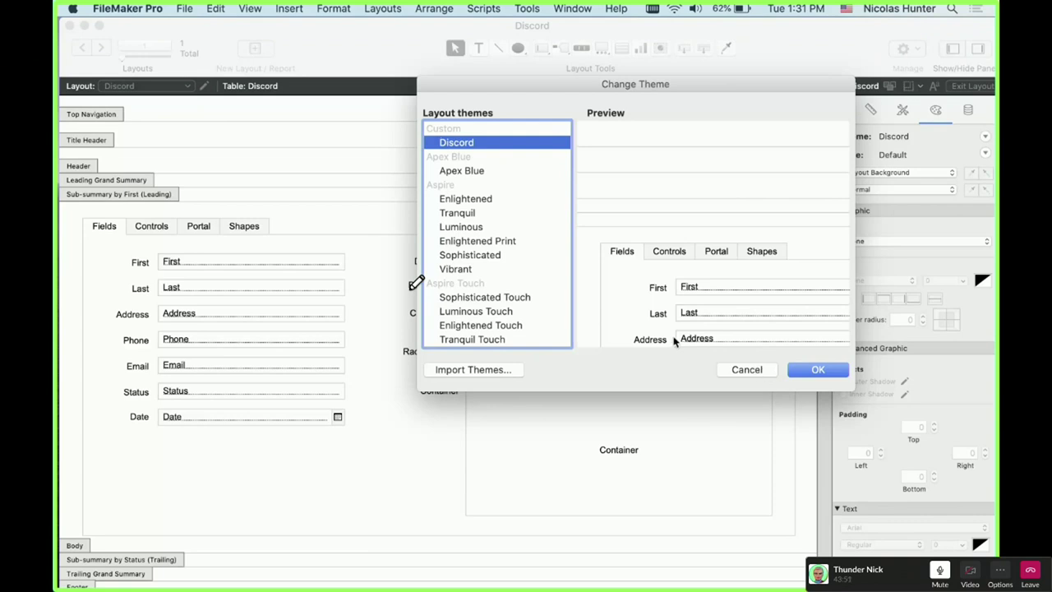
scroll(527, 288, down, 5)
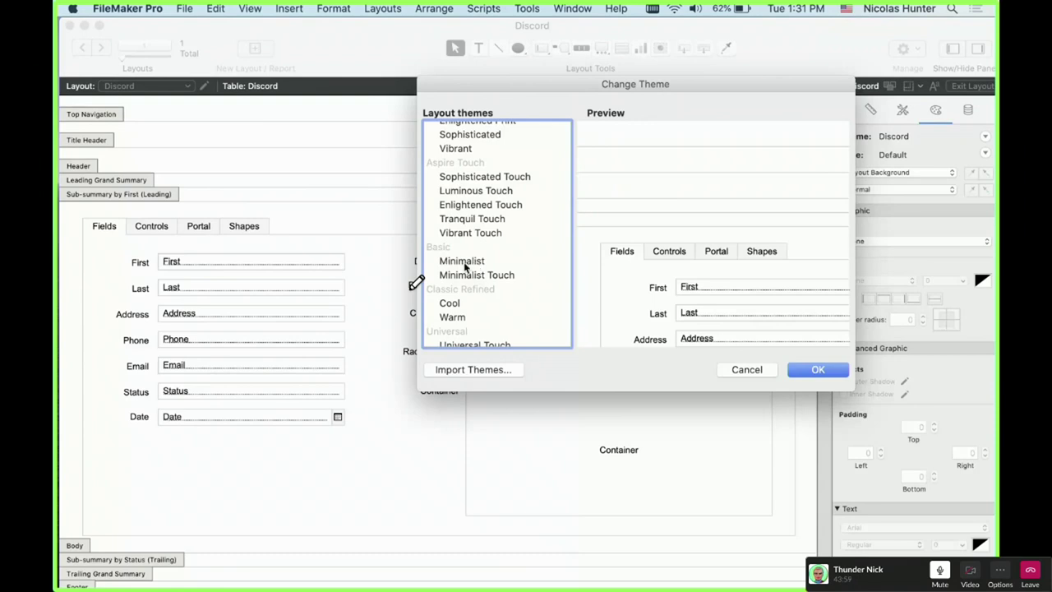
click(745, 371)
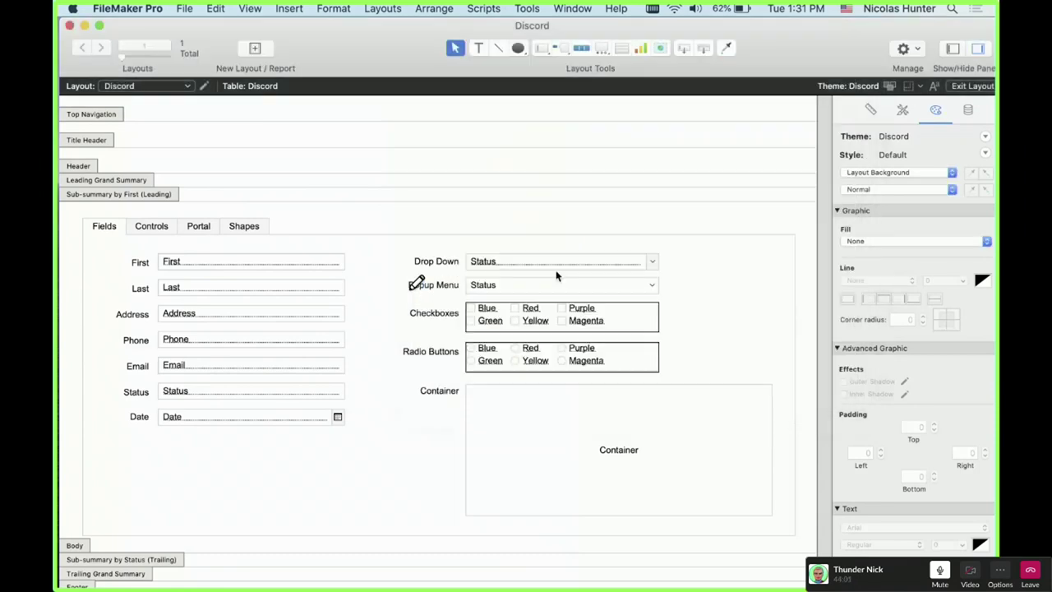
- View the Drop Down Status field's style options and the Discord theme's save, rename and revert options
click(531, 269)
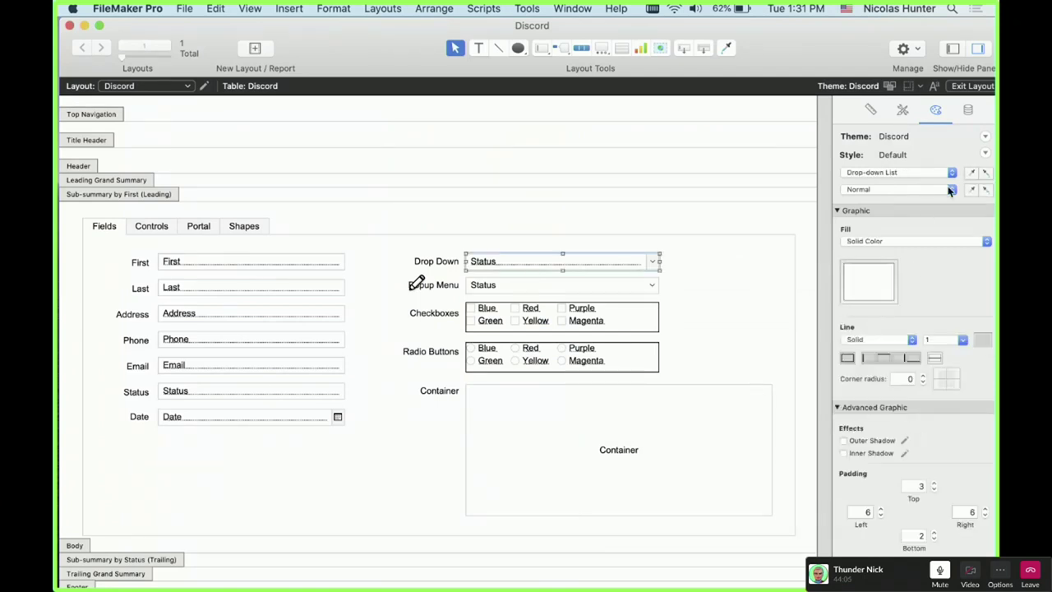
click(984, 154)
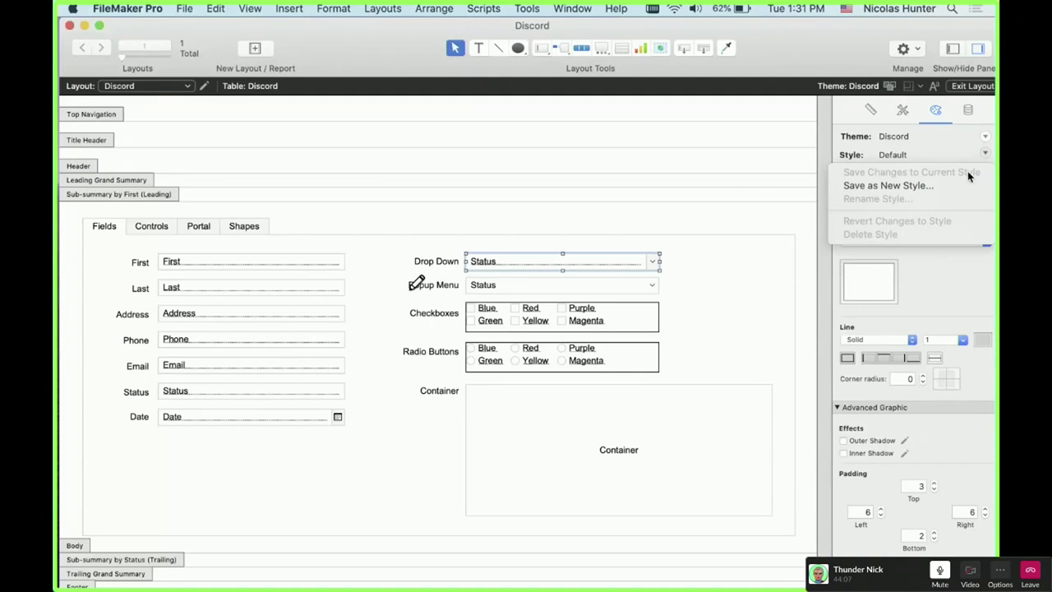
click(984, 154)
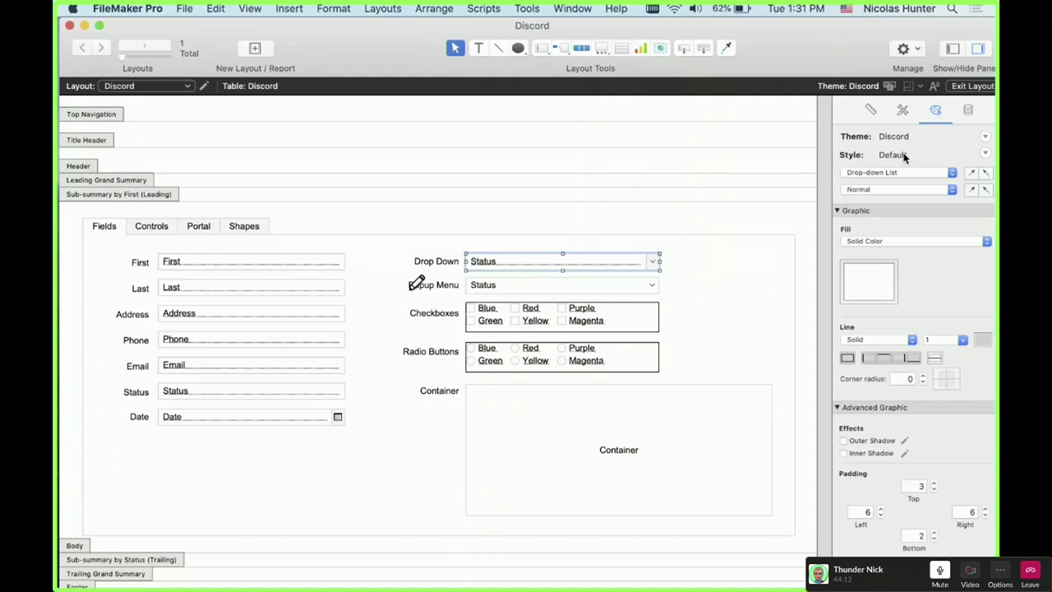
click(986, 136)
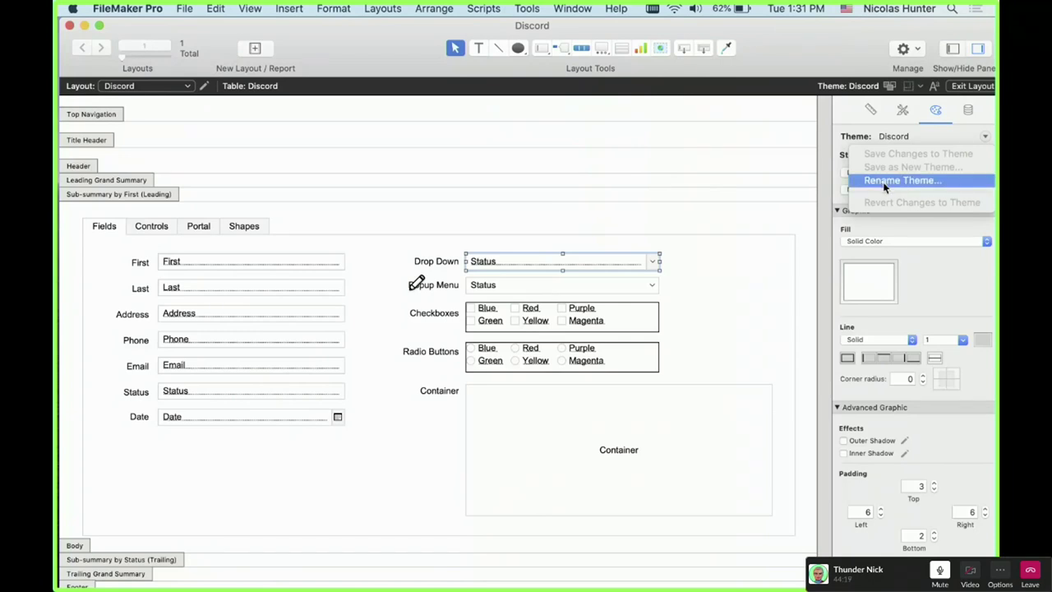
key(Escape)
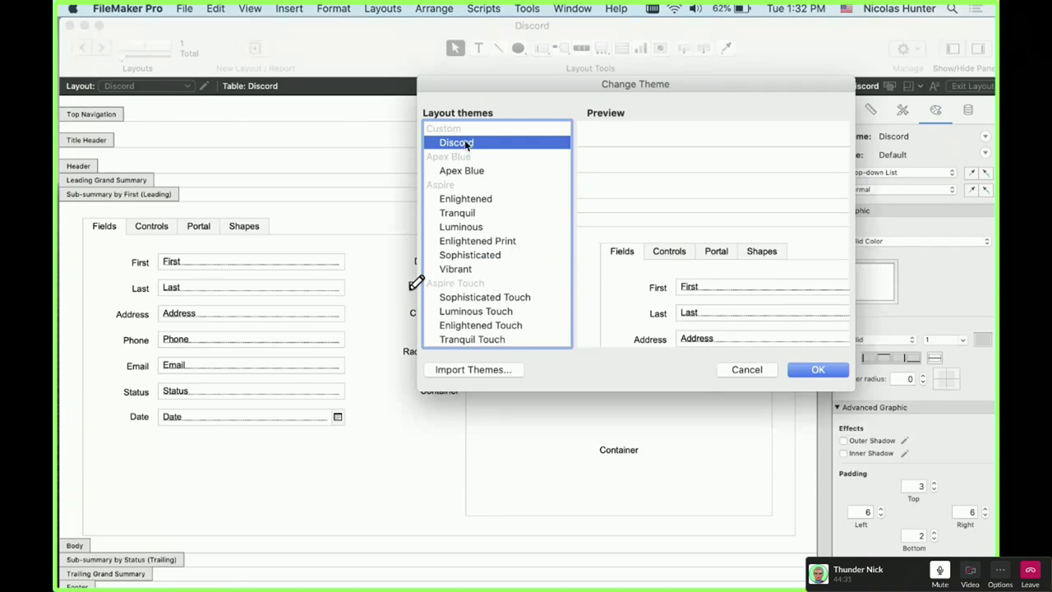
- Examine the custom Discord theme's preview among the layout themes without applying a change
click(743, 369)
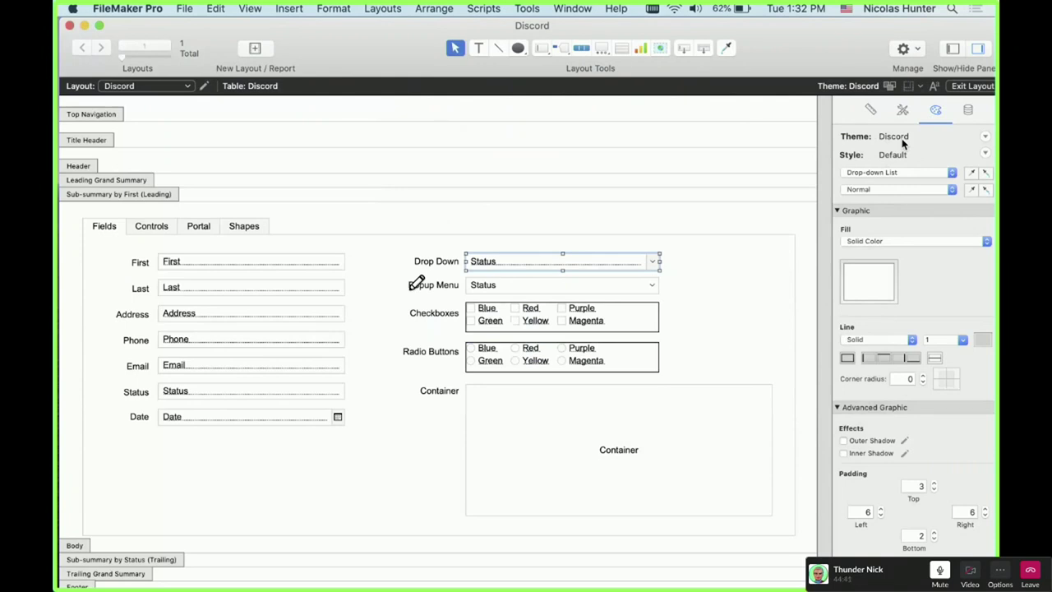
click(890, 87)
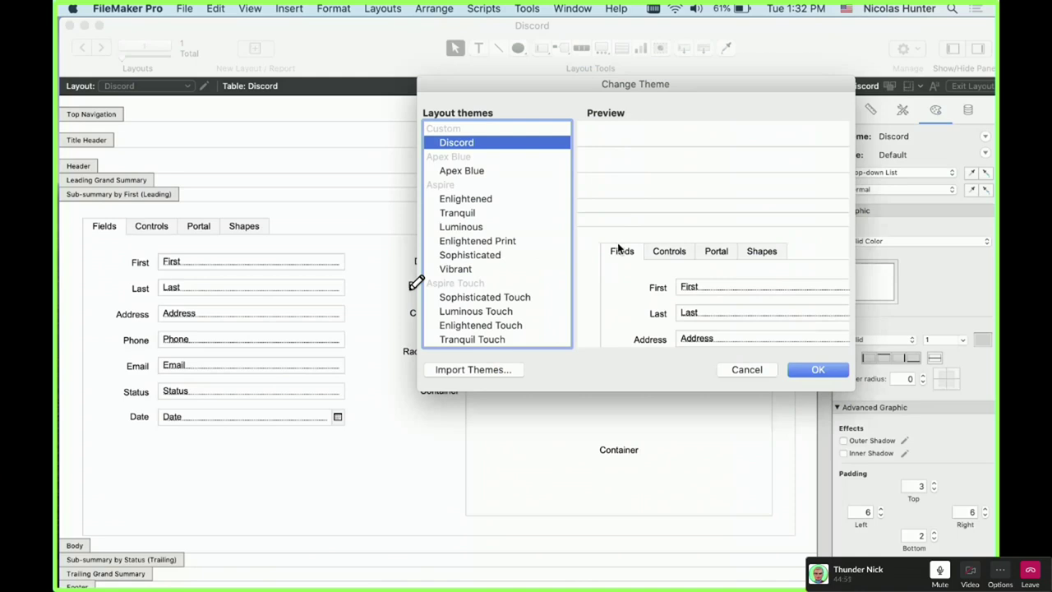
click(745, 369)
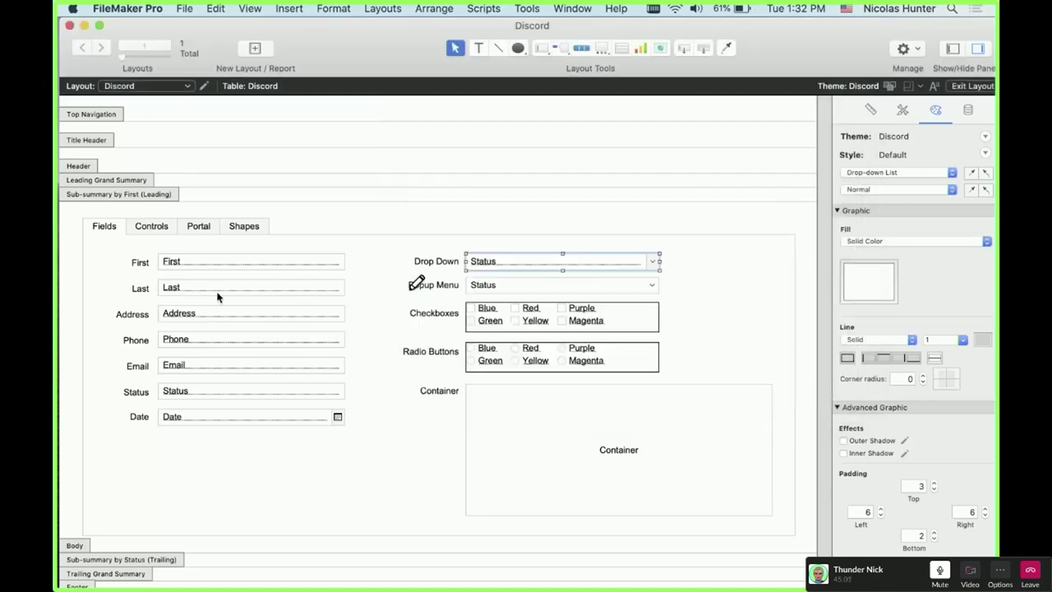
- Fill the active state of the tab control holding the fields with dark red
click(107, 236)
click(871, 282)
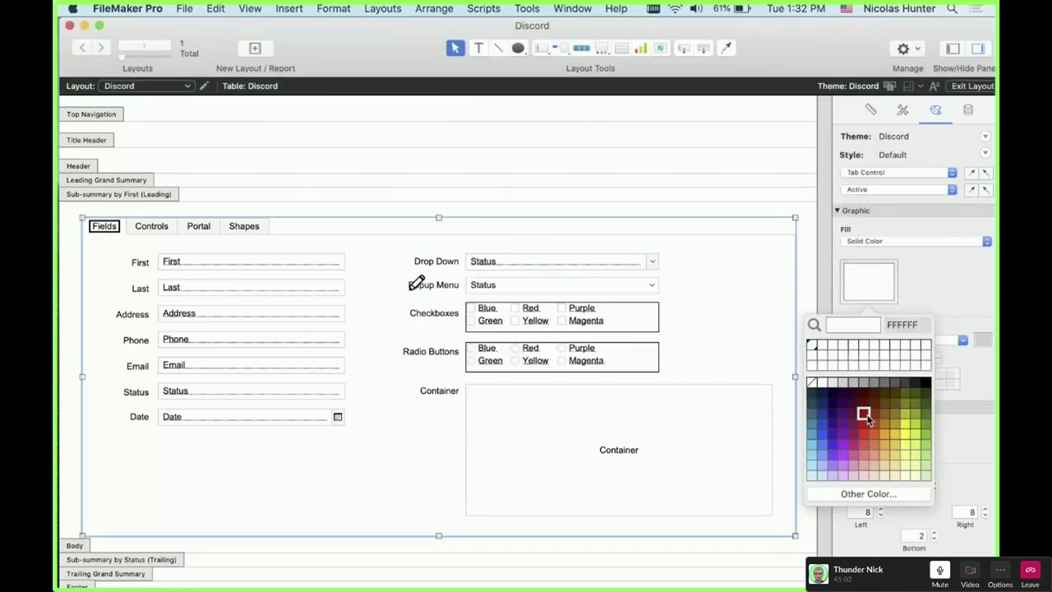
click(861, 407)
- Fill the First edit box with dark blue-violet and save the change to its current Default style
click(200, 261)
click(874, 287)
click(832, 433)
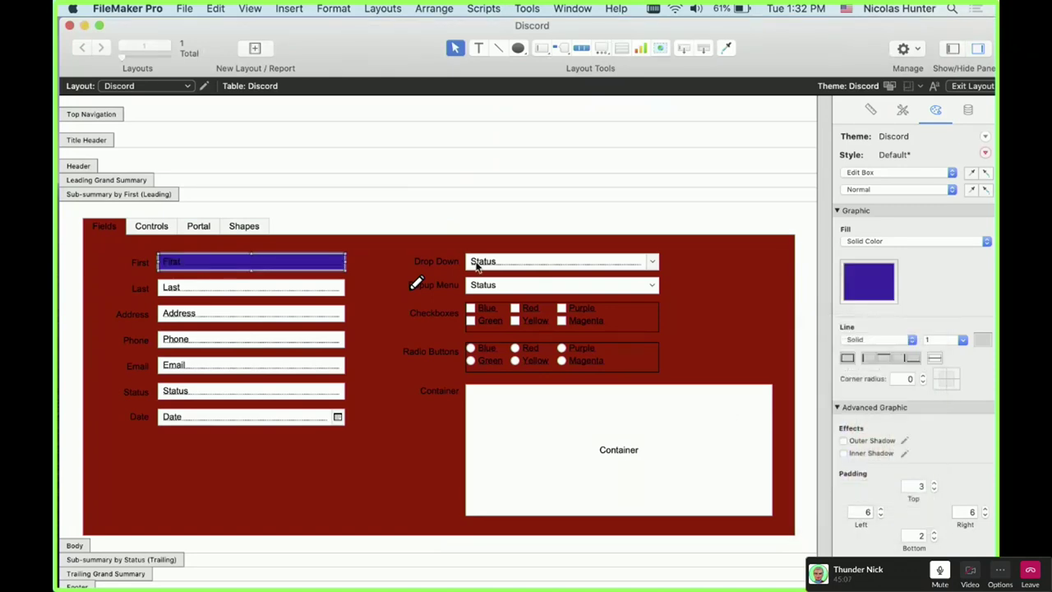
click(985, 153)
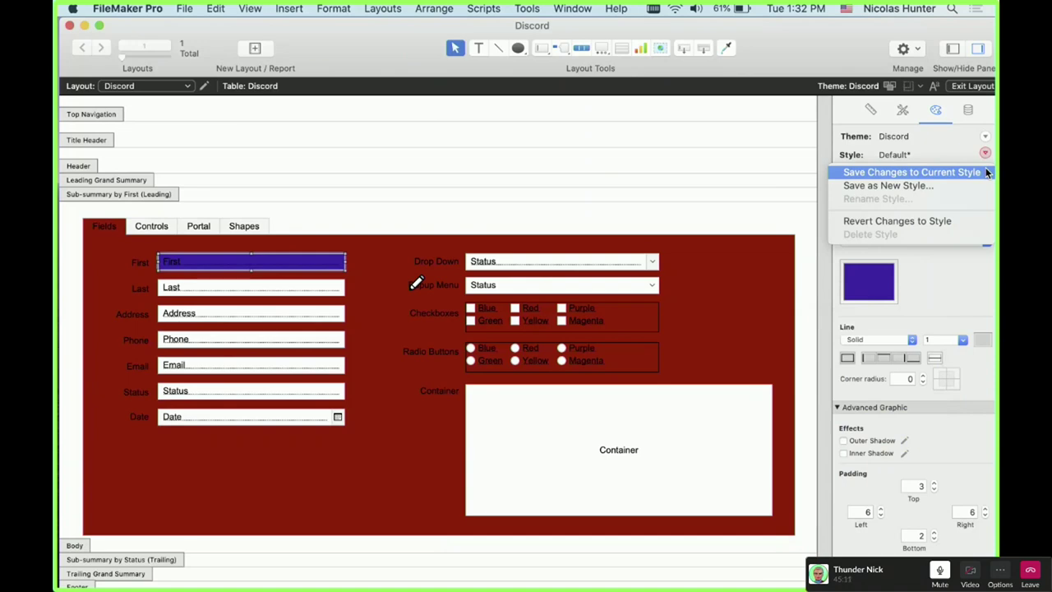
click(911, 172)
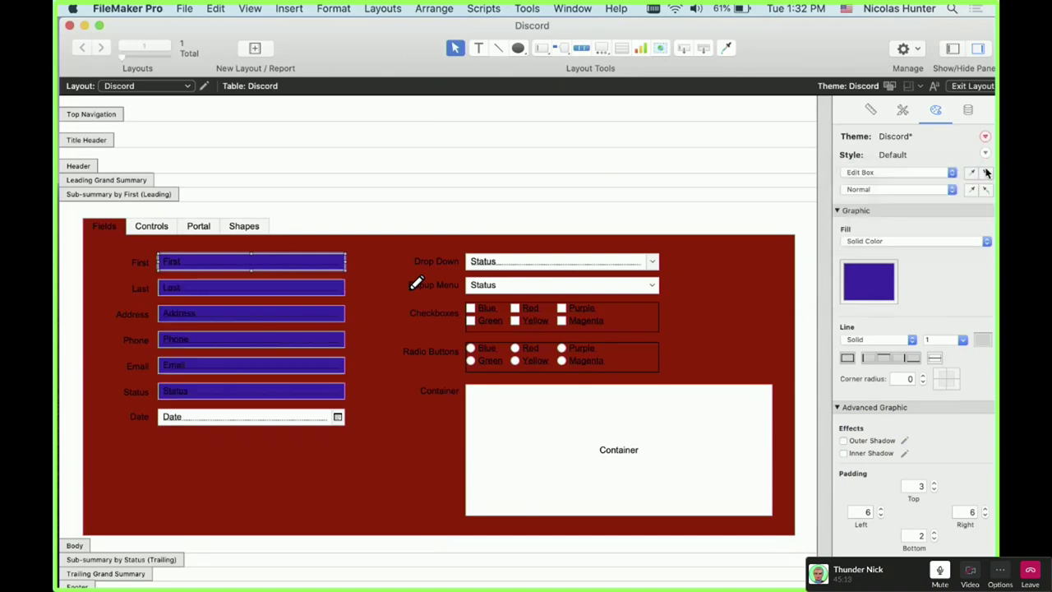
- Save the style changes to the Discord theme and deselect the First field
click(985, 136)
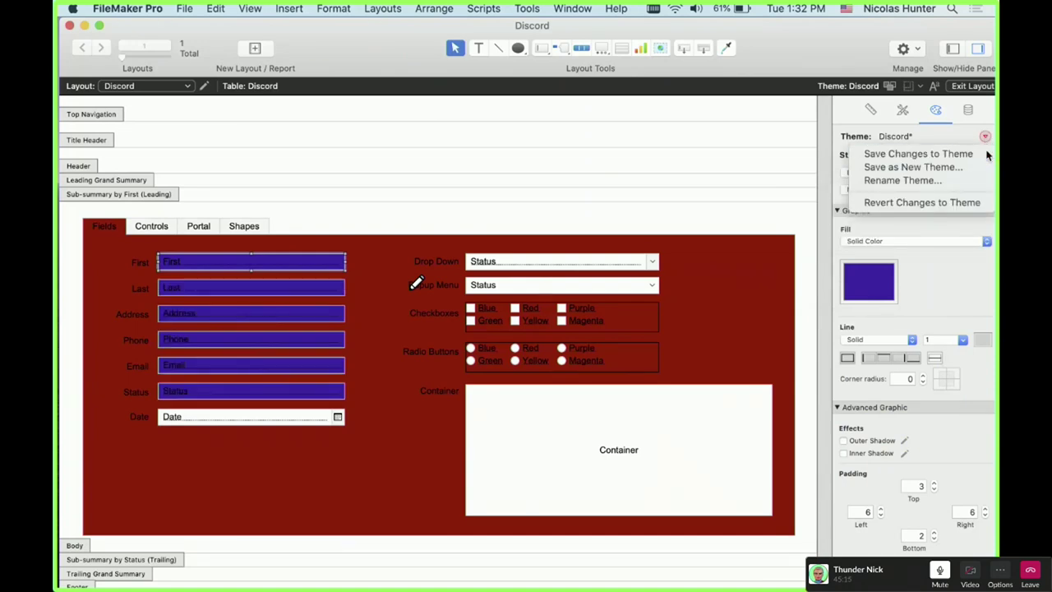
click(987, 150)
click(415, 177)
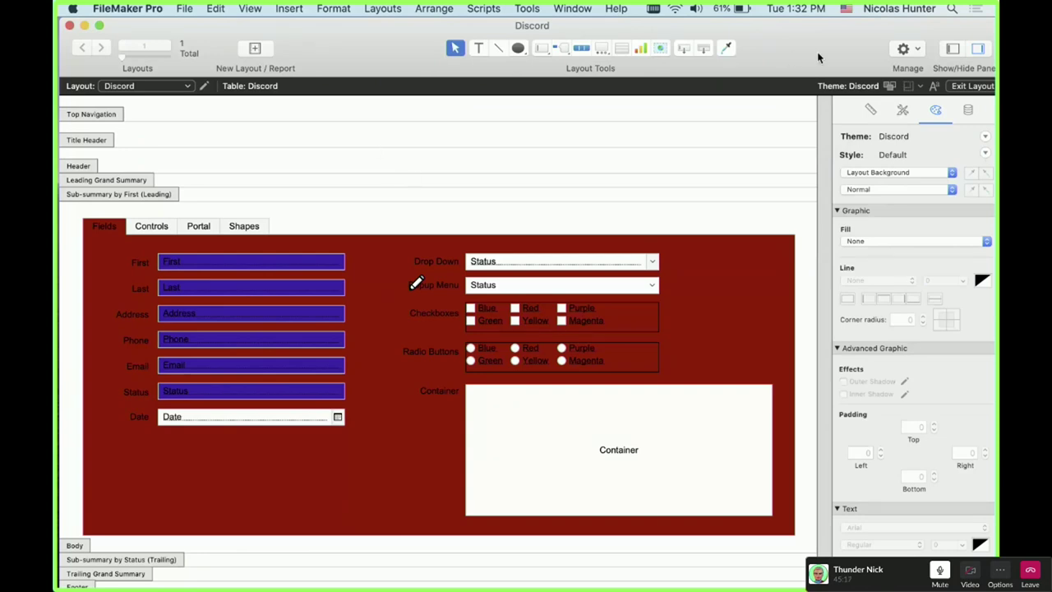
- Examine the previews of the custom Discord theme and the Enlightened theme without applying a theme change
click(890, 87)
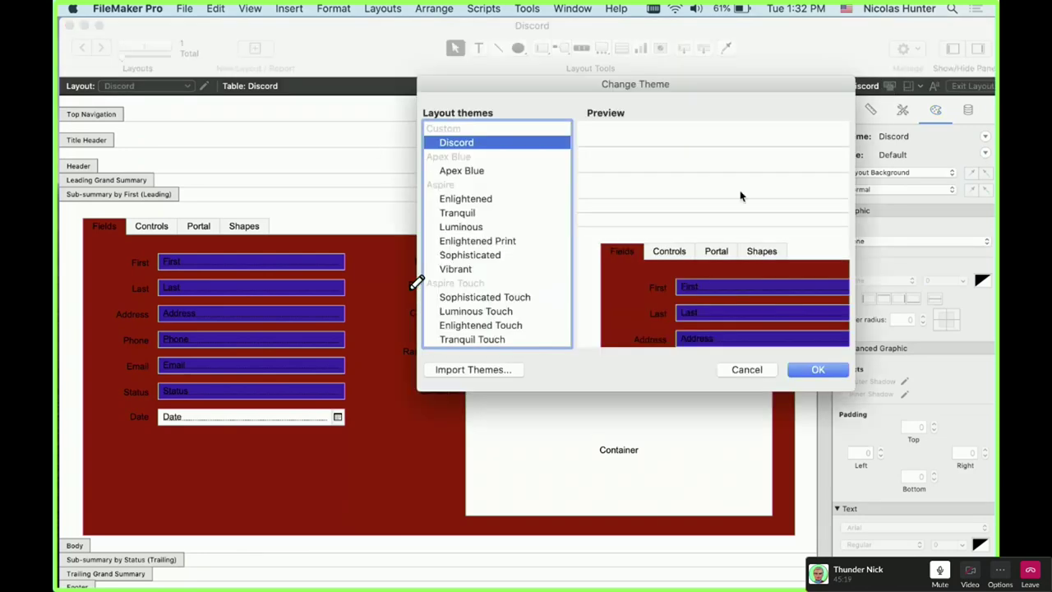
click(735, 369)
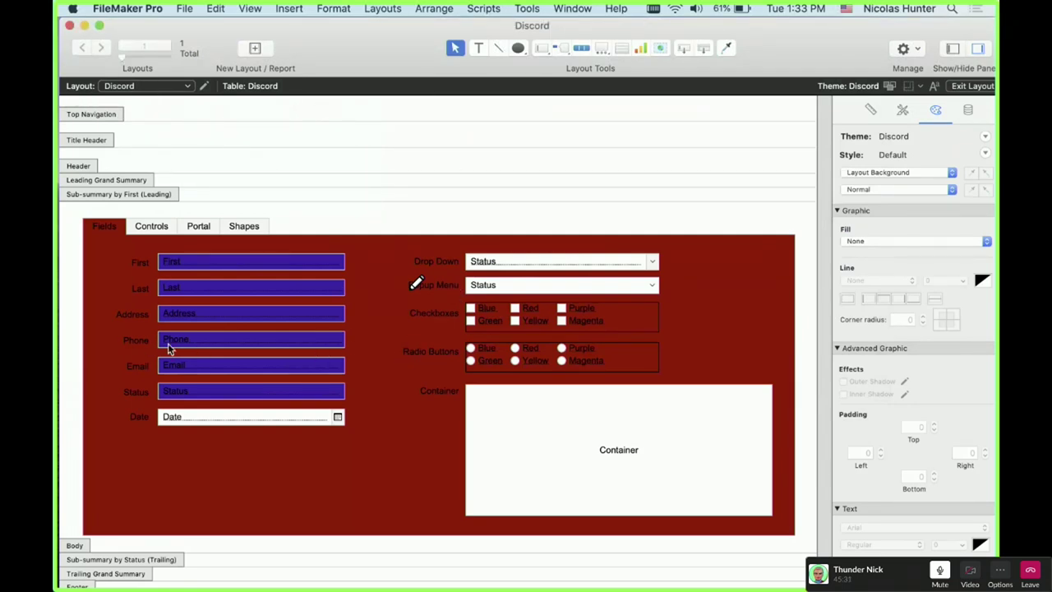
key(super+Tab)
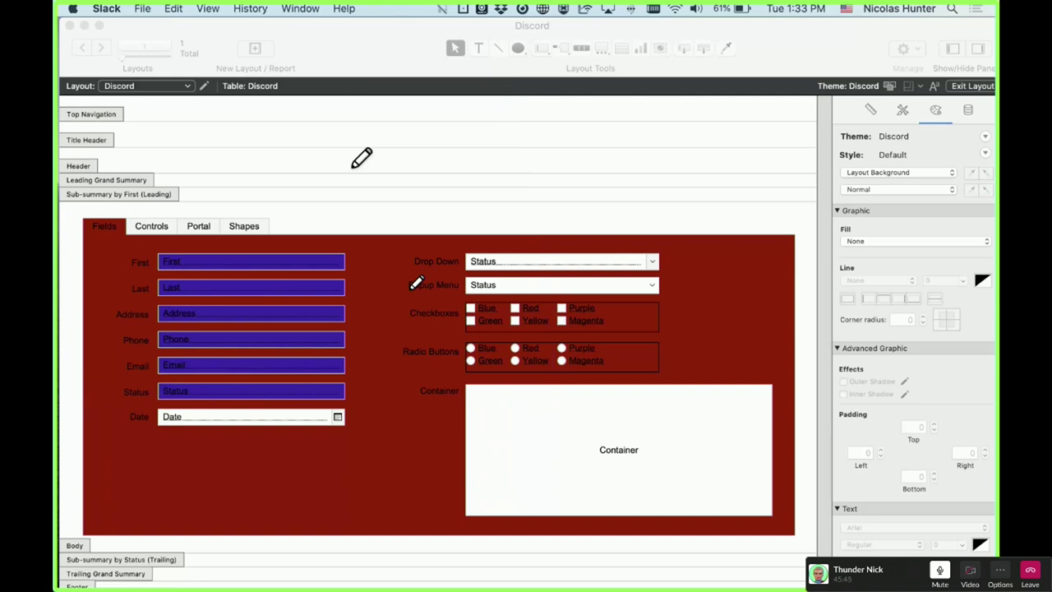
click(287, 298)
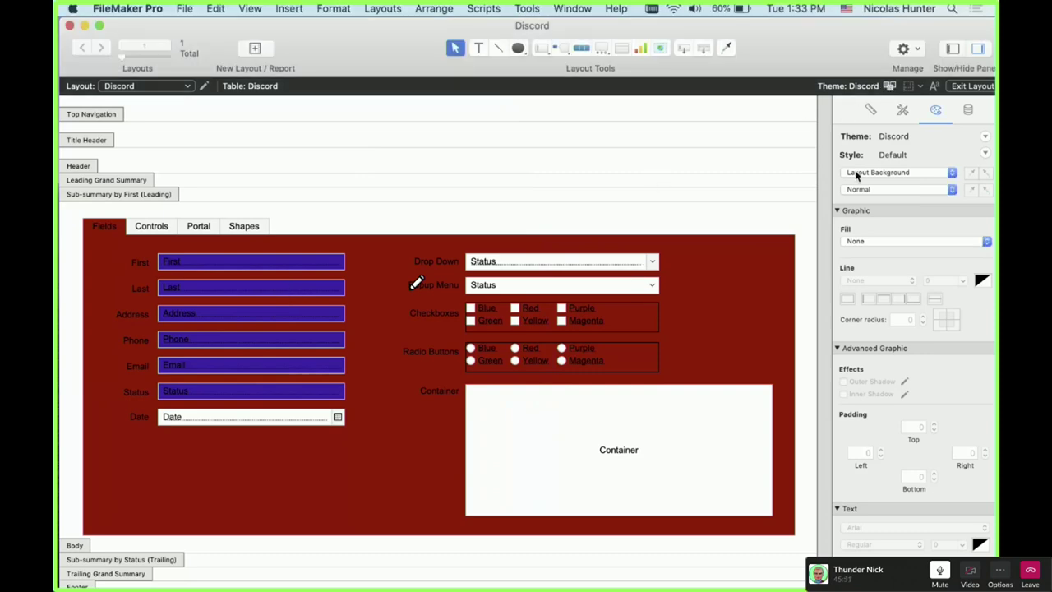
click(479, 201)
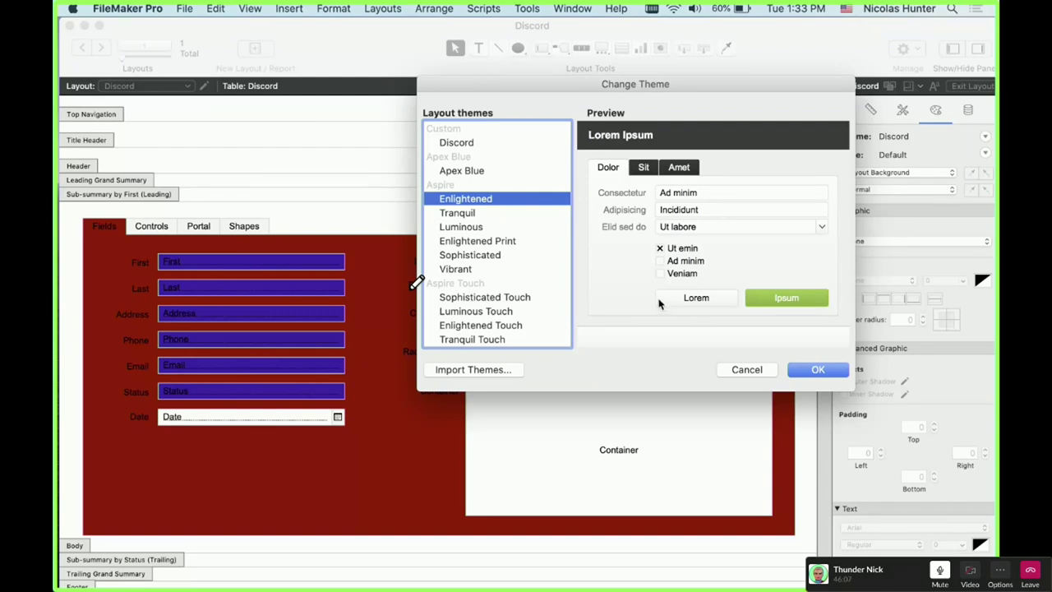
click(758, 370)
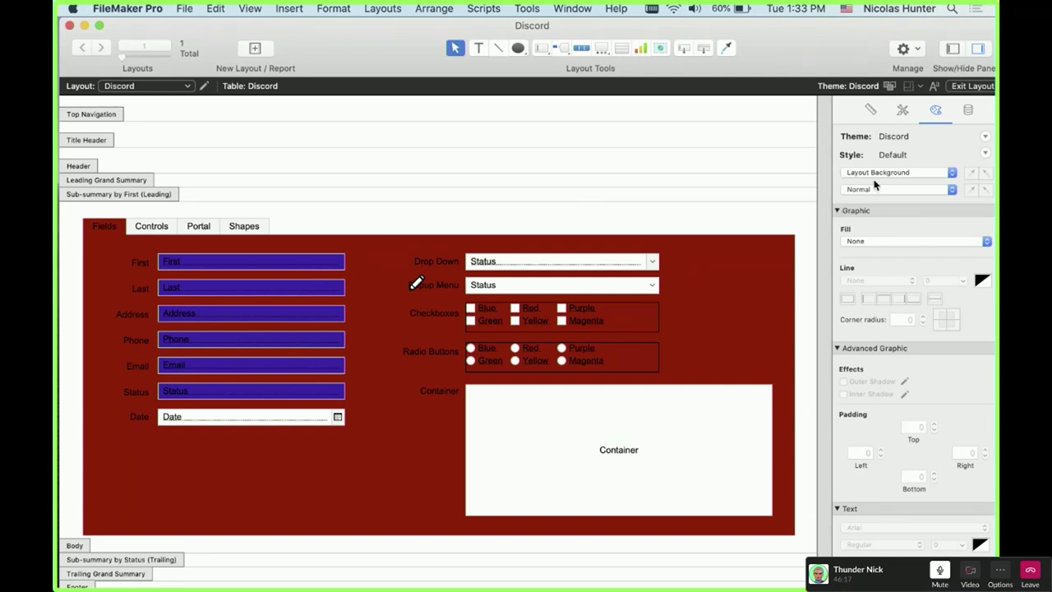
- Undo the last move on the layout and deselect the tab control, leaving its pending style changes unsaved
click(393, 273)
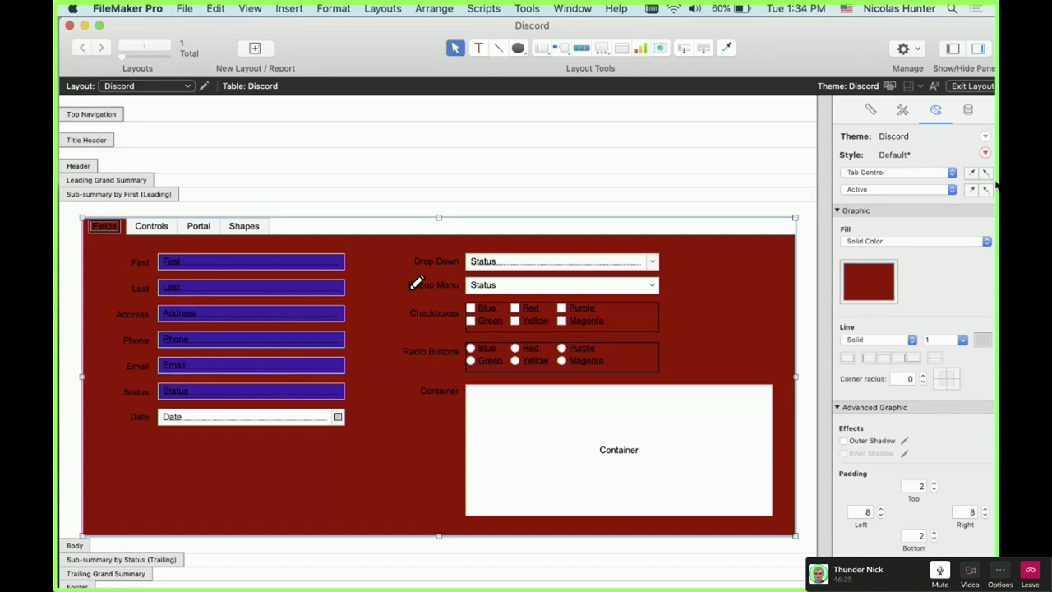
click(985, 154)
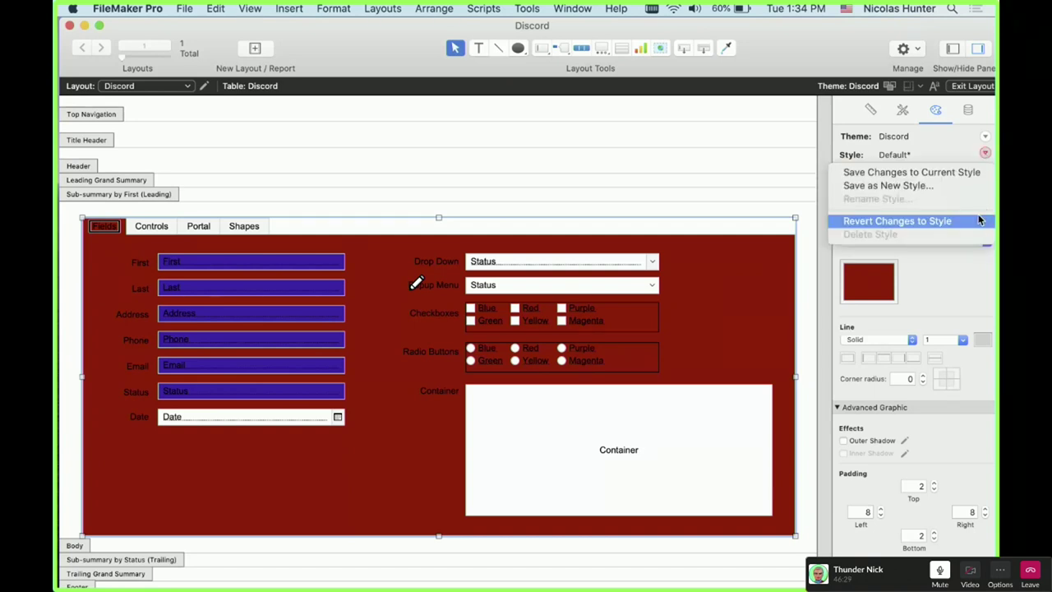
key(Escape)
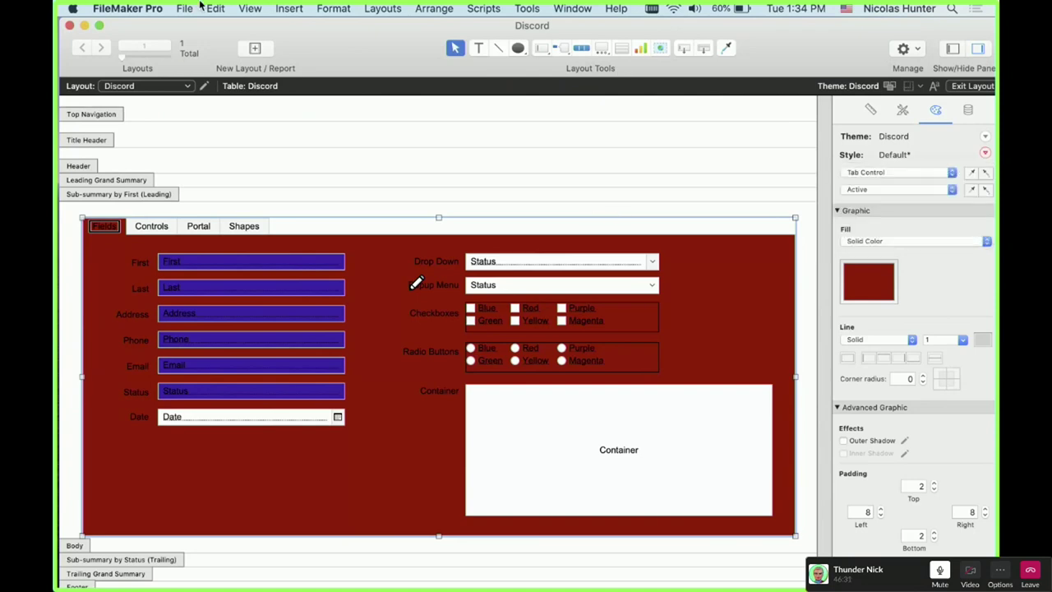
click(216, 8)
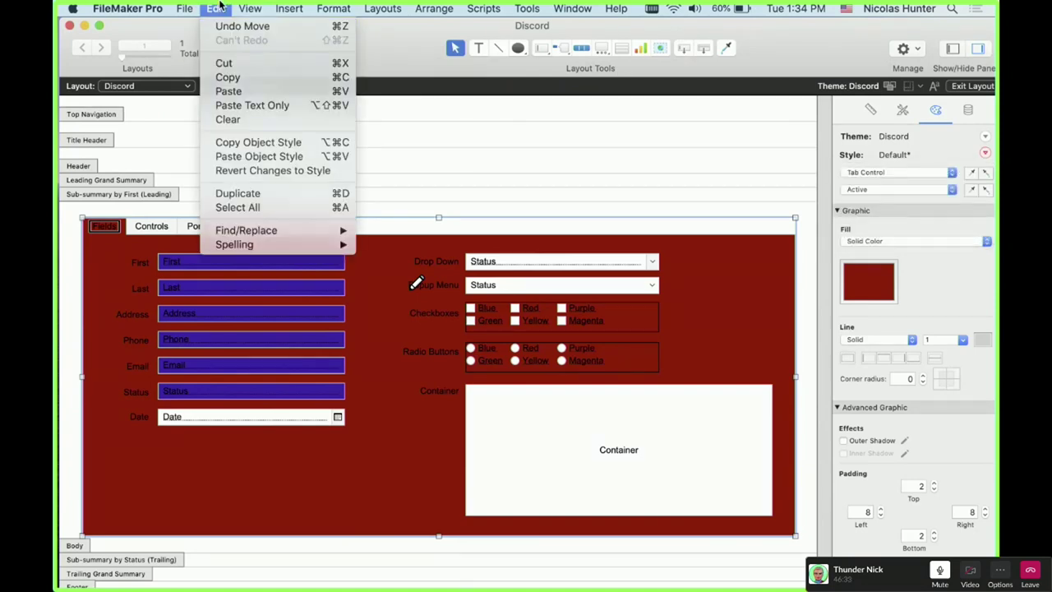
click(220, 8)
click(216, 8)
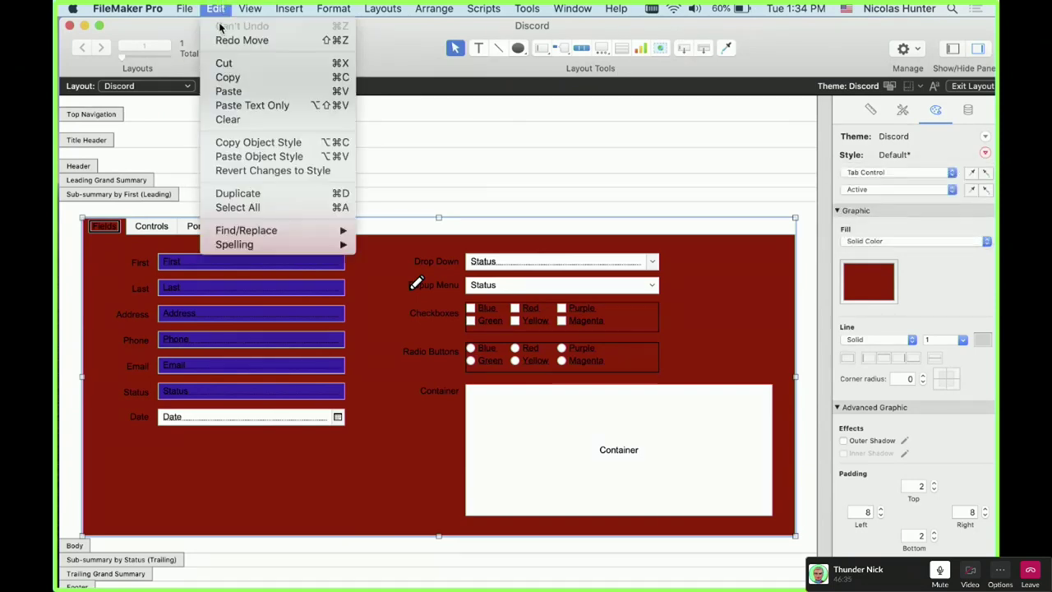
key(Escape)
click(306, 212)
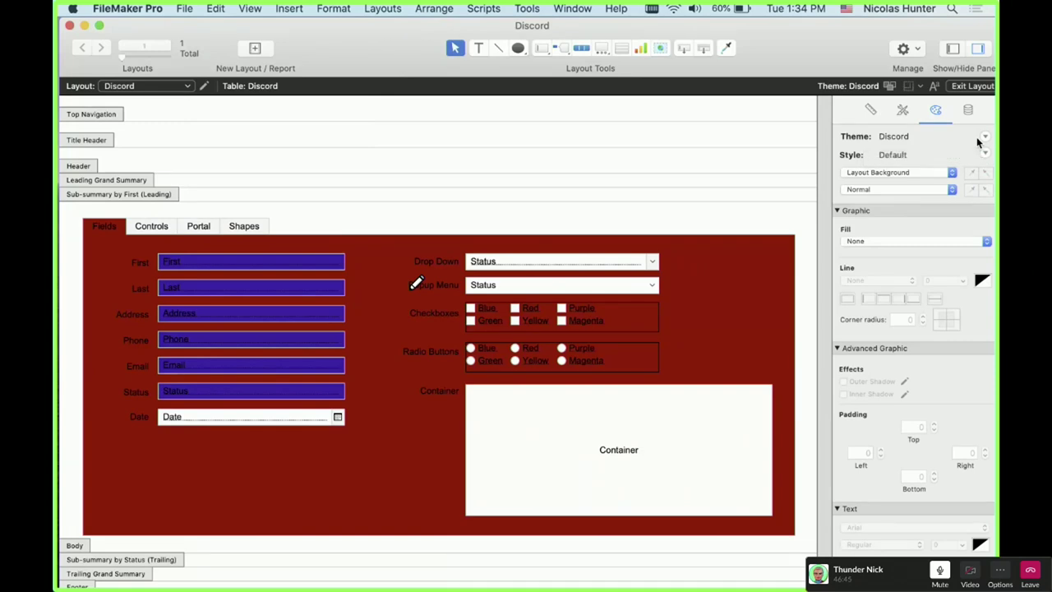
- Fill the active state of the tab control with white and save the change to its current Default style
click(115, 231)
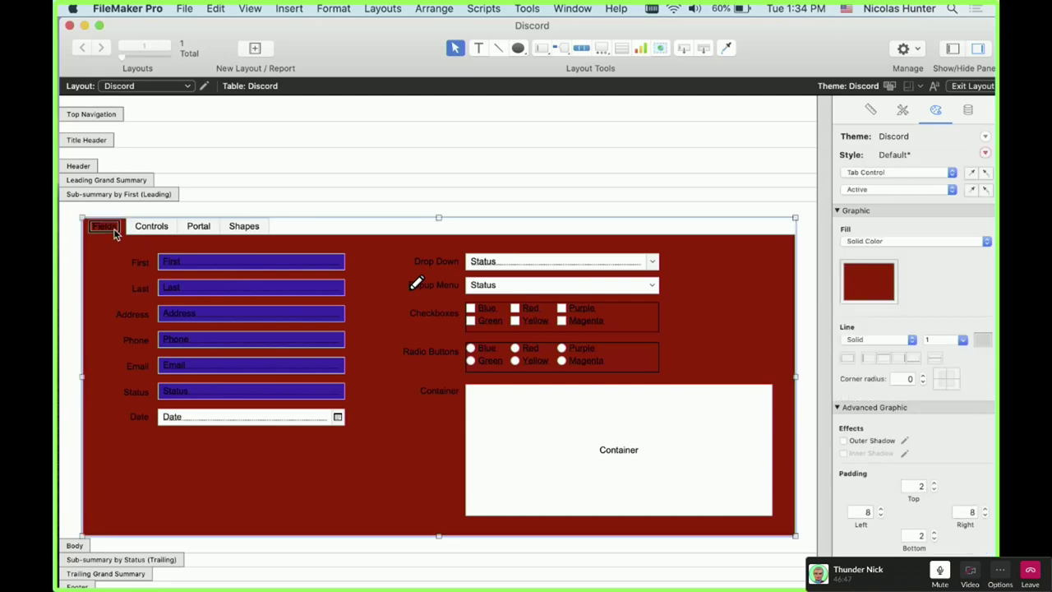
click(880, 288)
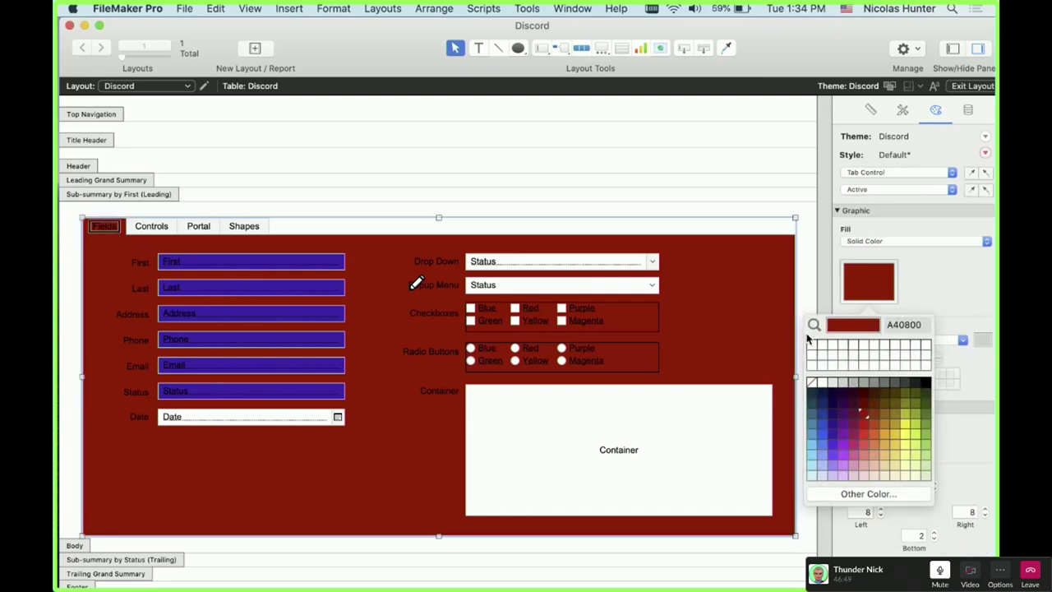
click(823, 360)
click(243, 260)
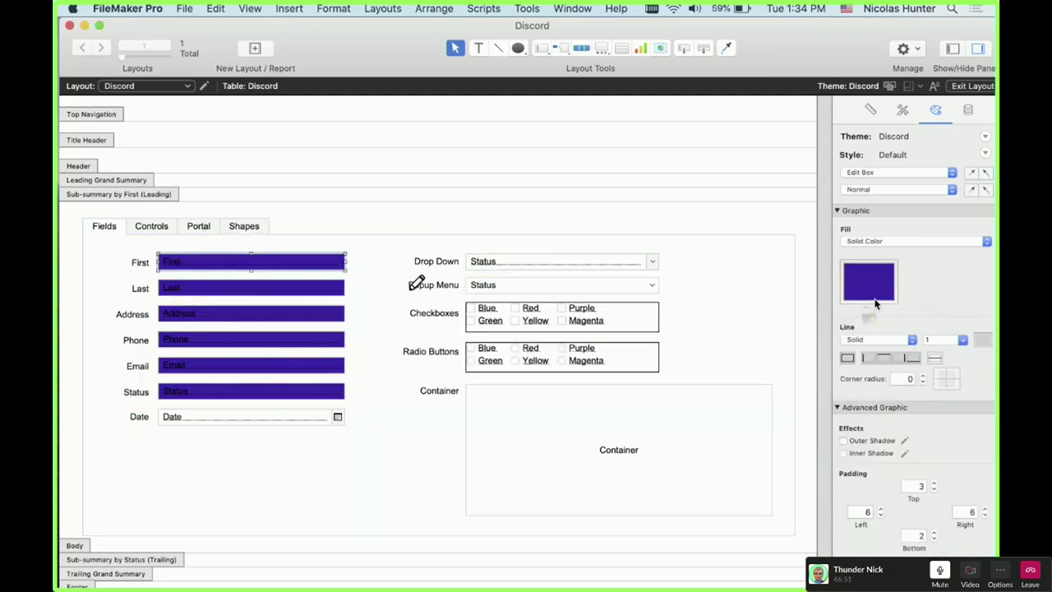
click(869, 297)
click(271, 288)
click(183, 240)
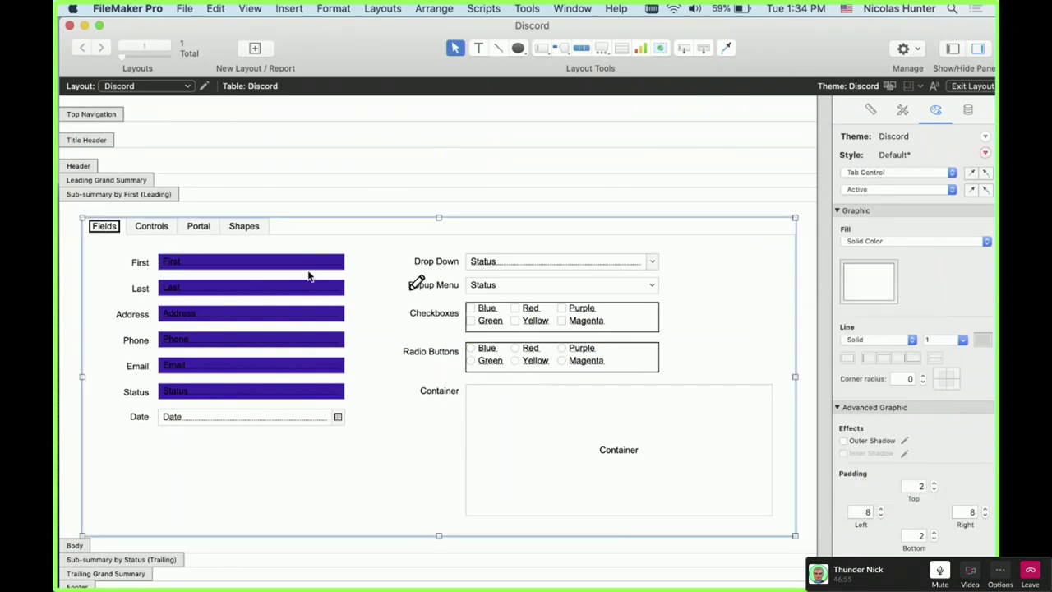
click(986, 153)
click(985, 172)
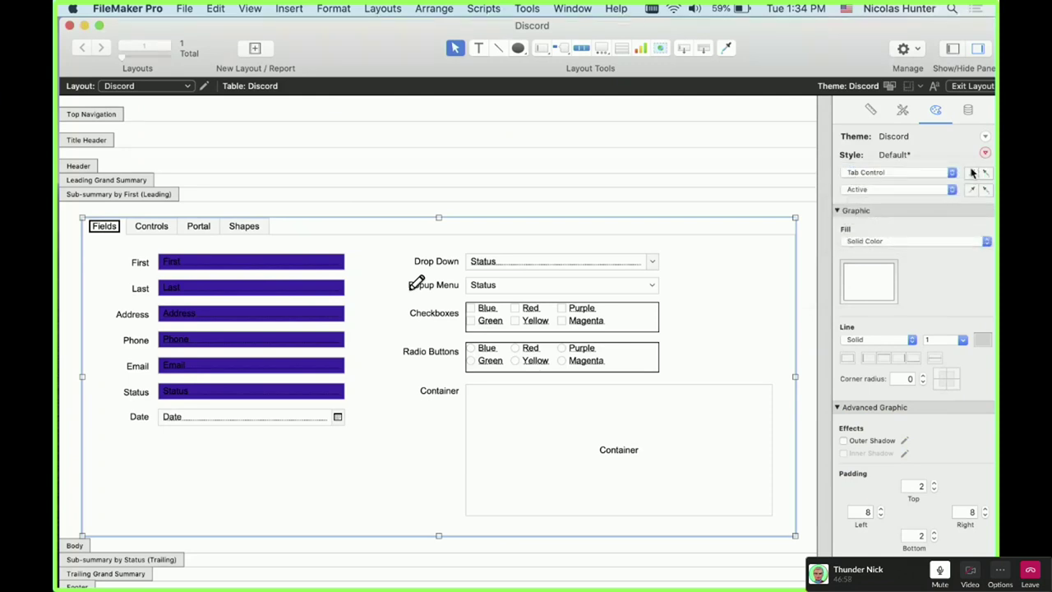
- Fill the First edit box with white and save the change to its current Default style
click(279, 262)
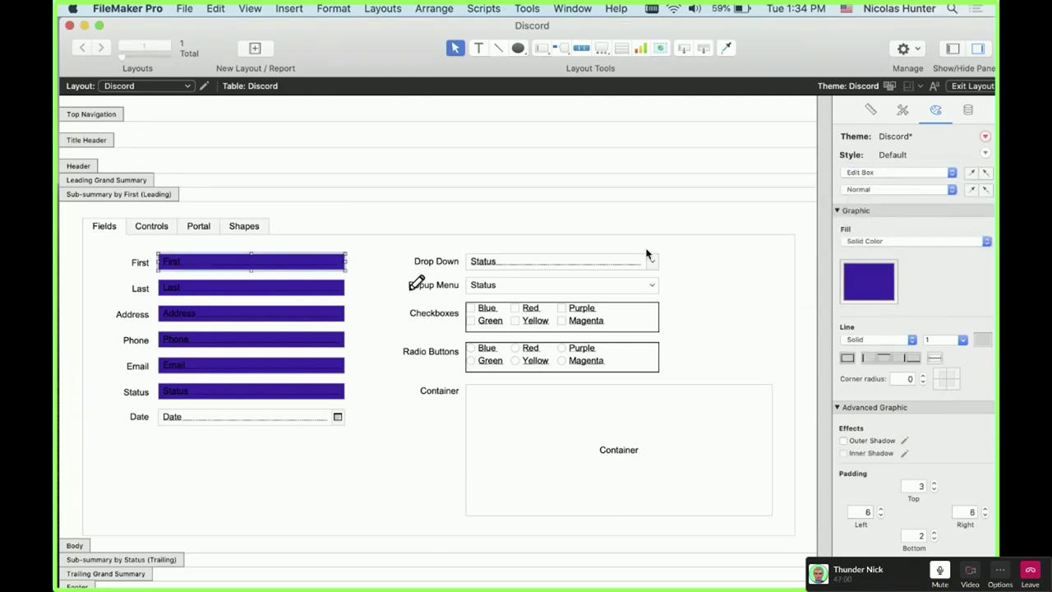
click(869, 284)
click(810, 382)
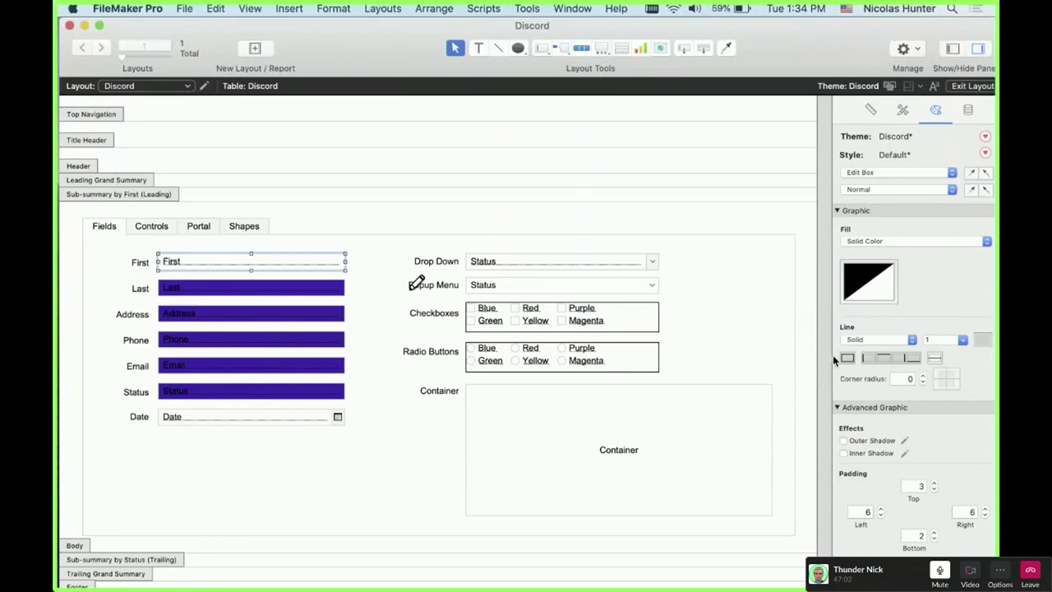
click(581, 261)
click(327, 264)
click(869, 282)
click(822, 383)
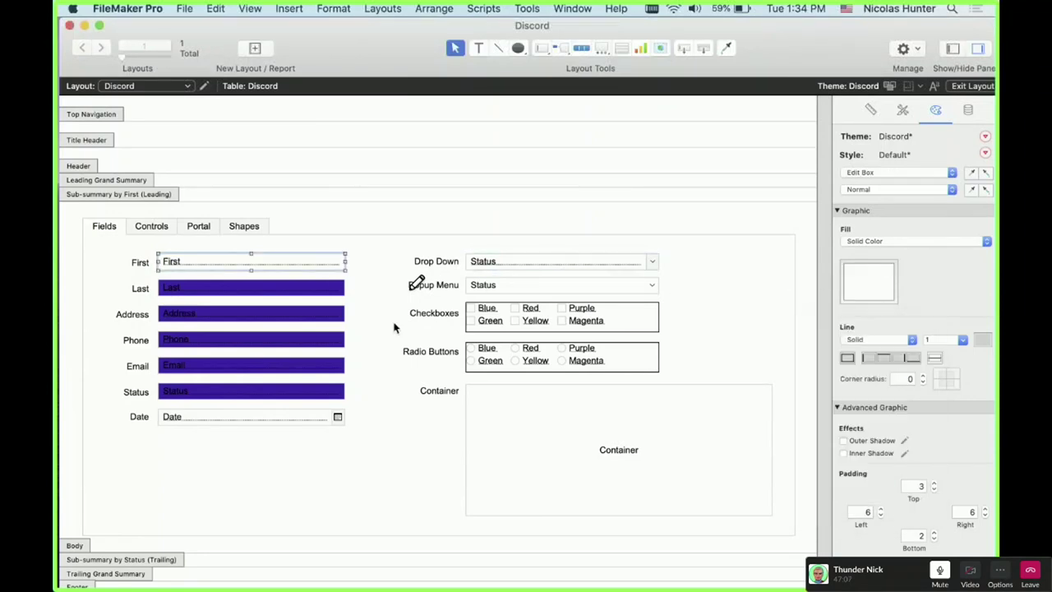
click(986, 152)
click(986, 173)
- Save the style changes to the Discord theme and check its preview among the layout themes without switching themes
click(986, 137)
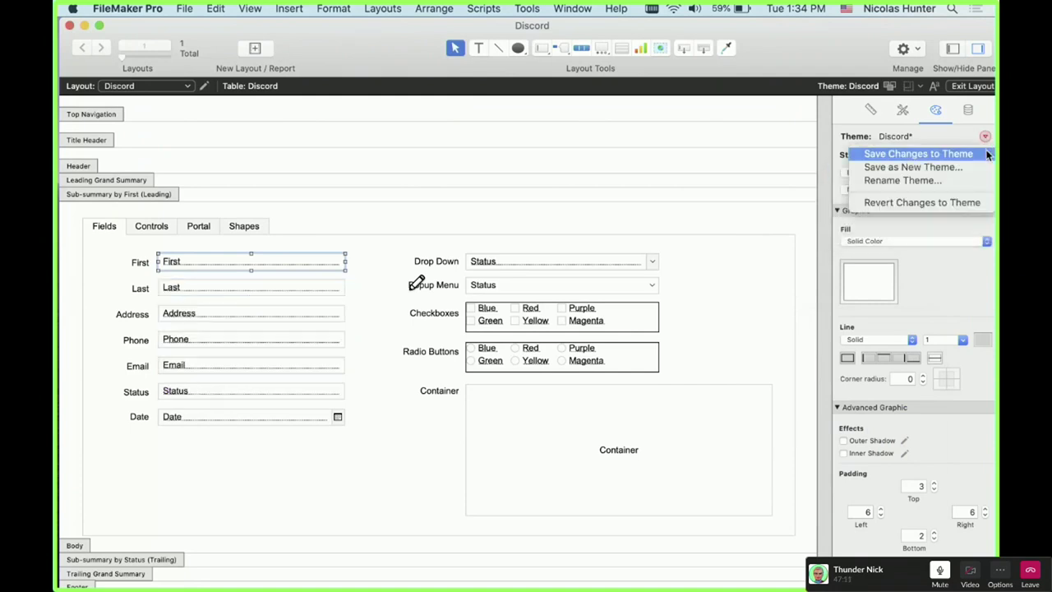
click(986, 155)
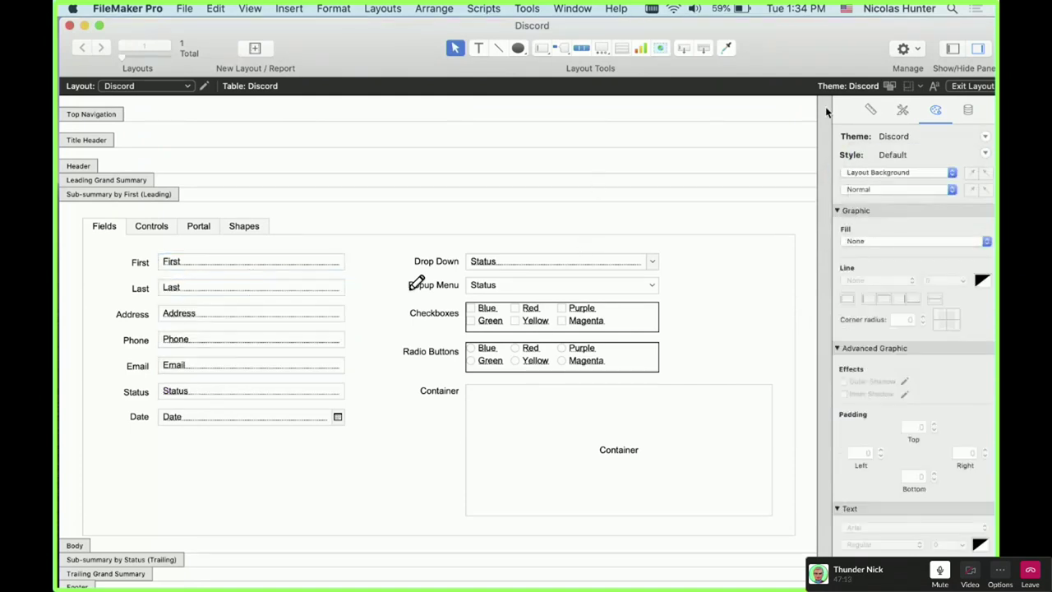
click(890, 86)
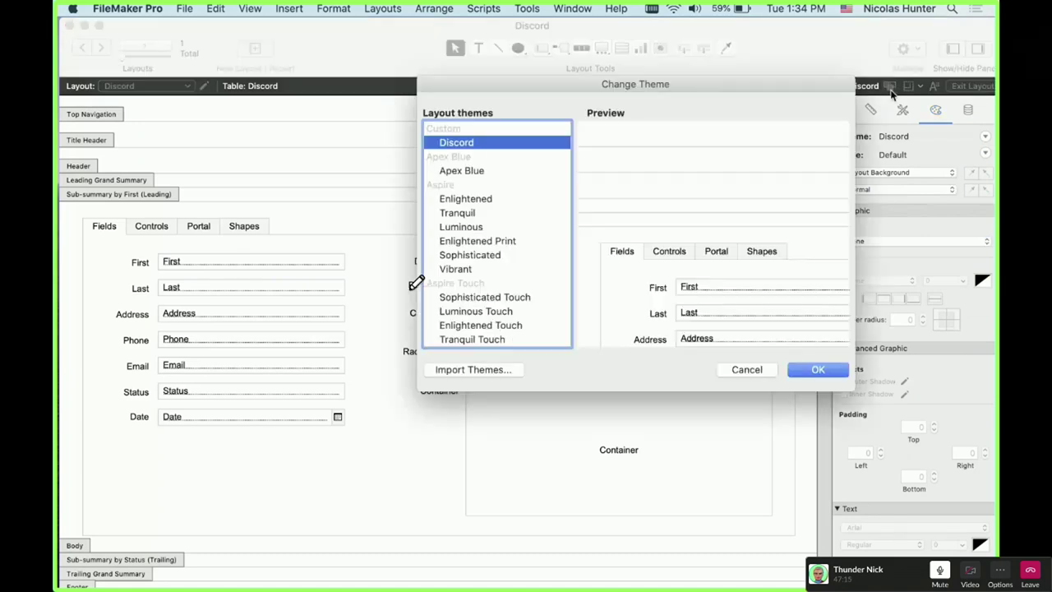
click(744, 371)
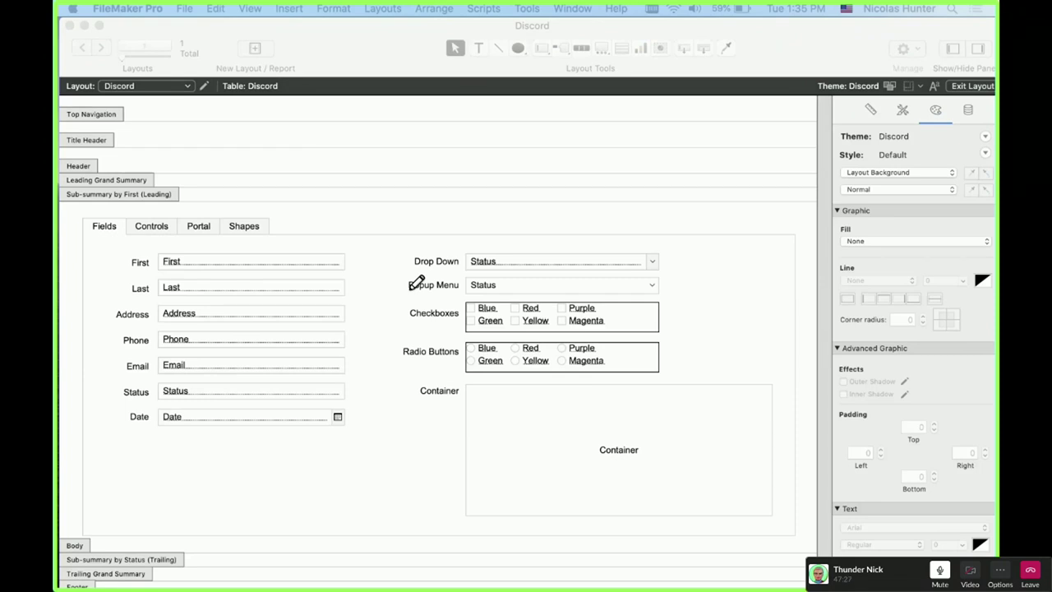
click(200, 342)
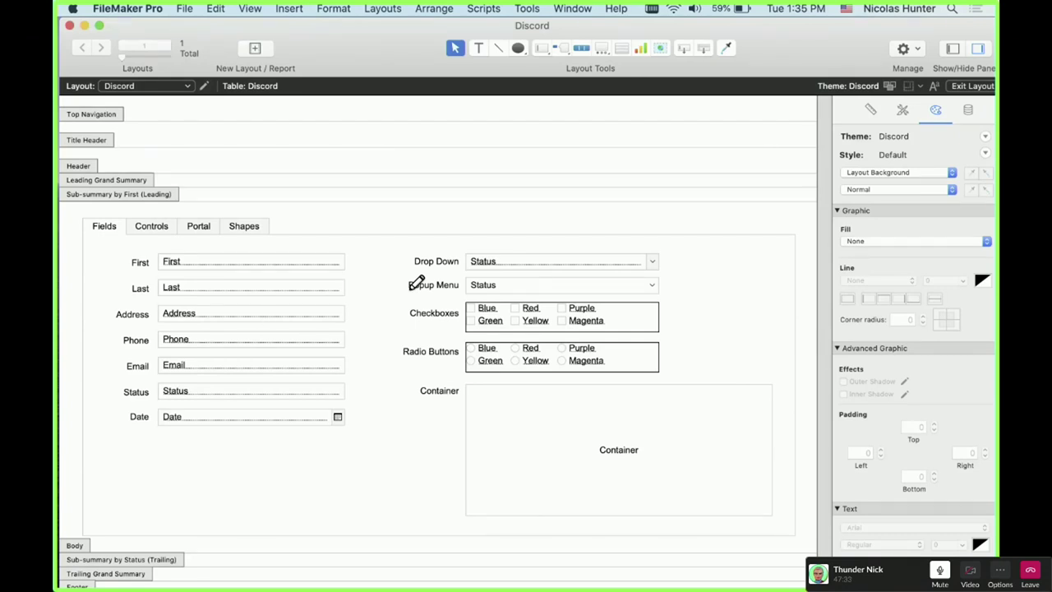
- Switch to Discord, move its window fully into view, and open the username change form from the account settings
key(super+Tab)
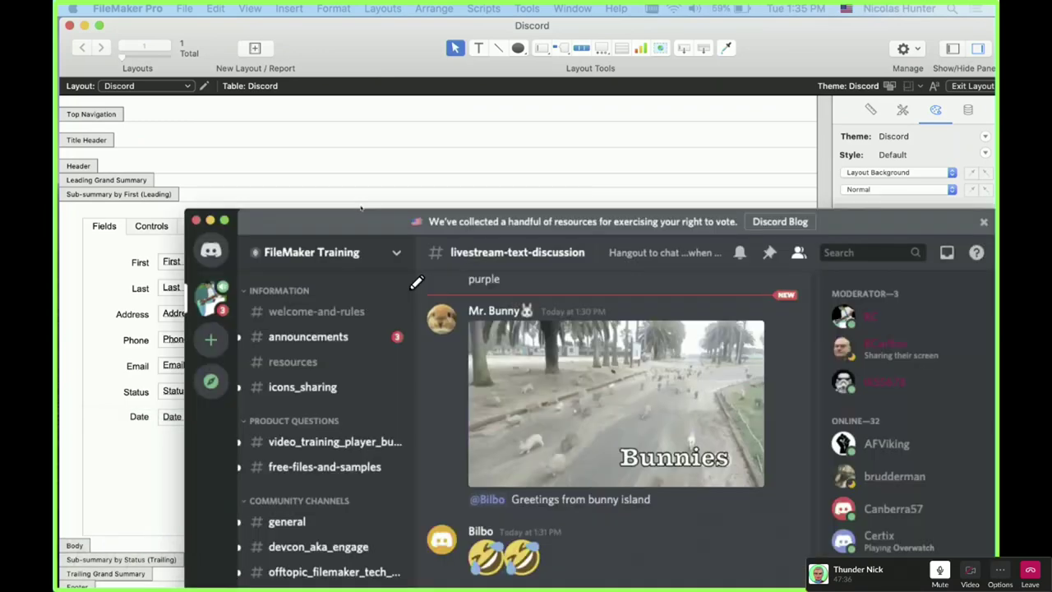
drag(360, 208, 257, 31)
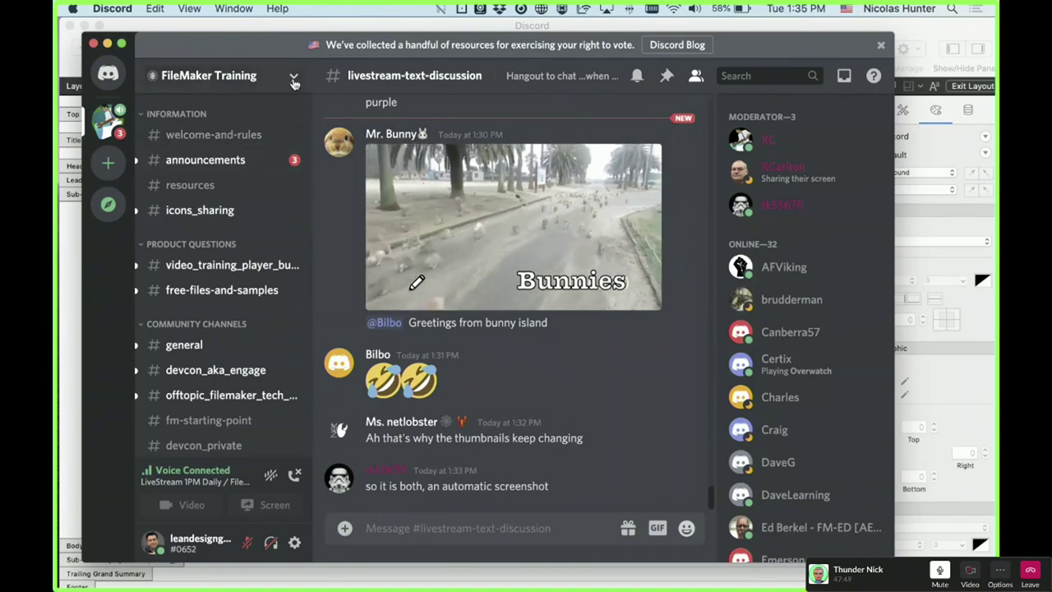
click(295, 545)
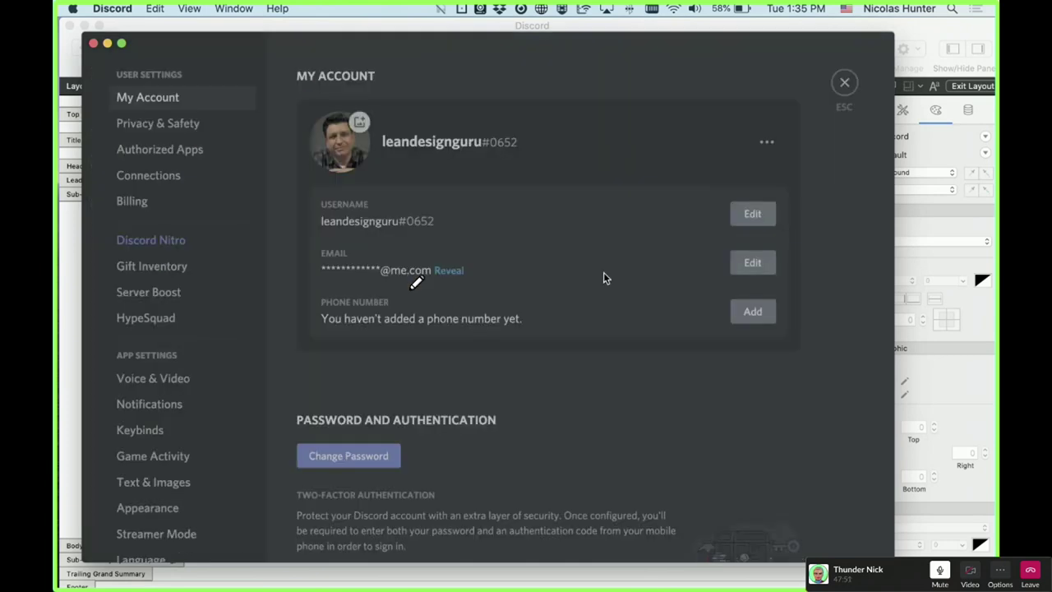
click(752, 214)
- Examine the username field's styling in its focused, selected-text and unfocused states without changing the username
drag(455, 284, 301, 282)
click(348, 245)
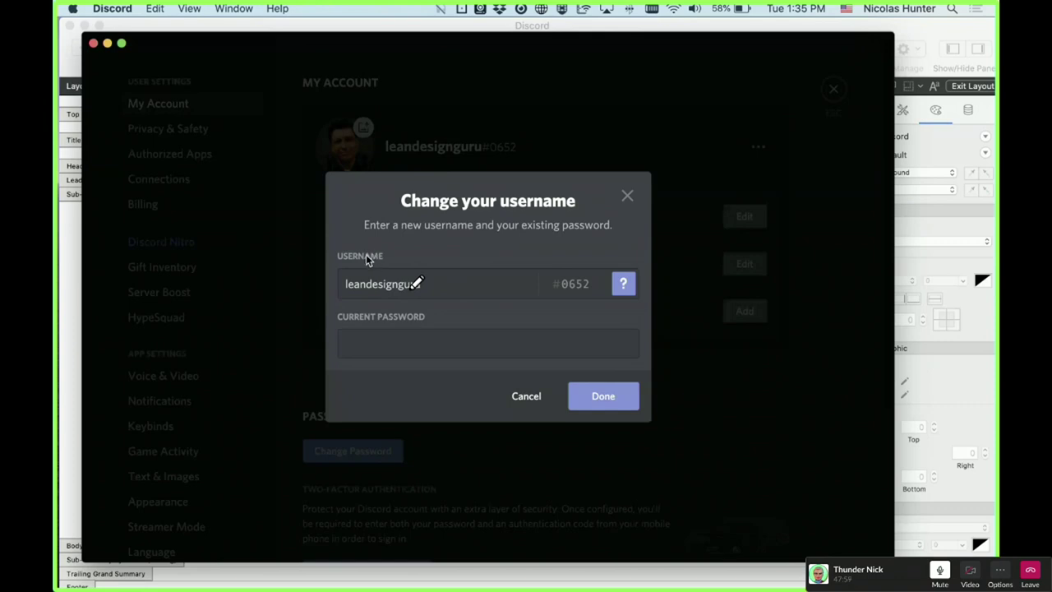
double_click(379, 288)
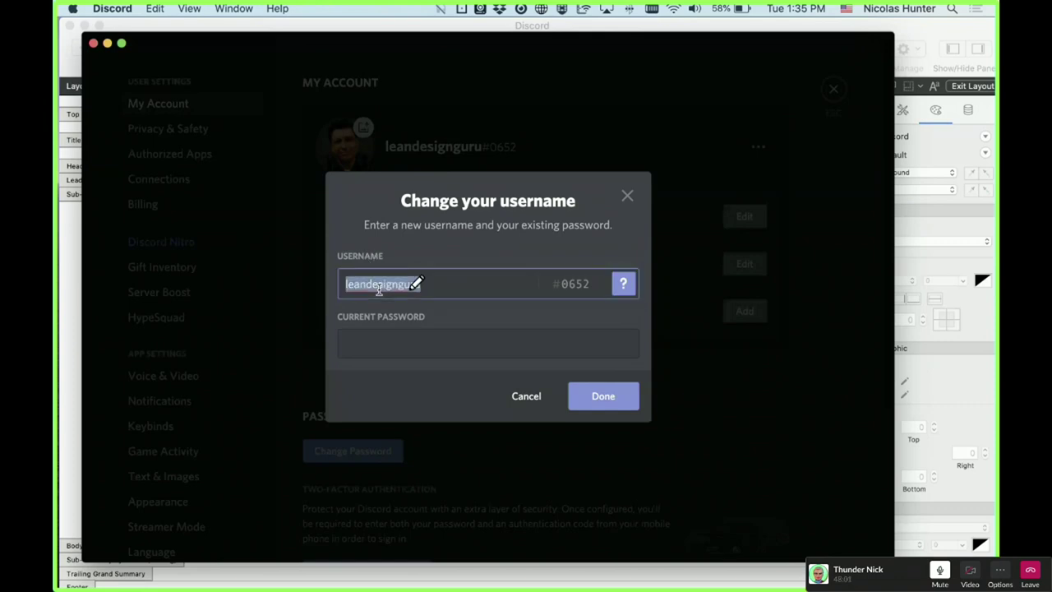
click(446, 284)
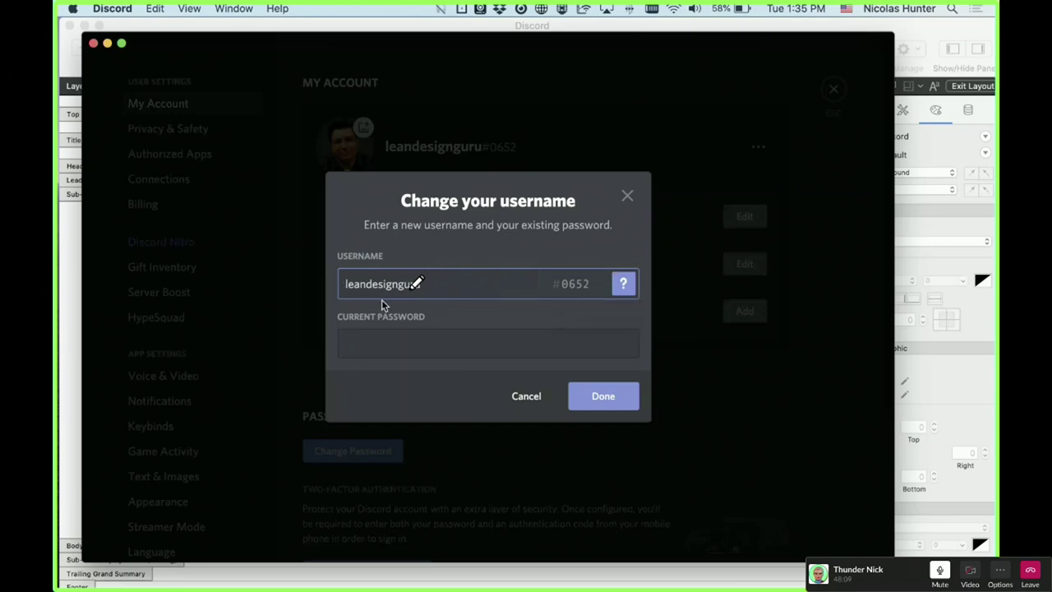
drag(418, 284, 325, 285)
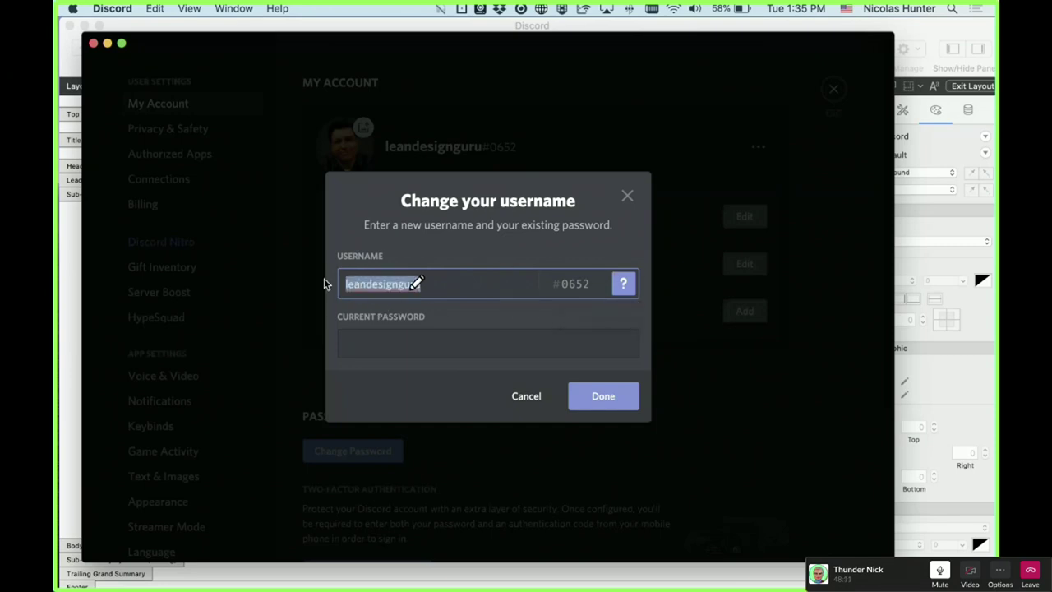
click(403, 268)
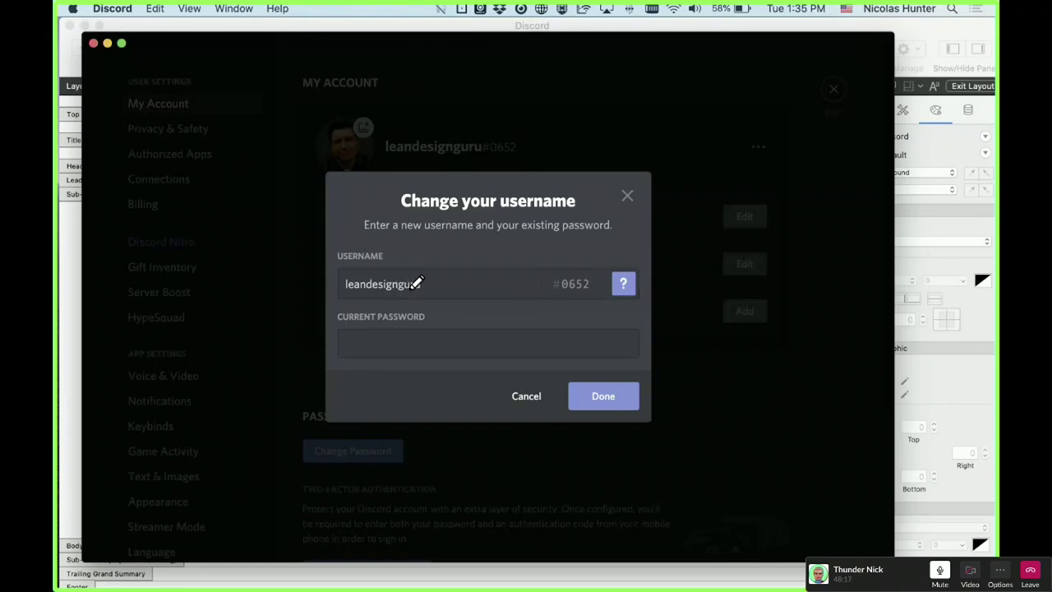
- Bring up the ColorSlurp color picker beside Discord's username change form
click(417, 283)
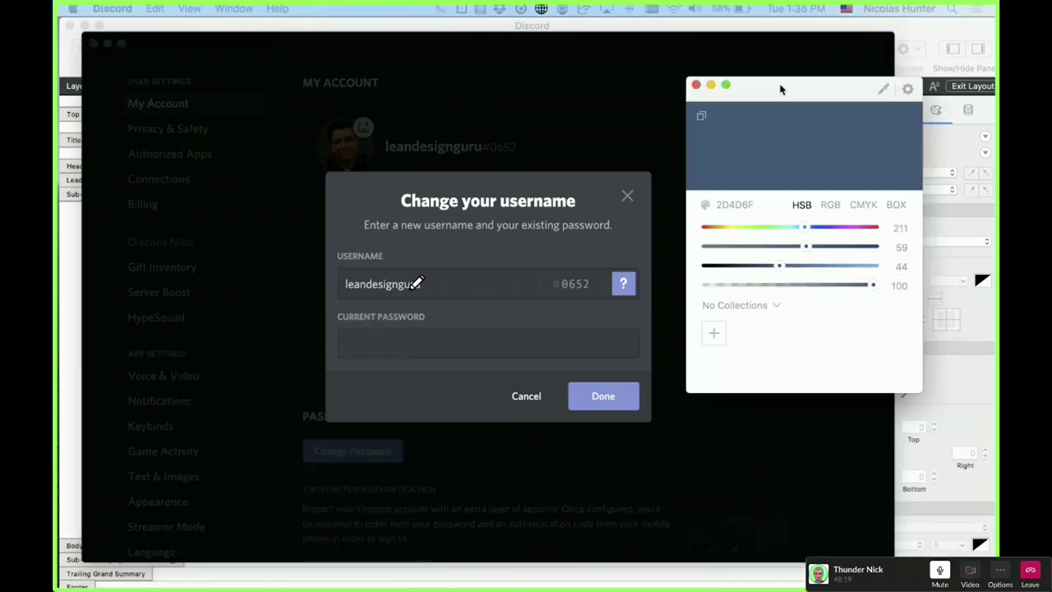
click(781, 89)
click(462, 10)
click(462, 10)
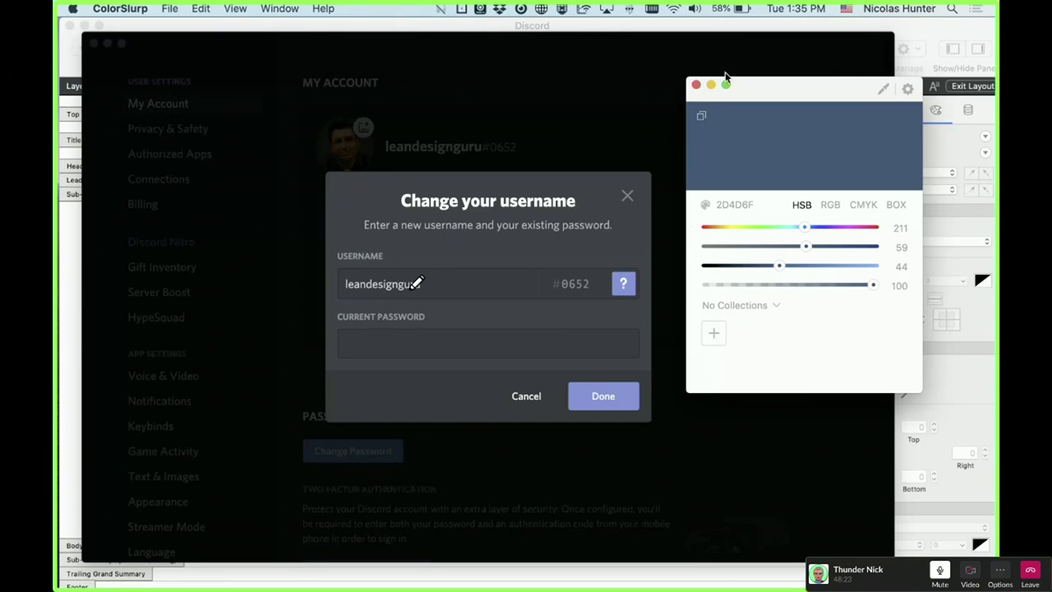
- Look at the color picker's settings window and close it
click(907, 89)
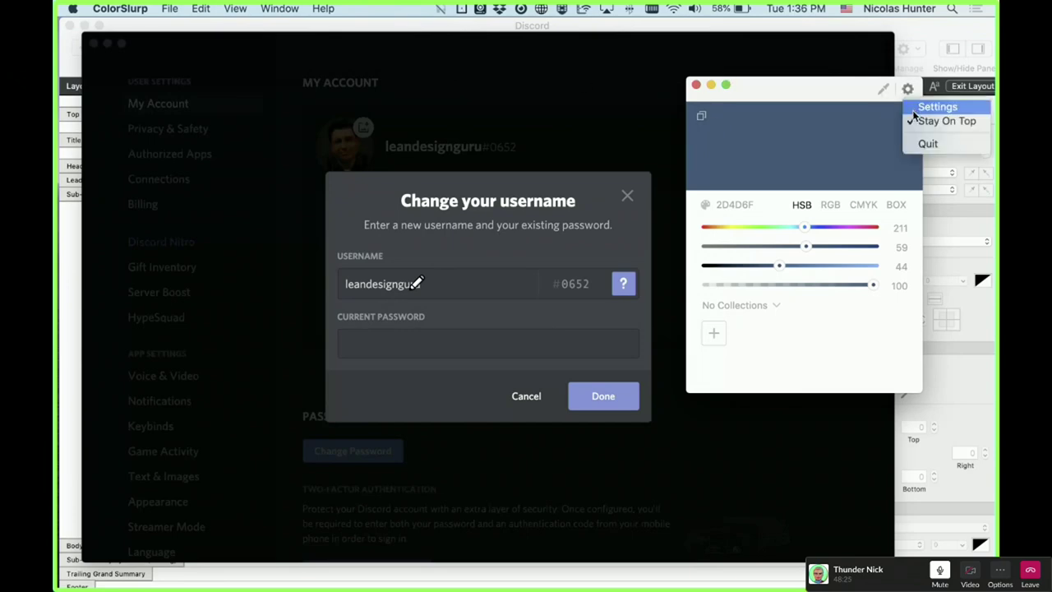
click(929, 107)
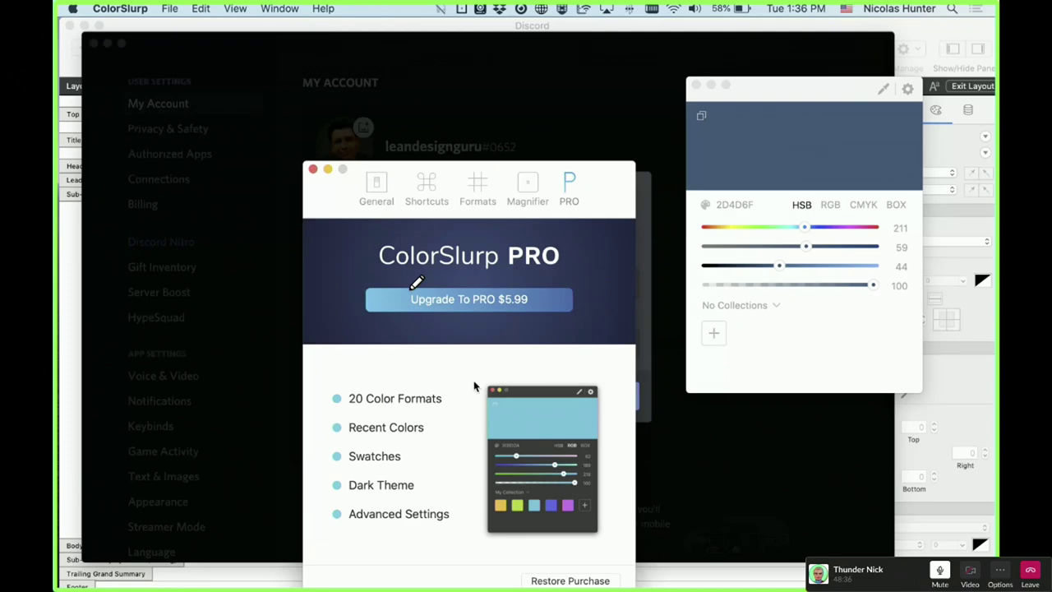
click(312, 168)
- Move the color picker clear of the username form and try to sample the form's background color with the magnifier
drag(835, 106, 869, 49)
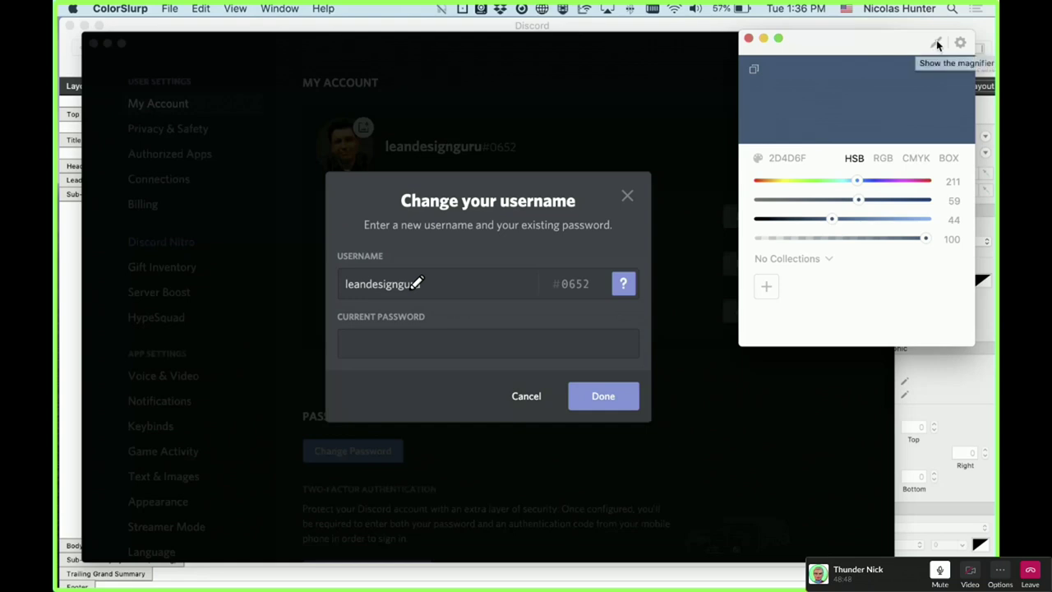
drag(922, 45, 865, 56)
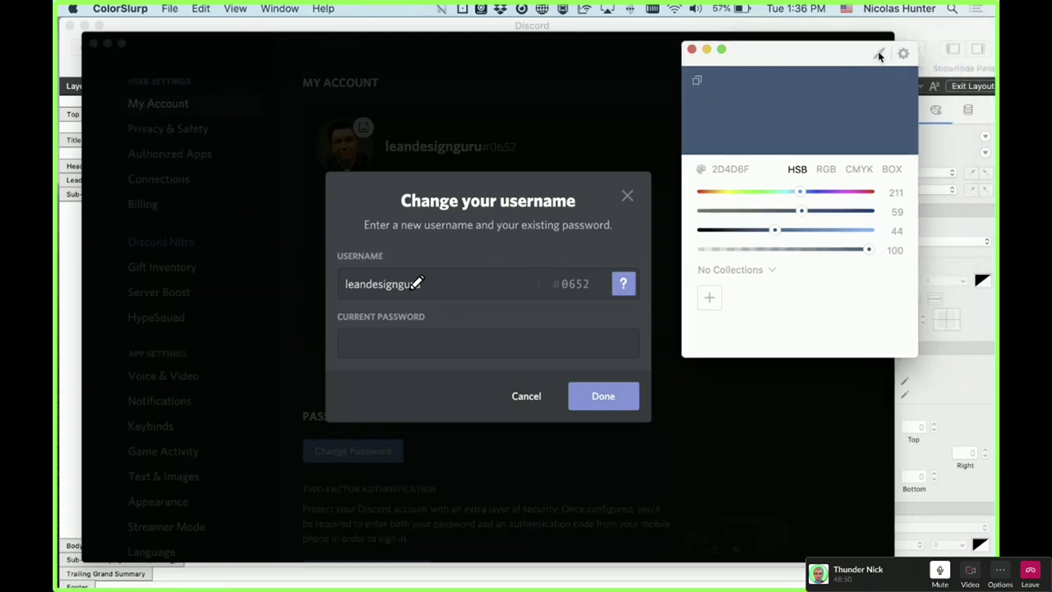
click(879, 52)
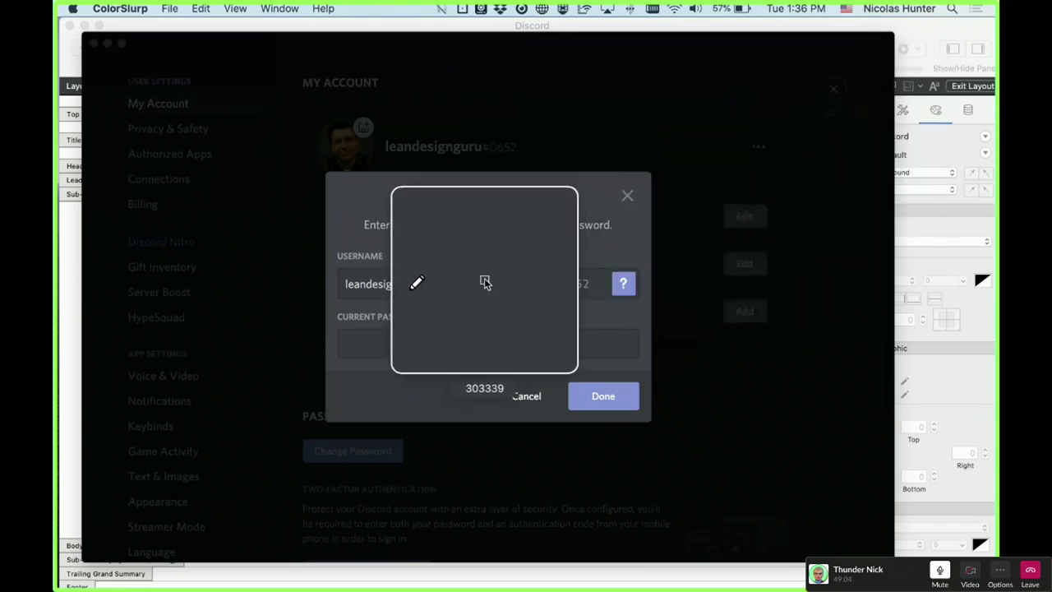
click(514, 247)
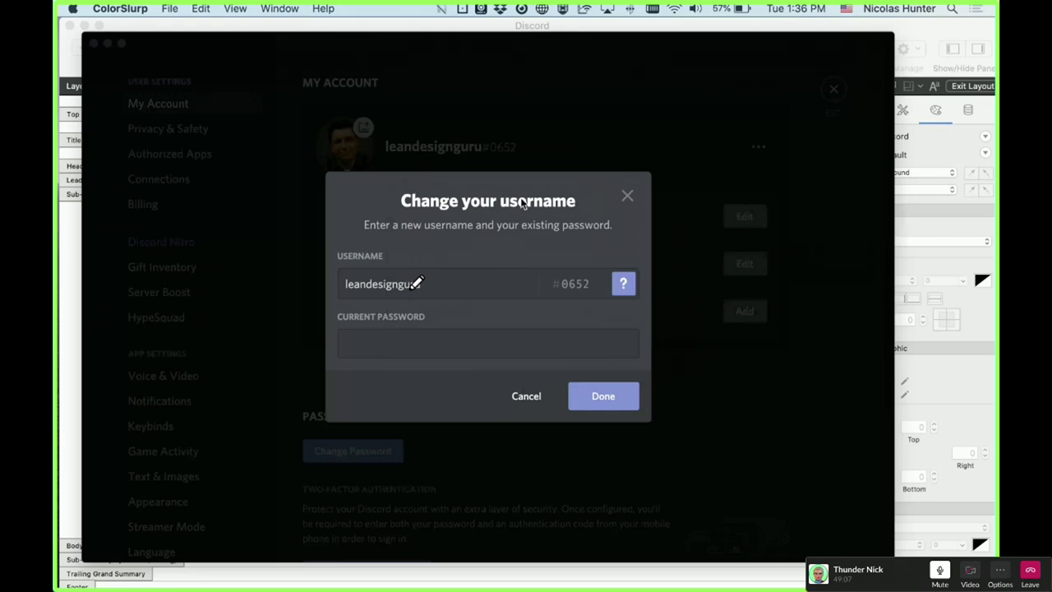
- Close the username form, sample the account page's dark background with ColorSlurp, and copy its hex code 36393F
click(629, 200)
click(628, 199)
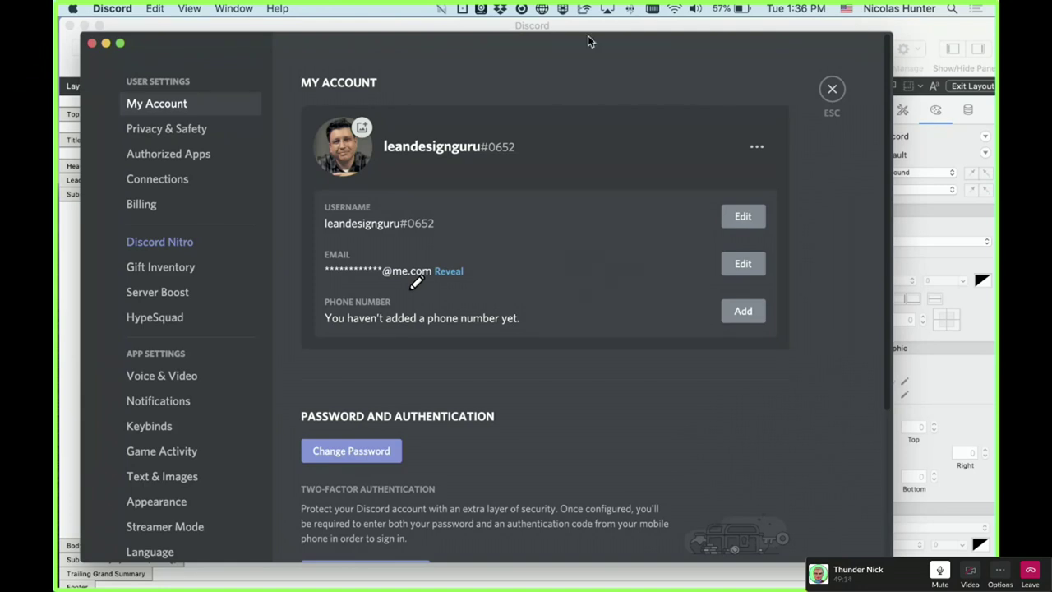
click(472, 12)
click(481, 8)
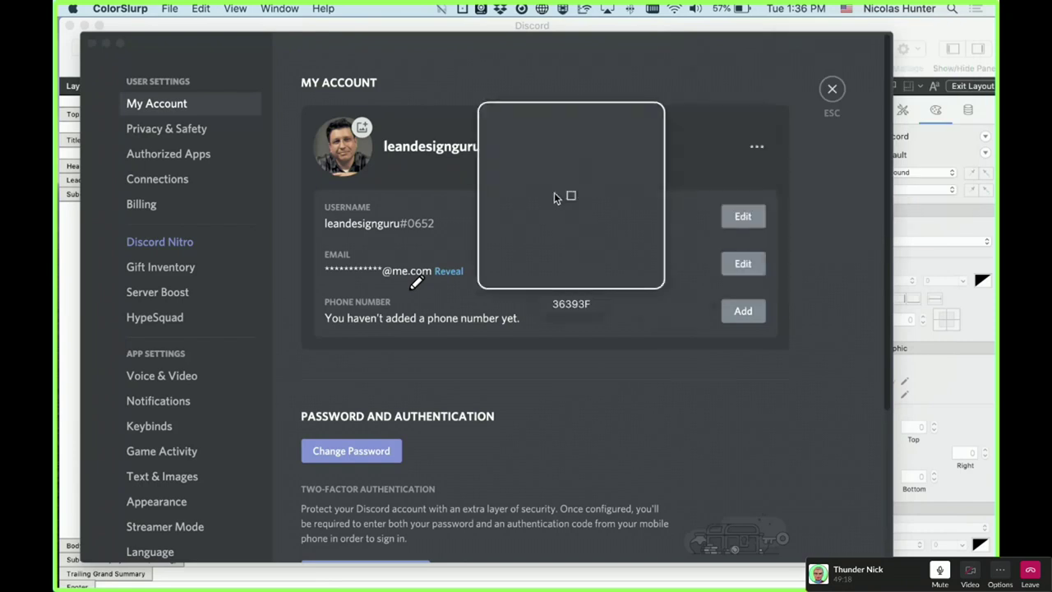
click(556, 72)
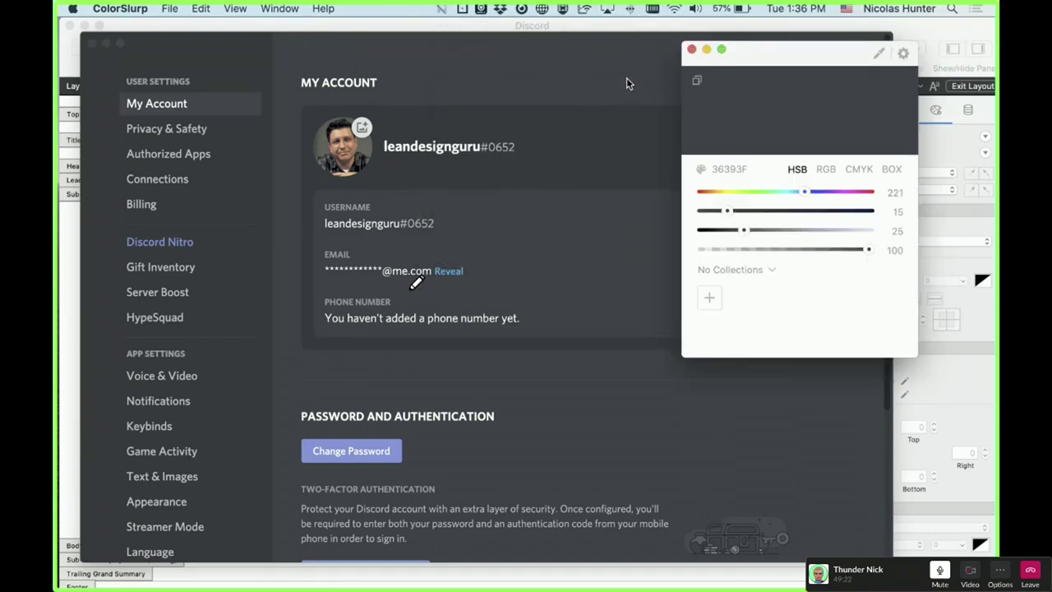
double_click(726, 168)
drag(714, 171, 742, 170)
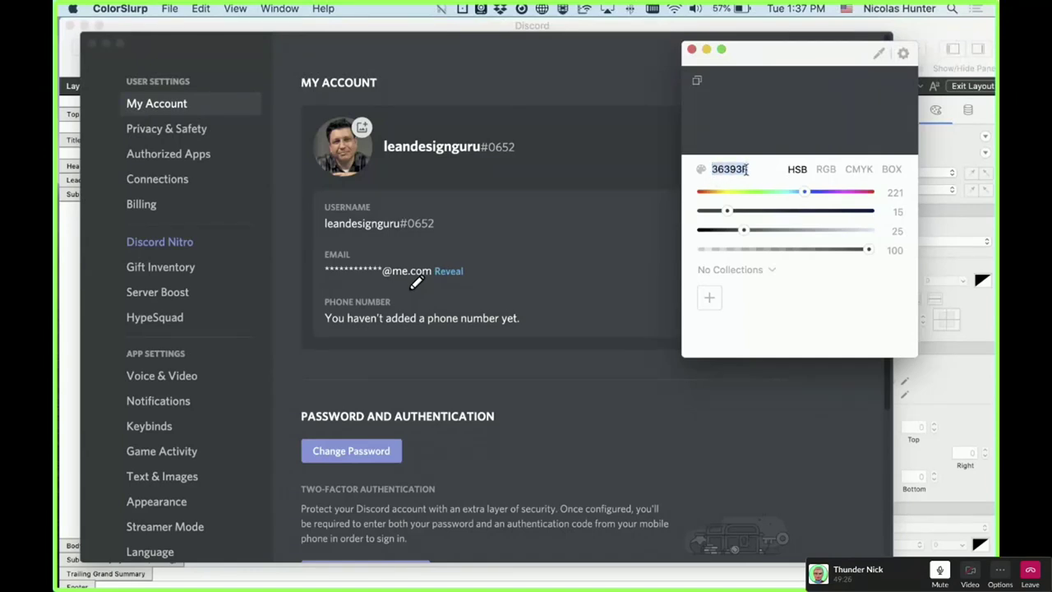
key(super+c)
- Switch to FileMaker and set the Body part's solid fill color to the copied hex value 36393F
click(942, 146)
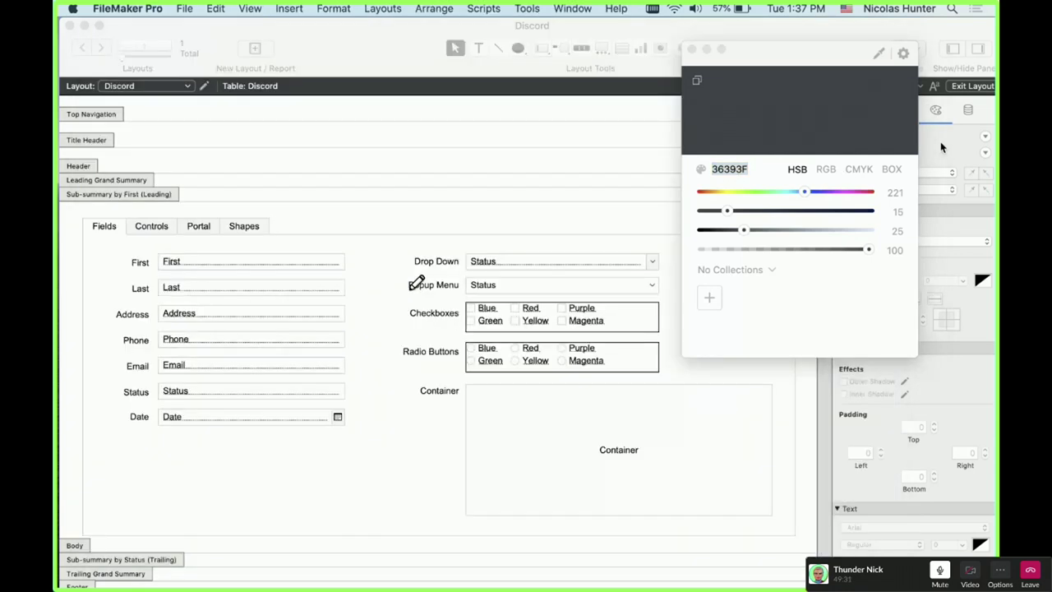
click(74, 546)
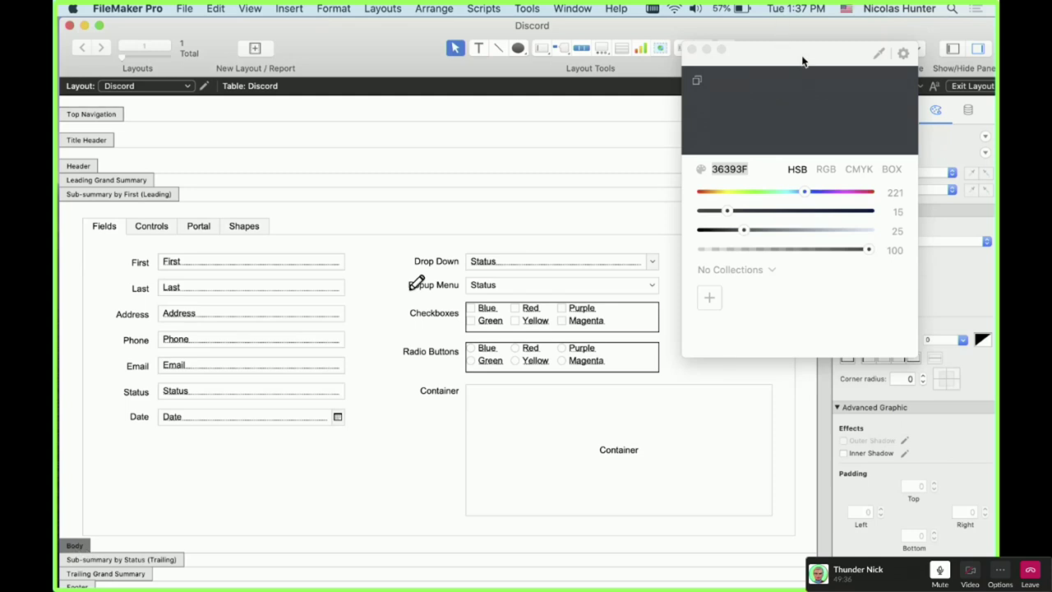
key(Escape)
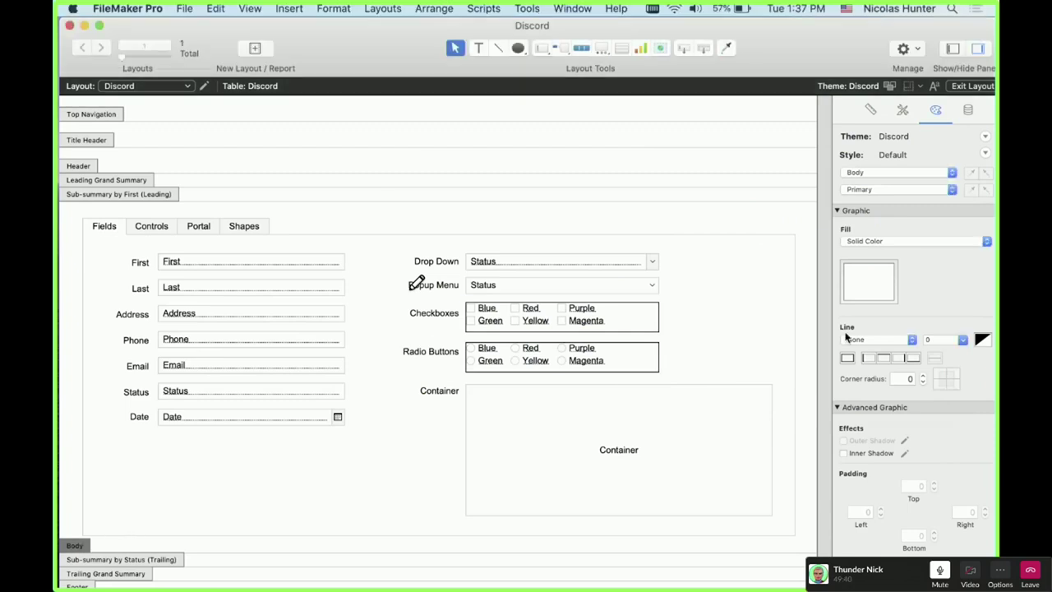
click(884, 296)
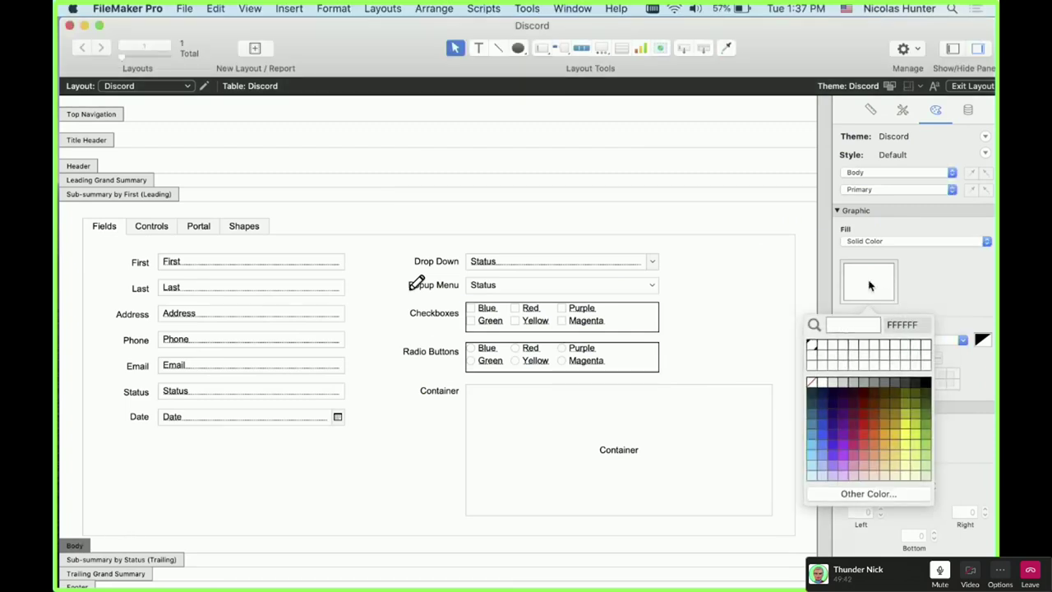
click(950, 279)
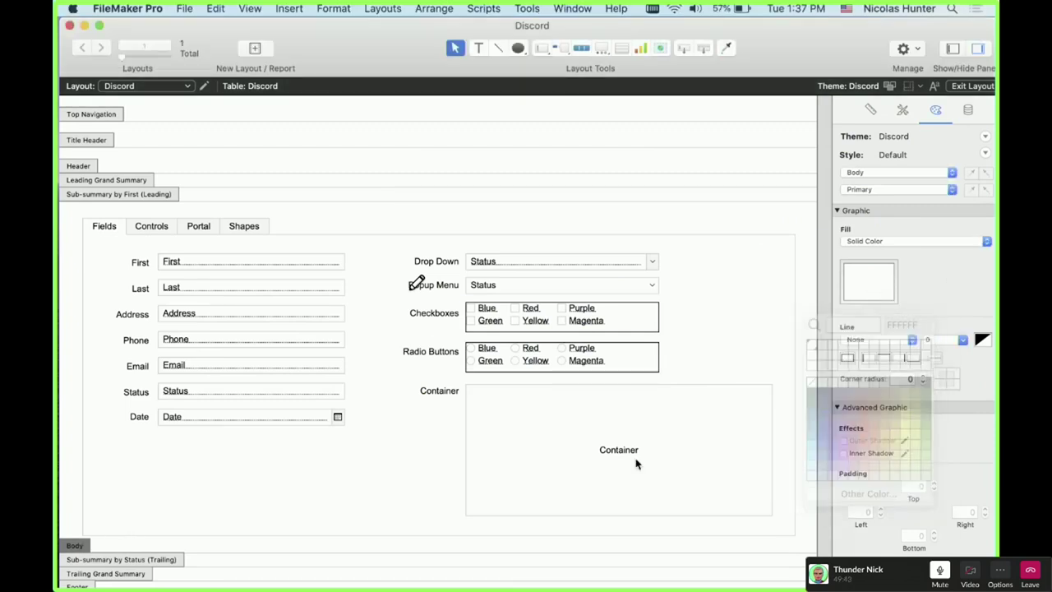
click(886, 301)
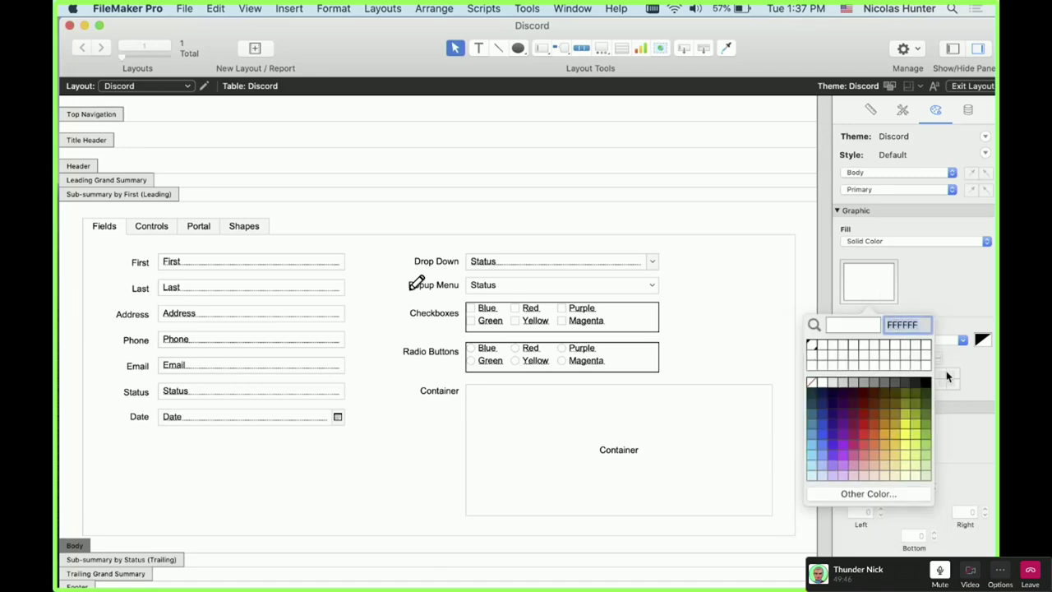
key(super+v)
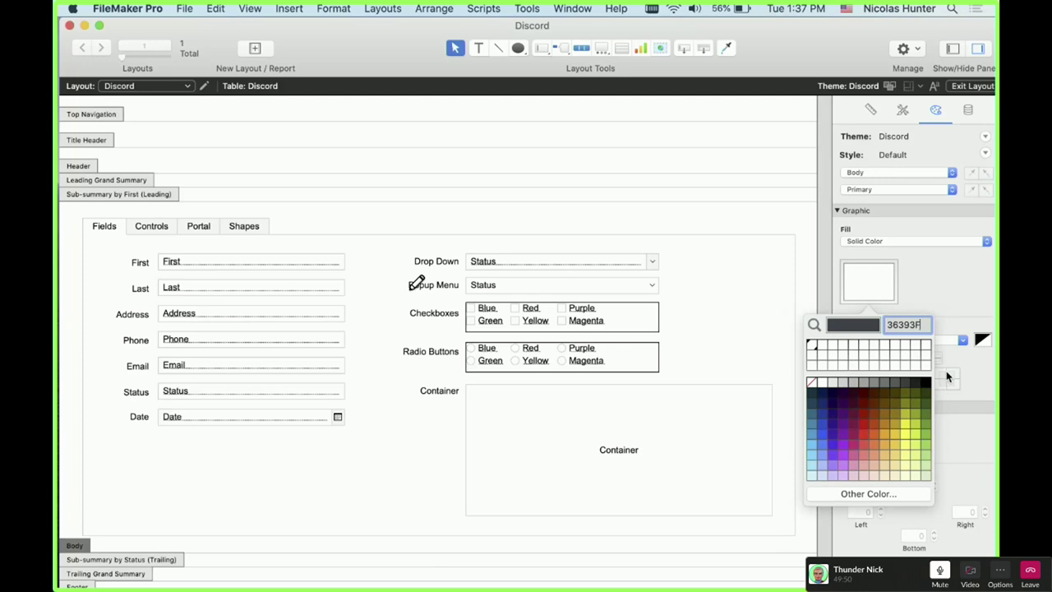
key(Return)
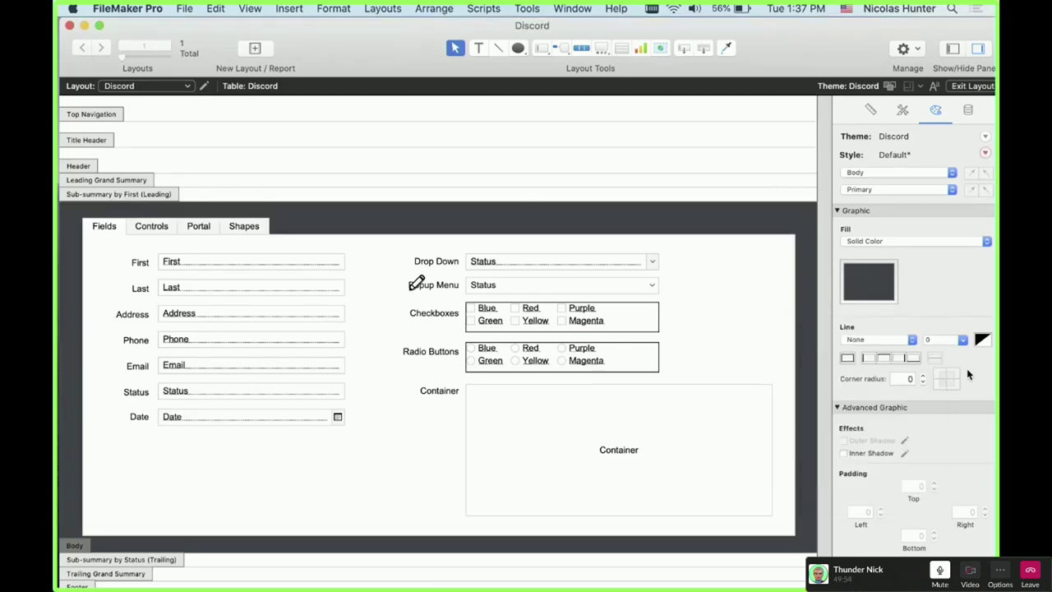
- Move the tab control off the layout's edge and place the First field with its label directly on the dark body
click(104, 233)
drag(104, 231, 732, 210)
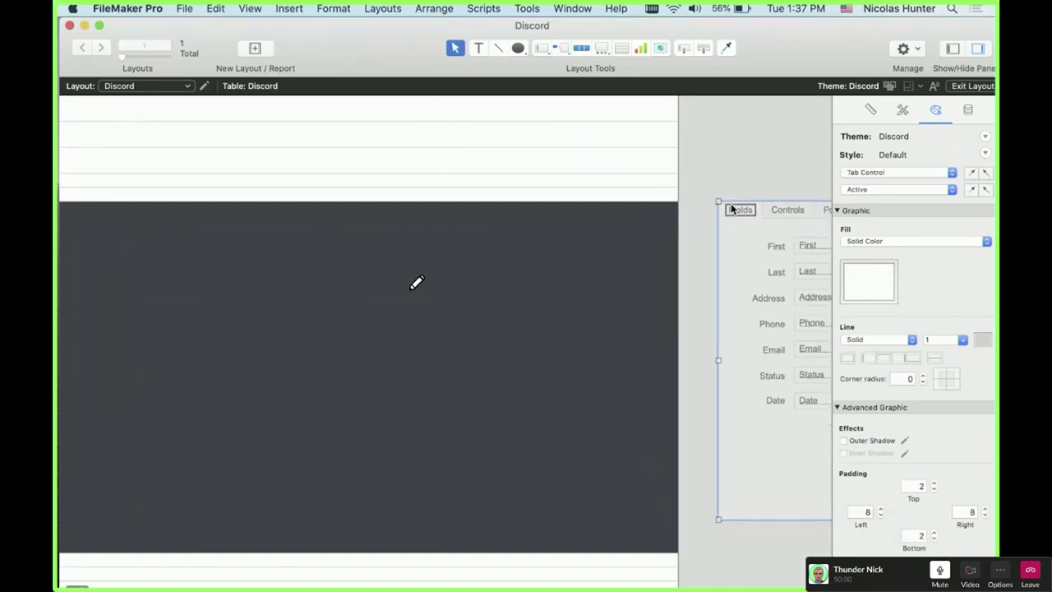
scroll(731, 205, right, 5)
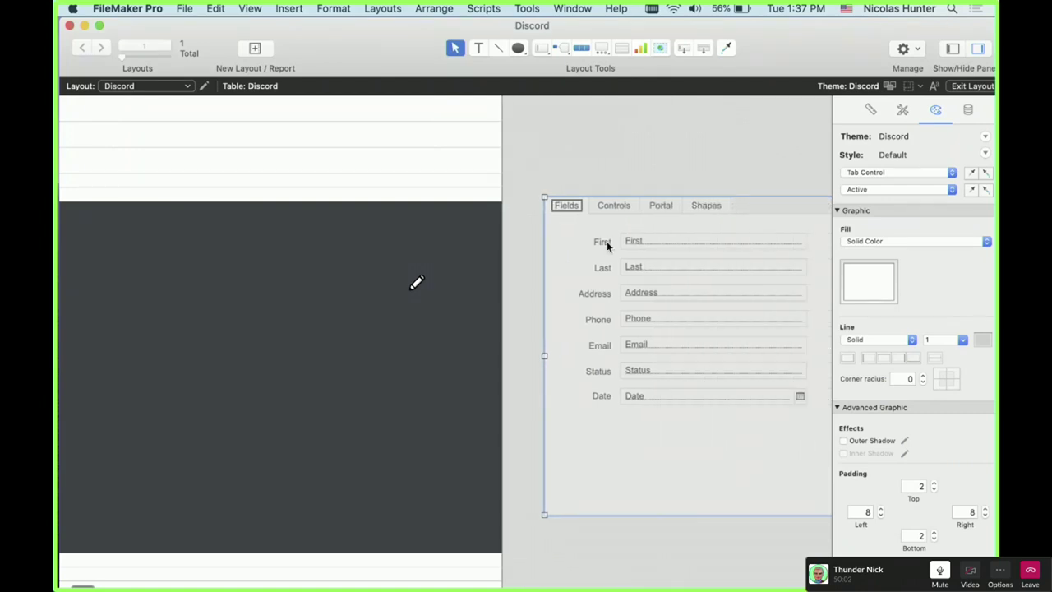
drag(530, 237, 255, 261)
click(229, 288)
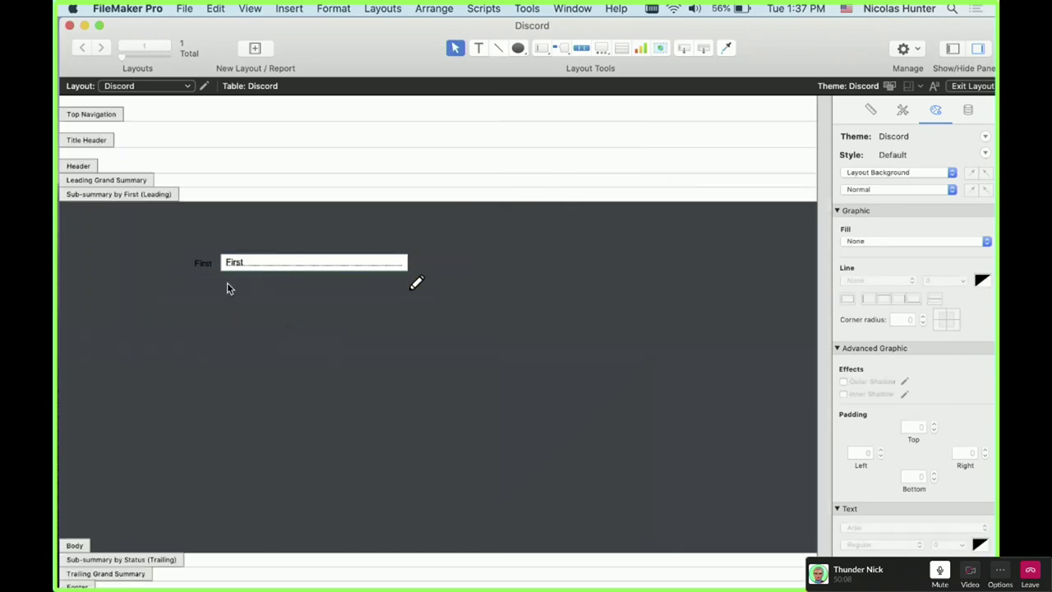
click(202, 266)
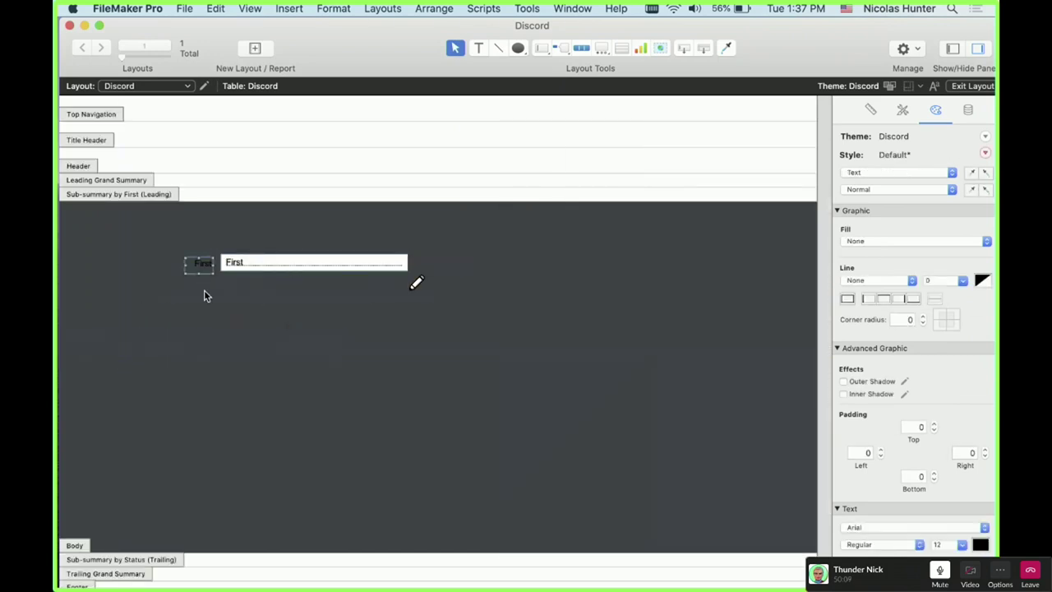
shift+click(239, 265)
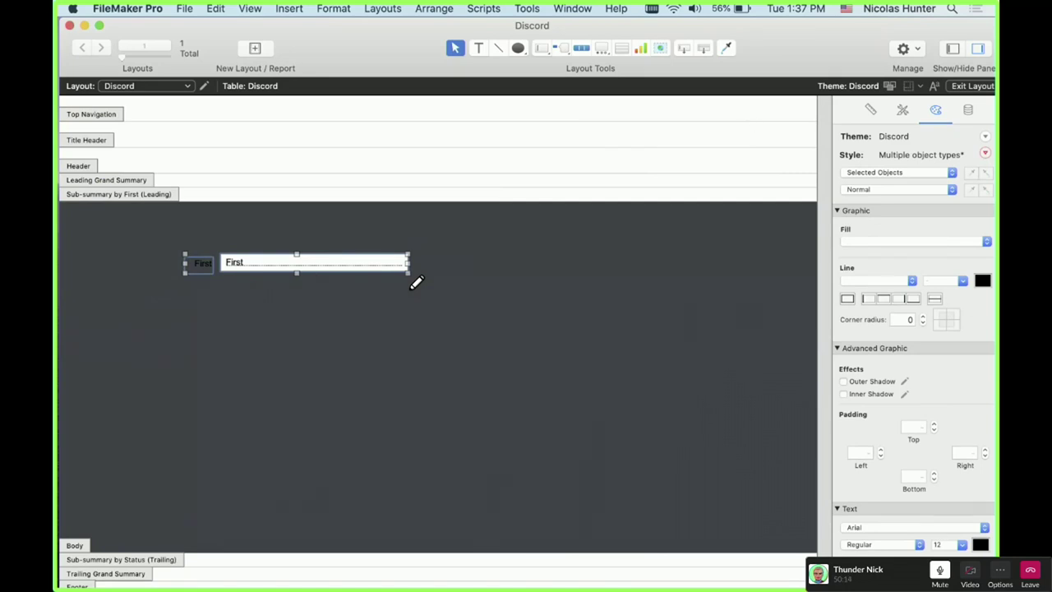
- Switch to Discord, reopen the username change form, and sample the Username caption's gray text color 8E9297 with ColorSlurp
key(super+Tab)
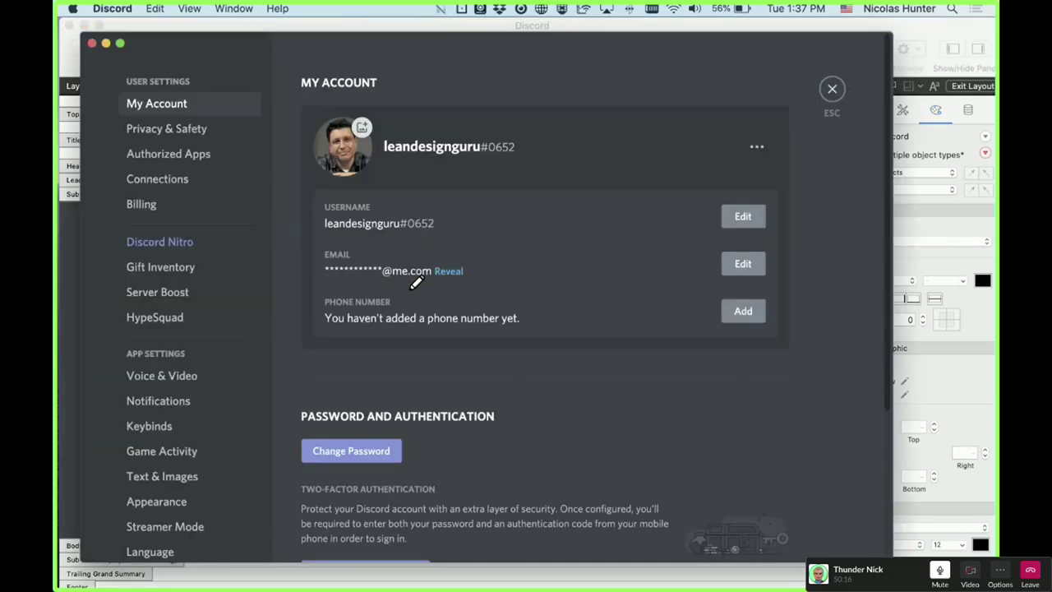
click(416, 282)
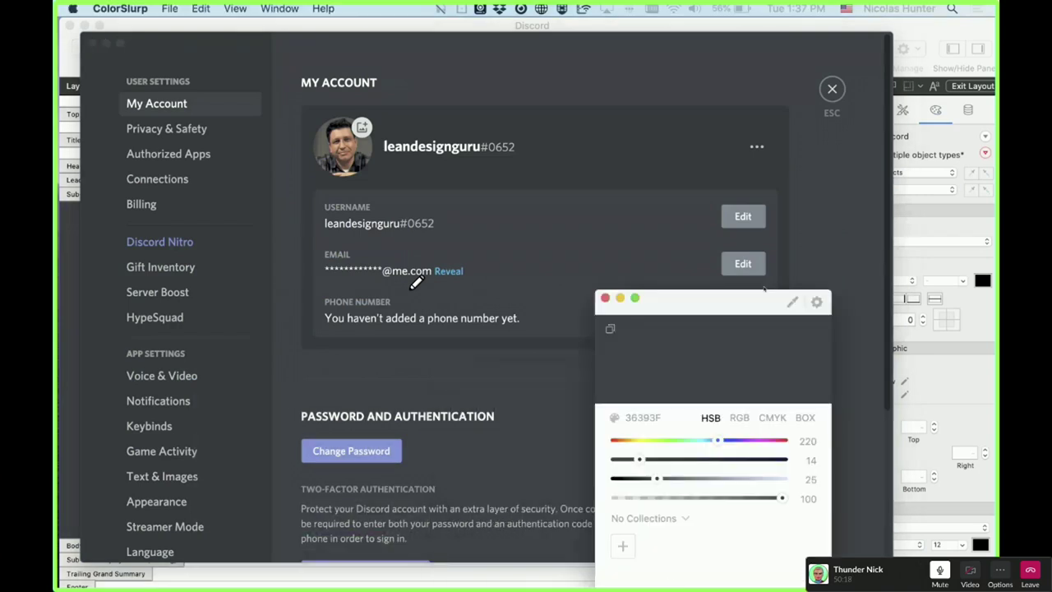
click(734, 220)
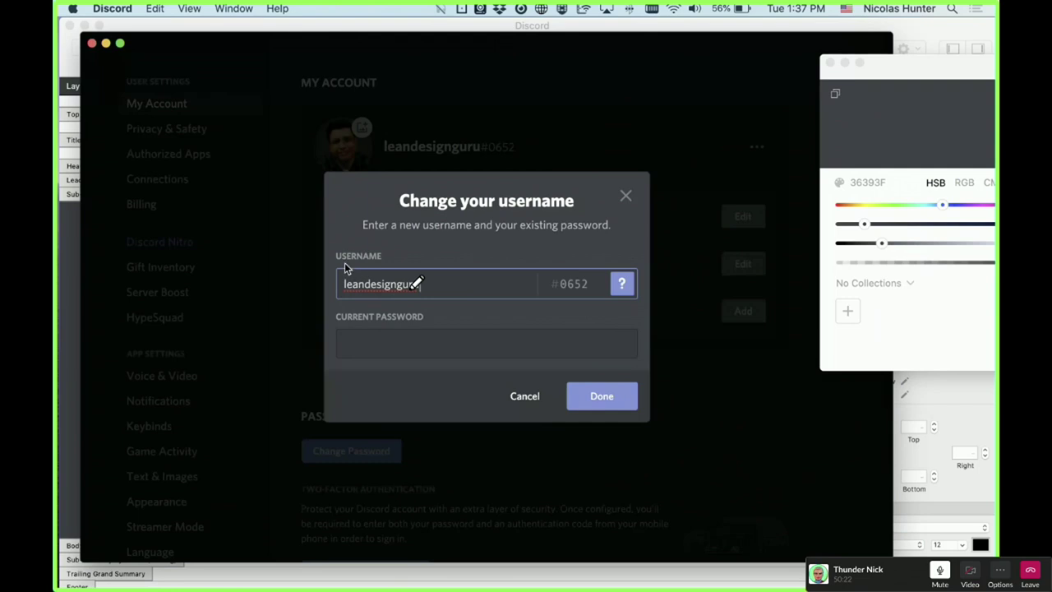
click(907, 76)
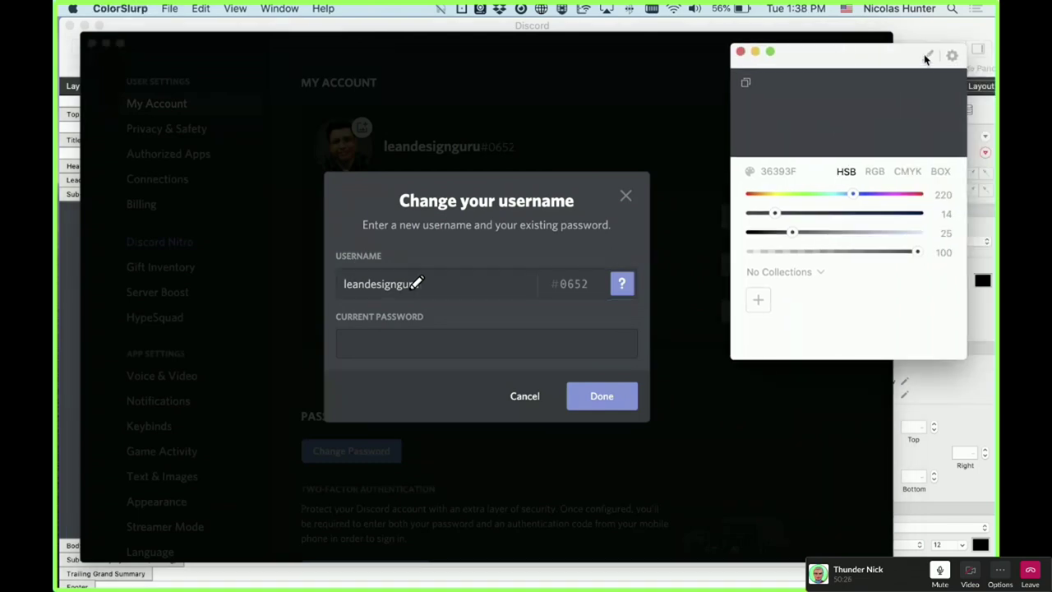
click(928, 51)
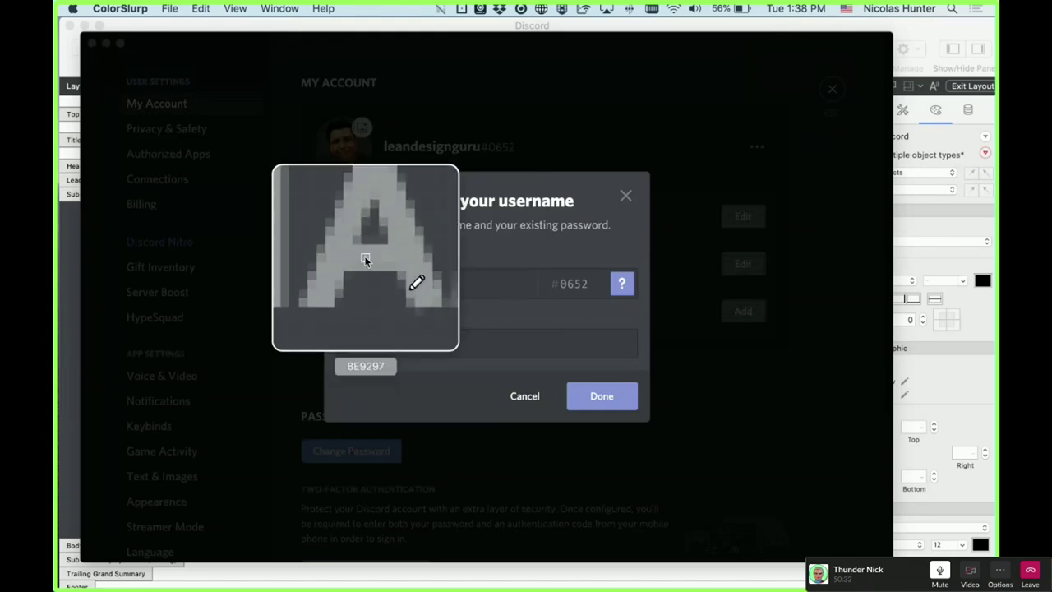
click(364, 259)
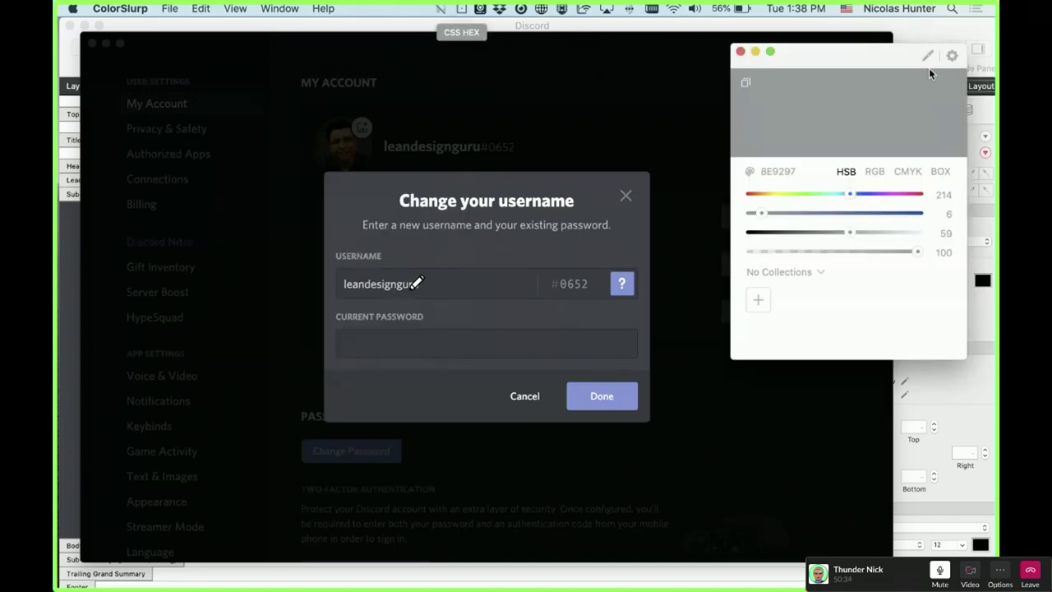
drag(863, 52, 1020, 247)
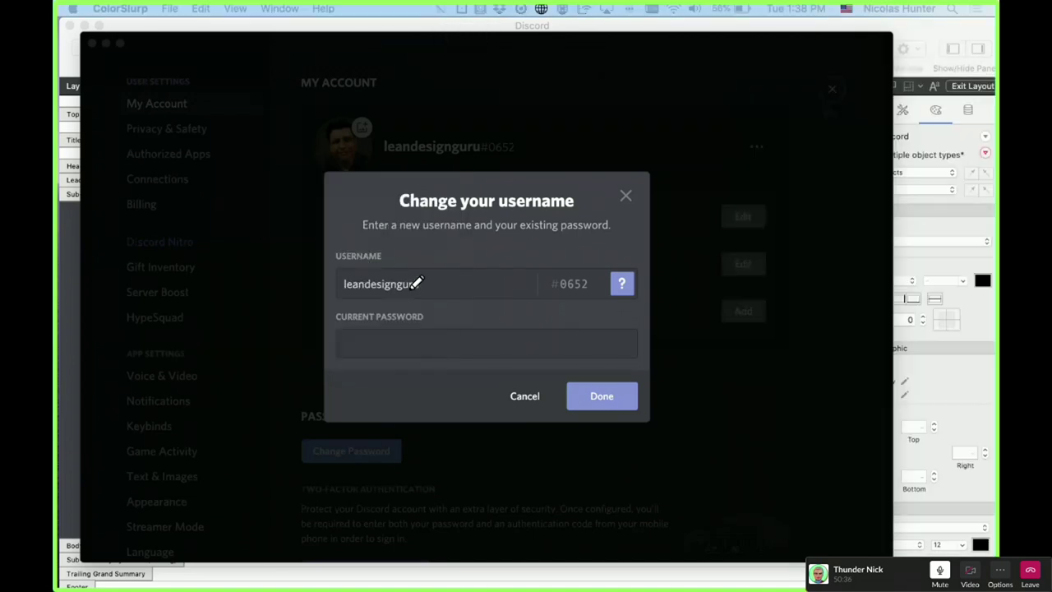
- Switch to FileMaker and set the First label's text color to the sampled gray 8E9297
click(958, 147)
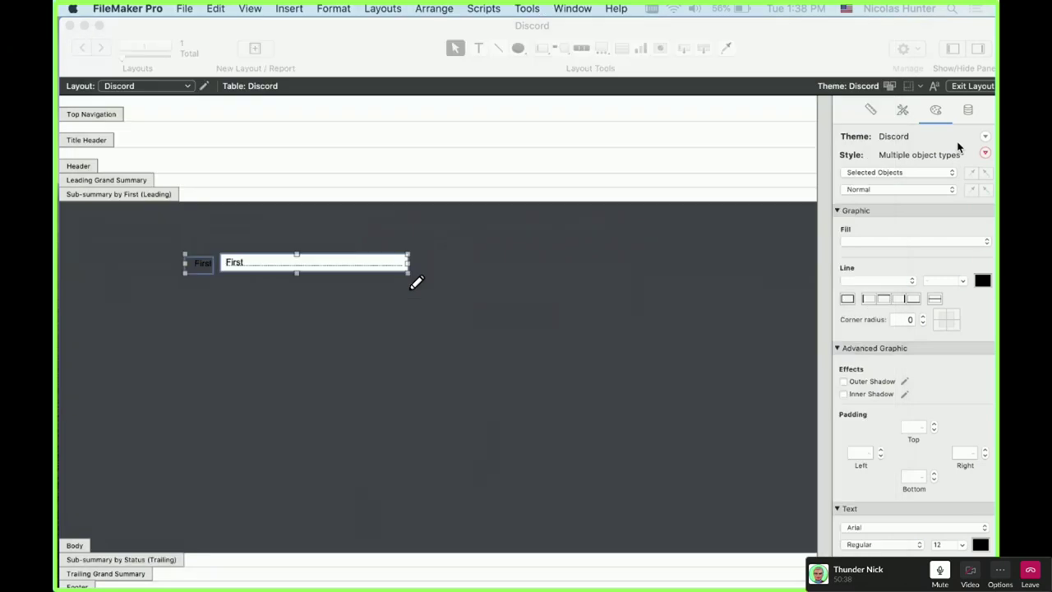
click(202, 270)
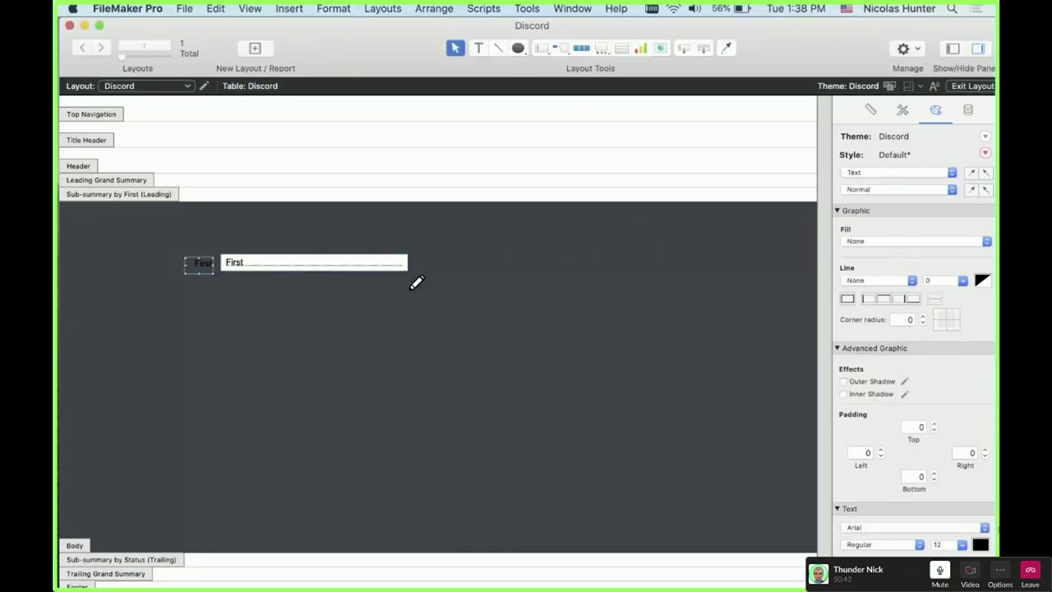
click(981, 545)
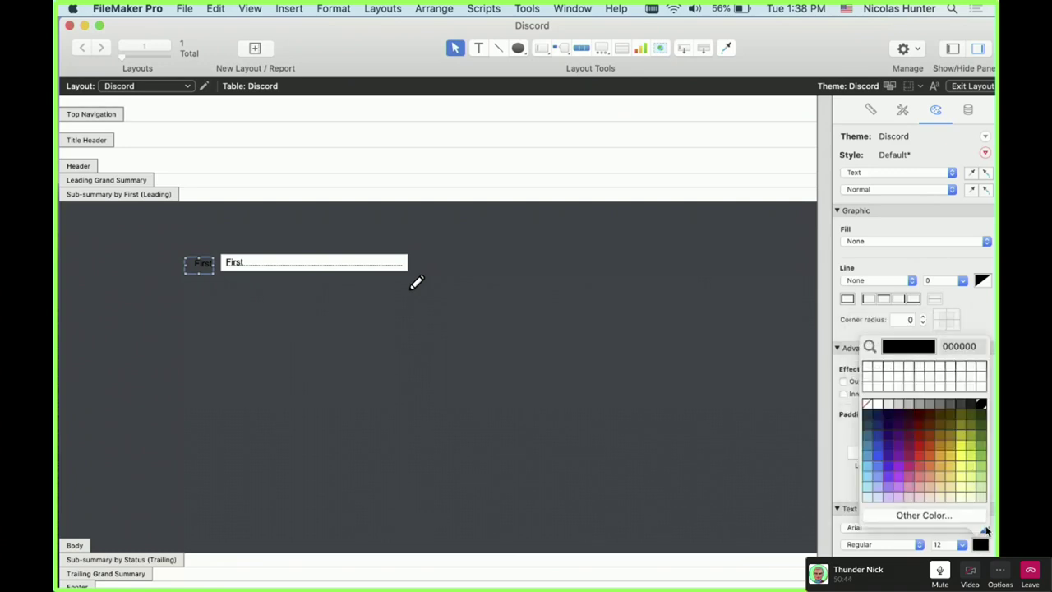
click(965, 344)
key(super+v)
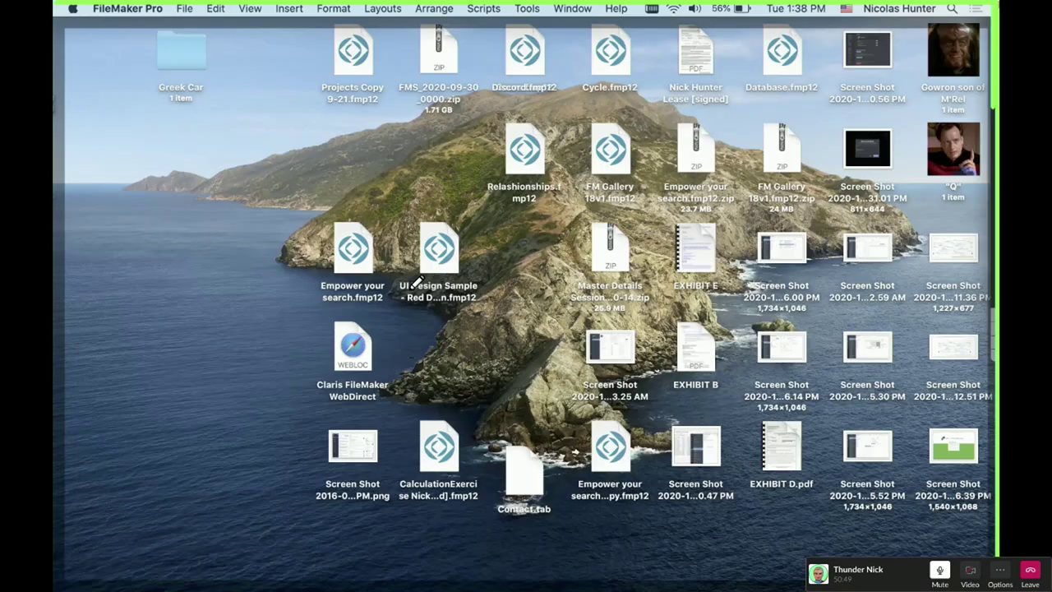
click(728, 468)
click(209, 297)
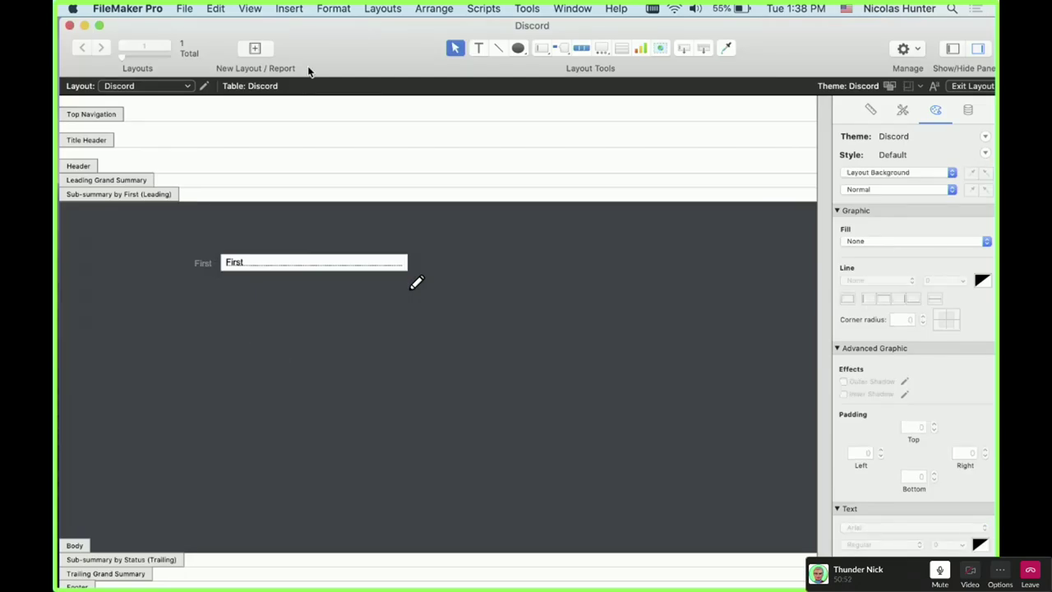
- Move the Discord window with the username form toward the screen's edge and return to the FileMaker layout
drag(316, 35, 580, 34)
click(291, 47)
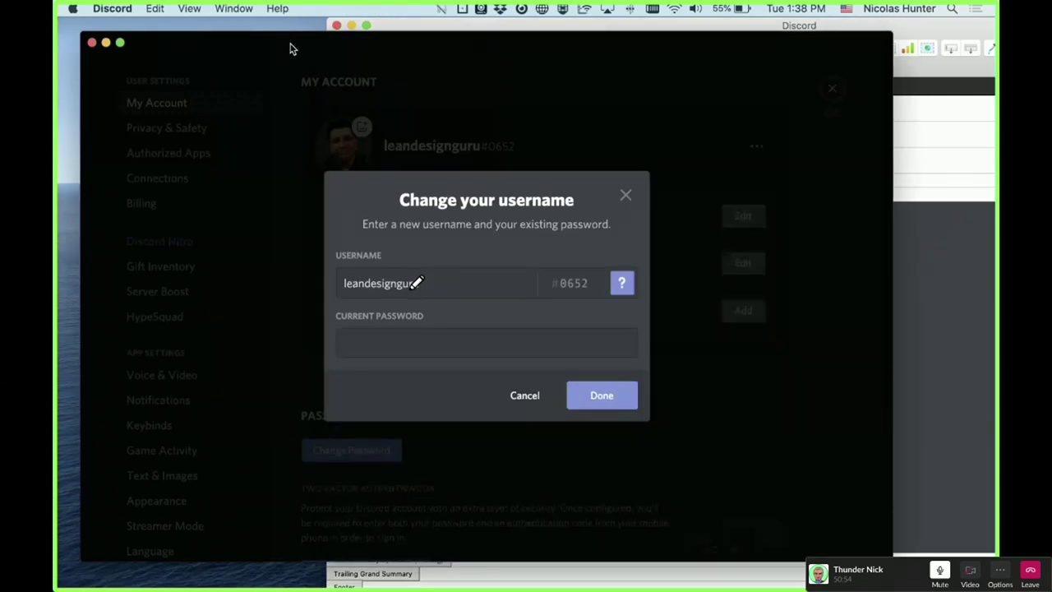
drag(291, 47, 64, 40)
drag(505, 56, 510, 57)
double_click(521, 27)
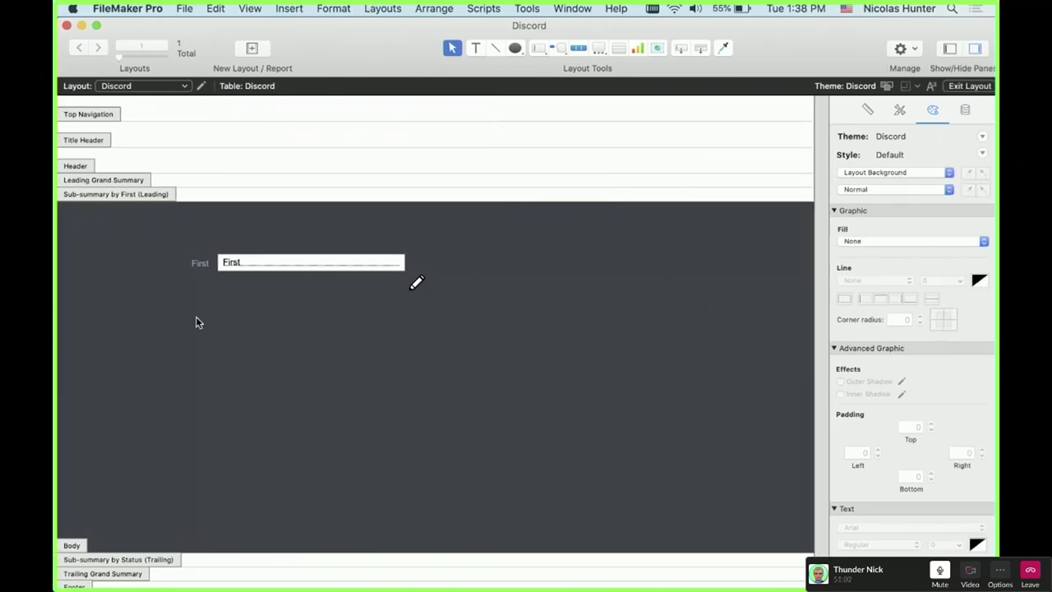
- Save the Body part's changed formatting to its current Default style
click(71, 545)
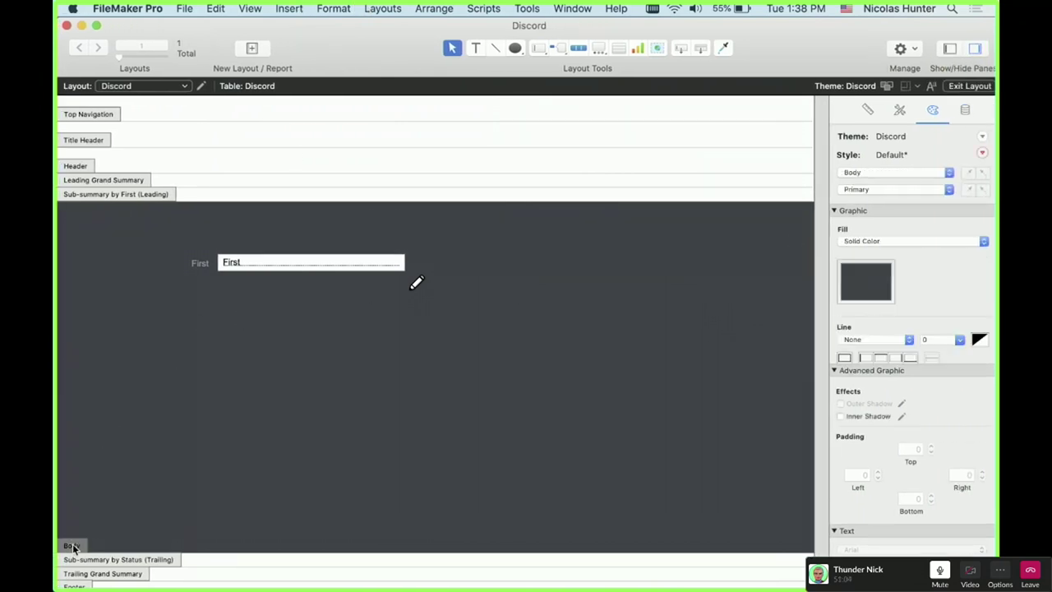
click(983, 154)
click(980, 168)
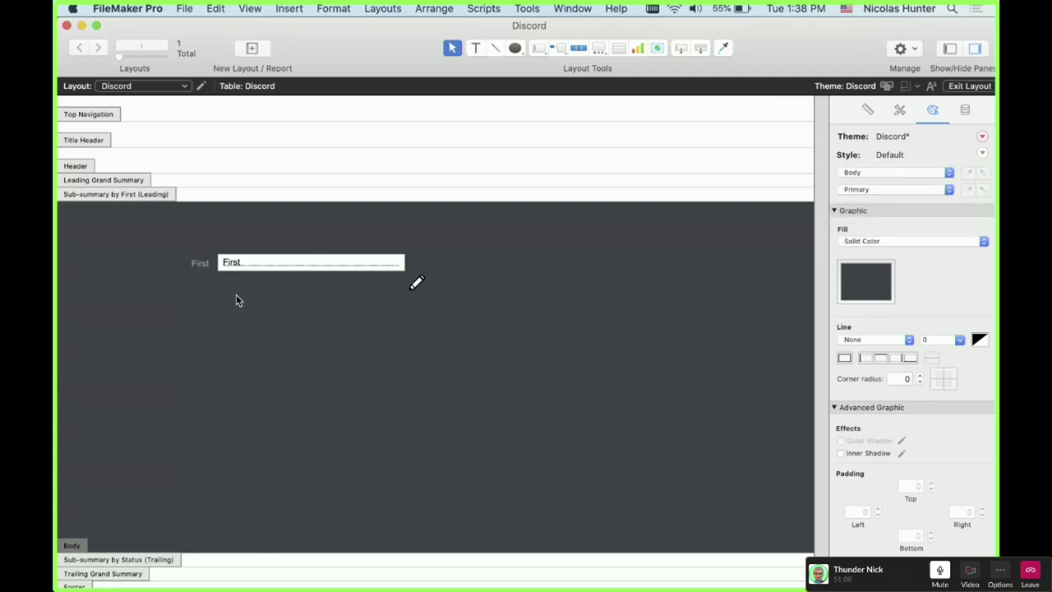
- Set the First label's font to Helvetica Neue and compare it with Discord's Username caption
click(201, 264)
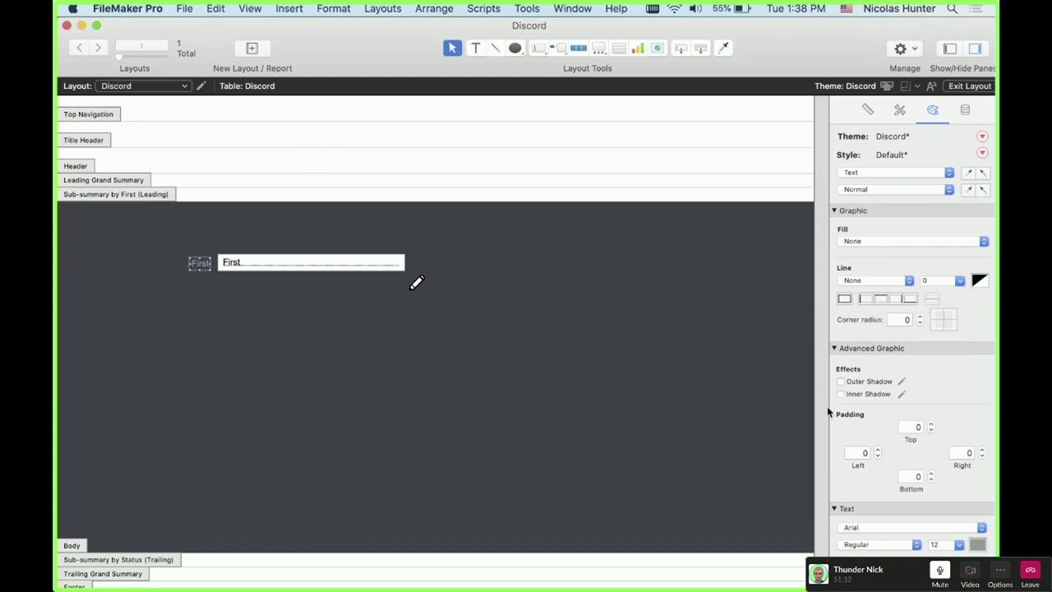
click(883, 528)
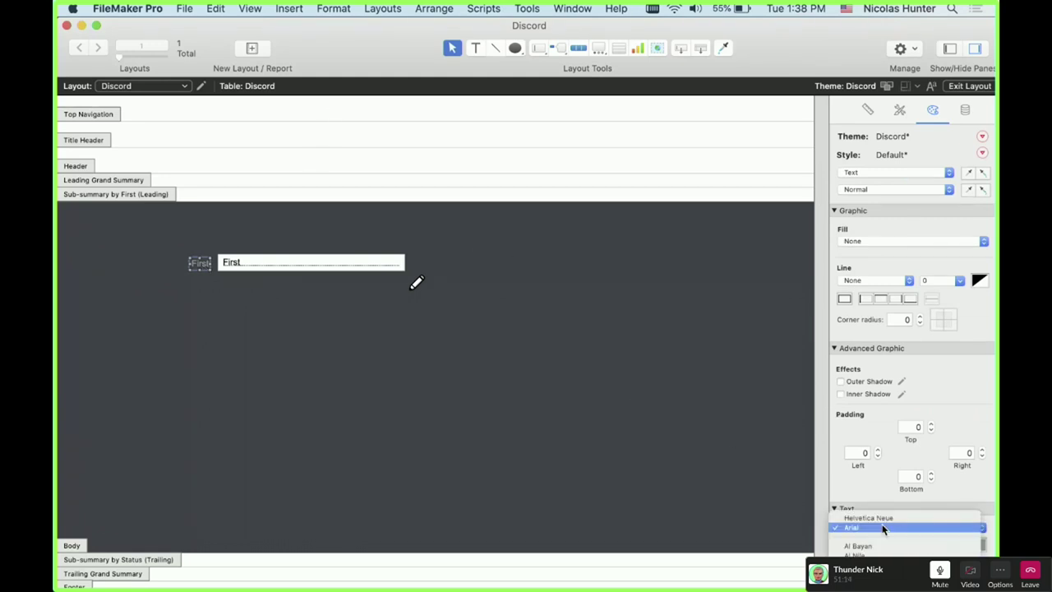
click(889, 519)
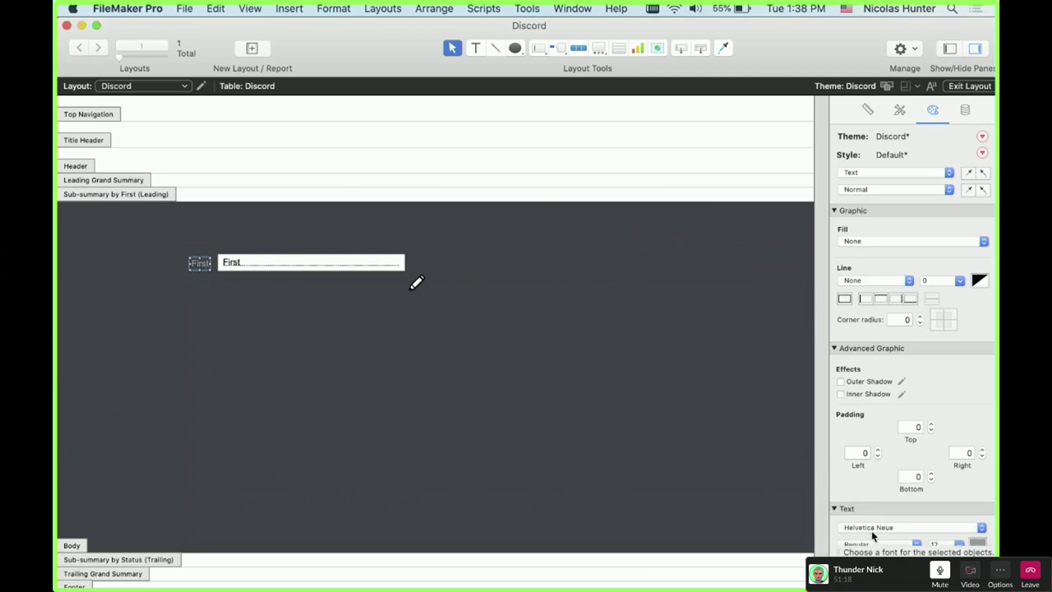
scroll(484, 223, down, 3)
drag(383, 57, 518, 62)
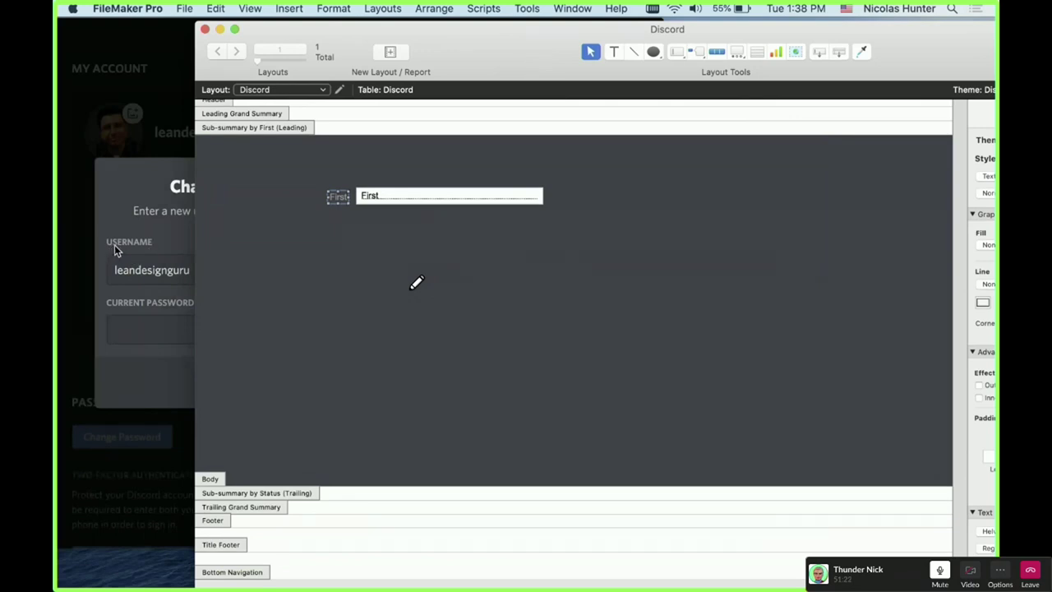
drag(469, 72, 325, 32)
- Change the First label's font weight to Medium
click(875, 529)
click(833, 455)
scroll(731, 501, down, 3)
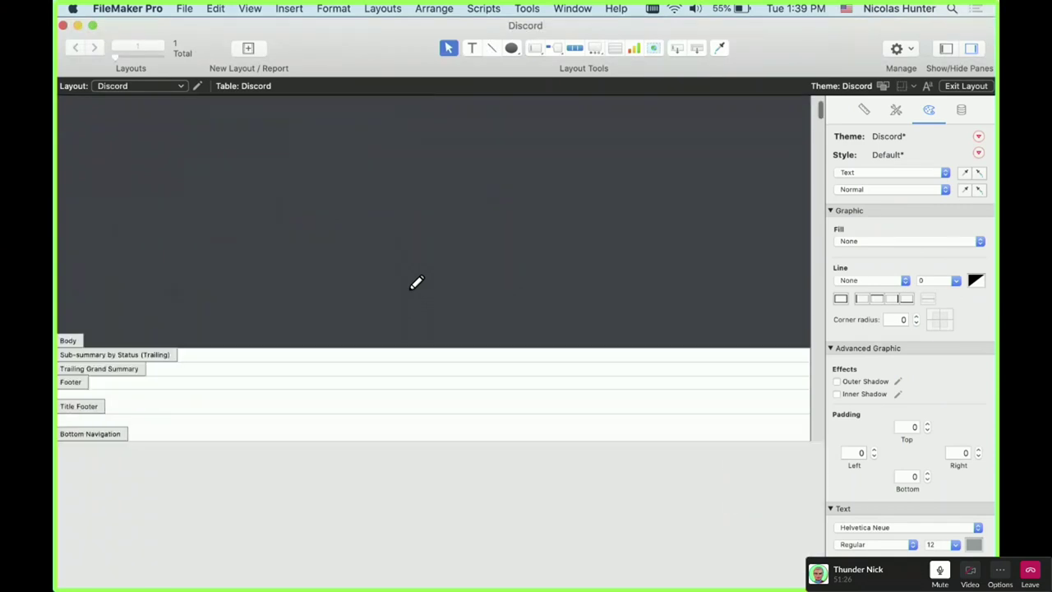
click(837, 546)
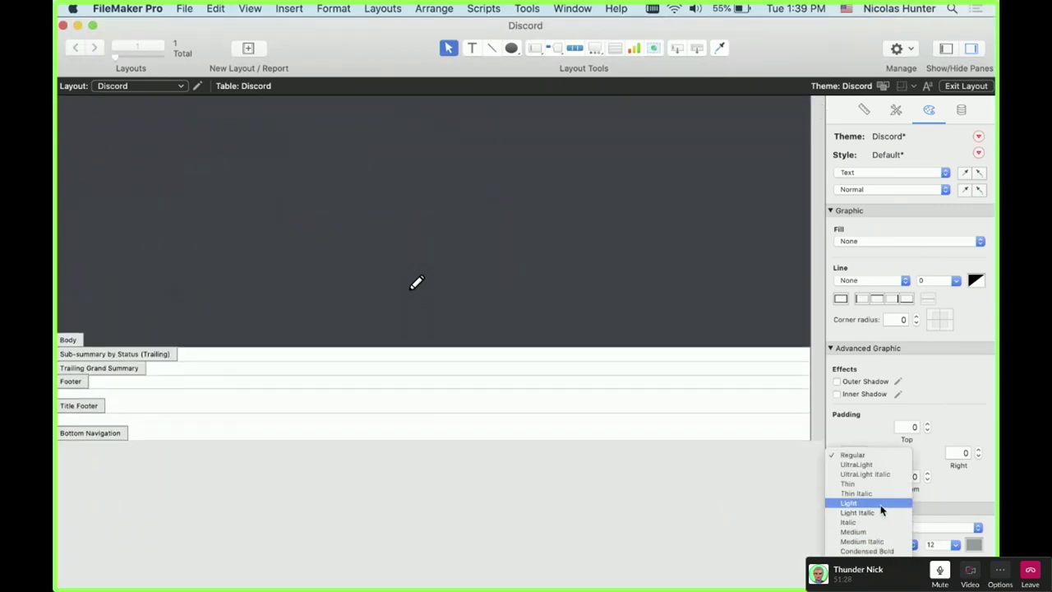
click(886, 533)
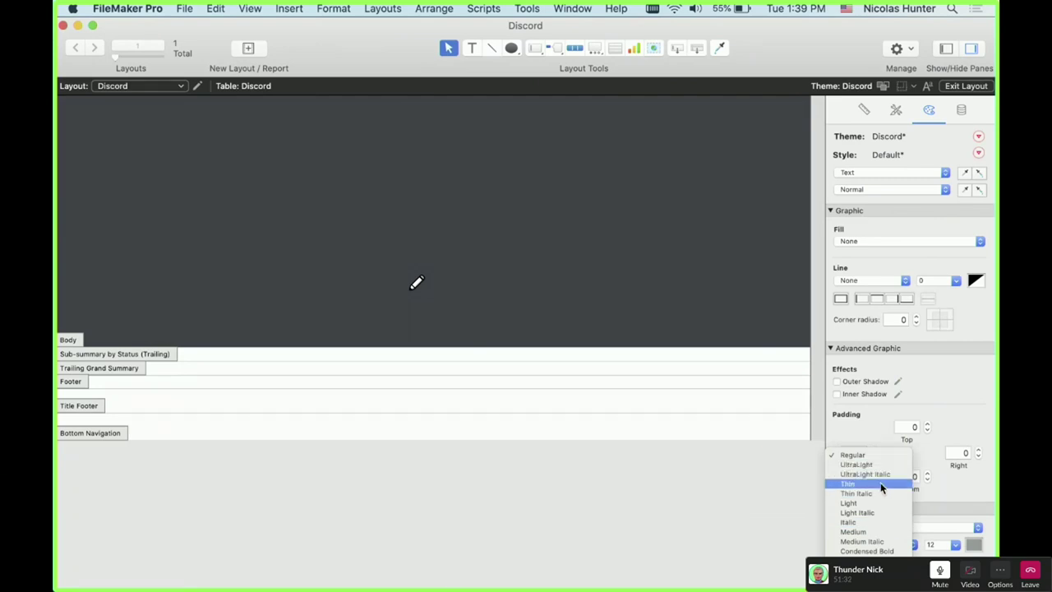
click(880, 532)
scroll(292, 143, up, 3)
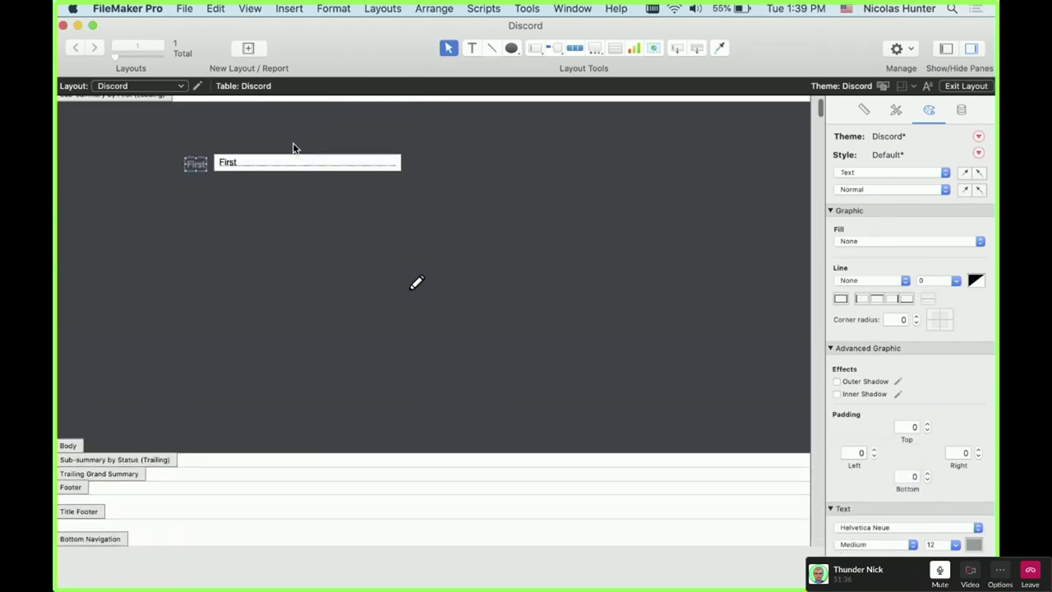
- Apply the Uppercase text style to the First label
drag(325, 56, 322, 33)
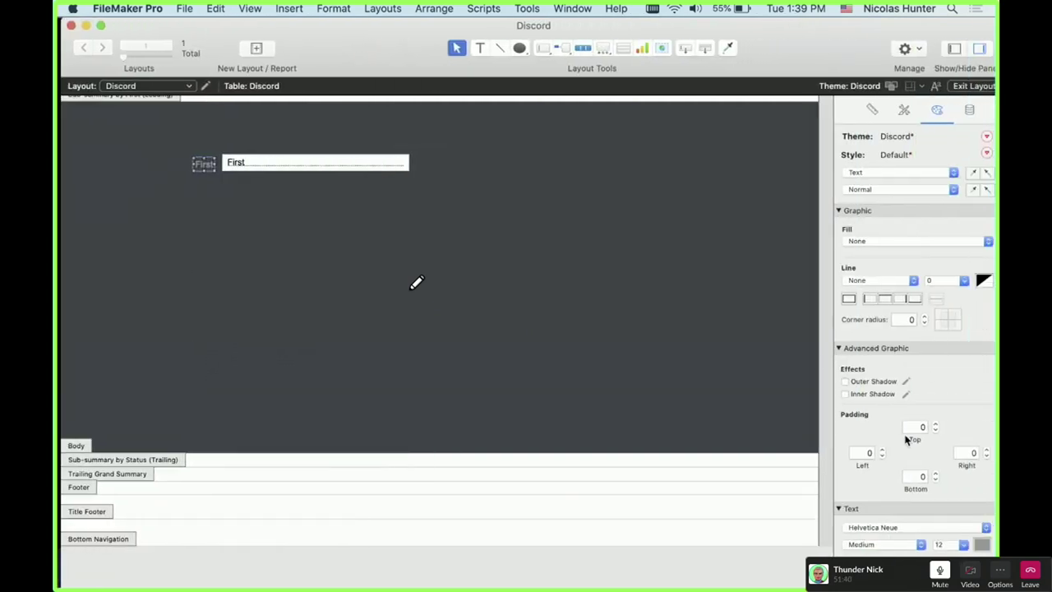
scroll(899, 510, down, 2)
click(943, 515)
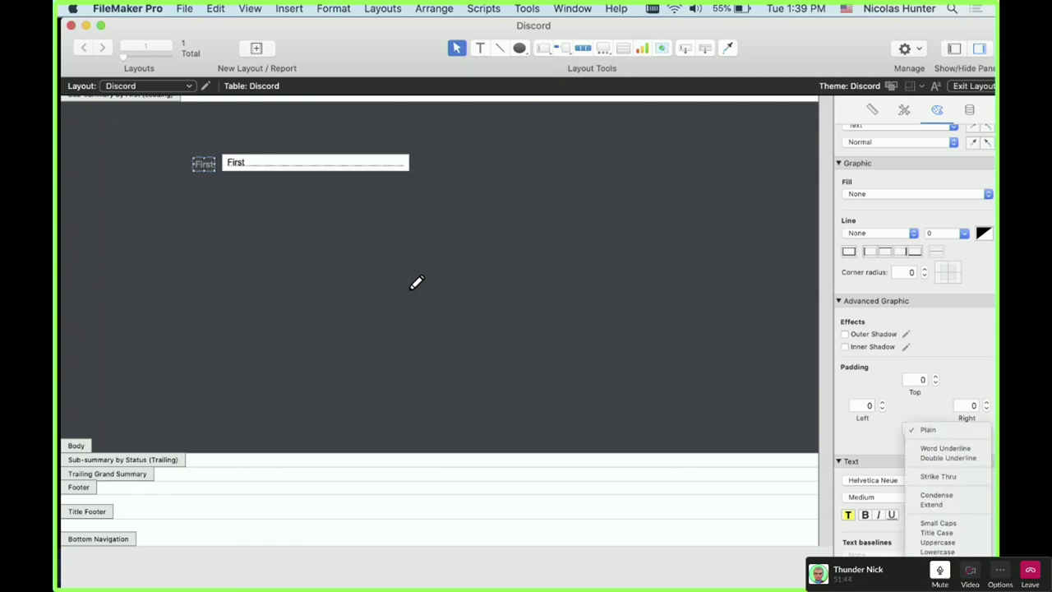
click(956, 544)
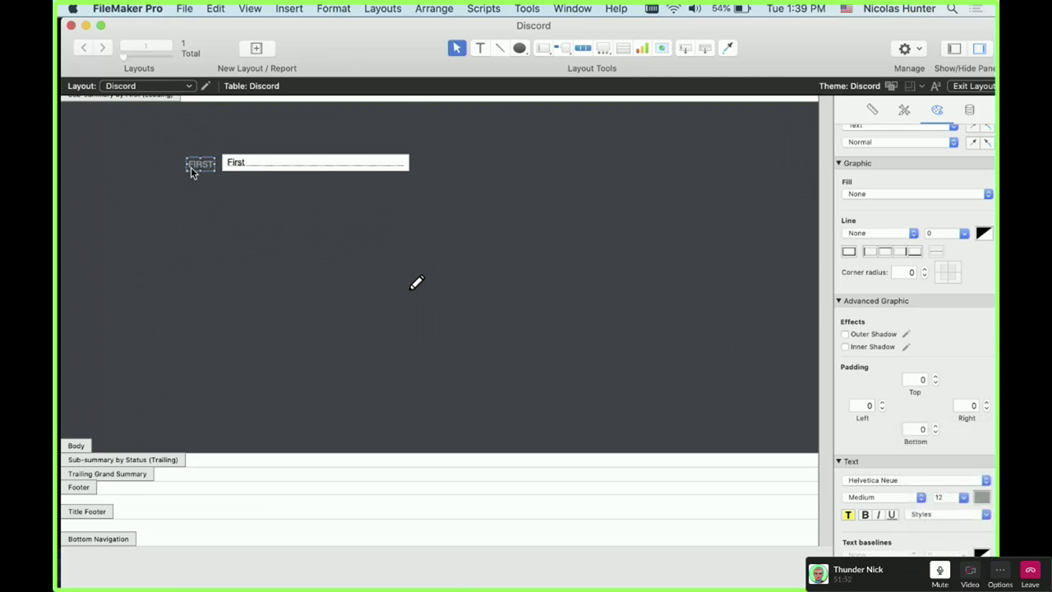
- Compare the uppercase FIRST label with Discord's Username caption by placing the layout window beside the username form
drag(337, 59, 615, 59)
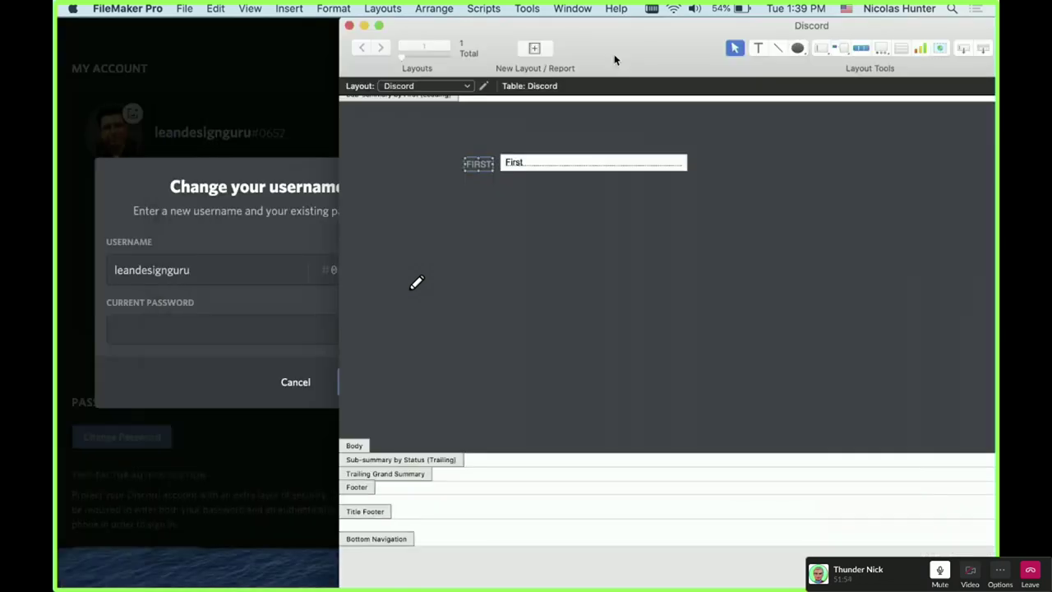
double_click(613, 54)
click(953, 496)
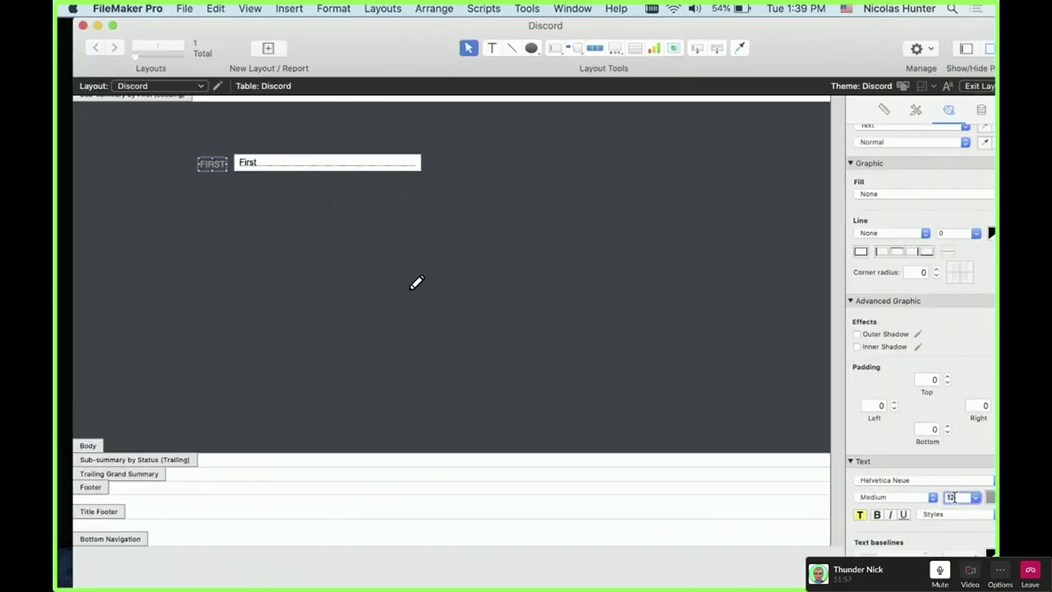
click(716, 420)
double_click(350, 37)
drag(570, 38, 418, 119)
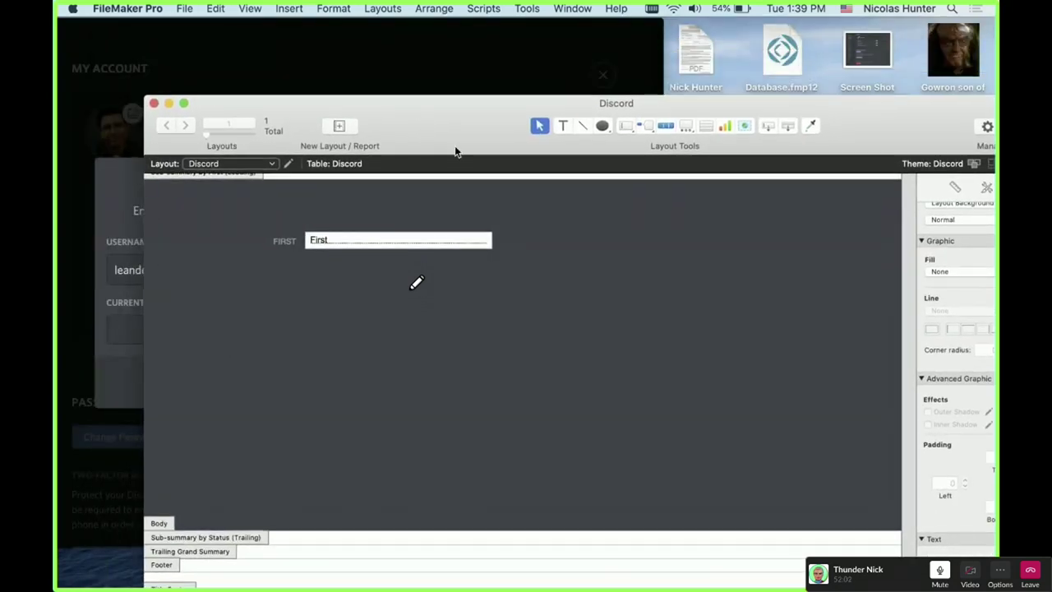
- Move the FIRST label and its field to the body's left edge, level with Discord's Username caption
drag(419, 295, 243, 257)
click(245, 346)
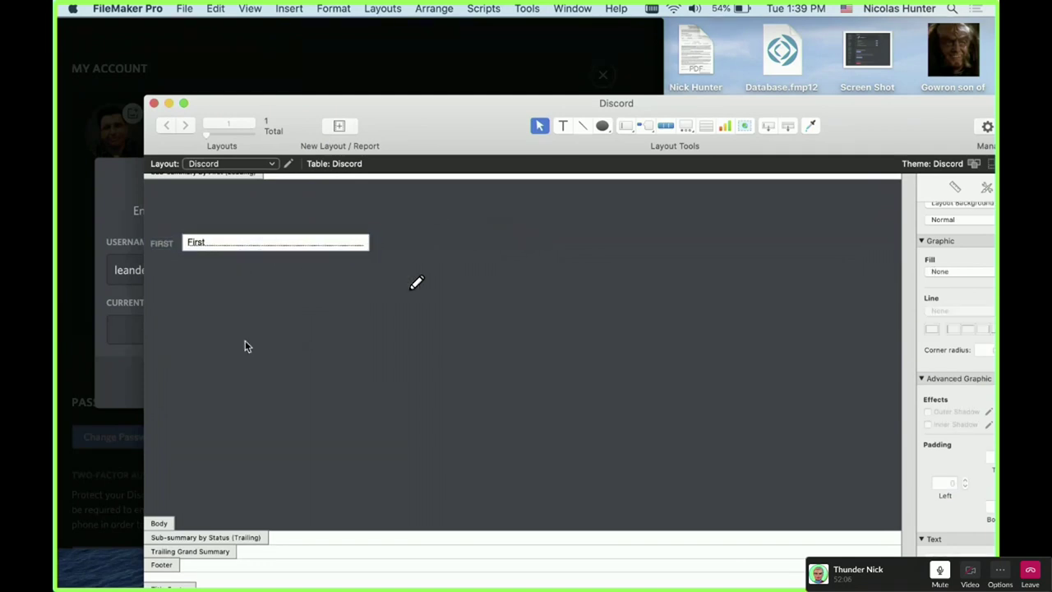
click(164, 242)
shift+click(216, 245)
drag(216, 246, 235, 250)
click(221, 276)
click(169, 244)
shift+click(221, 244)
click(240, 264)
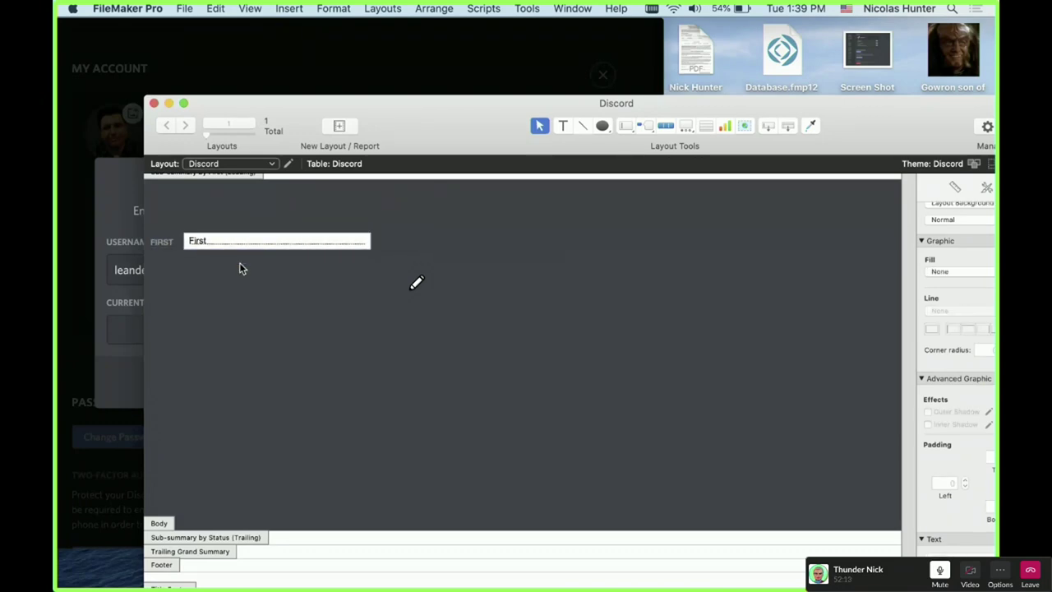
- Set the FIRST label's font size to 12
click(169, 243)
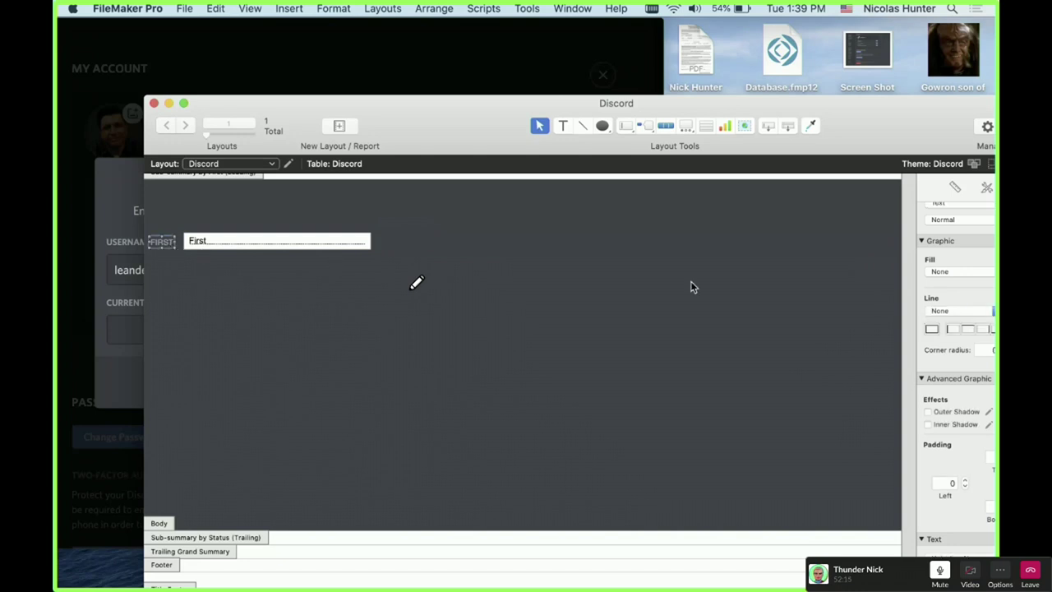
double_click(887, 132)
click(952, 497)
text(12)
key(Return)
- Shift the First field away from the body's left edge and place its label directly above it, left-aligned
drag(336, 53, 378, 31)
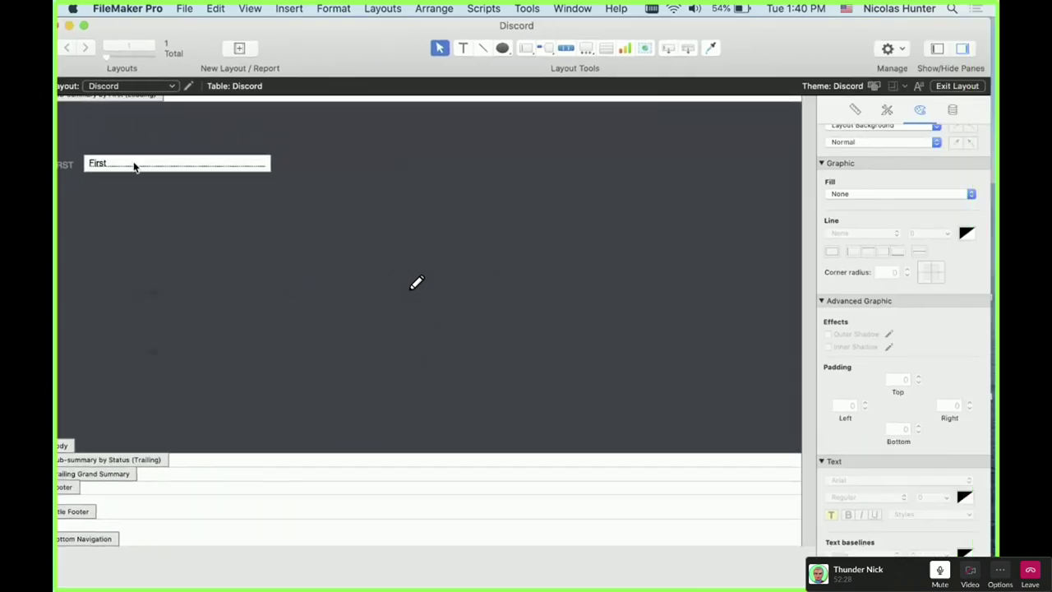
click(65, 162)
drag(116, 169, 259, 197)
click(237, 217)
drag(188, 193, 224, 173)
click(262, 283)
drag(309, 47, 351, 51)
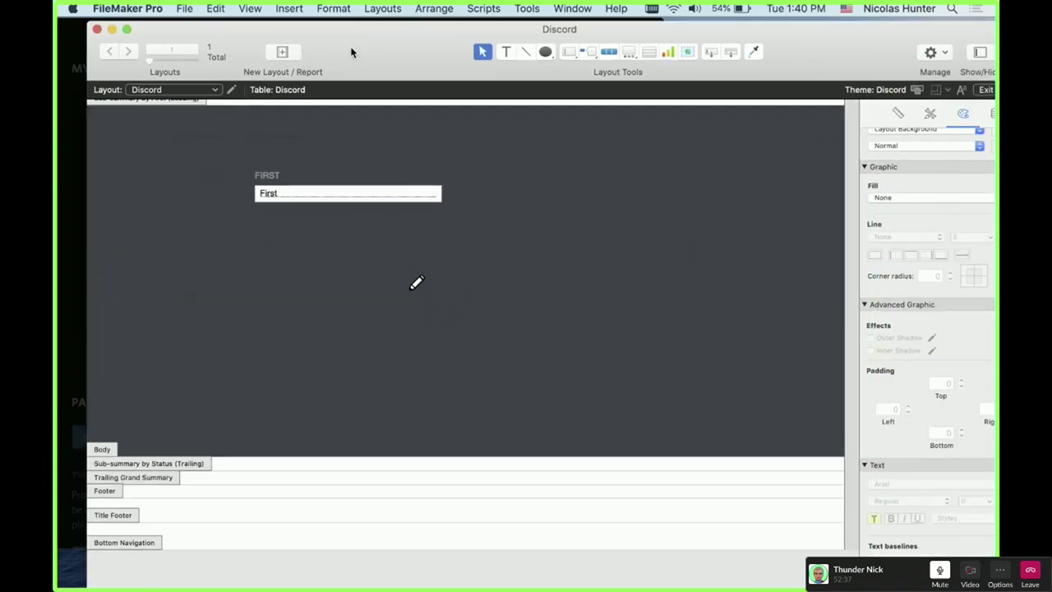
- Save the FIRST label's formatting changes to its current Default text style
click(251, 177)
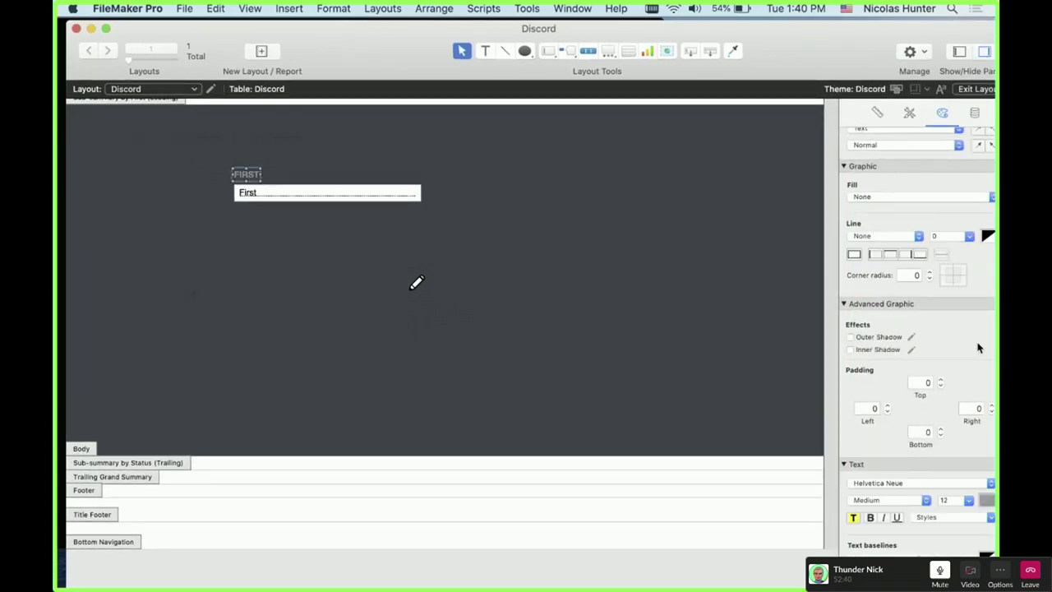
scroll(836, 197, up, 2)
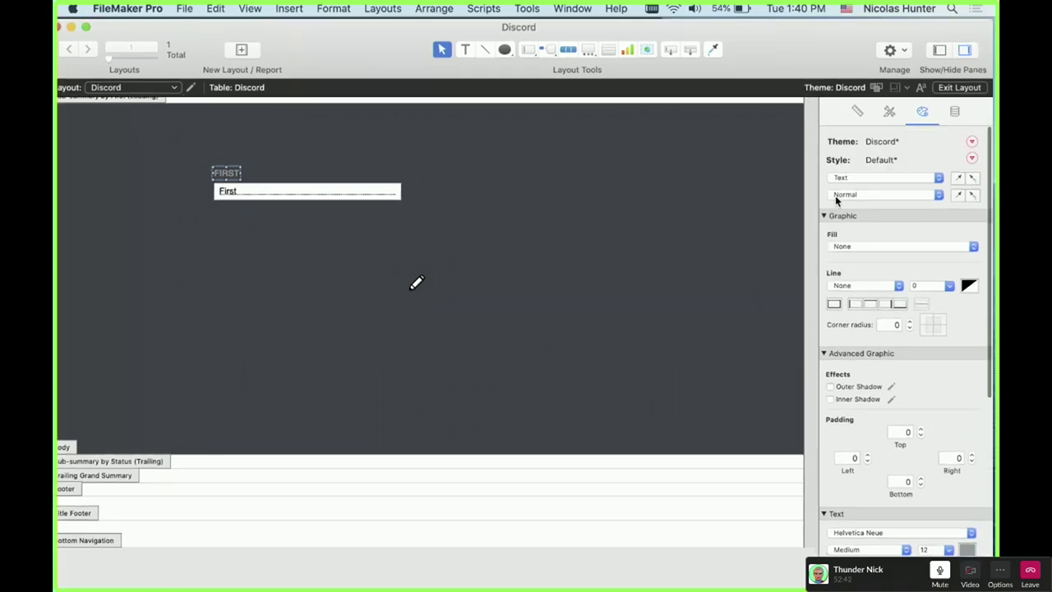
click(973, 156)
click(928, 173)
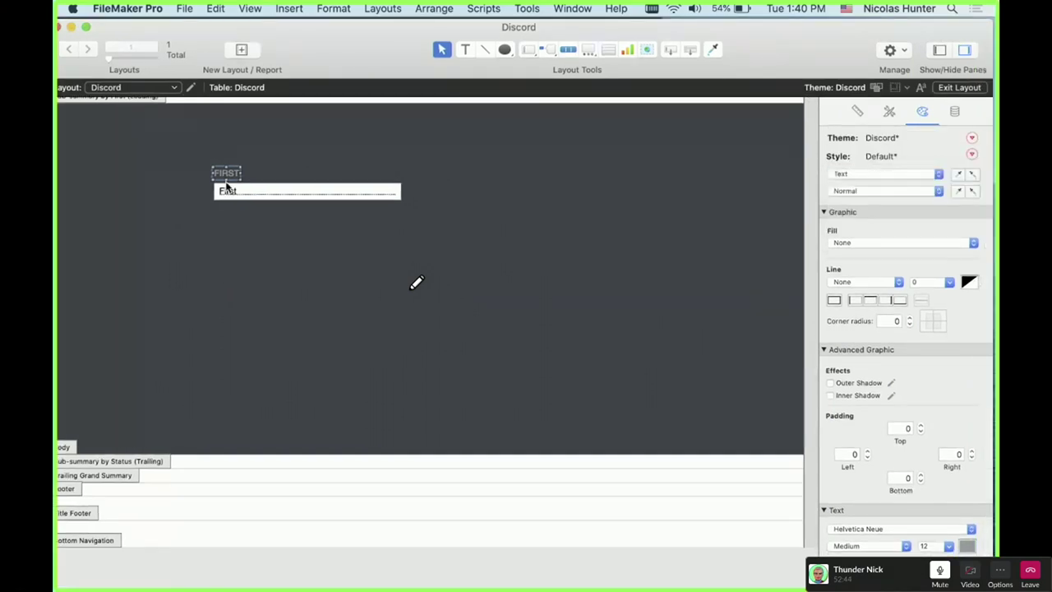
click(972, 155)
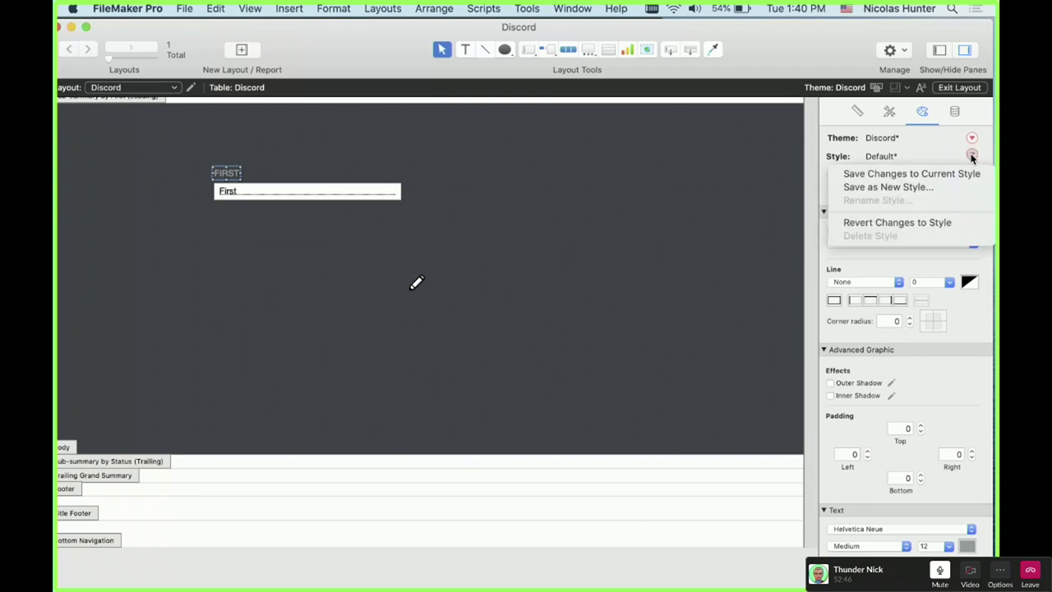
click(970, 172)
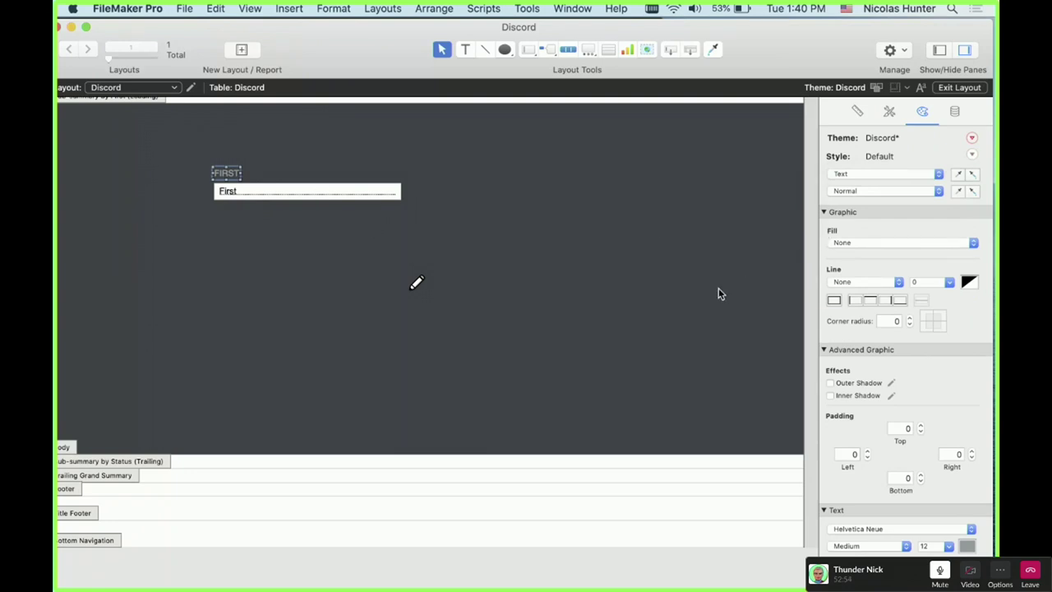
- Check the style status and appearance settings of the Body part and the FIRST label
click(69, 449)
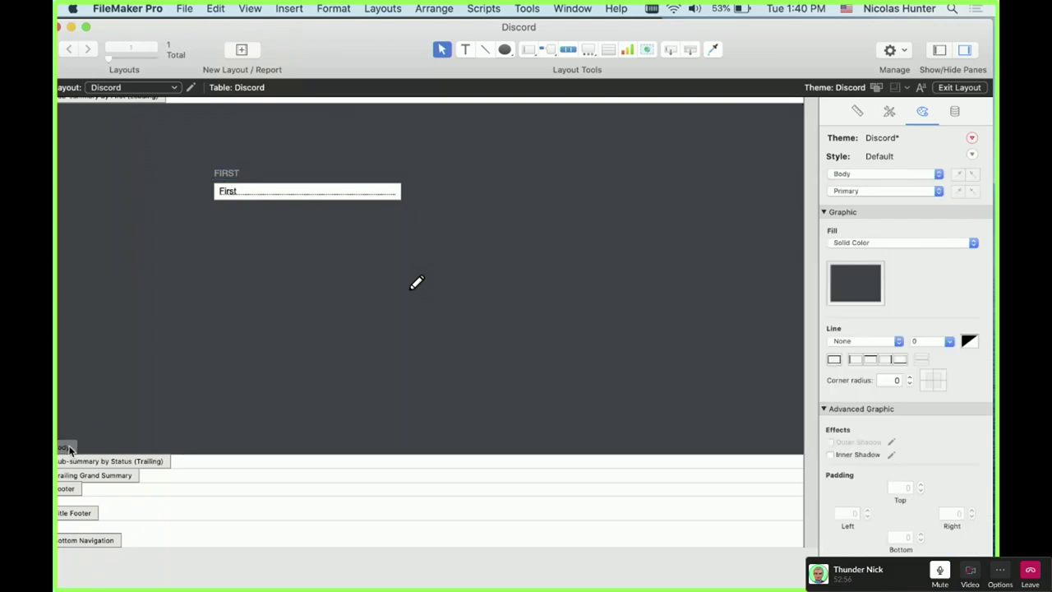
click(228, 174)
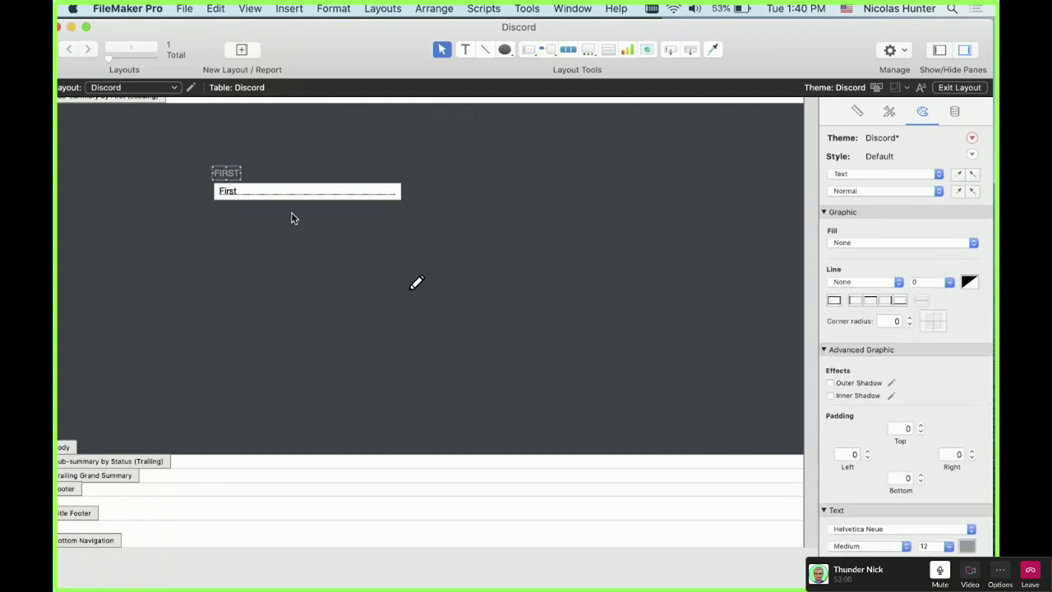
scroll(840, 491, down, 4)
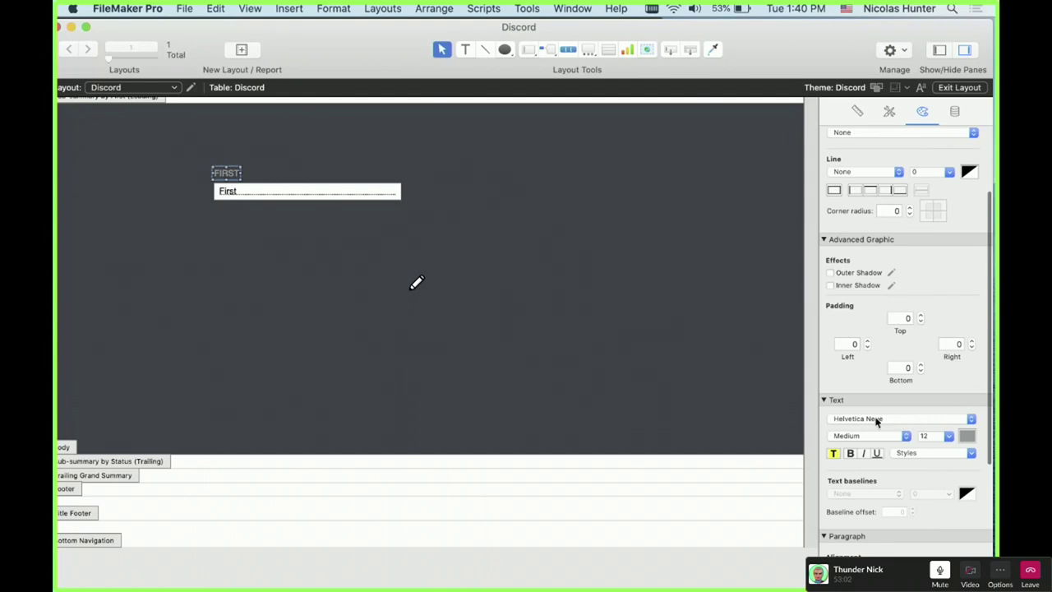
scroll(904, 173, up, 4)
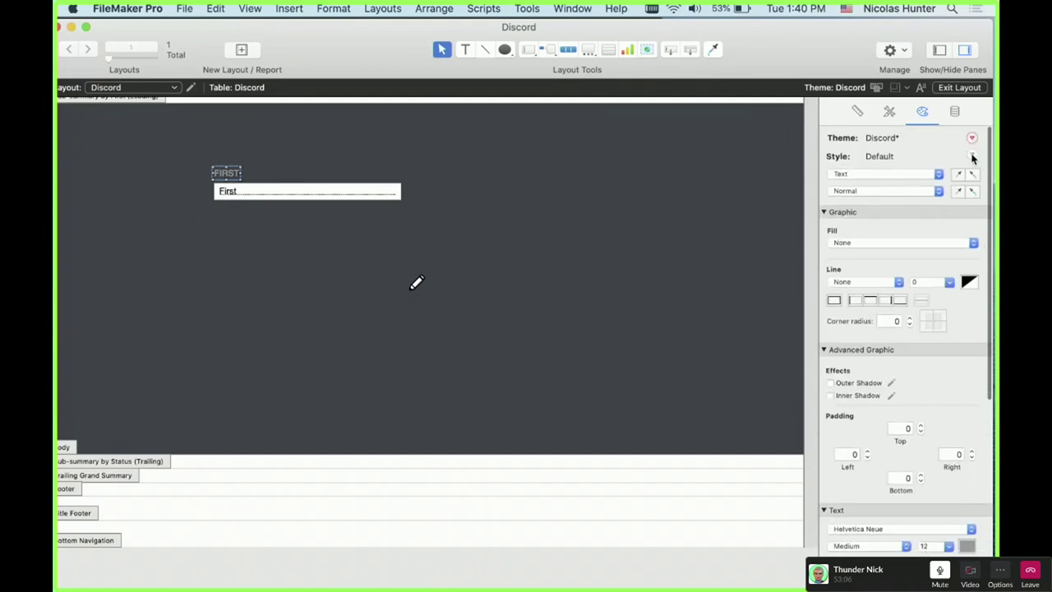
scroll(888, 327, down, 5)
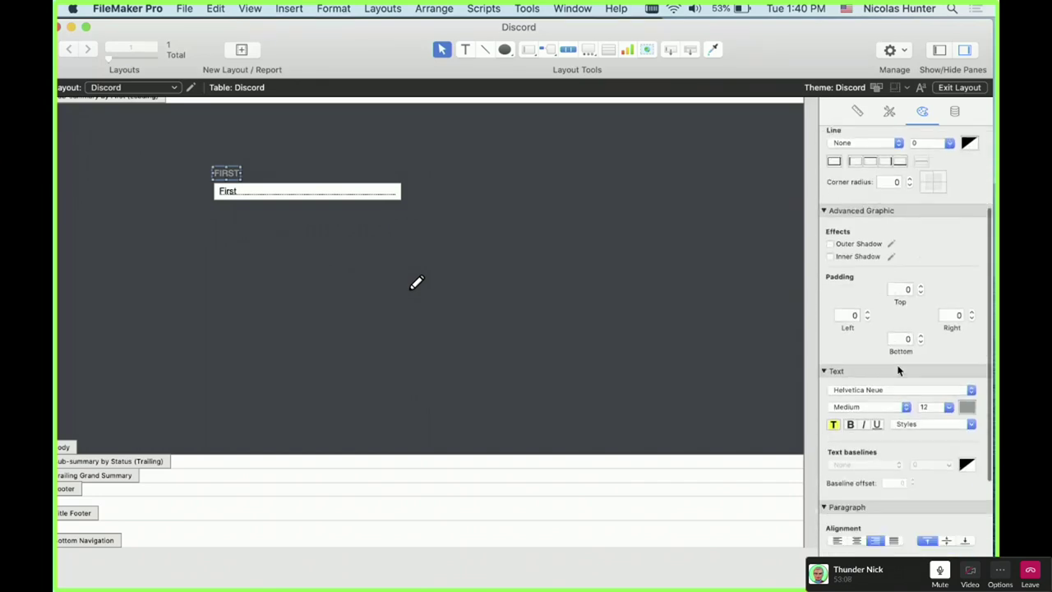
- Examine the font family and weight options available for the FIRST label
click(862, 391)
click(729, 390)
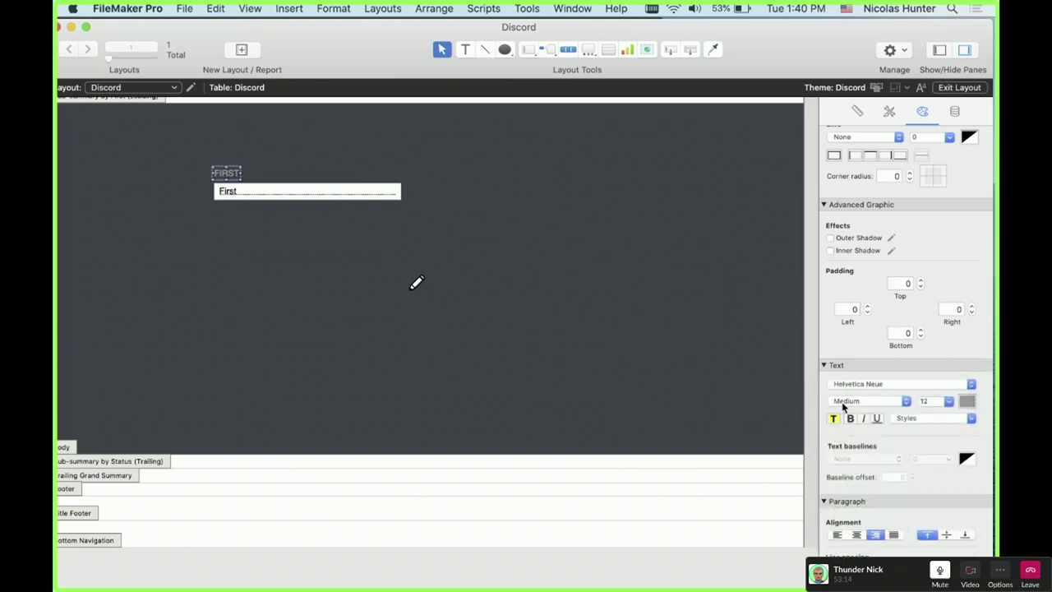
click(864, 399)
click(745, 401)
click(874, 388)
click(771, 385)
click(867, 407)
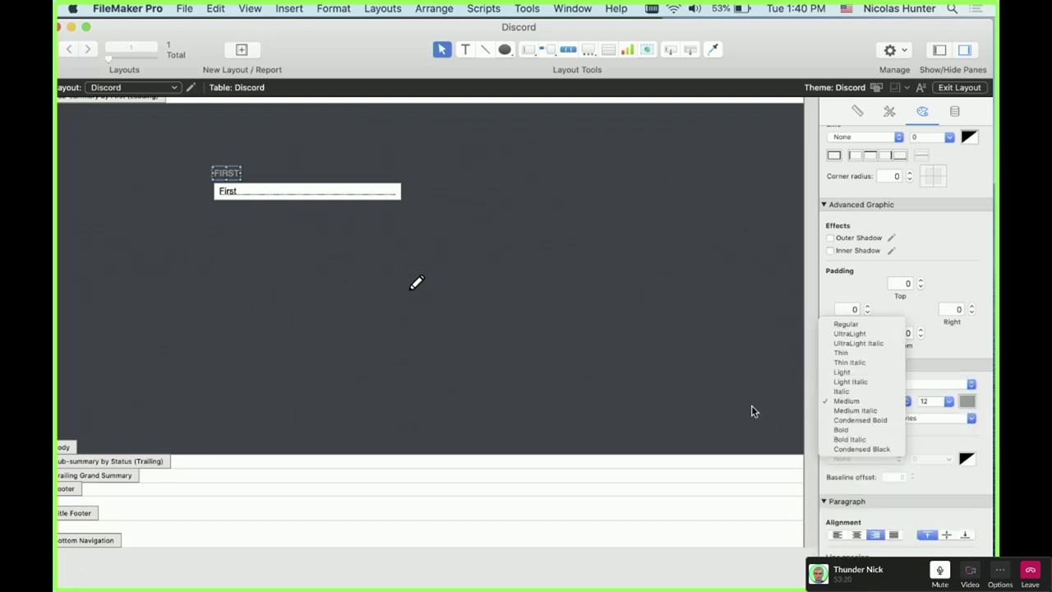
- Check the FIRST label's font size and its text style options, including the letter case
click(808, 429)
click(935, 401)
double_click(935, 401)
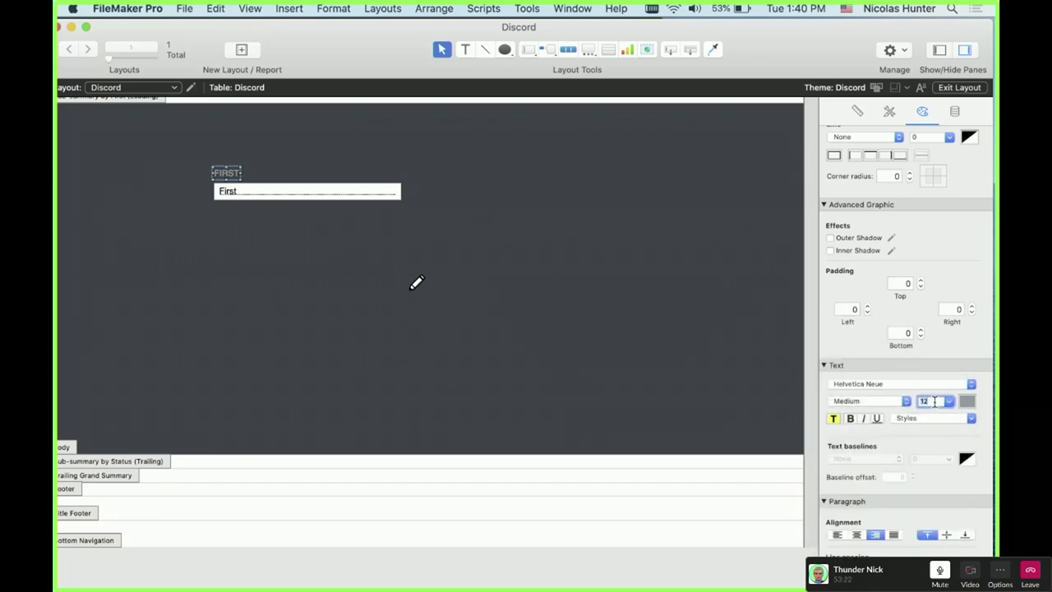
click(933, 421)
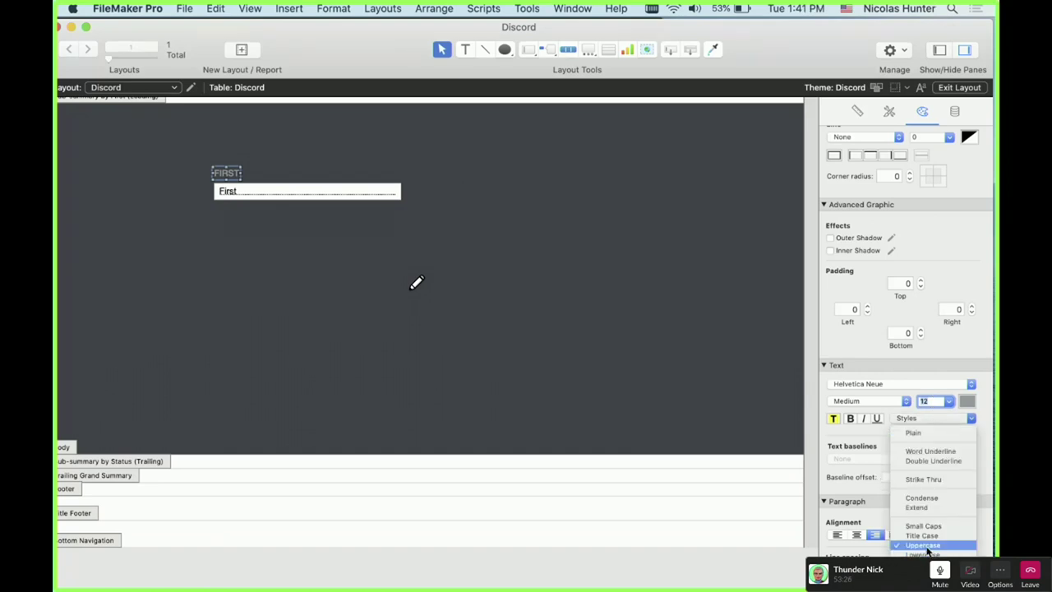
click(855, 479)
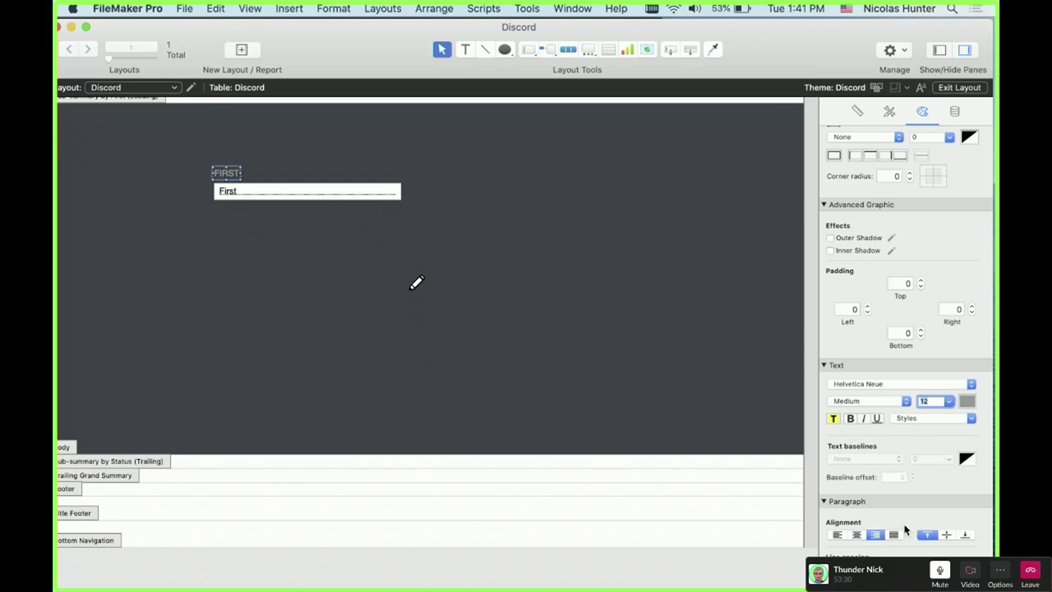
- Left-align the FIRST label's text and widen the label to about 74 pt
click(839, 535)
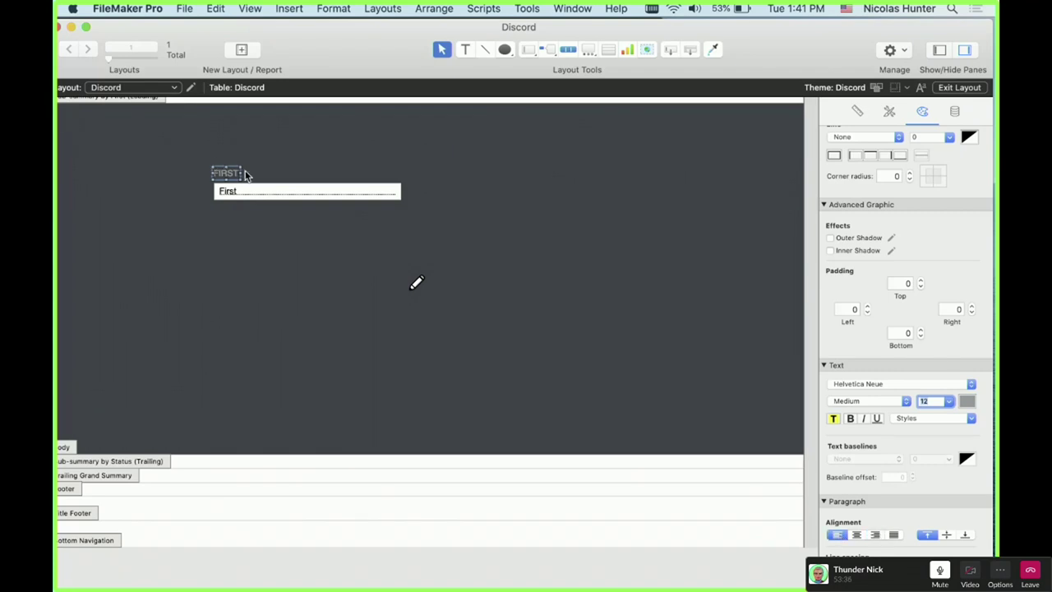
drag(241, 173, 266, 173)
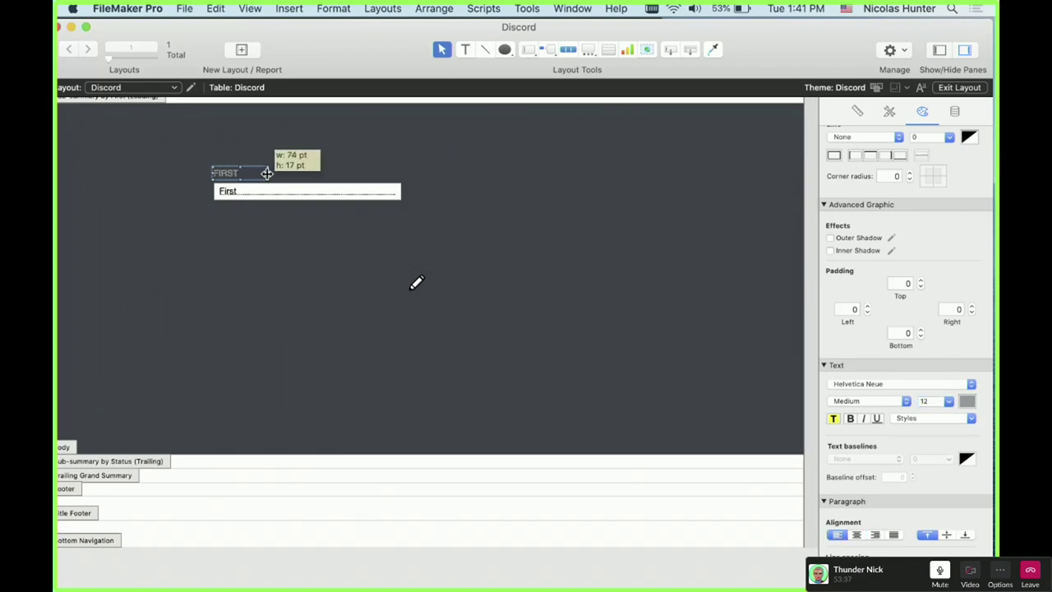
click(874, 536)
click(837, 536)
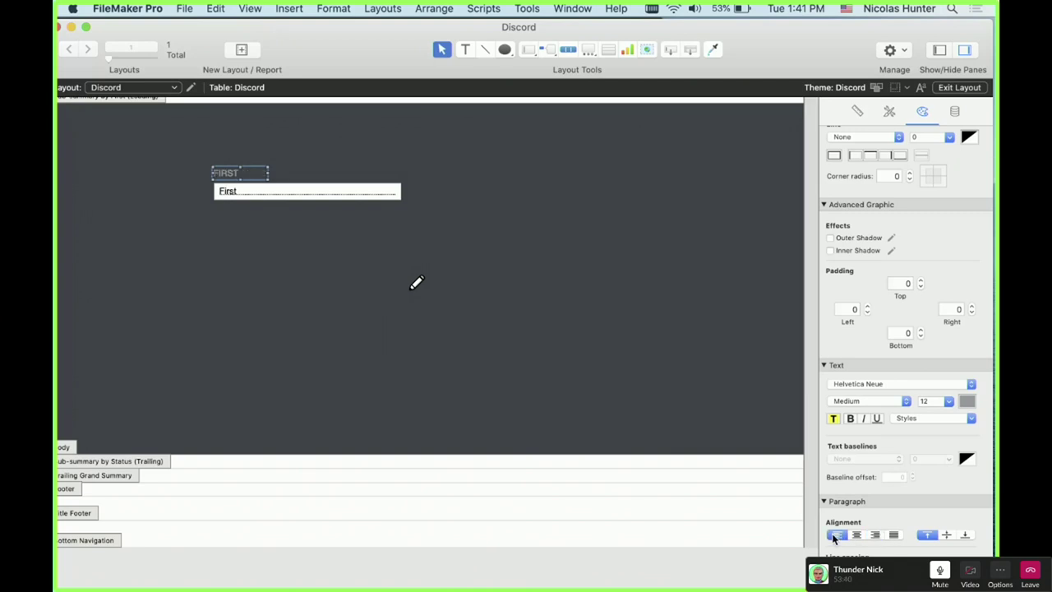
- Save the label's left alignment to its Default text style and line the label up with the First field's left edge
scroll(888, 288, up, 5)
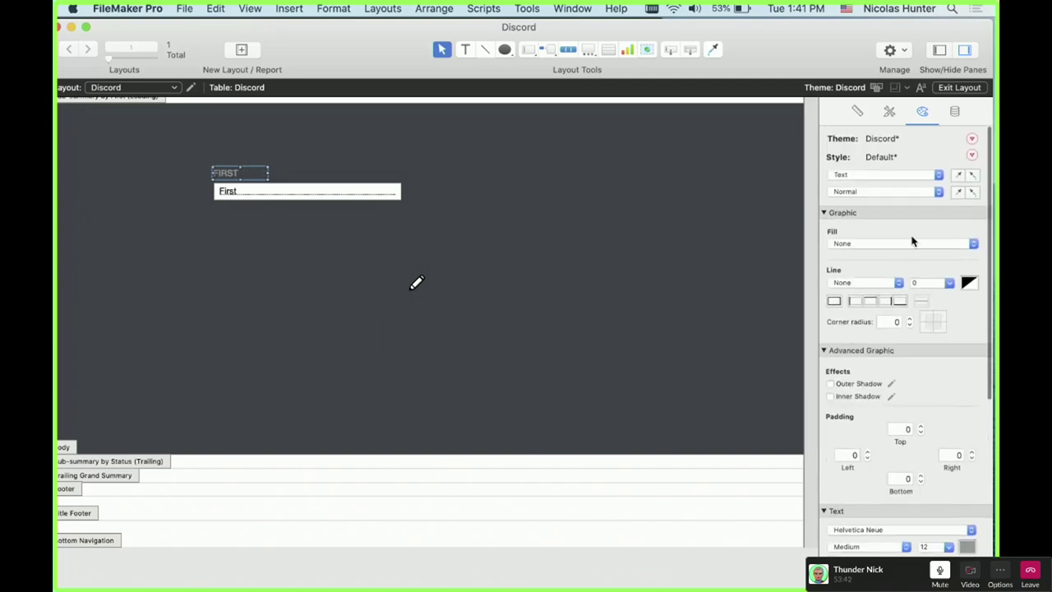
click(973, 154)
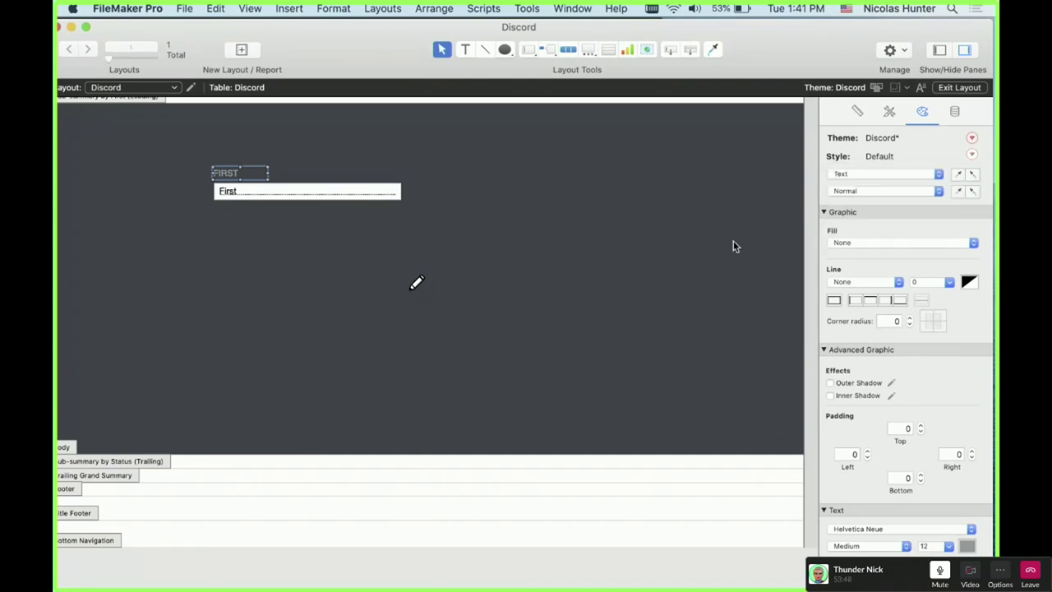
drag(233, 167, 241, 174)
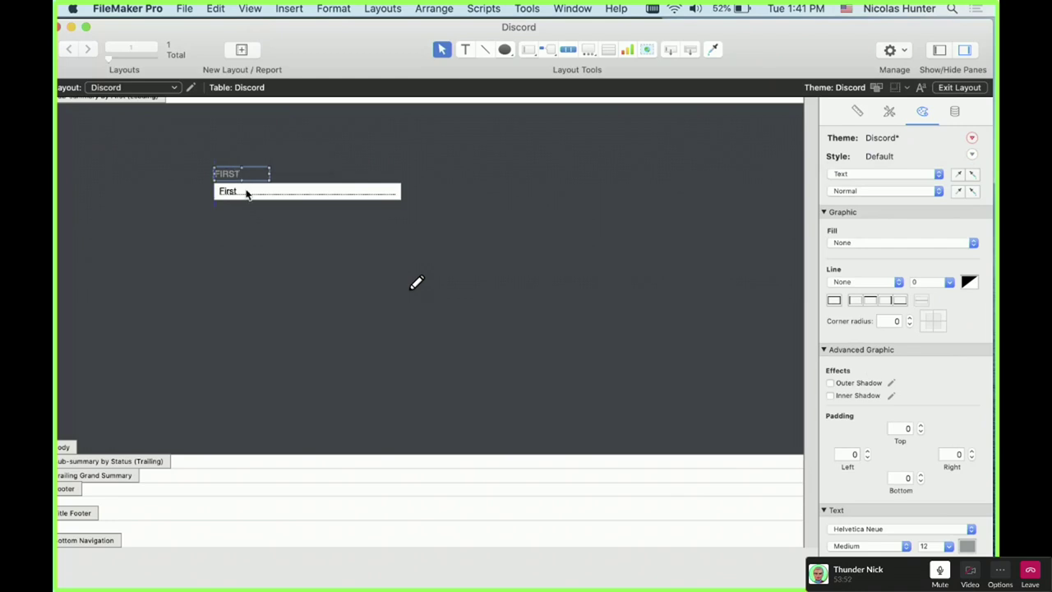
- Select the First field, then switch to Discord and examine the username box in the Change your username dialog, focused and unfocused
click(247, 192)
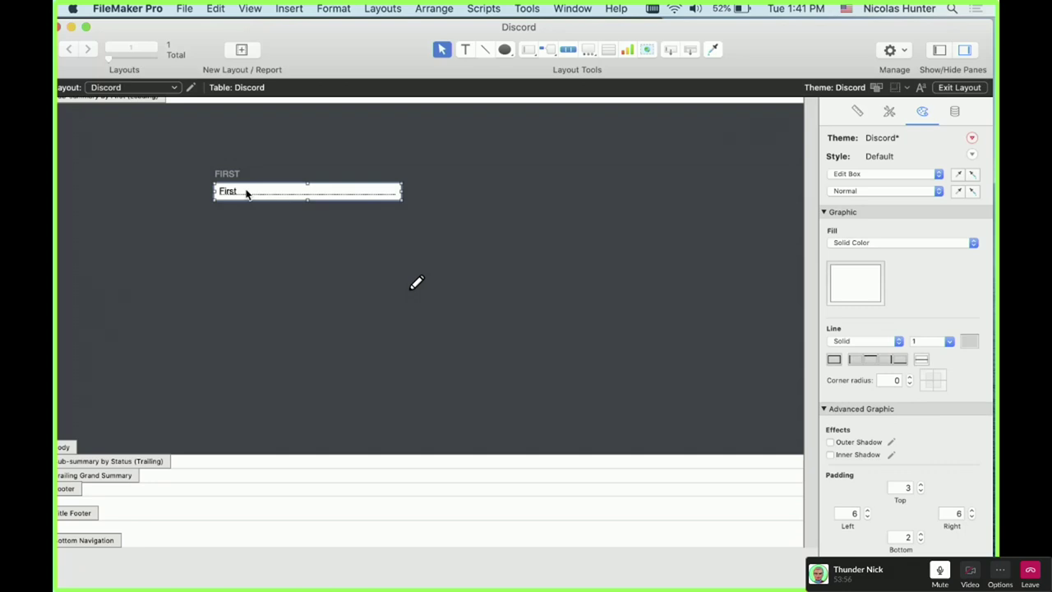
drag(332, 47, 383, 364)
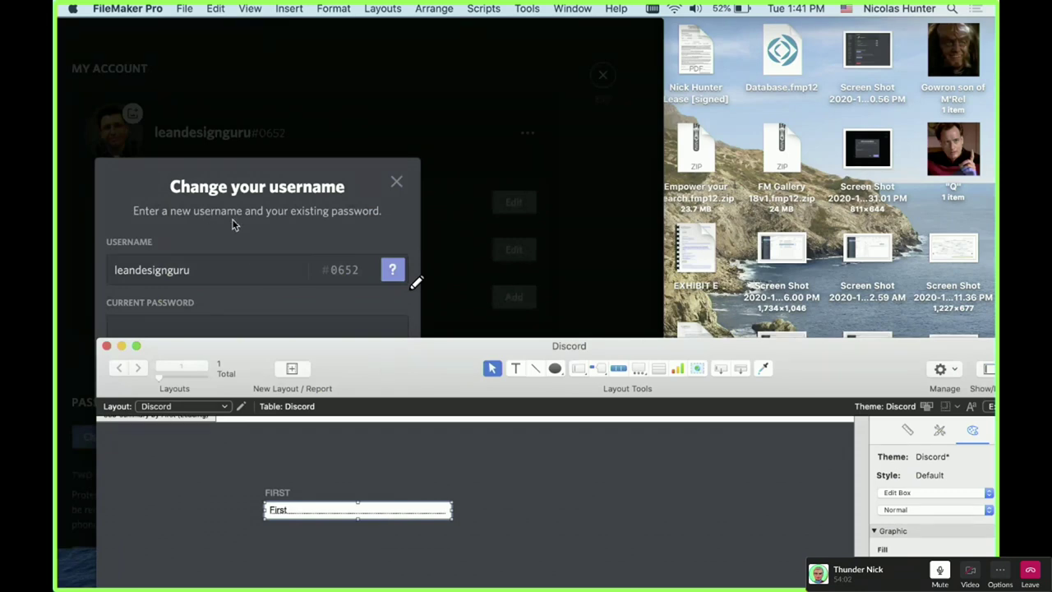
click(254, 265)
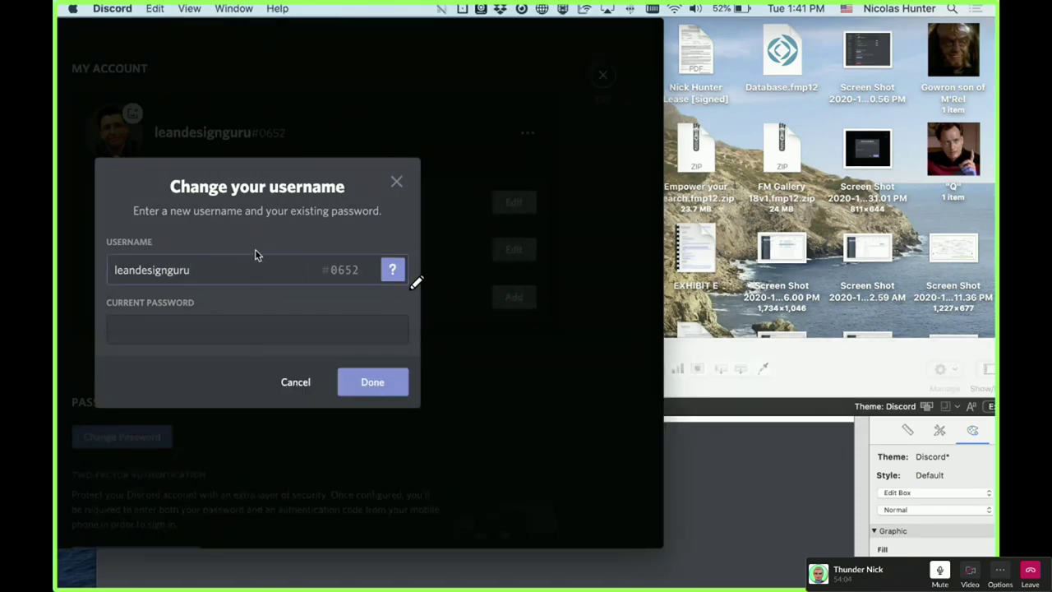
click(209, 272)
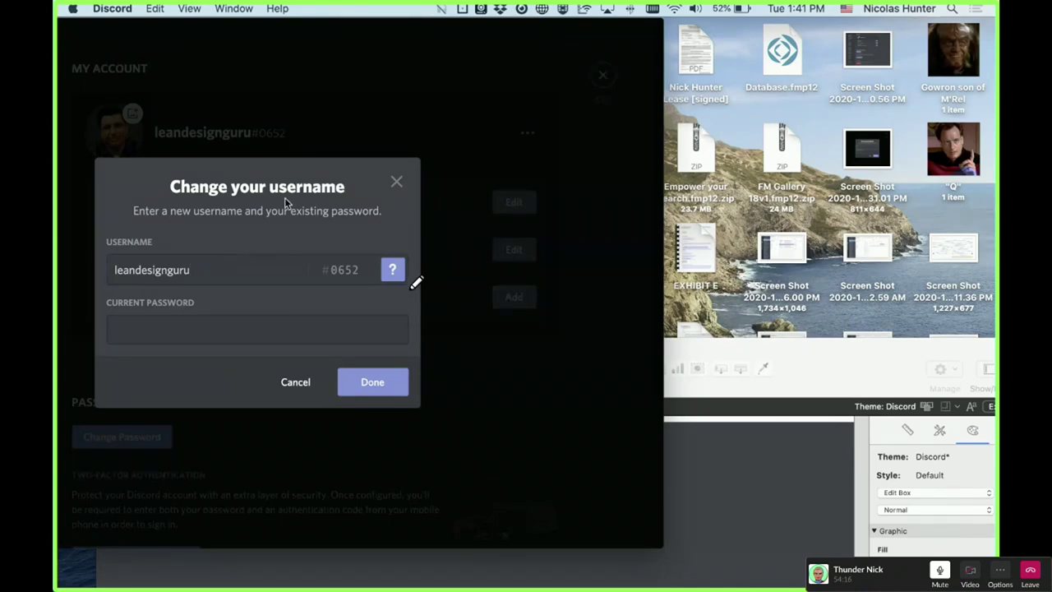
- Switch to ColorSlurp and sample the username field's background colour, 303339, from Discord's Change your username dialog
key(super+shift+c)
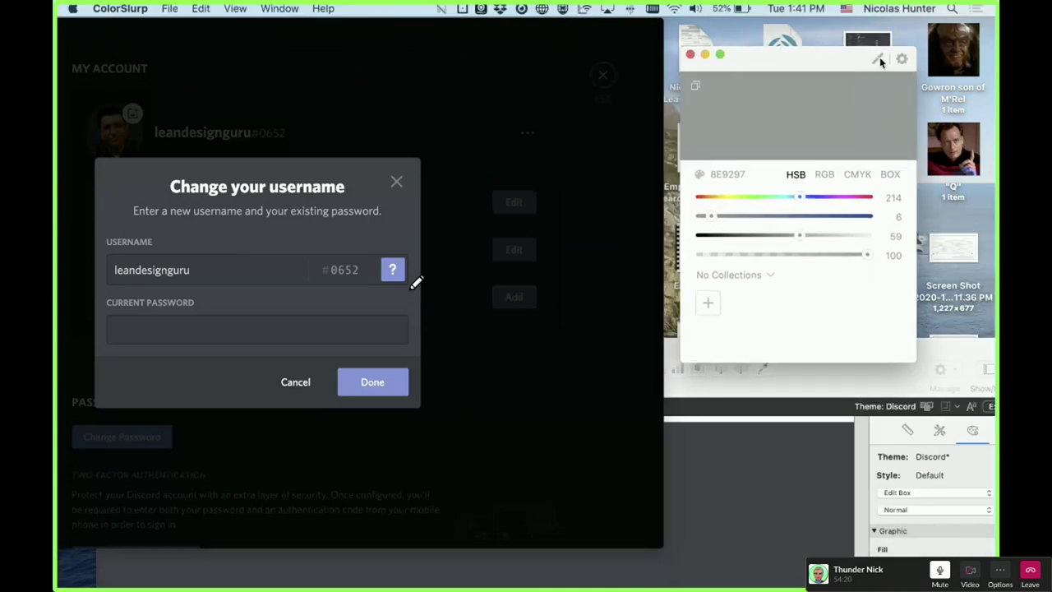
click(878, 58)
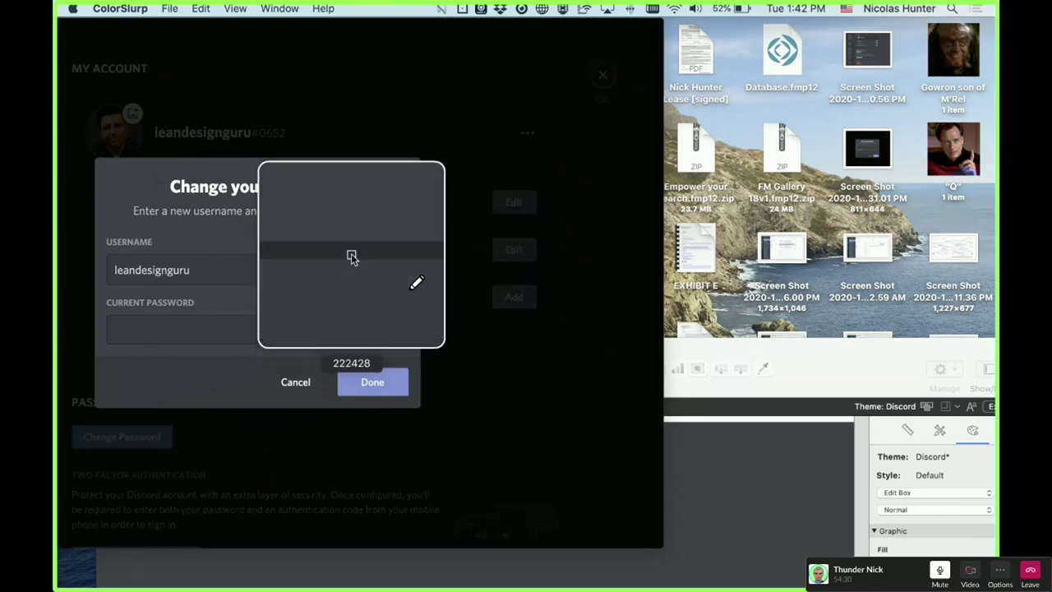
click(351, 260)
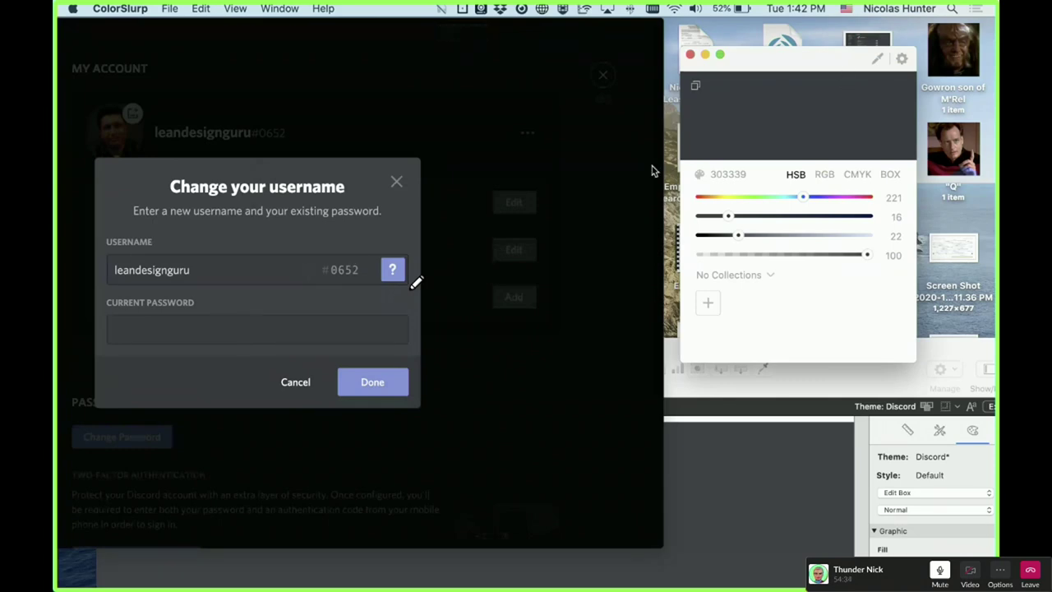
drag(806, 90, 1040, 206)
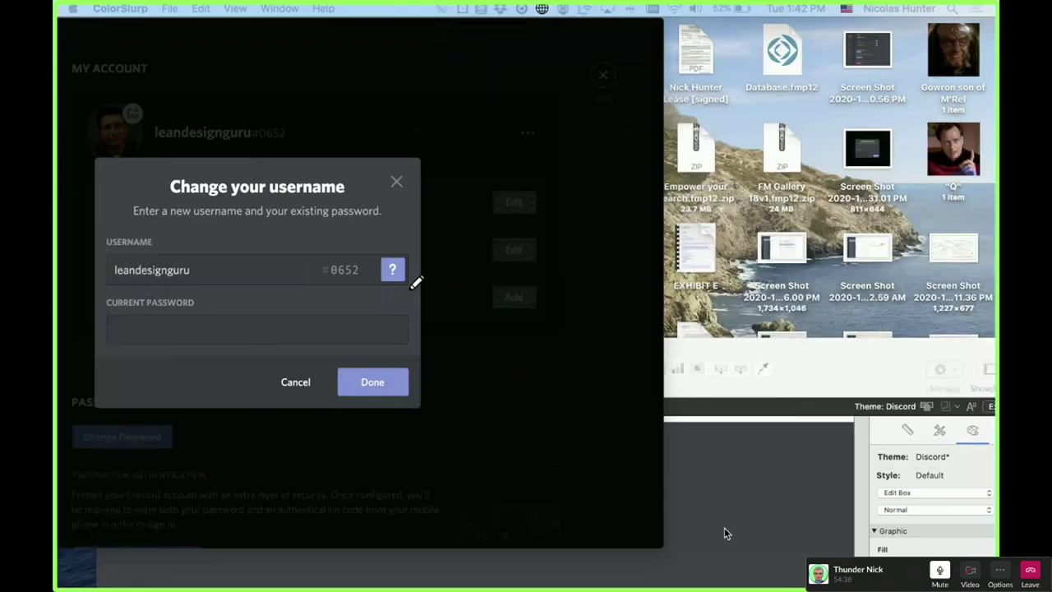
- Switch to FileMaker Pro and set the First field's solid fill colour to 303339
click(838, 367)
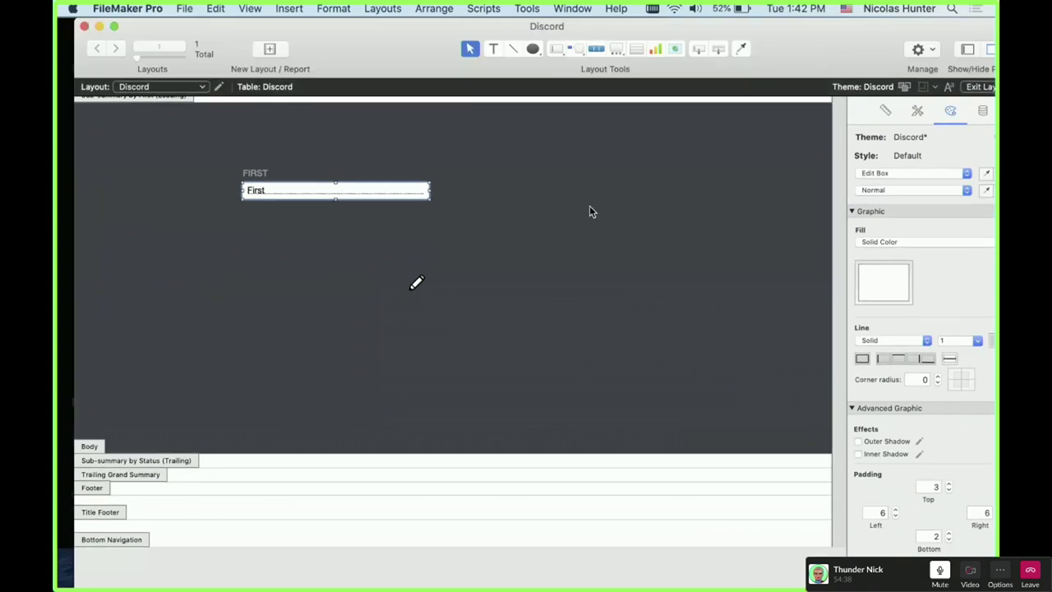
click(883, 289)
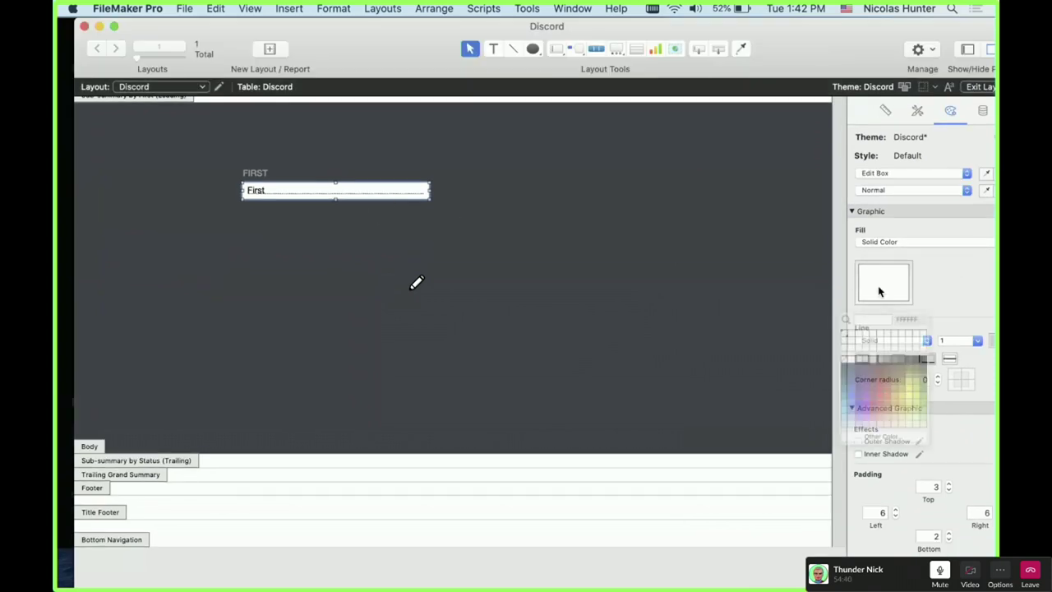
click(906, 325)
text(303339)
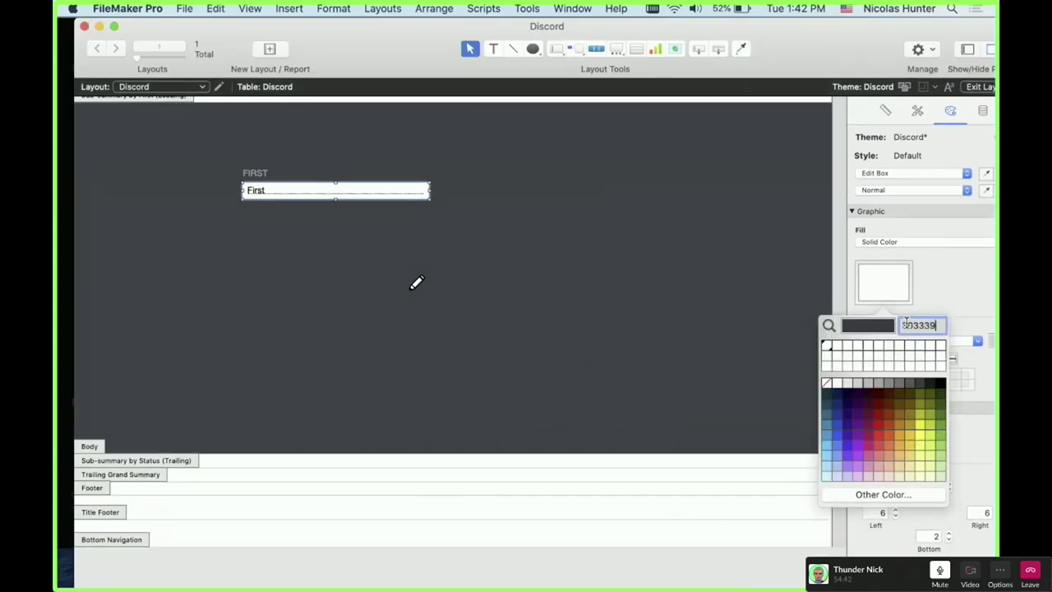
key(Return)
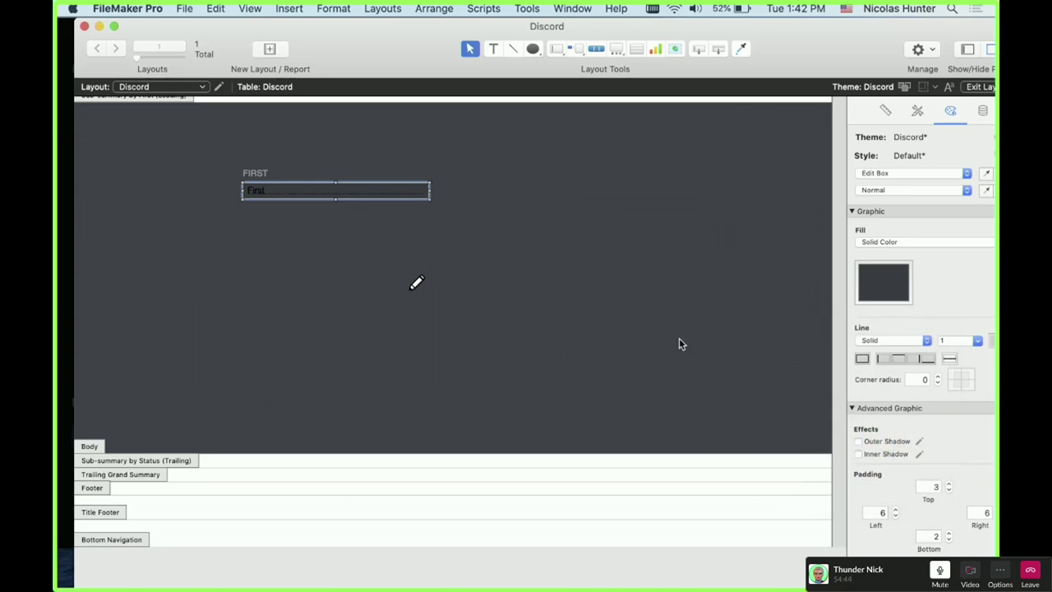
click(633, 345)
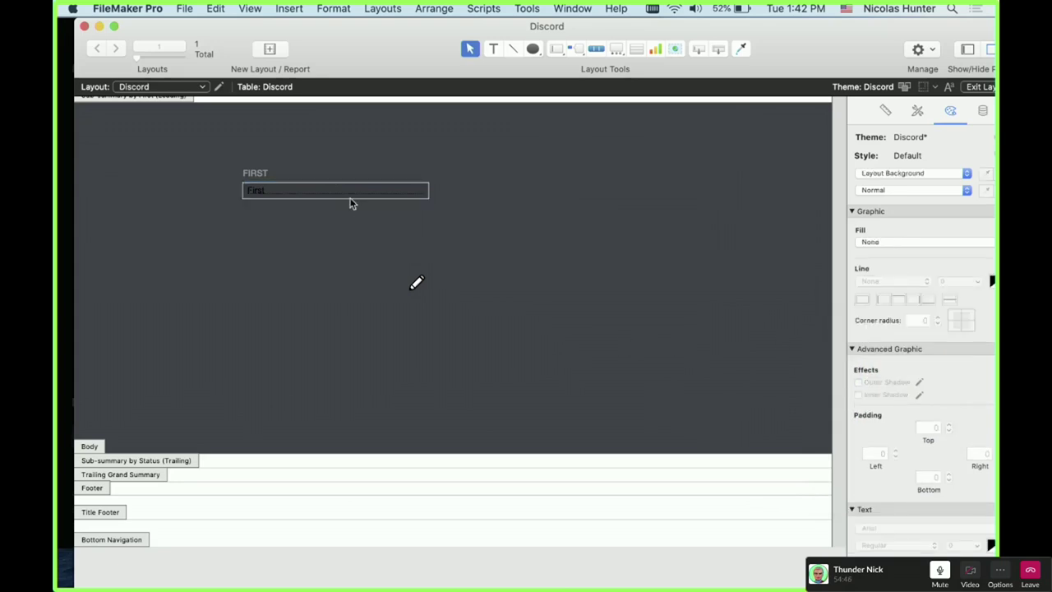
- Return to Discord's username dialog, sample the username field's border colour 222428 with ColorSlurp, and copy its hex code
drag(359, 52, 556, 76)
click(236, 281)
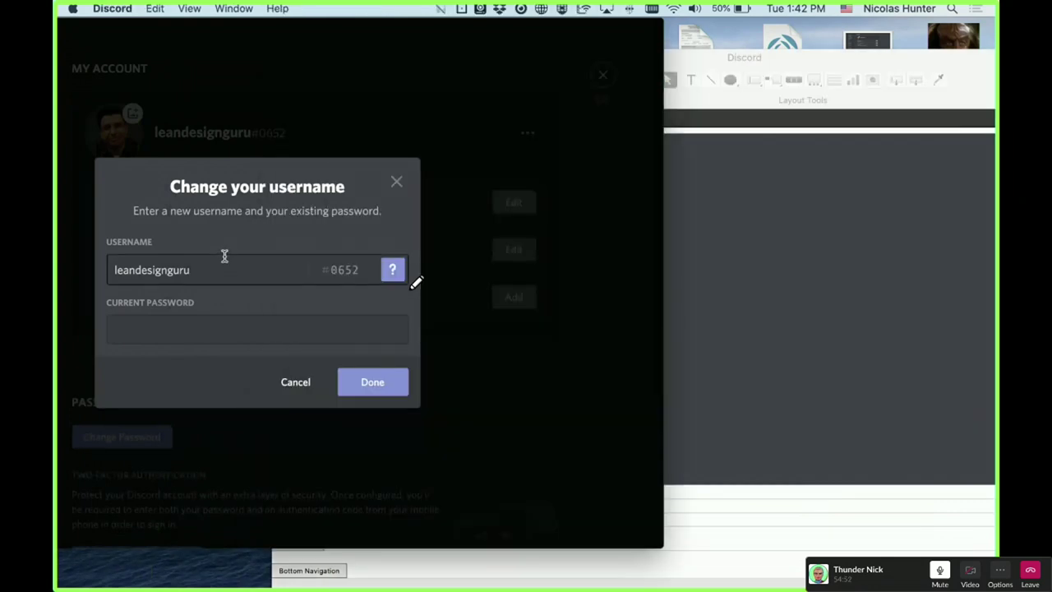
click(667, 268)
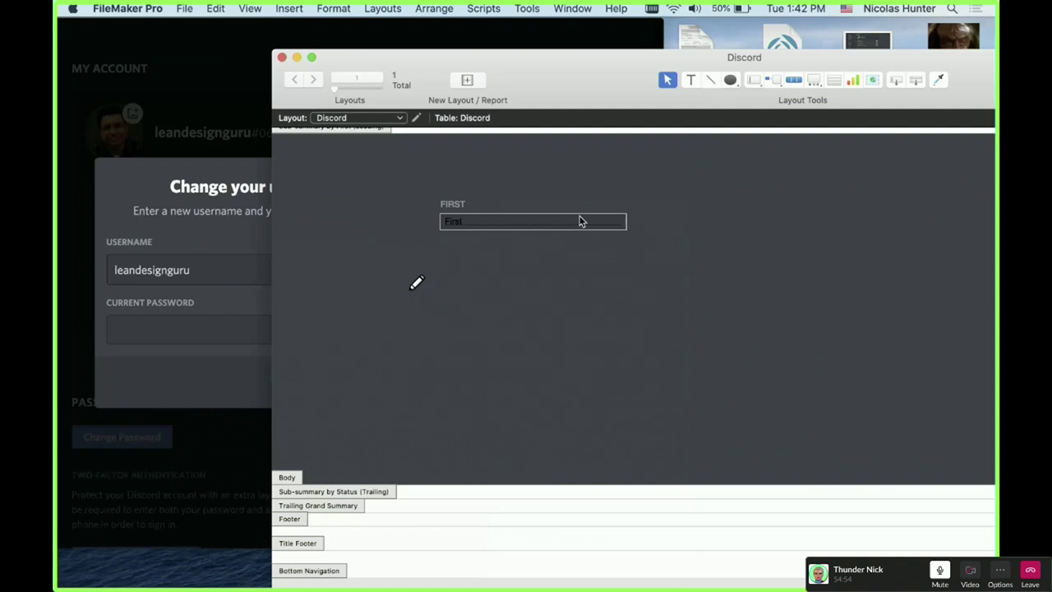
click(211, 268)
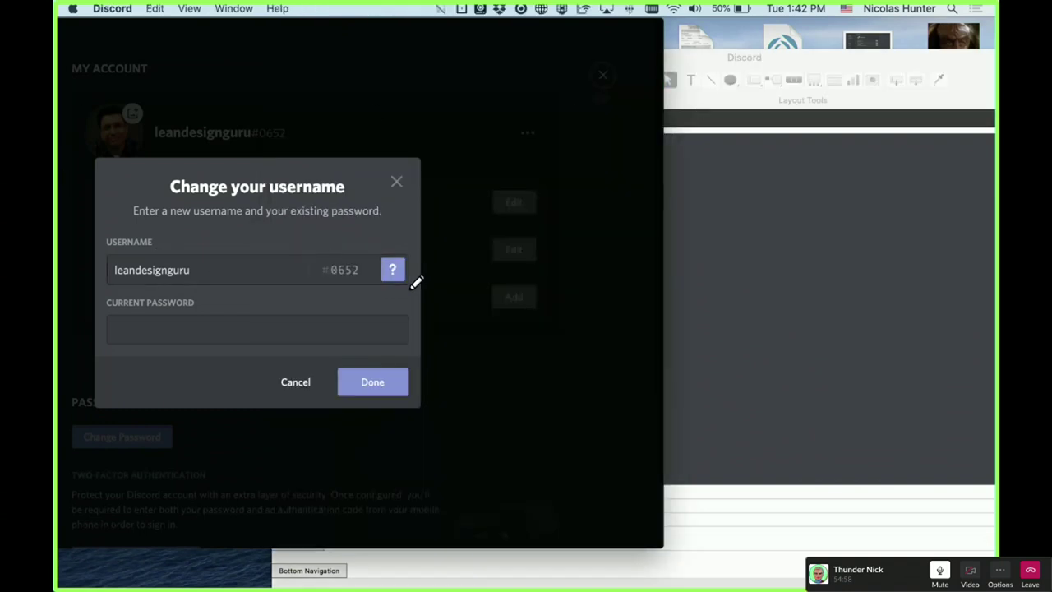
key(super+shift+c)
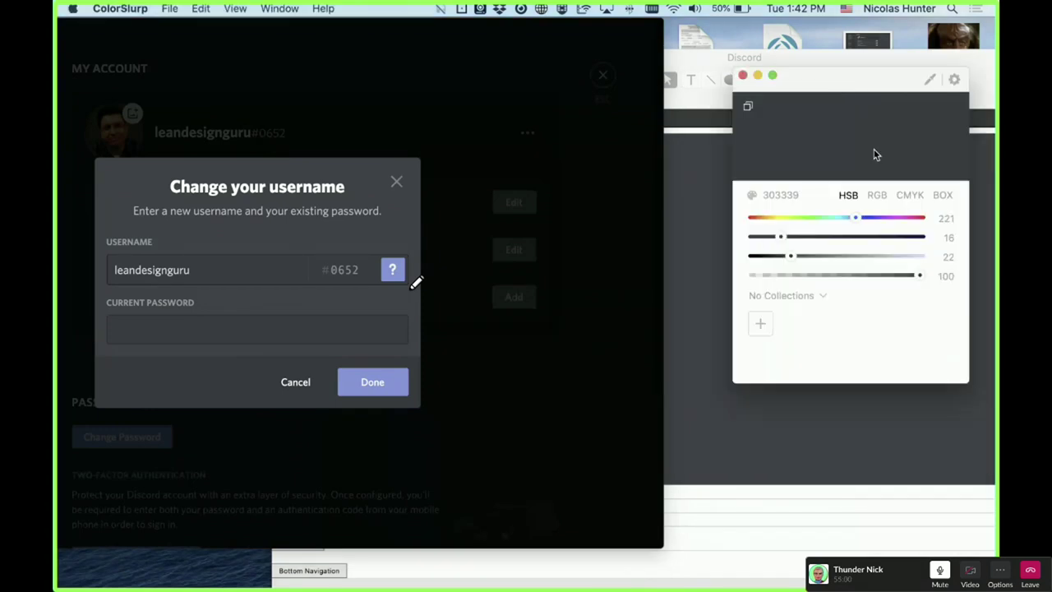
click(931, 81)
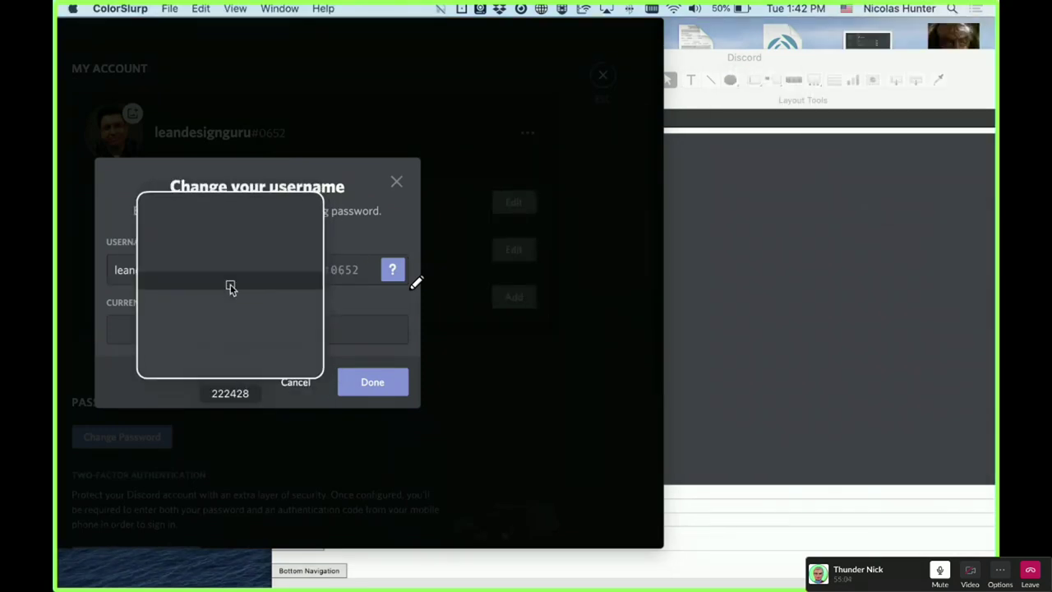
click(231, 287)
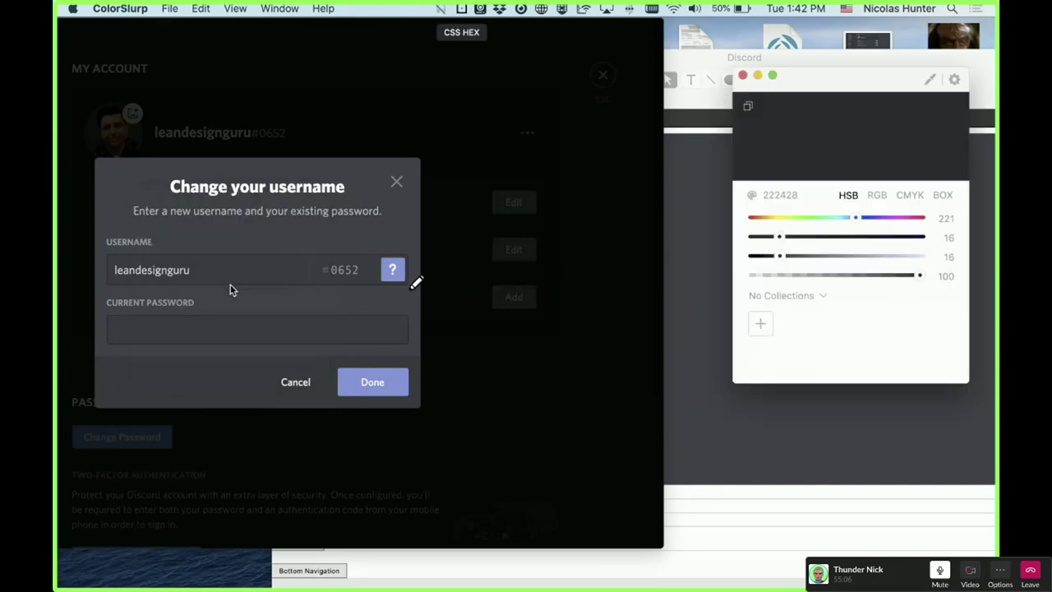
double_click(787, 191)
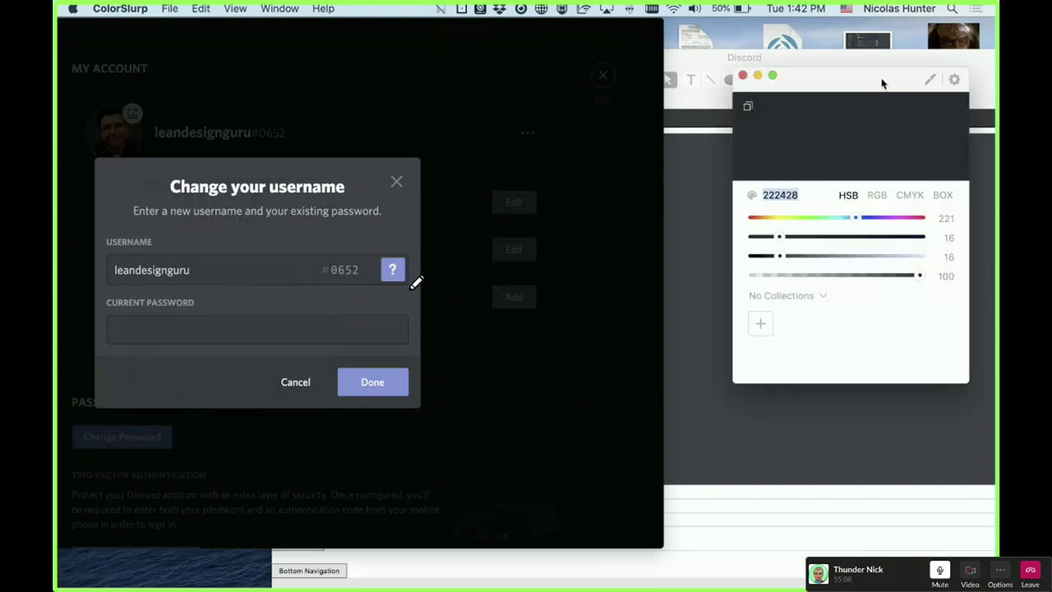
drag(880, 82, 58, 181)
- Switch to FileMaker Pro and set the First field's line colour to 222428
click(759, 256)
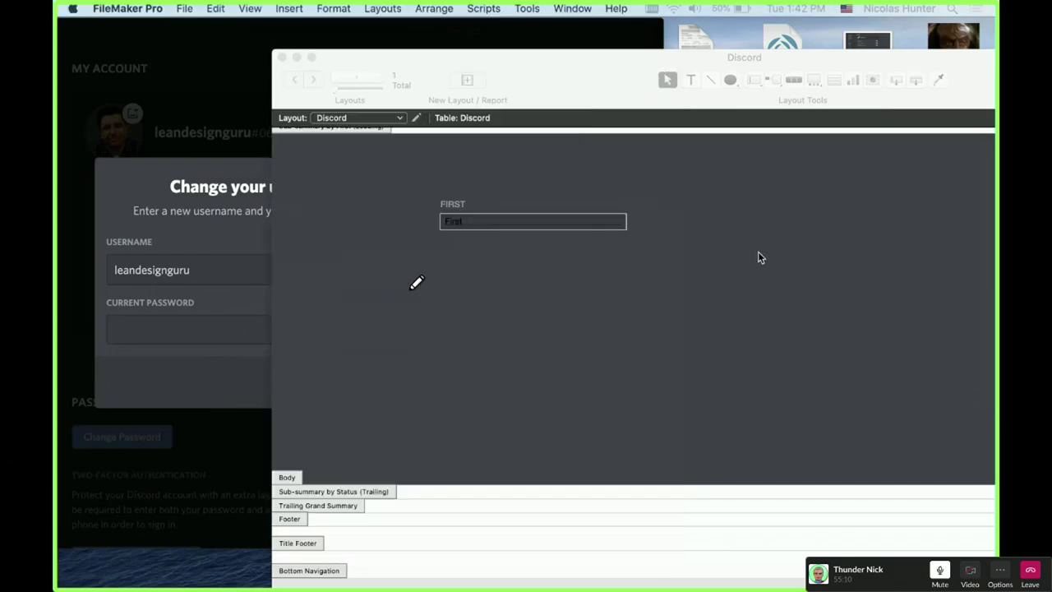
click(570, 230)
drag(606, 83, 368, 80)
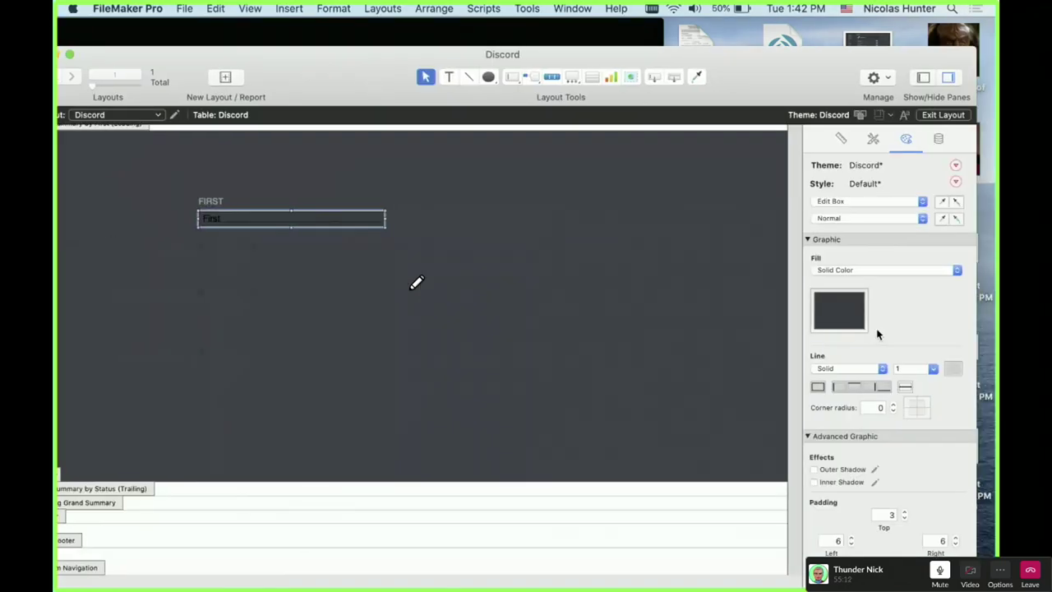
click(950, 370)
double_click(962, 396)
key(super+v)
key(Return)
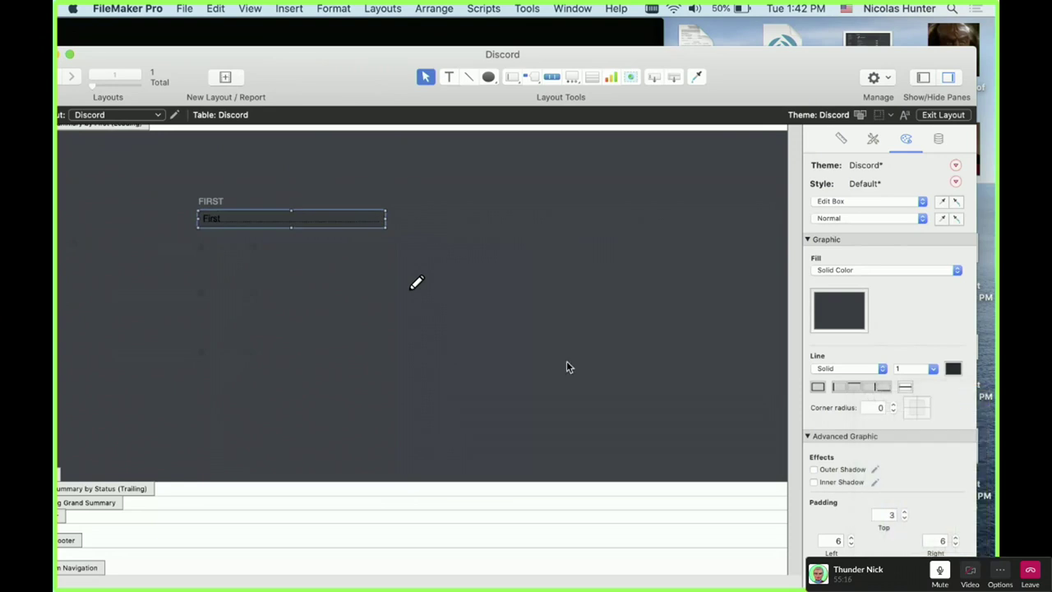
click(568, 363)
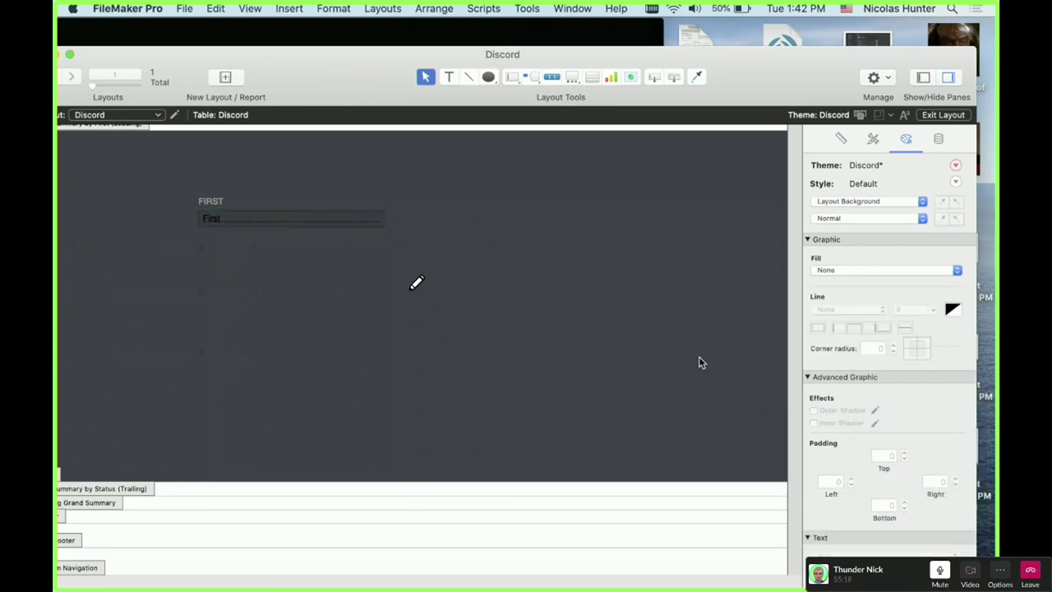
- Check the field's corners in Discord's dialog and set the First field's corner radius to 3 in FileMaker Pro
drag(335, 83, 502, 72)
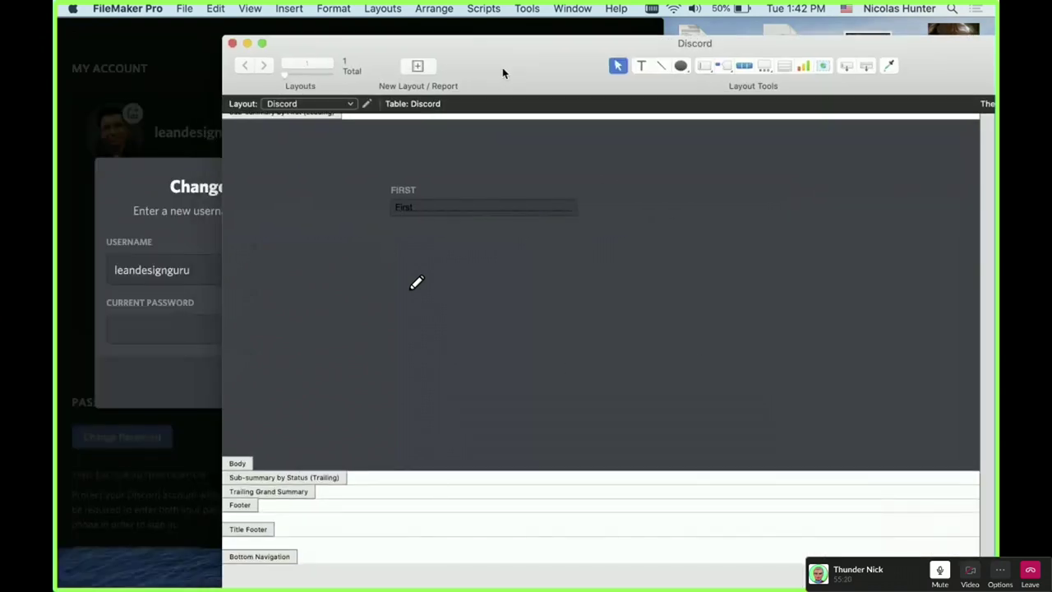
click(110, 264)
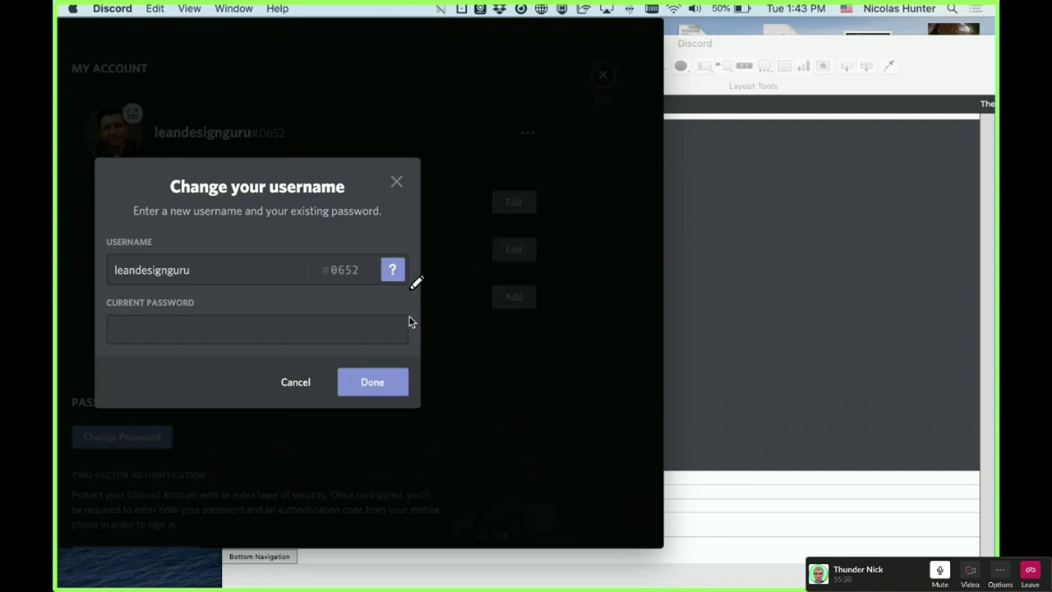
click(665, 279)
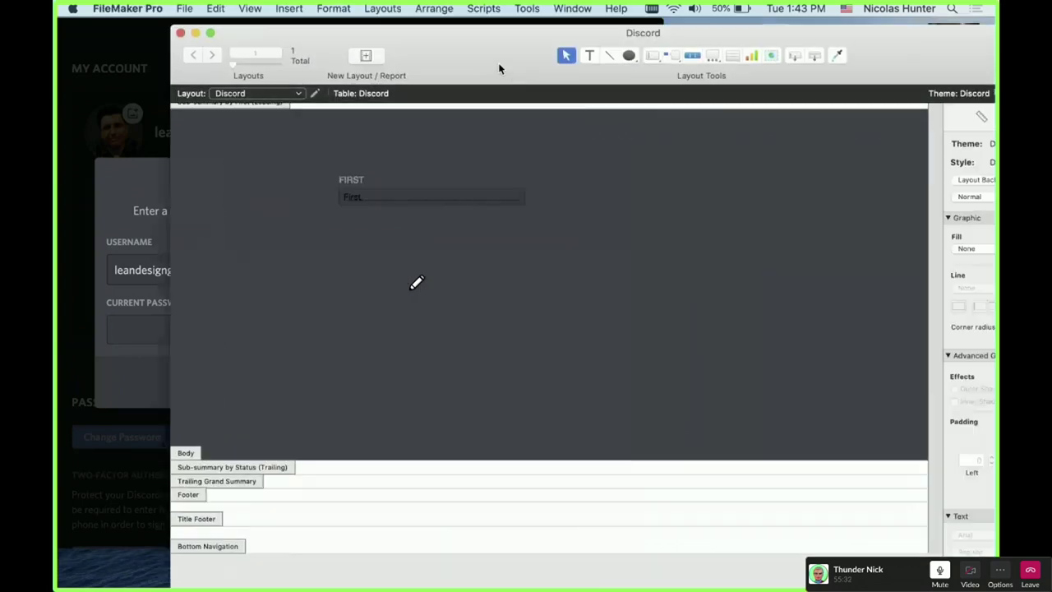
drag(498, 63, 422, 51)
click(357, 192)
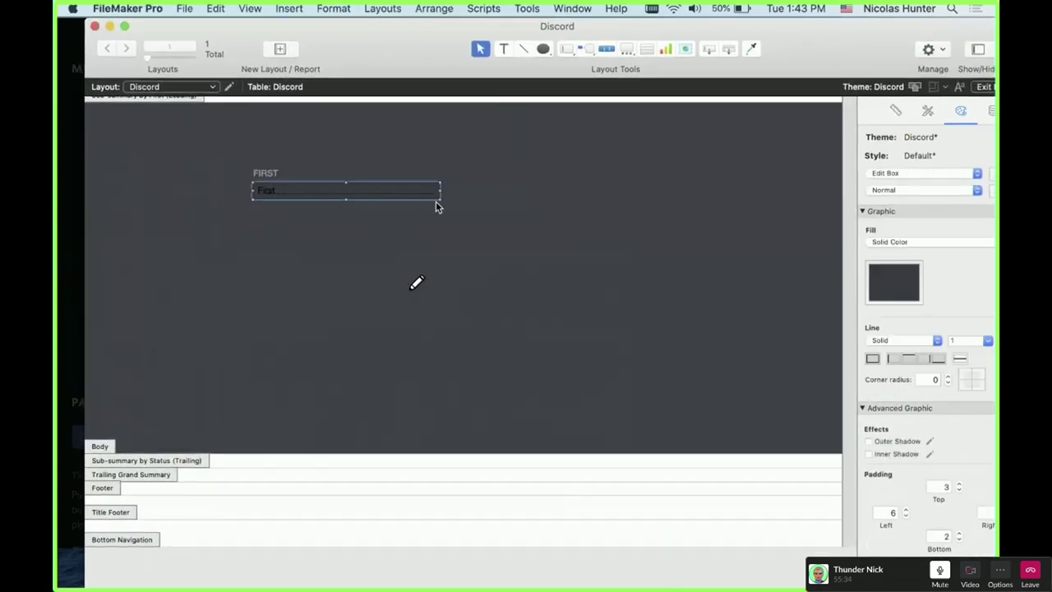
click(949, 375)
click(949, 376)
click(949, 376)
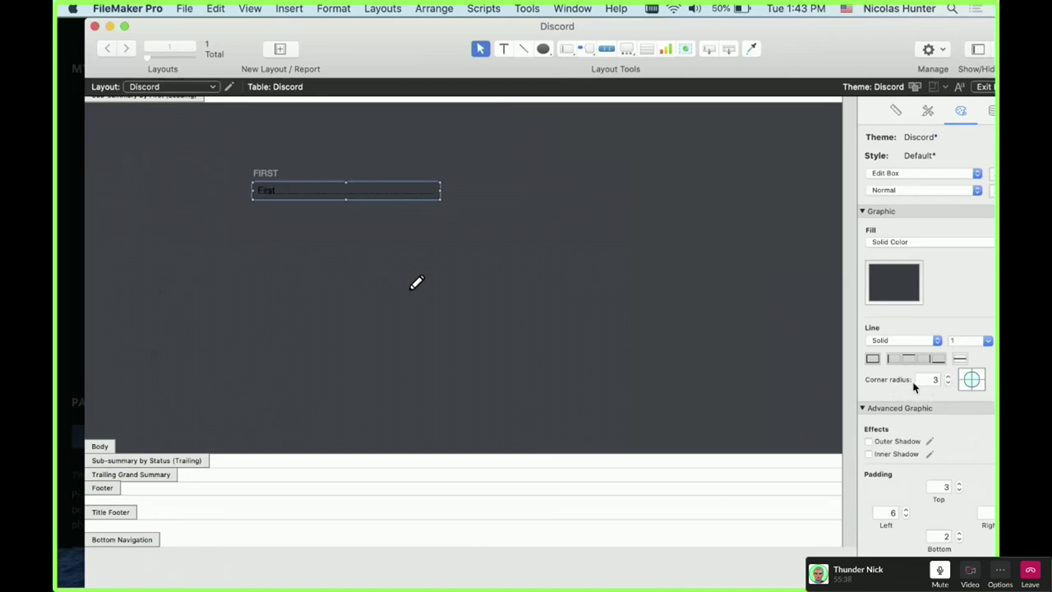
click(435, 281)
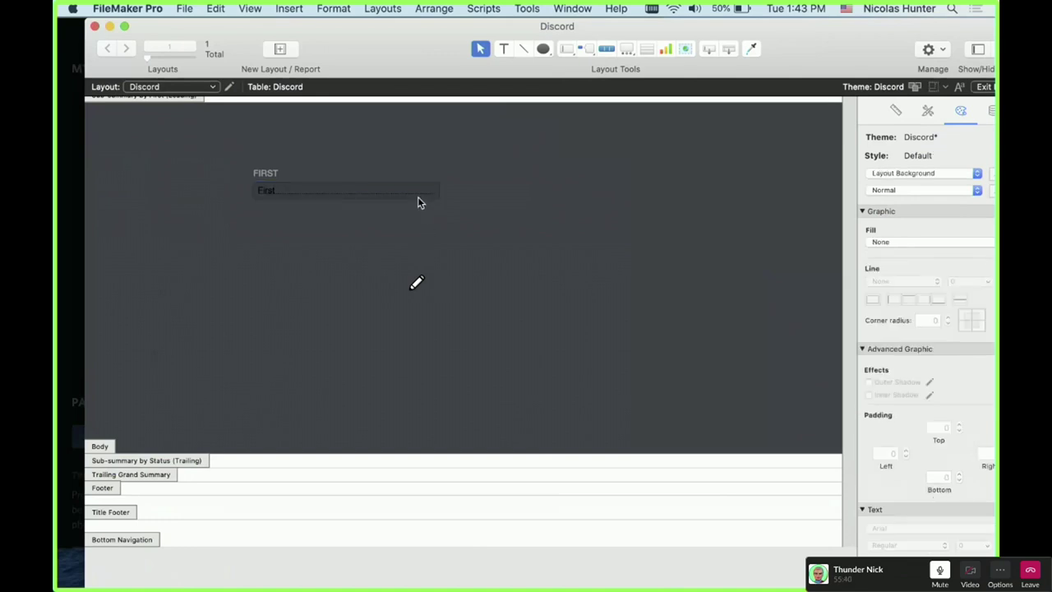
- Examine the First field's rounded corners and border at higher magnification on the layout
click(419, 199)
key(super+plus)
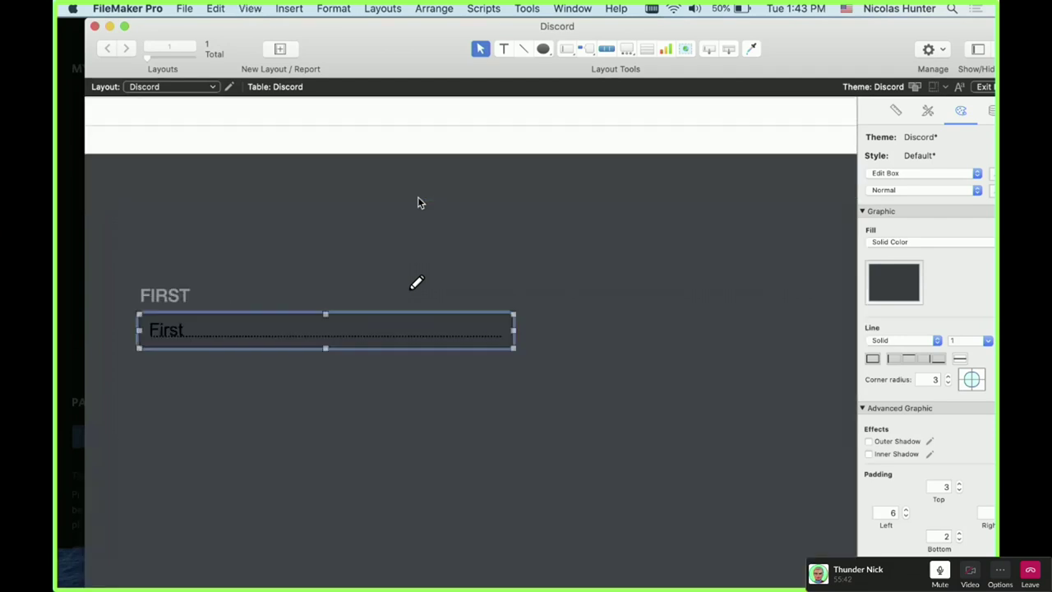
click(417, 204)
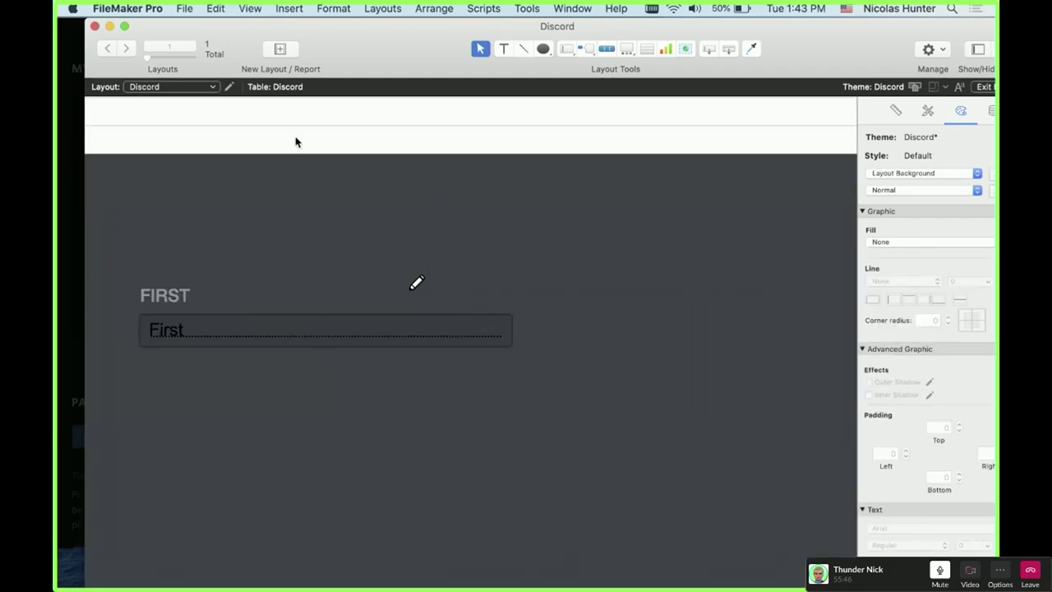
key(super+minus)
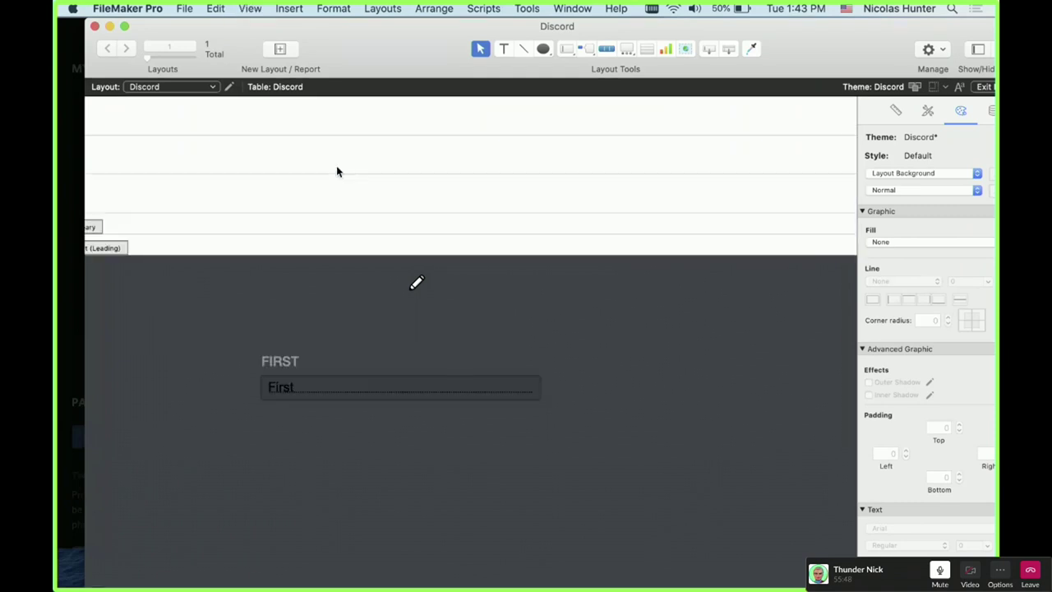
key(super+minus)
key(super+minus)
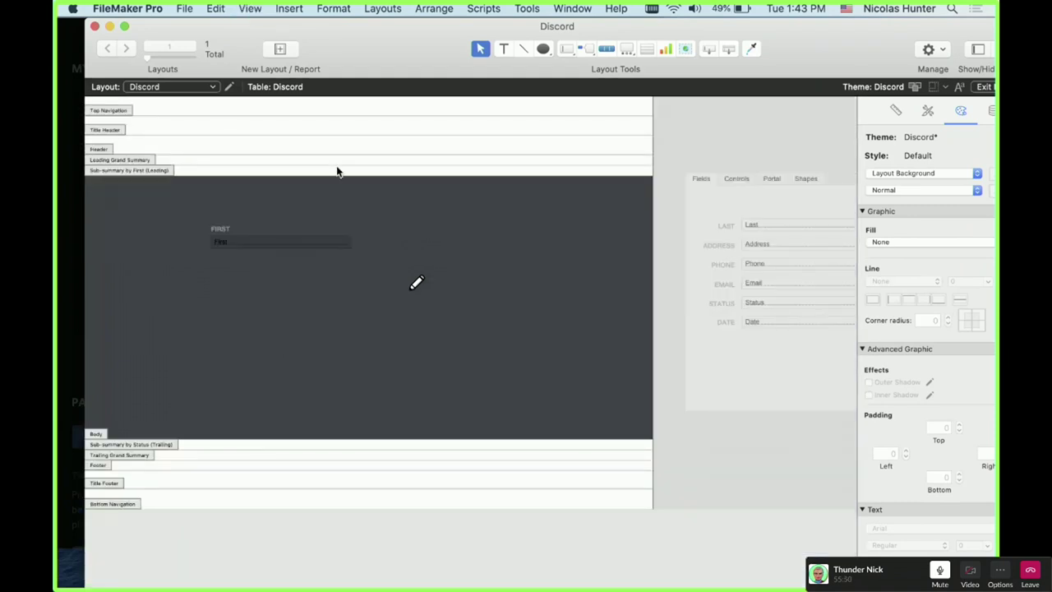
key(super+plus)
- Sample the text colour DCDDDE inside Discord's username field with ColorSlurp, copy its hex code, and return to the FileMaker Pro layout
drag(343, 48, 406, 37)
click(100, 253)
drag(114, 270, 191, 271)
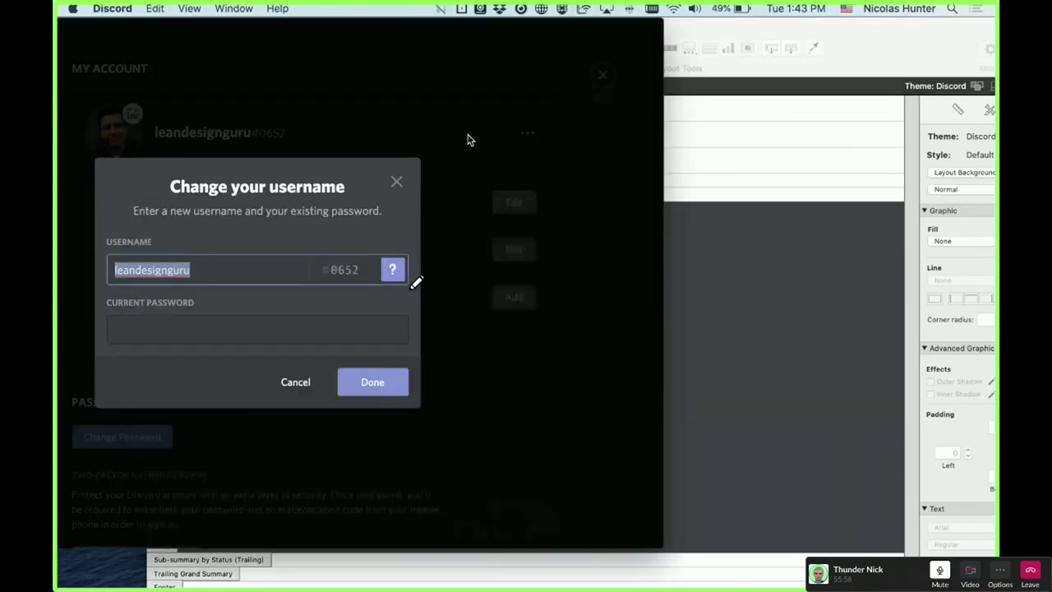
click(810, 211)
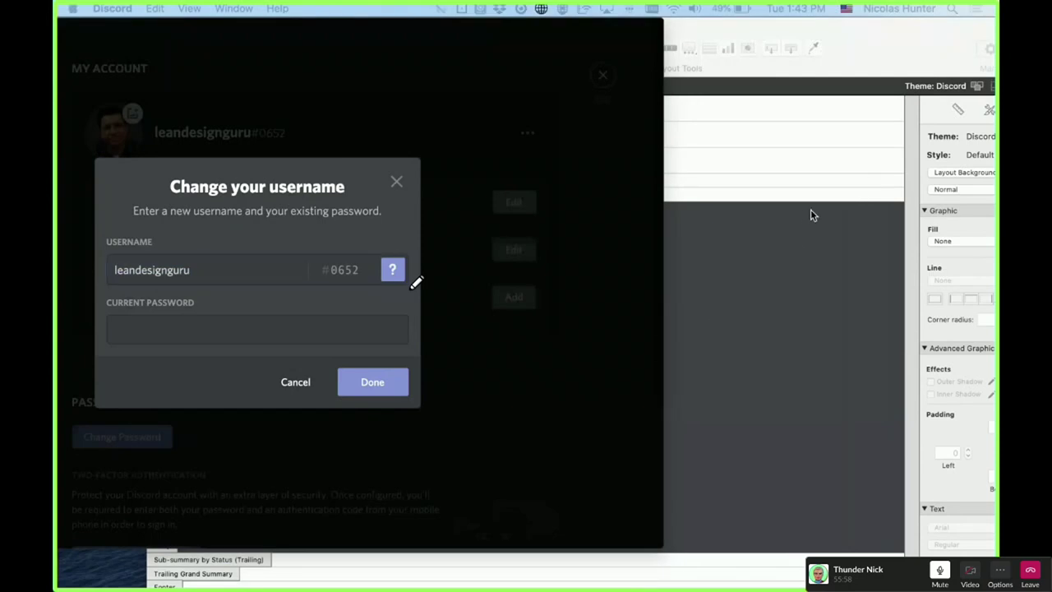
drag(488, 183, 827, 36)
click(827, 37)
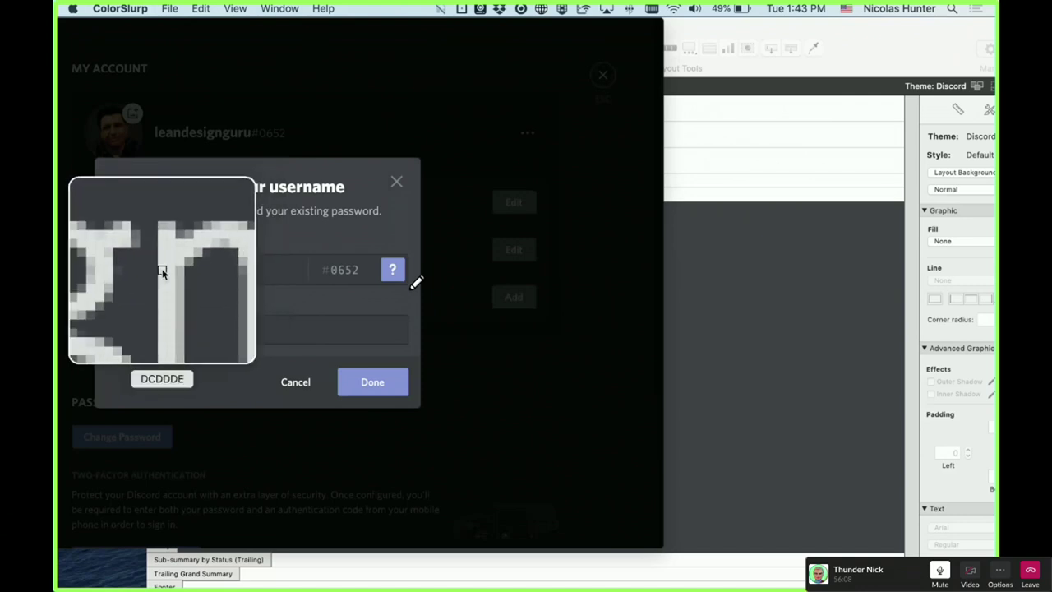
click(162, 272)
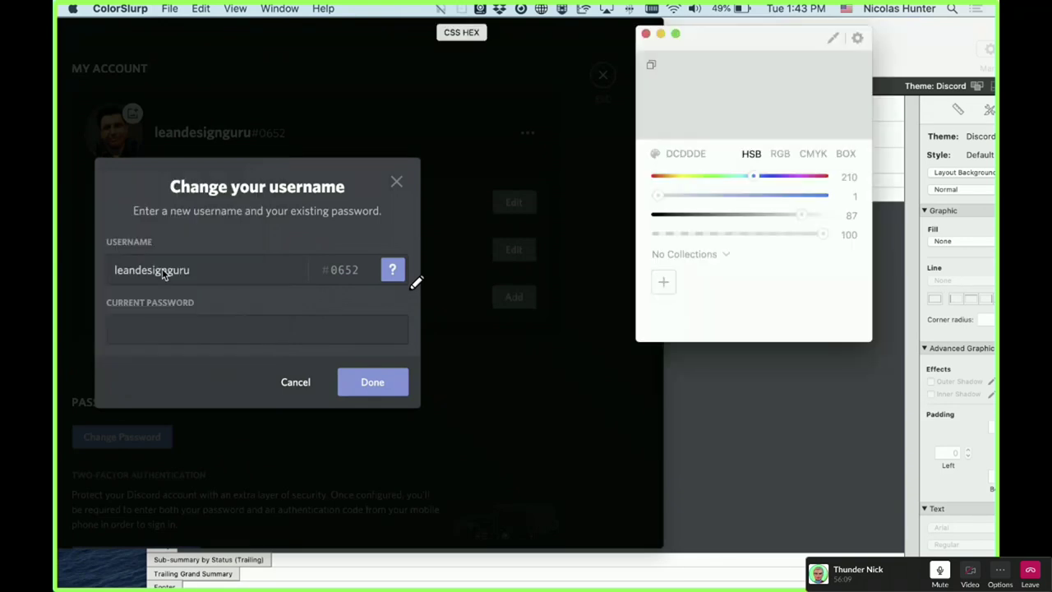
double_click(692, 154)
drag(765, 38, 72, 156)
click(874, 288)
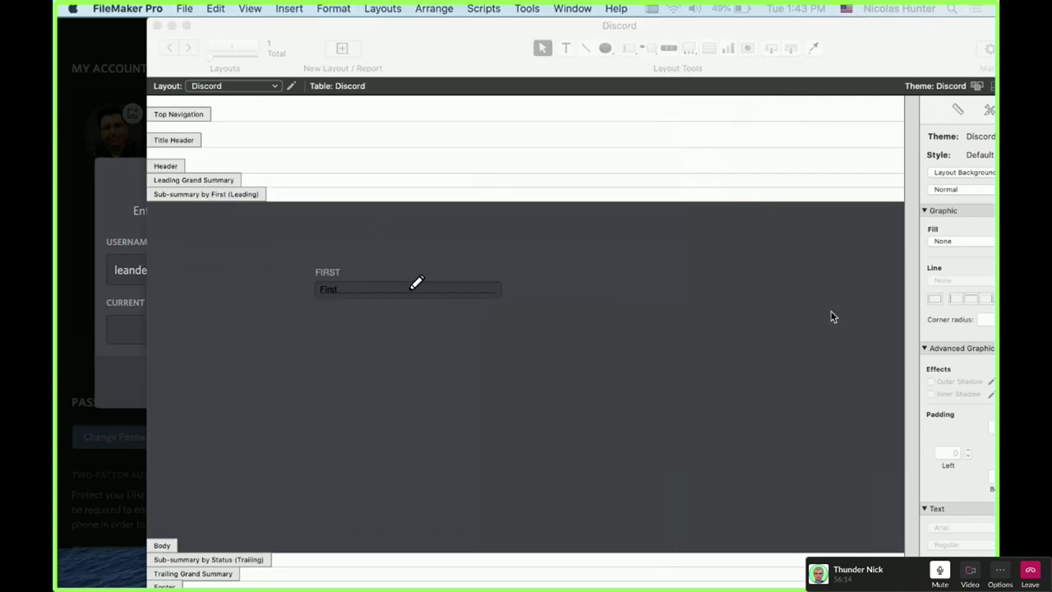
- Set the First field's text colour to DCDCDC
click(394, 293)
drag(878, 49, 796, 29)
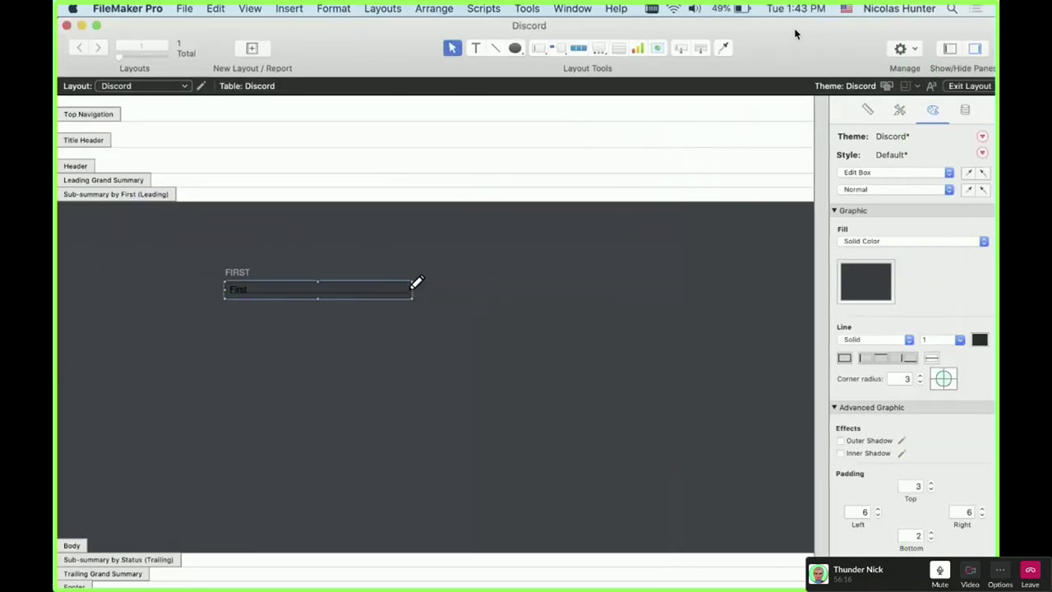
click(980, 340)
click(980, 341)
scroll(955, 515, down, 2)
scroll(956, 515, down, 3)
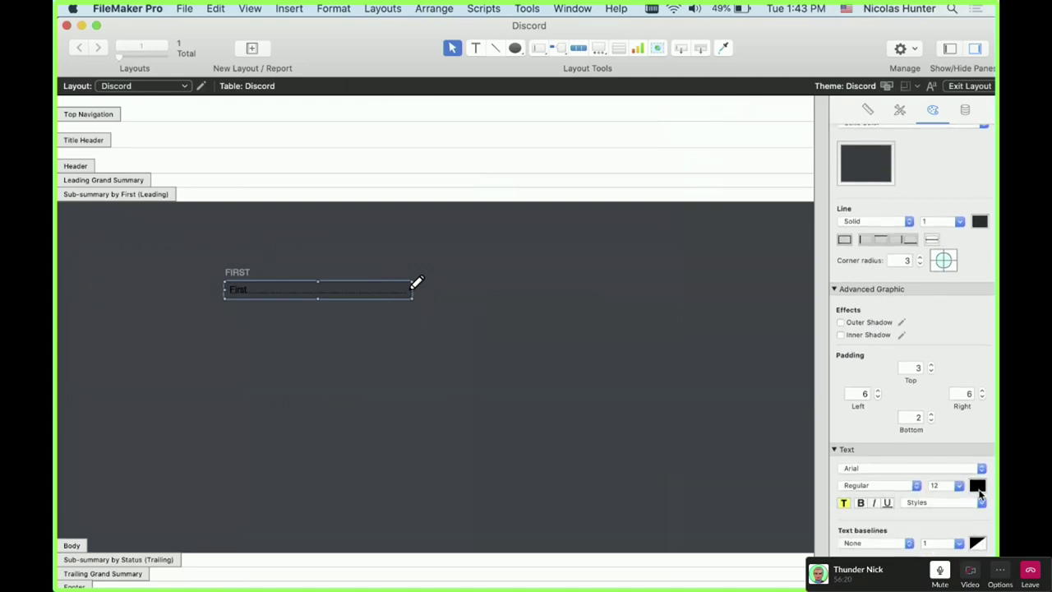
click(978, 485)
click(960, 288)
text(dcdcdc)
key(Return)
click(580, 314)
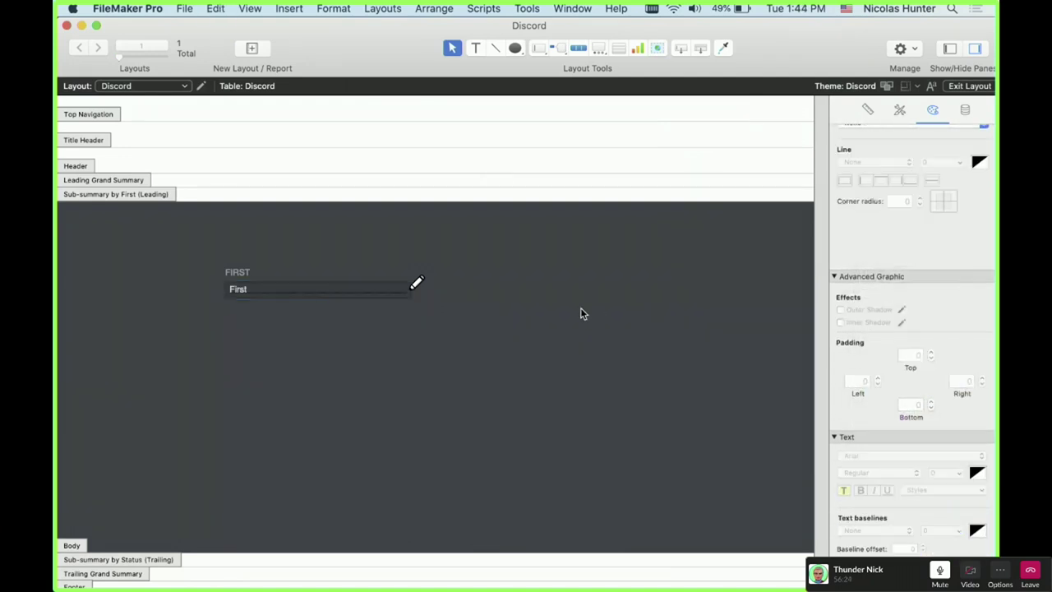
- Set the First field's font to Helvetica Neue at size 15
drag(367, 47, 285, 33)
click(264, 295)
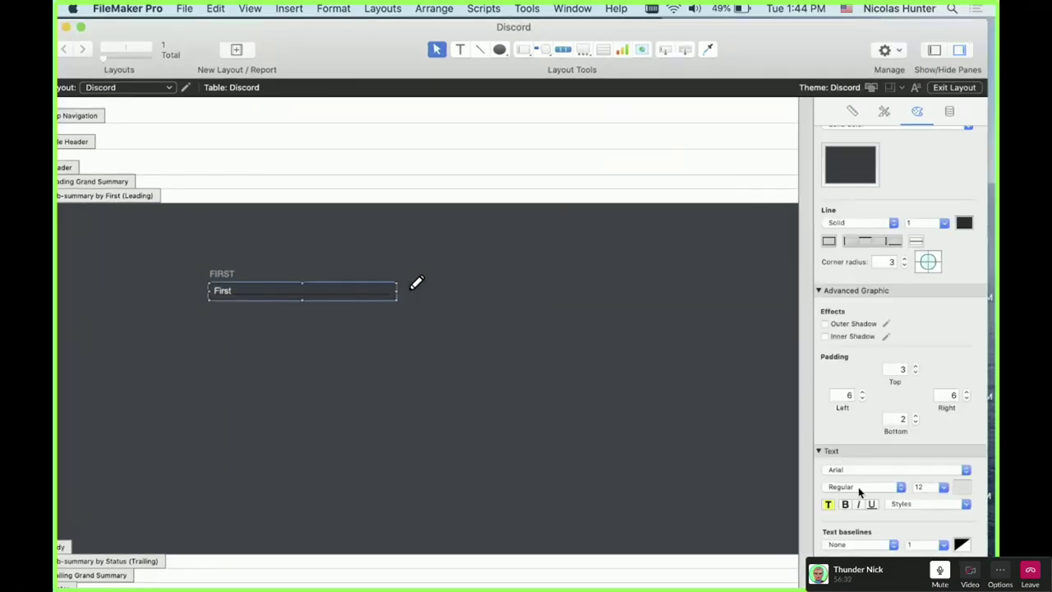
click(857, 471)
click(858, 461)
double_click(931, 488)
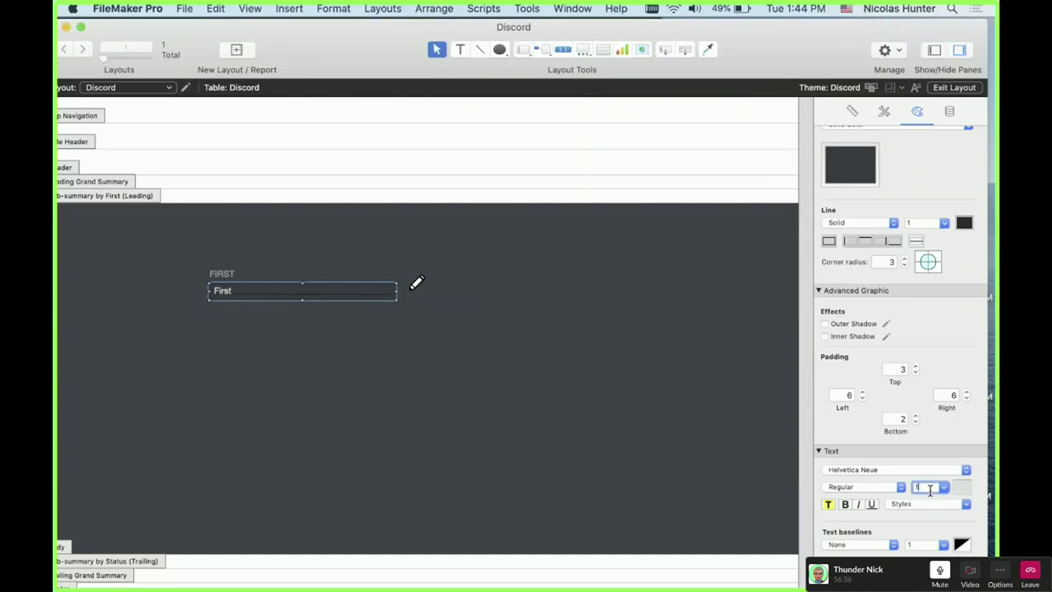
key(Tab)
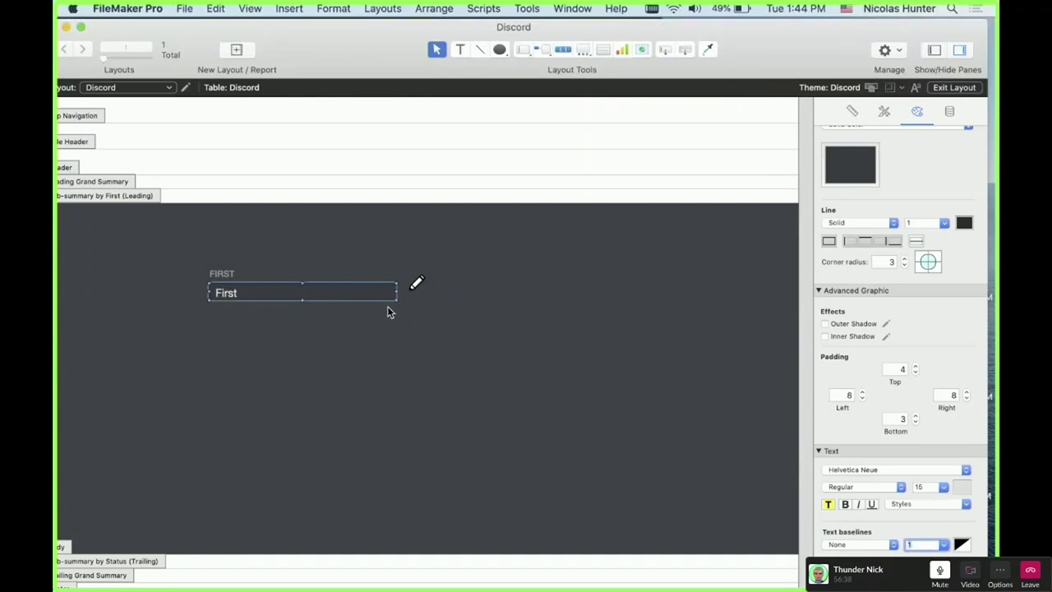
- Move the First field and its label beside Discord's username field to compare their text
click(302, 297)
drag(214, 31, 418, 31)
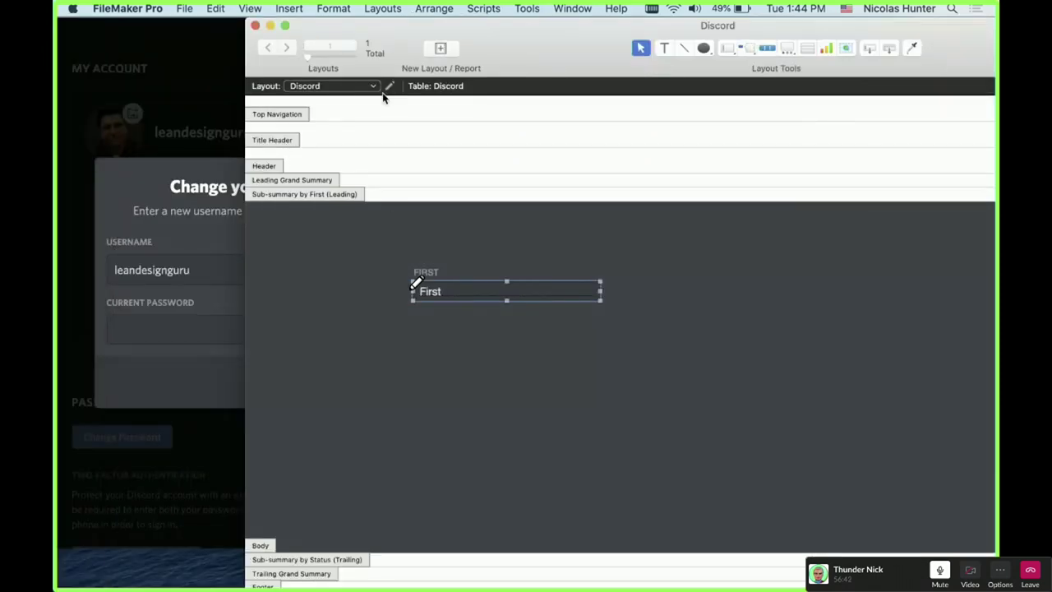
drag(503, 329, 288, 270)
click(316, 350)
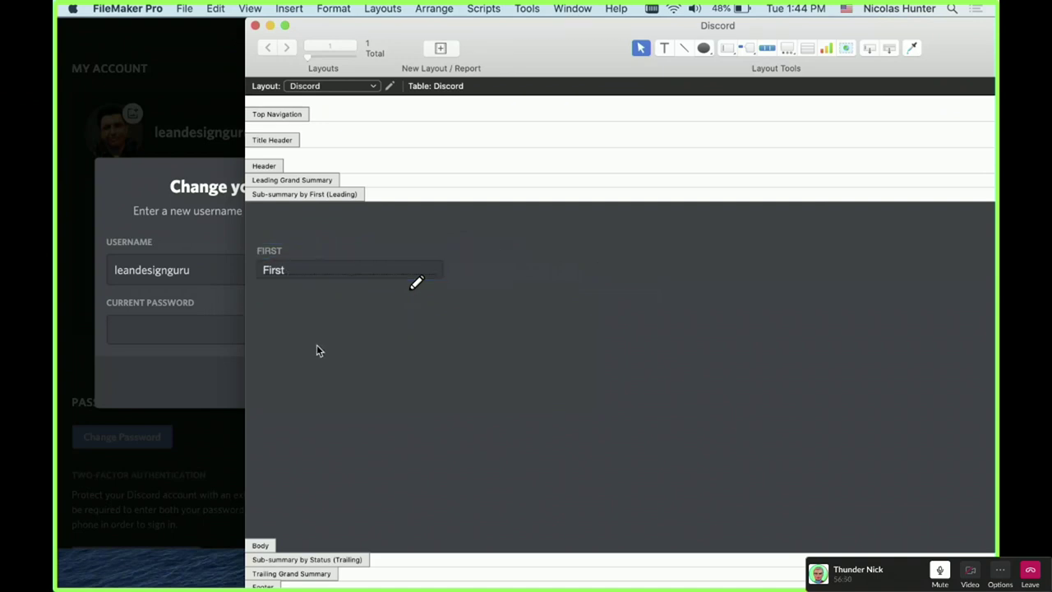
- Move the First field and its label together back into the open area of the layout body
click(275, 271)
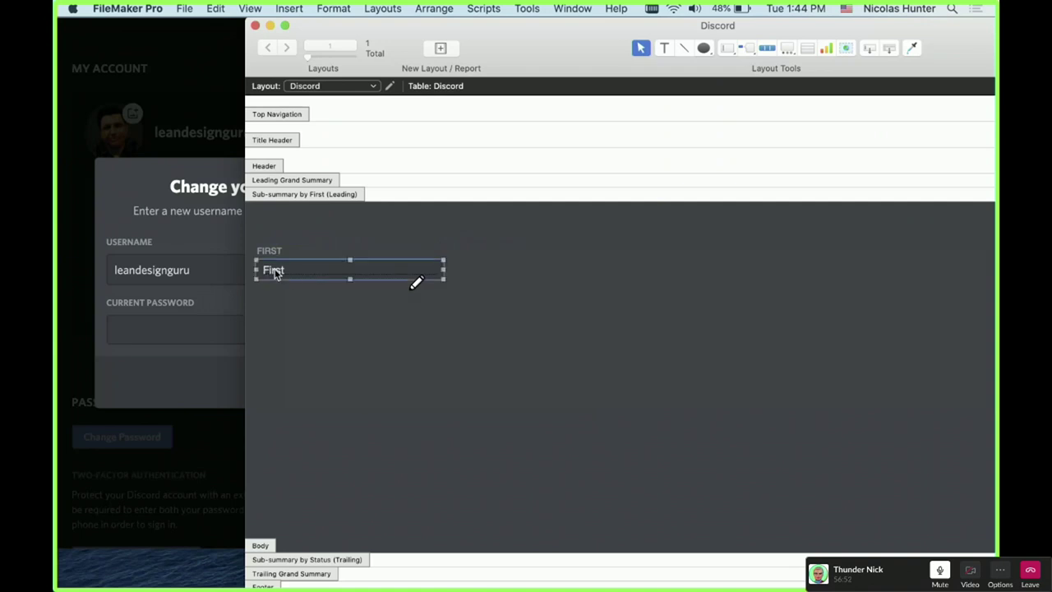
drag(455, 314, 245, 234)
drag(304, 272, 400, 277)
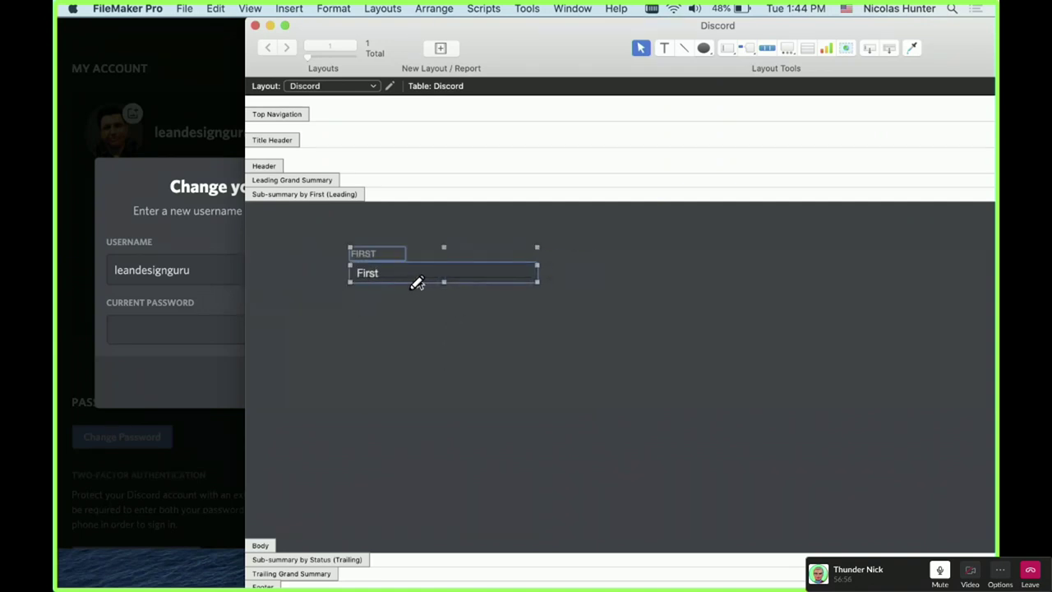
key(super+k)
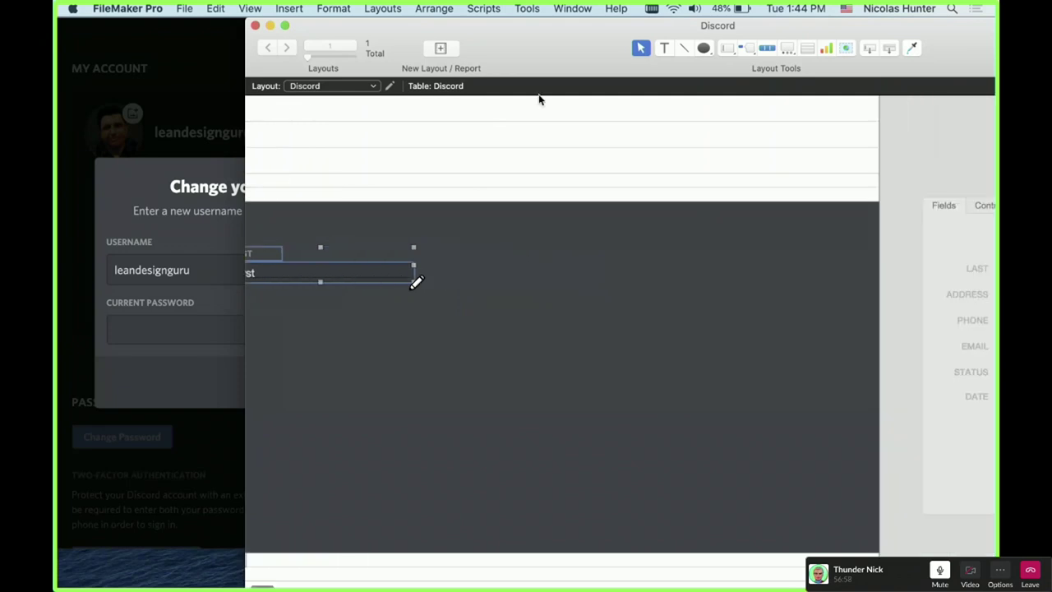
key(super+i)
key(super+k)
drag(335, 320, 306, 299)
click(344, 345)
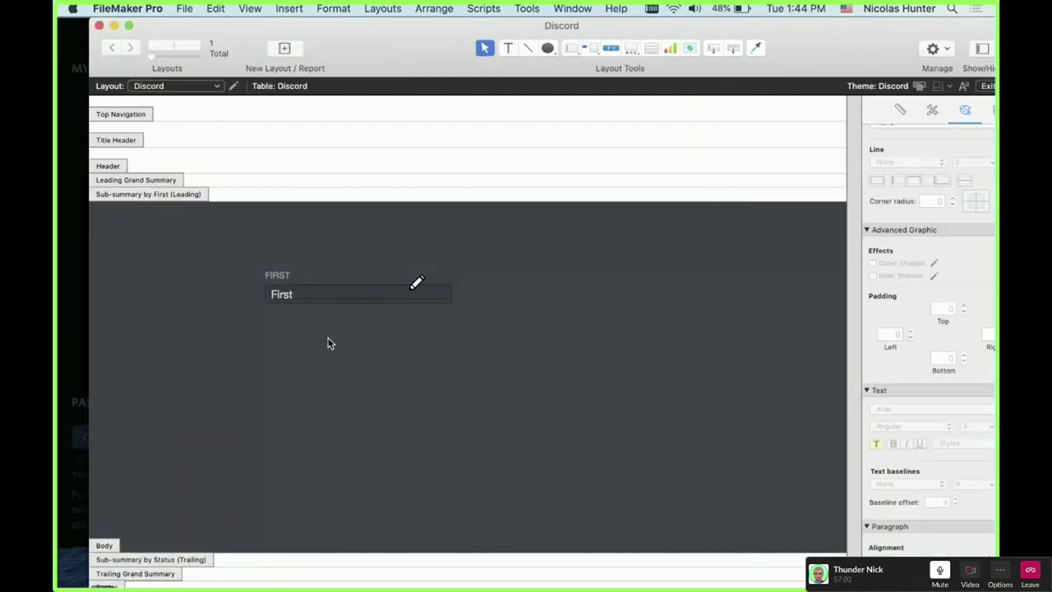
- Preview the First field in Browse mode and compare its active, selected and inactive appearance with Discord's username field
click(309, 299)
key(super+b)
click(319, 294)
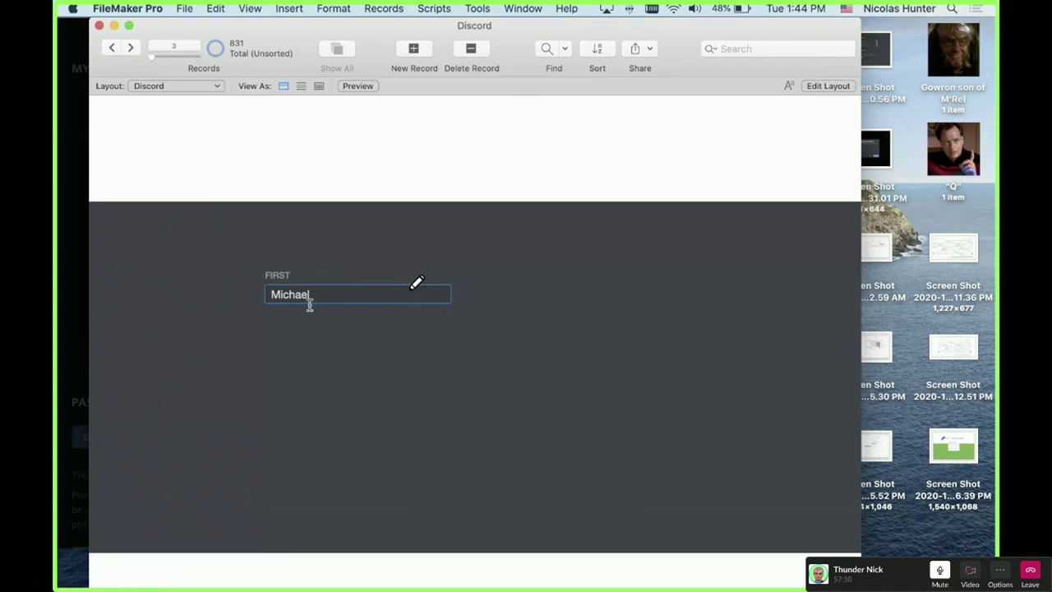
triple_click(277, 298)
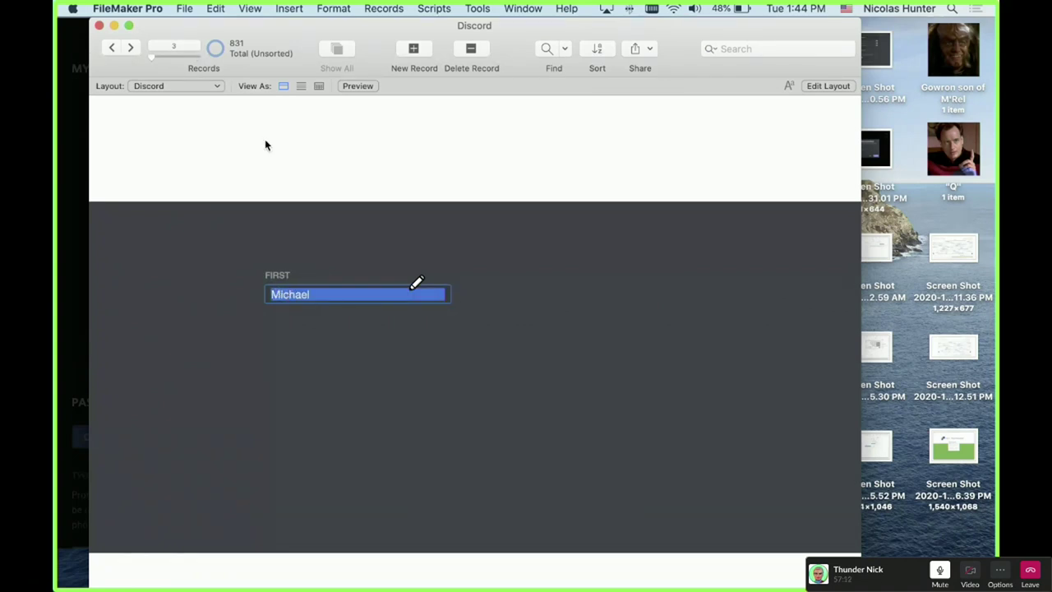
drag(258, 31, 401, 29)
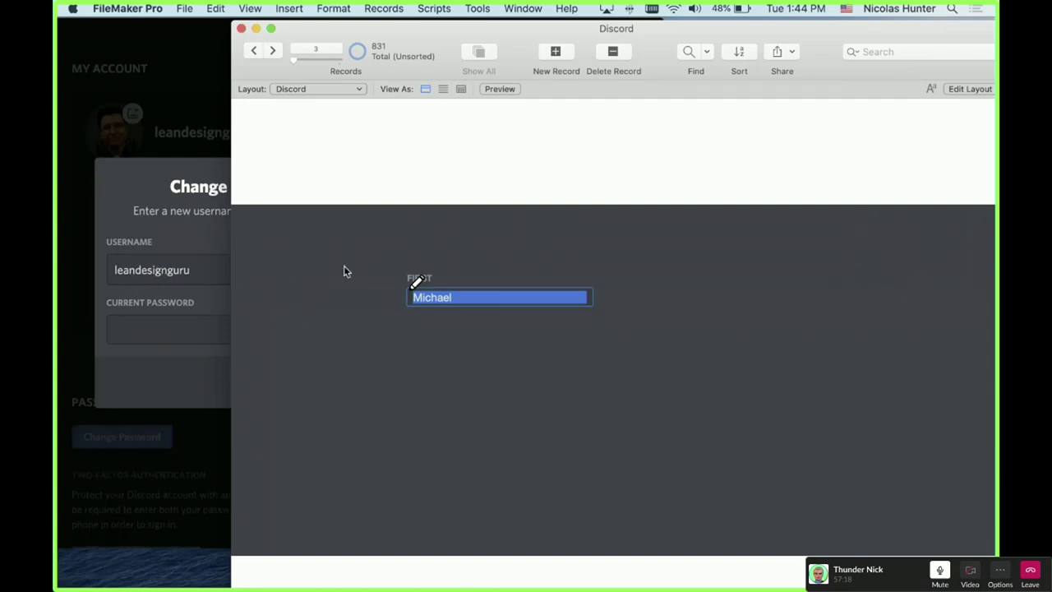
click(431, 323)
- Return to Layout mode and set the First field's top, left, right and bottom padding to 10
key(super+l)
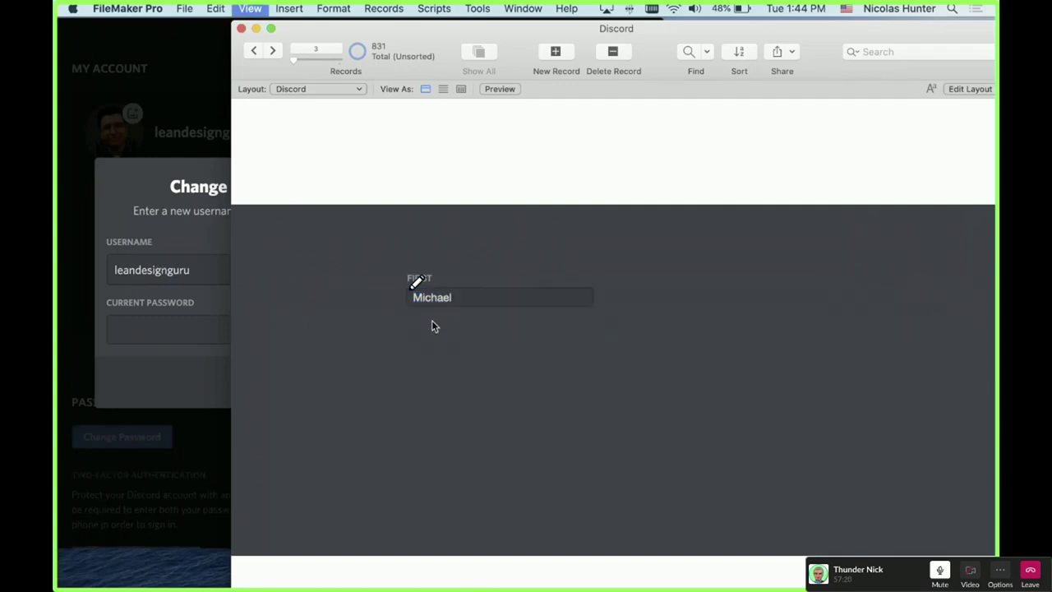
key(ctrl+Up)
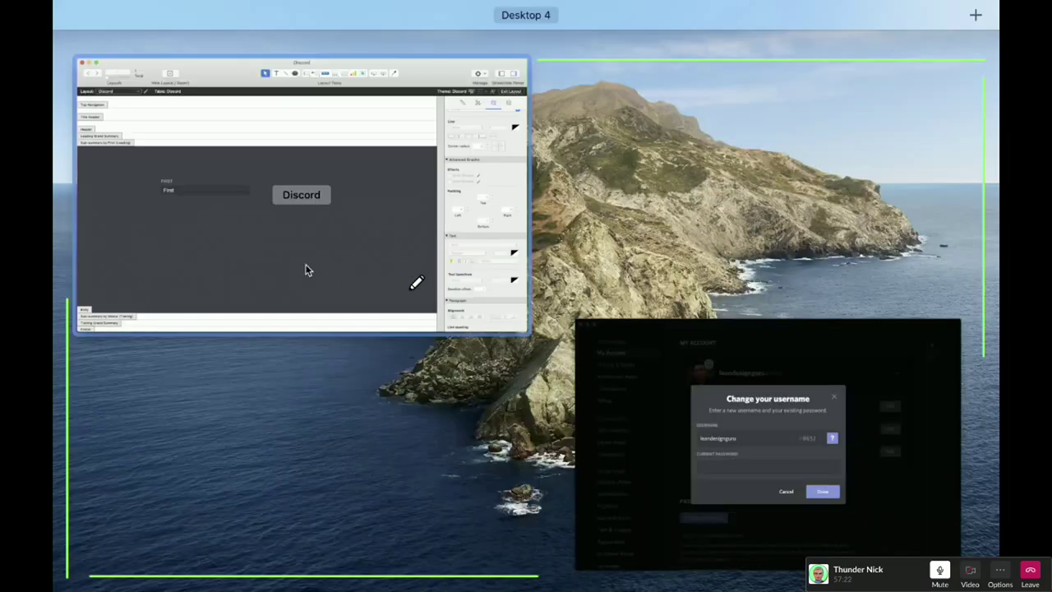
click(344, 285)
click(909, 371)
text(10)
key(Tab)
text(10)
key(Tab)
text(10)
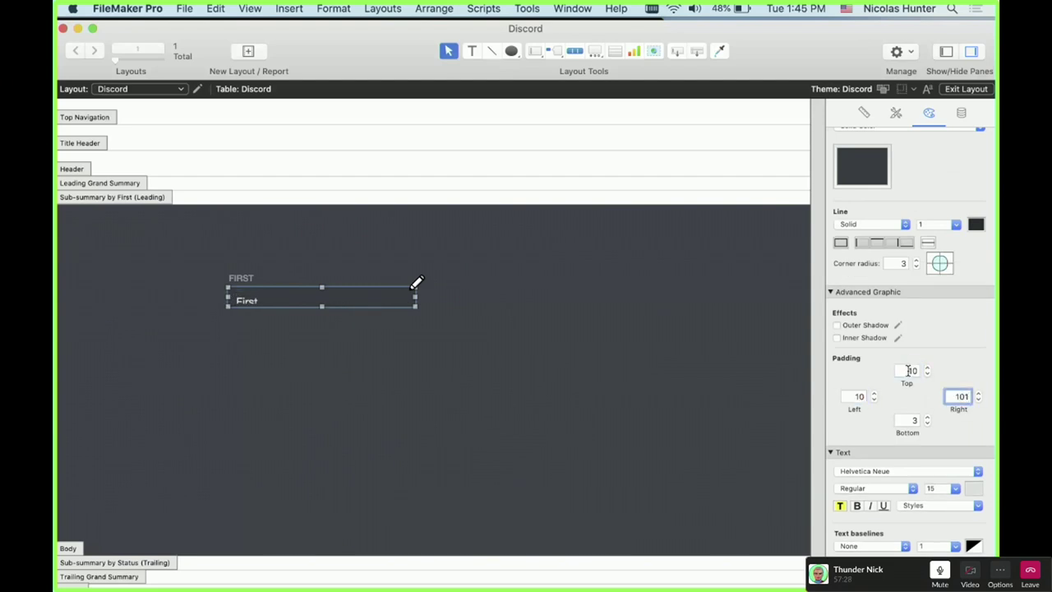
key(Tab)
text(1)
key(Return)
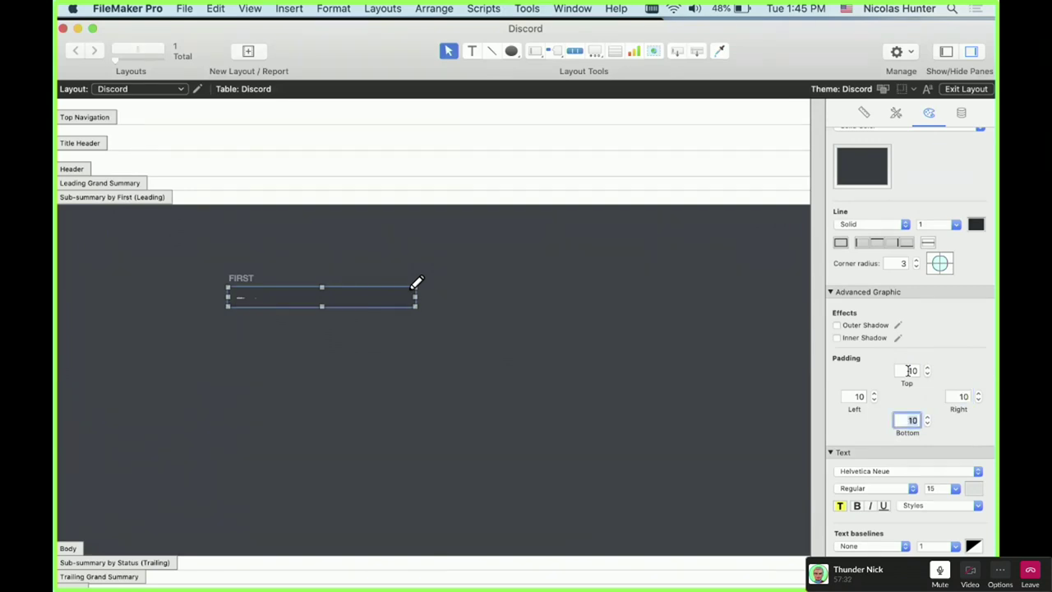
- Increase the First field's height so its text fits inside the padding
scroll(269, 321, down, 2)
click(322, 277)
click(350, 321)
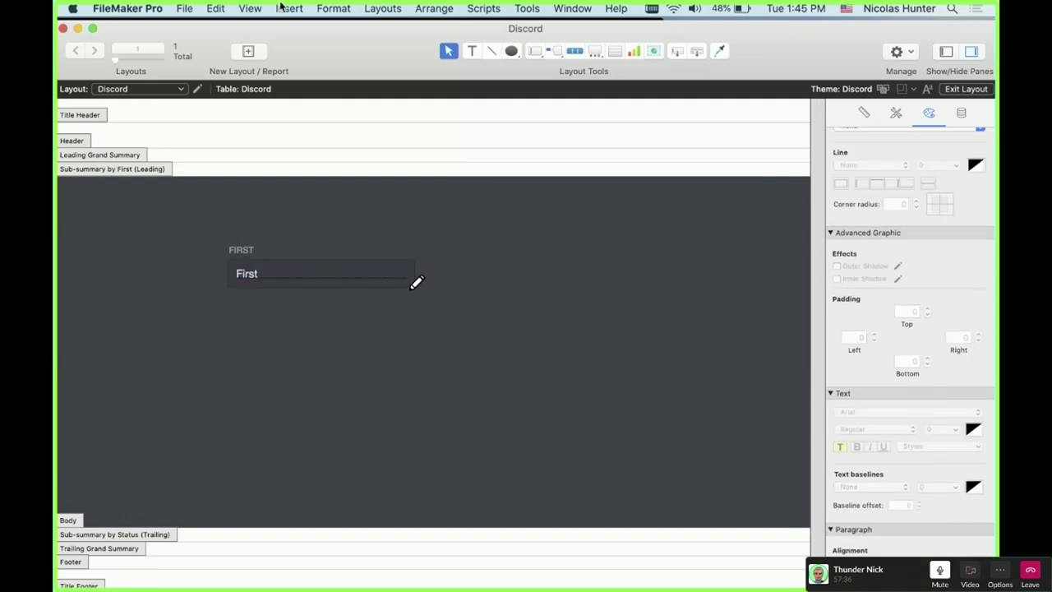
- Place the First field and its label beside Discord's username field and shift the label slightly up, away from the field
drag(277, 31, 499, 28)
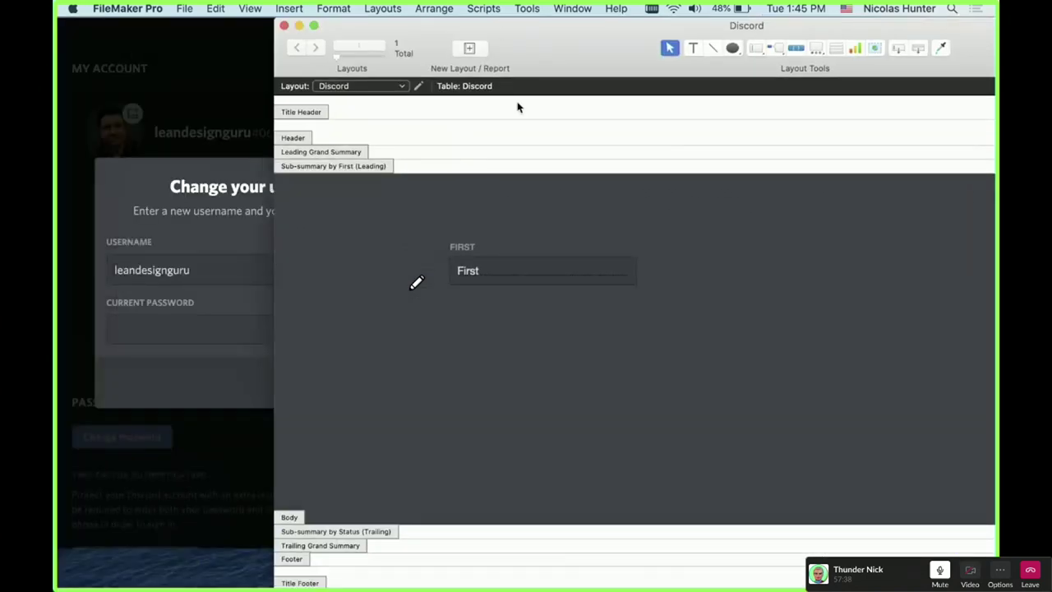
drag(554, 331, 452, 235)
drag(493, 284, 331, 278)
click(386, 348)
drag(310, 244, 310, 239)
click(365, 346)
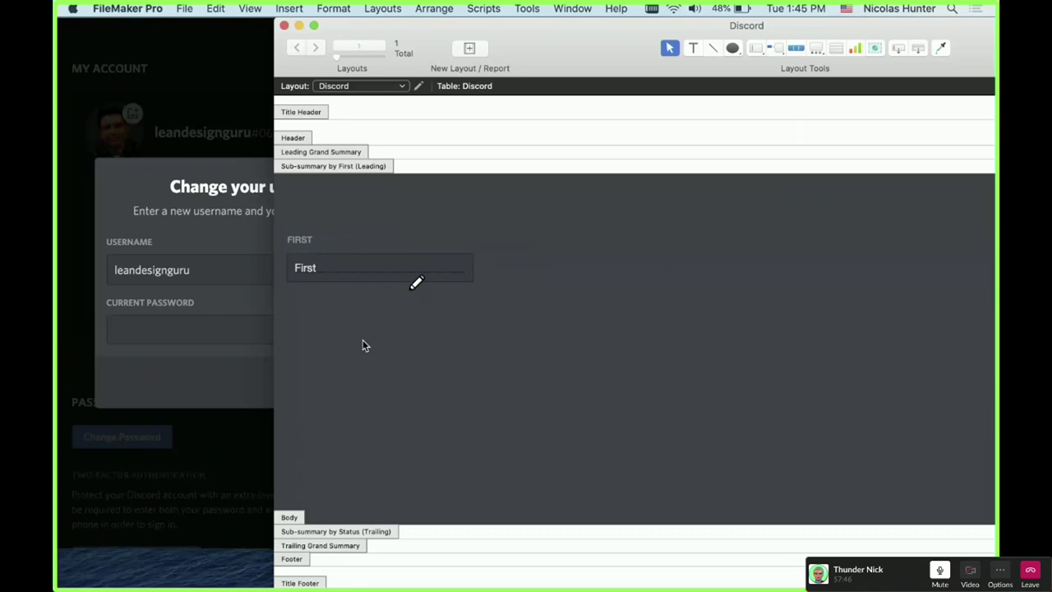
- Rename the FIRST label to USERNAME and nudge it slightly down
double_click(311, 240)
text(USER)
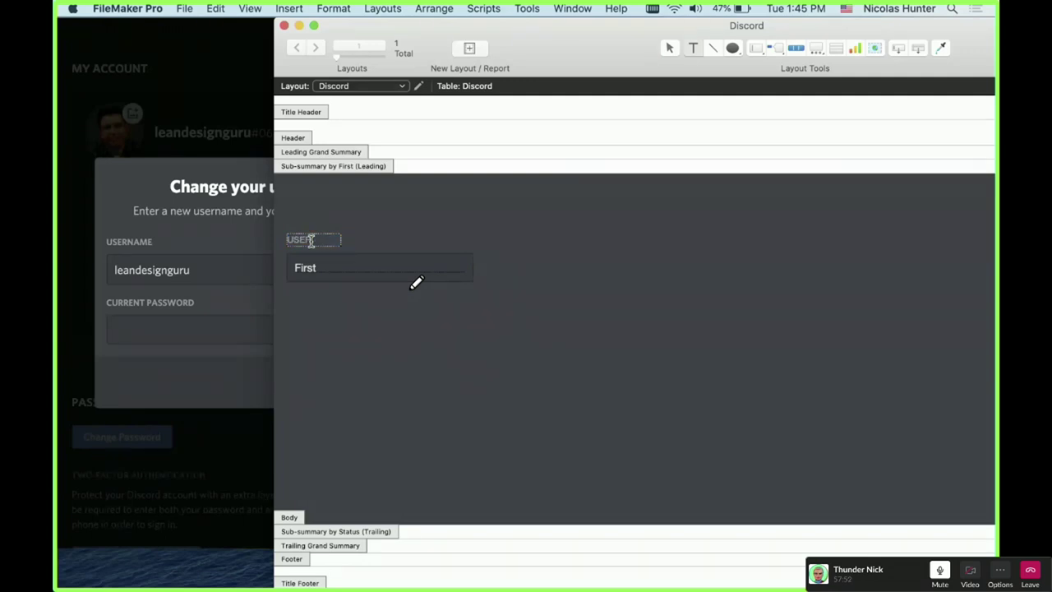
text(NAME)
key(KP_Enter)
click(476, 218)
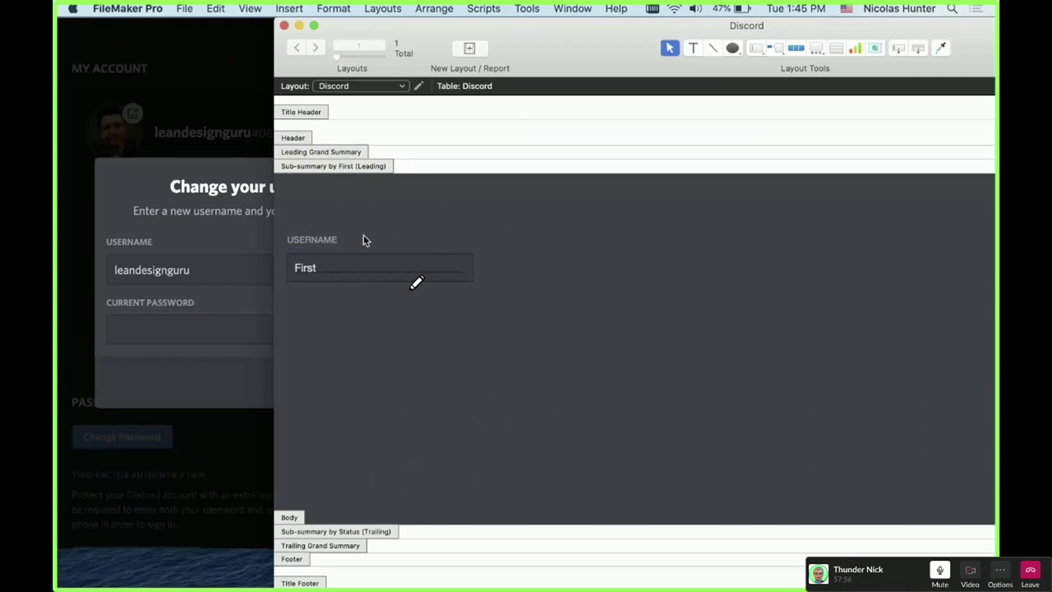
drag(321, 237, 325, 242)
click(459, 383)
- Set the USERNAME label's text to Bold at size 11 and compare it with Discord's label
click(329, 240)
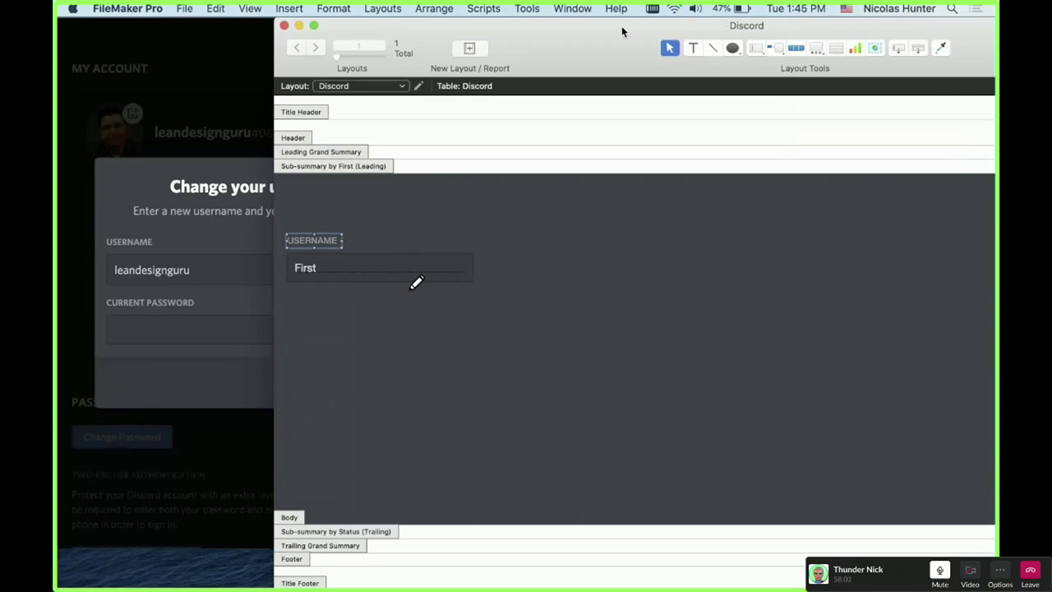
key(super+i)
double_click(962, 426)
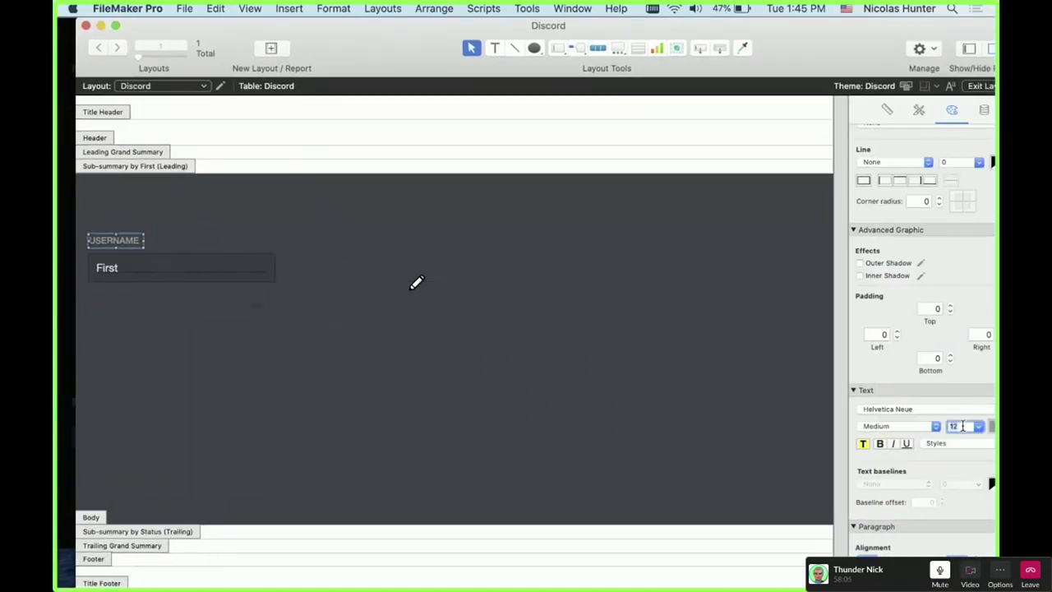
click(902, 423)
click(904, 456)
click(474, 314)
drag(281, 22, 384, 21)
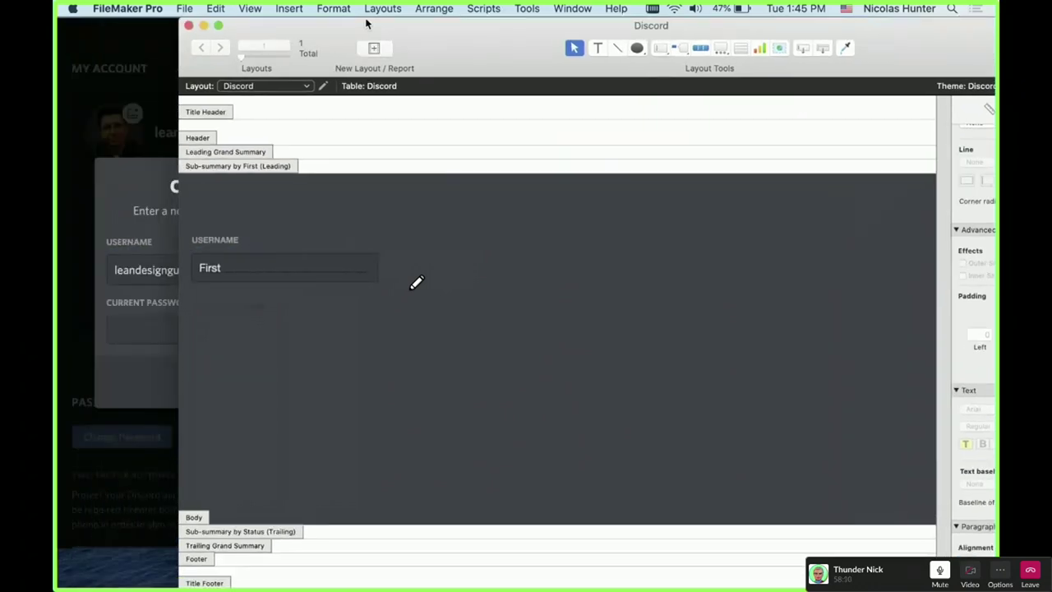
click(232, 240)
click(321, 236)
- Save the USERNAME label's formatting changes to its current Default style
click(241, 241)
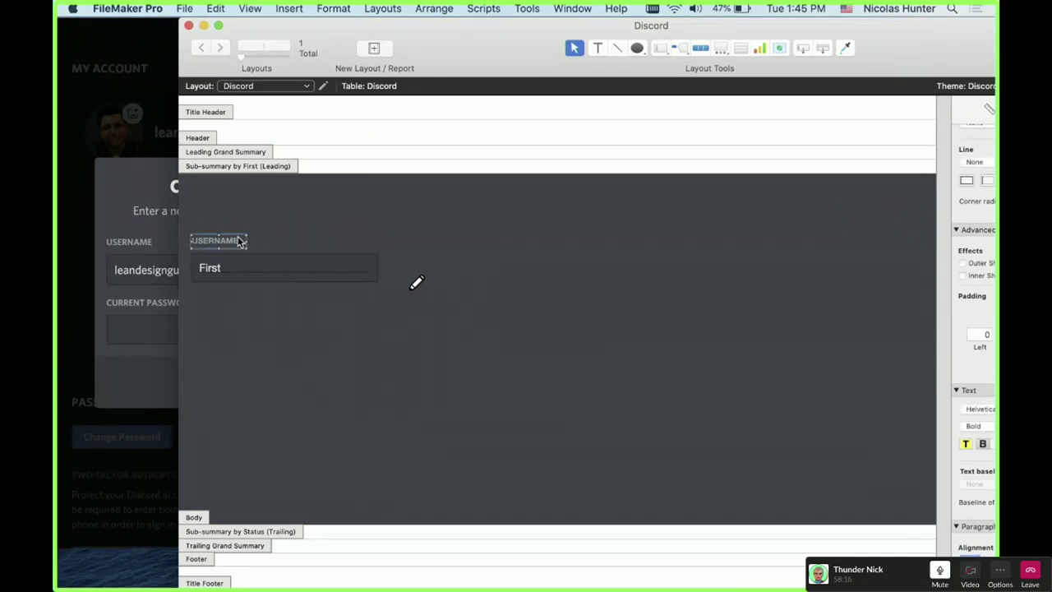
drag(514, 58, 362, 59)
scroll(884, 247, up, 5)
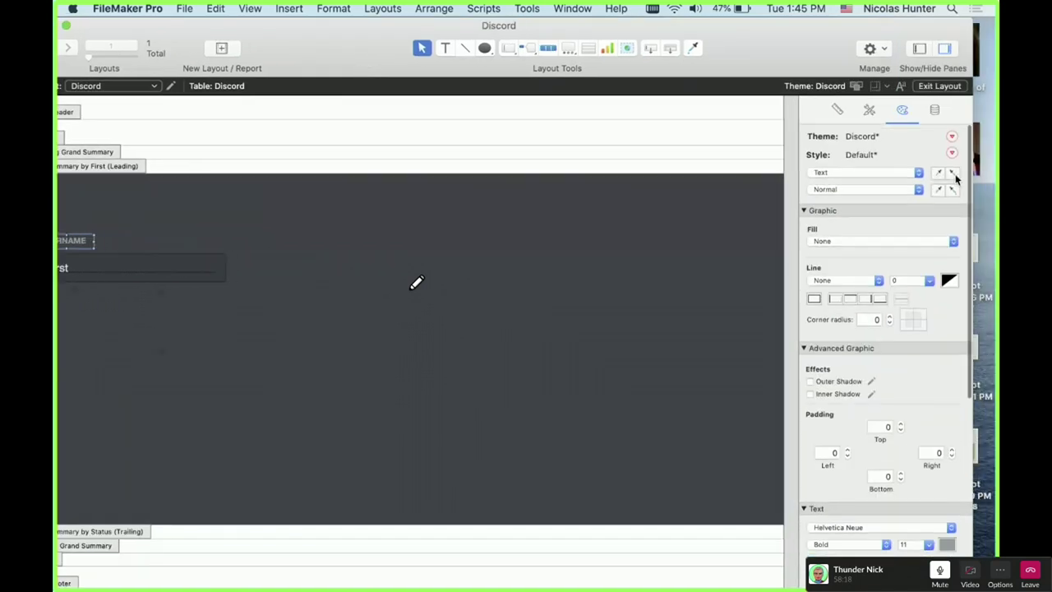
click(952, 154)
click(913, 172)
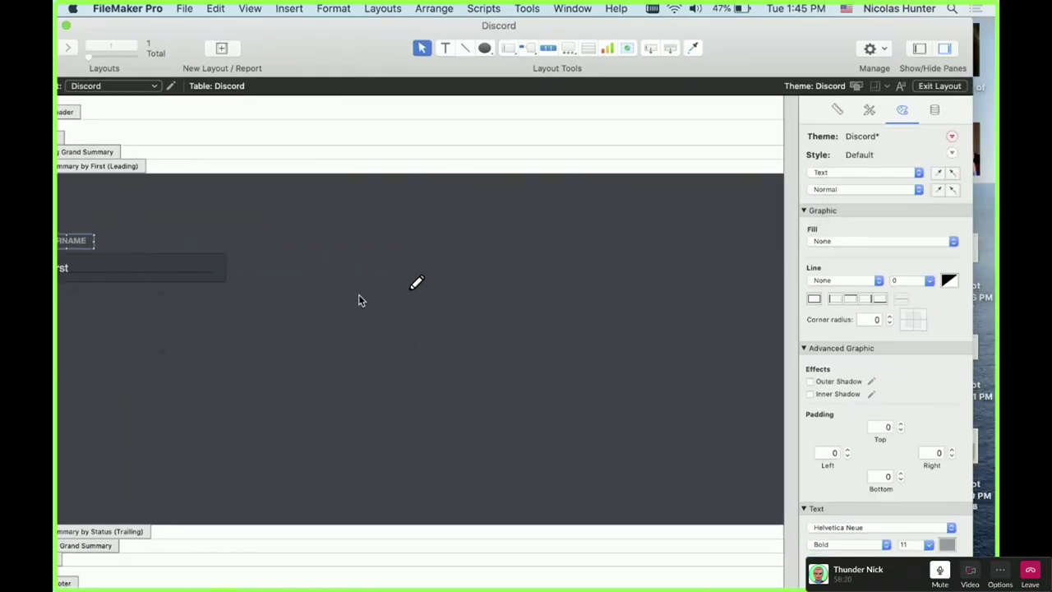
drag(307, 61, 426, 80)
click(172, 279)
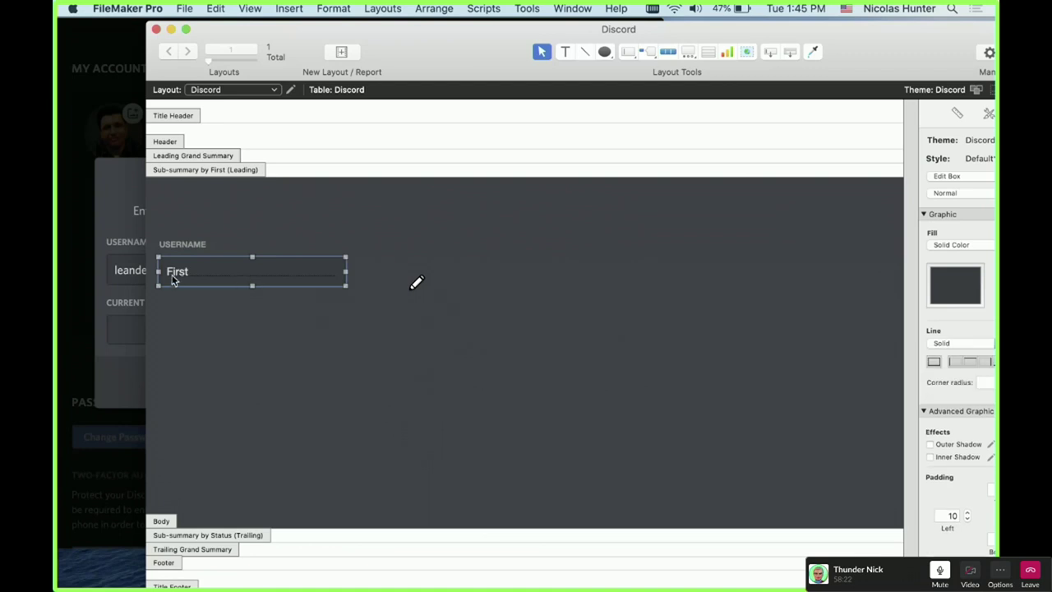
key(super+k)
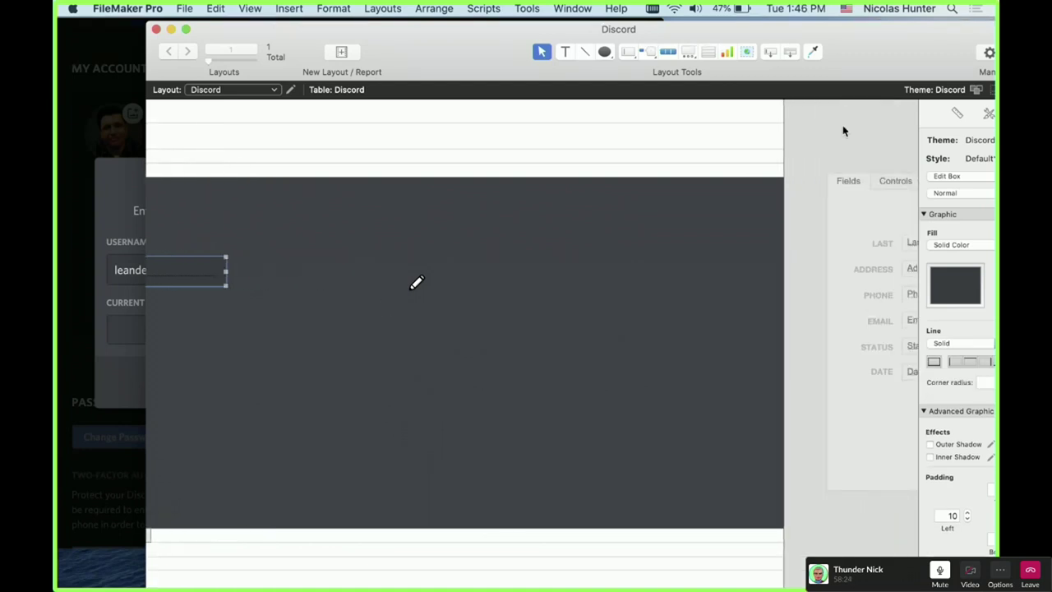
drag(861, 53, 748, 57)
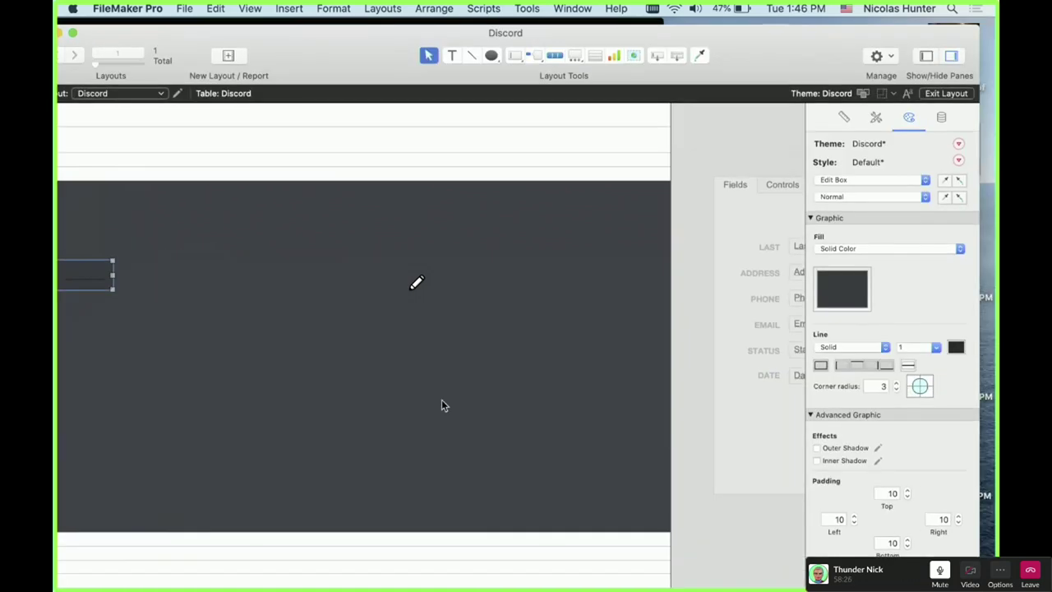
key(super+k)
drag(332, 56, 388, 61)
click(224, 337)
- Try to reduce the First field's height from its bottom edge
click(160, 277)
mouse_move(195, 289)
mouse_down()
mouse_move(202, 324)
mouse_move(200, 277)
mouse_move(195, 361)
mouse_move(194, 276)
mouse_up()
click(194, 290)
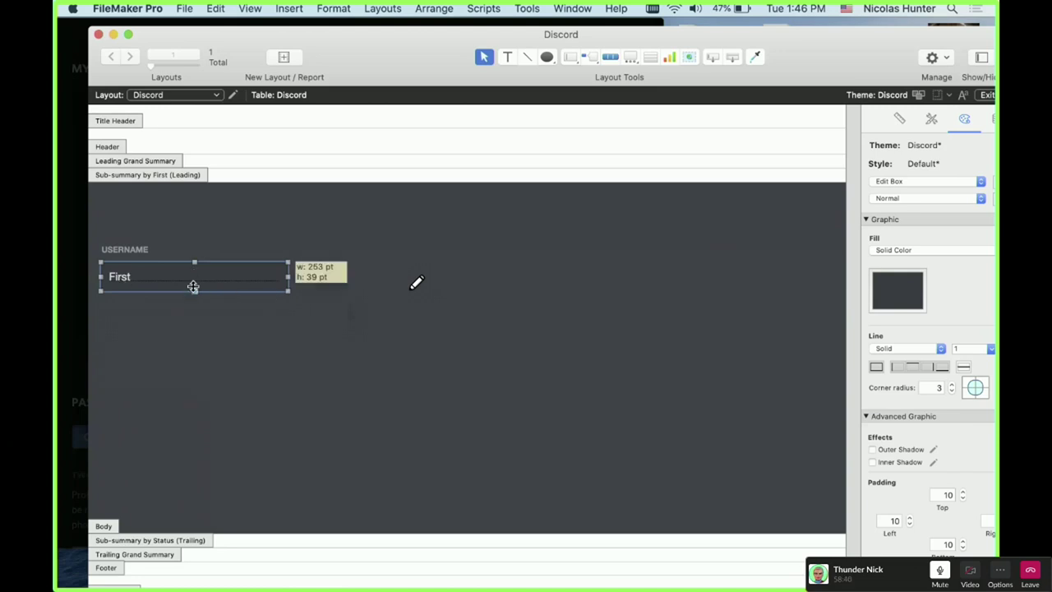
- Set the First field's bottom padding to 0 and reduce the field's height from its bottom edge
click(931, 544)
text(0)
click(630, 530)
click(191, 290)
drag(194, 290, 194, 283)
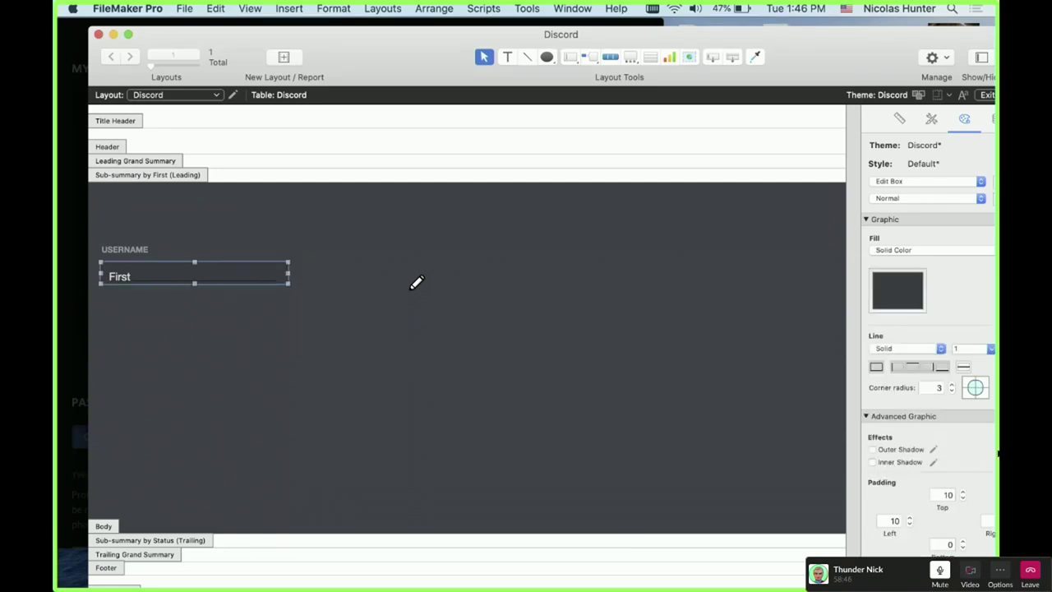
- Set the First field's bottom padding to 10, extend its bottom edge, and line it up with Discord's username field for comparison
click(939, 543)
key(Return)
drag(196, 283, 198, 289)
drag(354, 51, 513, 43)
click(549, 323)
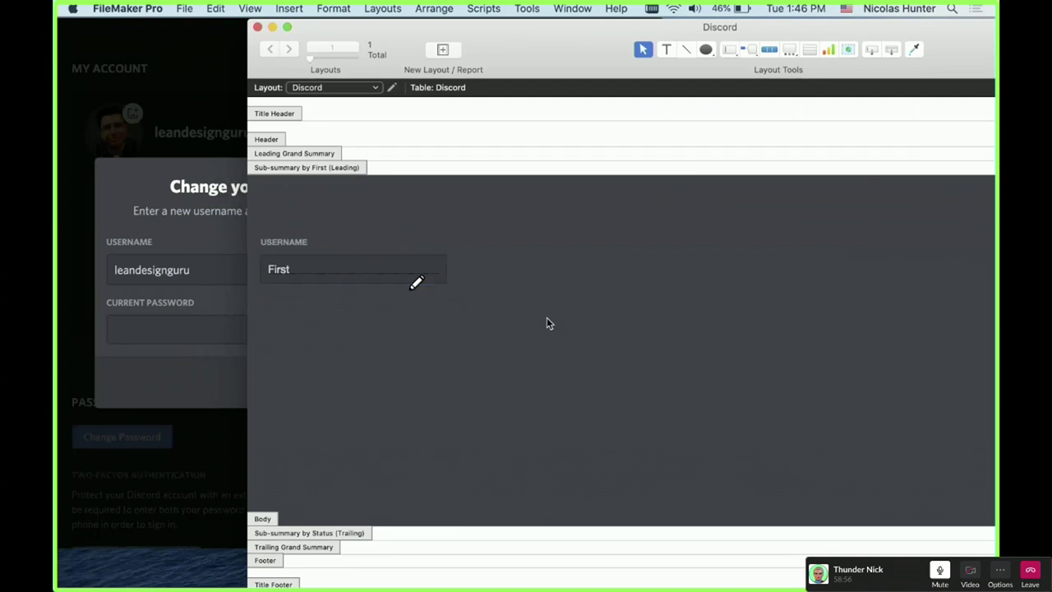
scroll(549, 323, up, 1)
scroll(549, 323, down, 2)
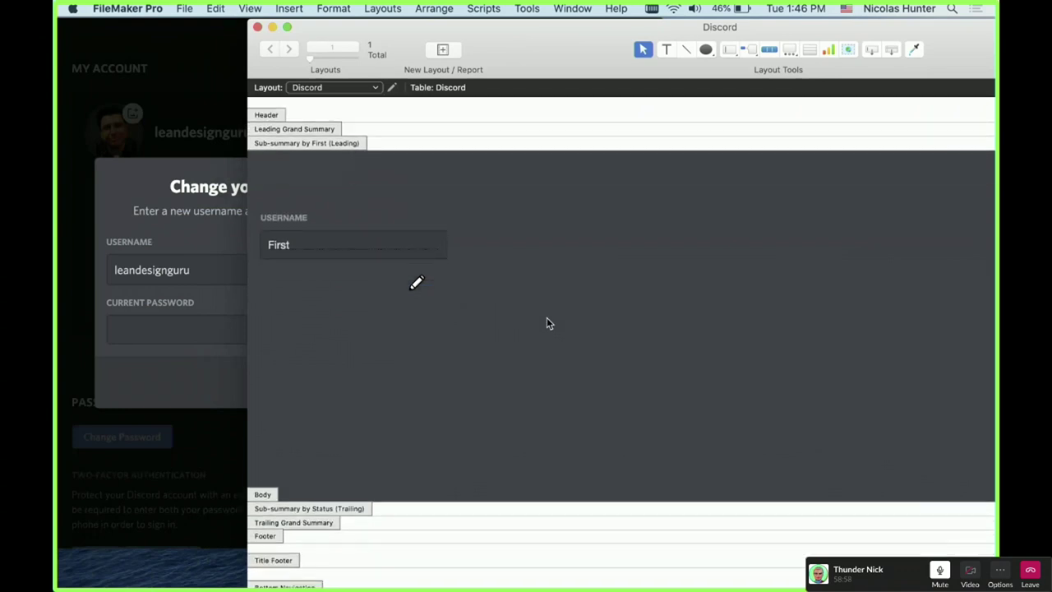
scroll(508, 317, up, 1)
- Switch to Discord, focus its username field to examine the active border, and place the ColorSlurp window beside it
drag(569, 53, 697, 123)
click(211, 270)
click(272, 268)
click(272, 268)
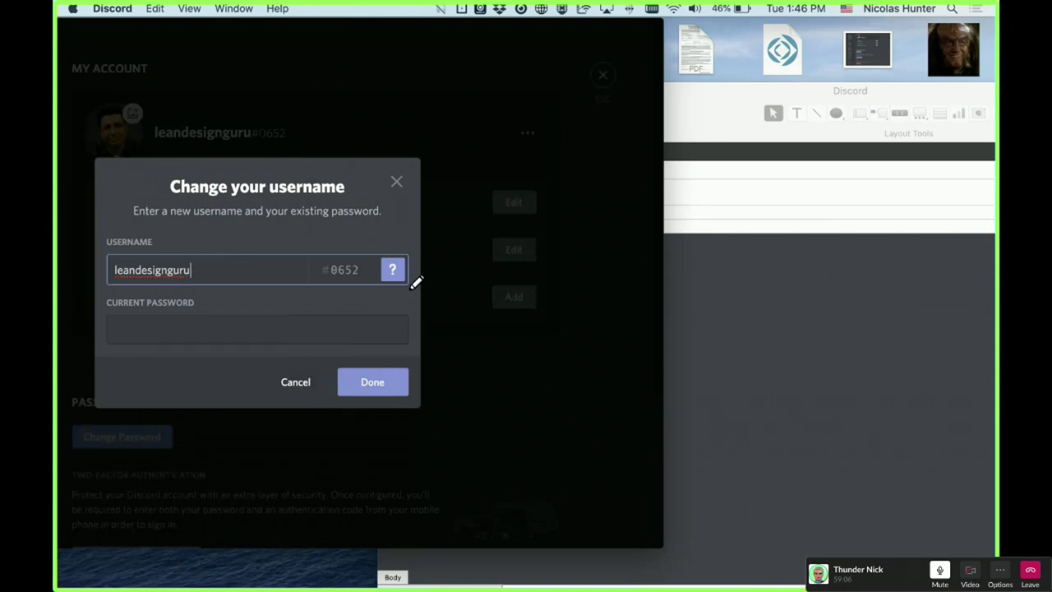
drag(886, 211, 808, 70)
click(193, 270)
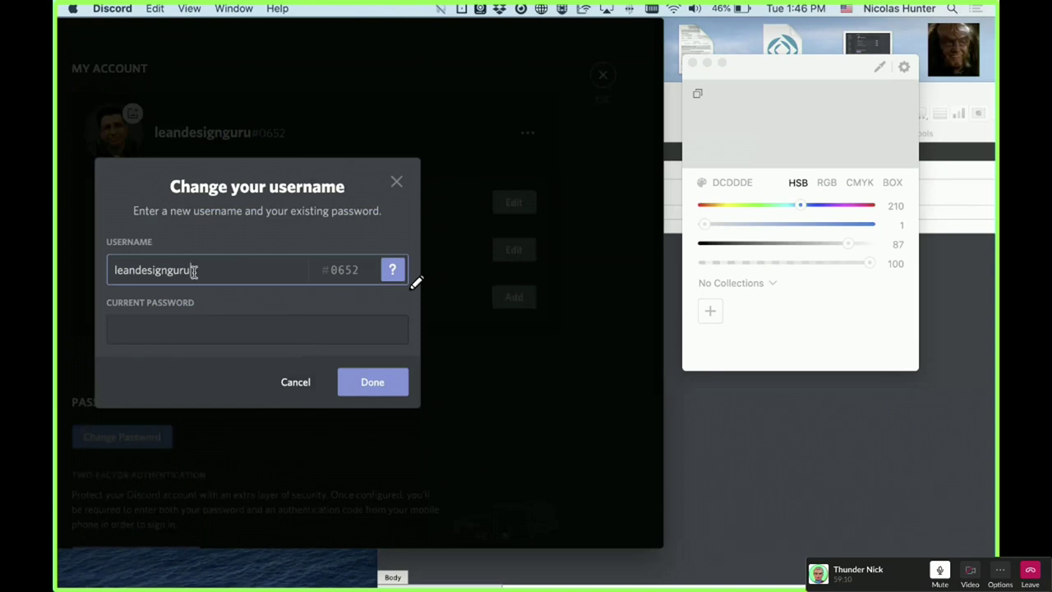
- Sample the accent color 7289DB from Discord's username dialog with ColorSlurp and copy its hex code
click(780, 283)
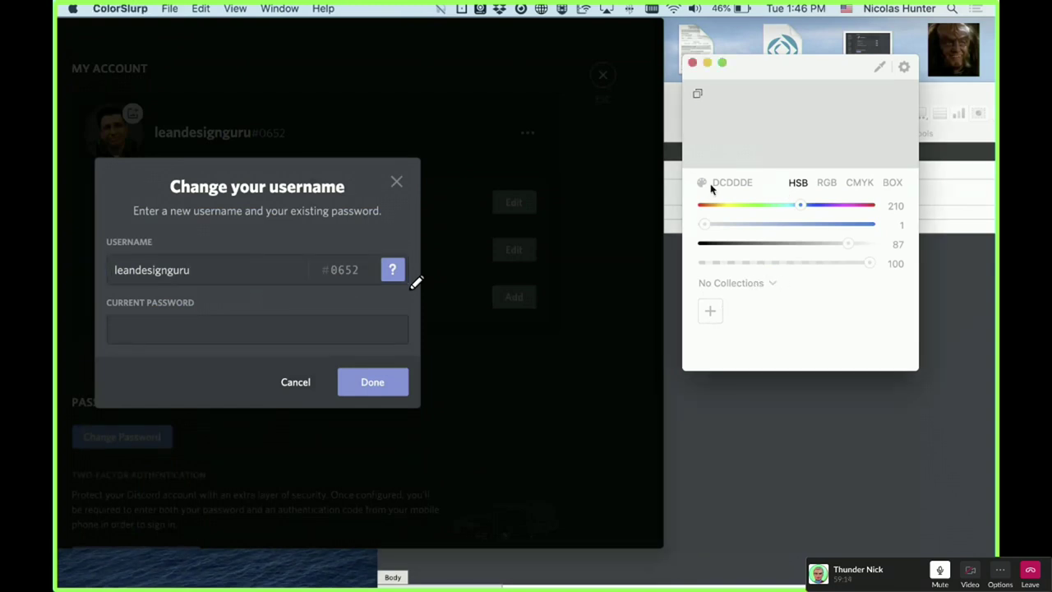
click(880, 66)
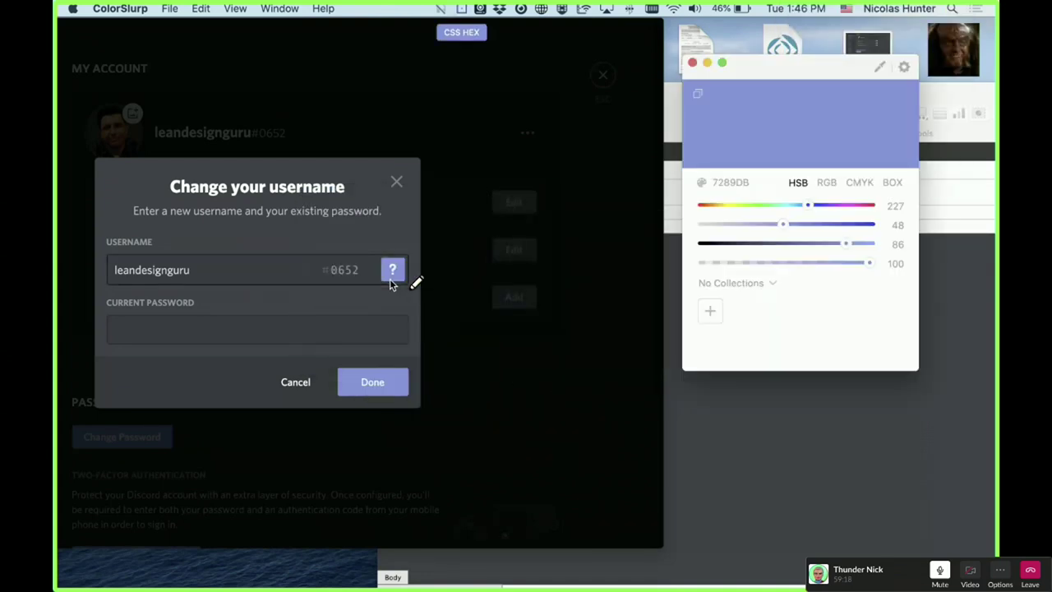
click(242, 267)
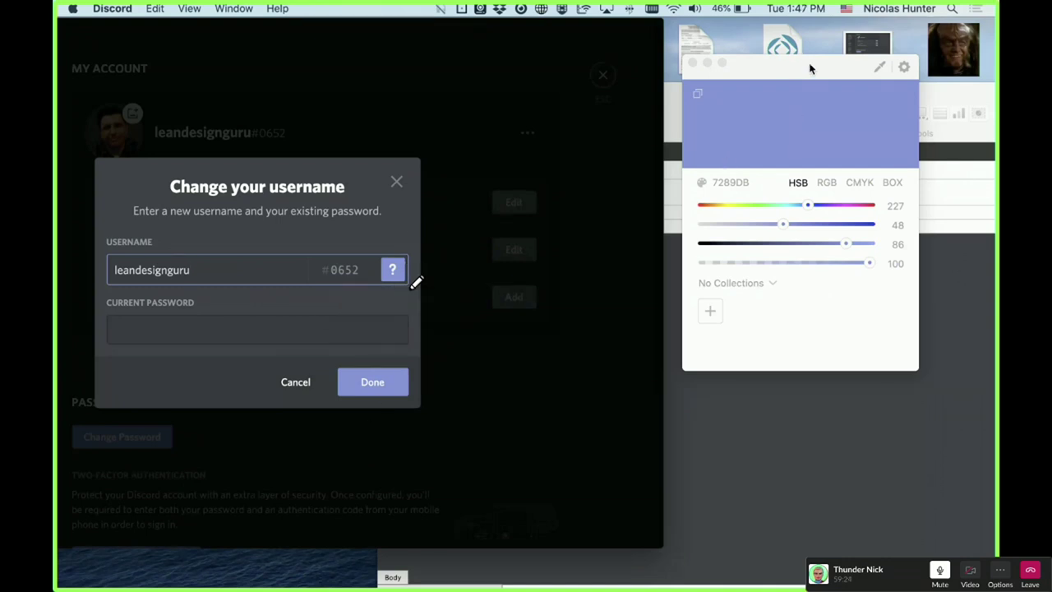
click(727, 180)
key(super+c)
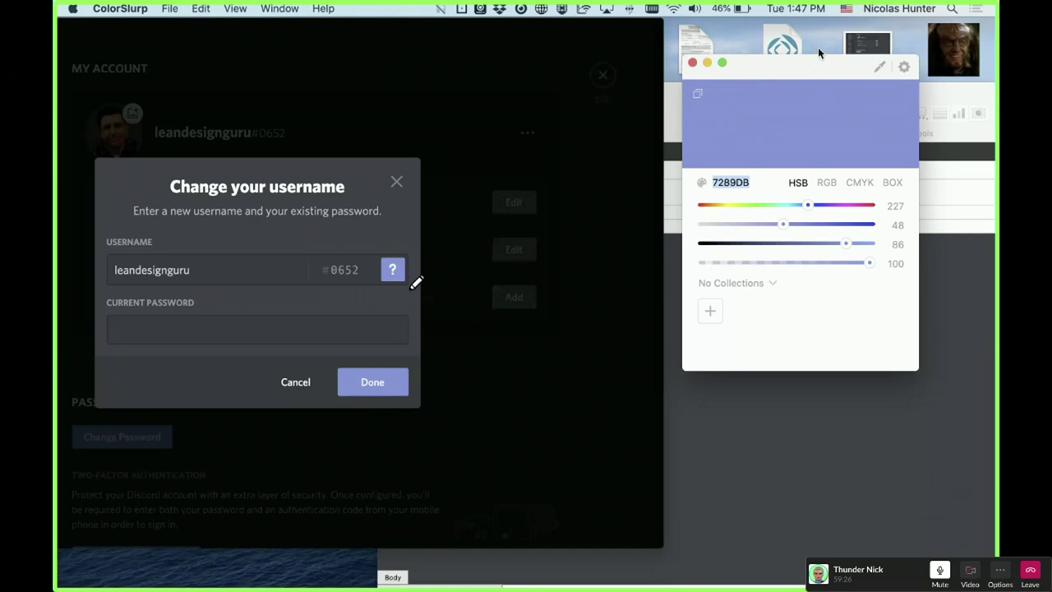
key(cmd+m)
- In FileMaker Pro, set the First field's In Focus line color to 7289DB and save the changes to its Default style
click(803, 315)
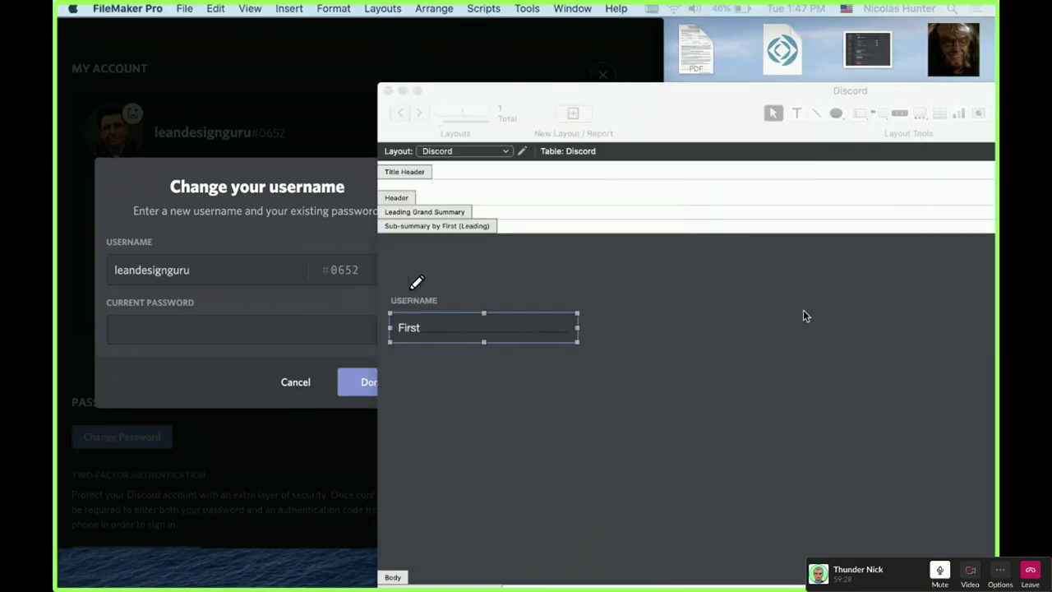
double_click(653, 110)
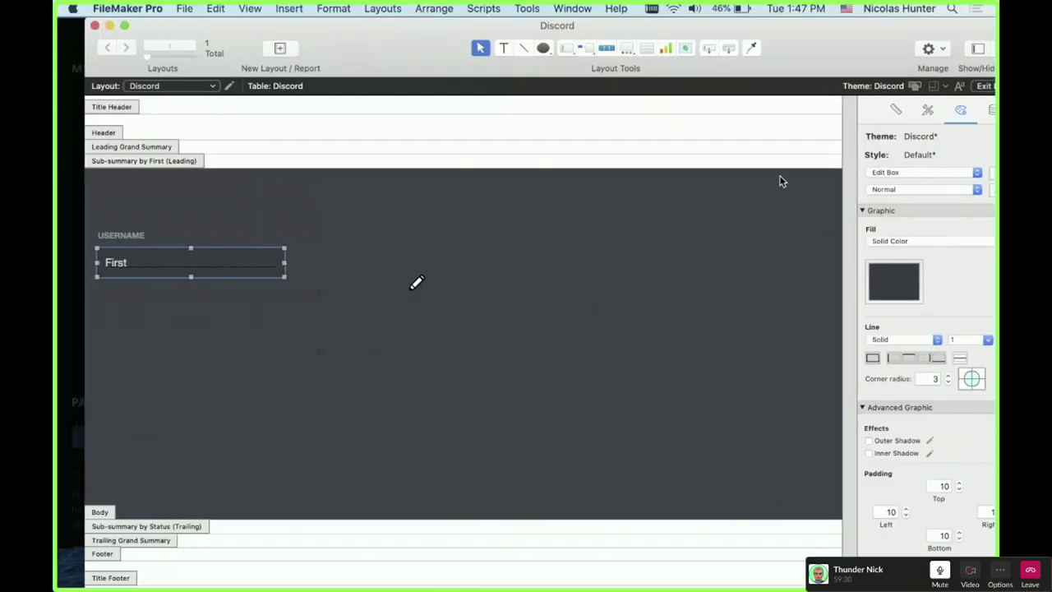
click(879, 190)
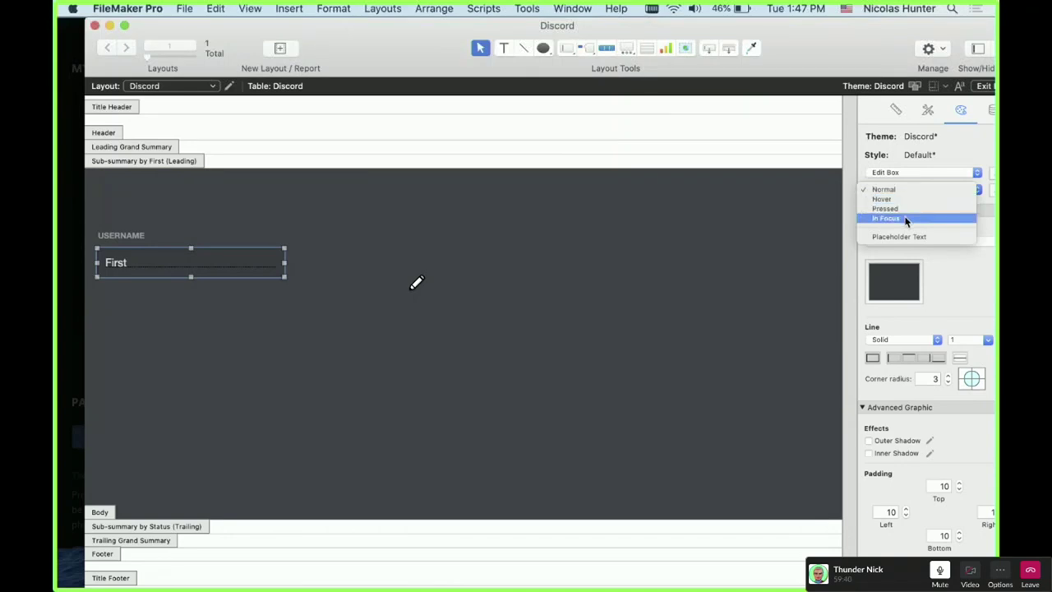
click(905, 218)
drag(878, 55, 740, 54)
click(870, 340)
click(905, 366)
key(super+v)
key(Return)
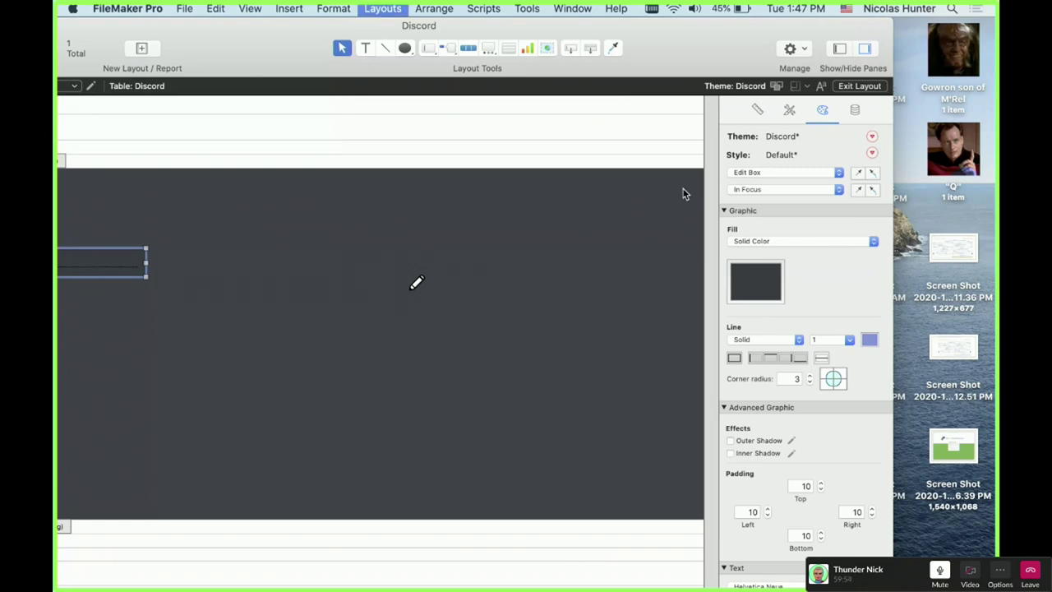
click(872, 154)
click(871, 172)
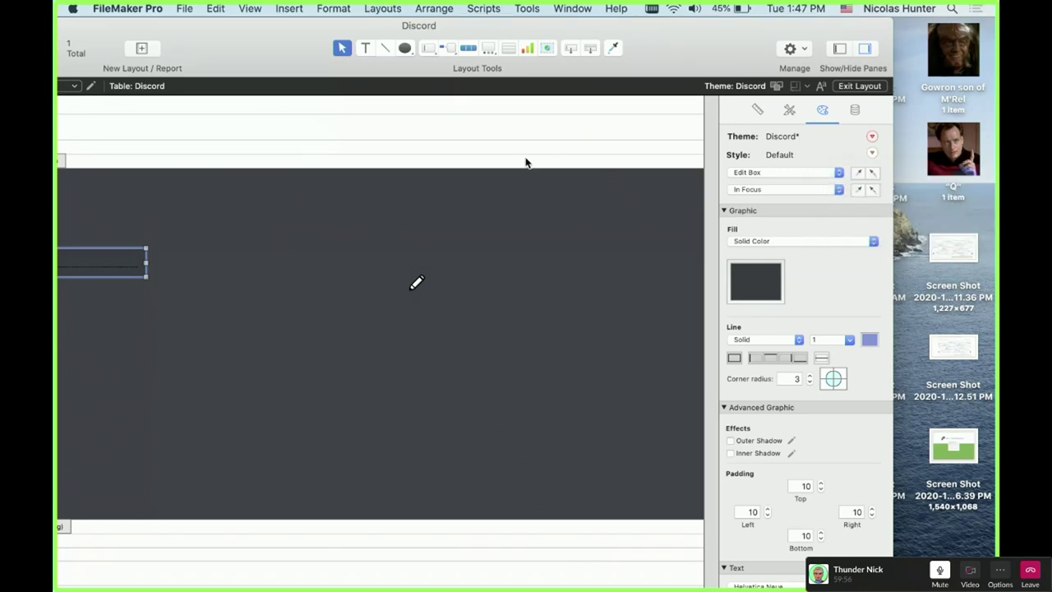
- Show the layout in Browse mode and compare the focused USERNAME field's border with Discord's
key(super+b)
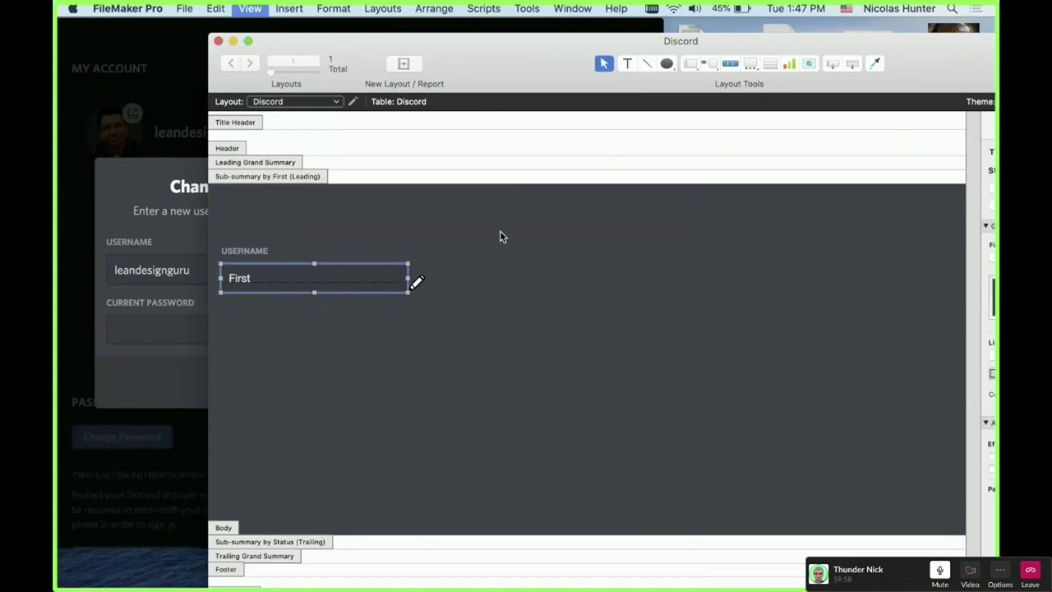
click(324, 310)
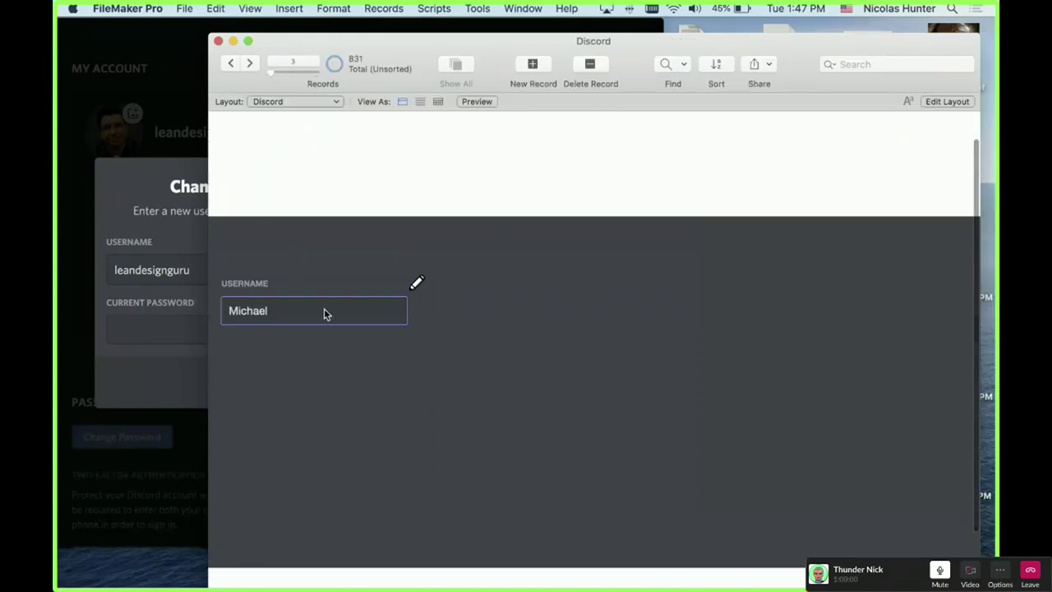
click(173, 269)
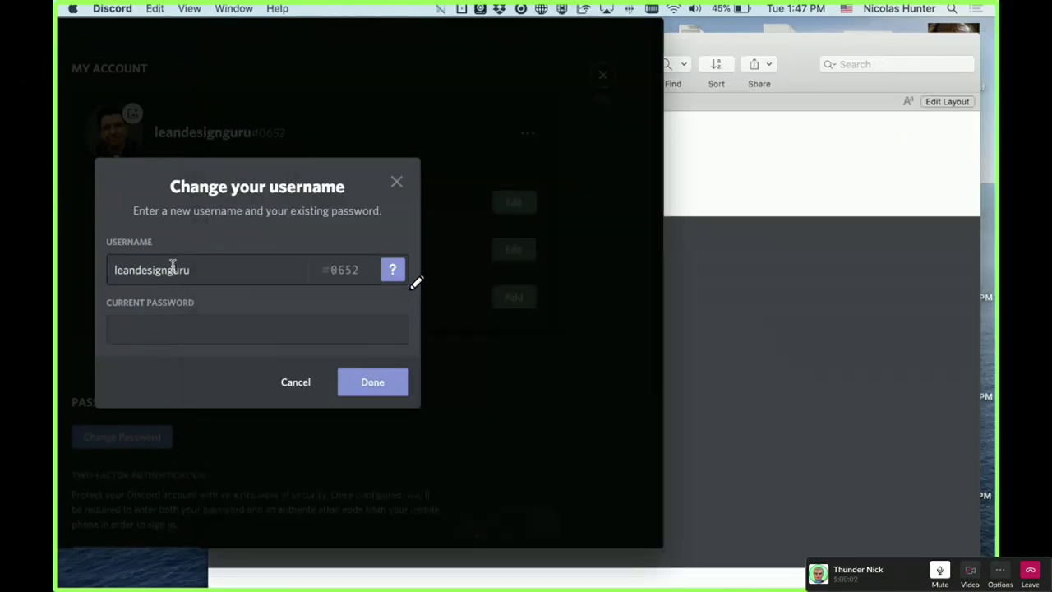
click(628, 348)
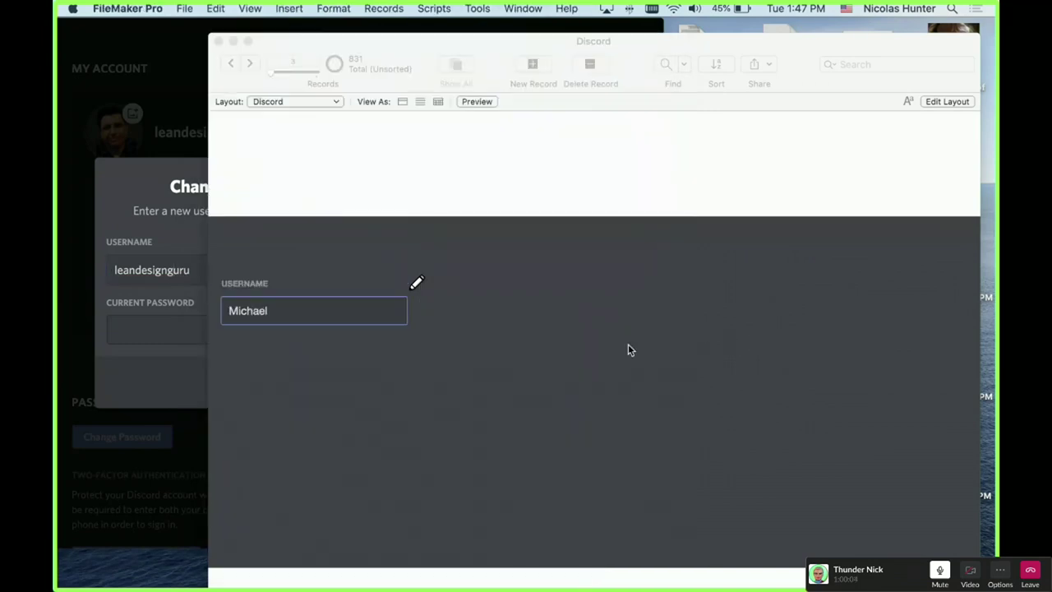
- Replace the USERNAME field's content with leandesign and align the record window with Discord's field for comparison
triple_click(276, 308)
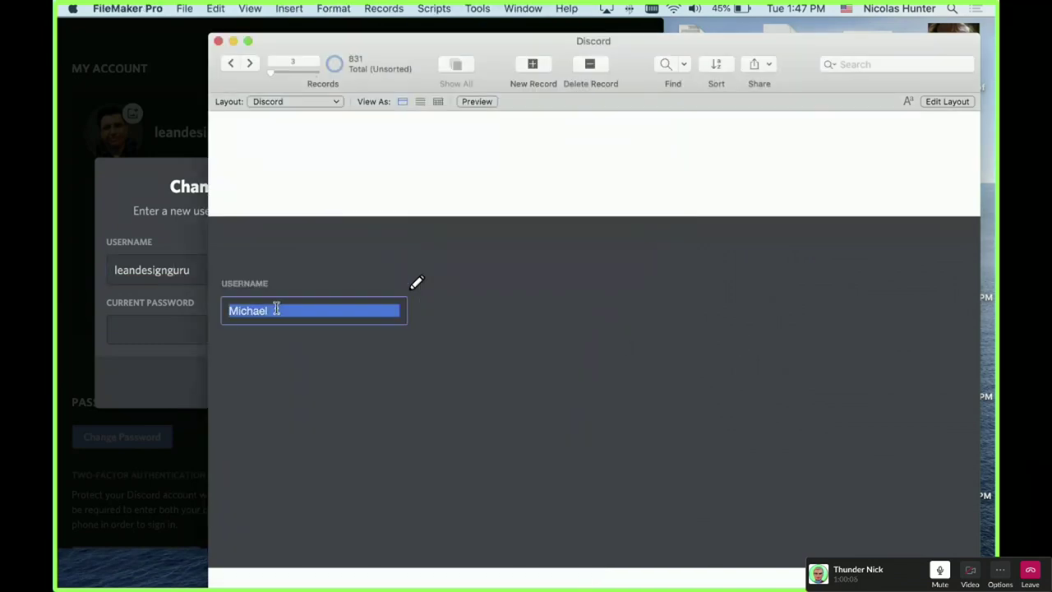
text(leandesign)
click(315, 339)
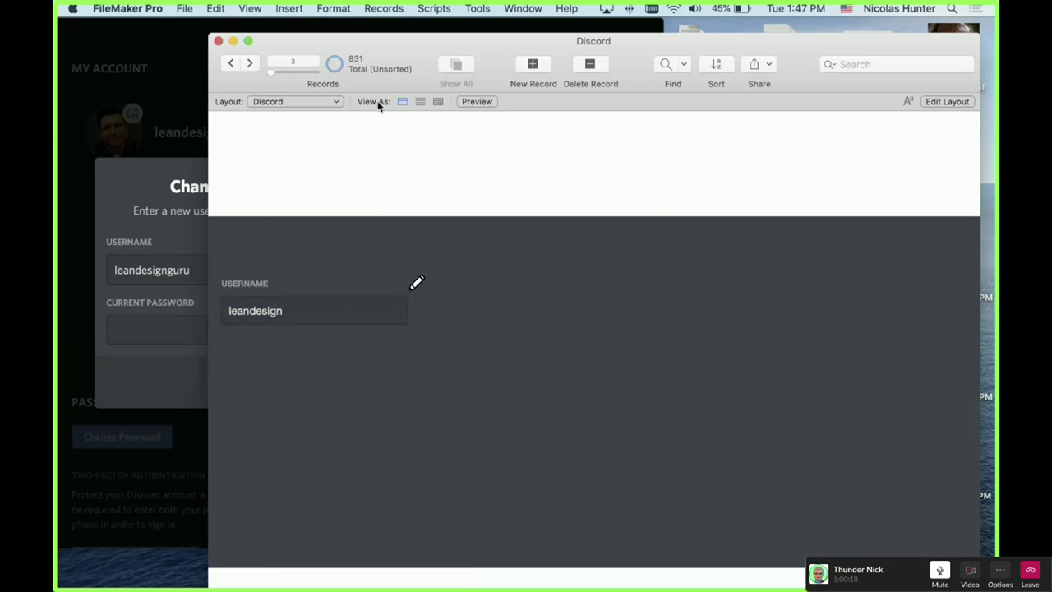
drag(403, 41, 364, 26)
scroll(414, 251, up, 1)
scroll(414, 255, up, 1)
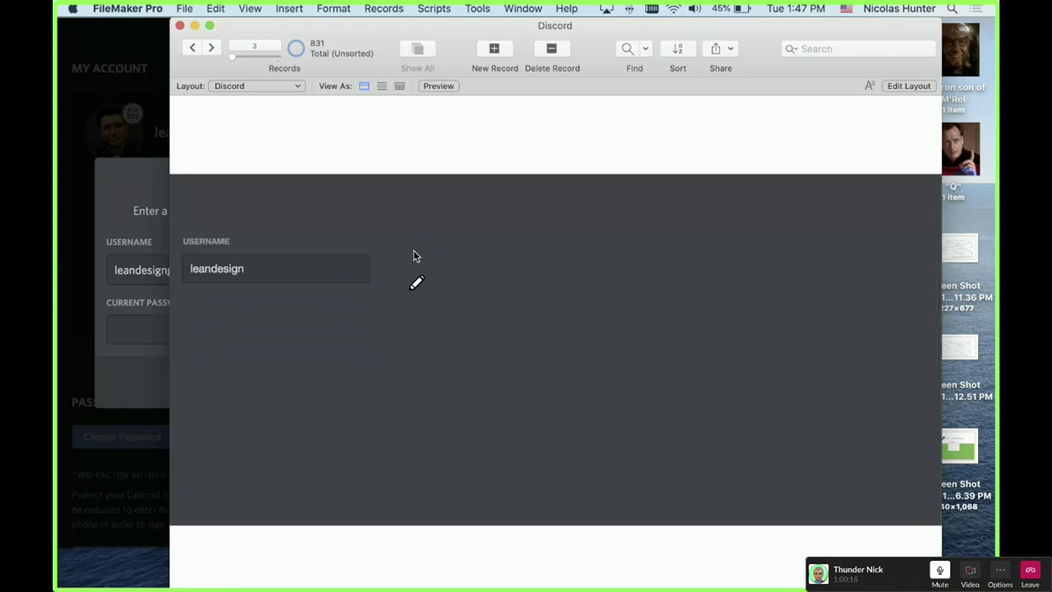
- Return to Layout mode and set the First field's top, left, right and bottom padding to 11
key(super+l)
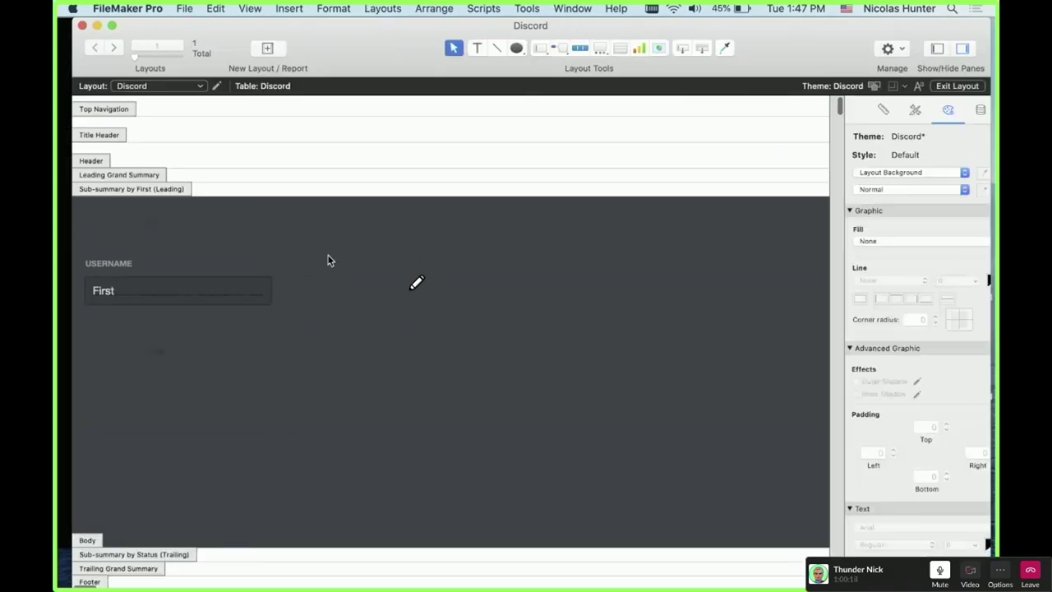
click(912, 486)
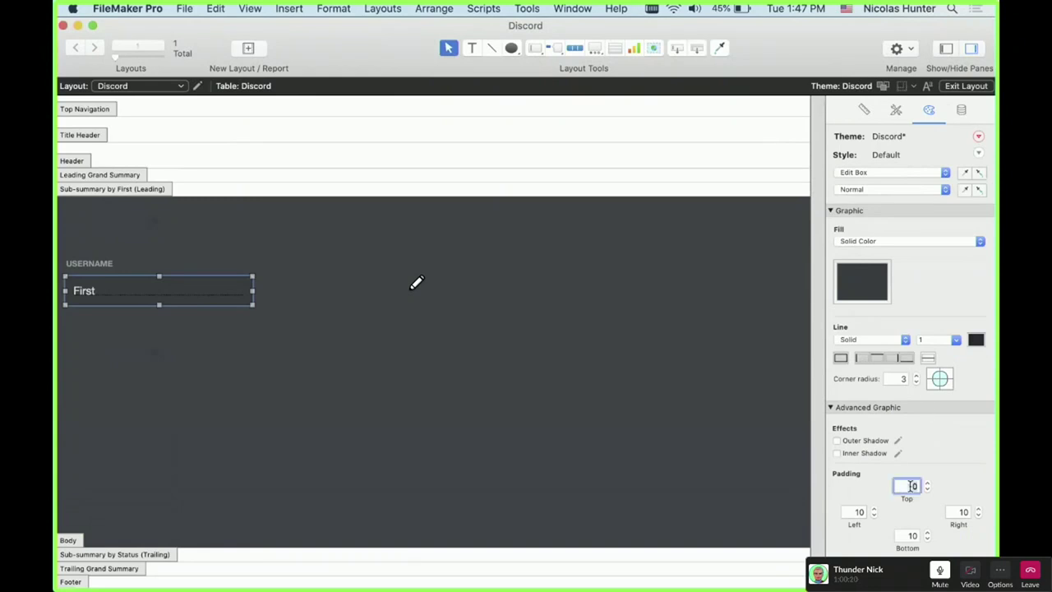
text(11)
click(855, 511)
text(11)
click(962, 511)
text(11)
click(911, 535)
text(11)
click(550, 367)
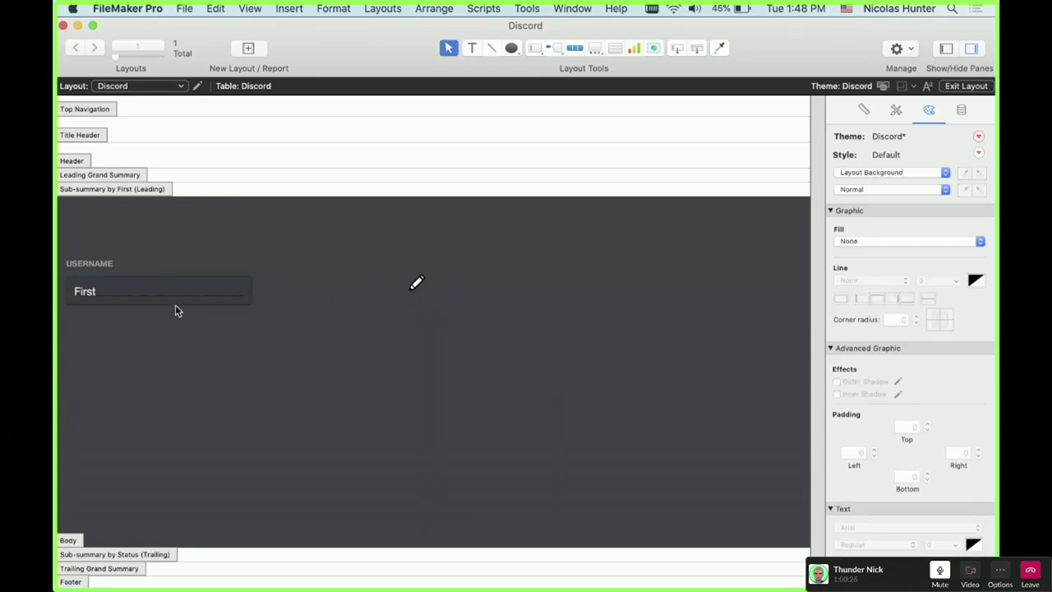
- Extend the First field's height slightly from its bottom edge and compare it with Discord's field in Browse mode
click(157, 305)
drag(158, 305, 157, 308)
drag(288, 29, 402, 29)
scroll(367, 252, down, 2)
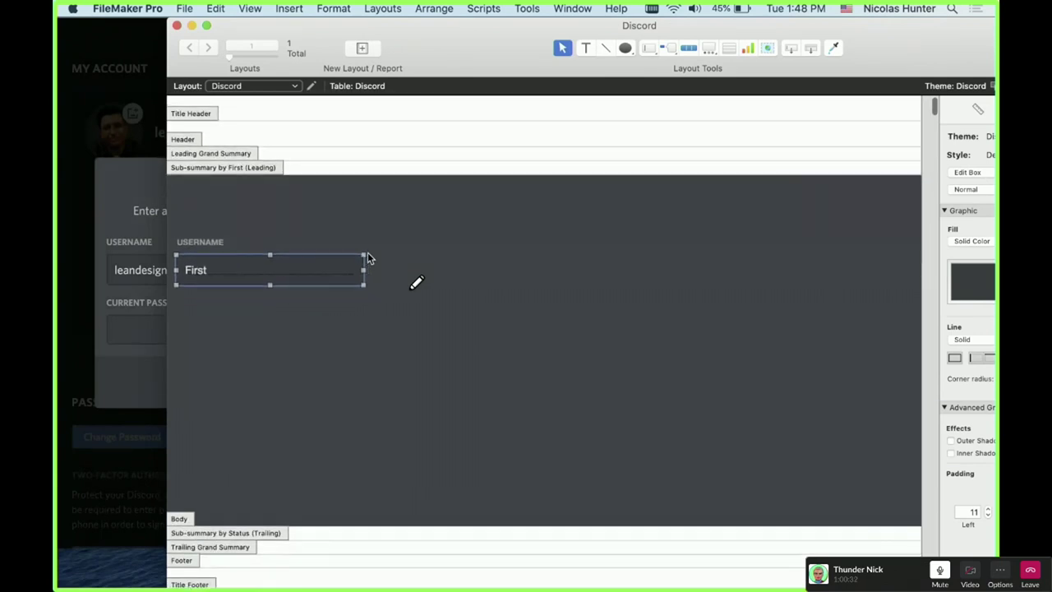
key(super+b)
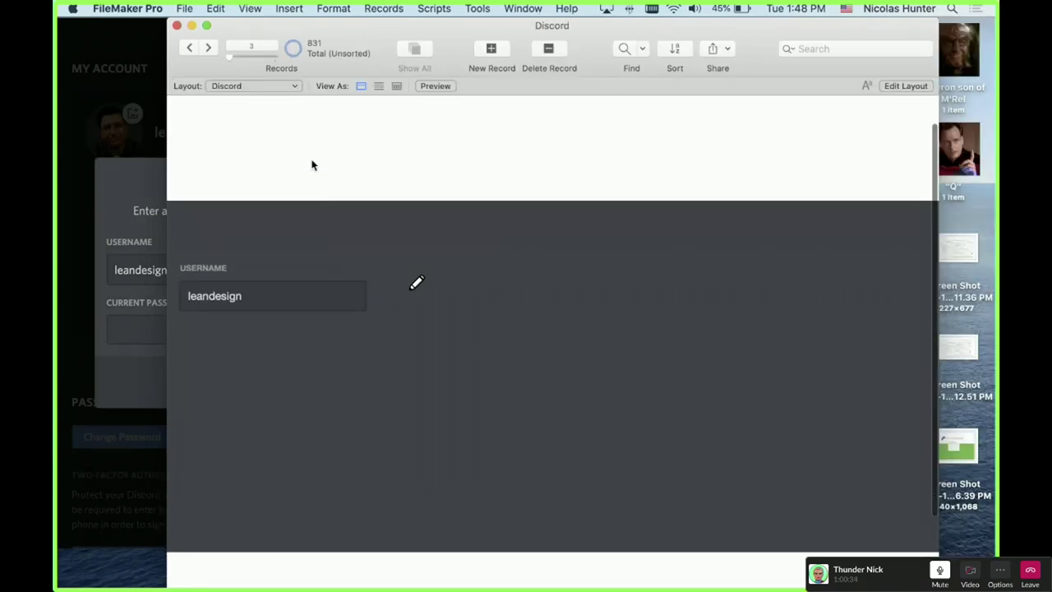
scroll(312, 165, down, 2)
scroll(312, 164, up, 1)
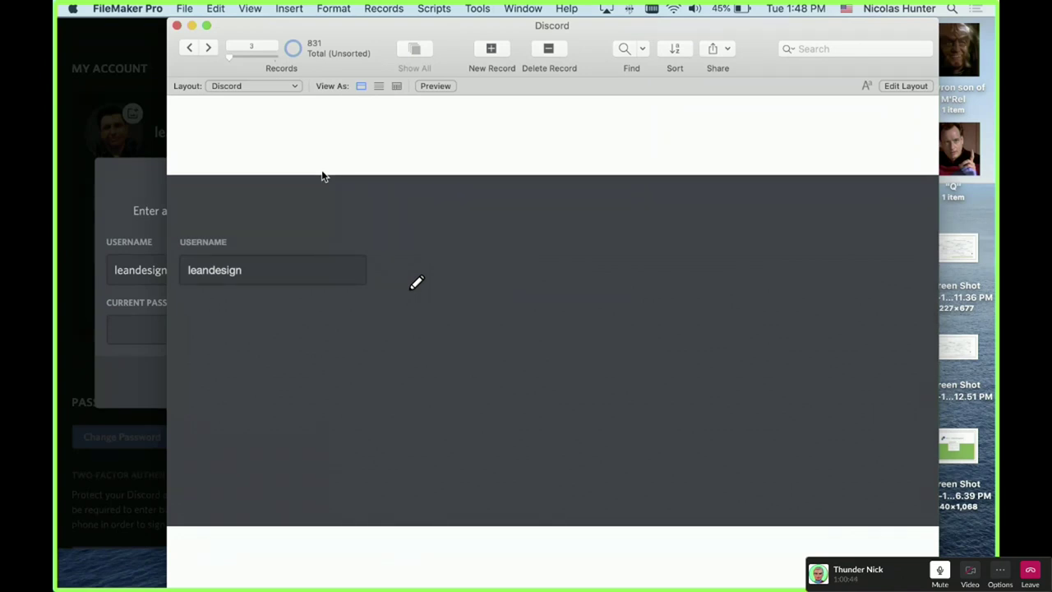
- Compare the text position, selection and focus border of Discord's username field with those of the FileMaker Pro USERNAME field
click(142, 274)
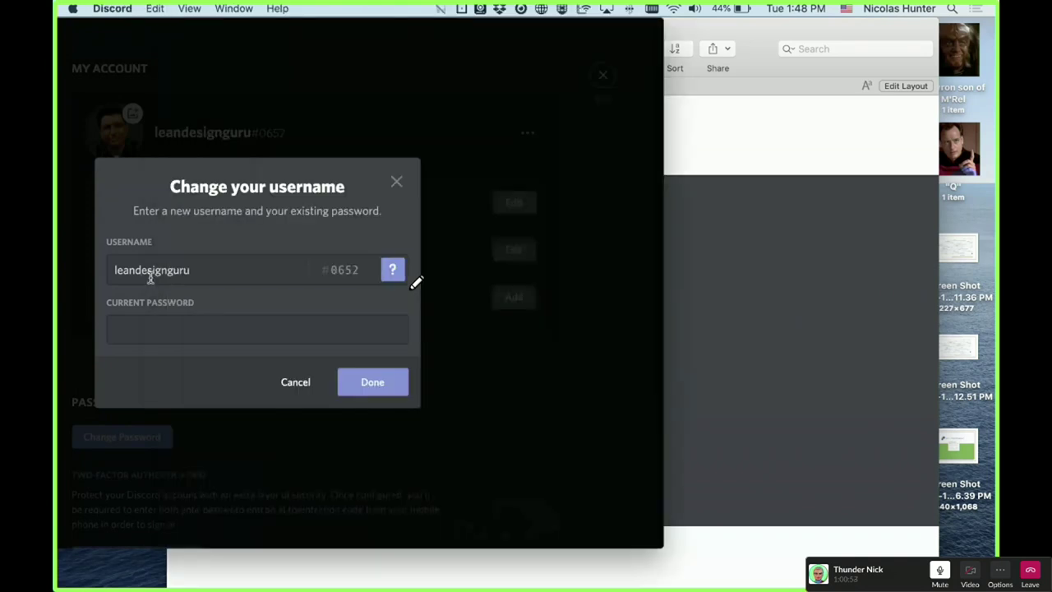
double_click(150, 277)
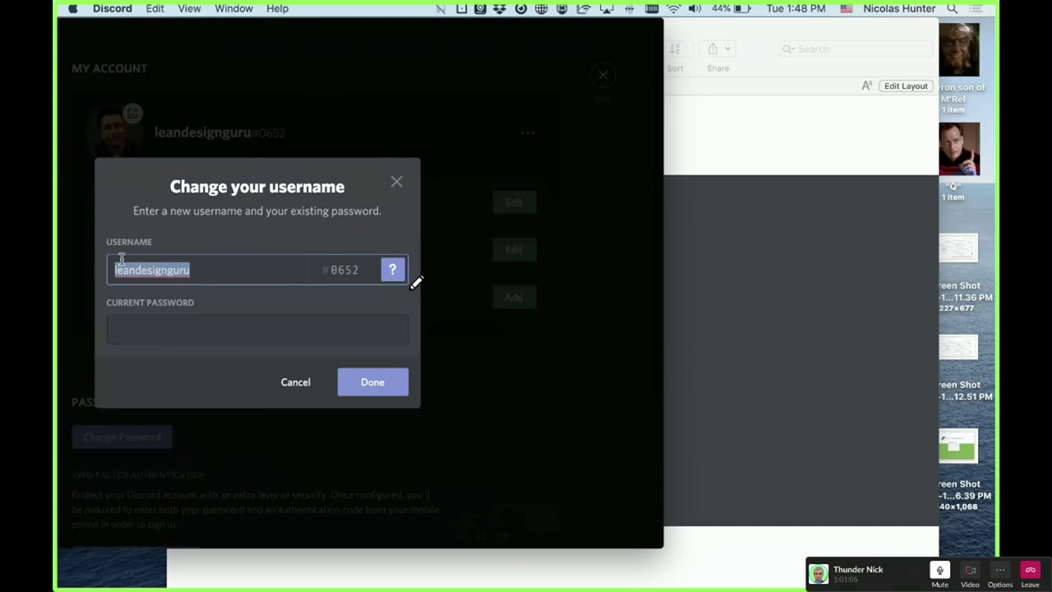
key(Left)
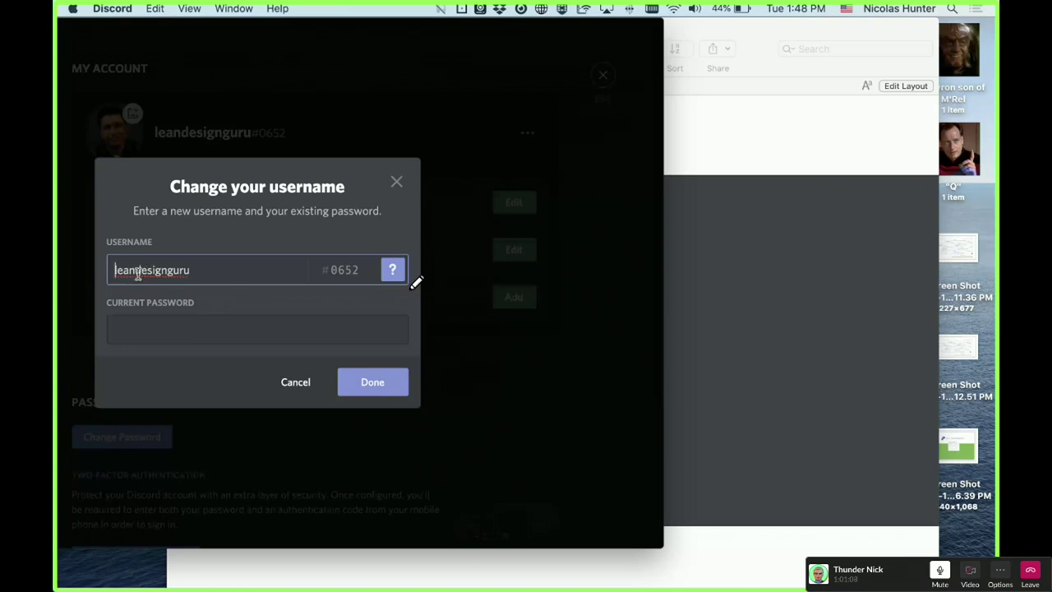
click(732, 336)
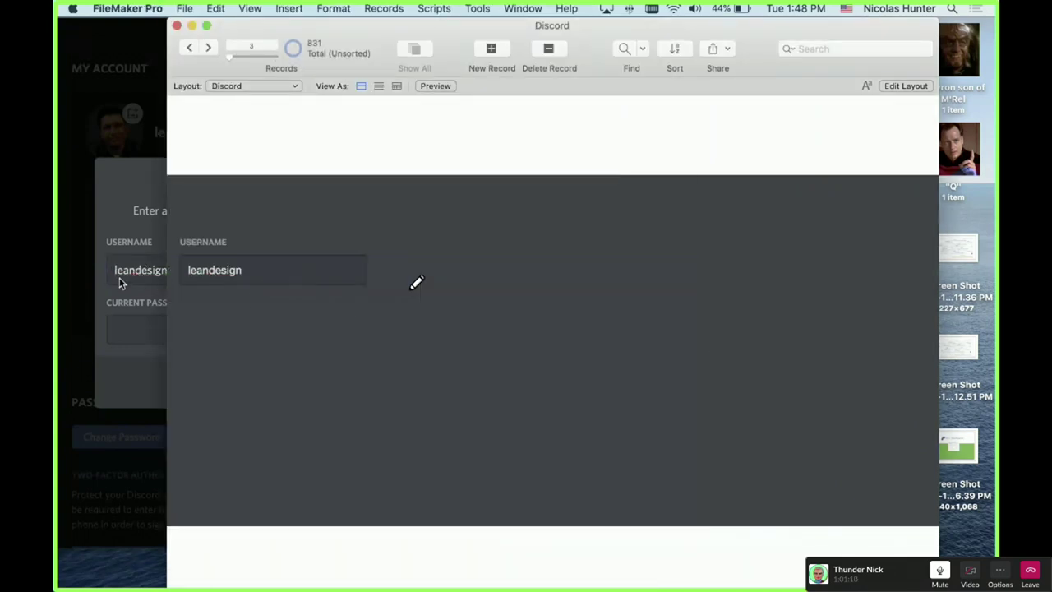
click(196, 277)
double_click(198, 277)
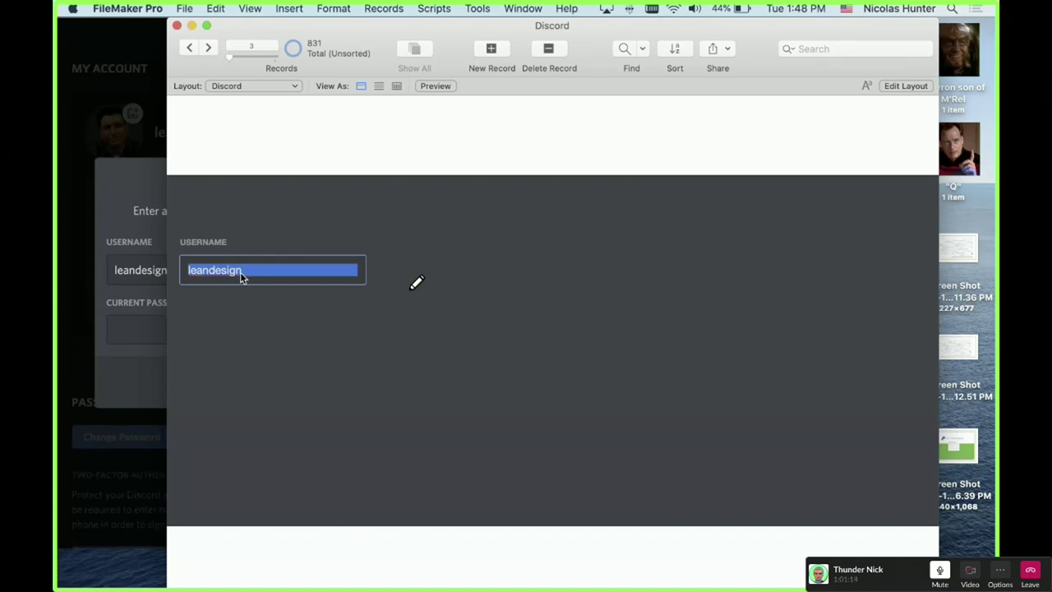
click(241, 303)
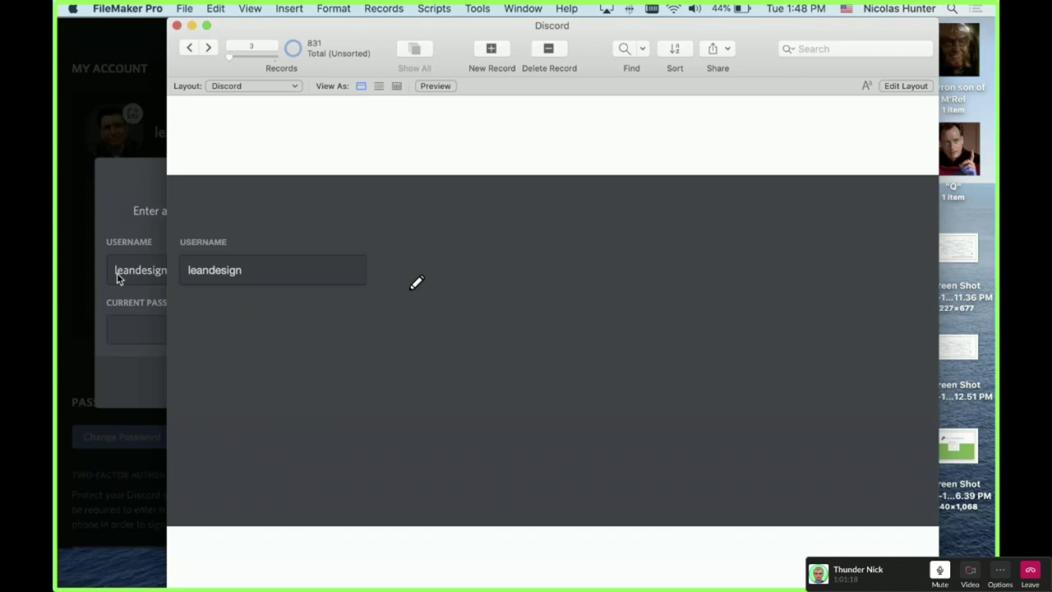
click(190, 275)
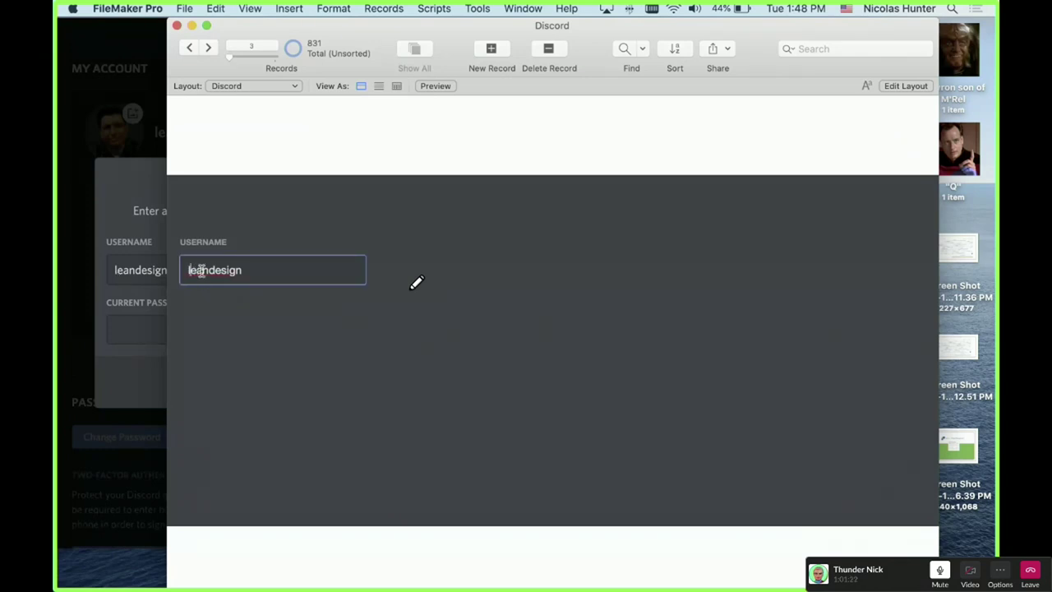
click(122, 277)
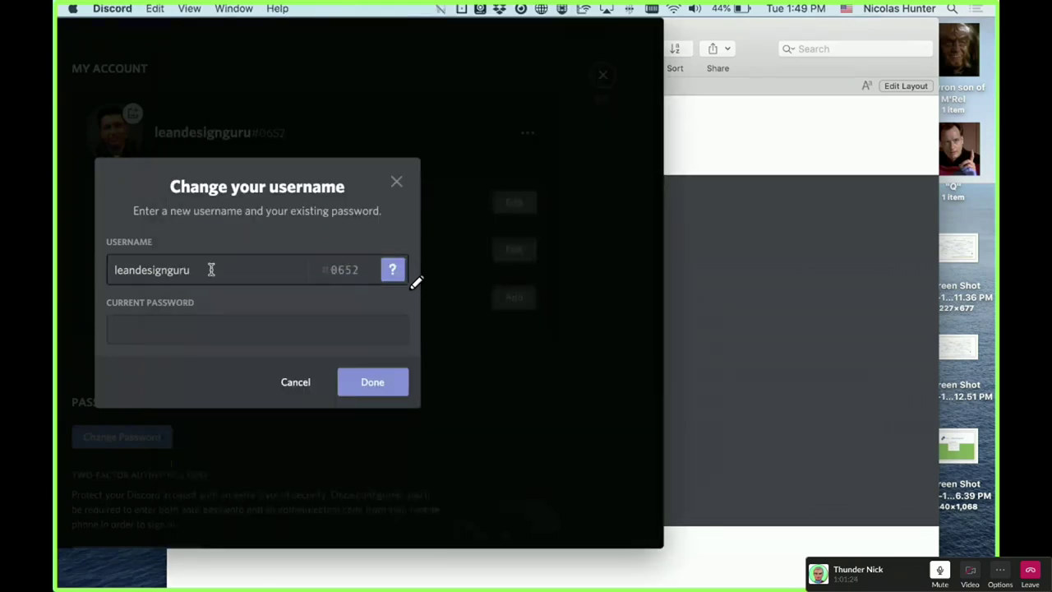
click(707, 338)
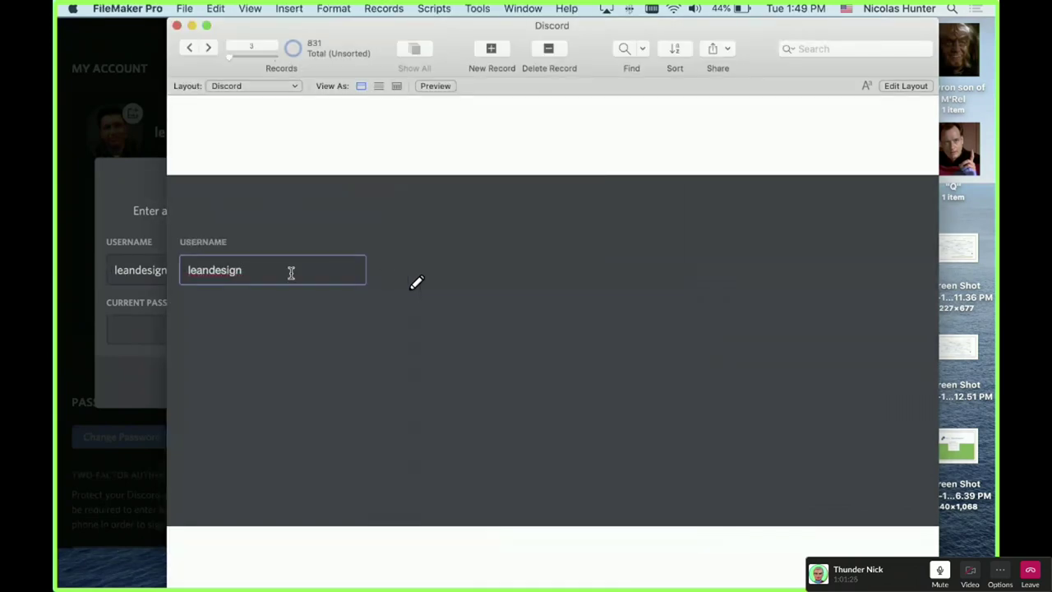
- Return to Layout mode and move the USERNAME label and First field together up and to the right within the body
key(super+l)
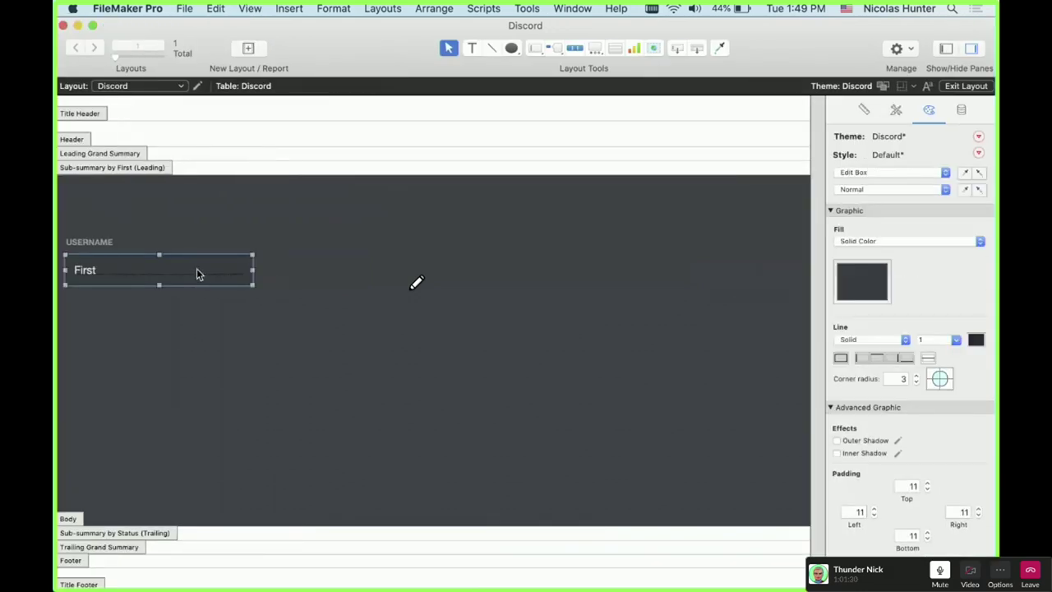
shift+click(100, 243)
drag(129, 269, 165, 235)
click(195, 280)
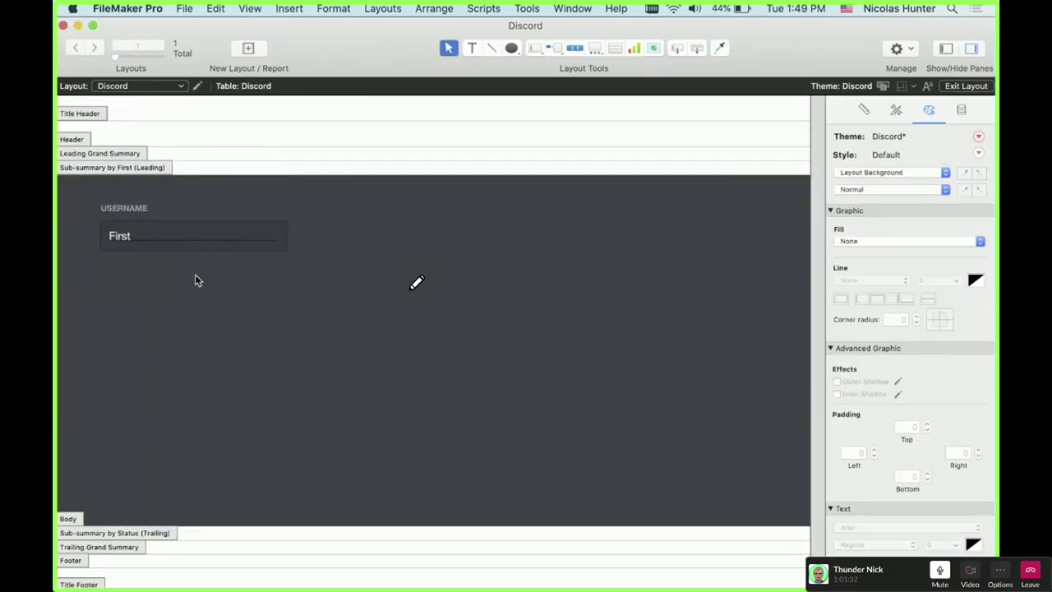
- Check the Body part's fill colour in the colour palette and close it again without changes
click(188, 233)
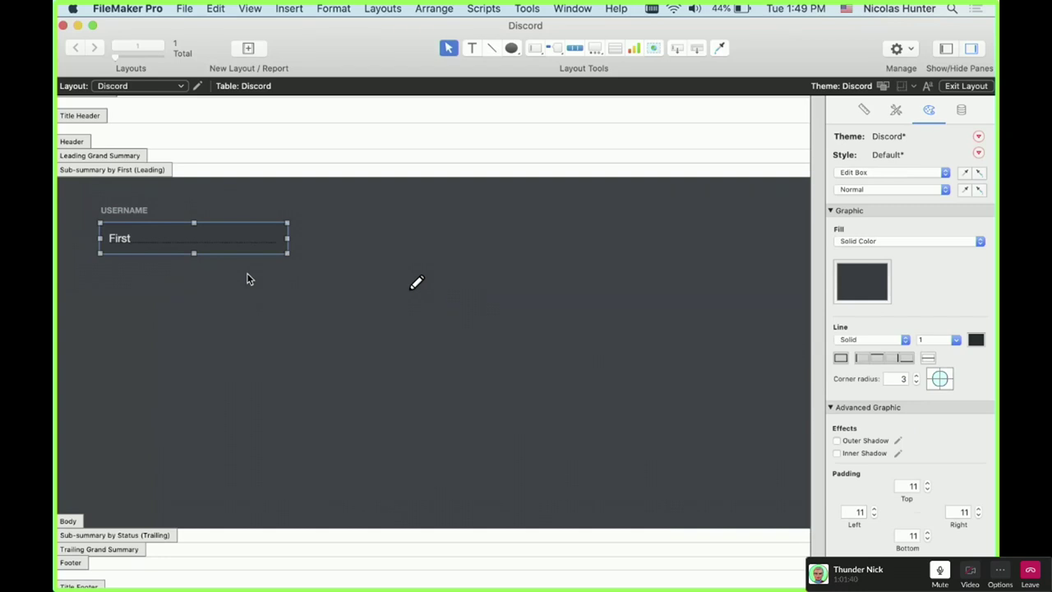
click(74, 520)
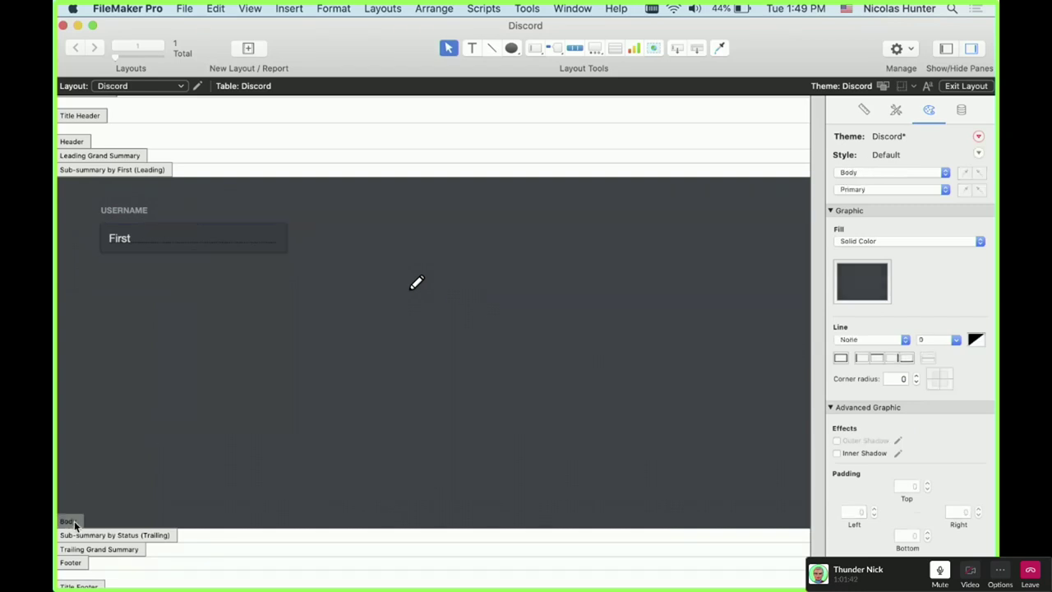
click(873, 286)
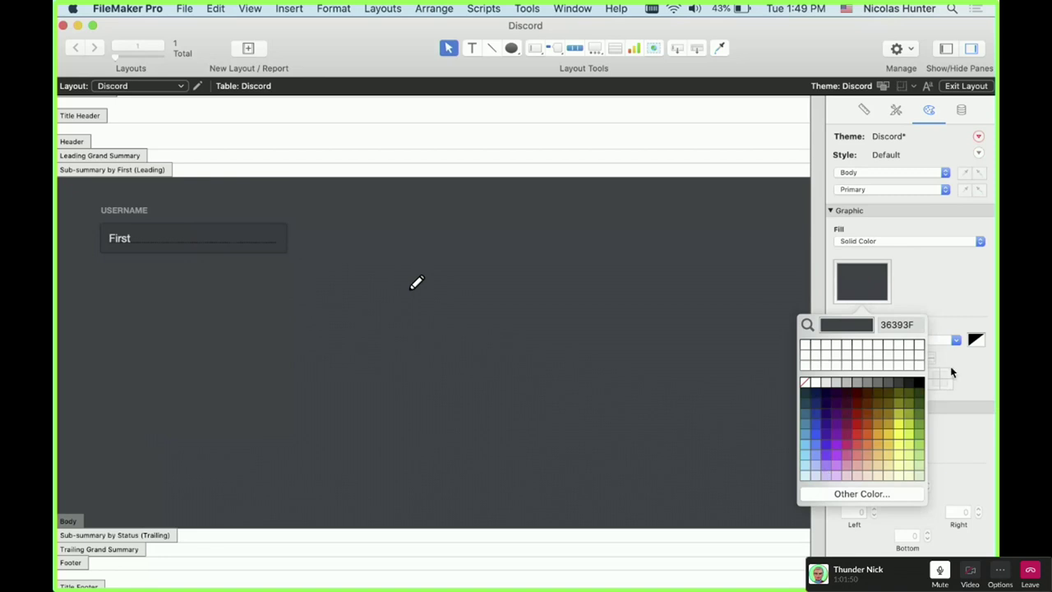
drag(858, 325, 789, 360)
click(189, 228)
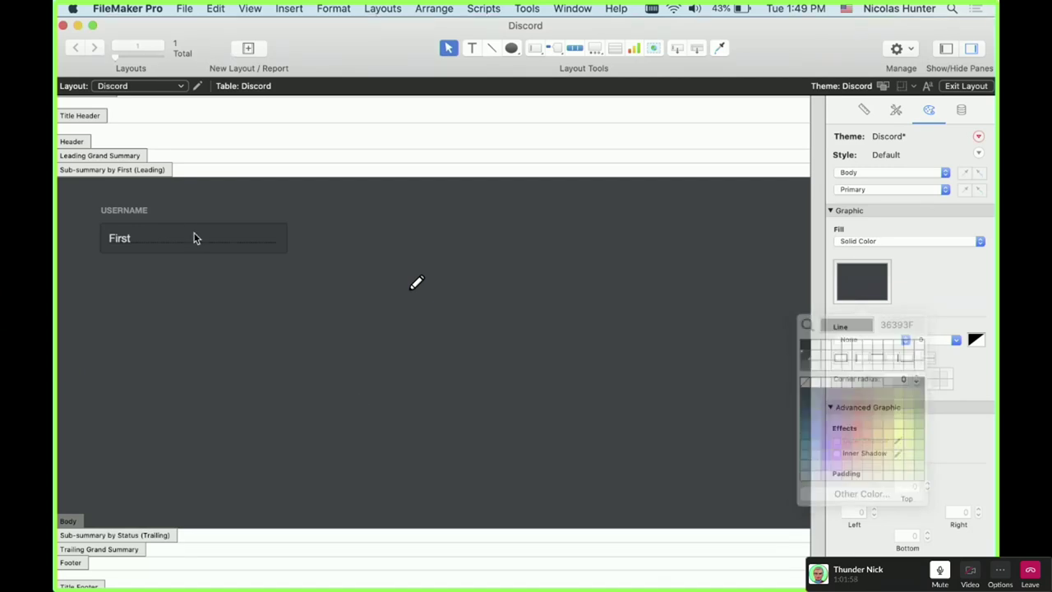
click(191, 238)
click(862, 301)
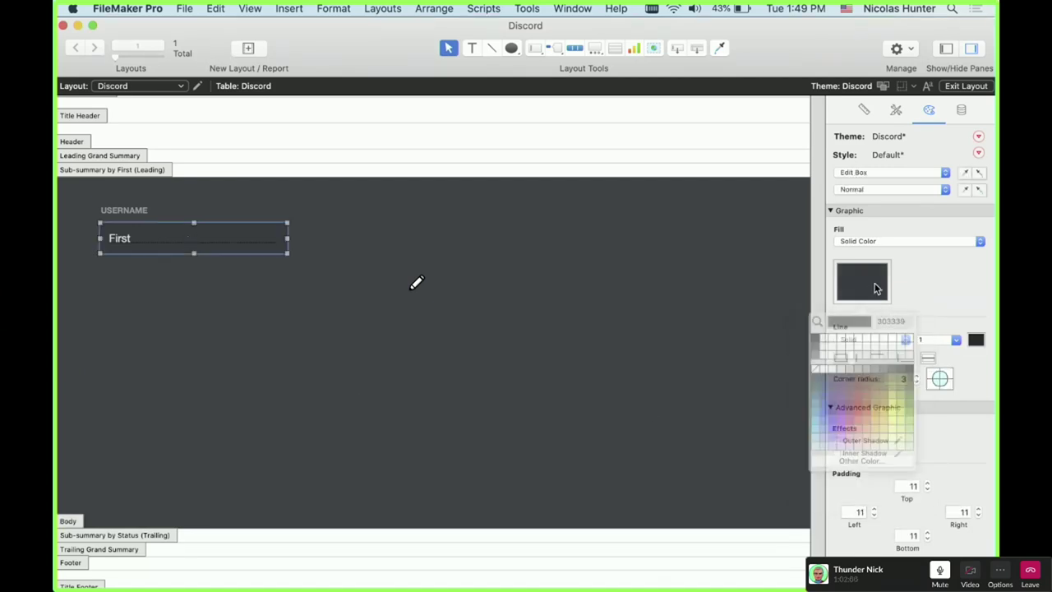
mouse_move(824, 371)
mouse_down()
mouse_move(832, 380)
mouse_move(812, 352)
mouse_move(870, 437)
mouse_move(808, 363)
mouse_move(835, 368)
mouse_up()
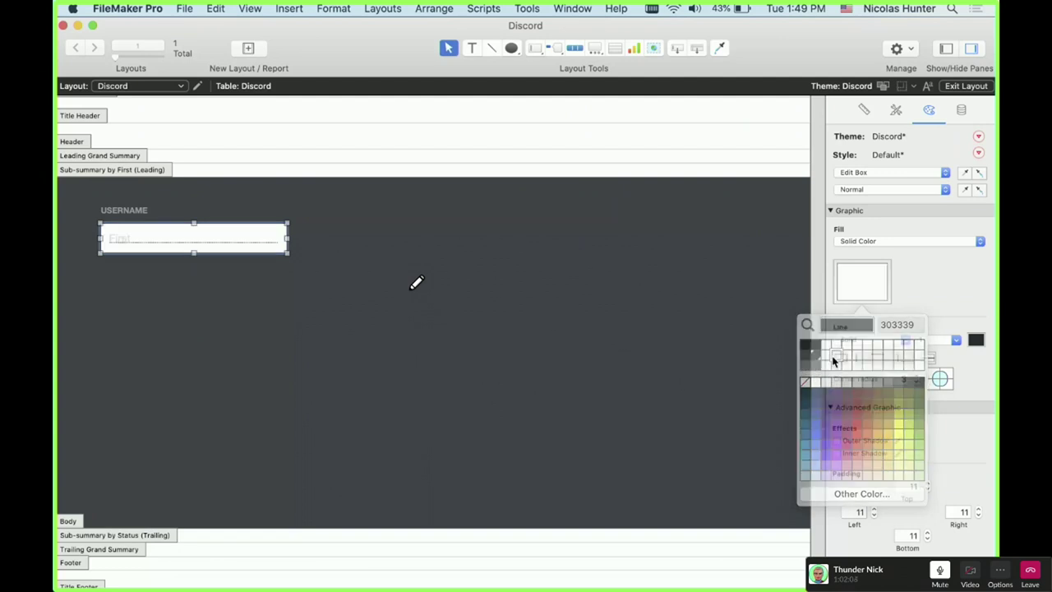
key(super+z)
- Check the hex codes of the First field's fill and the USERNAME label's text colour
click(877, 287)
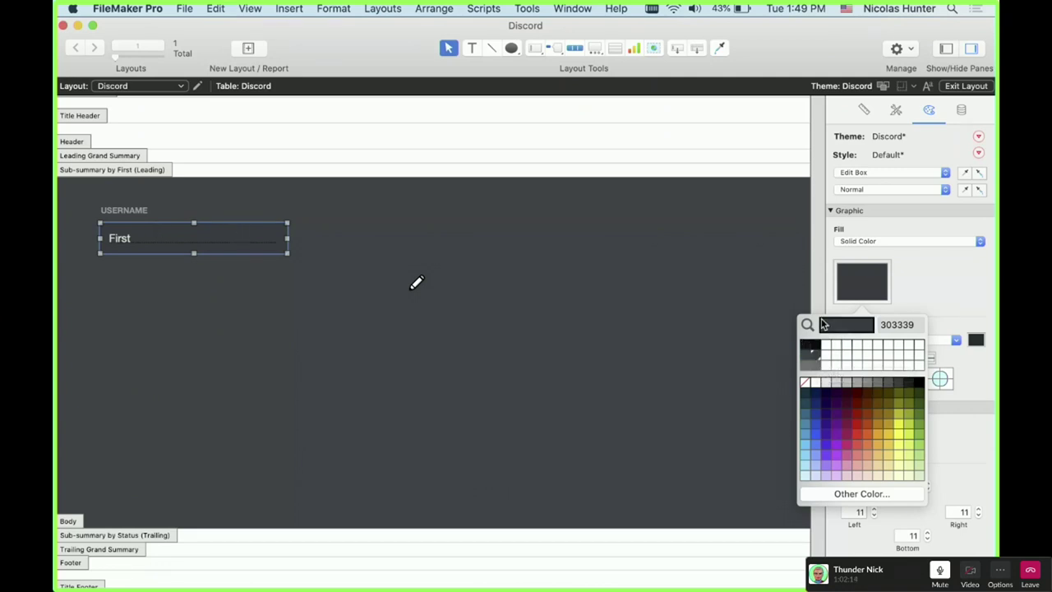
click(909, 269)
click(140, 211)
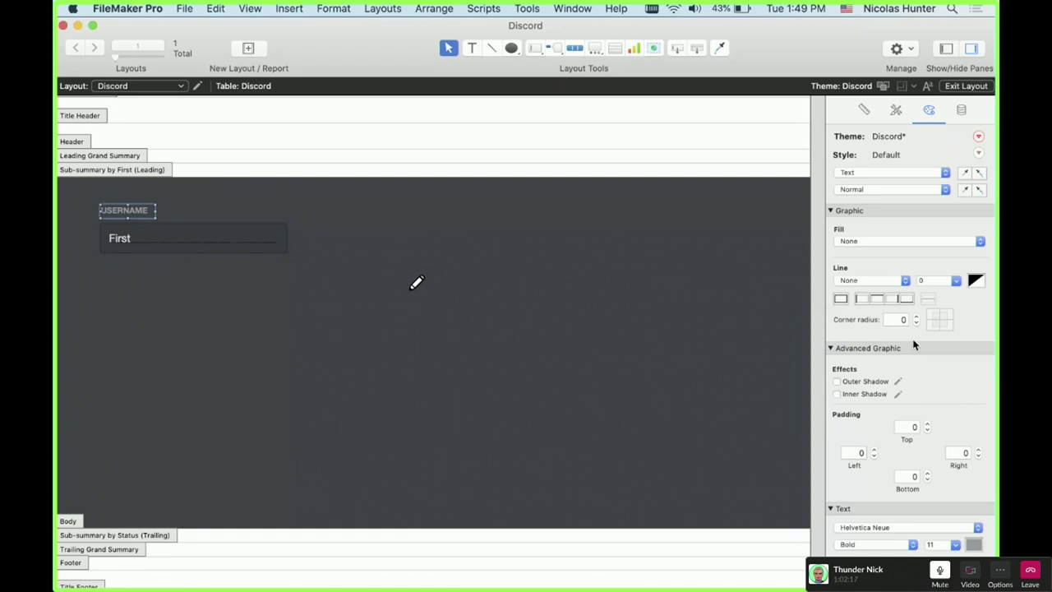
click(974, 544)
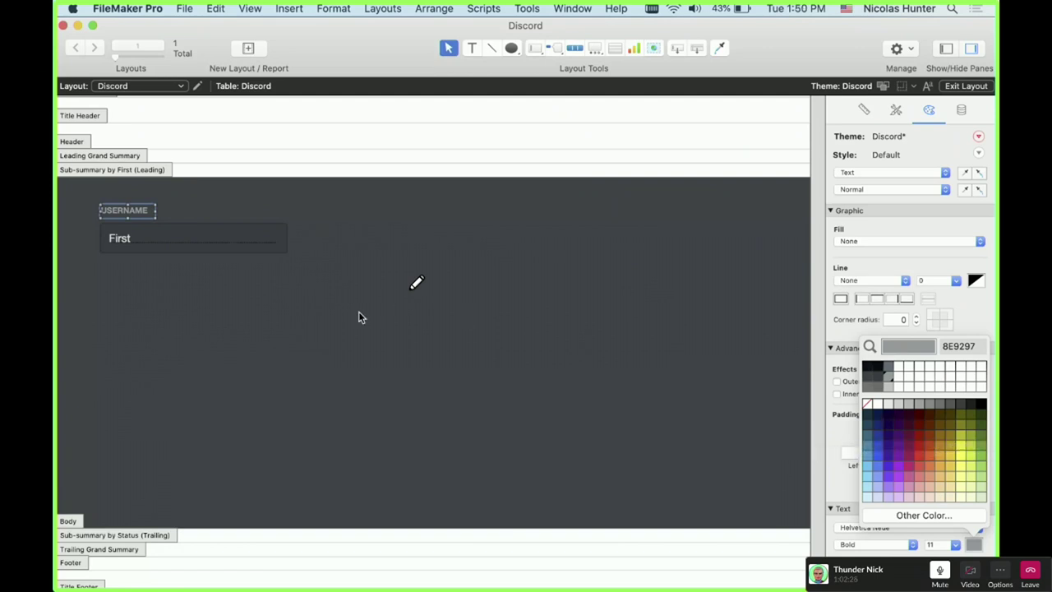
key(super+shift+c)
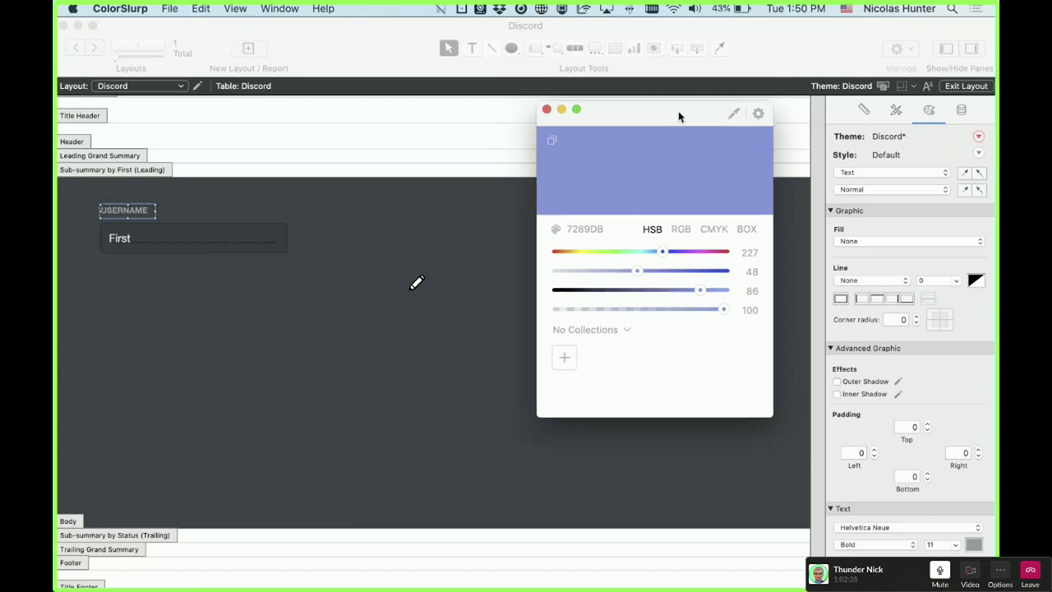
key(super+w)
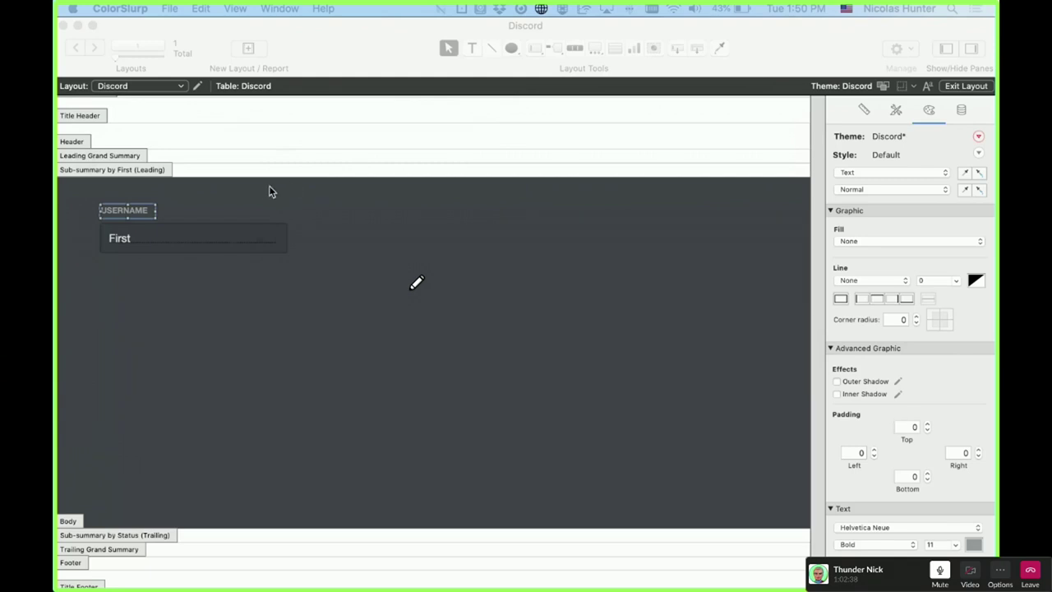
click(151, 237)
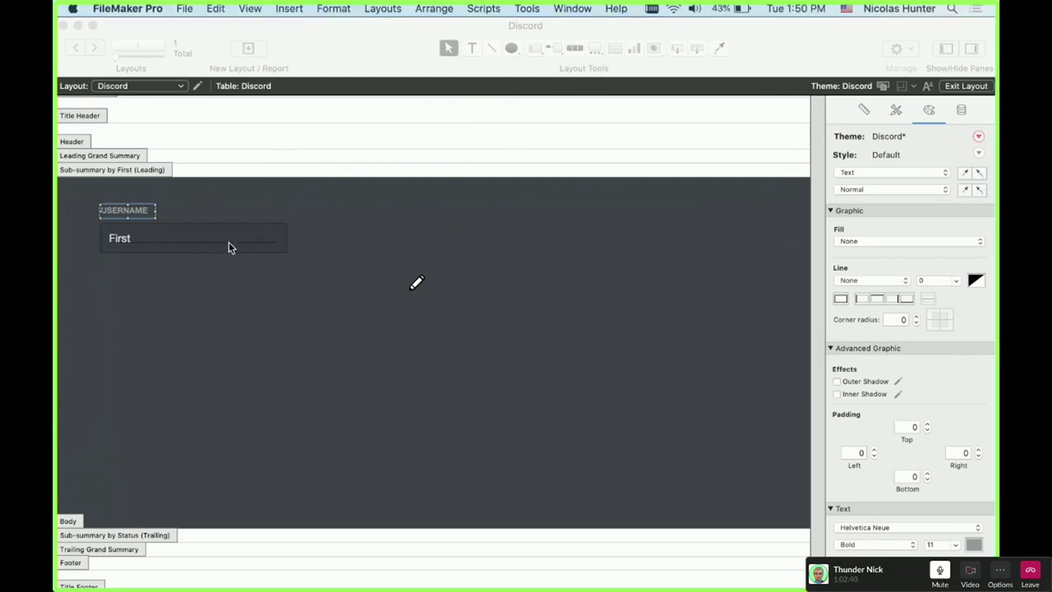
- Check the First field's normal fill colour and the line colour of its In Focus state
click(228, 242)
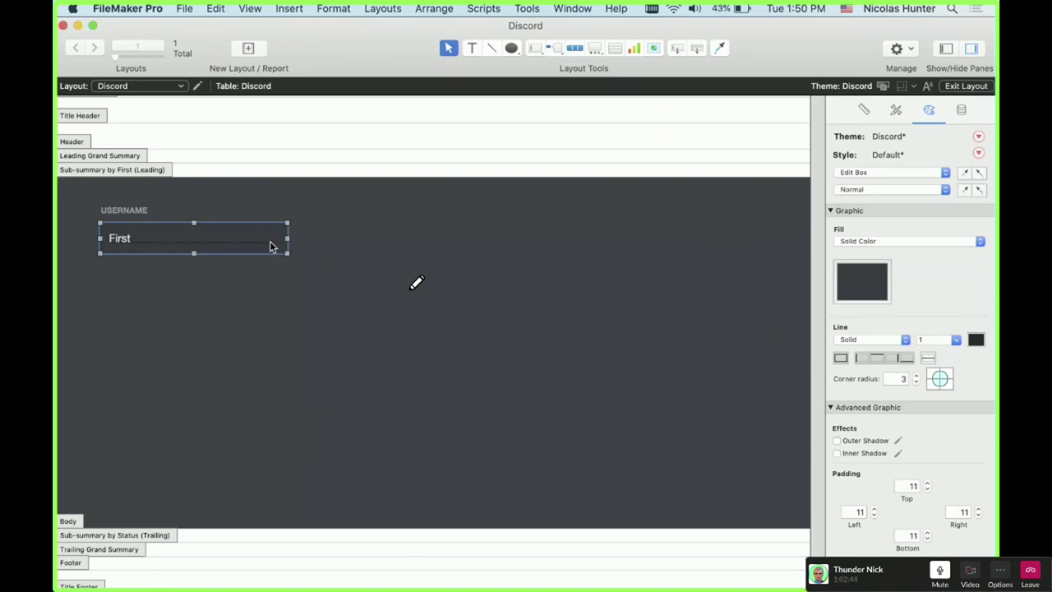
click(842, 284)
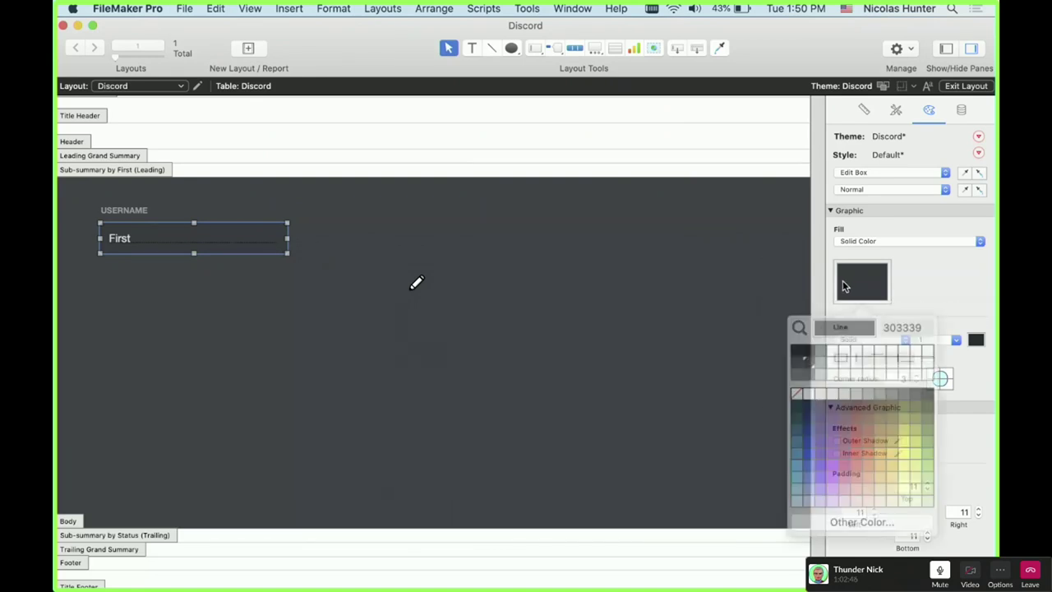
click(865, 190)
click(876, 219)
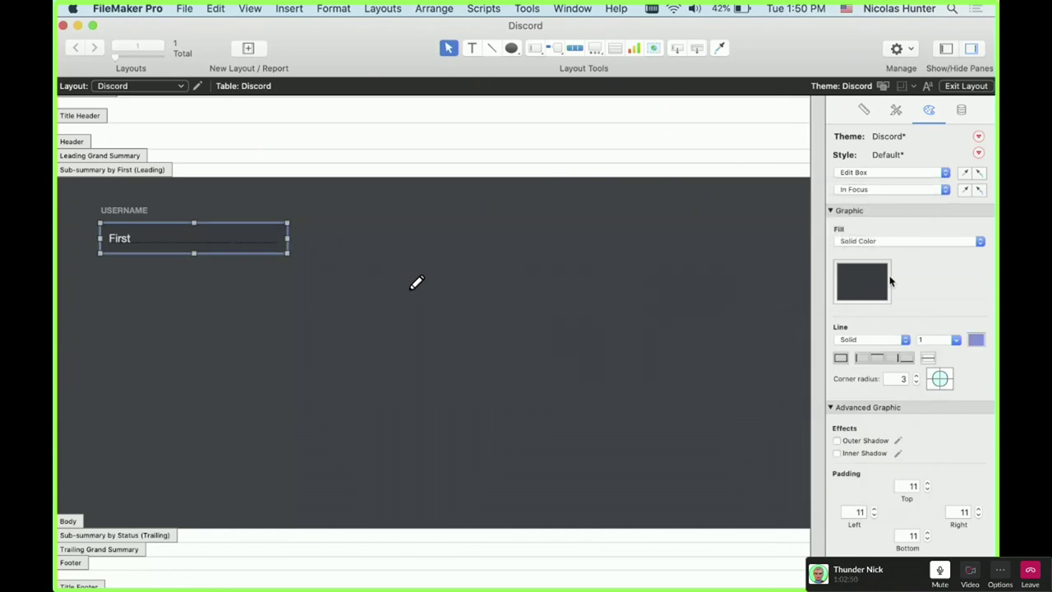
click(976, 340)
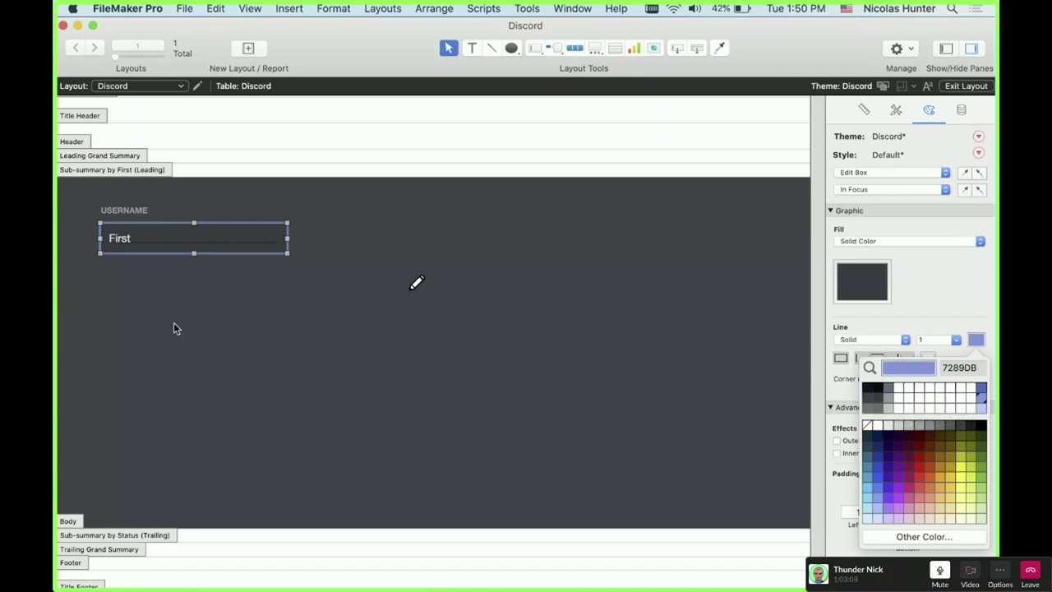
- Move the layout window aside, bring Discord to the front and close its account settings to show the chat
drag(366, 63, 388, 105)
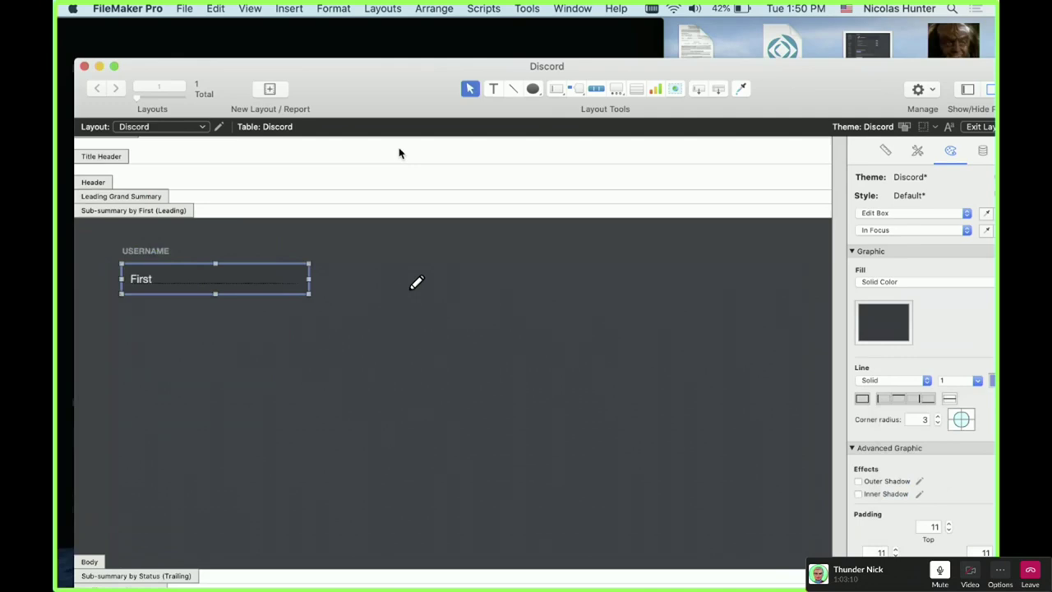
click(358, 49)
click(337, 58)
drag(336, 32, 596, 33)
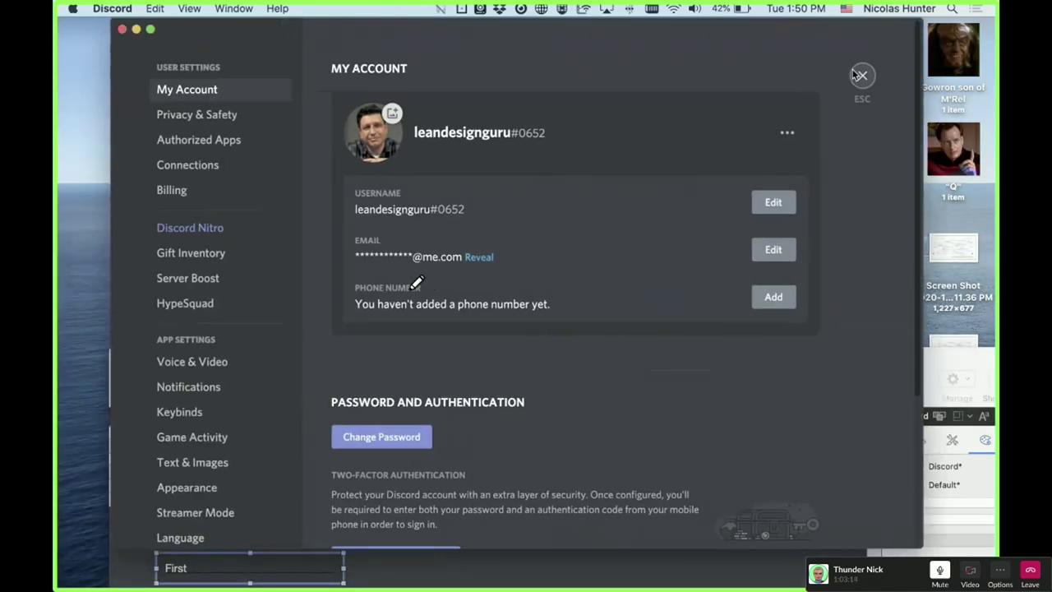
click(859, 76)
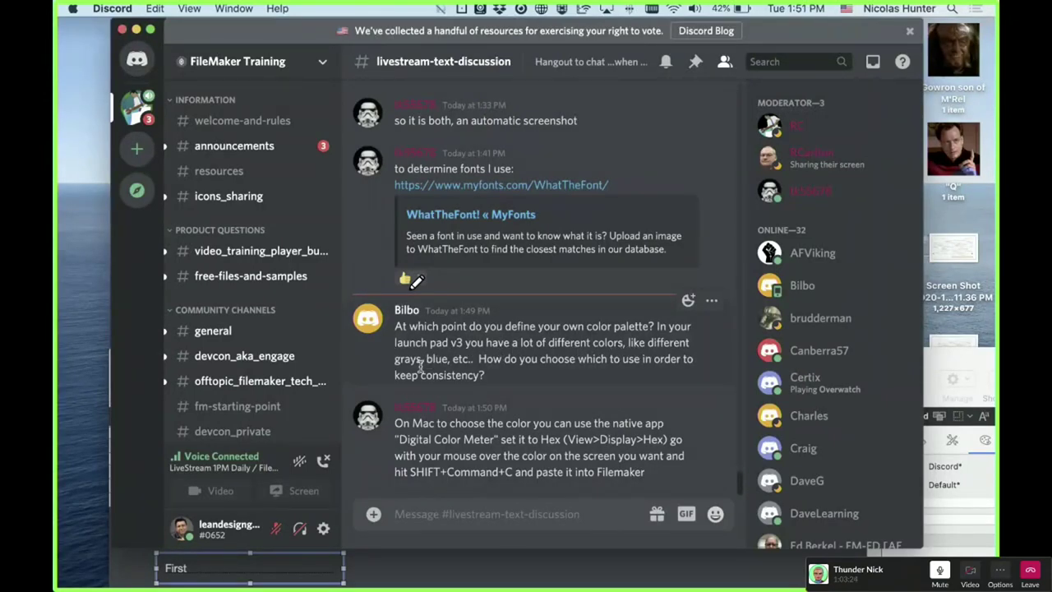
- Read the chat question about defining a consistent colour palette and view the message search options
drag(509, 377, 390, 335)
click(522, 357)
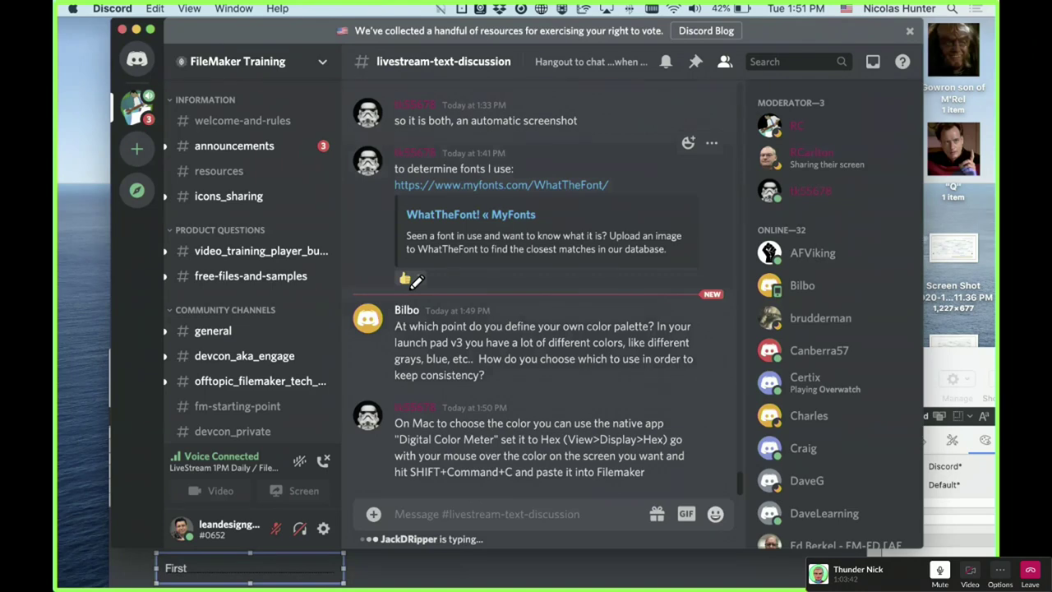
click(795, 64)
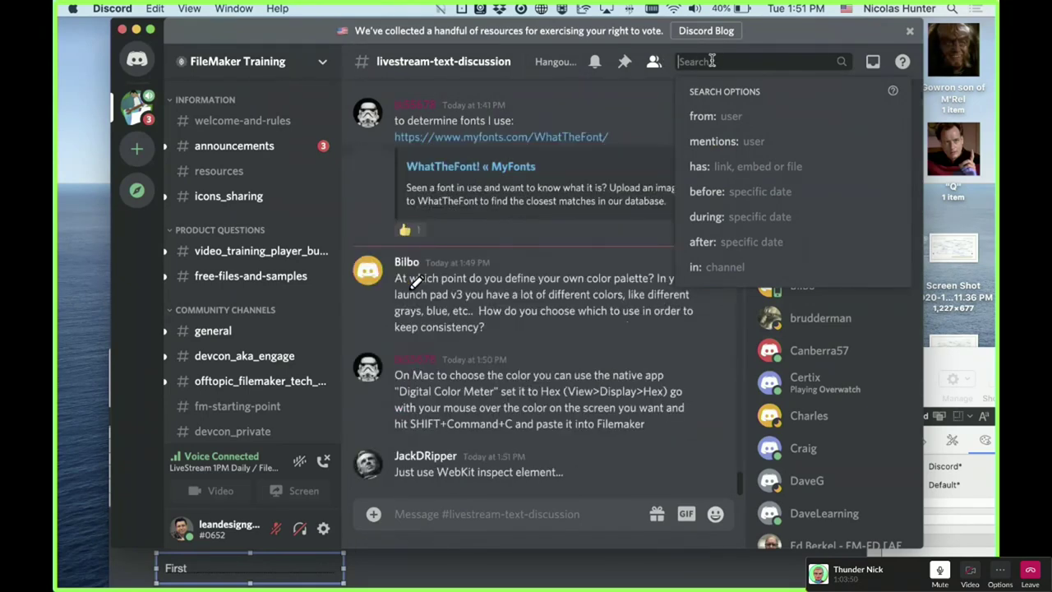
click(129, 283)
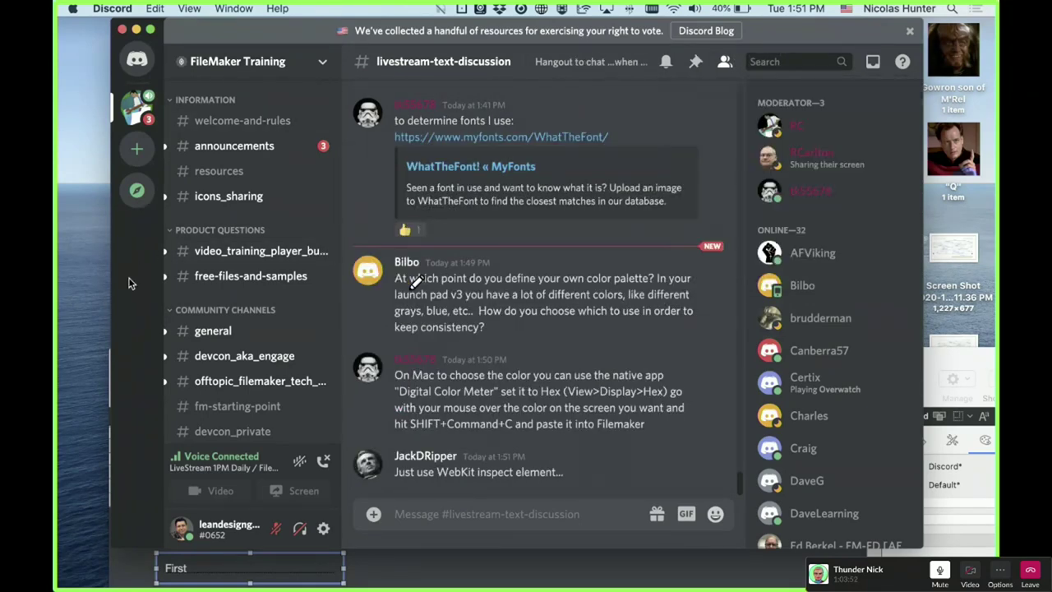
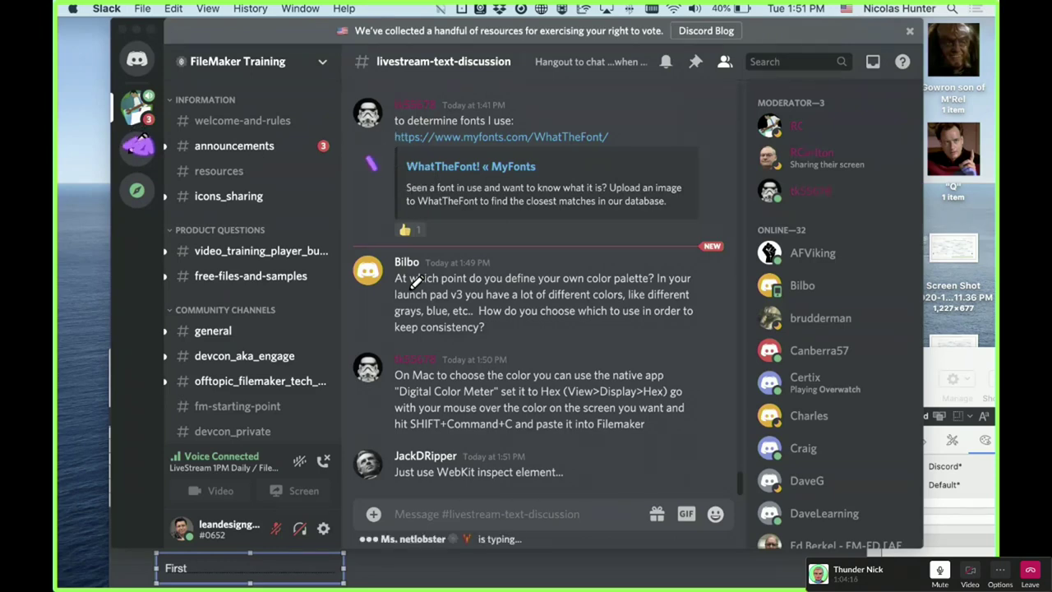
- Examine the colours Discord uses in the FileMaker Training server menu and for the buttons in My Account settings
click(290, 69)
click(290, 68)
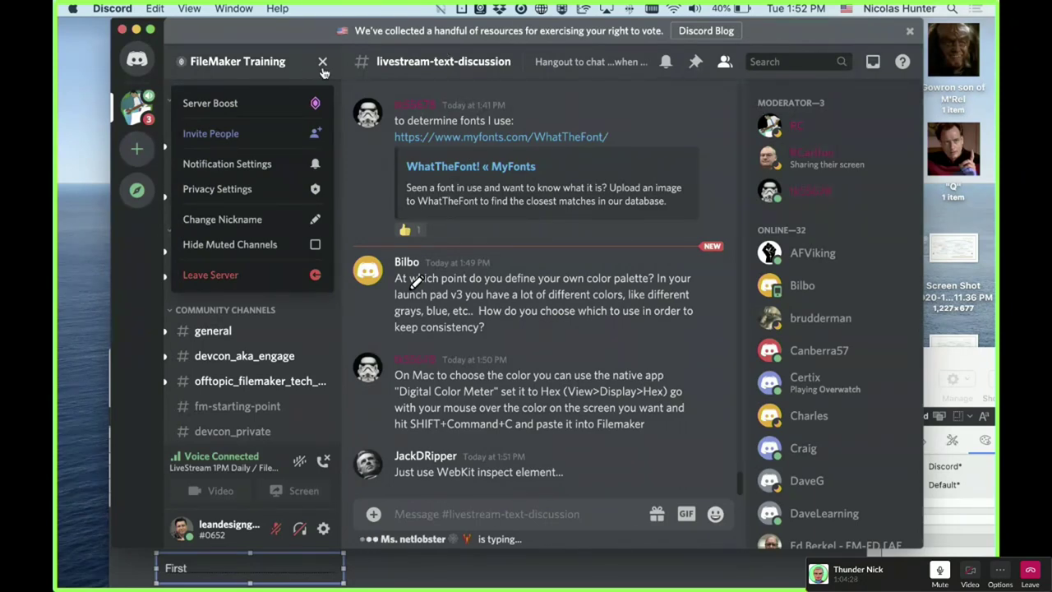
click(325, 530)
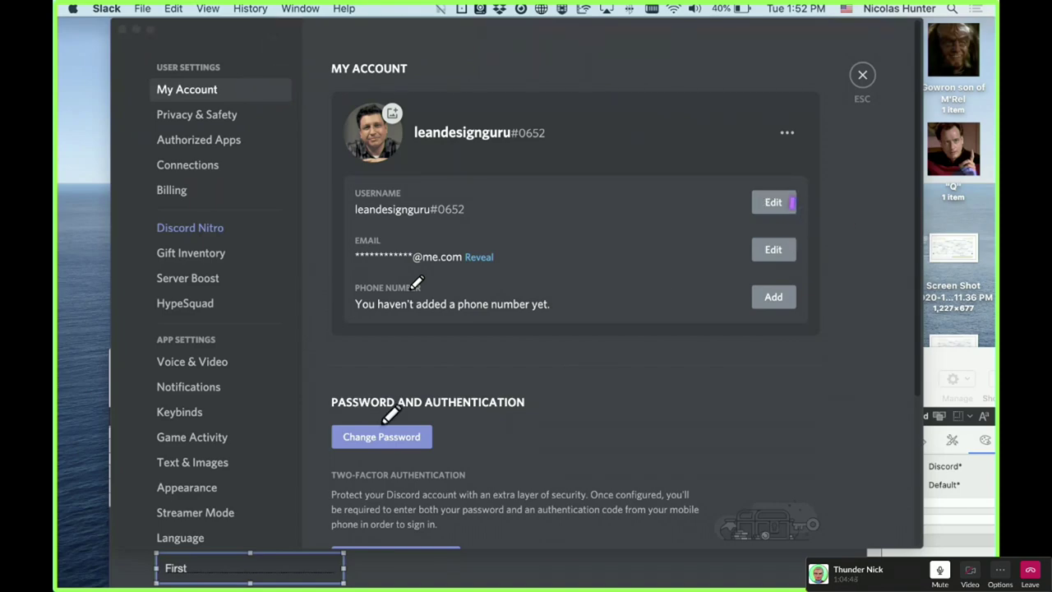
scroll(496, 371, down, 5)
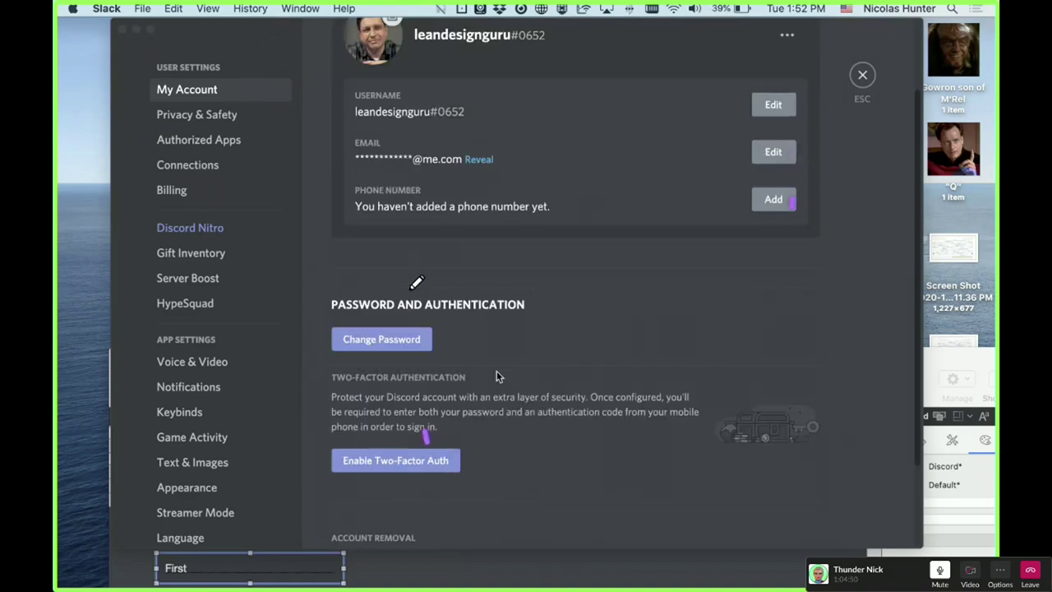
click(403, 483)
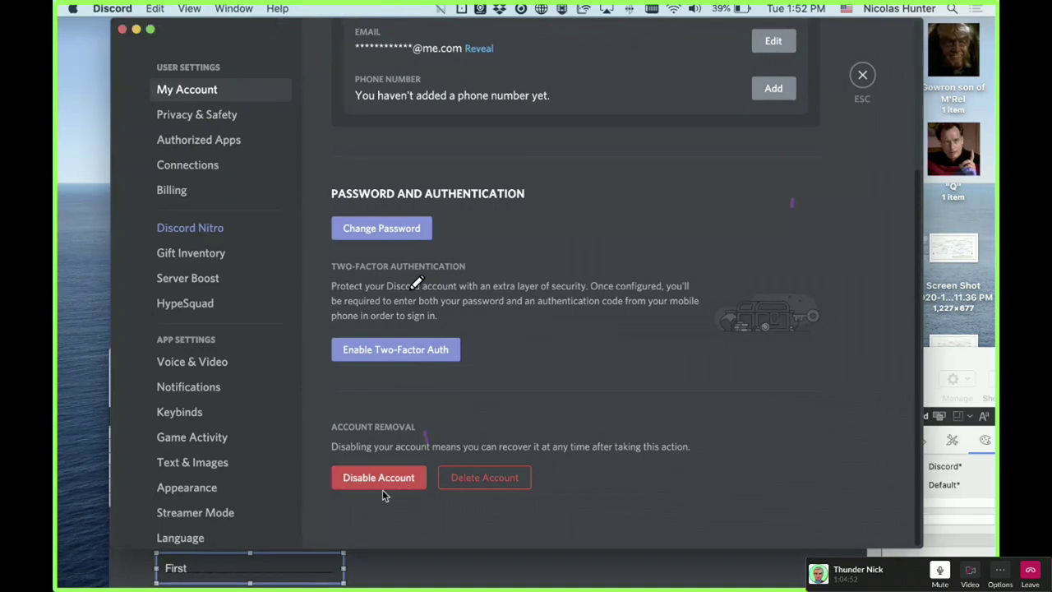
scroll(509, 123, up, 5)
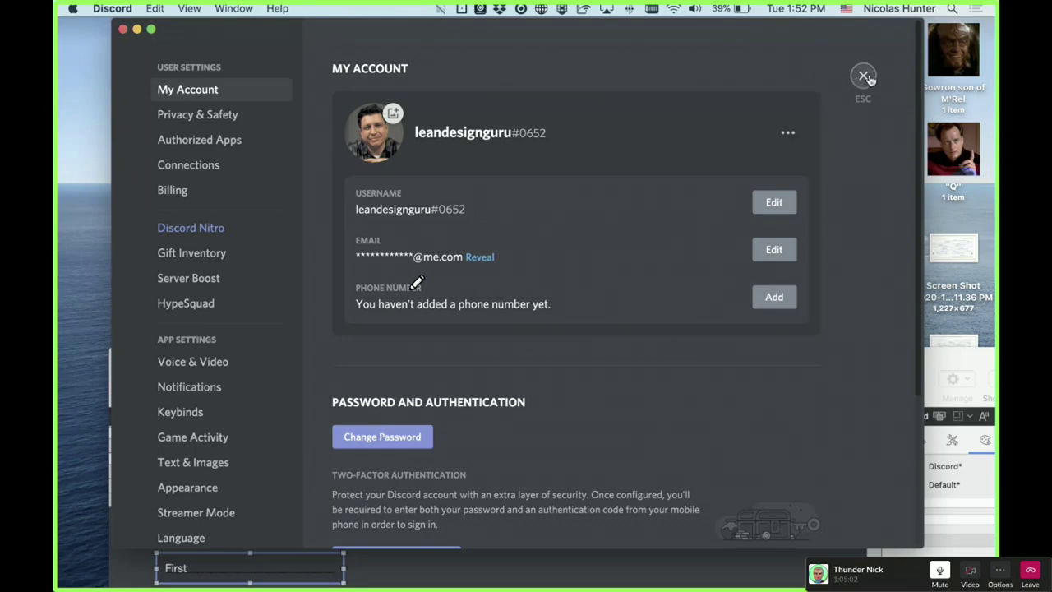
key(Escape)
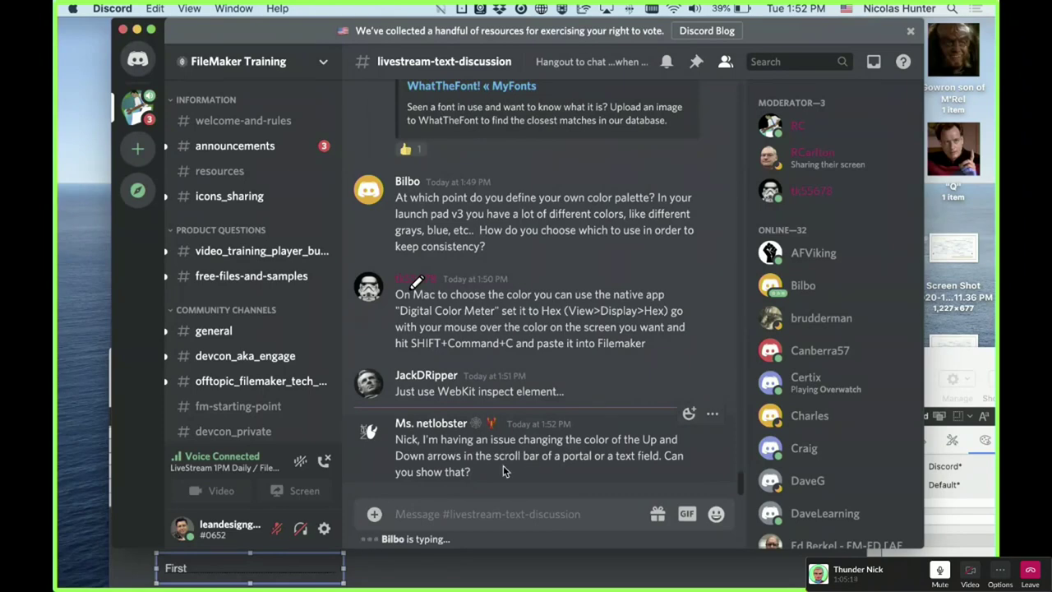
- Read the chat question about changing the scroll bar arrow colours, and look through the earlier and newest messages
drag(488, 474, 396, 429)
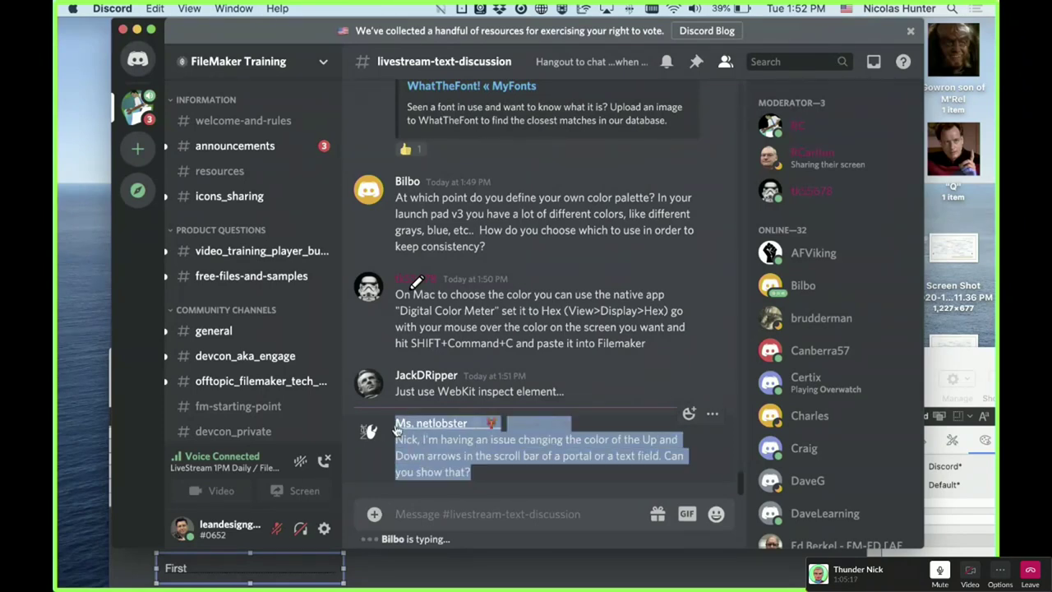
click(490, 472)
drag(478, 469, 396, 431)
click(528, 476)
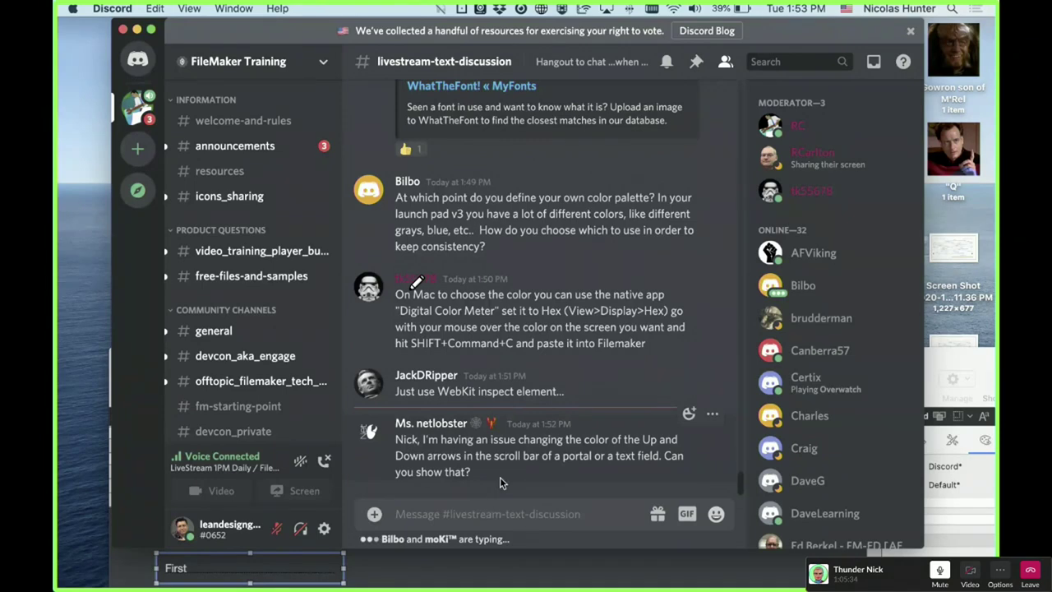
scroll(717, 198, up, 5)
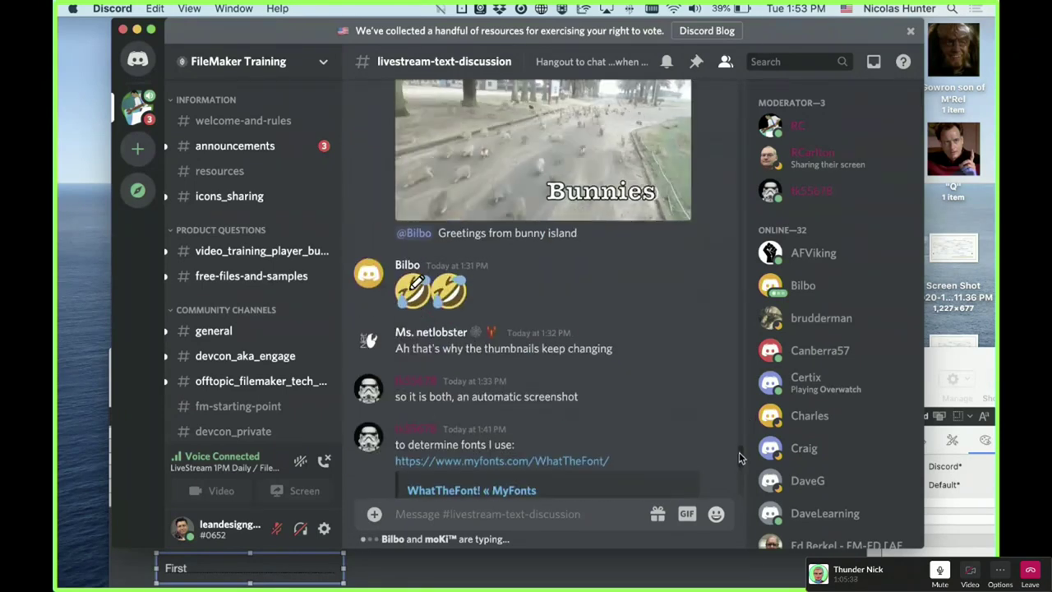
mouse_move(740, 452)
mouse_down()
mouse_move(744, 367)
mouse_move(742, 482)
mouse_move(742, 411)
mouse_move(743, 460)
mouse_move(742, 439)
mouse_up()
scroll(716, 527, down, 10)
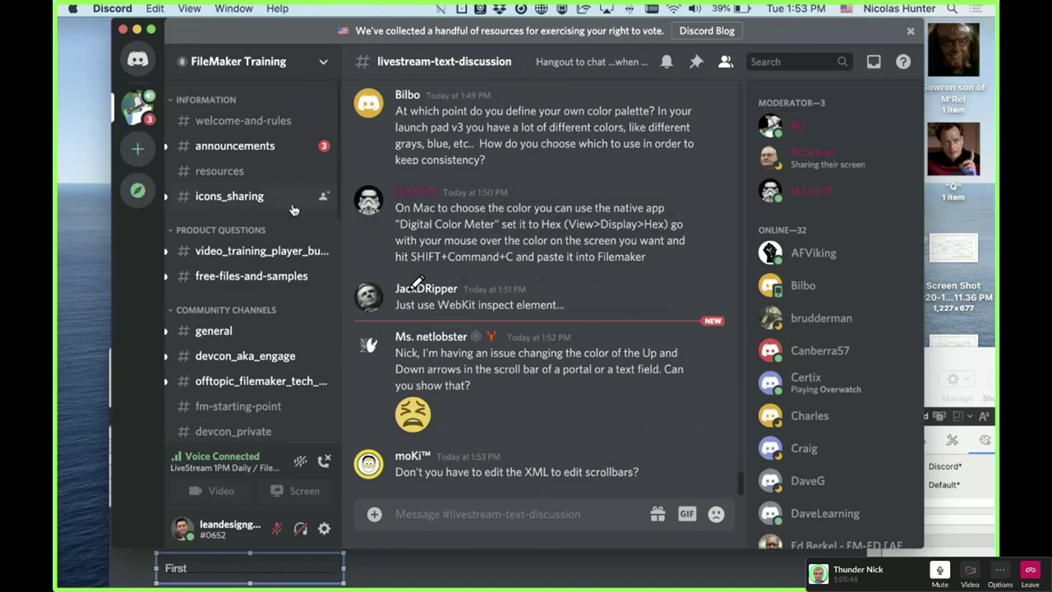
scroll(337, 247, down, 10)
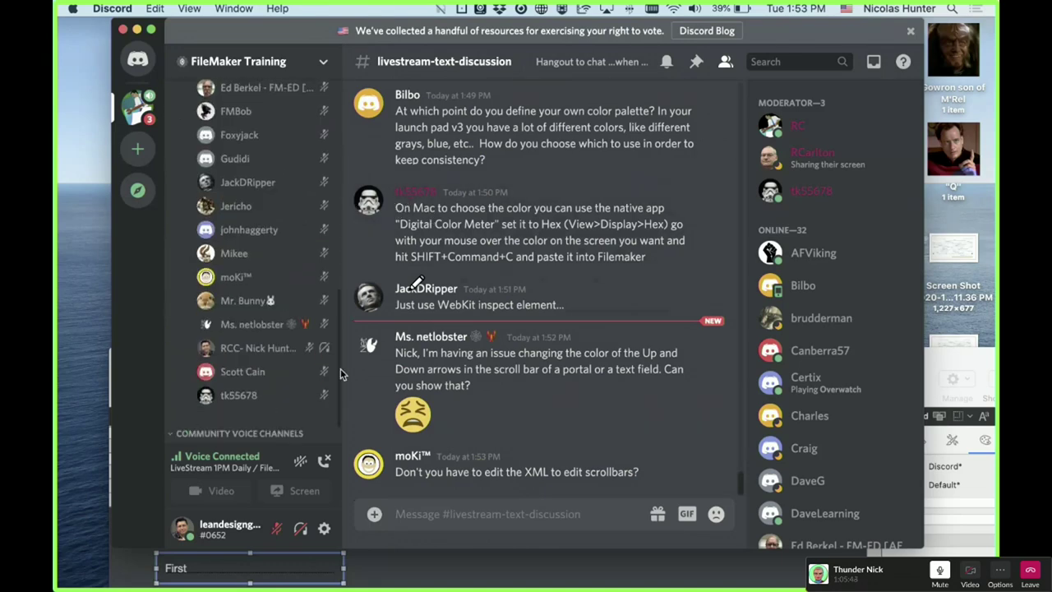
scroll(341, 368, up, 10)
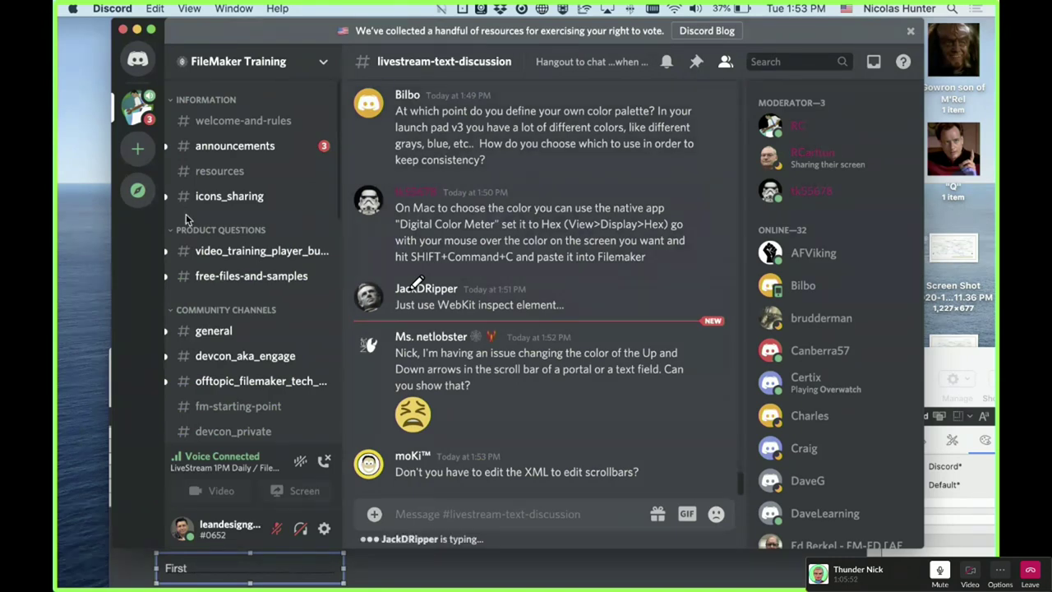
scroll(263, 259, down, 10)
scroll(338, 148, up, 10)
scroll(338, 148, down, 8)
scroll(333, 296, up, 10)
- Switch to System Preferences and look through the Mouse and Trackpad settings for scroll bar options
click(74, 9)
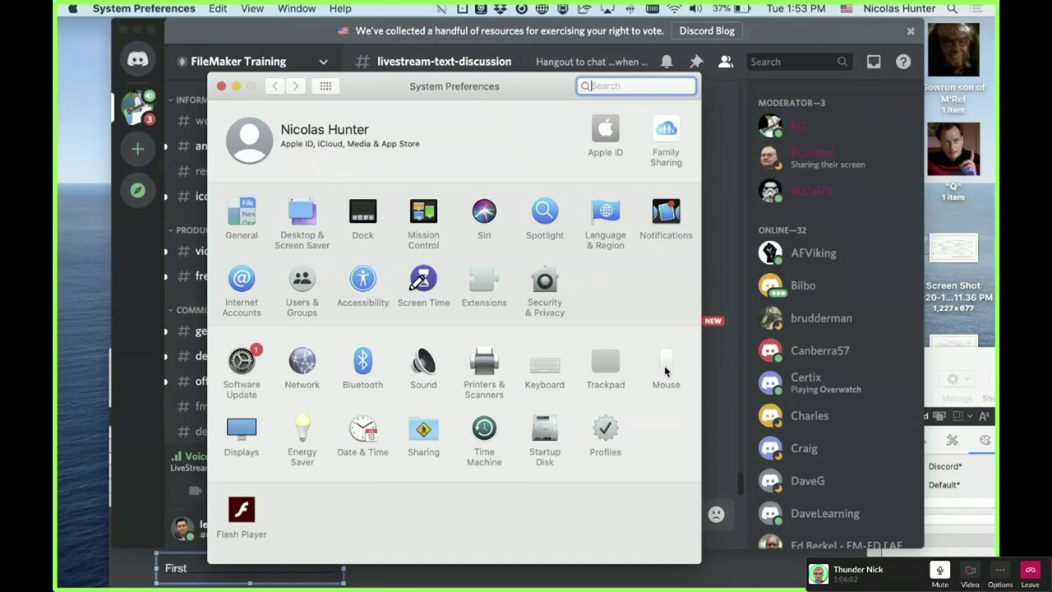
click(666, 366)
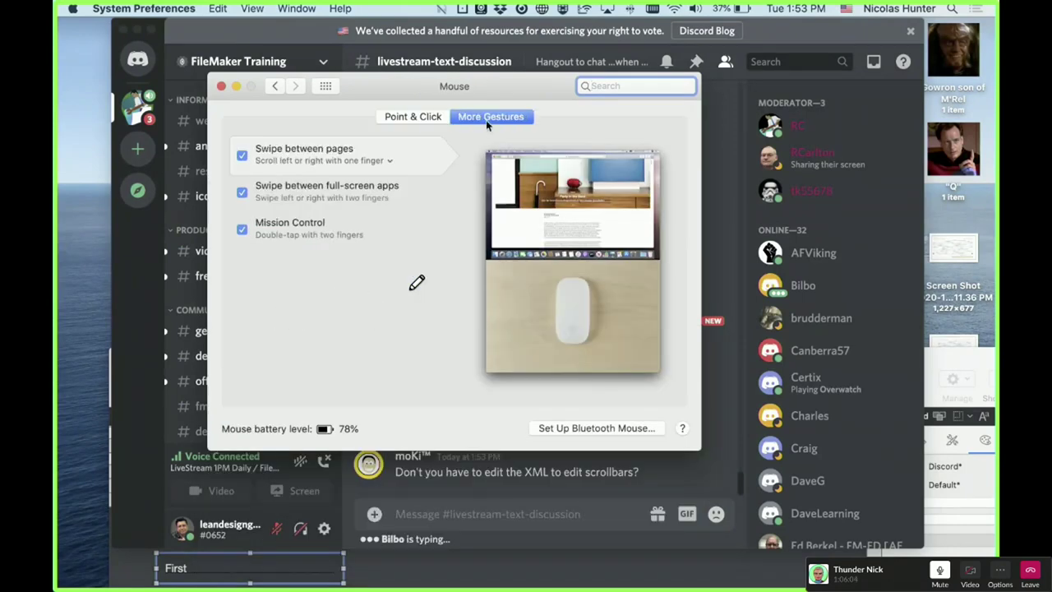
click(408, 117)
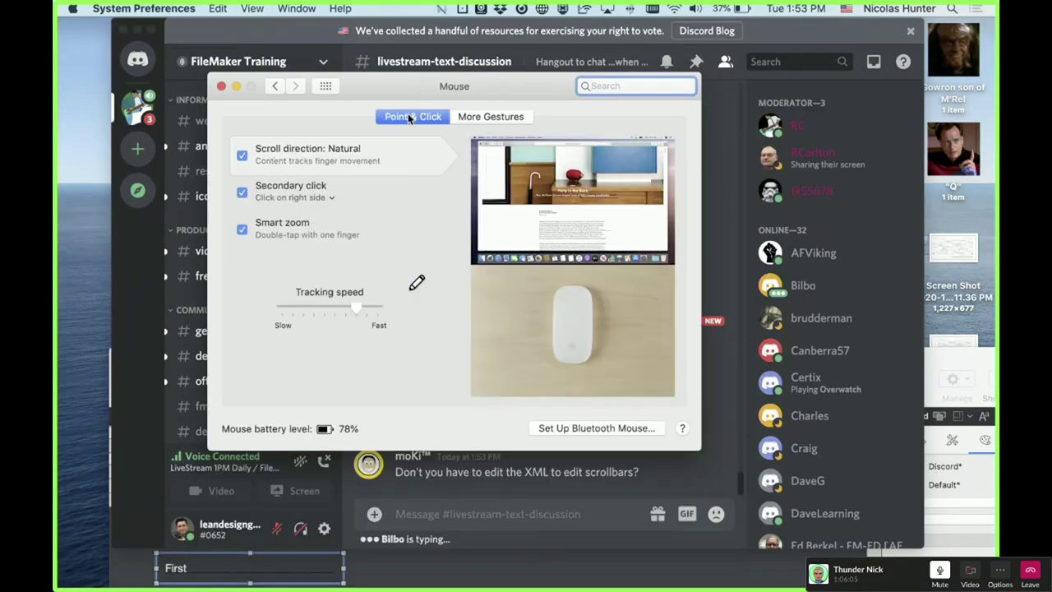
click(326, 87)
click(606, 365)
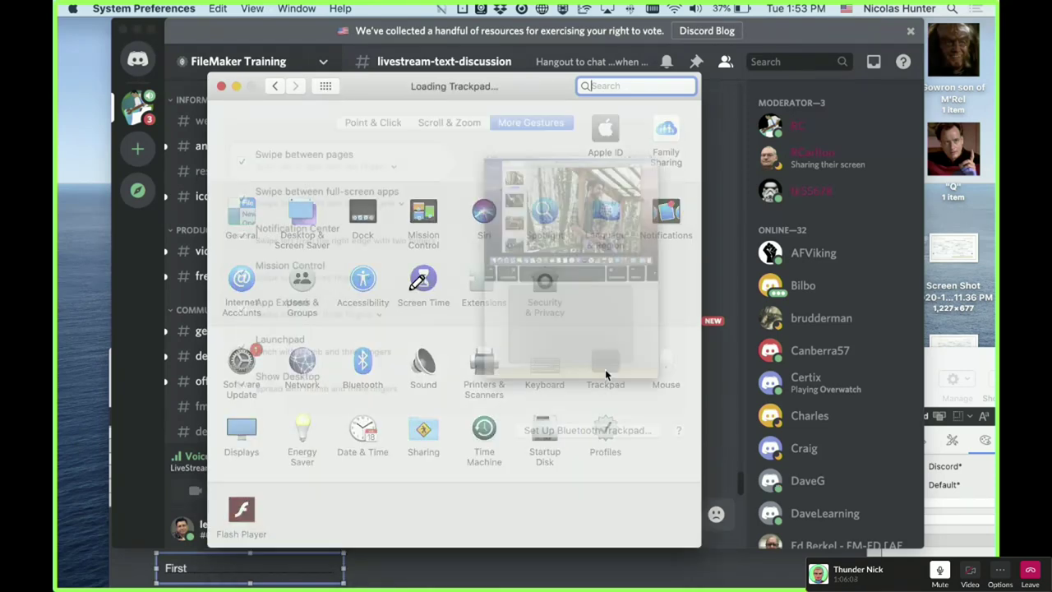
click(450, 123)
click(380, 123)
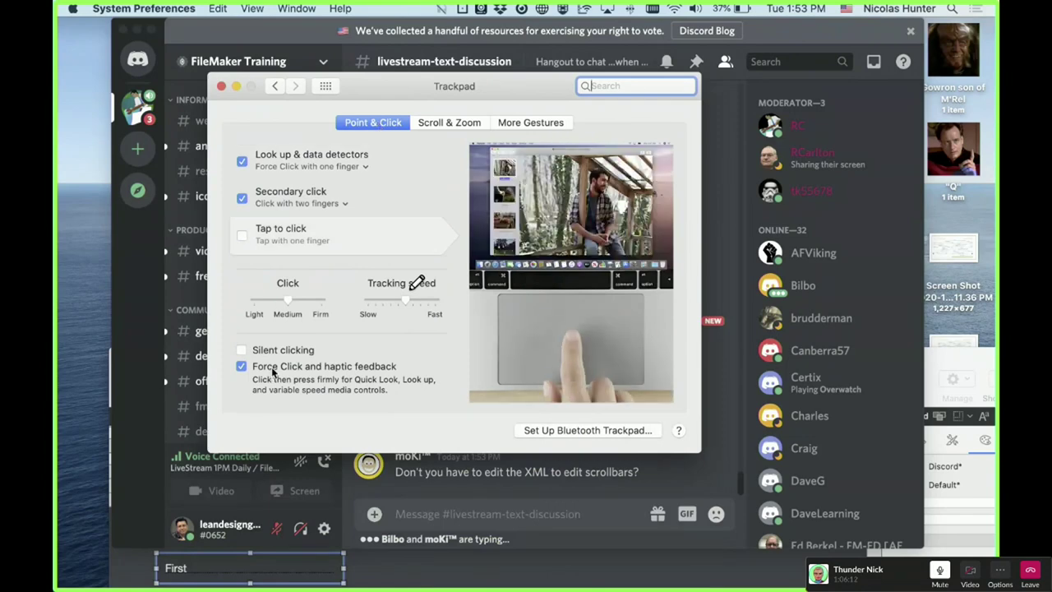
mouse_move(302, 161)
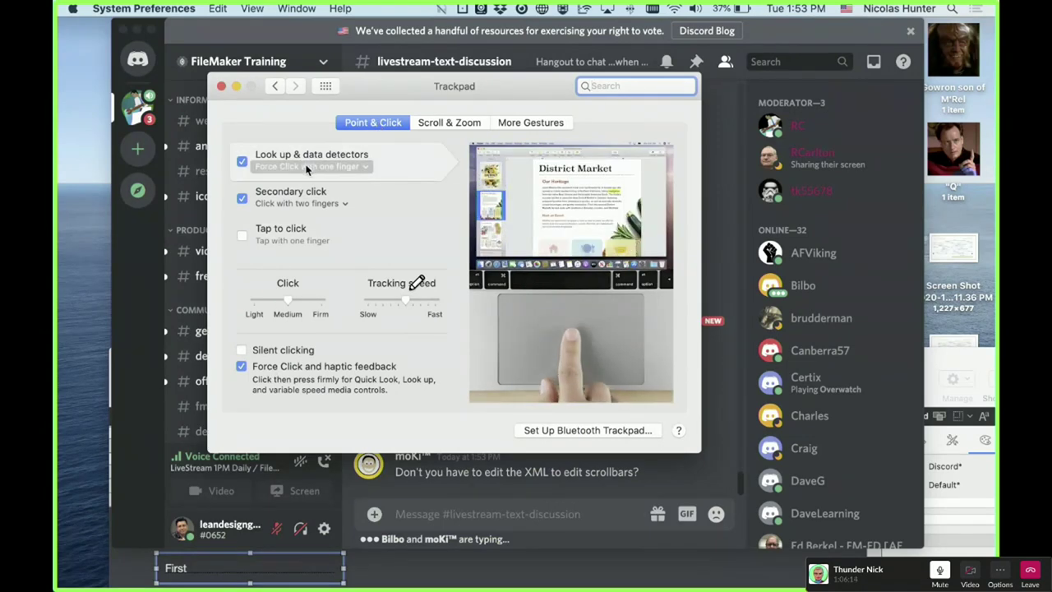
click(311, 167)
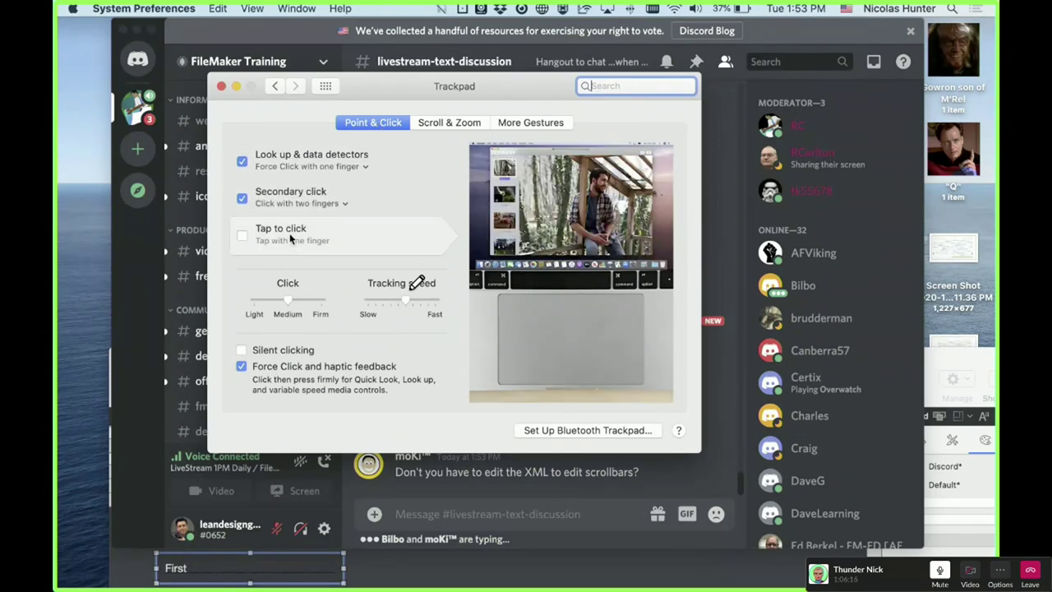
click(457, 123)
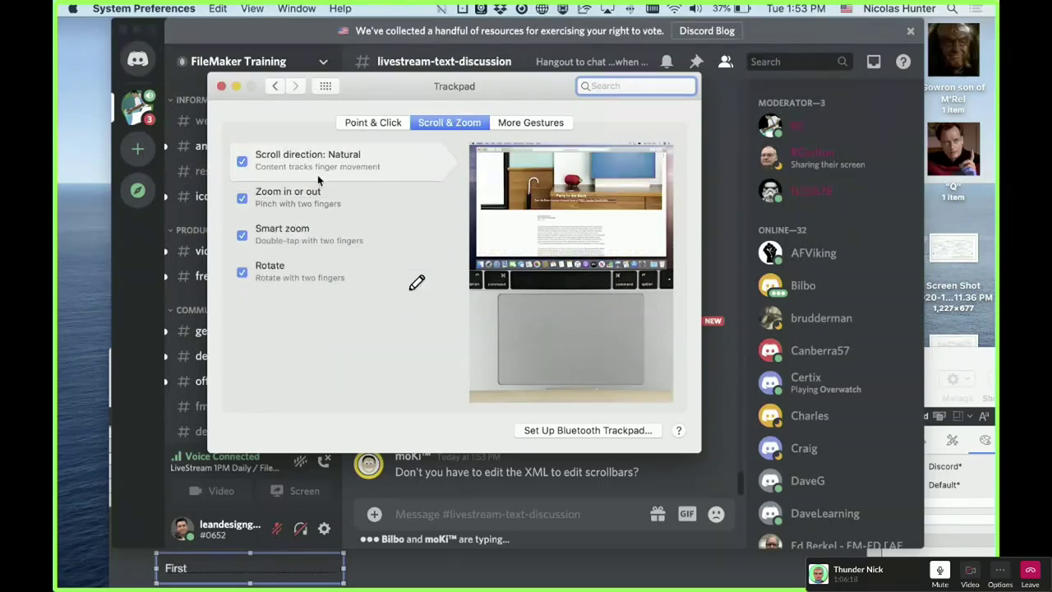
mouse_move(299, 241)
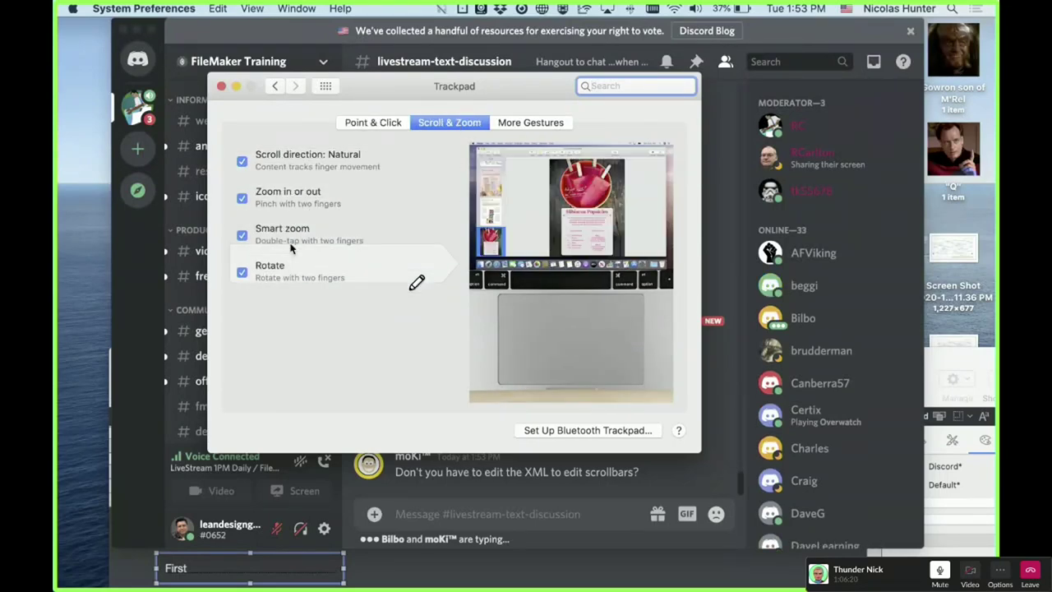
click(326, 85)
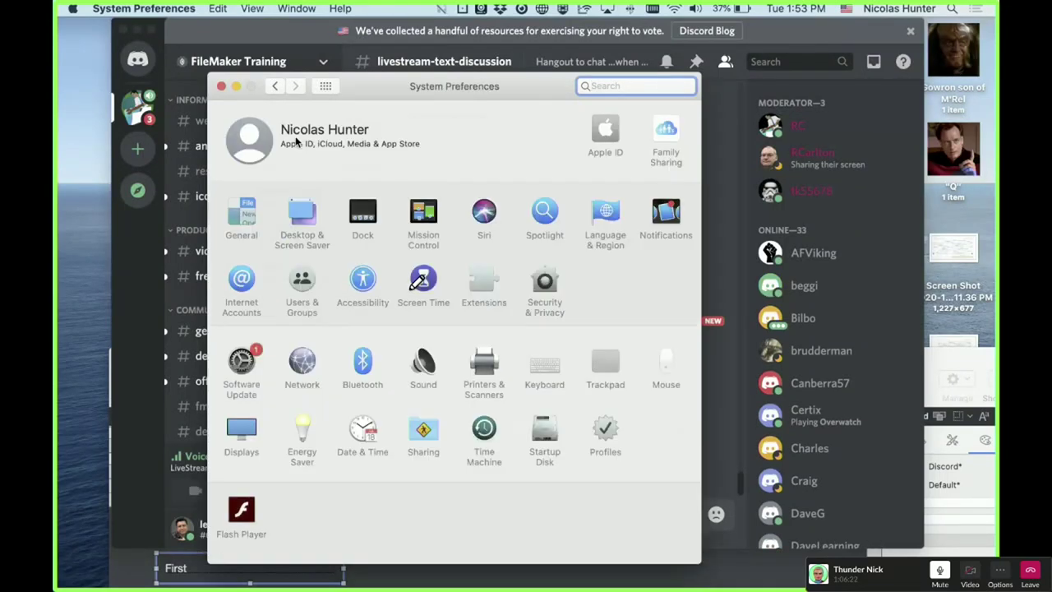
- Set macOS scroll bars to show Always in the General preferences and check the channel and message lists in Discord
click(248, 215)
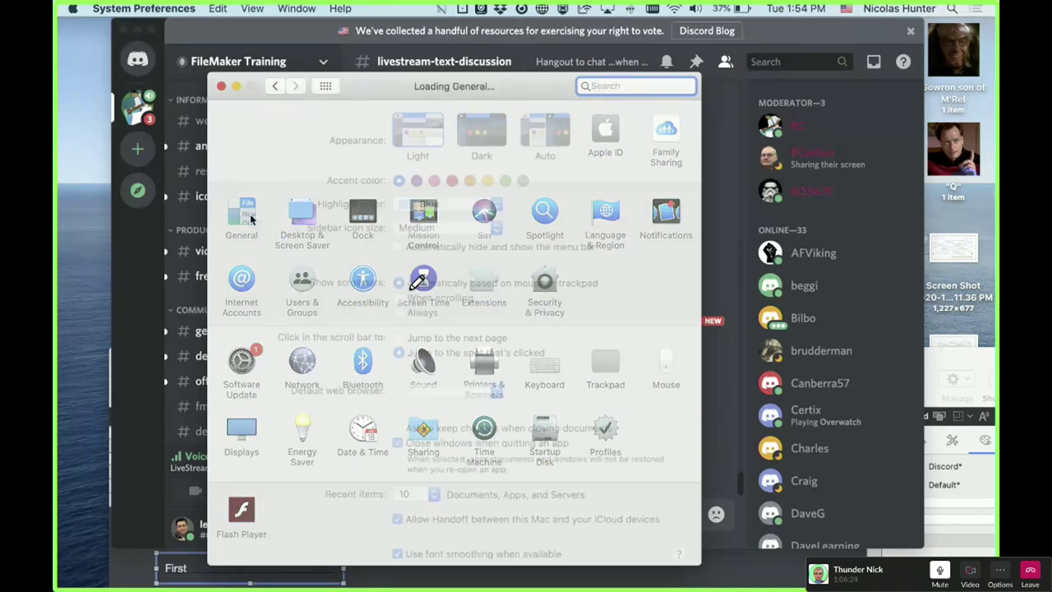
click(422, 313)
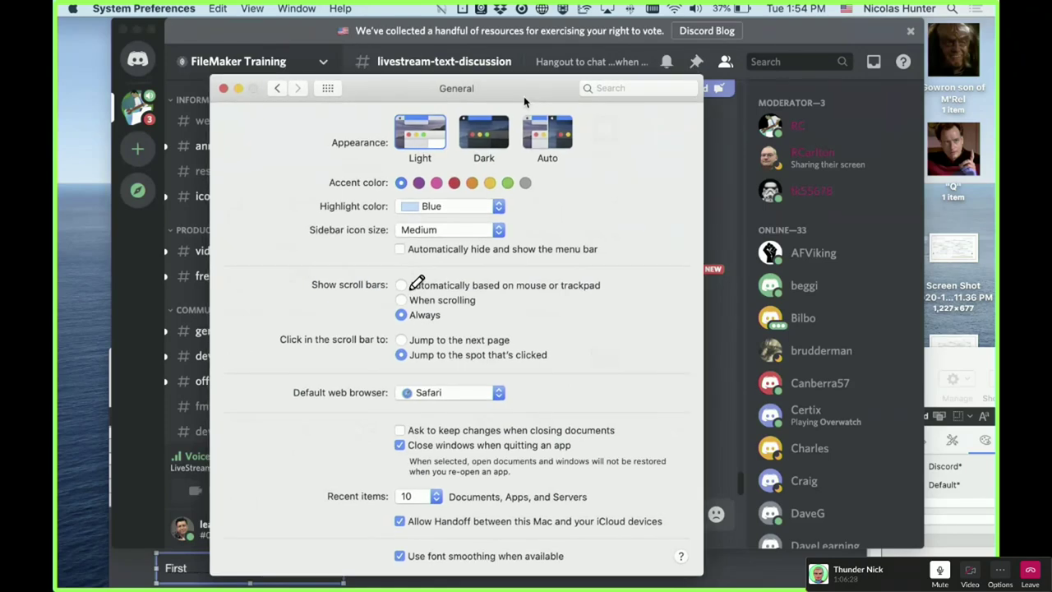
drag(524, 96, 687, 279)
click(559, 186)
scroll(333, 194, down, 10)
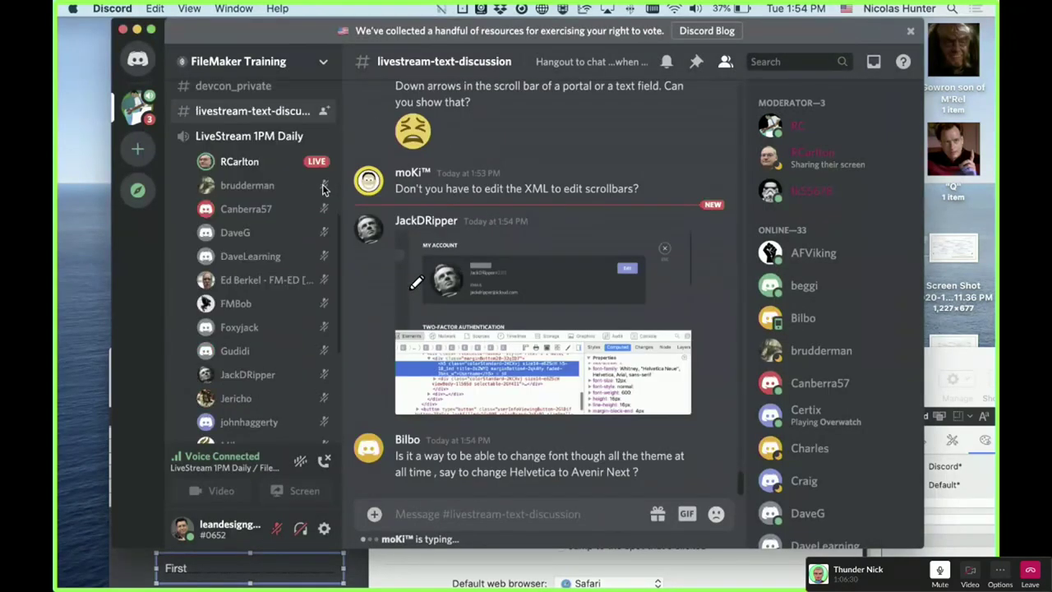
scroll(271, 272, up, 10)
scroll(585, 280, up, 5)
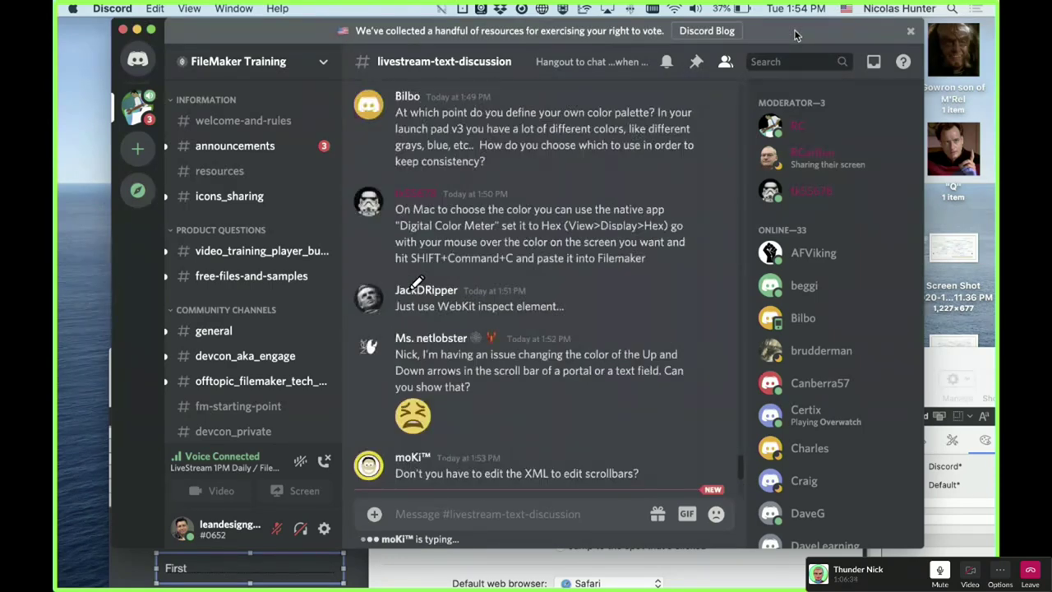
- Bring the FileMaker Pro layout to the front, examine its vertical scroll bar and move the window to uncover the preferences
click(881, 308)
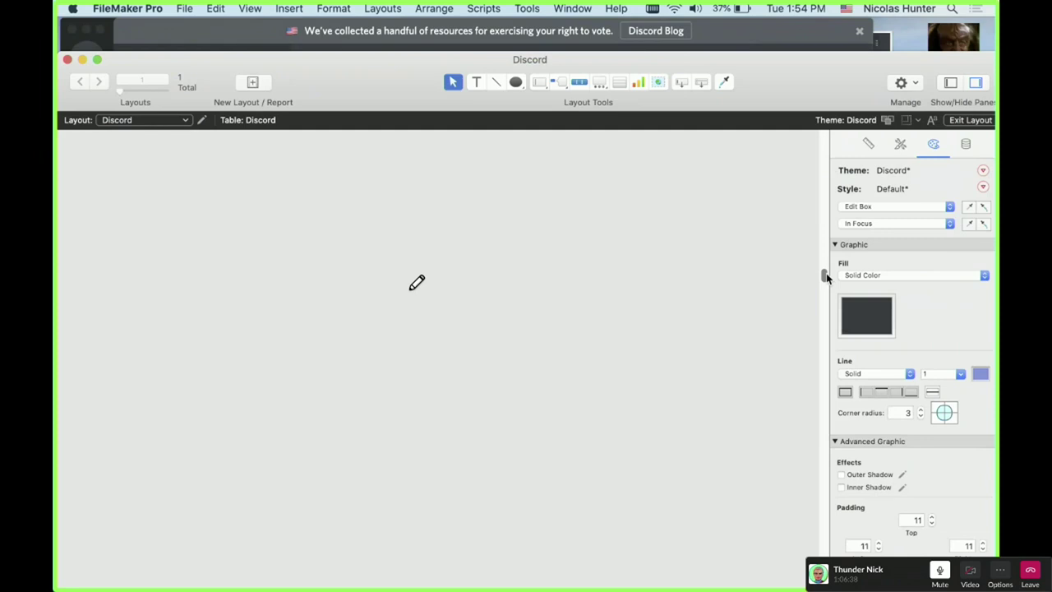
scroll(821, 146, up, 1)
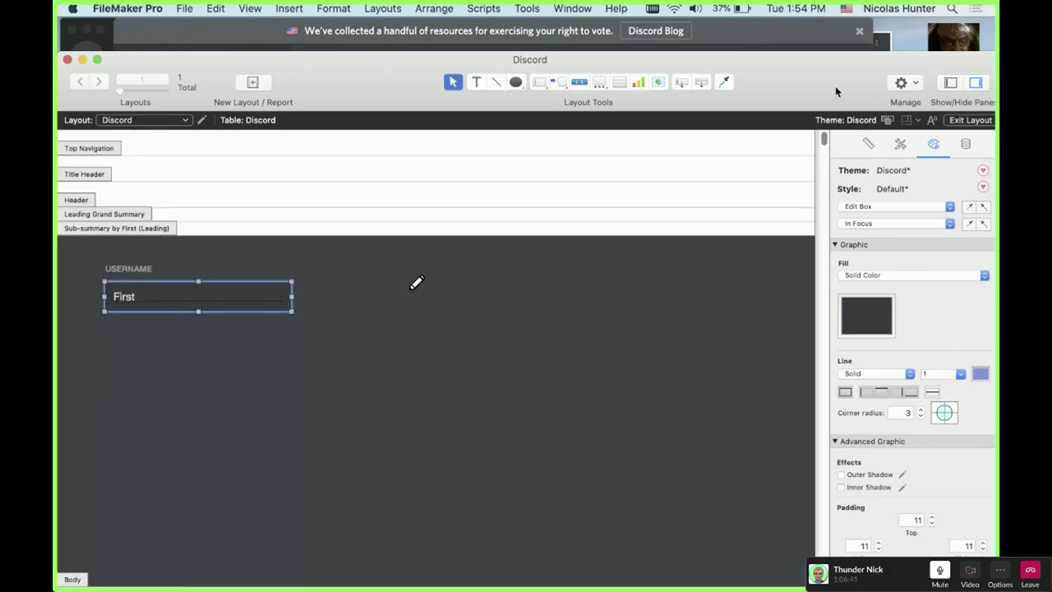
drag(836, 90, 885, 318)
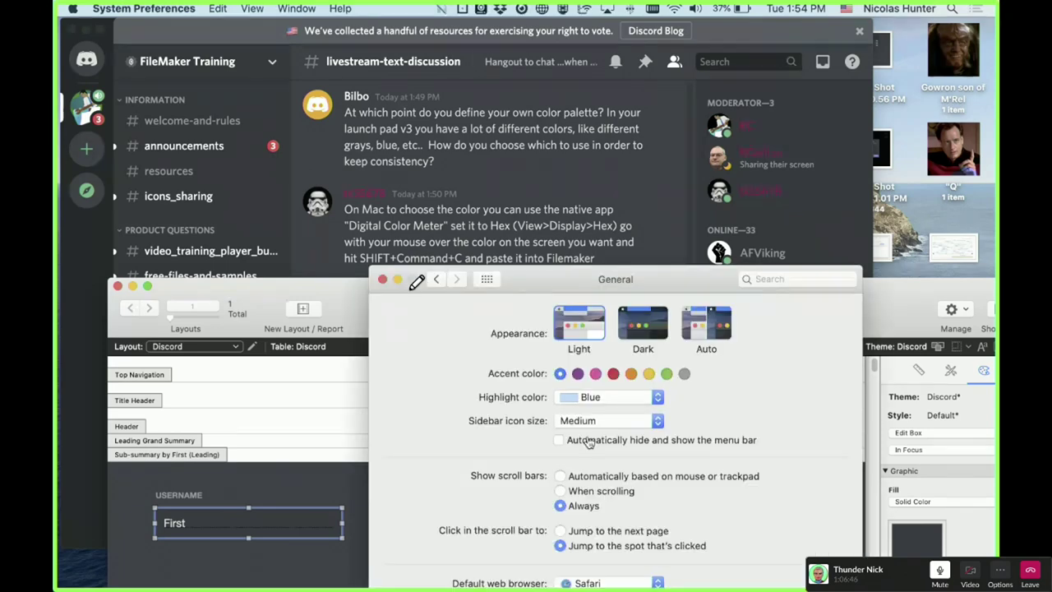
- Move the General preferences off the layout and try the automatic, Always and When scrolling scroll bar settings against the layout's scroll bar
drag(547, 280, 365, 55)
click(379, 265)
click(392, 250)
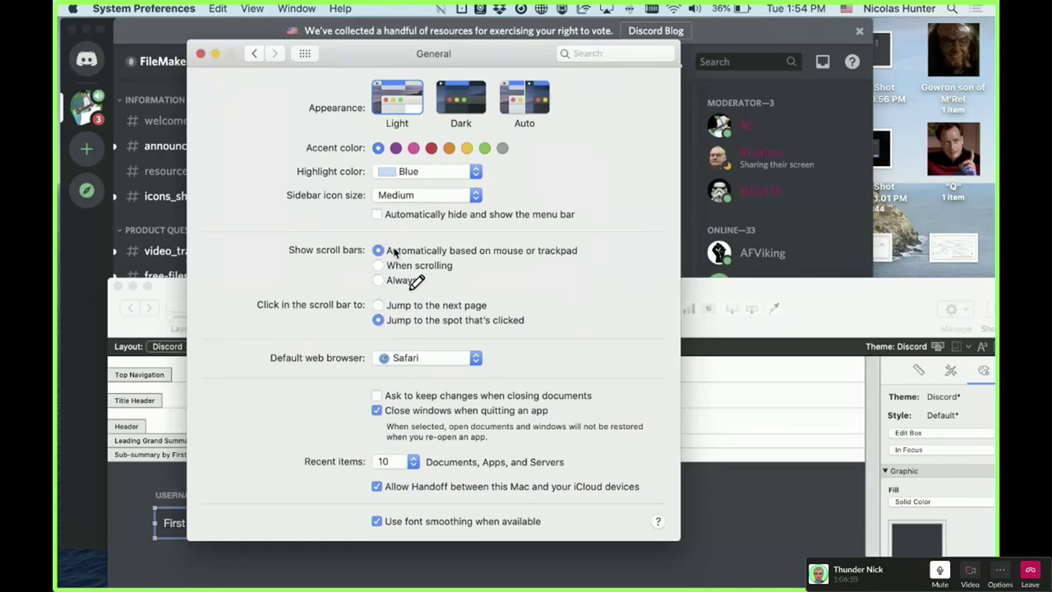
click(449, 267)
click(406, 281)
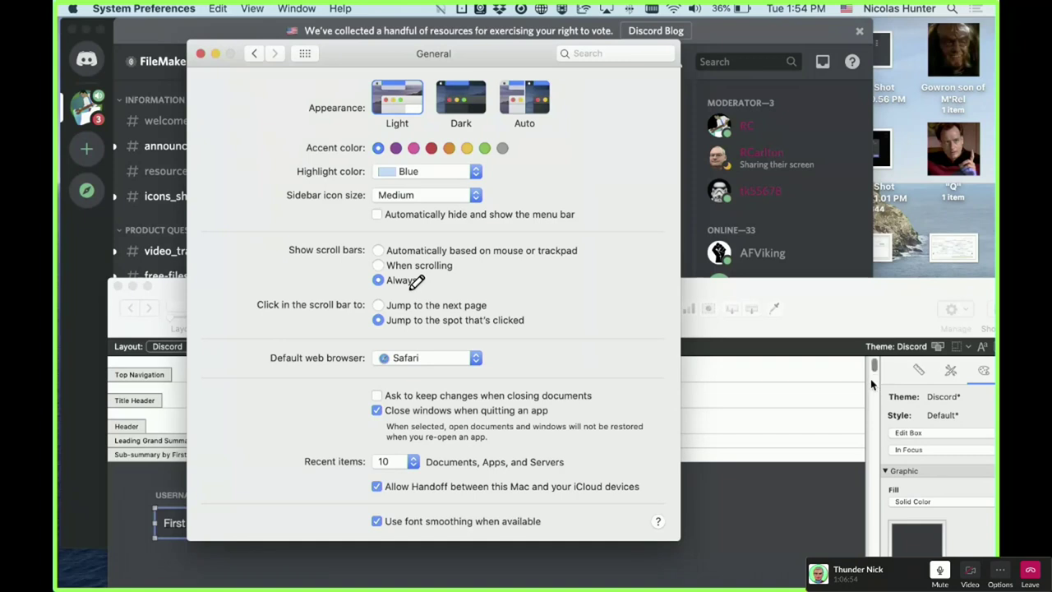
click(398, 268)
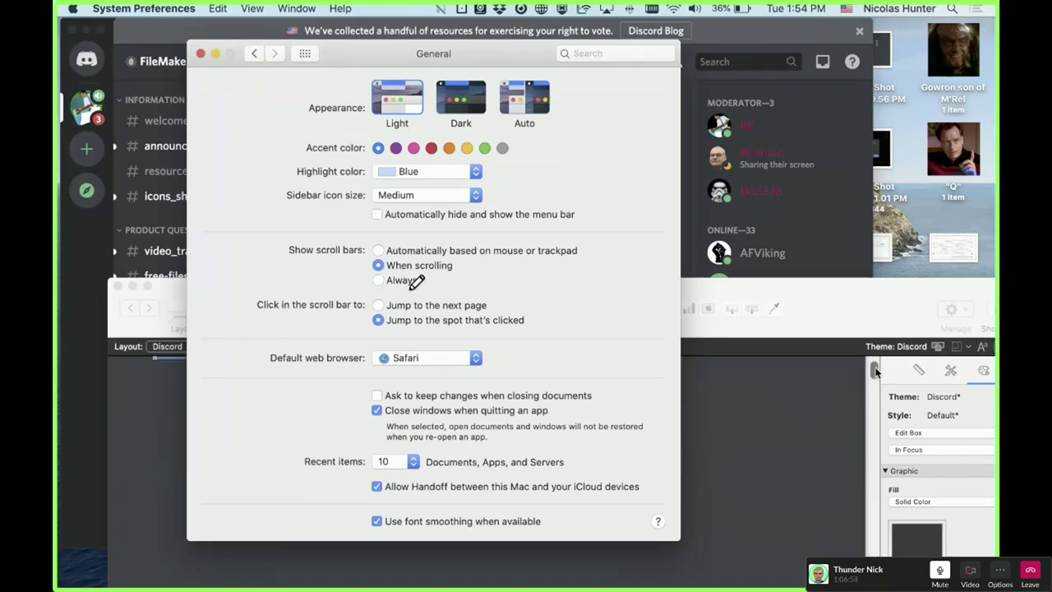
click(878, 374)
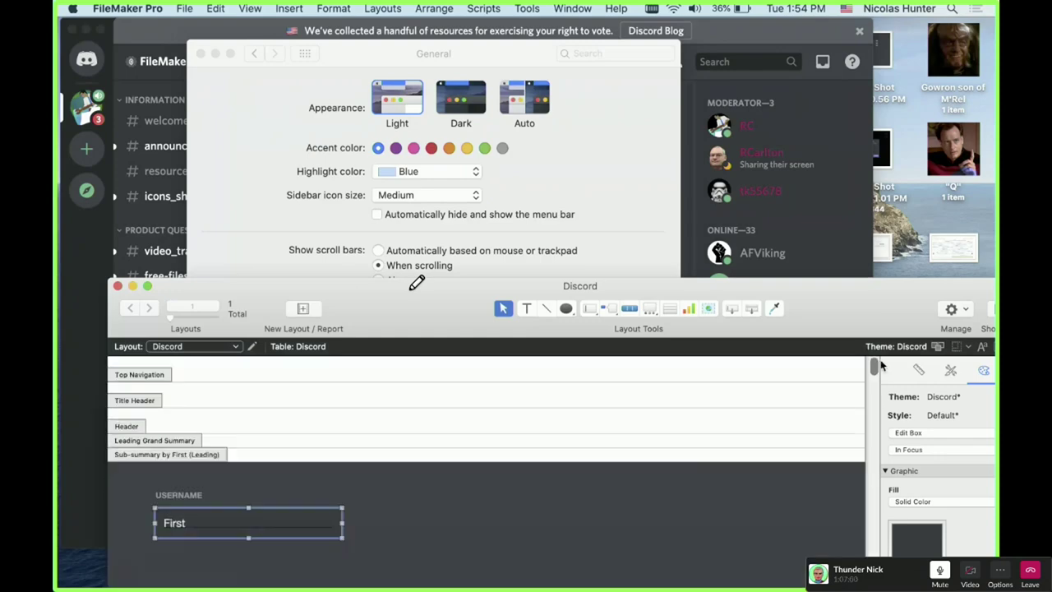
- Show scroll bars automatically based on mouse or trackpad, turn on automatic menu bar hiding, and close System Preferences
click(552, 221)
click(378, 250)
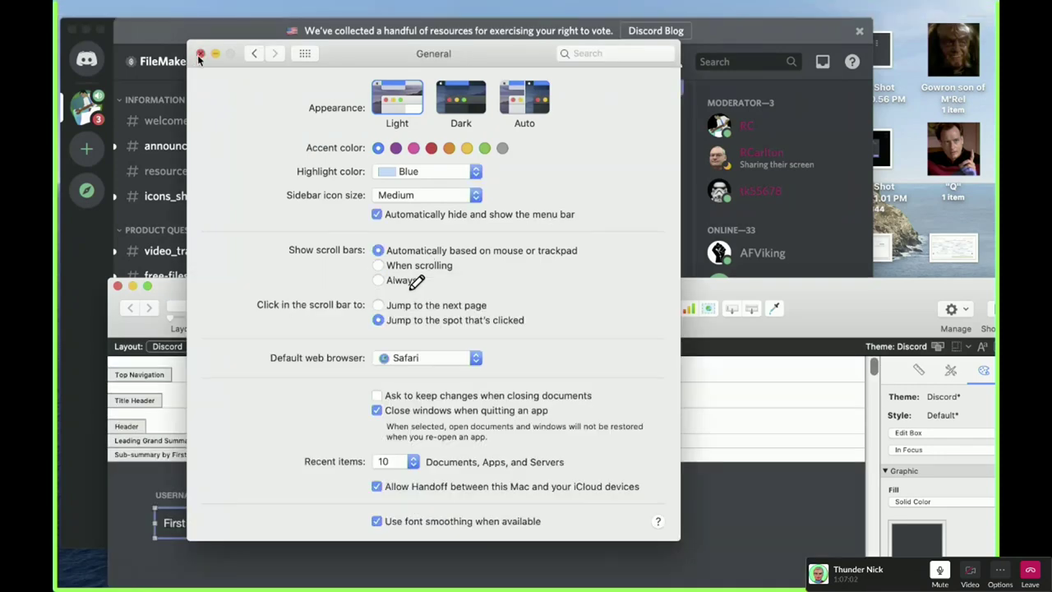
click(200, 54)
- Fit the FileMaker Pro layout window on screen and select the sample portal on the Portal tab beside the layout
double_click(399, 282)
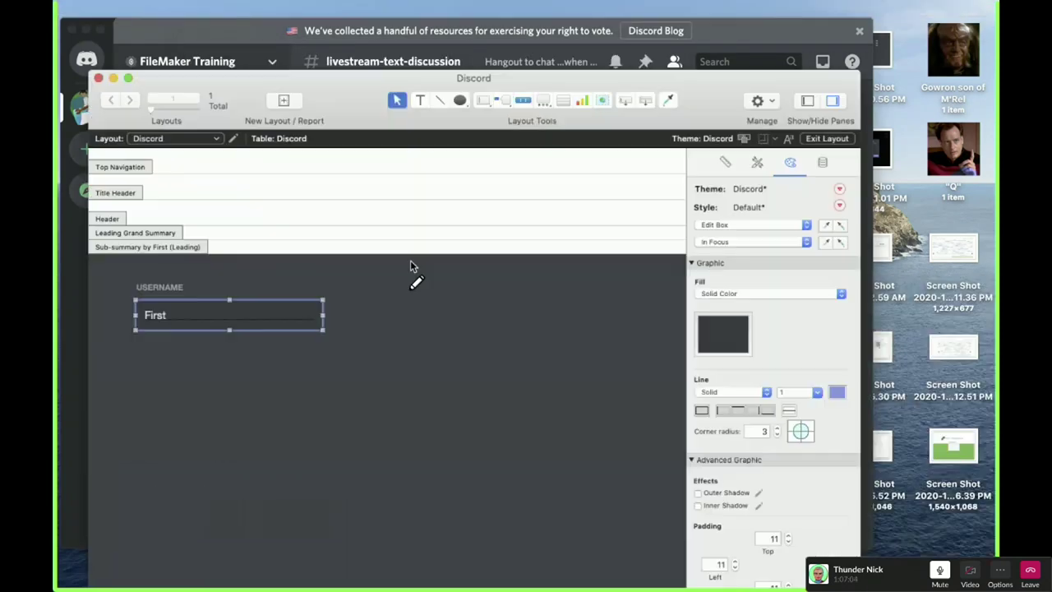
scroll(470, 213, right, 5)
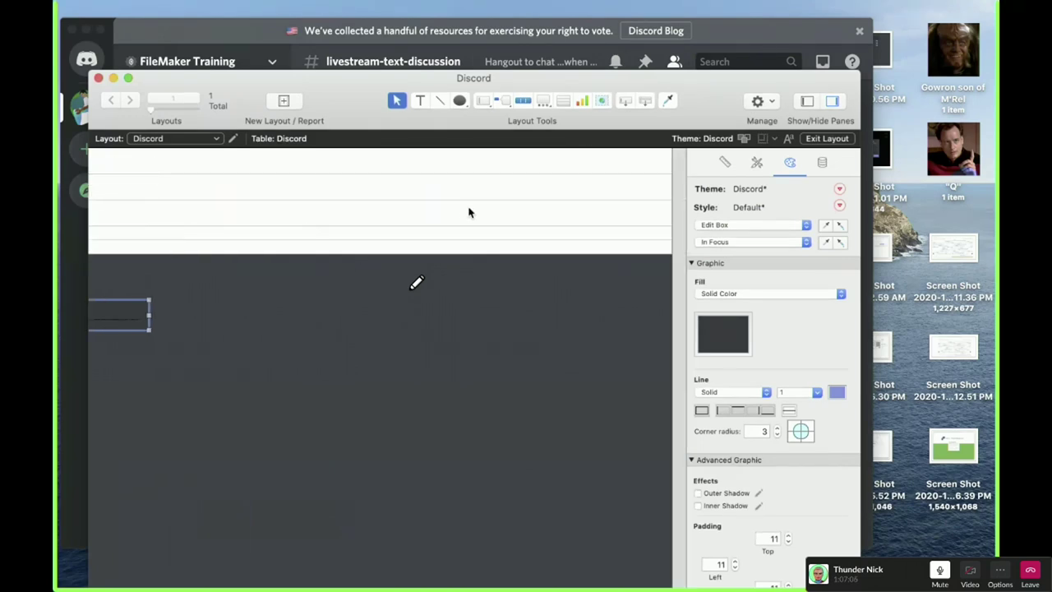
scroll(469, 213, right, 5)
click(298, 257)
click(320, 260)
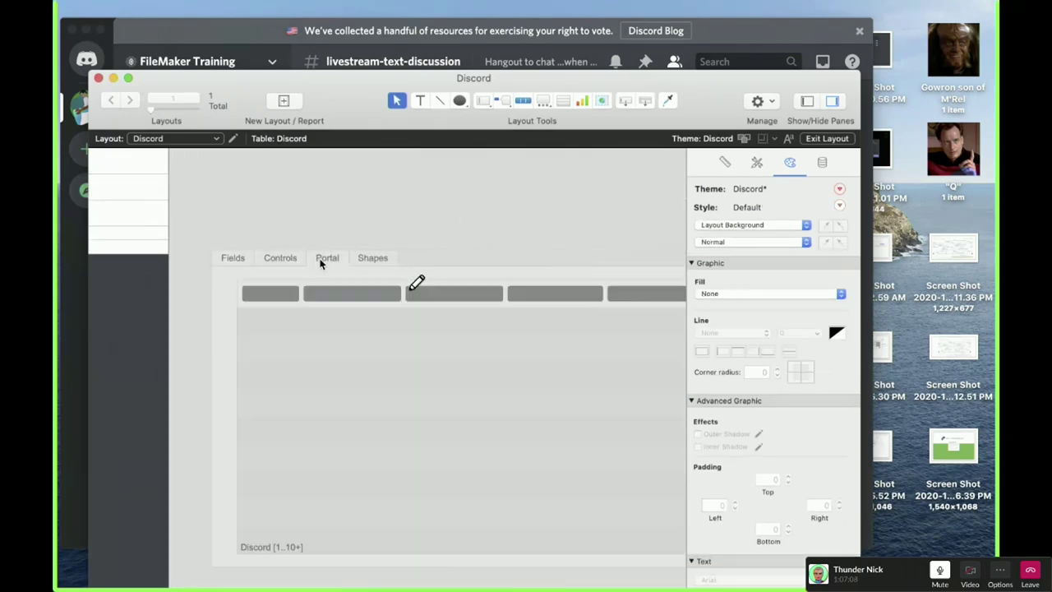
click(324, 336)
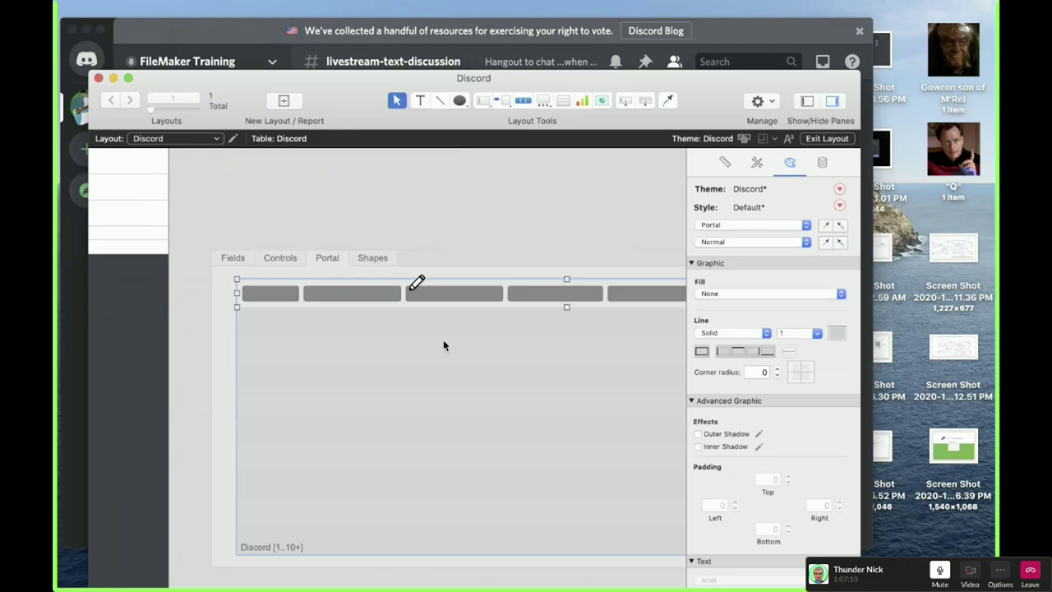
- Review the Show scroll bar options Always and When scrolling in the sample portal's Portal Setup, leaving the setup without saving
double_click(468, 369)
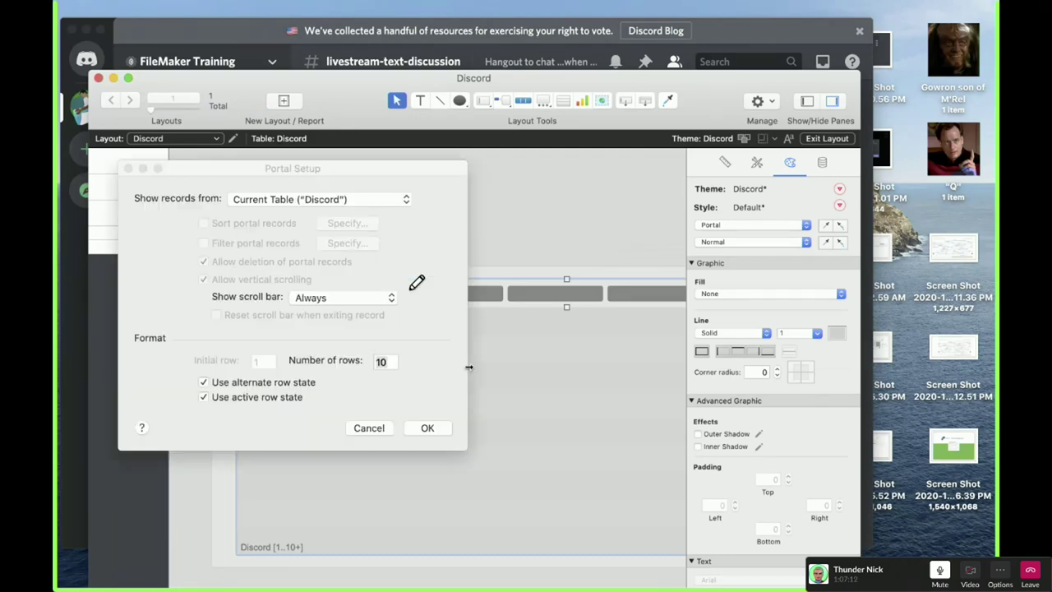
click(344, 301)
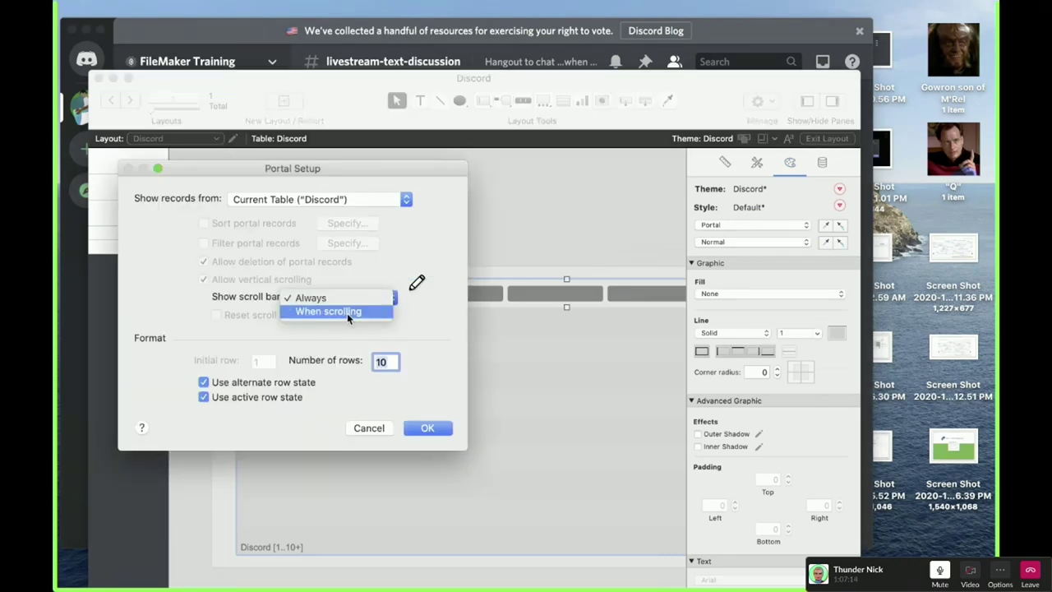
click(317, 298)
click(387, 425)
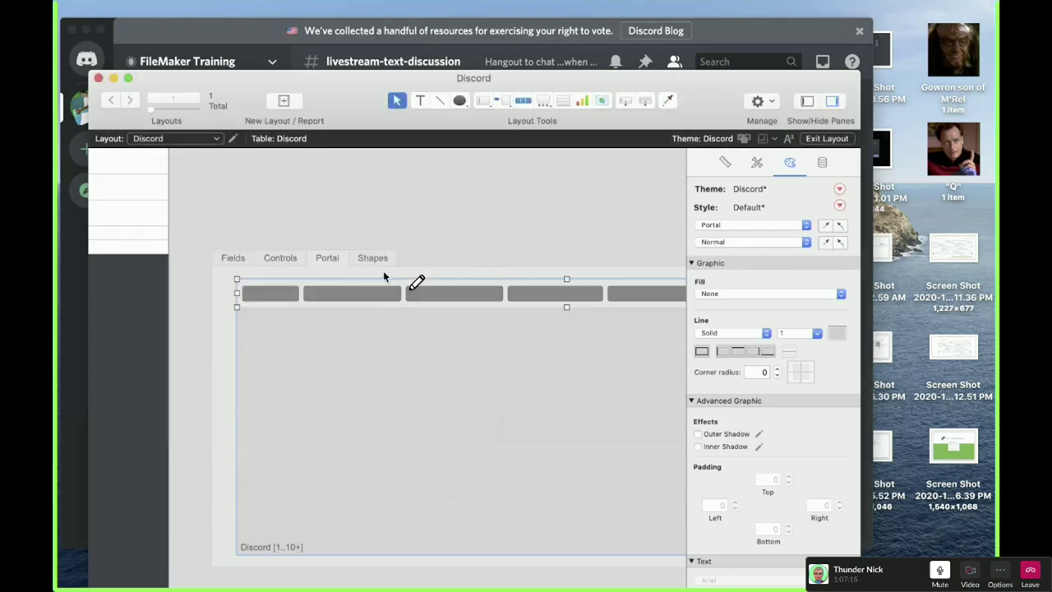
double_click(374, 372)
click(328, 303)
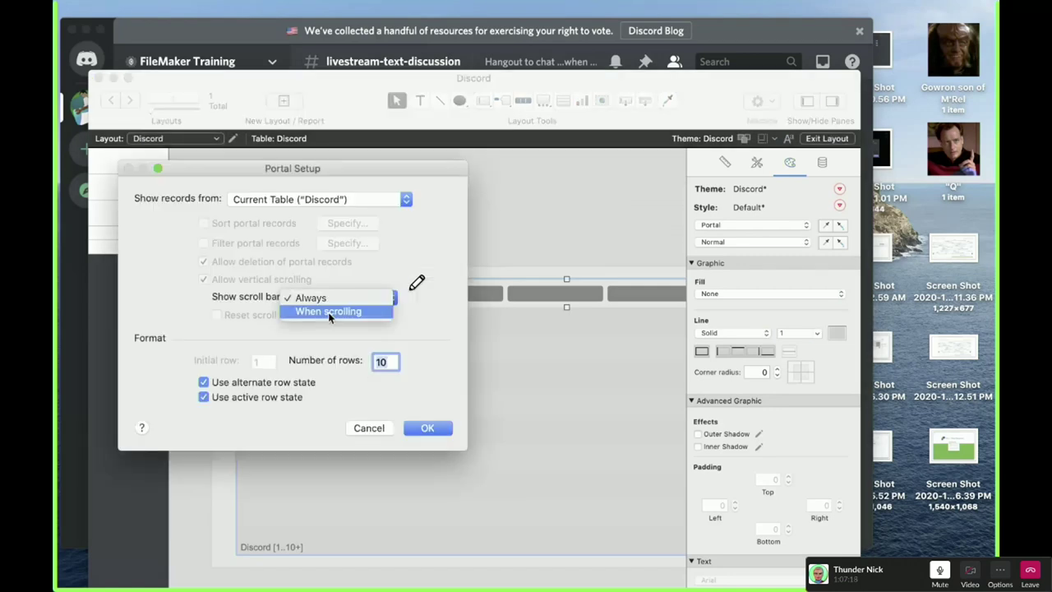
click(376, 428)
click(369, 427)
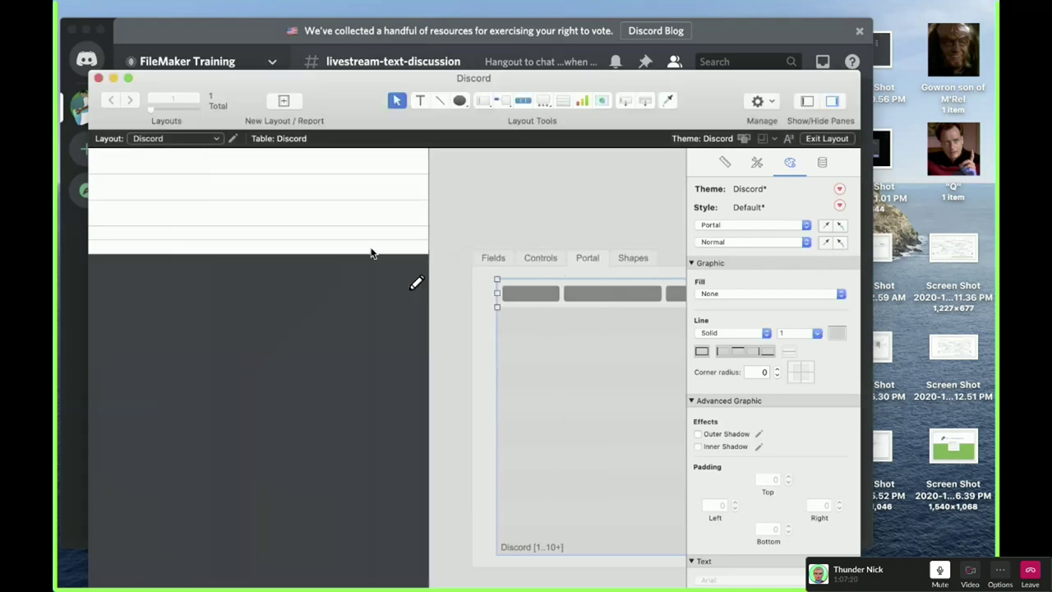
- Return to Discord and read the newest chat questions about theme fonts and editing scroll bars through the theme XML
click(213, 38)
scroll(411, 431, down, 10)
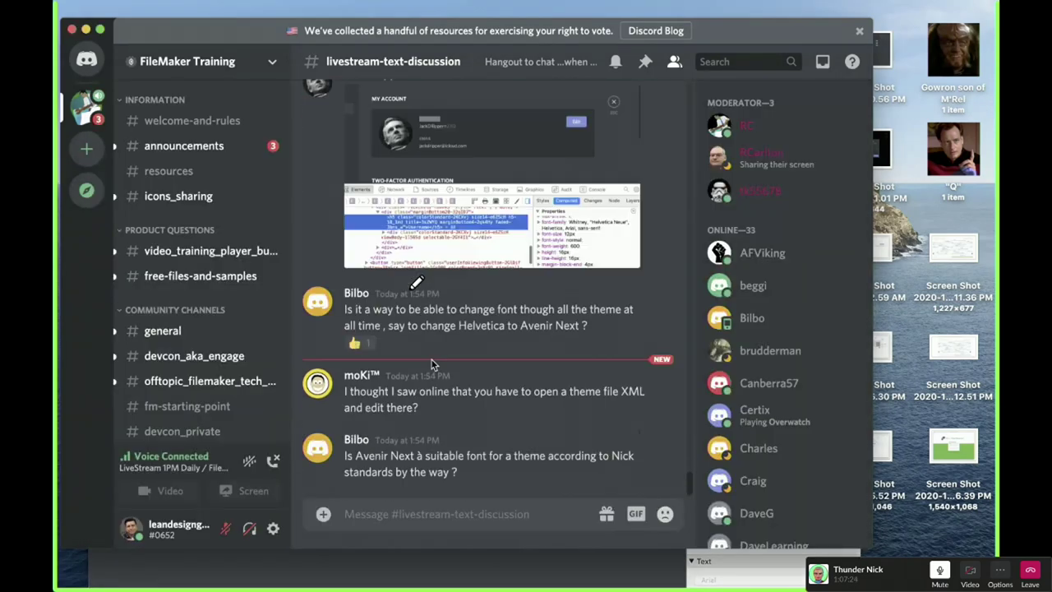
scroll(431, 366, up, 5)
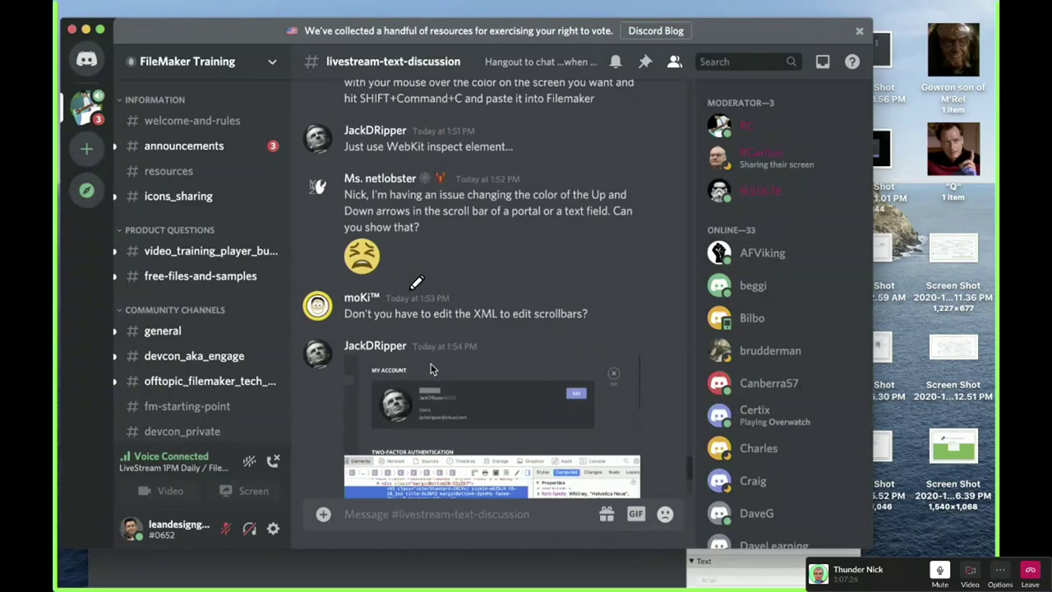
- Read the latest Discord chat messages about editing scroll bars, theme XML files and Avenir Next as a theme font
scroll(431, 363, down, 2)
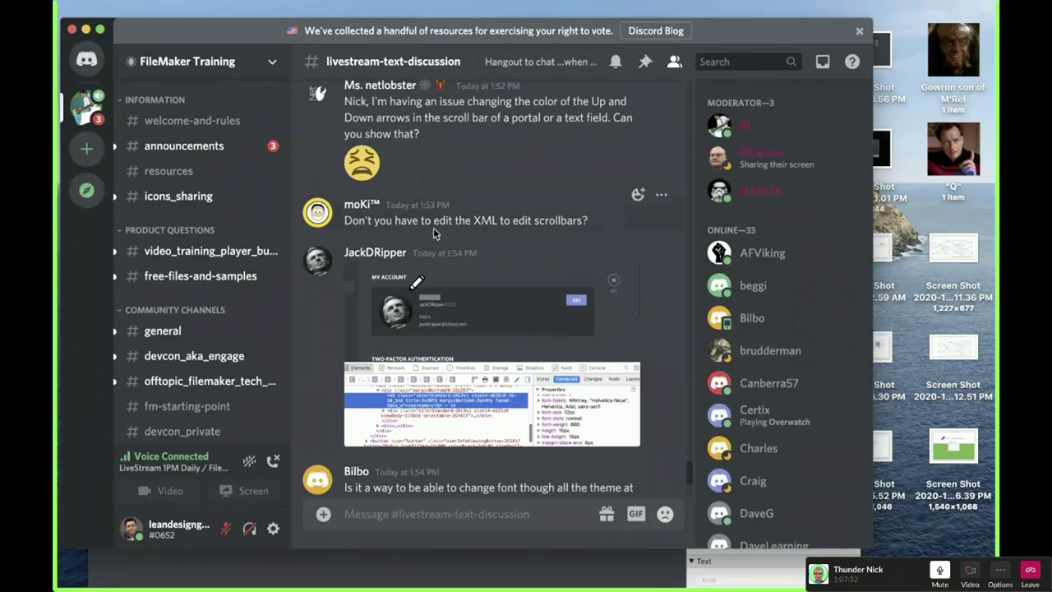
scroll(436, 234, down, 2)
scroll(553, 142, down, 3)
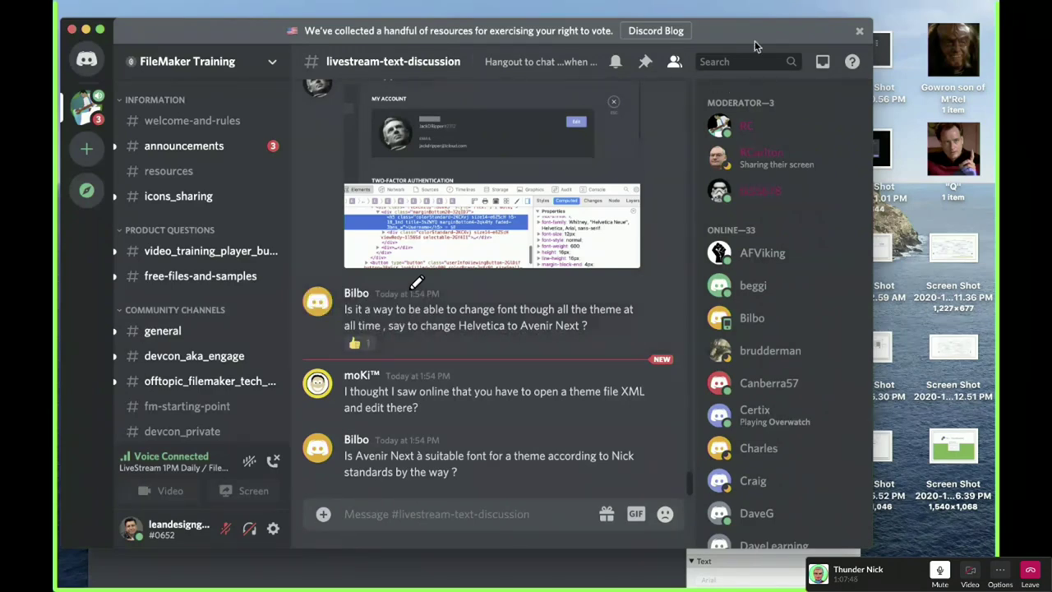
- Move the Discord window out of the way, switch to FileMaker Pro, and widen its layout window across the screen
drag(754, 33, 765, 38)
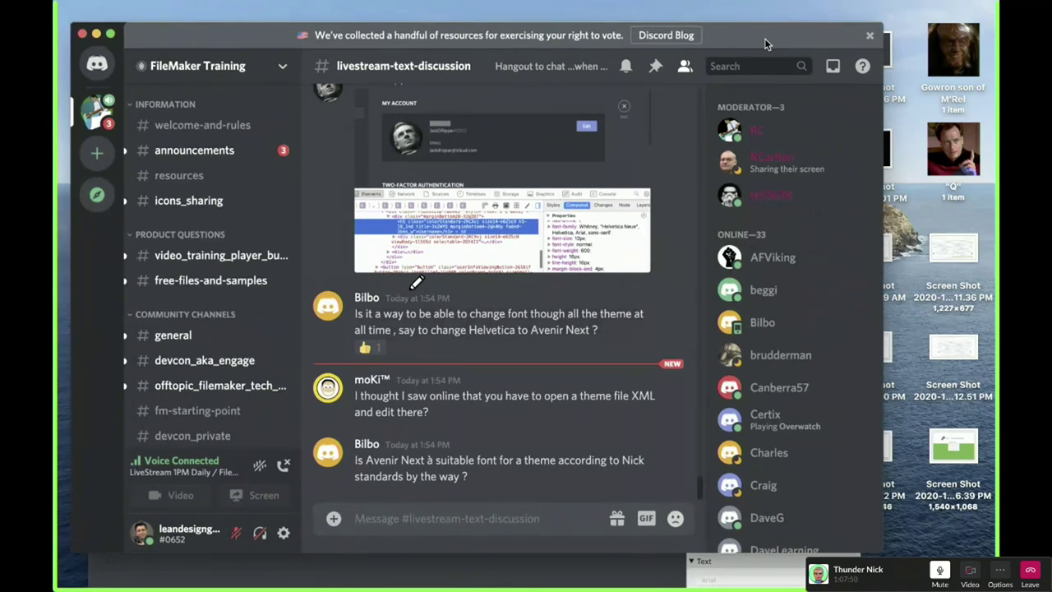
drag(765, 38, 777, 181)
click(773, 152)
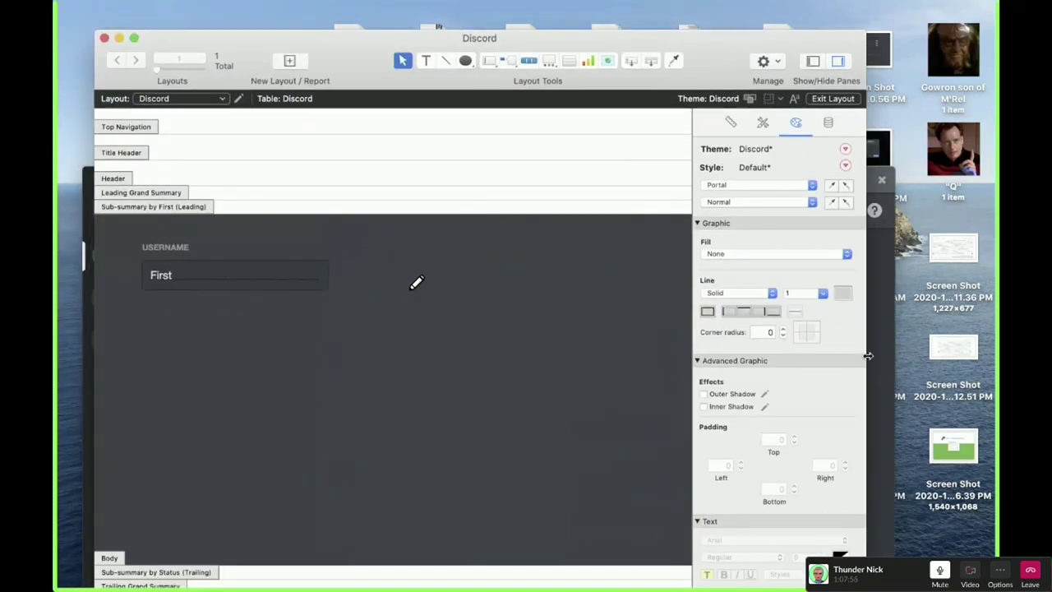
drag(869, 355, 997, 355)
- Place three copies of the styled First field, stacked in the empty area of the layout body, without specifying a different field
click(242, 286)
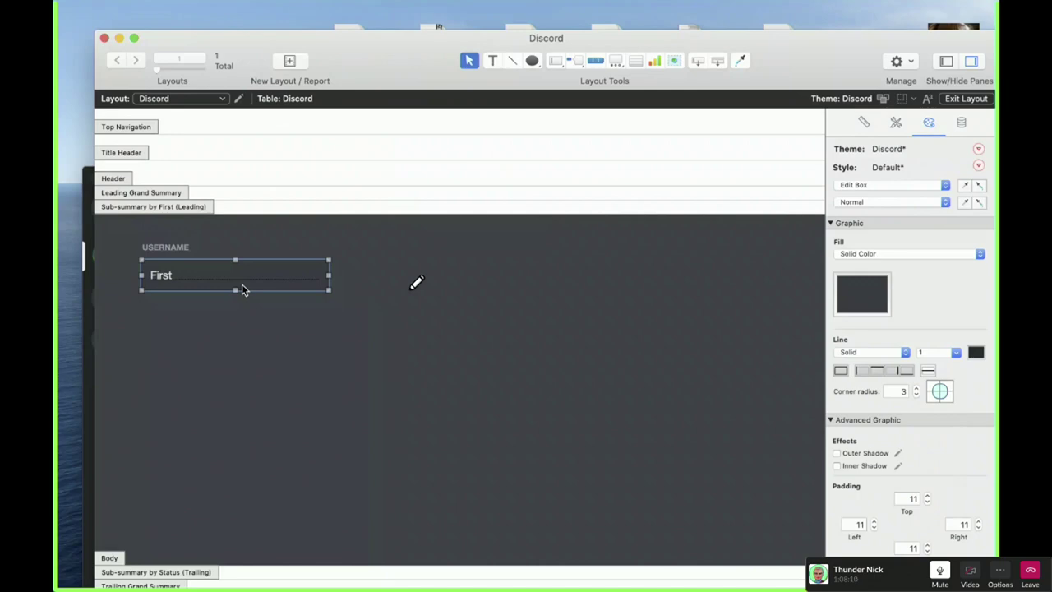
drag(234, 281, 441, 489)
click(761, 548)
key(Return)
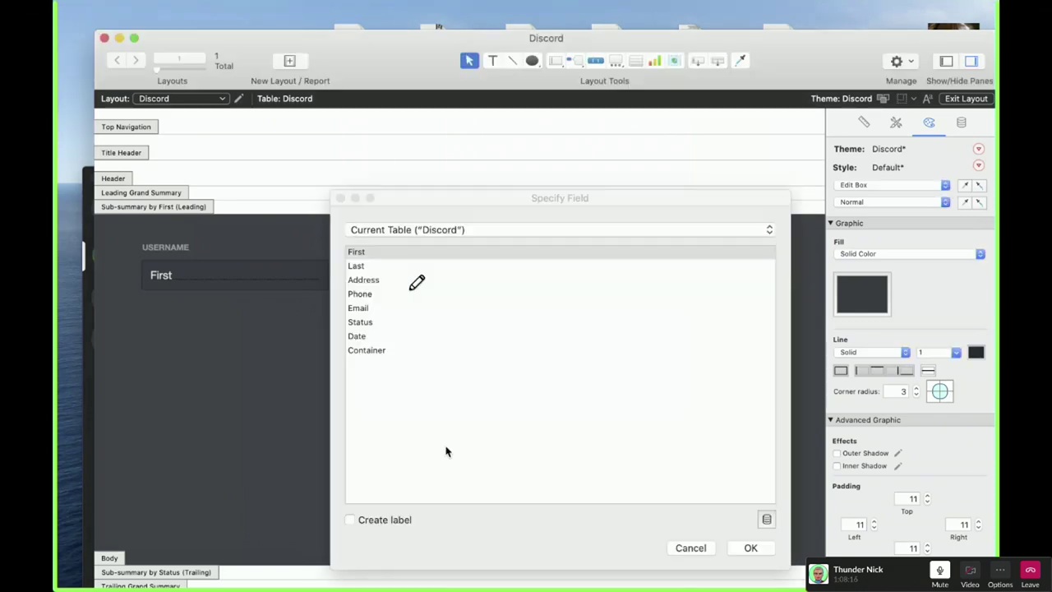
click(689, 548)
click(477, 358)
drag(477, 359, 477, 383)
click(515, 408)
- Set the font of the uppermost First field copy to Bangla Sangam MN
click(504, 383)
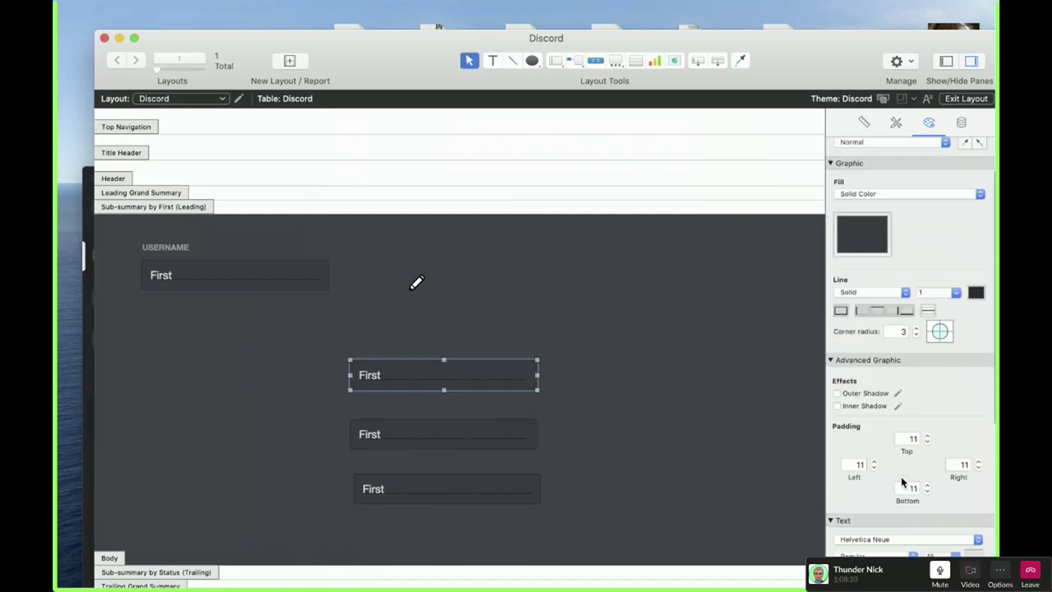
scroll(901, 476, down, 7)
click(871, 254)
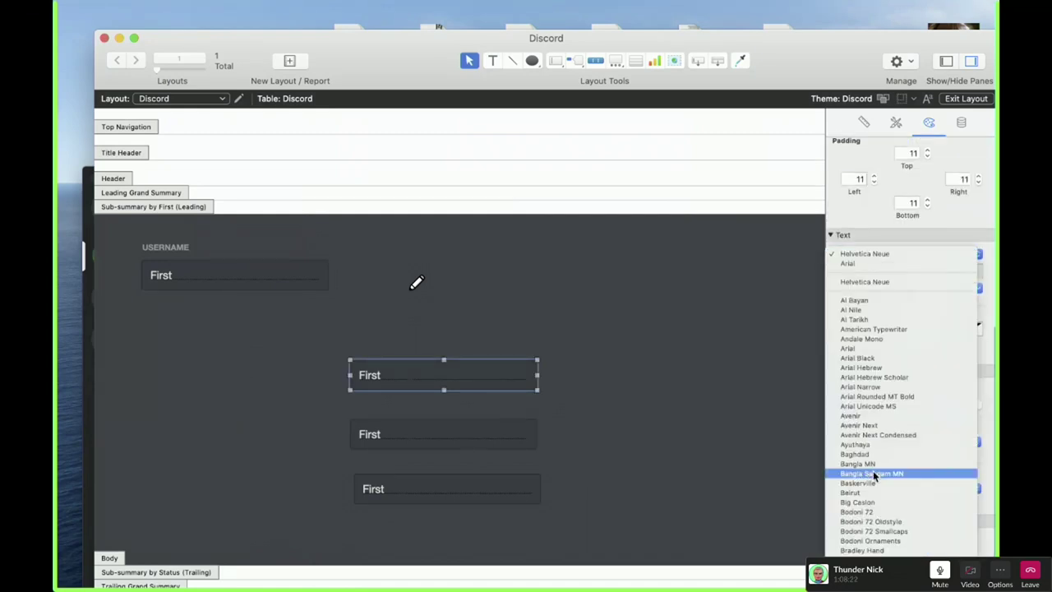
click(477, 416)
- Try the fonts Kailasa and STIXSizeFiveSym on the middle First field copy
click(477, 427)
click(870, 254)
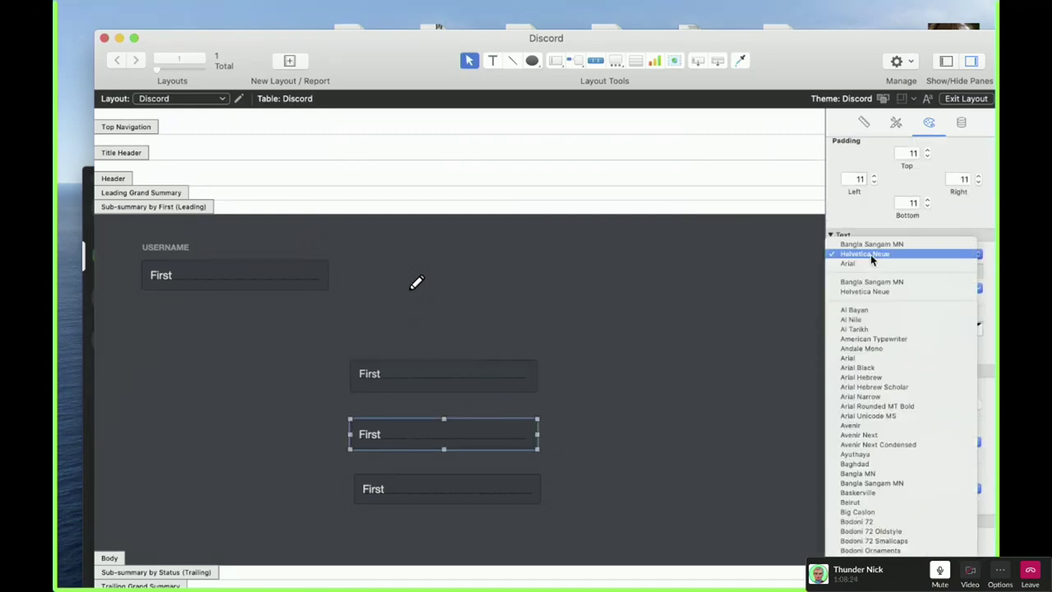
scroll(887, 541, down, 5)
key(Escape)
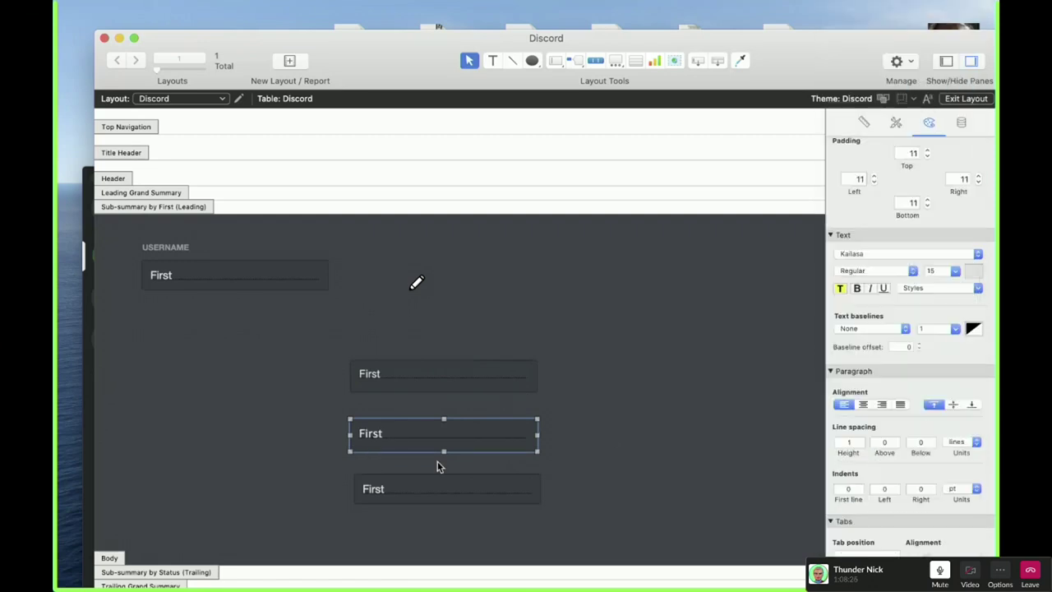
click(884, 255)
scroll(895, 394, down, 10)
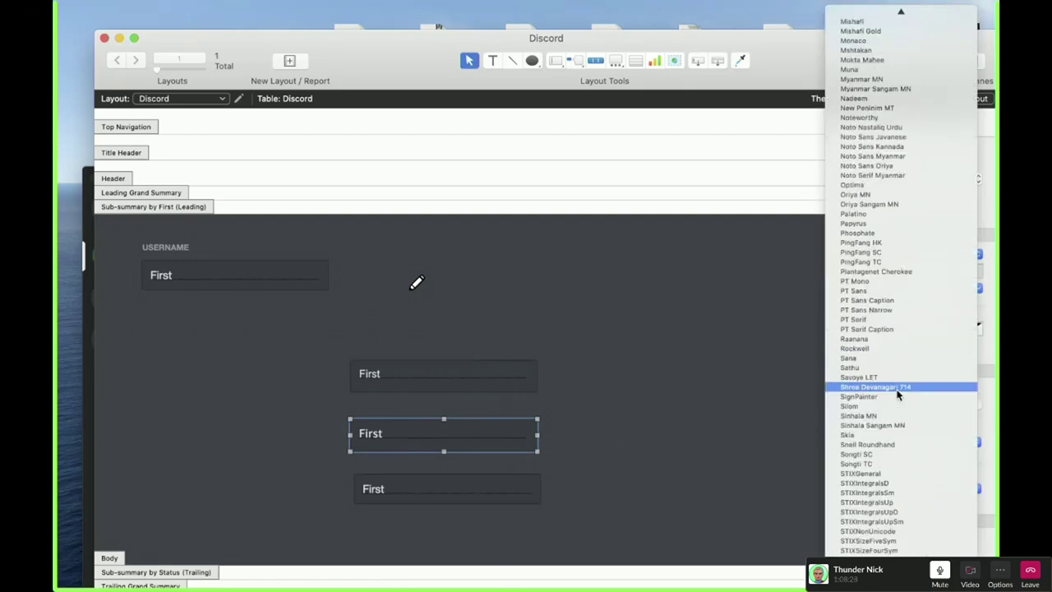
click(895, 400)
- Collapse and reopen the text settings, and try the font STIXNonUnicode on the middle First field copy
click(888, 236)
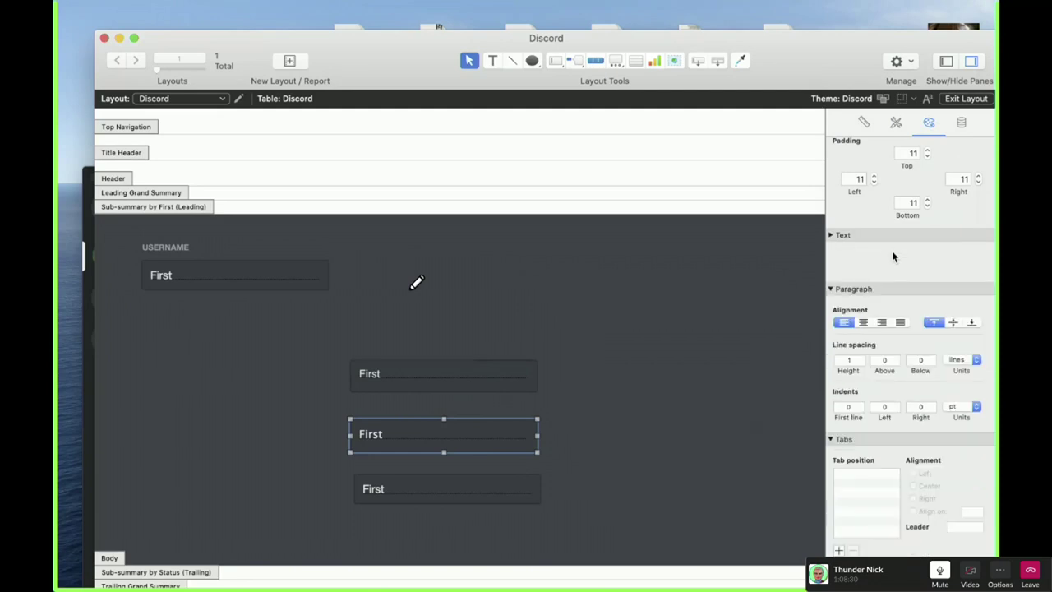
scroll(888, 246, up, 5)
scroll(882, 241, up, 5)
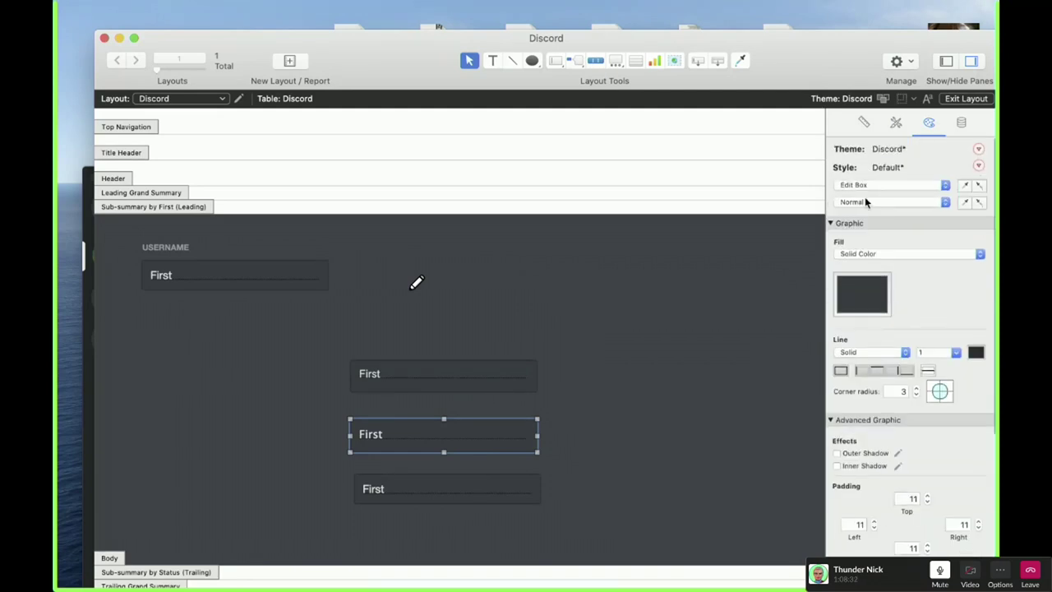
scroll(863, 419, down, 3)
scroll(863, 423, down, 2)
click(856, 471)
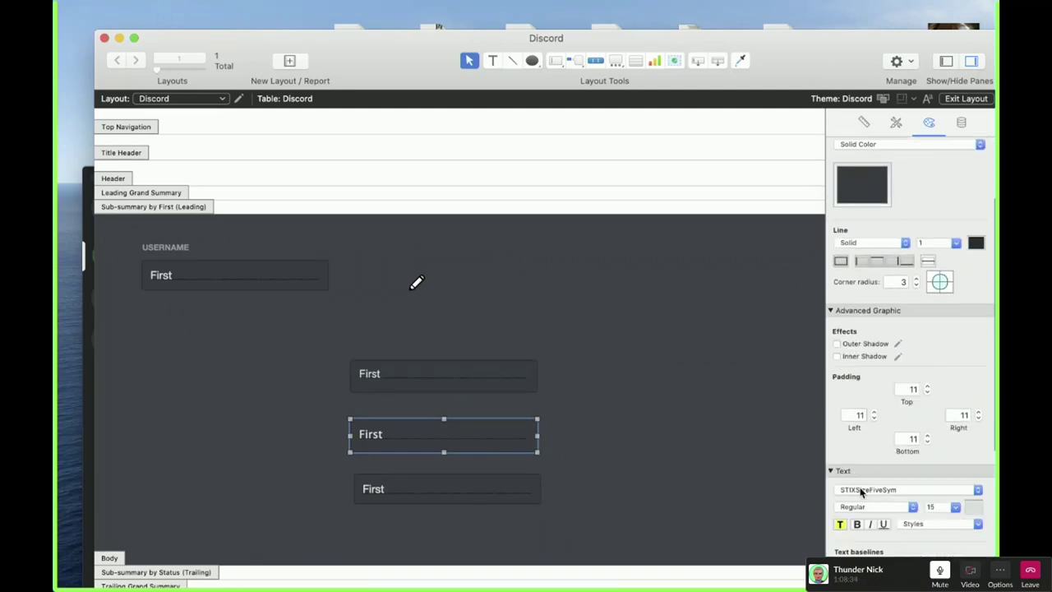
click(864, 493)
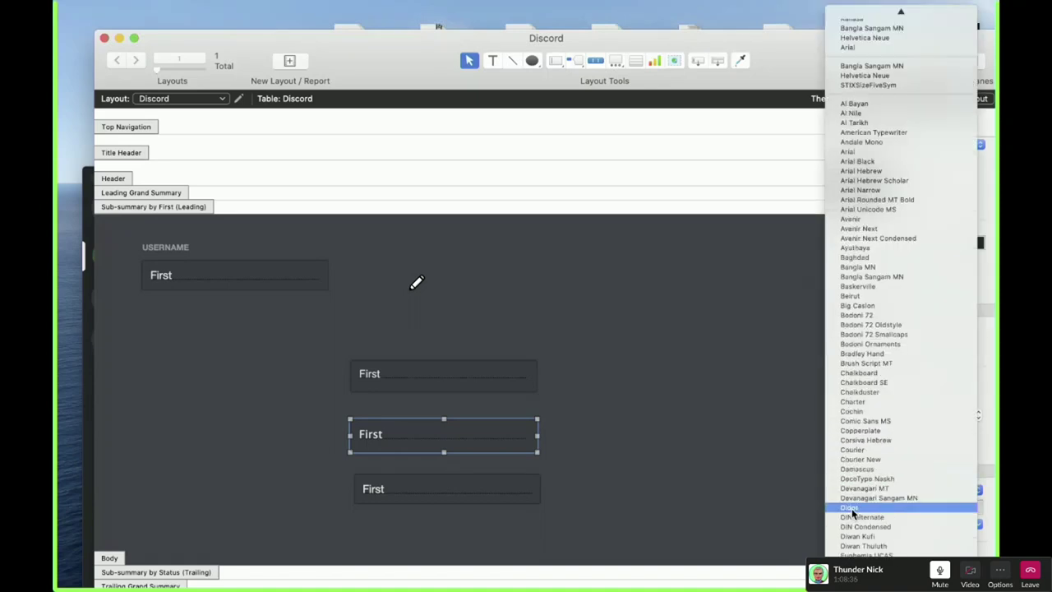
click(873, 475)
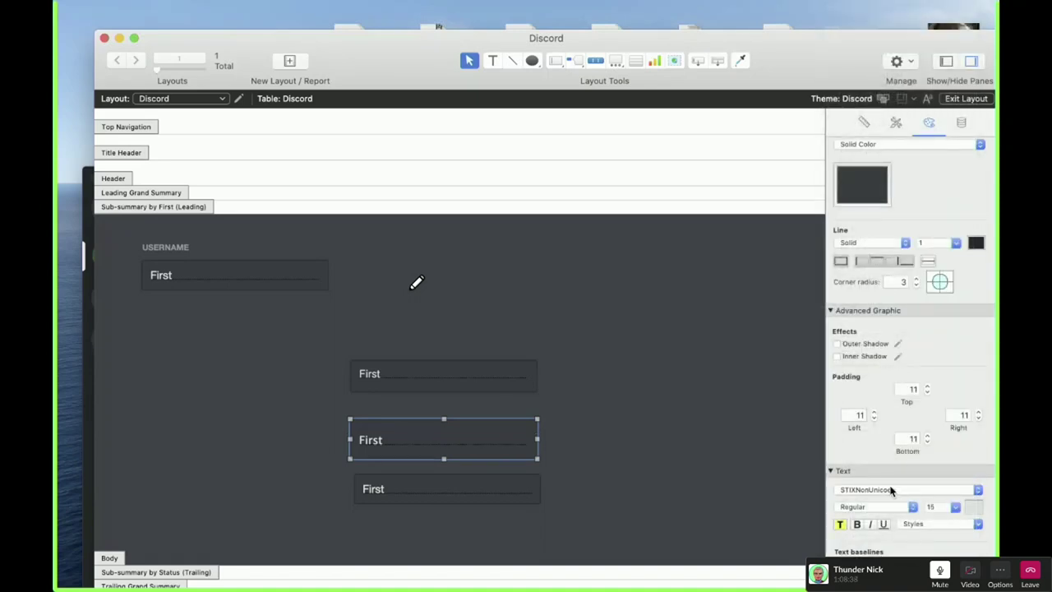
- Set the font of the middle First field copy to Times
click(891, 491)
scroll(891, 490, up, 5)
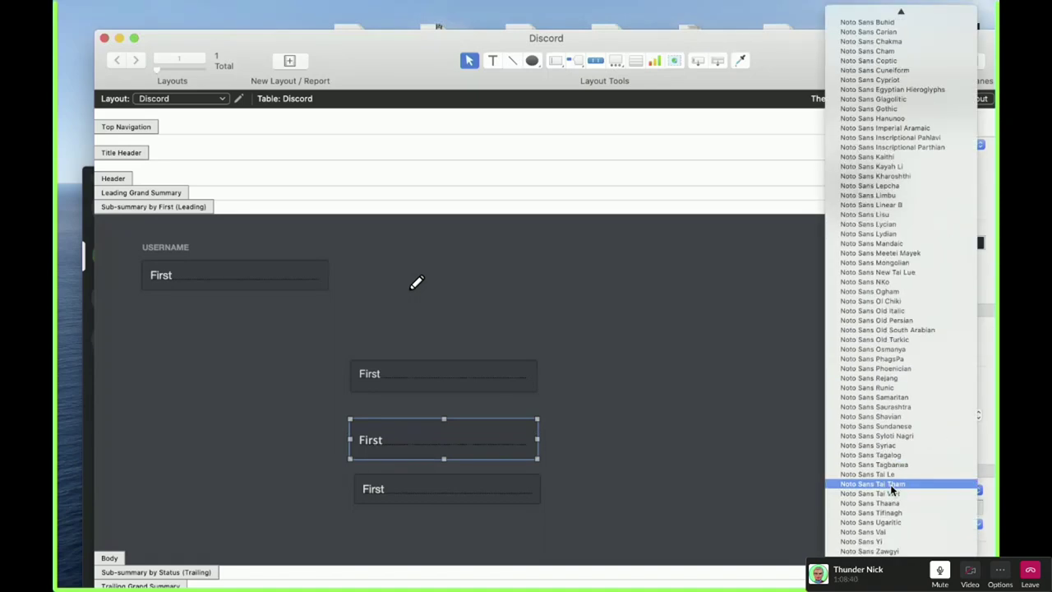
text(ti)
key(Return)
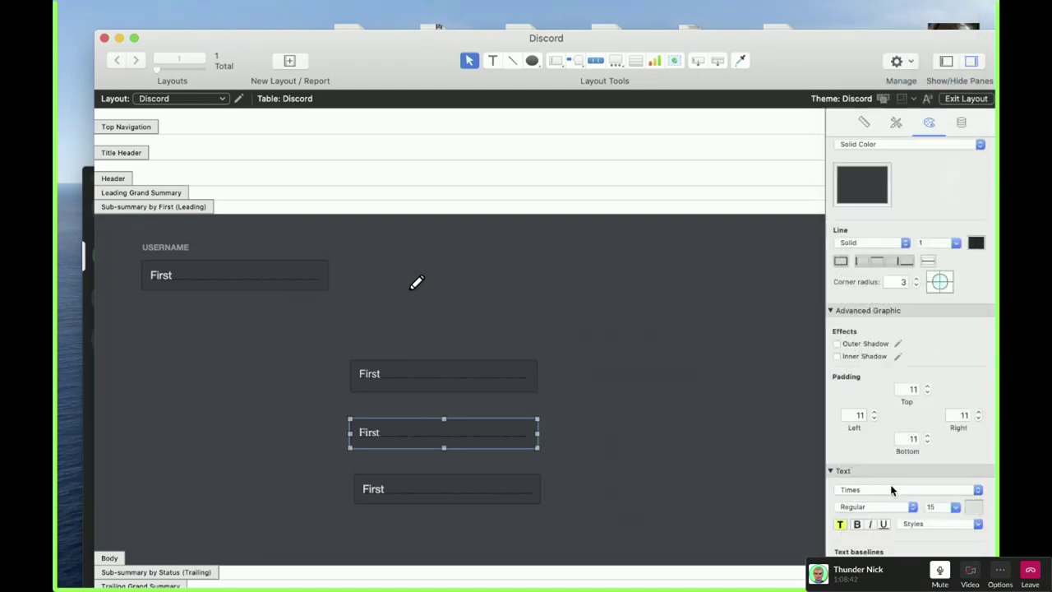
- Set the font of the lowest First field copy to Courier and deselect it
click(516, 489)
click(869, 490)
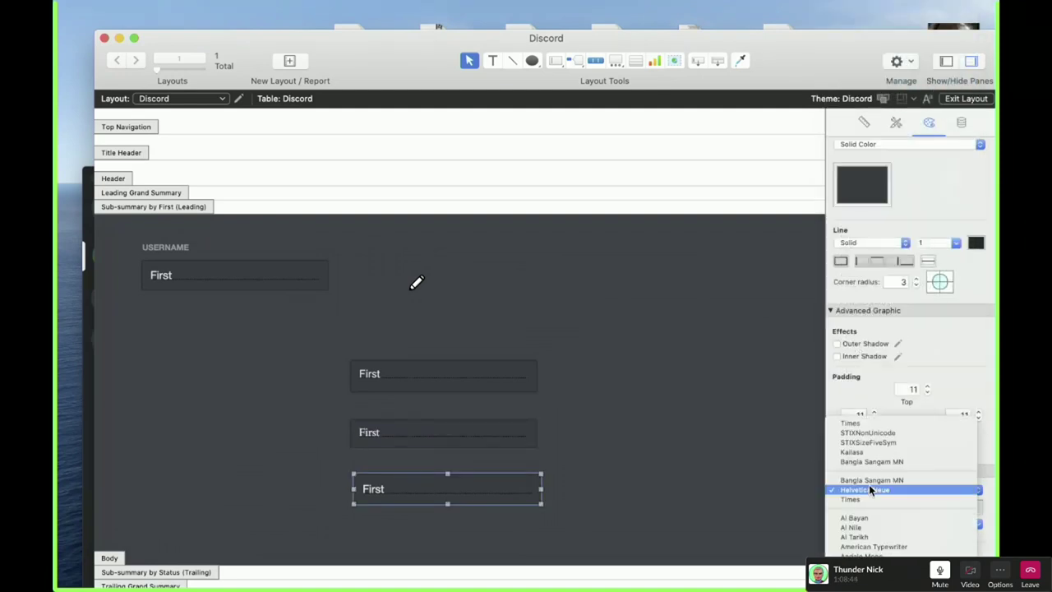
scroll(869, 485, down, 10)
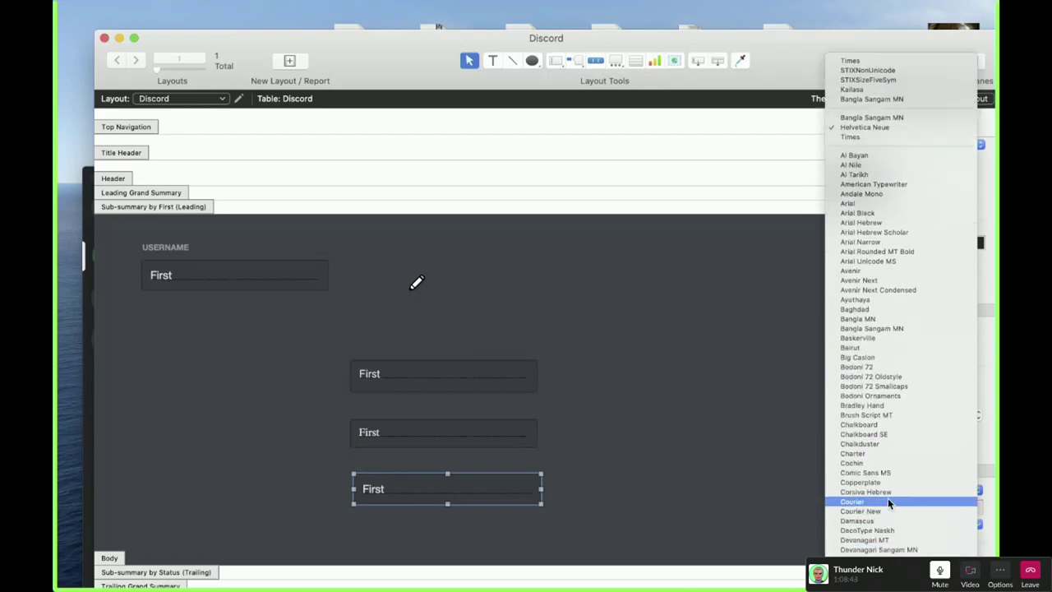
key(Escape)
click(612, 436)
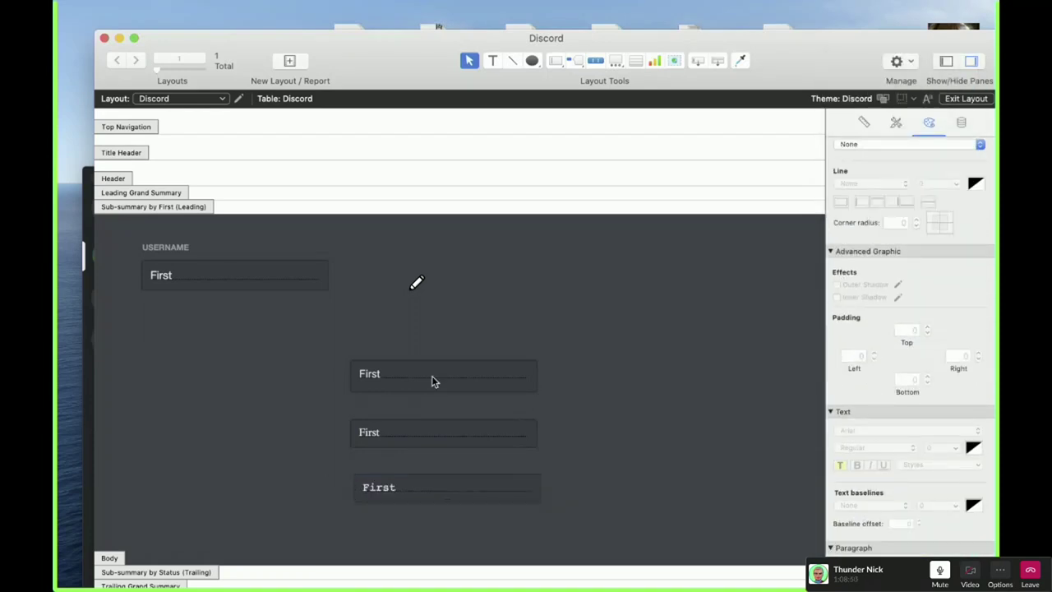
- Move the three First field copies together so they sit beneath the original USERNAME field
click(442, 381)
shift+click(430, 431)
shift+click(440, 479)
drag(466, 486, 271, 433)
click(503, 401)
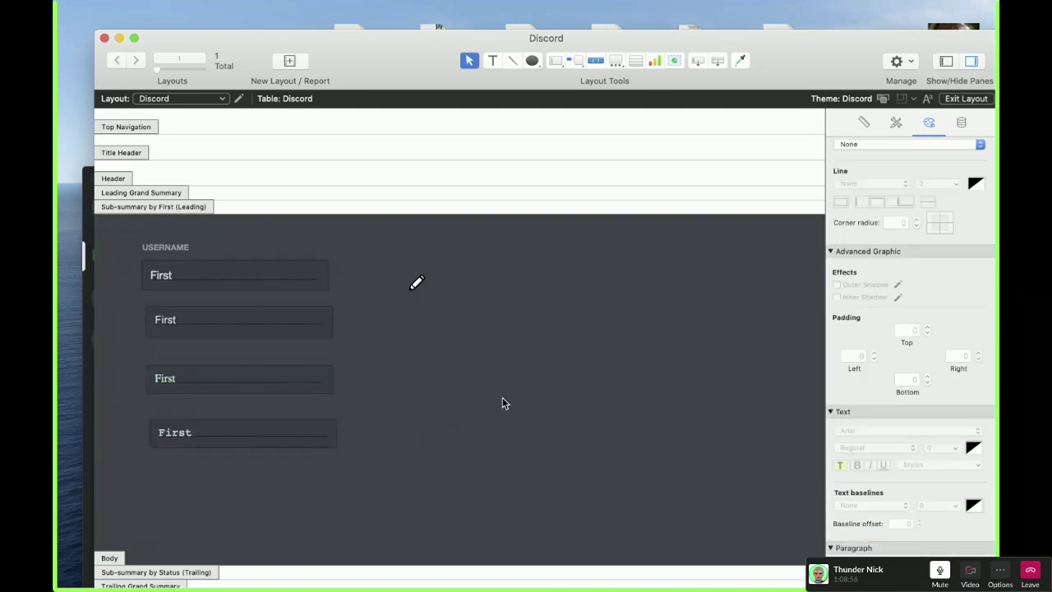
- Draw a button beside the original USERNAME field in the layout body
scroll(502, 397, right, 1)
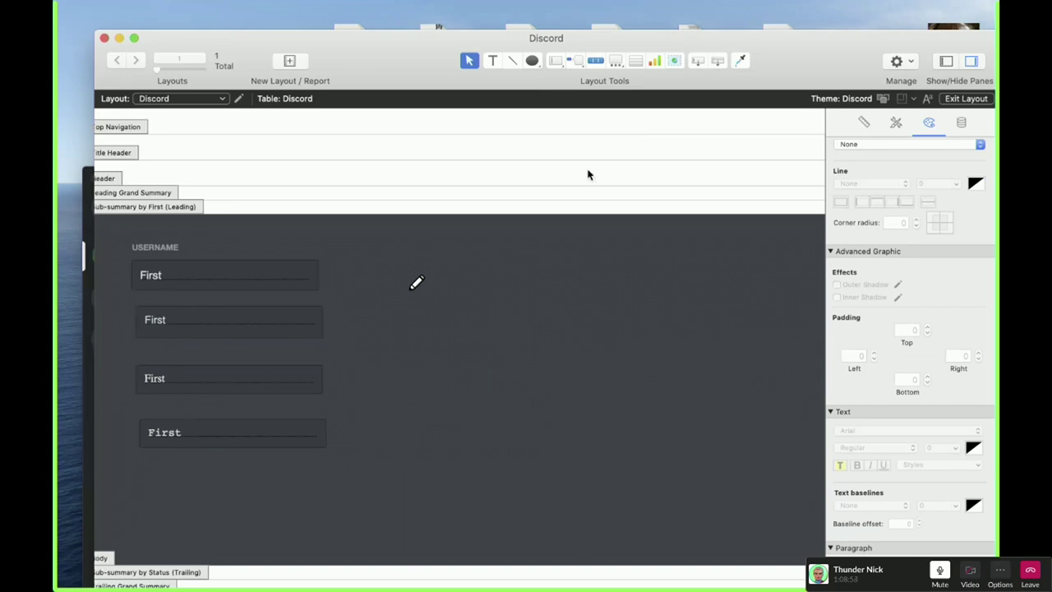
click(576, 64)
click(618, 80)
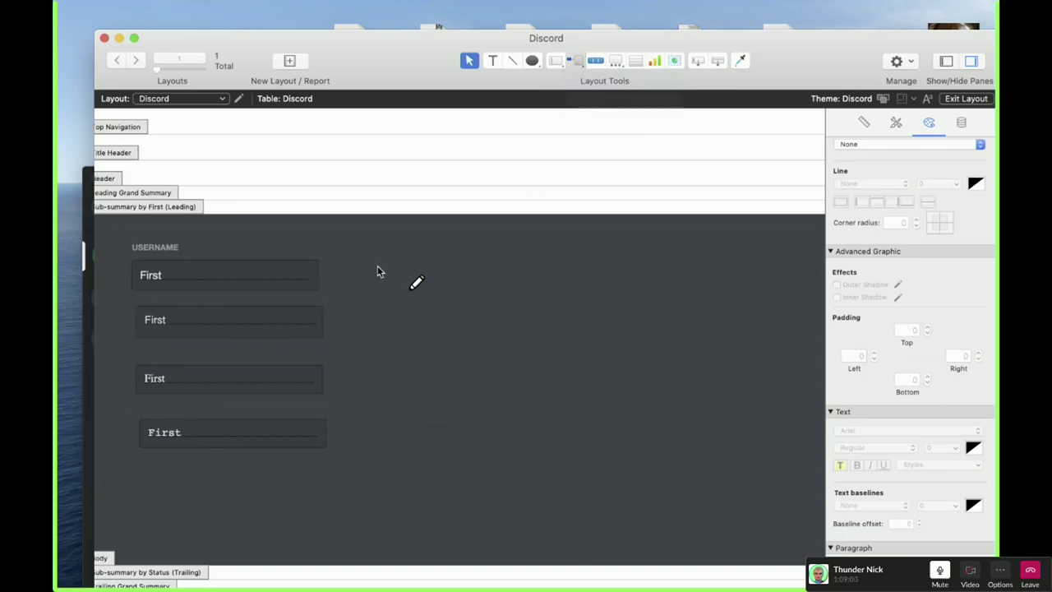
drag(383, 266, 498, 298)
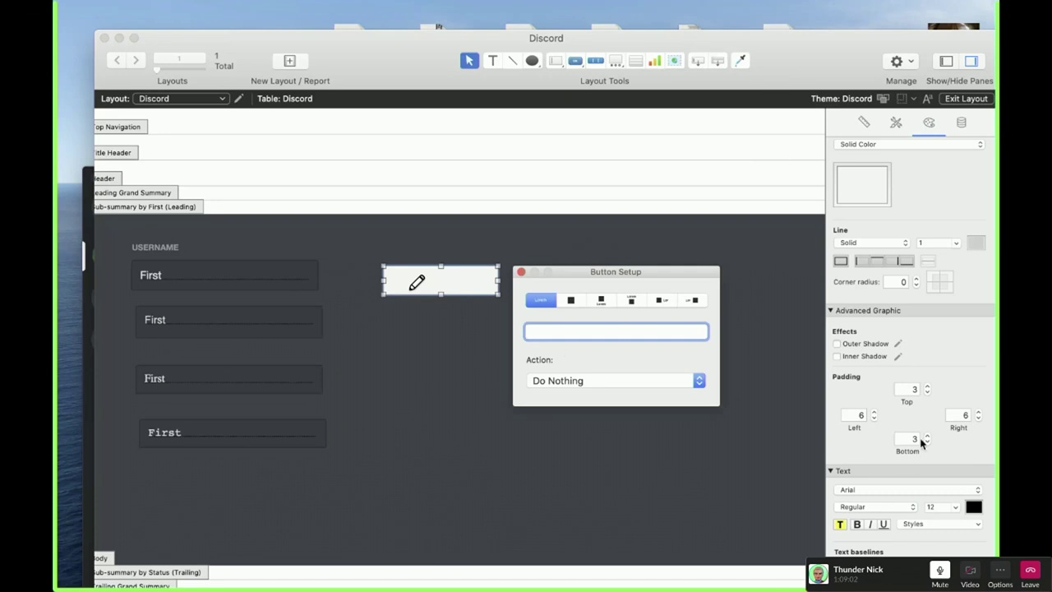
- Set the new button's font to Phosphate and label it sdsdsdsd
click(881, 495)
scroll(904, 533, down, 10)
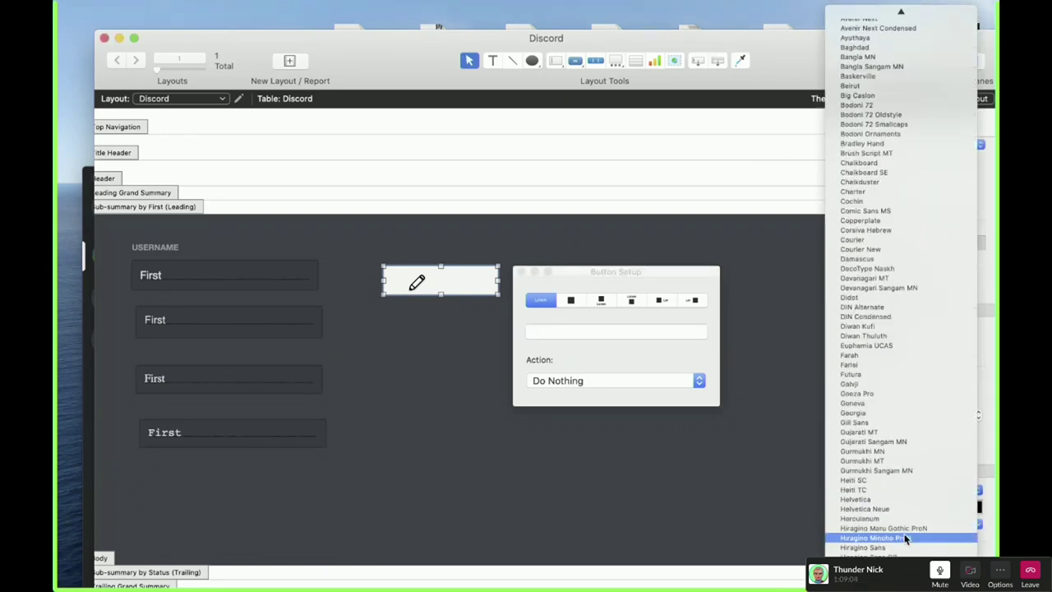
click(885, 501)
click(576, 332)
text(sdsdsdsd)
click(480, 291)
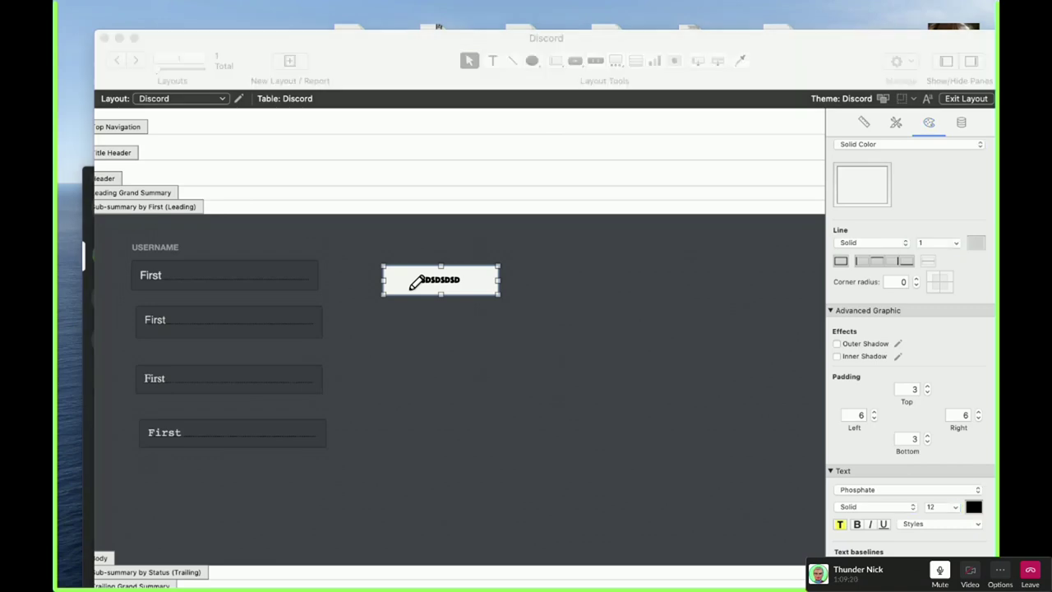
- Switch to Discord, reposition its window with the FileMaker layout hidden, and reread the chat questions about changing theme fonts
click(90, 288)
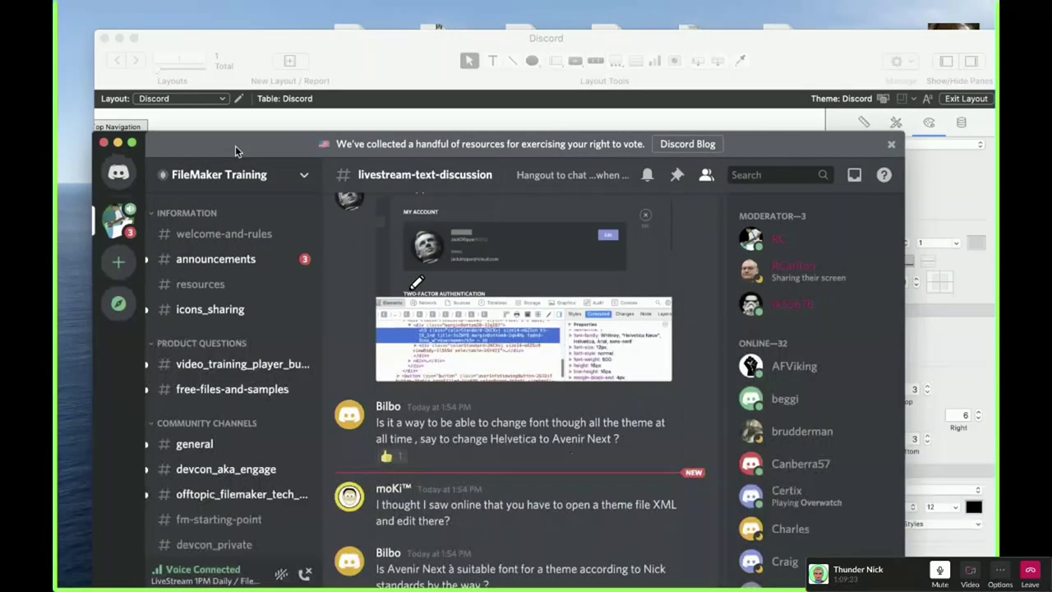
drag(235, 146, 219, 39)
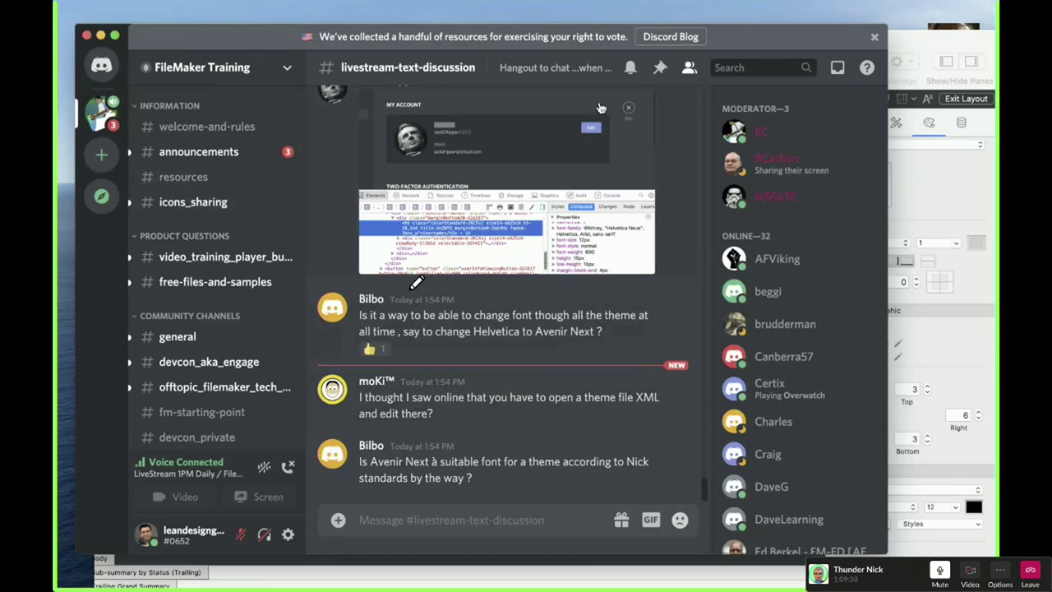
drag(755, 44, 764, 80)
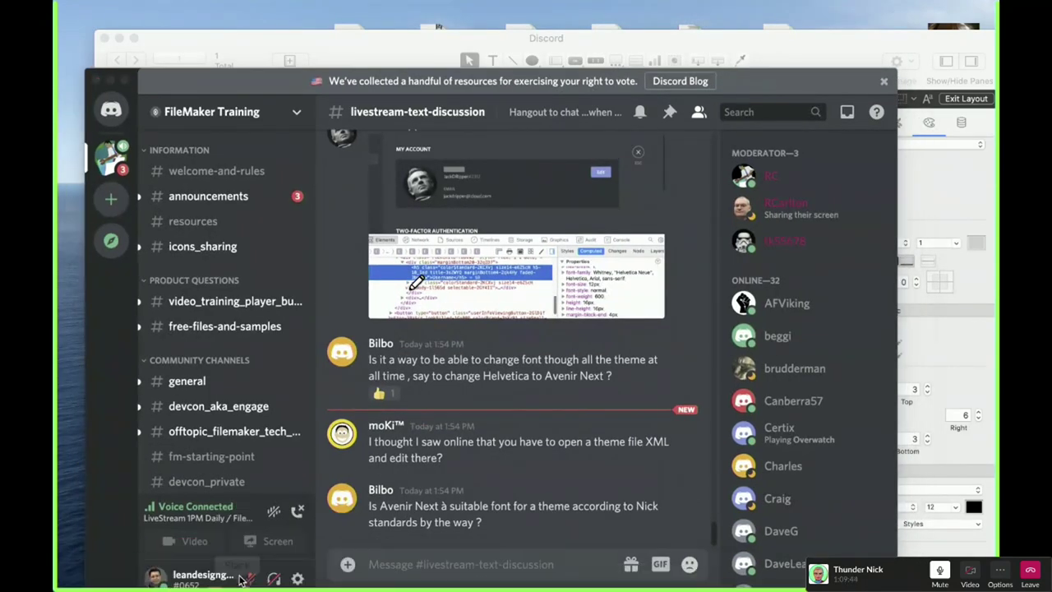
key(super+h)
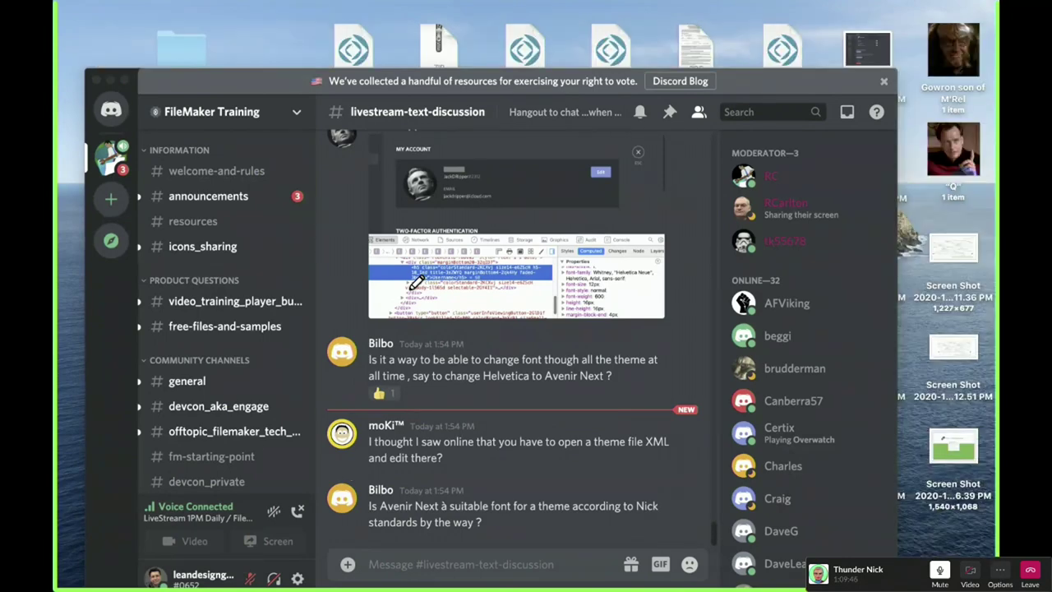
drag(290, 85, 331, 74)
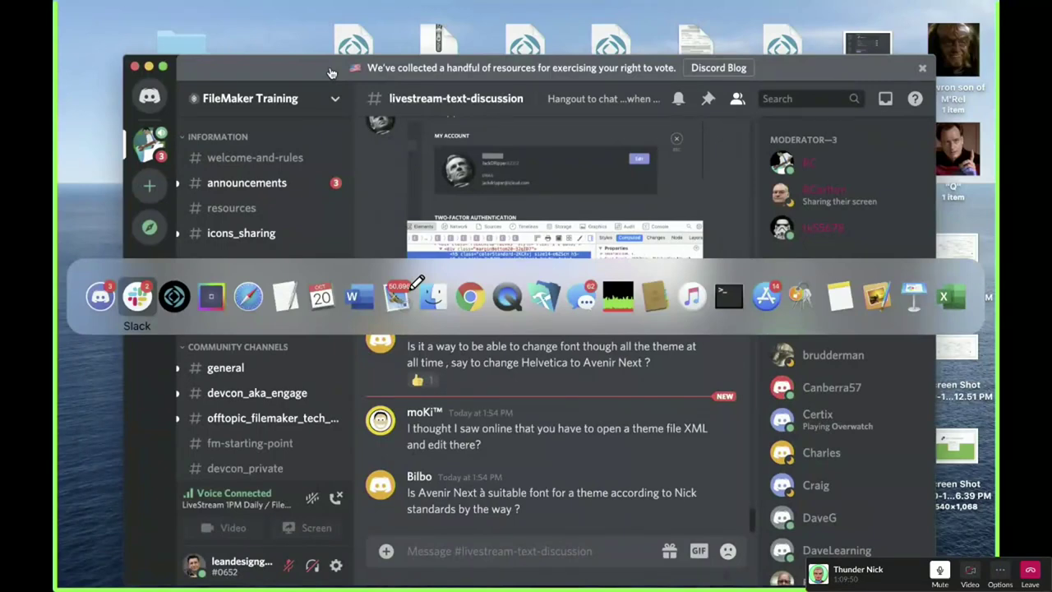
- Switch from Discord back to the FileMaker layout
key(Right)
key(Right)
key(Right)
key(Right)
key(Right)
key(Right)
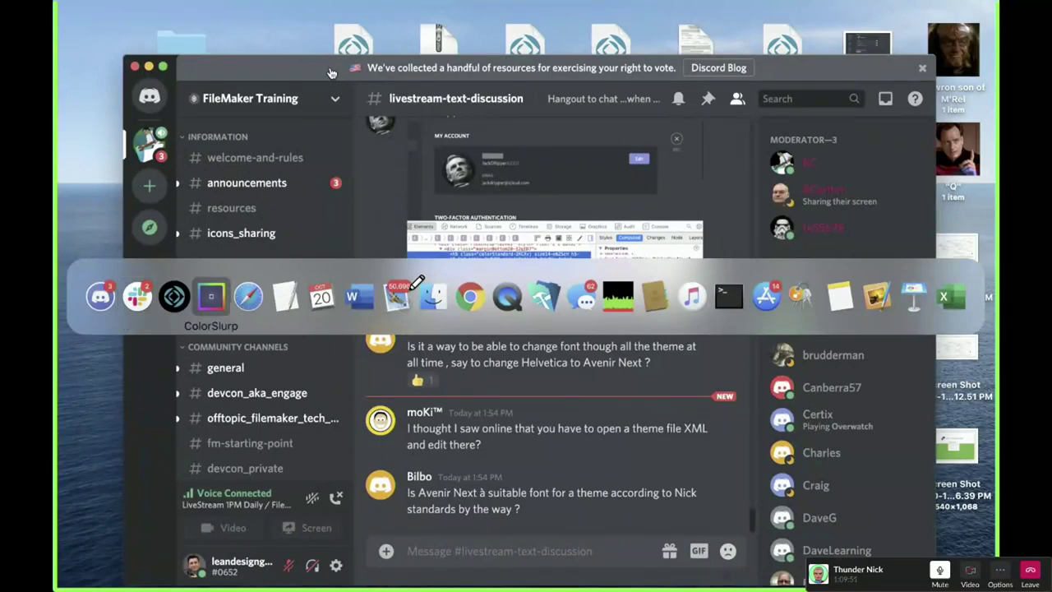
click(174, 295)
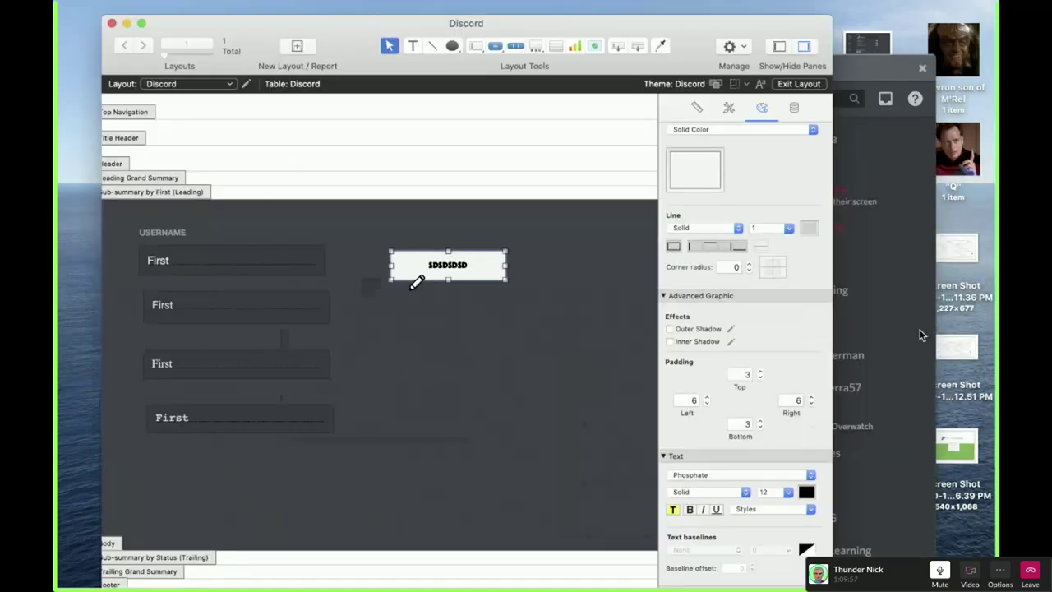
- Set the sdsdsdsd button's font to Lato, and delete the button from the layout body
click(731, 477)
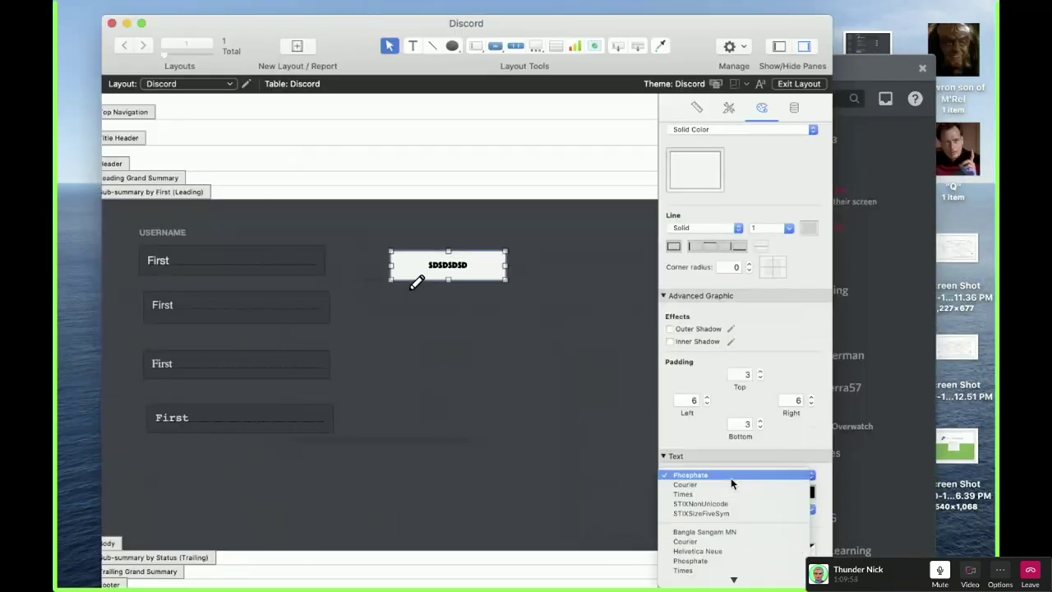
text(lat)
key(Return)
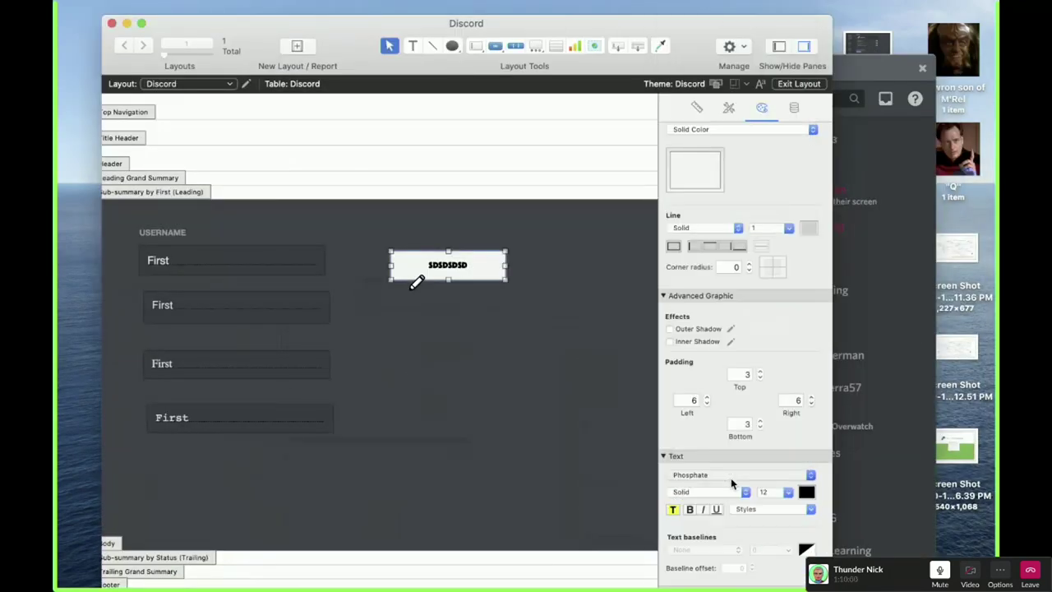
click(503, 300)
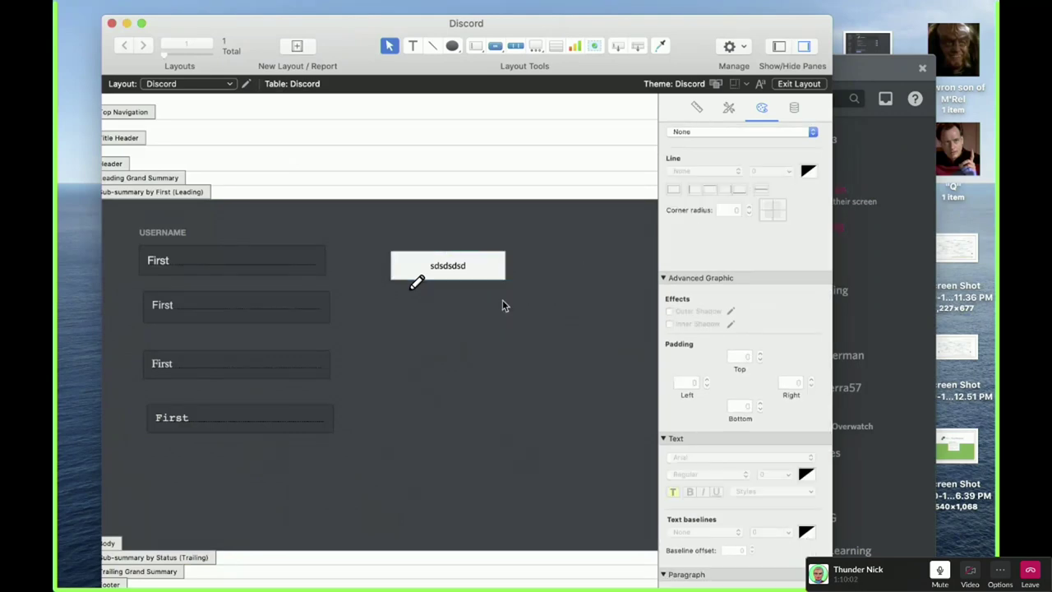
click(473, 269)
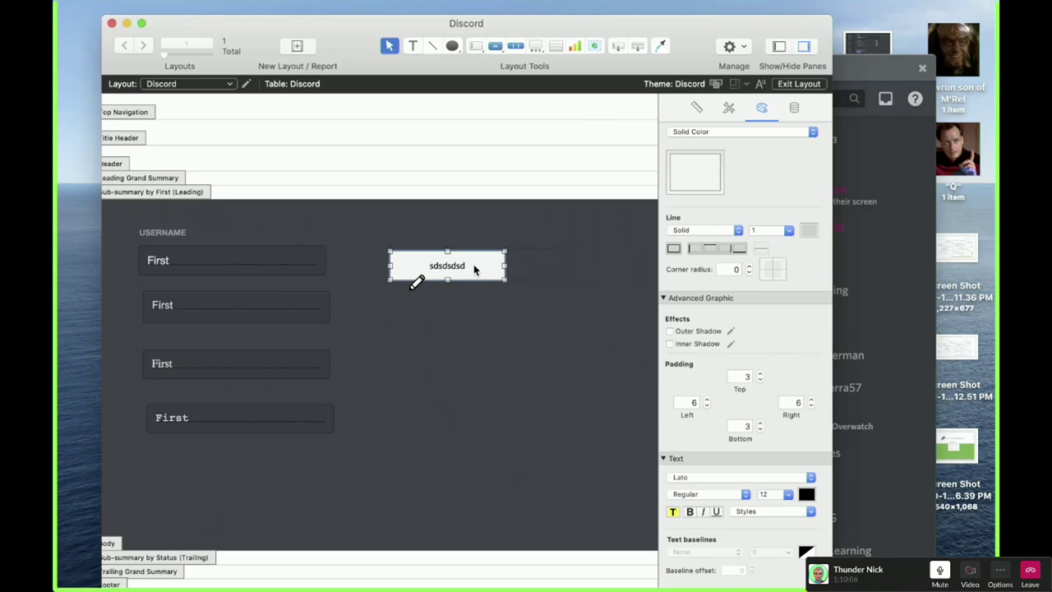
key(BackSpace)
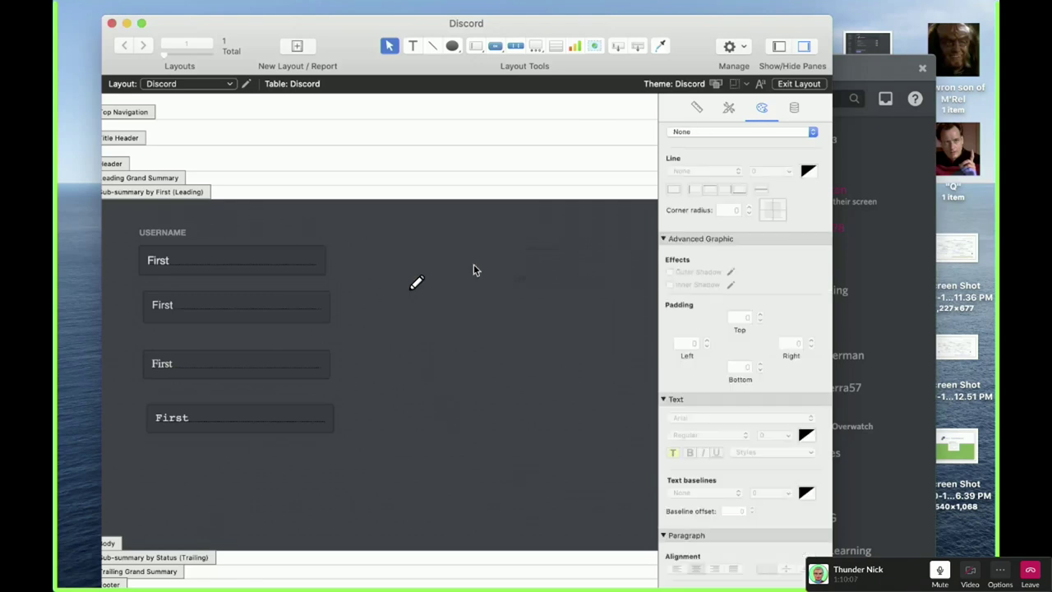
- Move the three First field copies up and stack them closely beneath the original USERNAME field
click(284, 319)
shift+click(277, 369)
shift+click(303, 418)
drag(304, 418, 300, 409)
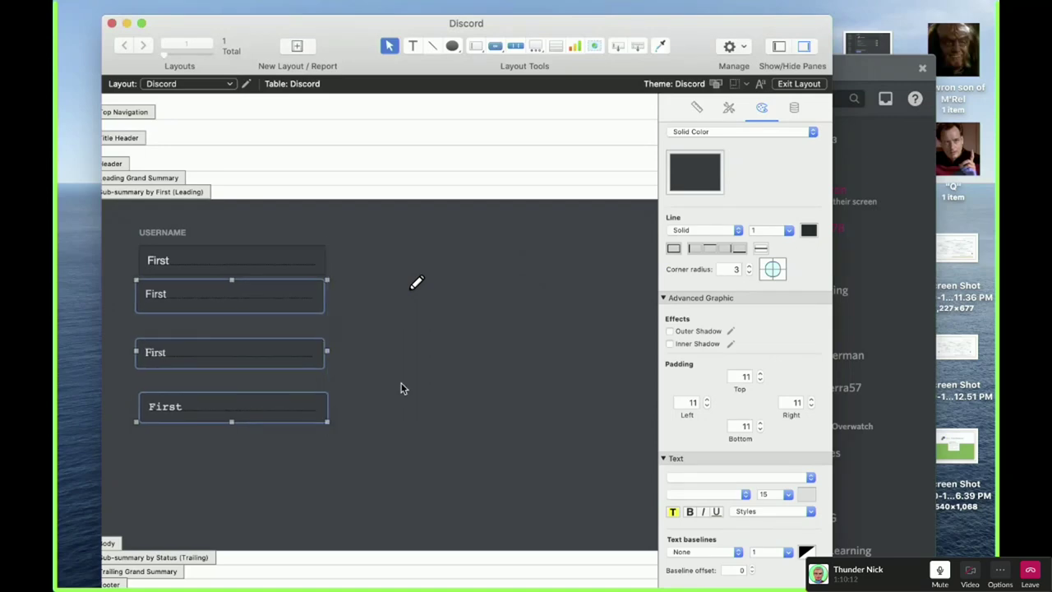
click(403, 387)
drag(235, 407, 230, 340)
shift+click(226, 359)
- Set the font of all four First fields to Arial
drag(452, 393, 222, 257)
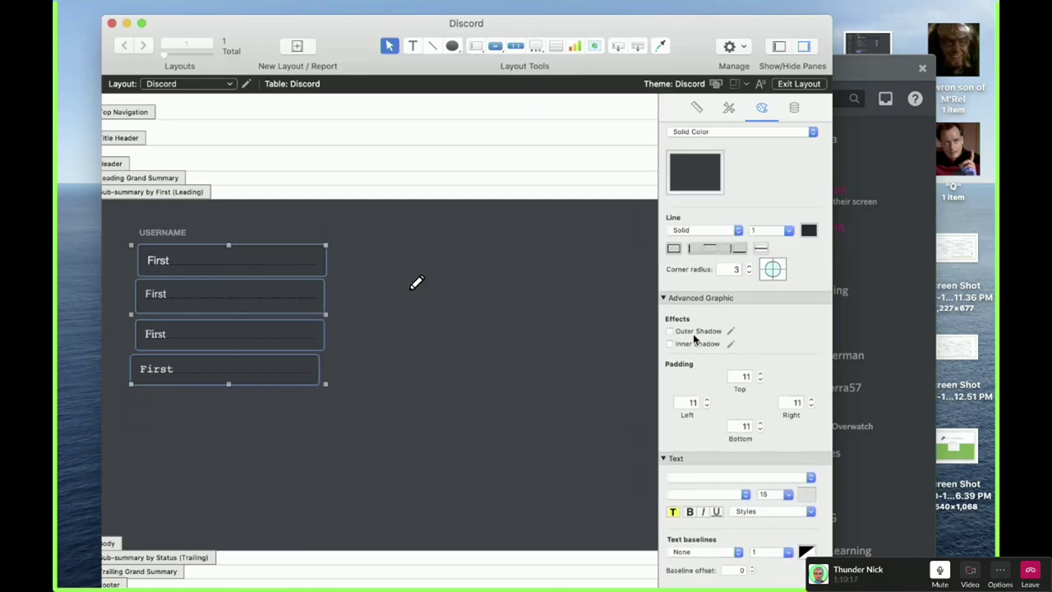
click(708, 495)
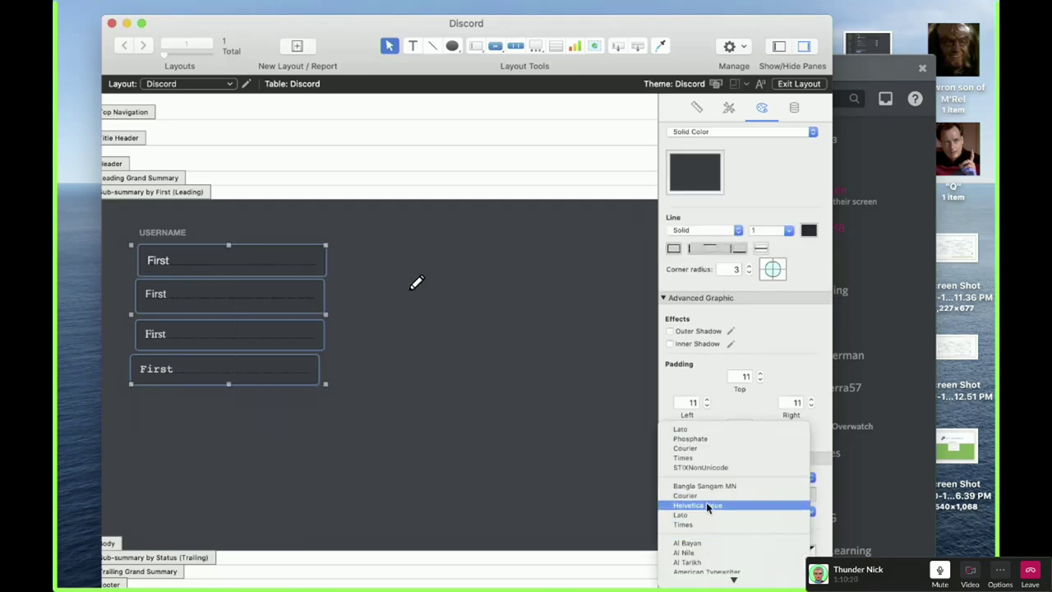
key(Down)
key(Down)
key(Down)
key(Down)
key(Down)
key(Down)
key(Down)
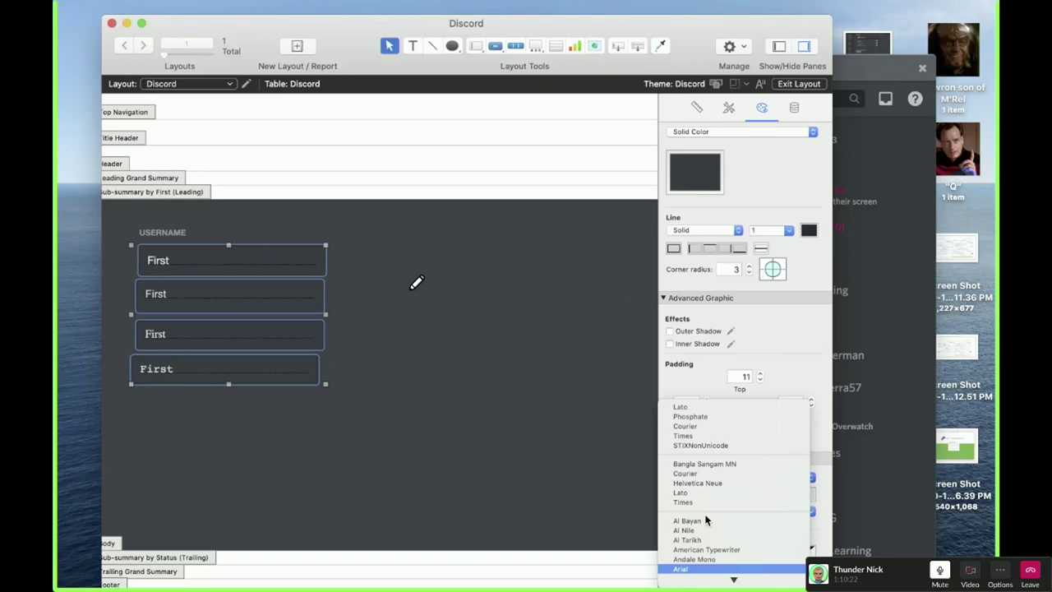
key(Return)
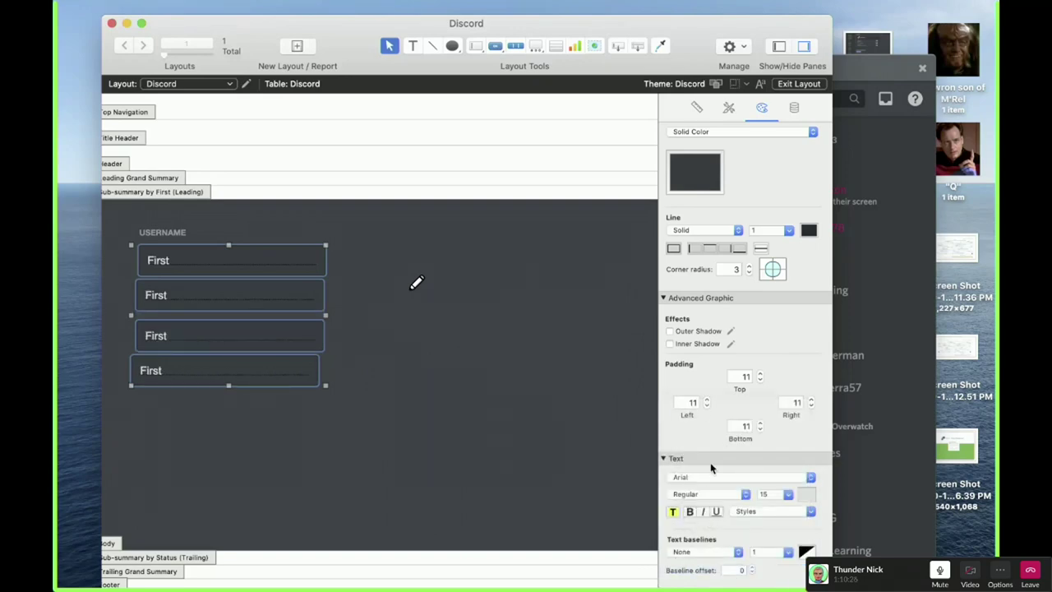
- Shift the lowest First field copy sideways to line up with the original USERNAME field
click(393, 424)
drag(277, 373, 281, 375)
shift+click(270, 345)
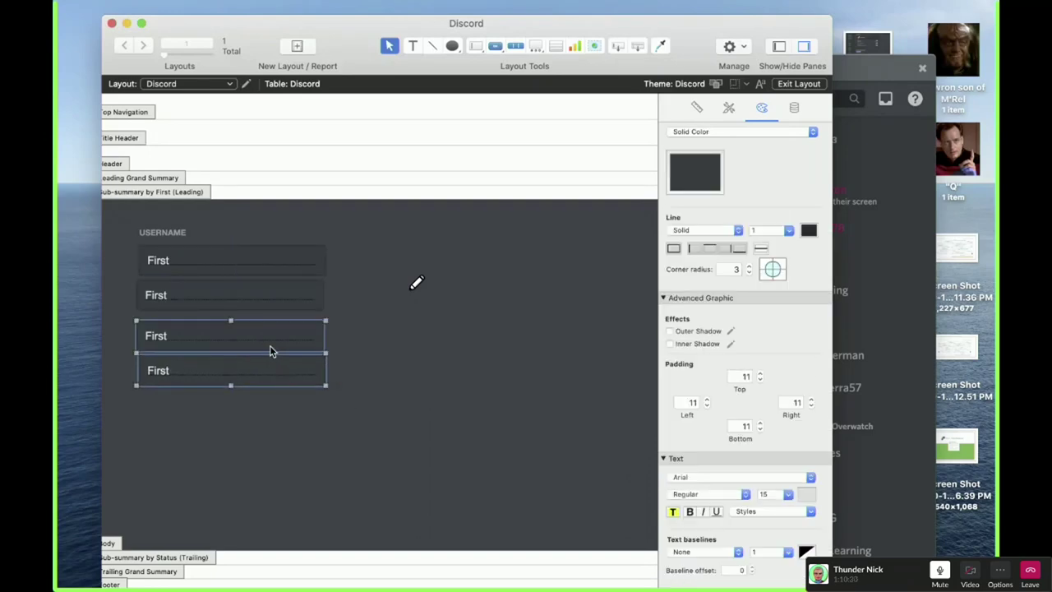
- Revert the original USERNAME field to its saved Default style
click(263, 261)
scroll(779, 144, up, 3)
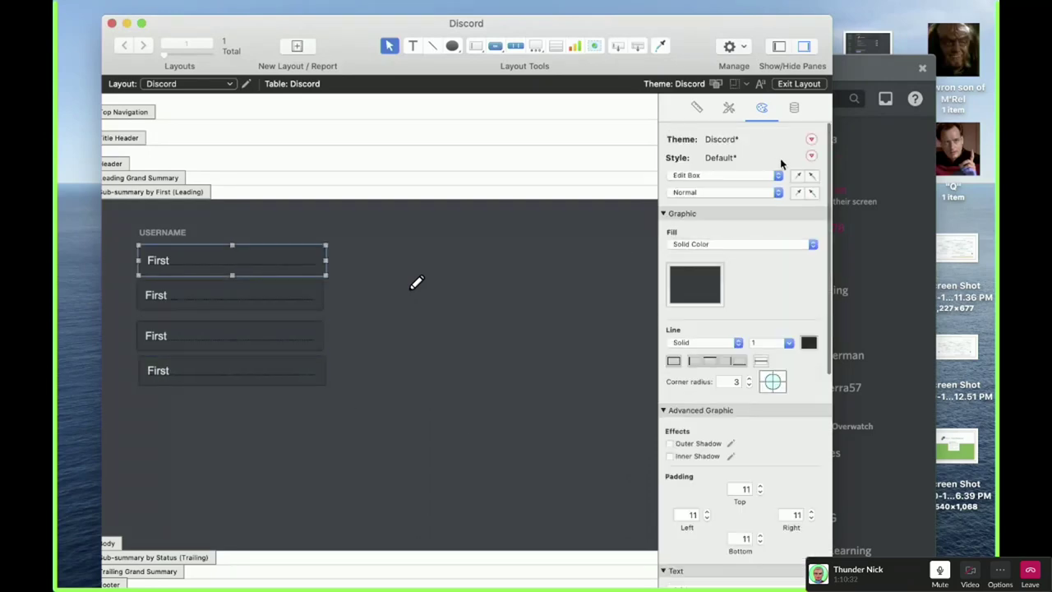
click(812, 152)
click(220, 357)
- Delete the three First field copies beneath the original USERNAME field
click(210, 296)
shift+click(206, 337)
shift+click(205, 374)
key(Delete)
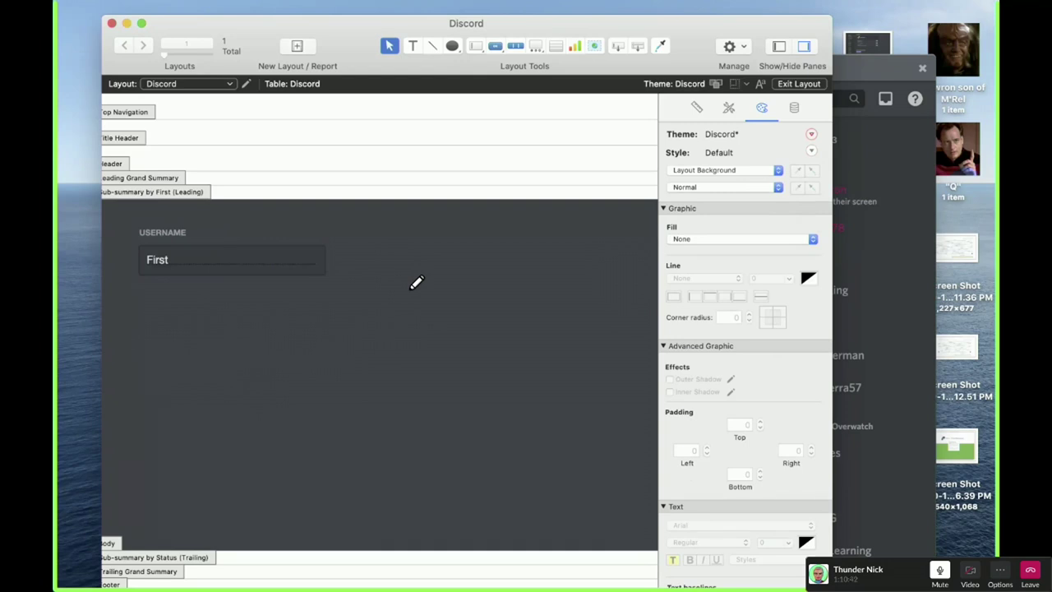
- Switch to Discord and reread the chat question about changing the font throughout a theme
key(super+Tab)
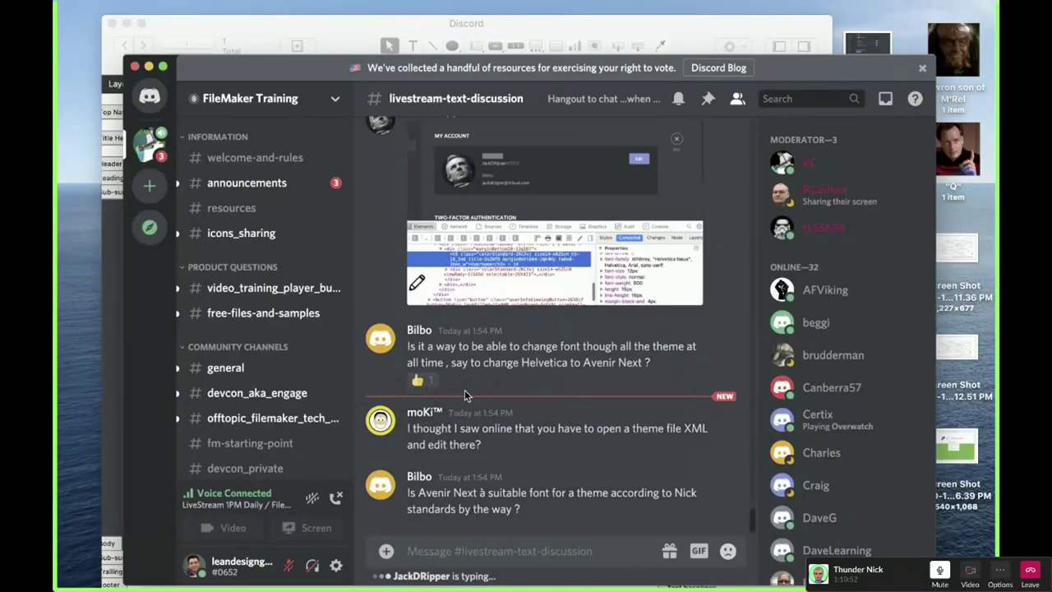
scroll(454, 363, up, 5)
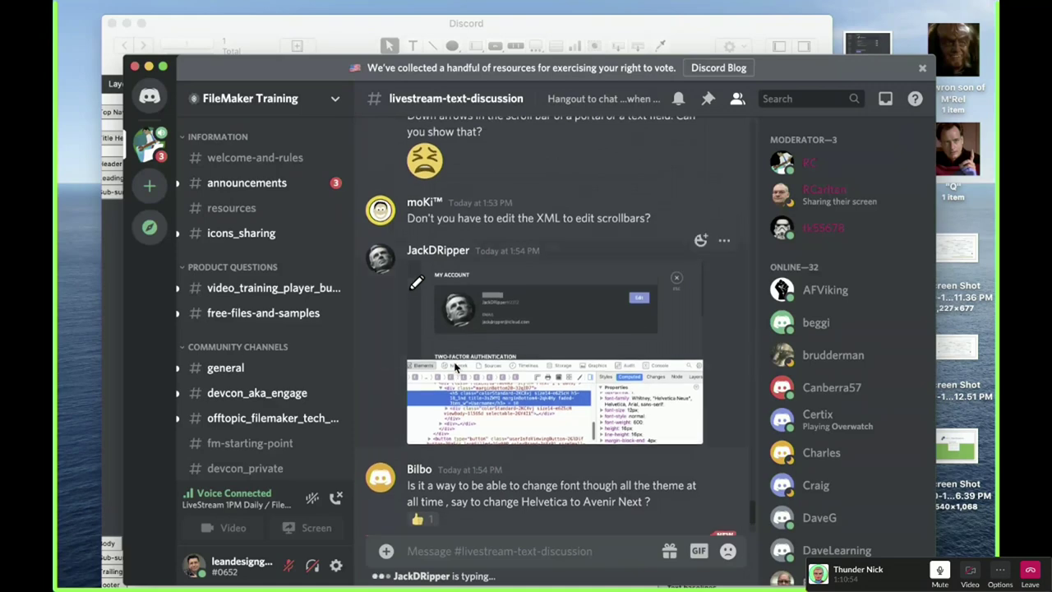
scroll(458, 368, down, 5)
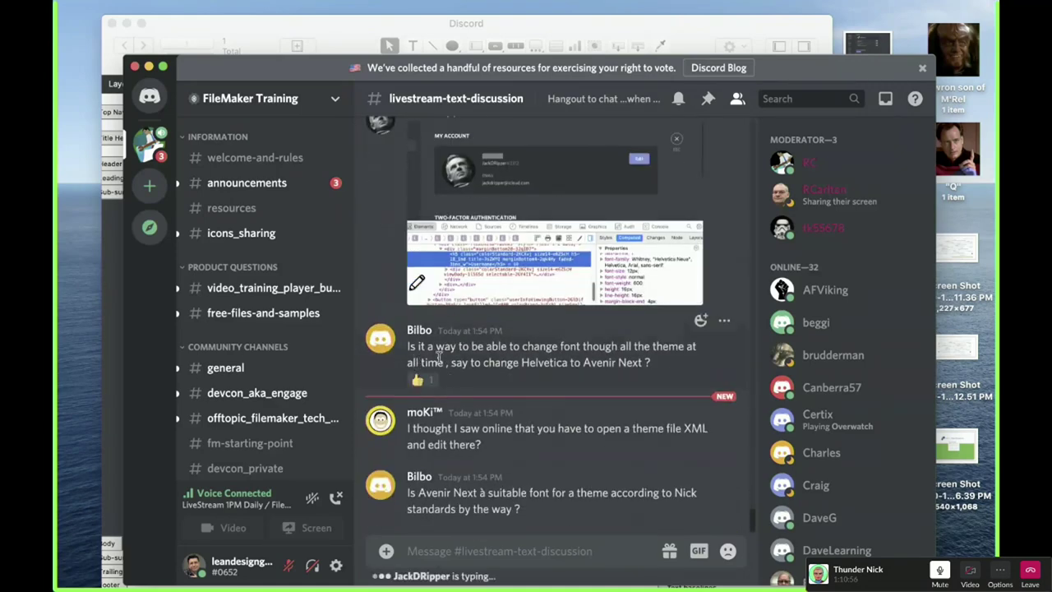
drag(654, 365, 409, 348)
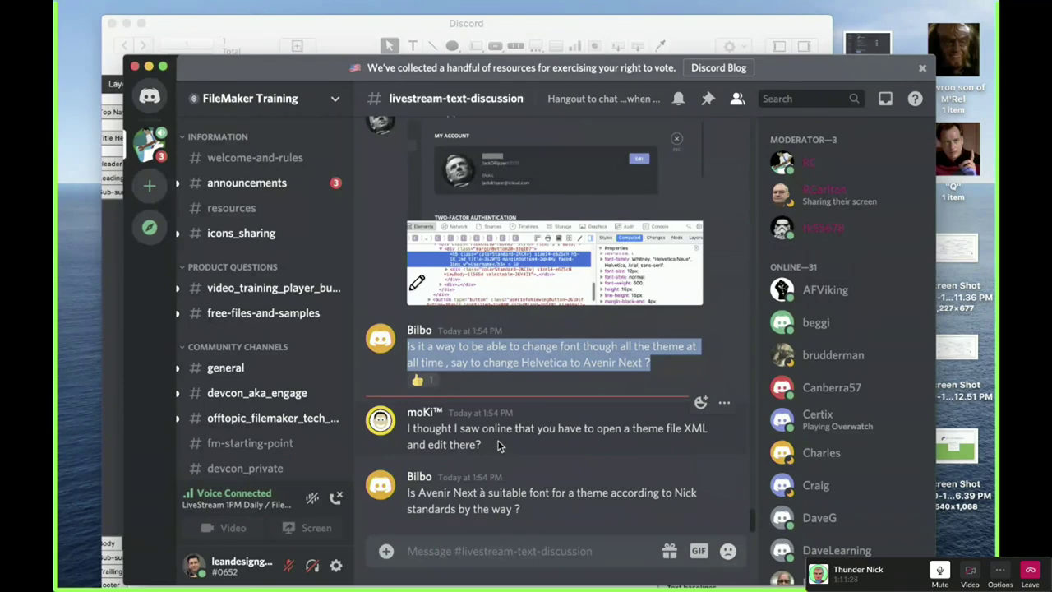
- Highlight the chat remark about editing a theme file's XML and the question on whether Avenir Next suits a theme
drag(491, 451, 408, 435)
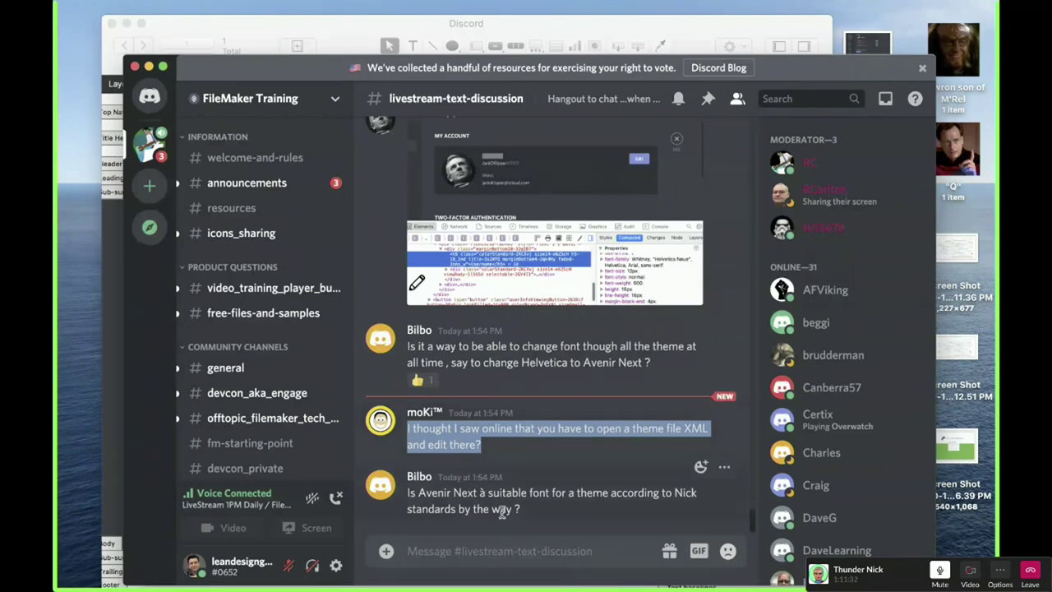
click(442, 437)
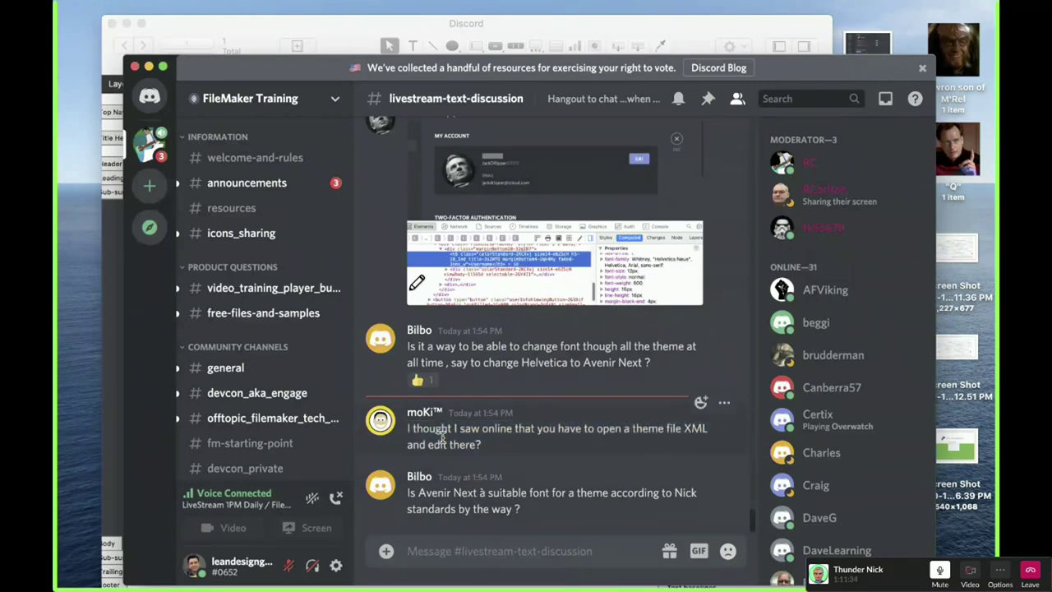
drag(481, 448, 411, 436)
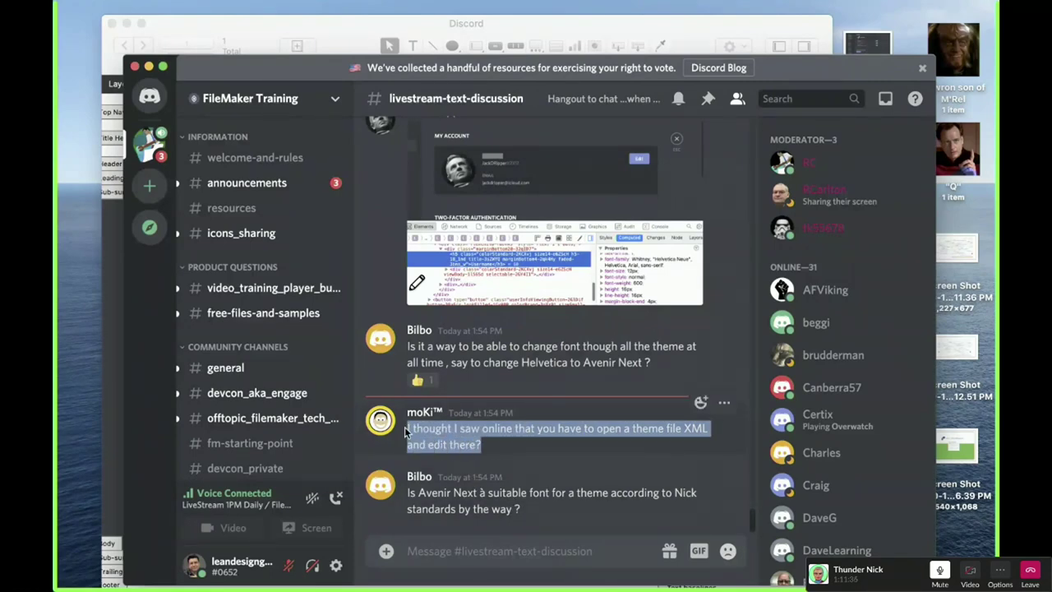
drag(492, 451, 406, 433)
click(494, 449)
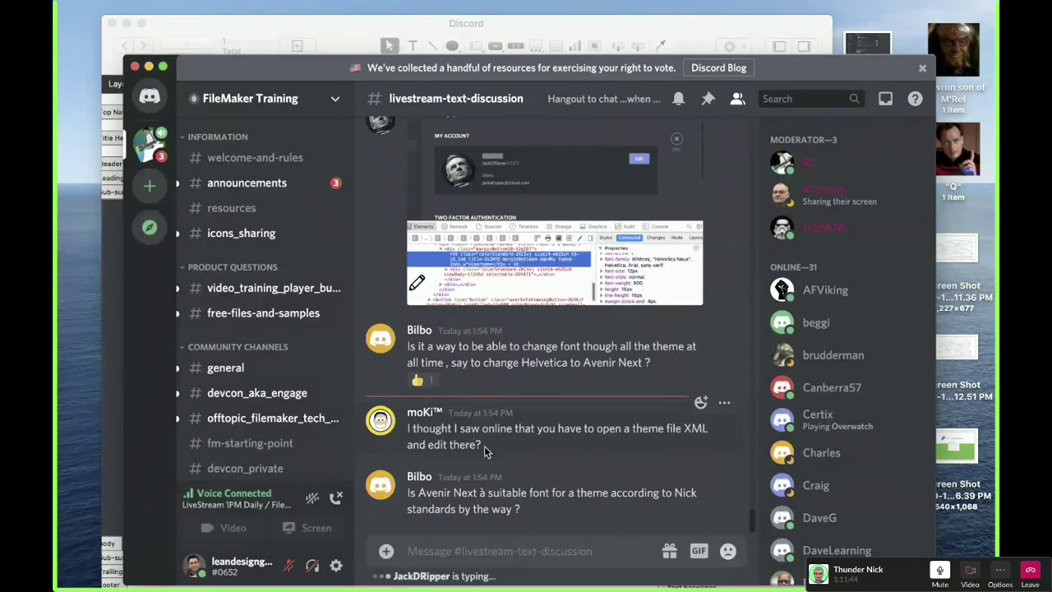
drag(487, 450, 408, 431)
click(409, 430)
drag(488, 450, 408, 431)
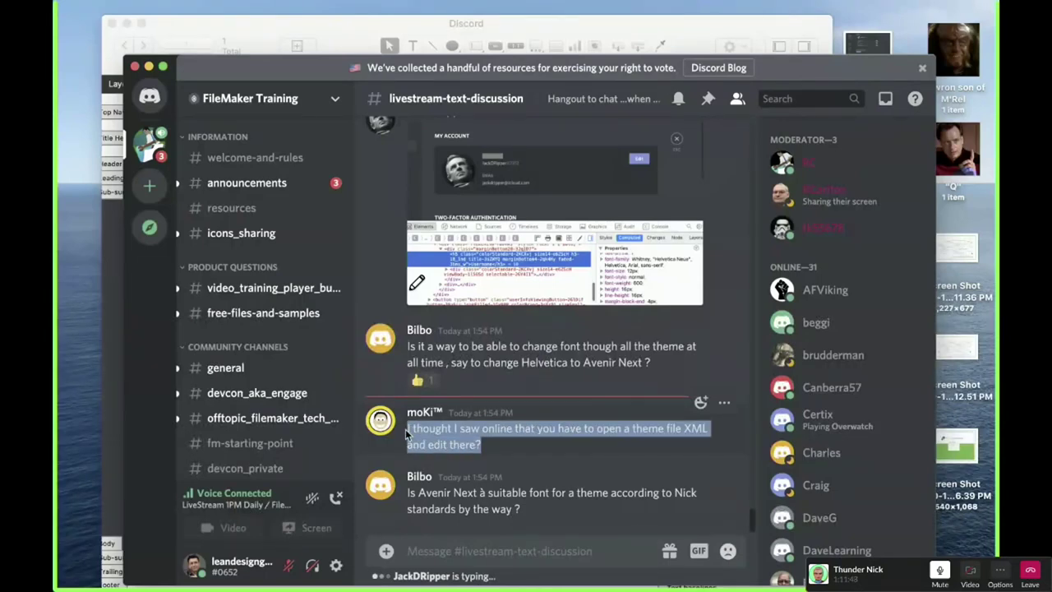
drag(539, 508, 402, 502)
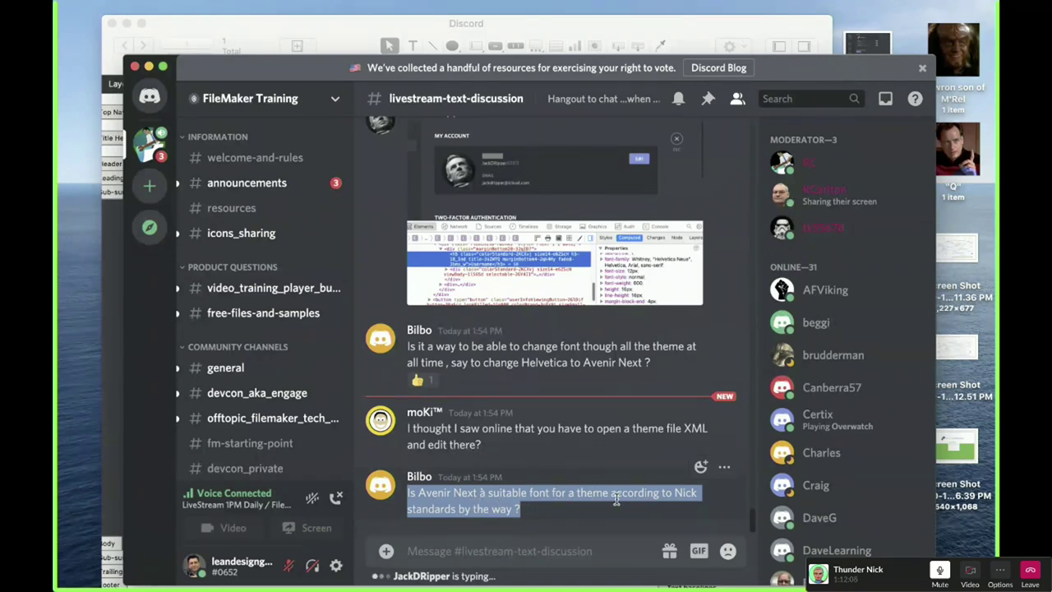
- Move the Discord window out of the way and set the USERNAME field's font to Avenir Next in the FileMaker layout
drag(810, 64, 740, 368)
click(459, 280)
click(261, 265)
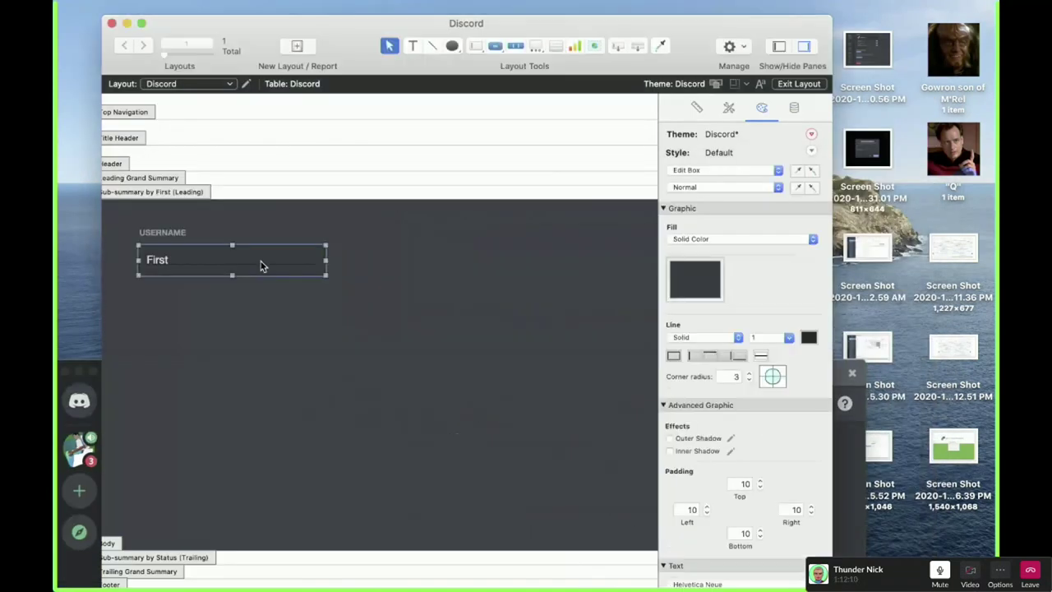
scroll(731, 477, down, 3)
click(733, 488)
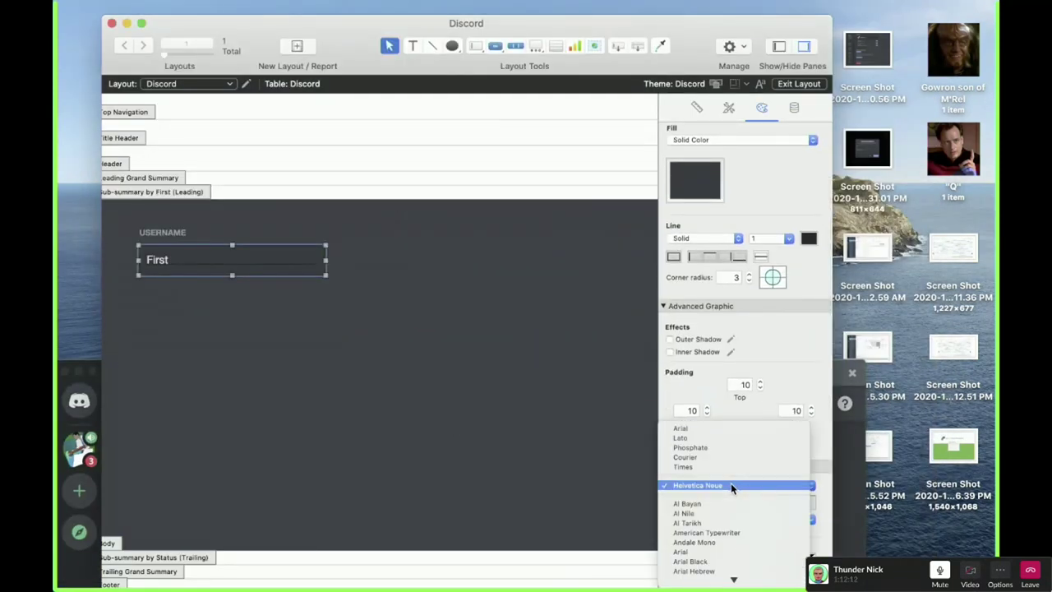
scroll(743, 523, down, 2)
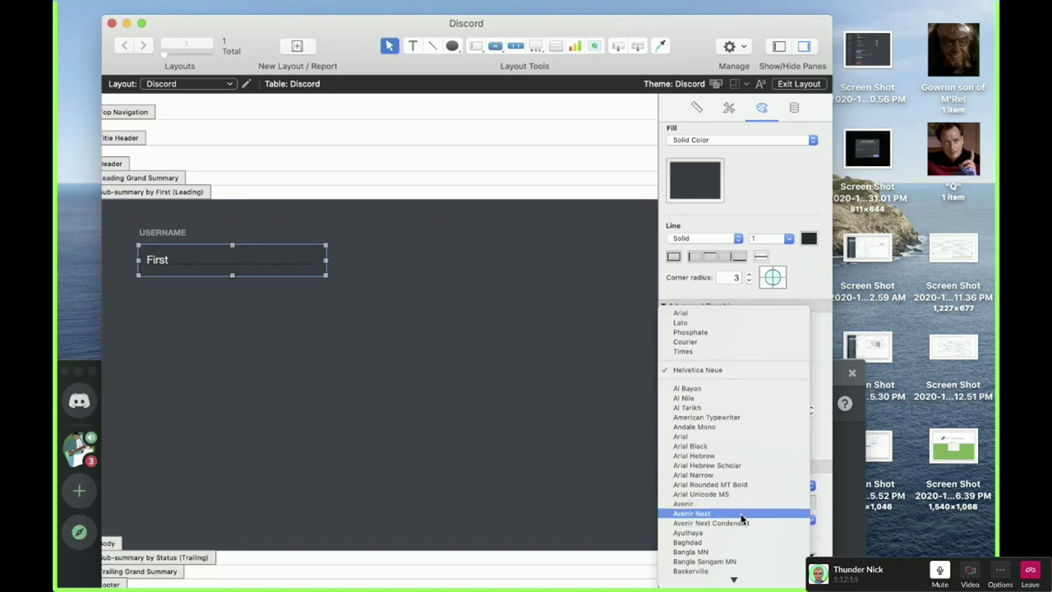
click(743, 518)
click(292, 343)
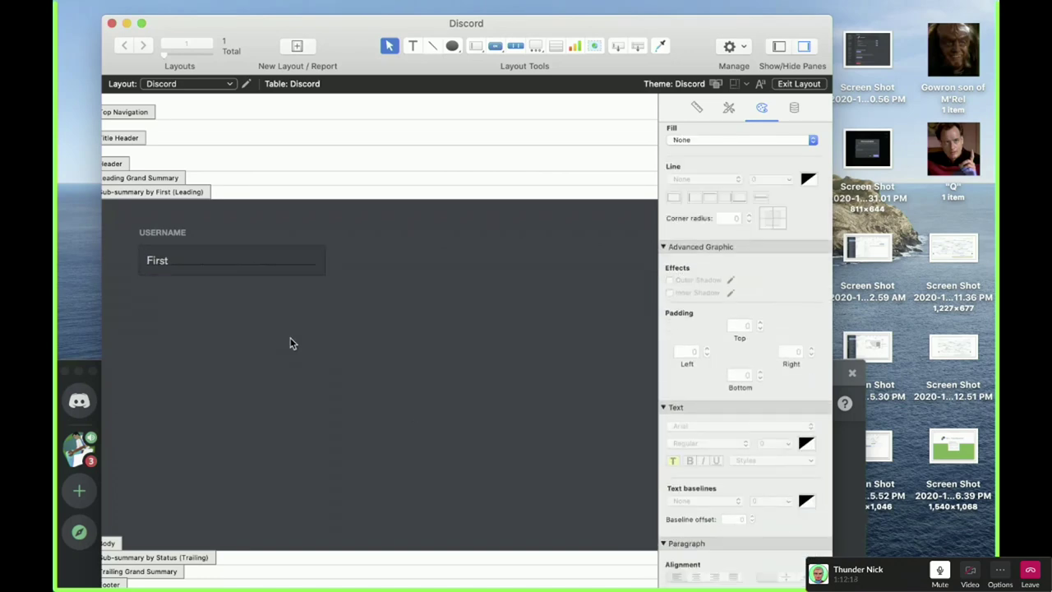
- Compare the font settings of the USERNAME label and First field, and examine the Avenir Next weights and text style options
click(220, 266)
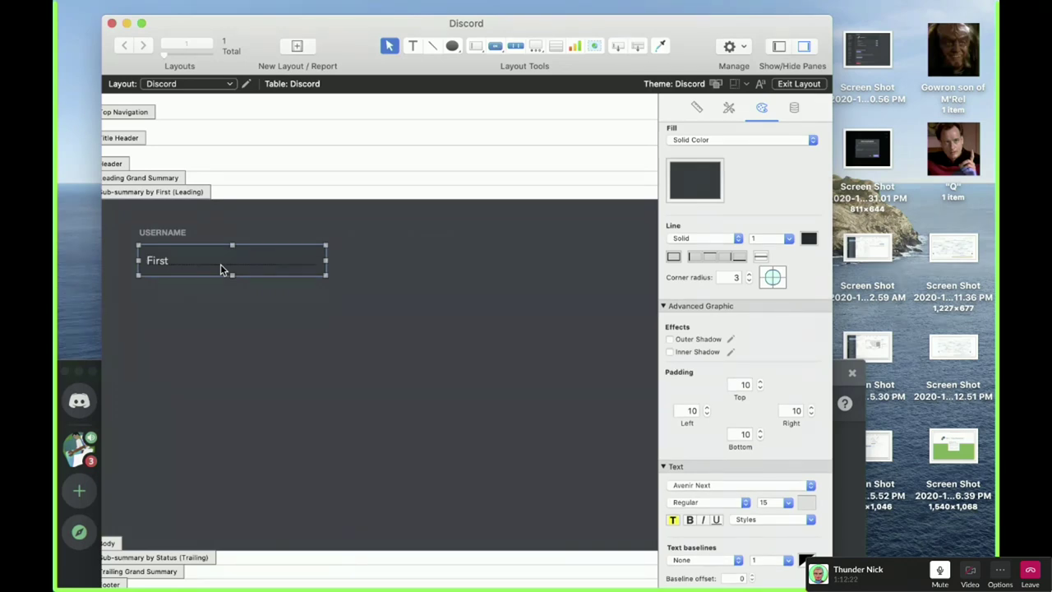
click(162, 232)
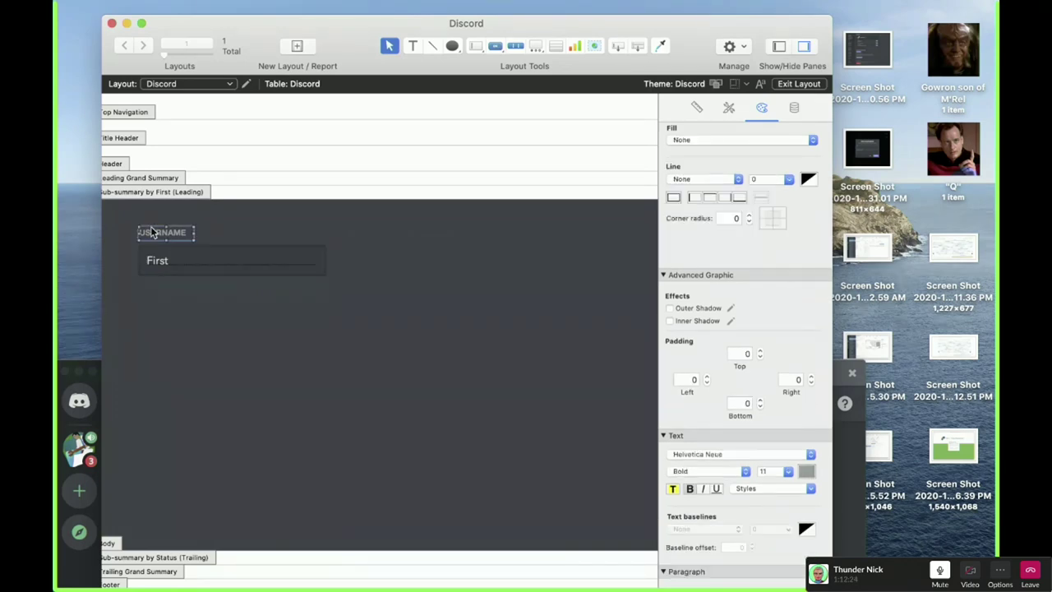
click(214, 261)
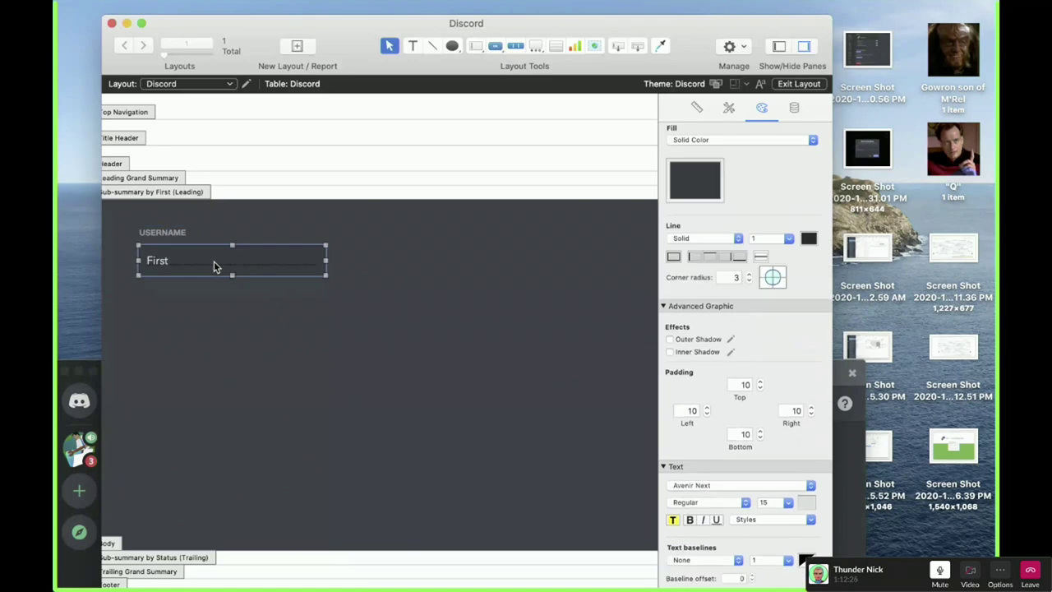
click(690, 504)
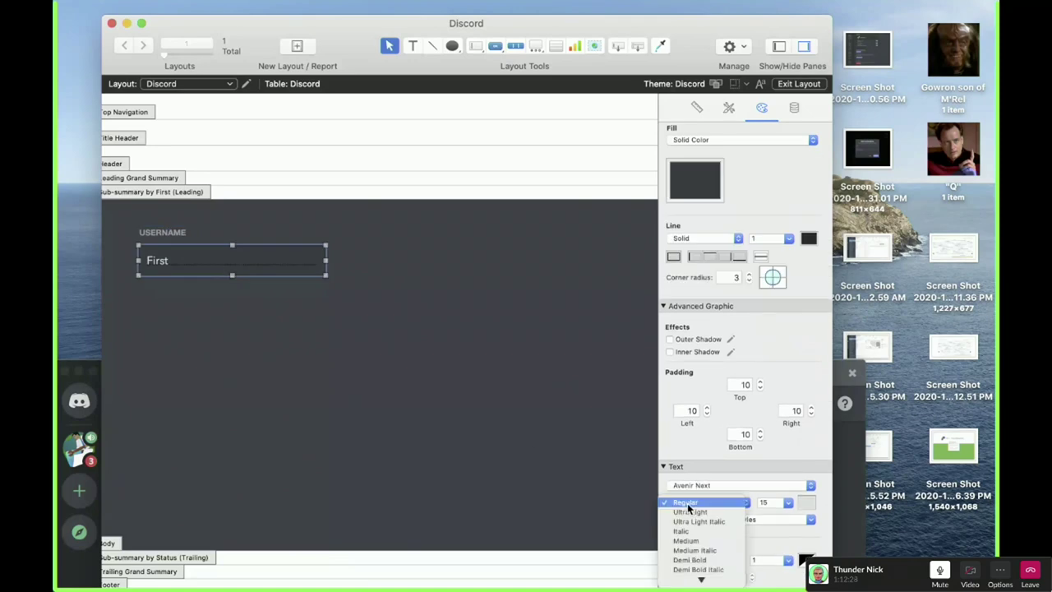
click(416, 430)
click(700, 499)
click(601, 515)
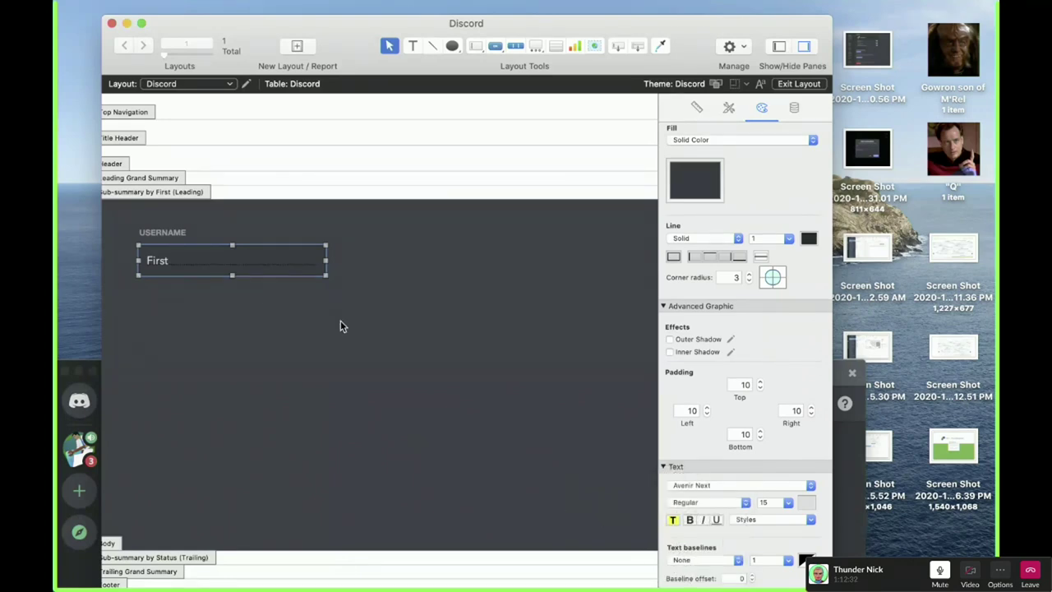
click(702, 503)
mouse_move(701, 579)
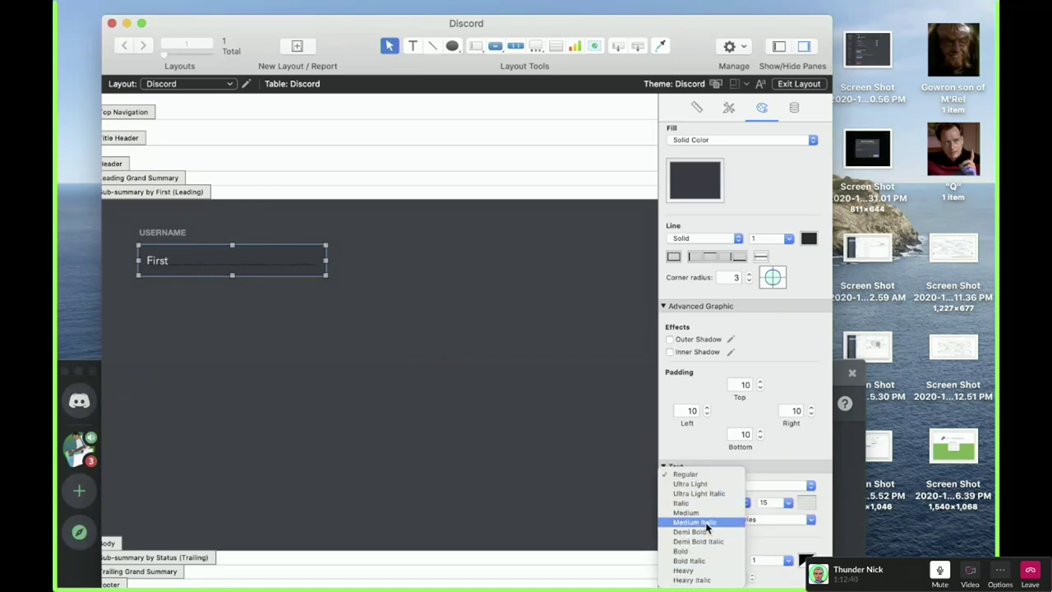
click(772, 527)
click(771, 520)
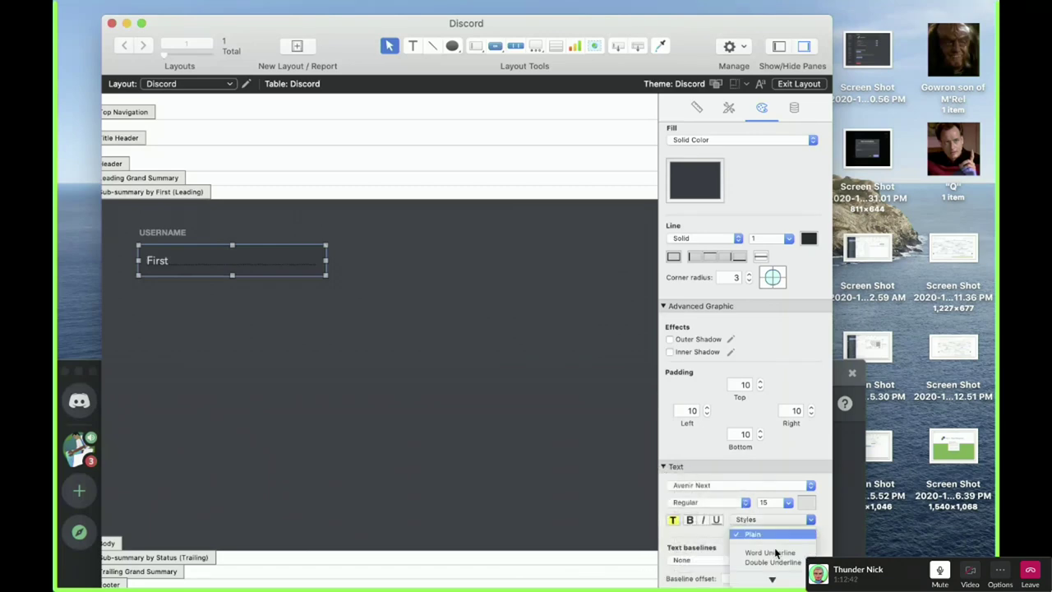
click(704, 547)
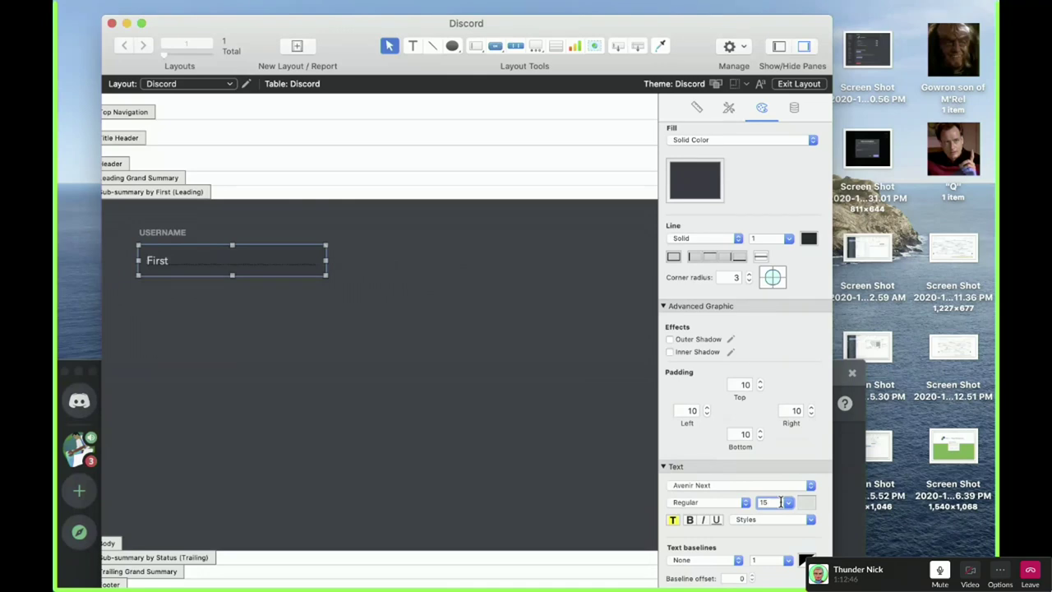
click(809, 502)
click(775, 502)
click(345, 362)
- Revert the First field's unsaved changes to its Default style
click(217, 269)
scroll(795, 176, up, 3)
click(812, 151)
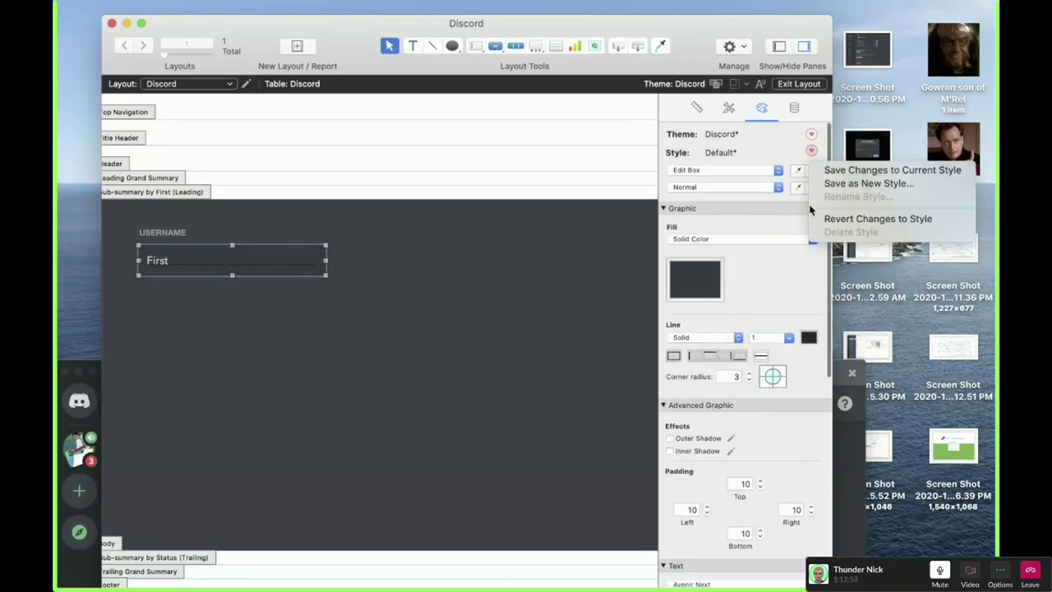
click(818, 219)
click(212, 303)
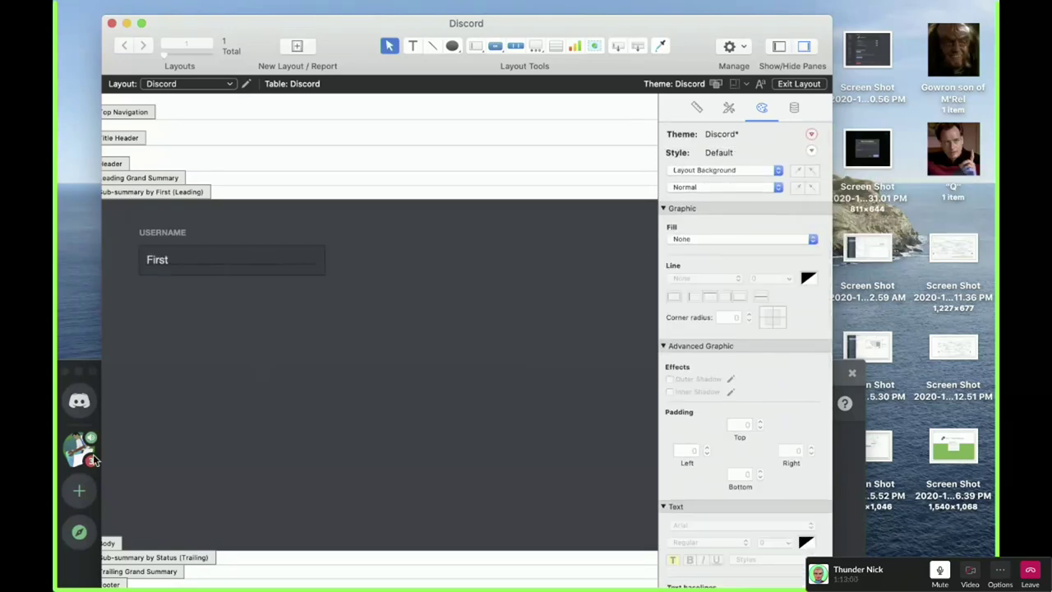
- Move the overlapping windows aside, switch to Discord and highlight the font name Uni Sans Font in the latest chat message
drag(94, 370, 168, 480)
click(195, 267)
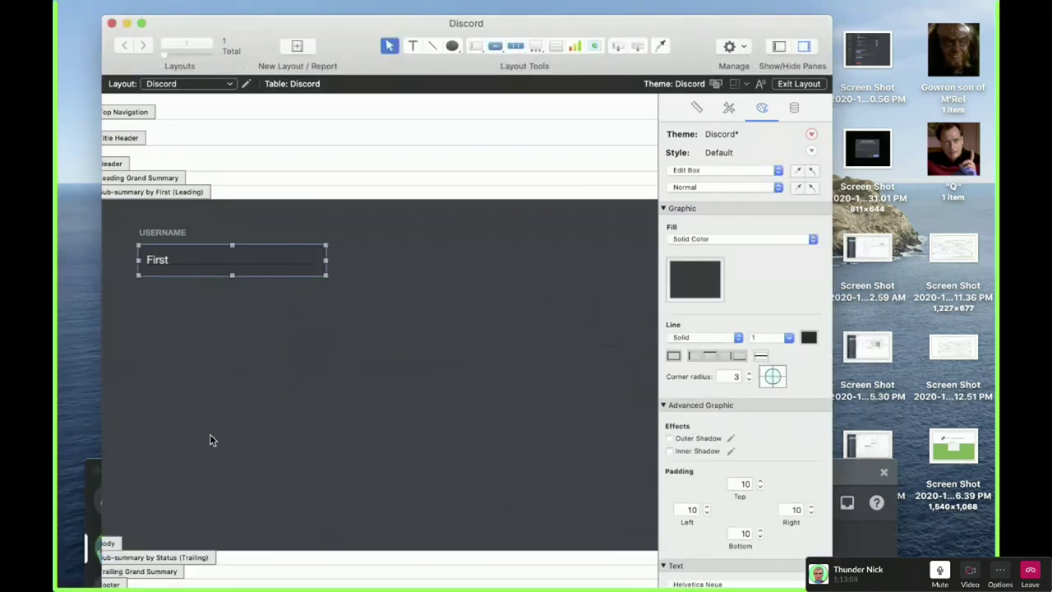
drag(608, 28, 591, 14)
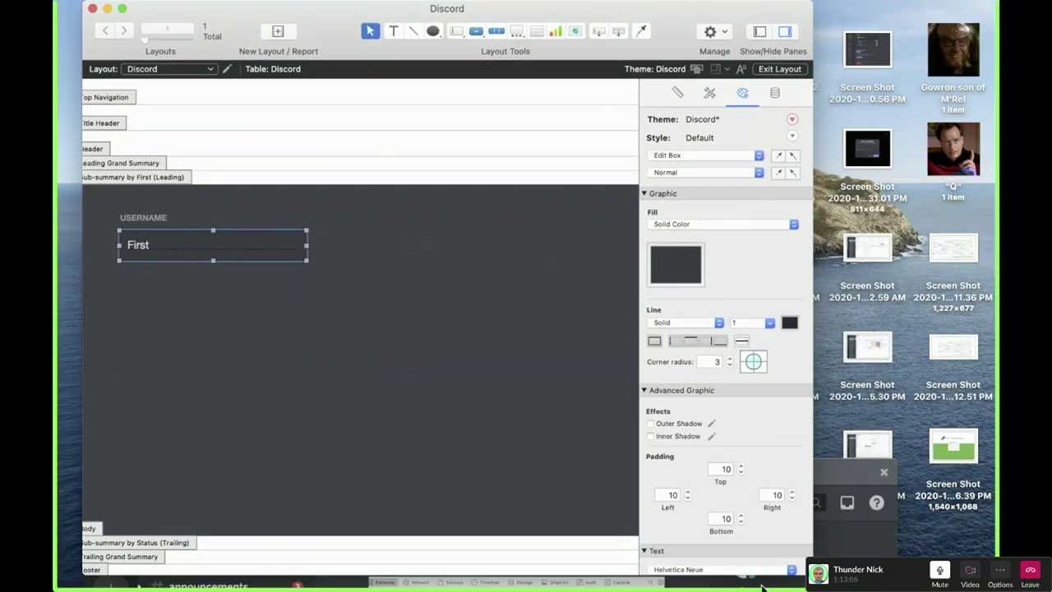
mouse_move(369, 580)
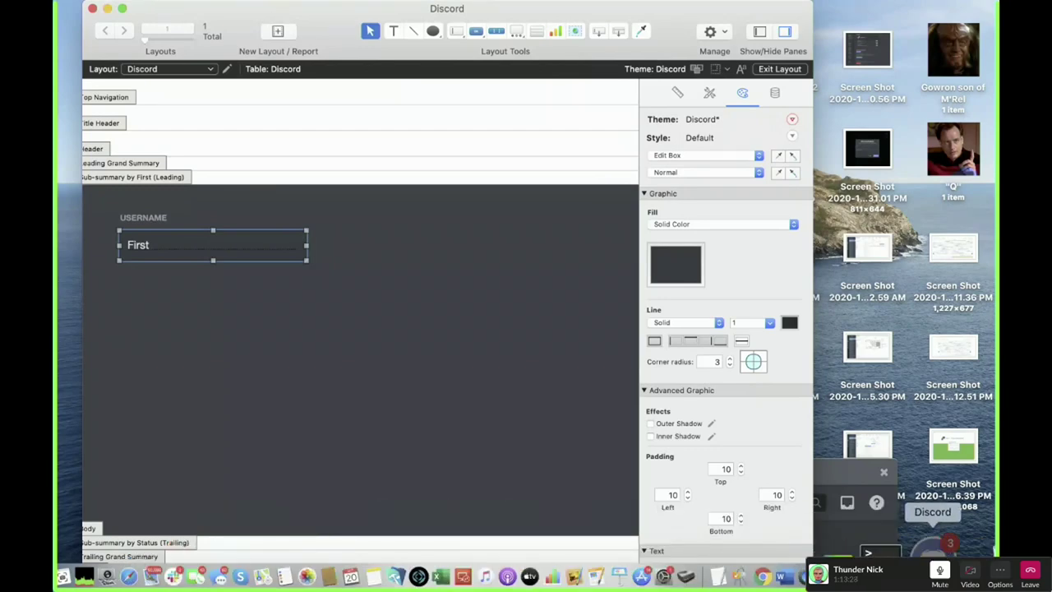
click(940, 551)
drag(236, 469, 217, 44)
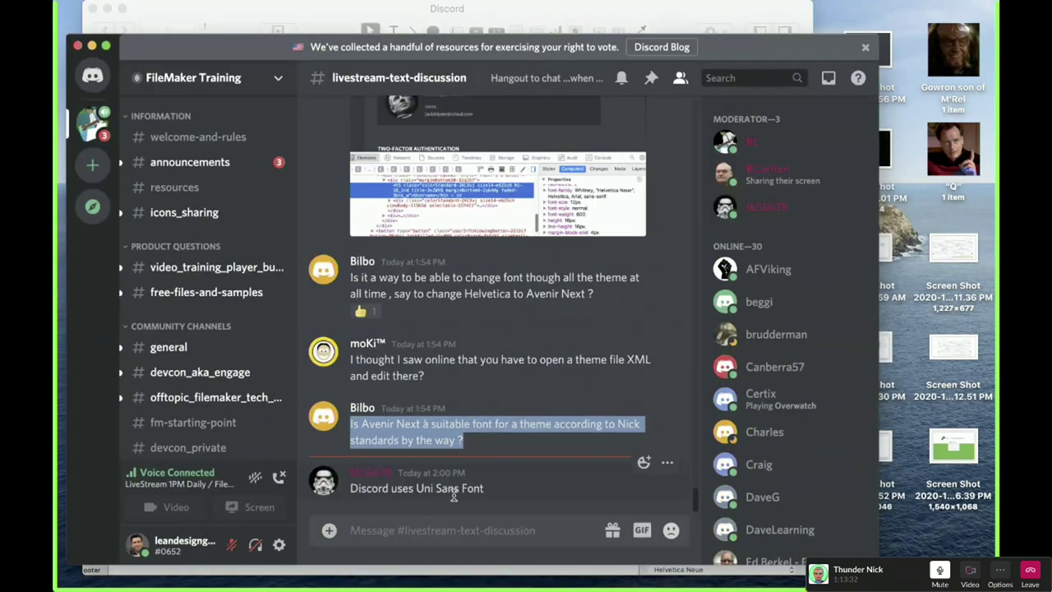
drag(415, 488, 487, 491)
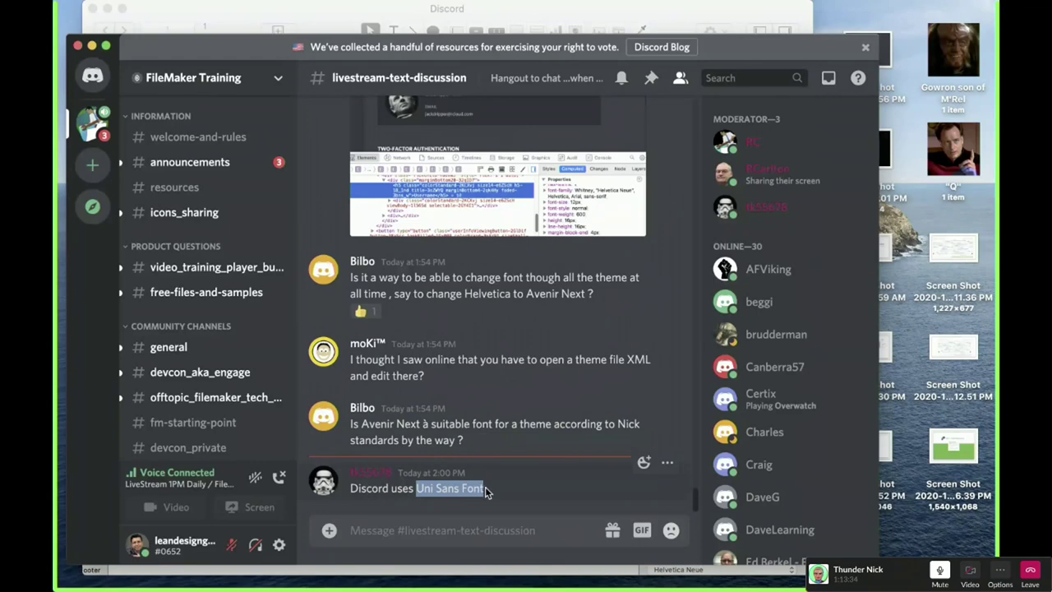
click(434, 496)
drag(416, 489, 491, 492)
- Rearrange the Discord and layout windows and post the test text DHDHDHDHDHD in the livestream-text-discussion channel
drag(259, 43, 420, 40)
drag(321, 6, 305, 99)
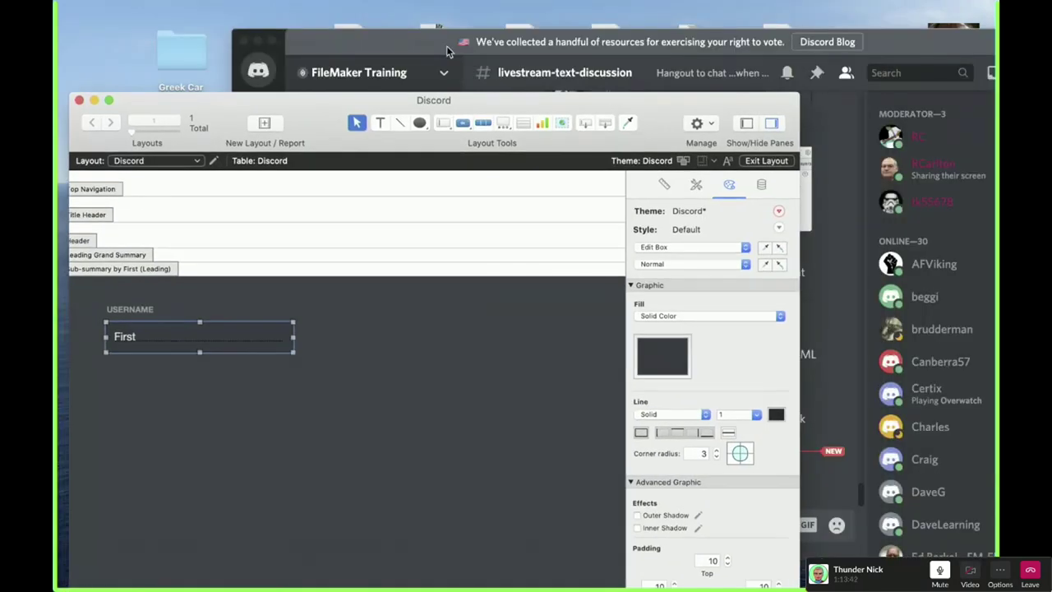
click(435, 42)
drag(435, 43, 311, 15)
click(476, 497)
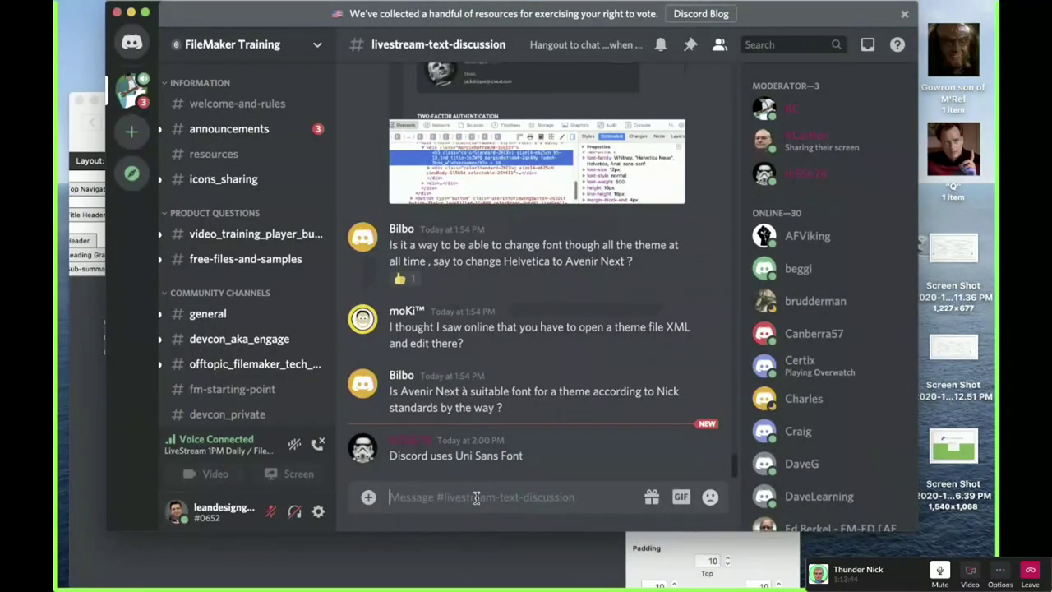
text(DHDHDHDHDHD)
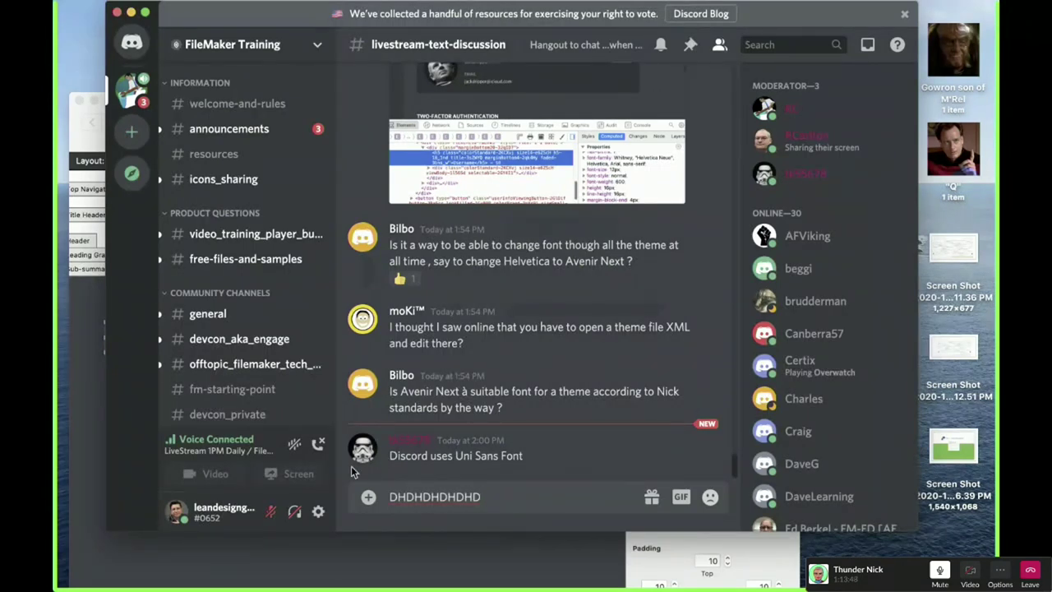
key(Return)
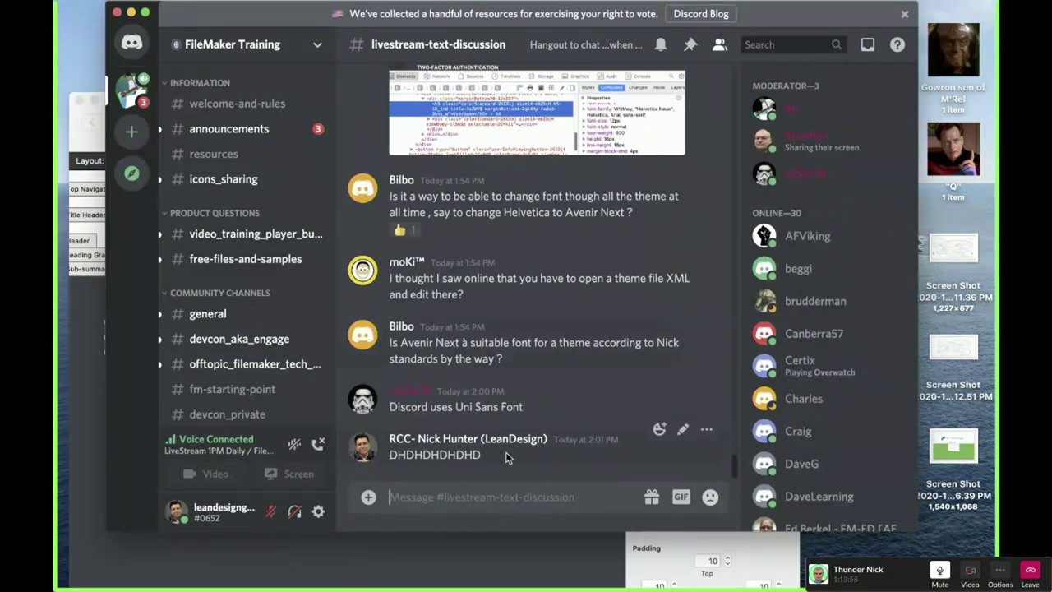
- Return to the FileMaker layout, show the list of fields beside it and save the changes to the Discord theme
drag(247, 27, 267, 54)
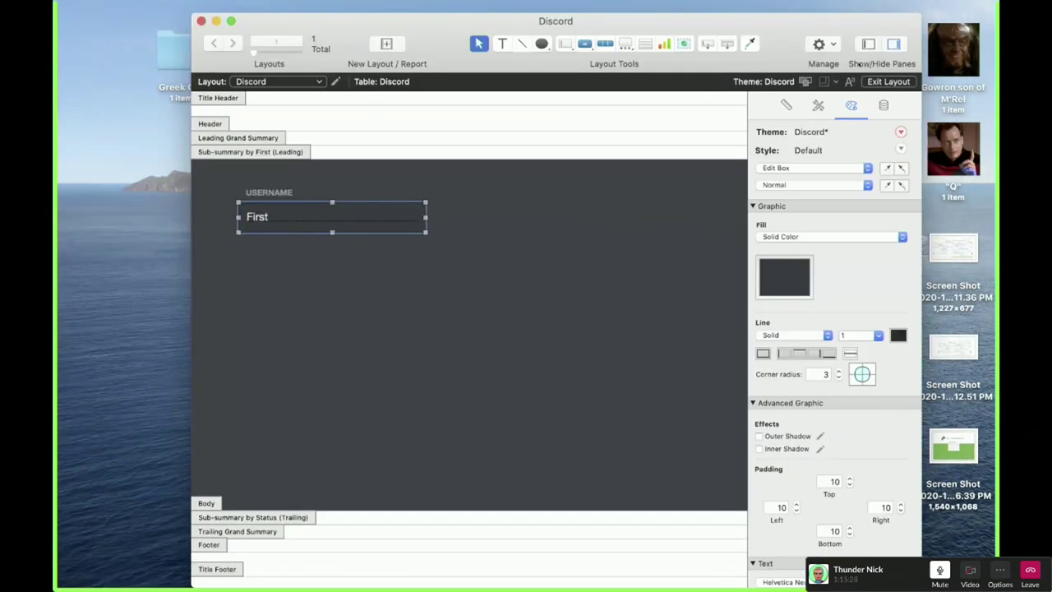
click(866, 45)
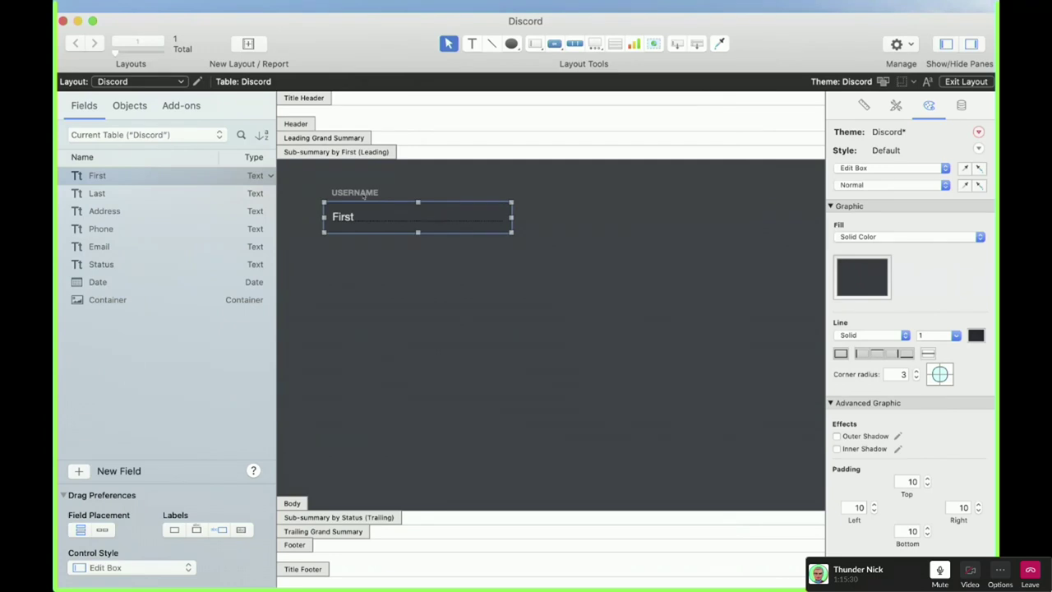
click(978, 131)
click(984, 149)
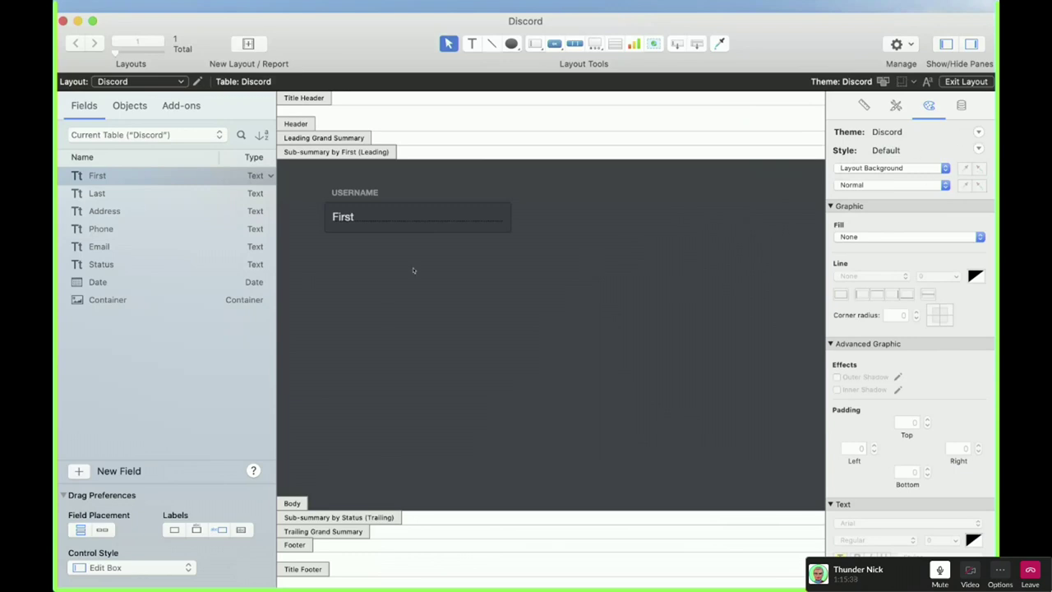
- Add the Email field below the USERNAME field, with its label placed above it
click(363, 195)
click(372, 223)
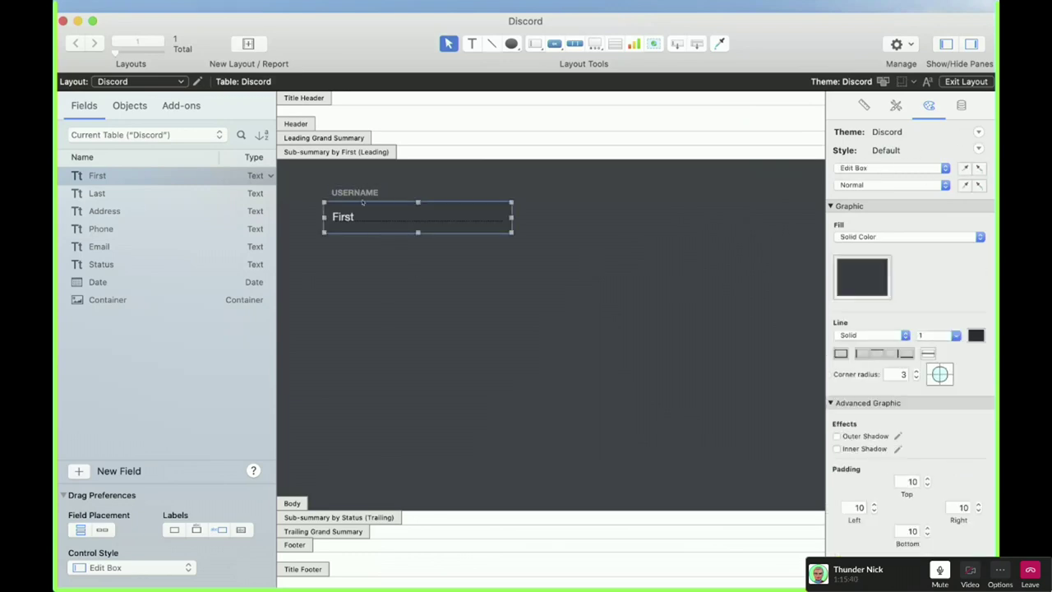
click(359, 192)
click(396, 251)
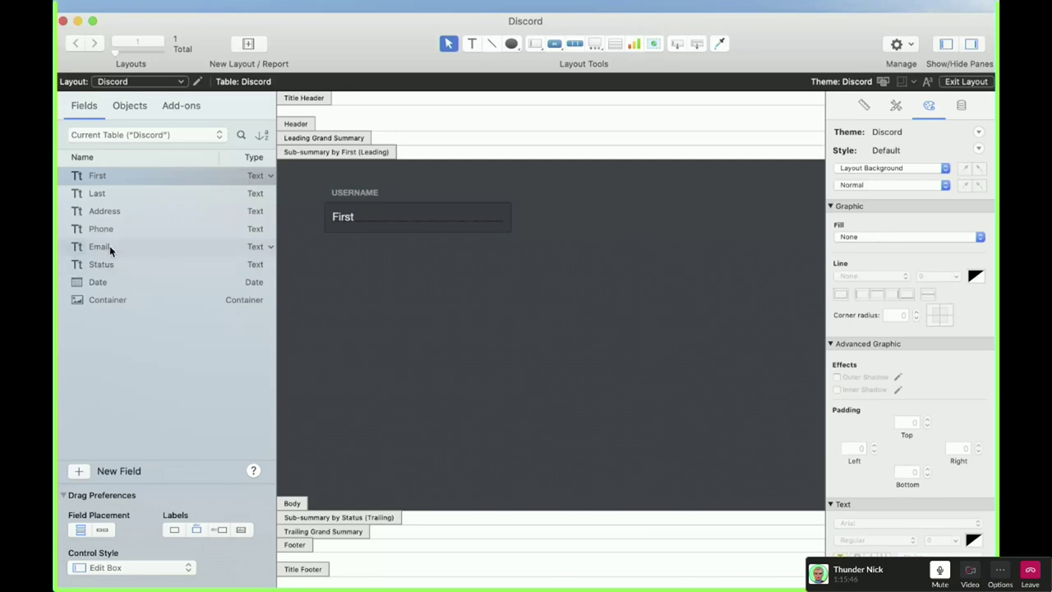
drag(111, 246, 376, 259)
click(438, 391)
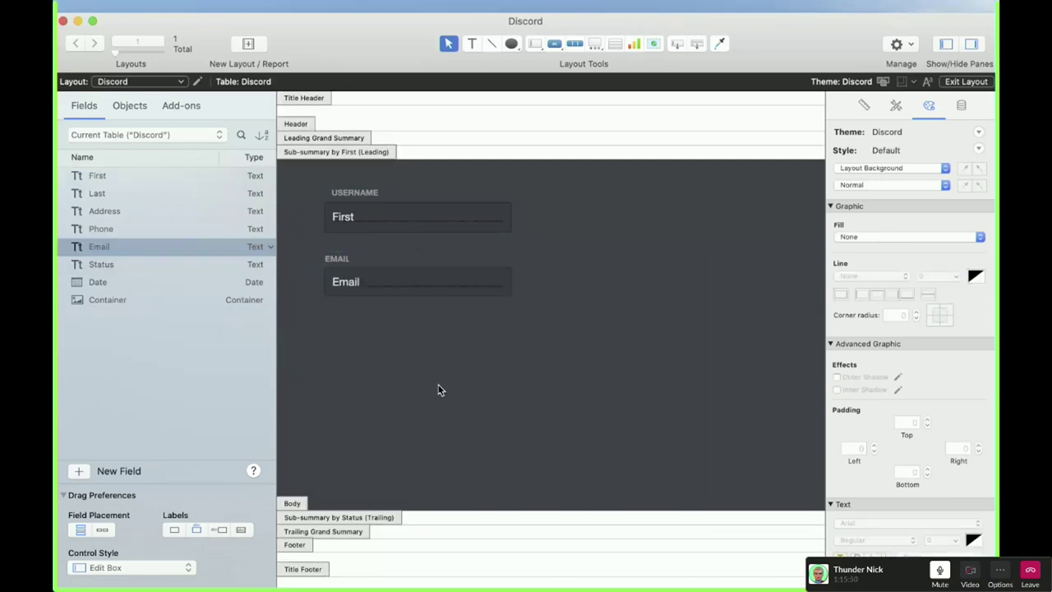
- Add the Address field with its label above it below the Email field, and widen the label to fit the full word ADDRESS
click(367, 282)
shift+click(341, 259)
click(363, 301)
drag(158, 289, 141, 265)
drag(115, 211, 390, 414)
click(390, 413)
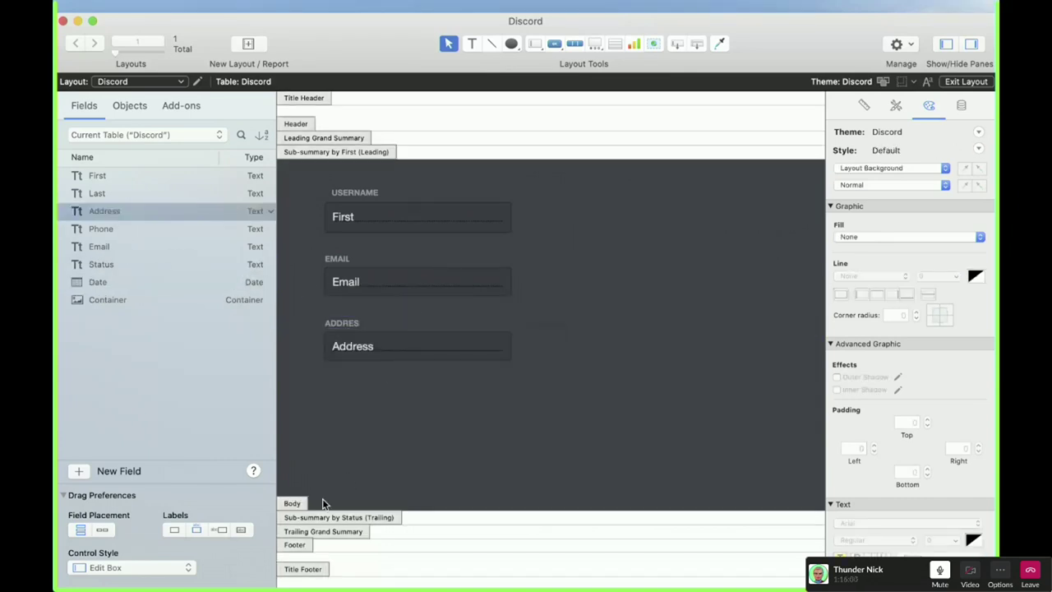
click(352, 322)
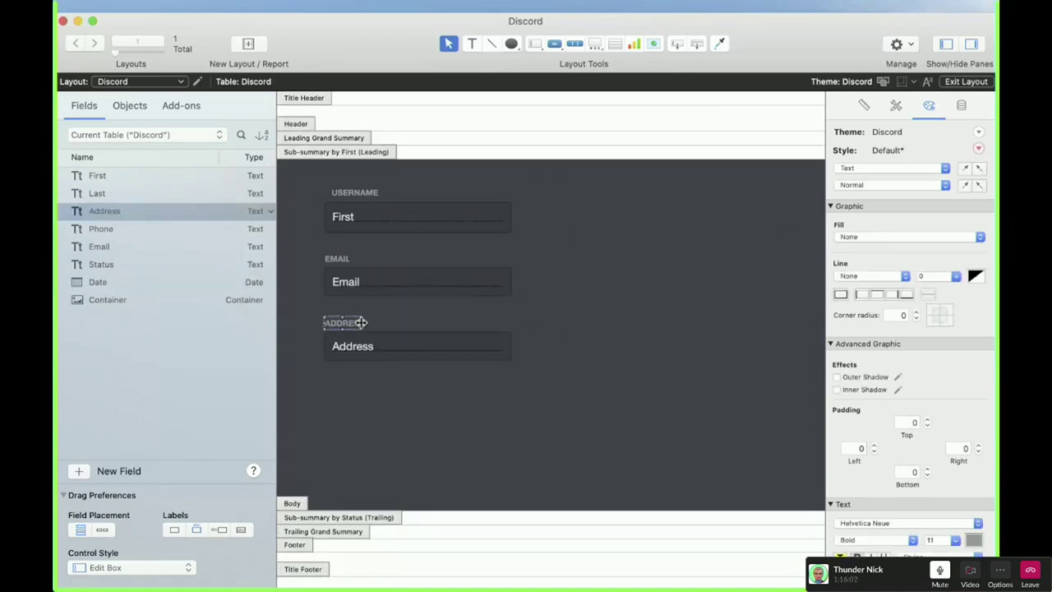
click(405, 403)
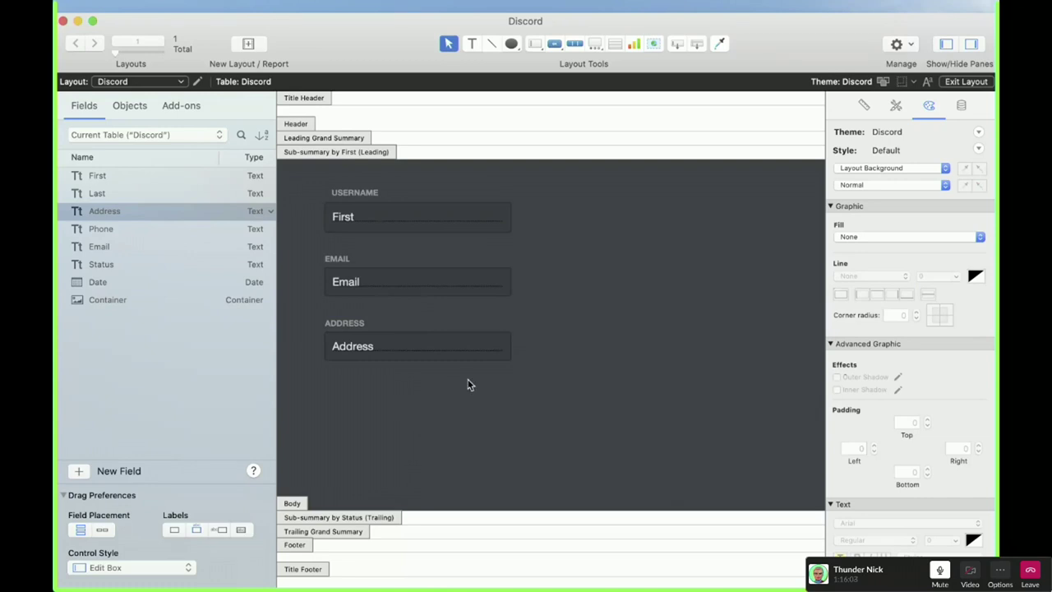
- Copy the labelled Last, Address, Phone, Email and Status fields from the off-layout Fields tab into the layout body
scroll(470, 379, right, 10)
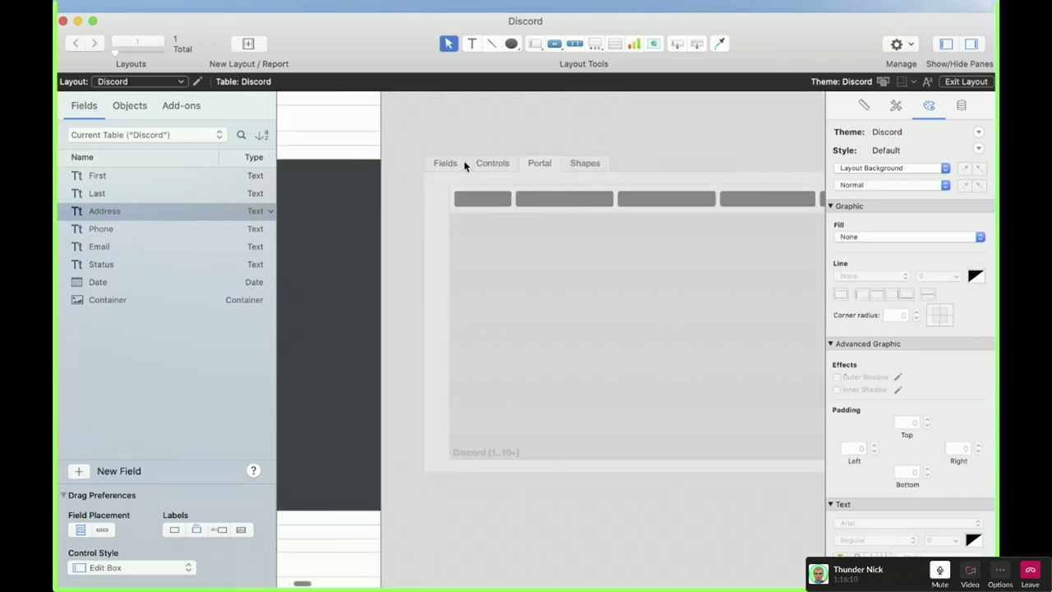
click(455, 163)
drag(472, 139, 734, 442)
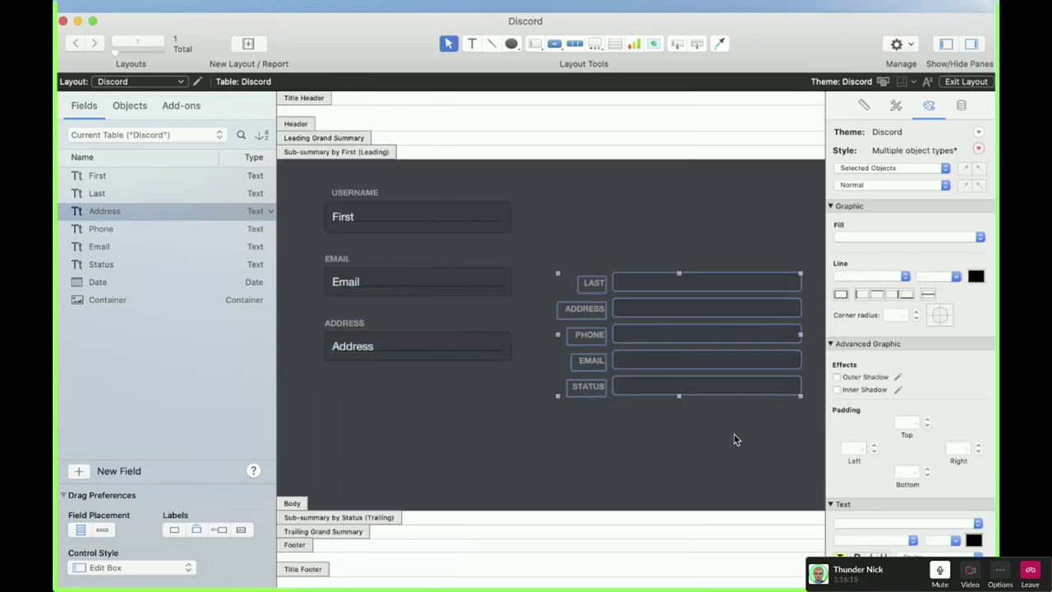
click(703, 409)
- Increase the height of the five copied fields and space them evenly down the body
scroll(748, 436, right, 3)
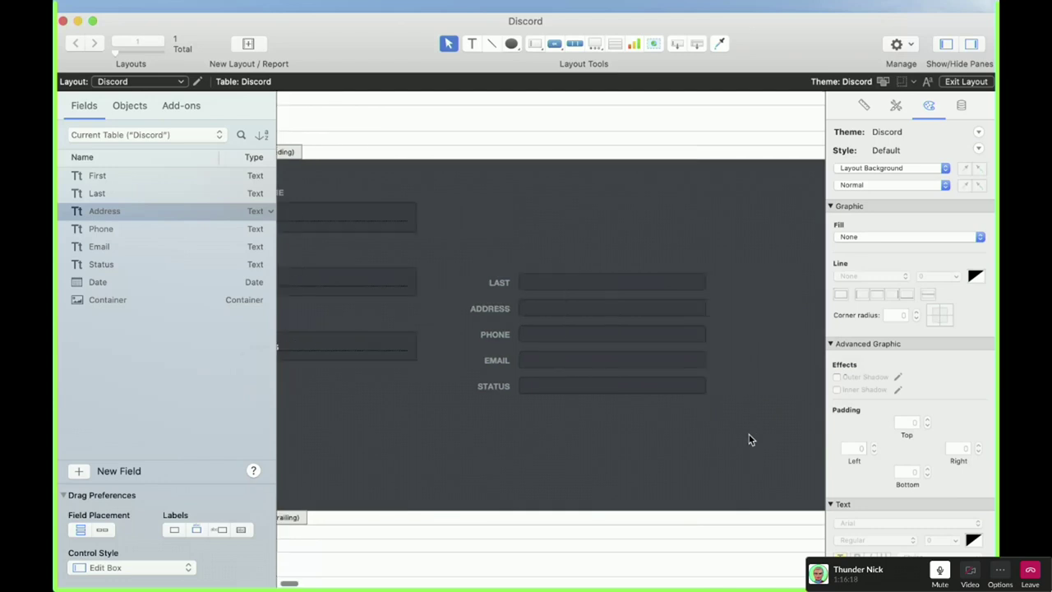
drag(722, 415, 618, 334)
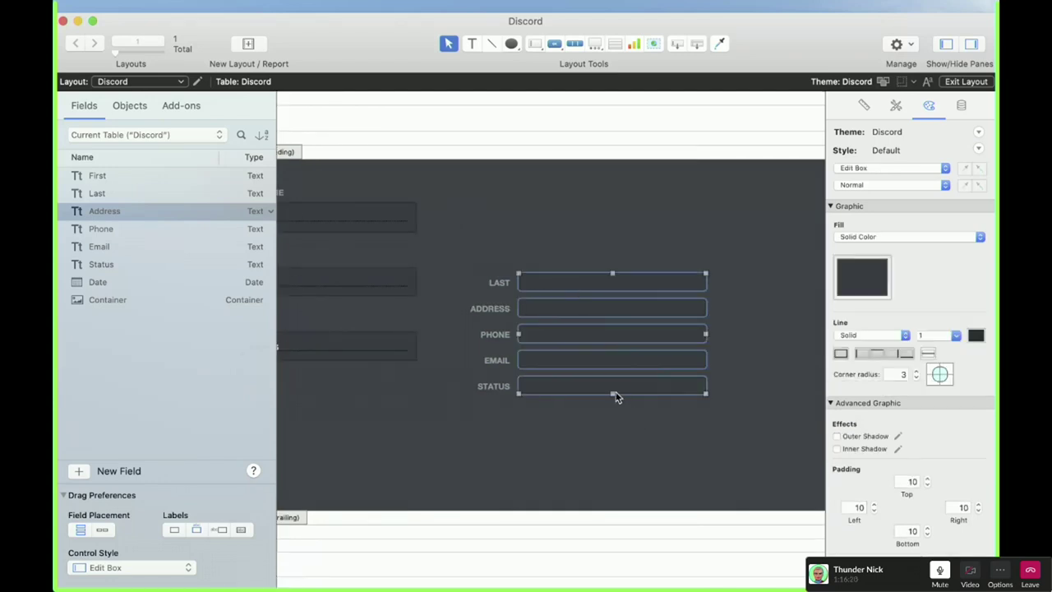
click(508, 395)
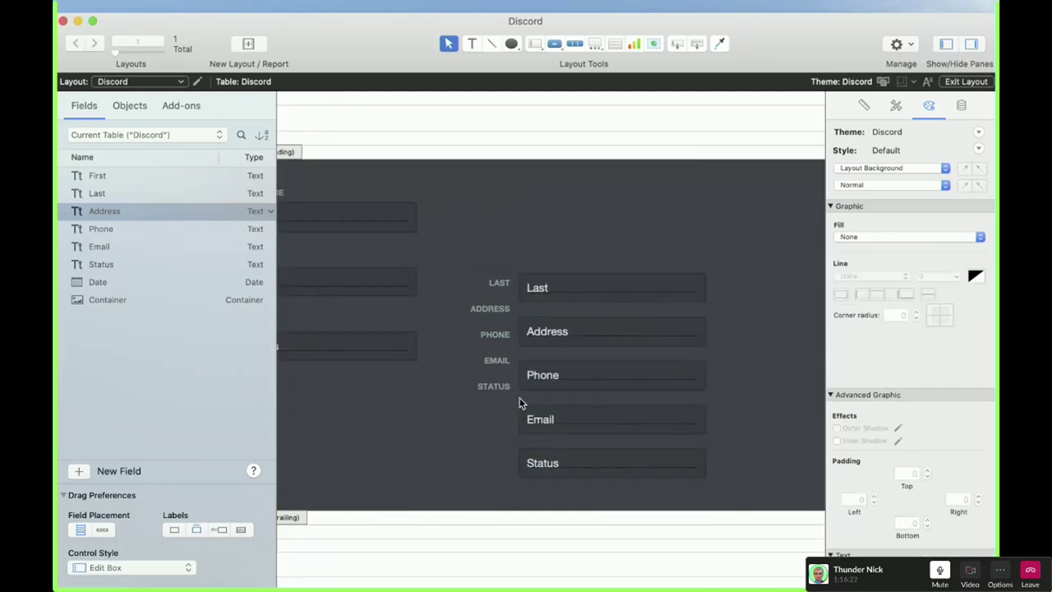
- Move the five copied fields and their column of labels farther up and to the right within the body
drag(766, 480, 677, 224)
click(519, 426)
drag(519, 425, 530, 234)
click(539, 378)
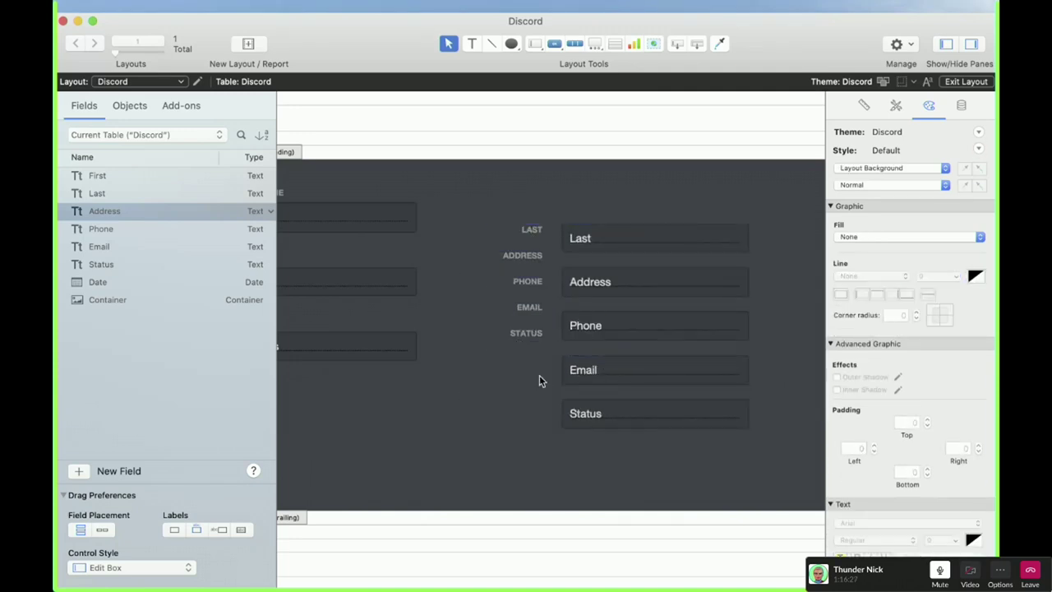
- Create a new computer Form layout named Layout #2 that shows records from the Discord table
click(248, 43)
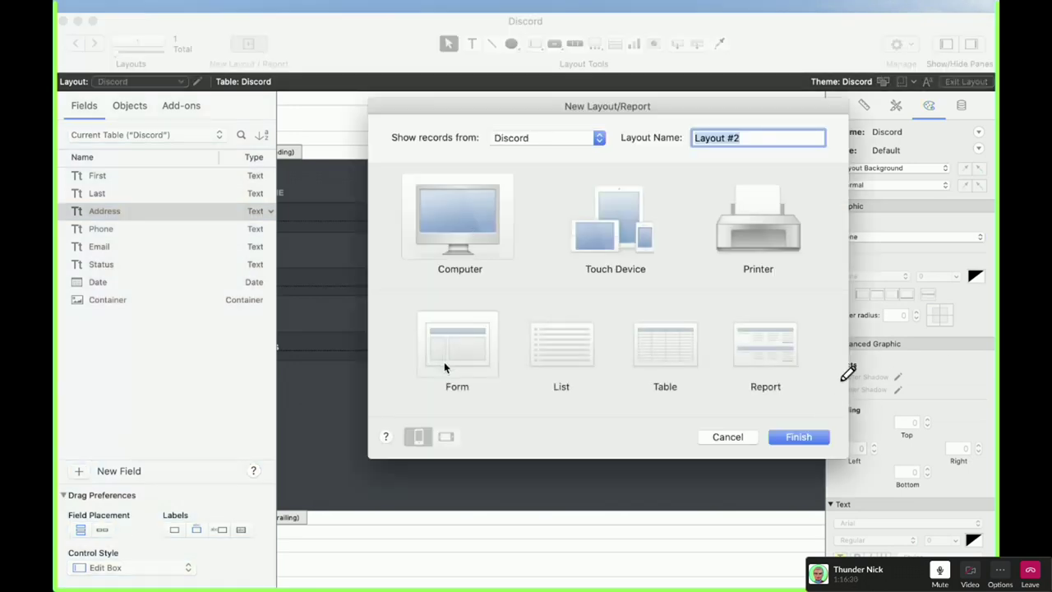
click(795, 436)
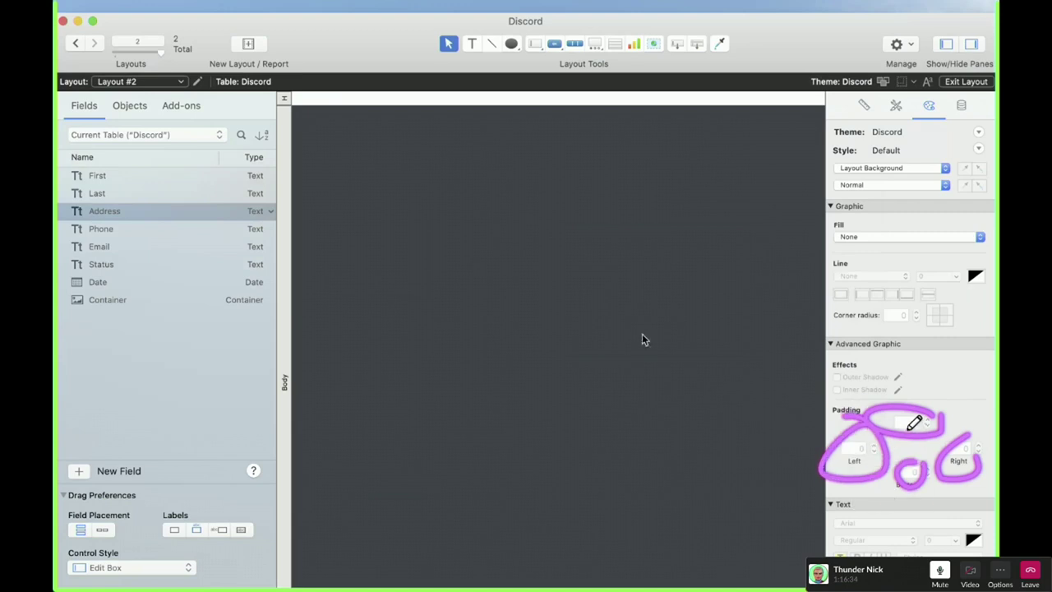
- Return to the Discord layout and inspect the style and padding settings of its two Address fields
click(124, 82)
key(Up)
key(Return)
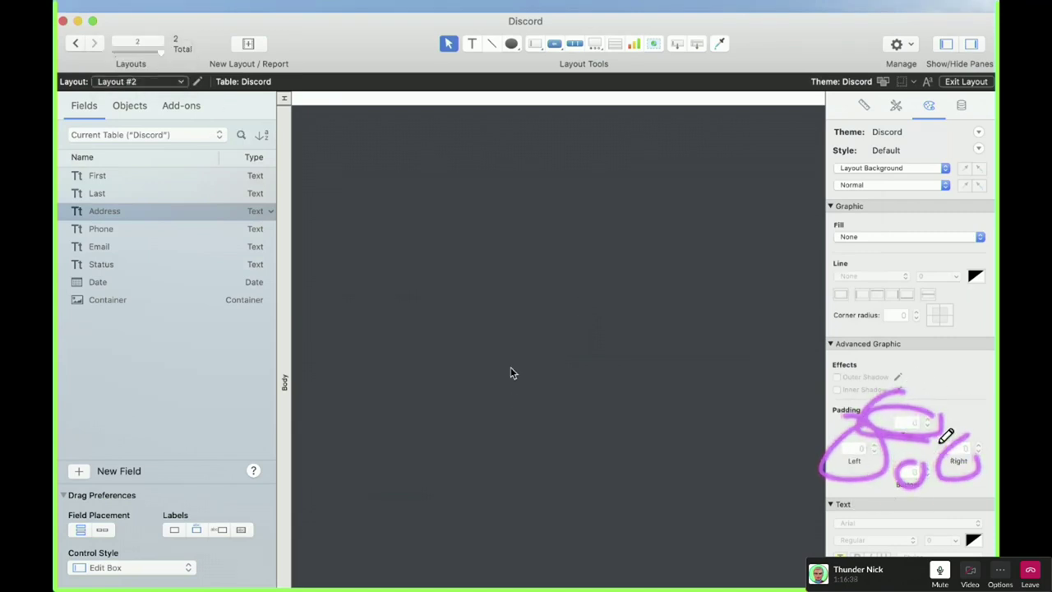
click(725, 326)
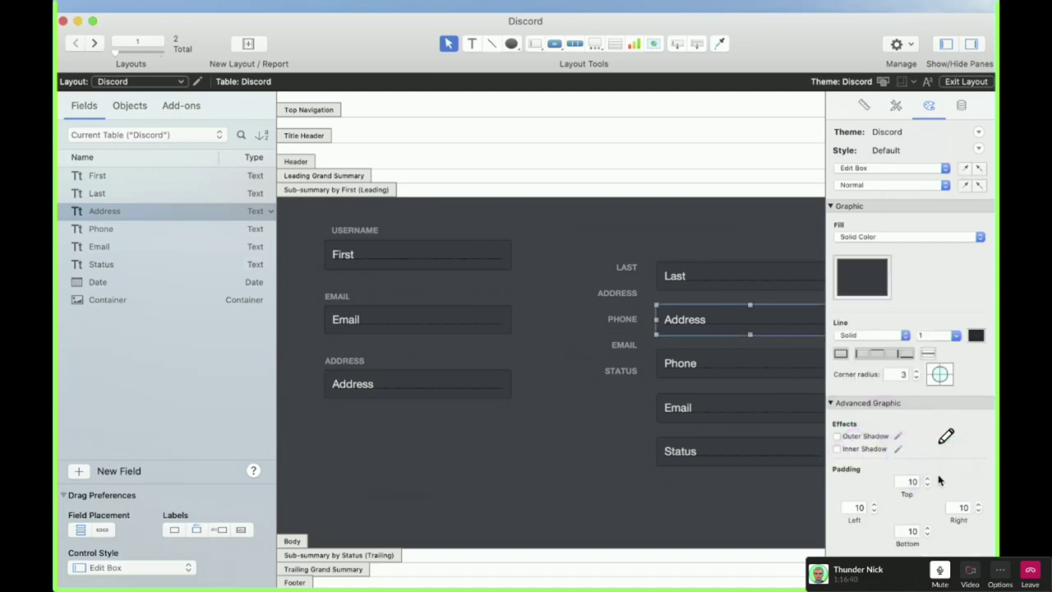
click(401, 393)
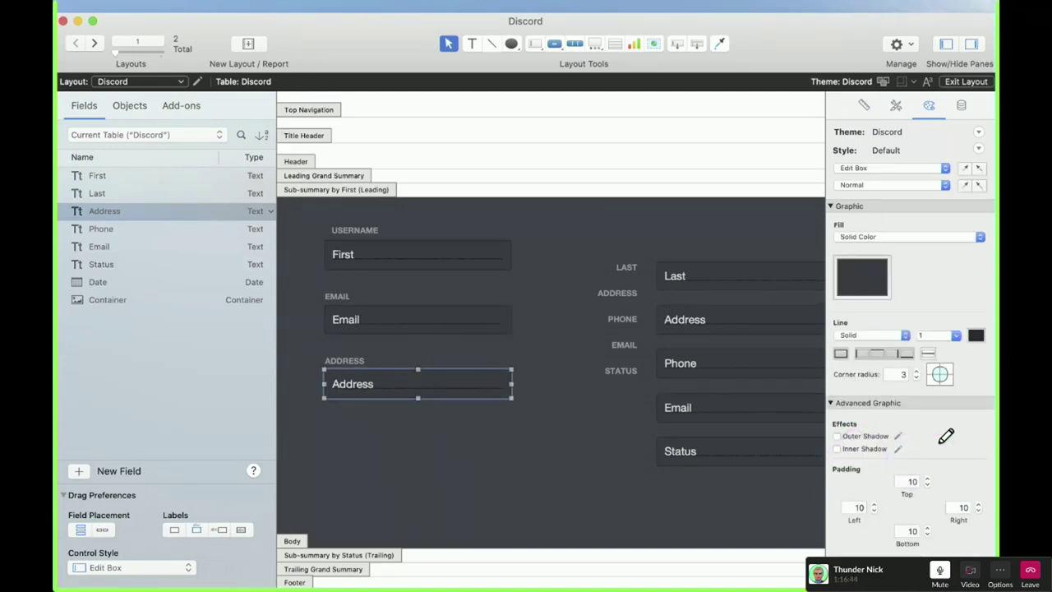
- Switch to the Discord app and open the username editing form in the My Account settings
key(super+Tab)
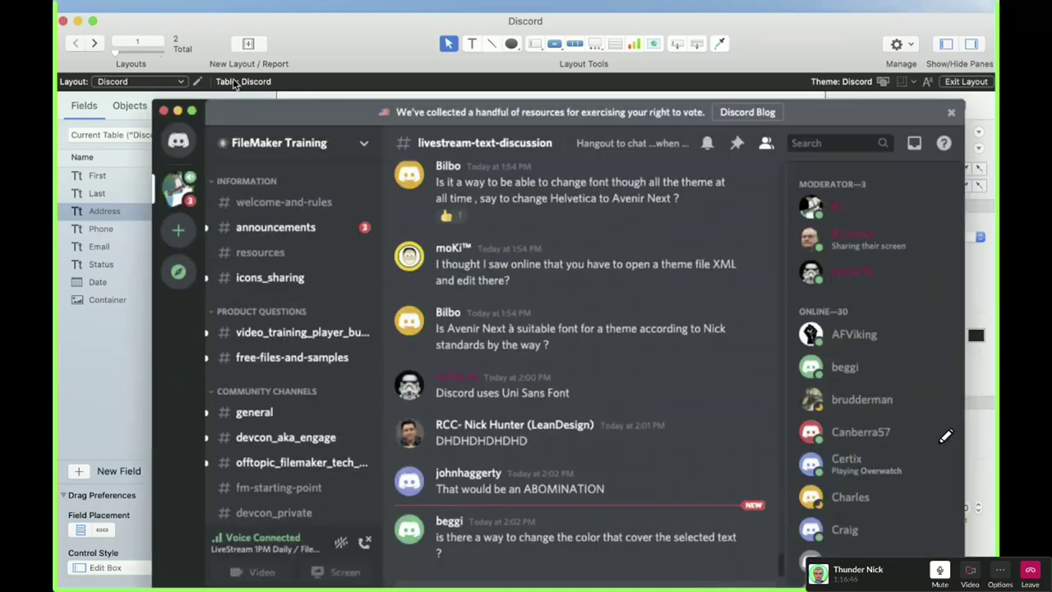
drag(263, 111, 234, 77)
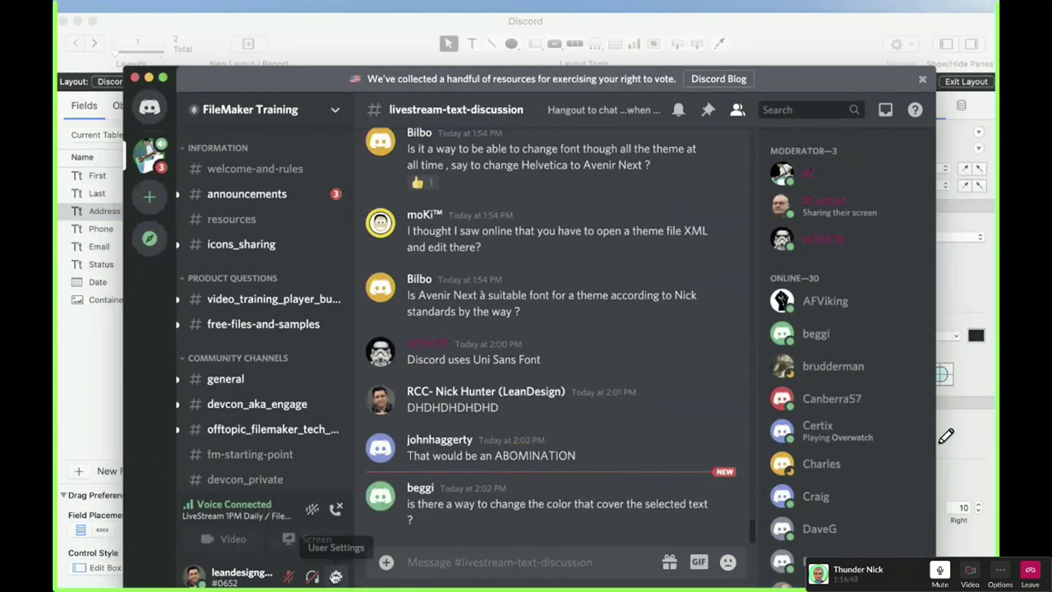
key(super+comma)
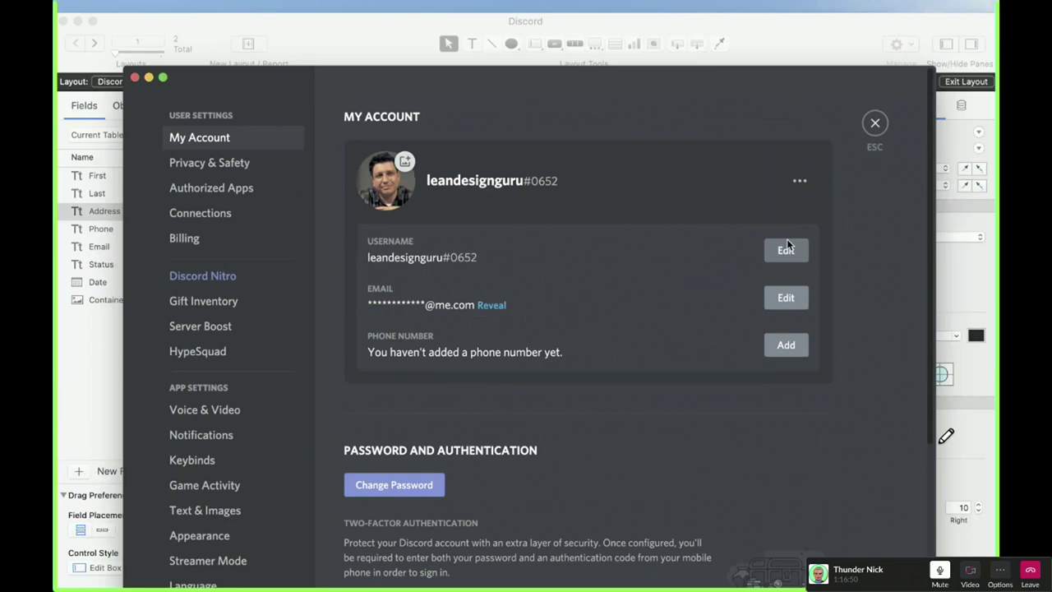
click(786, 249)
key(Escape)
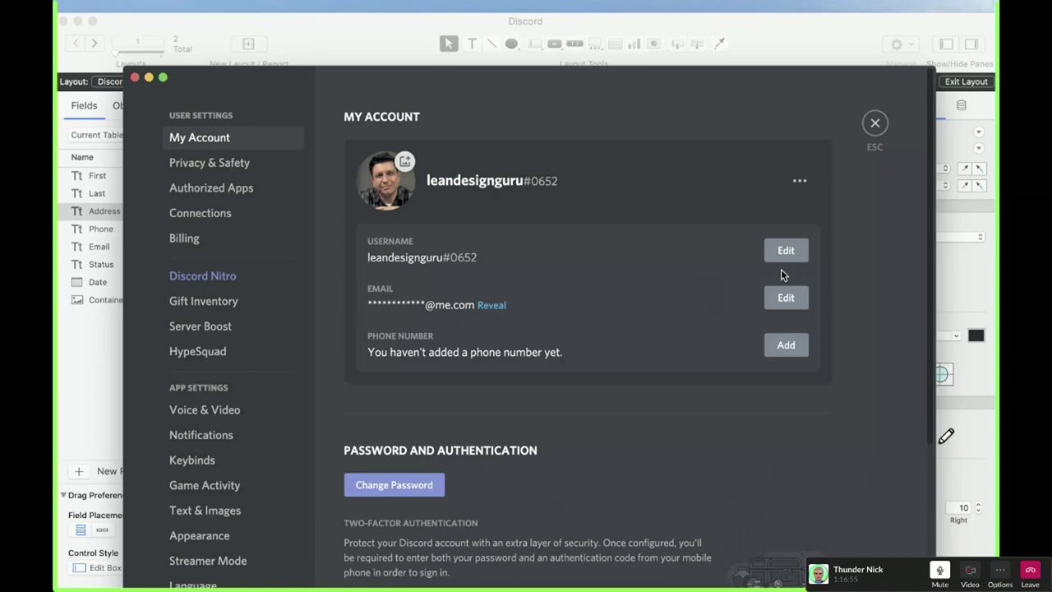
click(786, 250)
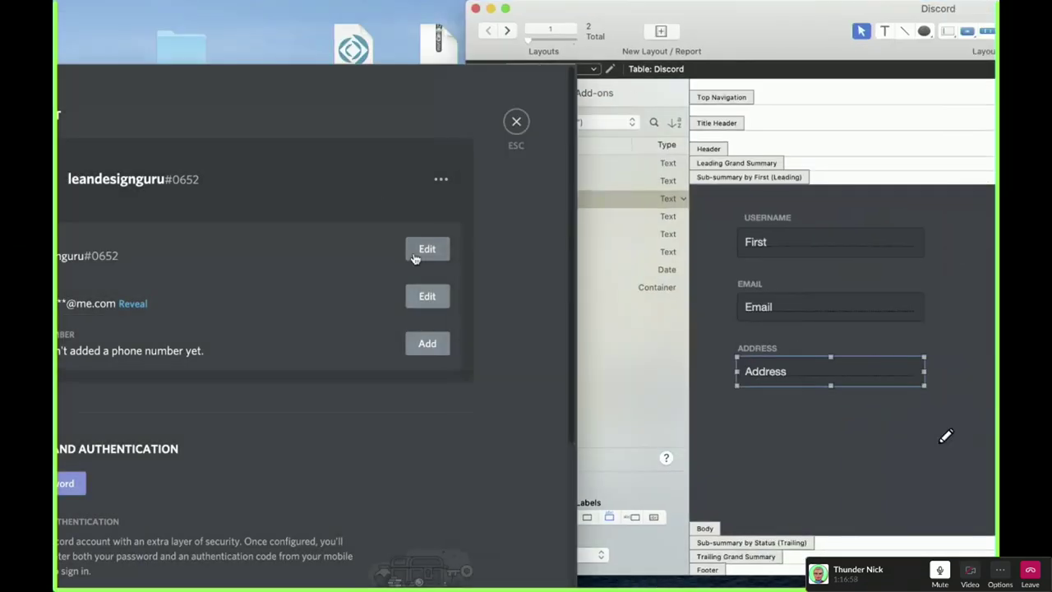
click(443, 257)
- Hide the fields pane in FileMaker, then reposition and narrow the layout window beside Discord's username form
drag(782, 34, 453, 34)
scroll(500, 238, down, 3)
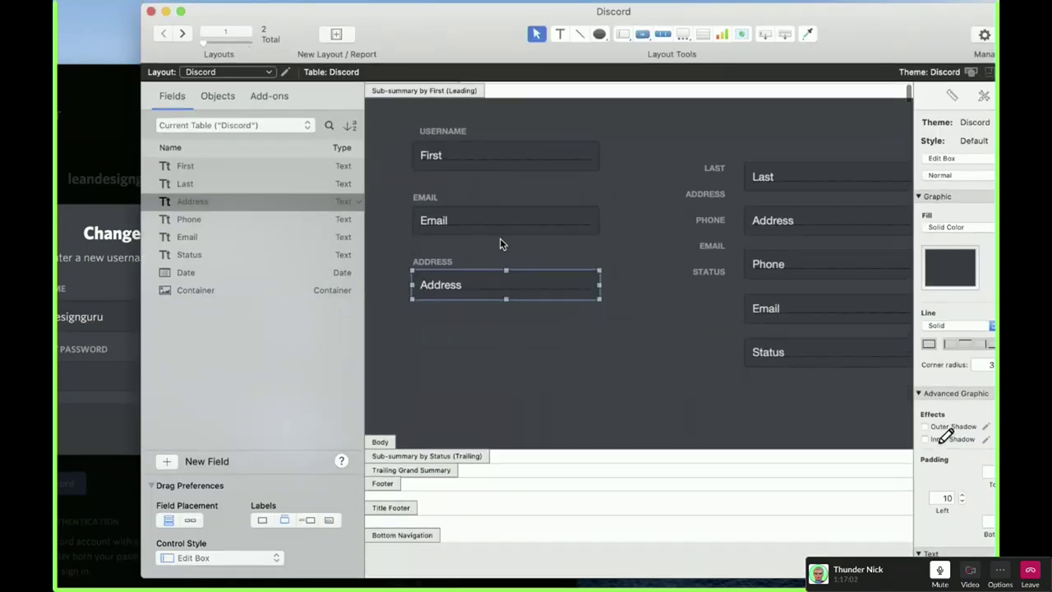
double_click(909, 21)
click(939, 46)
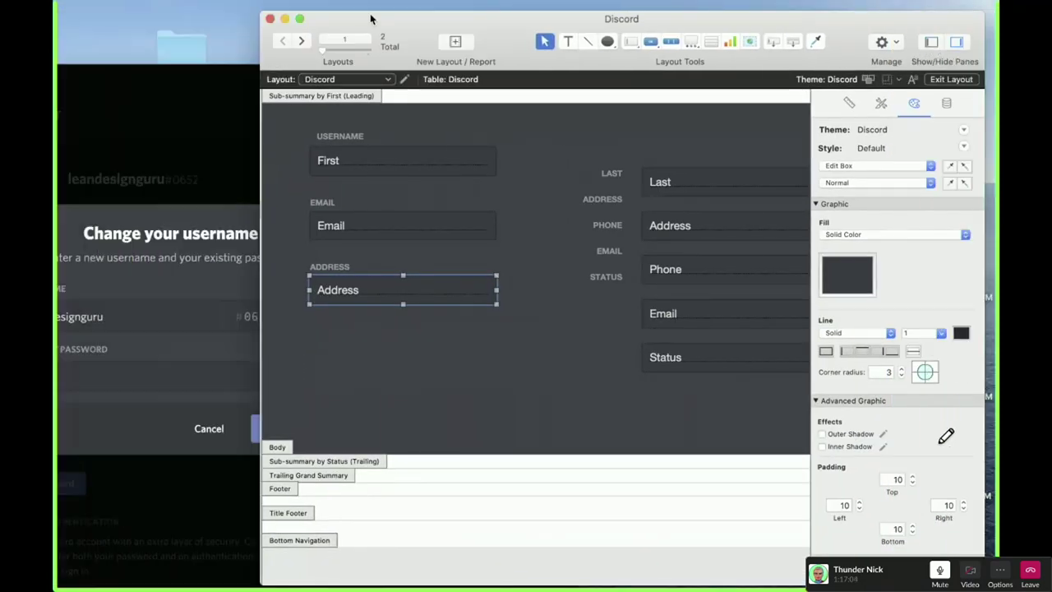
drag(488, 36, 408, 64)
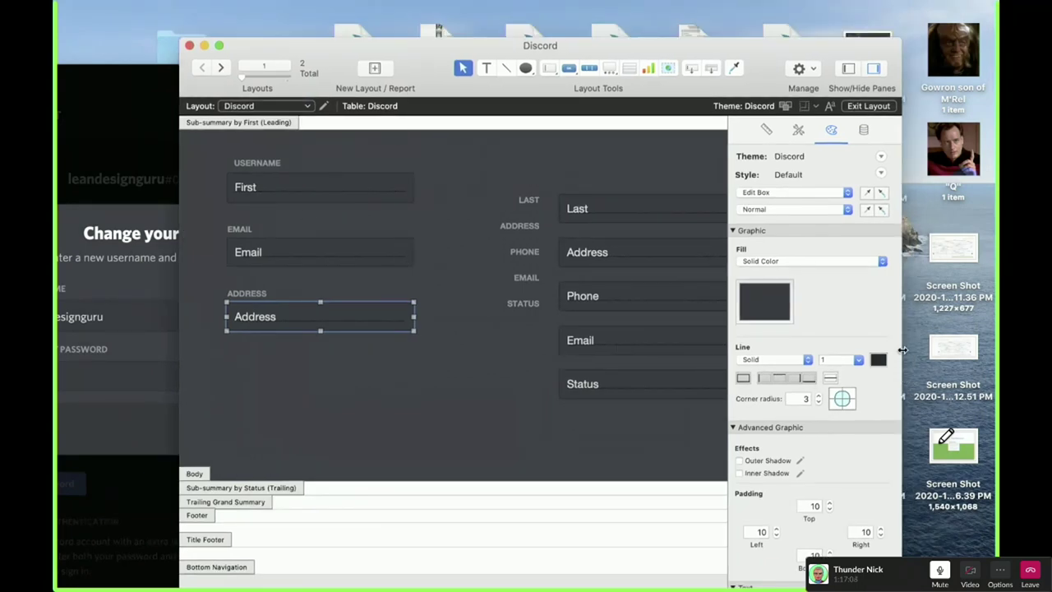
drag(905, 352, 763, 354)
- Move the USERNAME, EMAIL and ADDRESS labels and their fields to the left edge of the body for comparison with Discord
drag(333, 265, 202, 150)
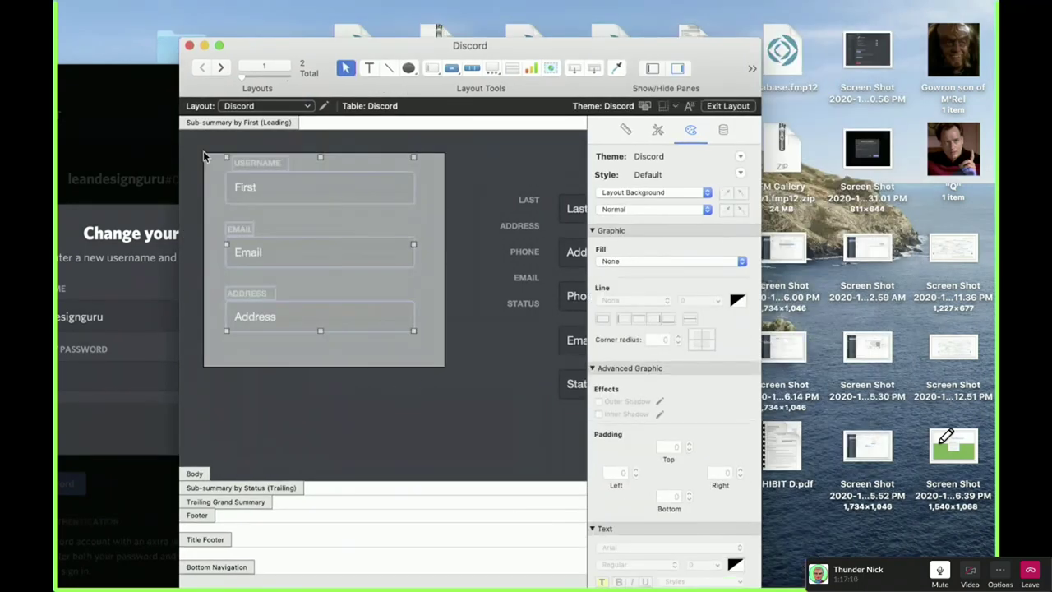
drag(270, 195, 233, 188)
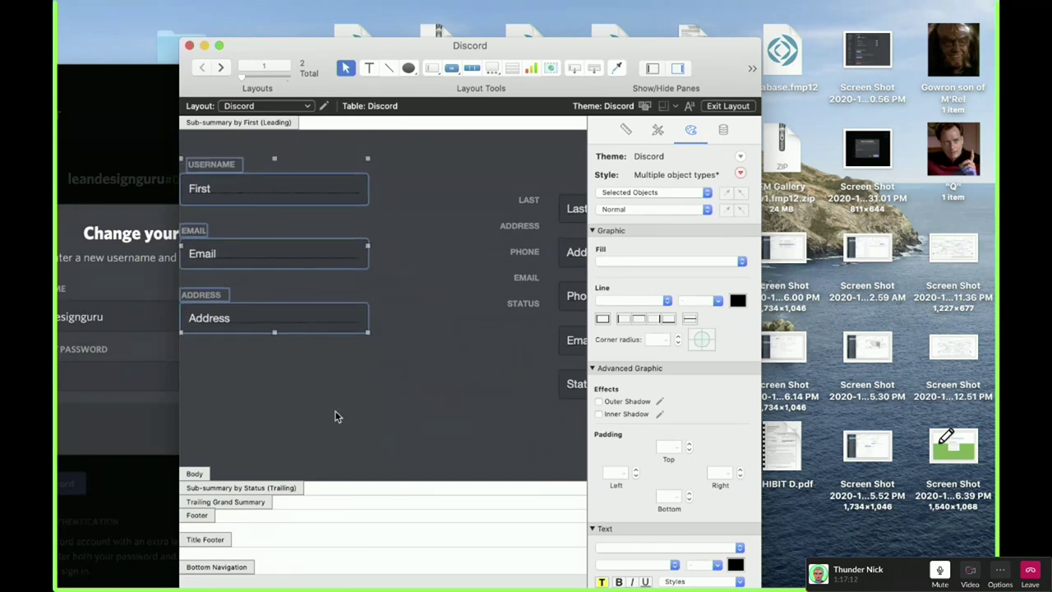
click(262, 371)
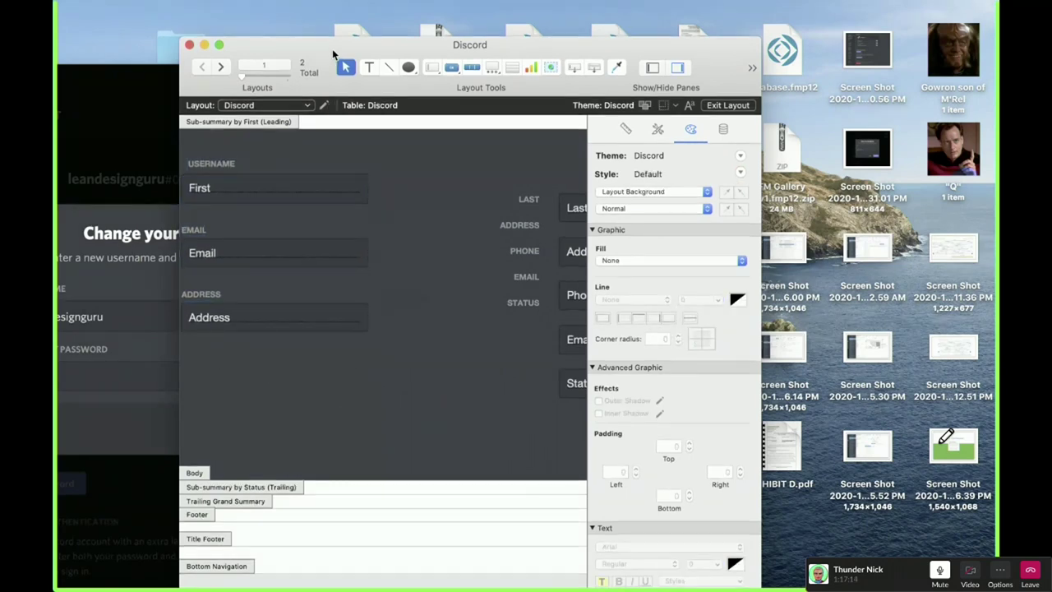
drag(332, 49, 321, 48)
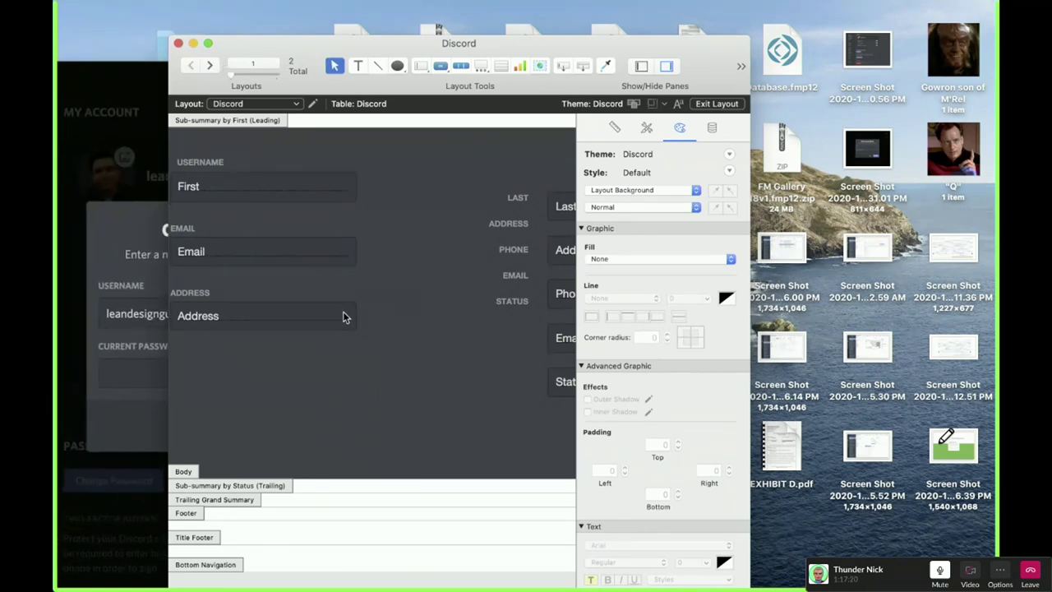
- View the Discord layout in Browse mode and widen the window to show both columns of fields
key(super+b)
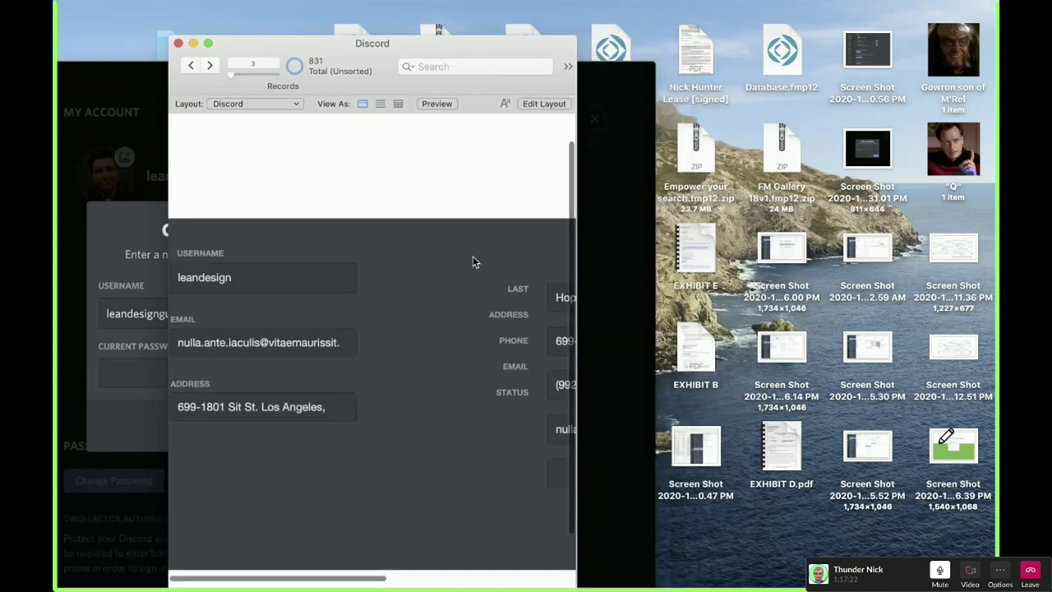
drag(573, 576, 977, 578)
click(611, 450)
click(610, 486)
click(645, 513)
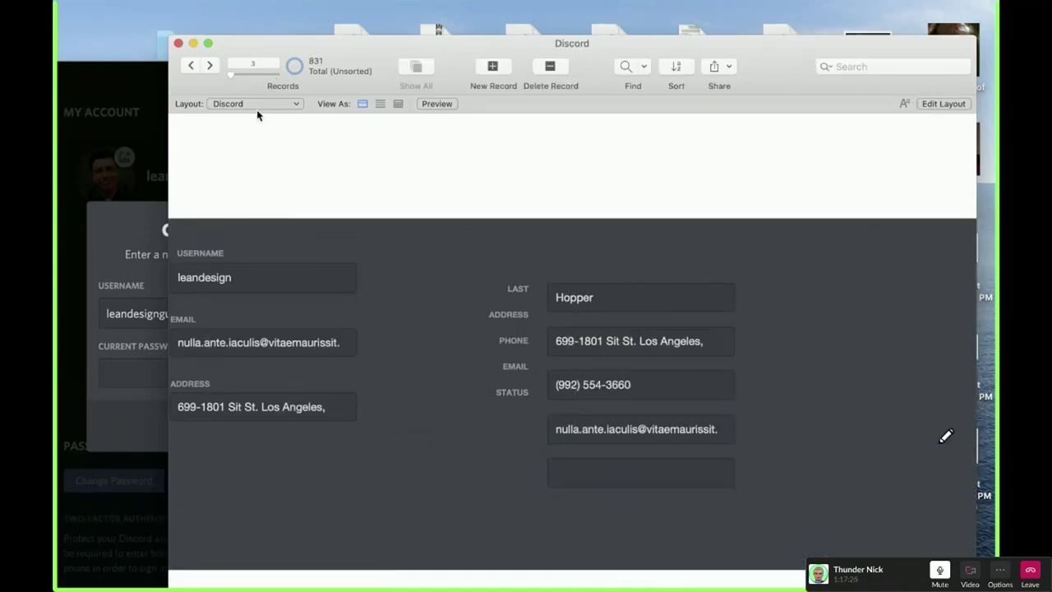
- Return to Layout mode and examine the button bar and slide control on the off-layout Controls tab
key(super+l)
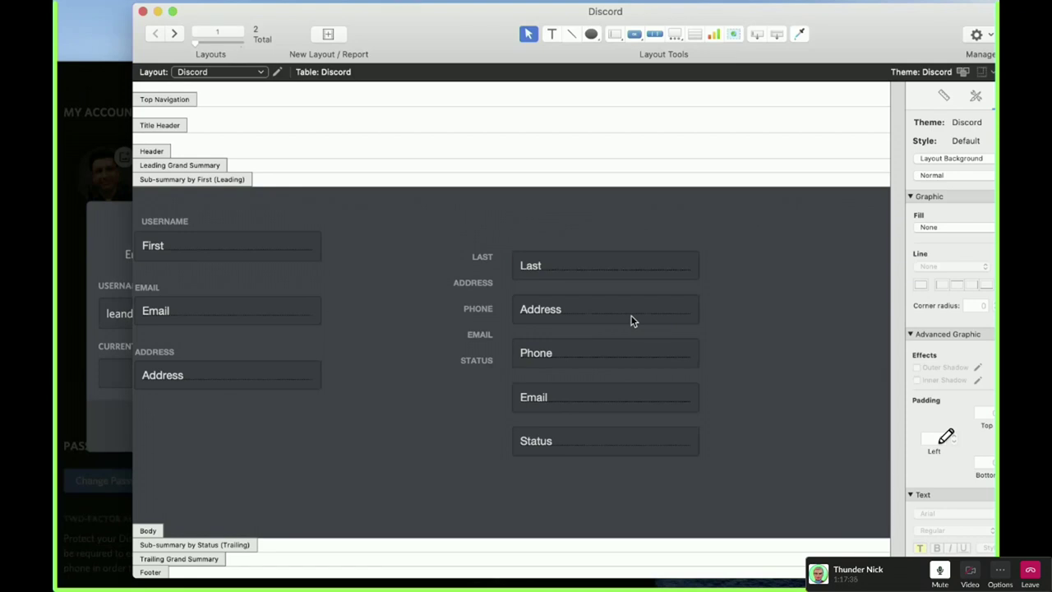
key(super+shift+space)
click(527, 191)
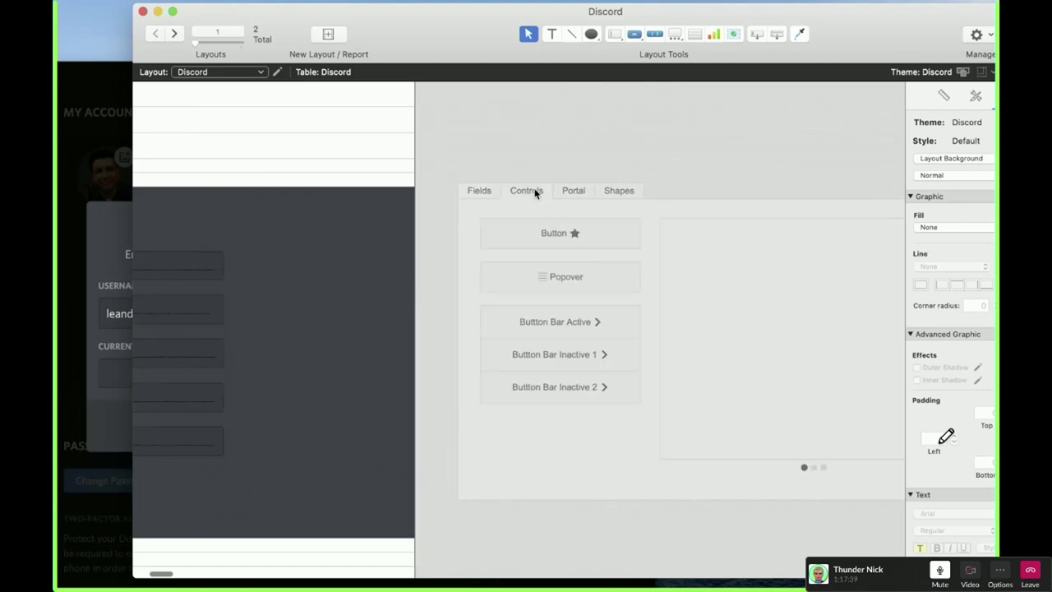
click(611, 403)
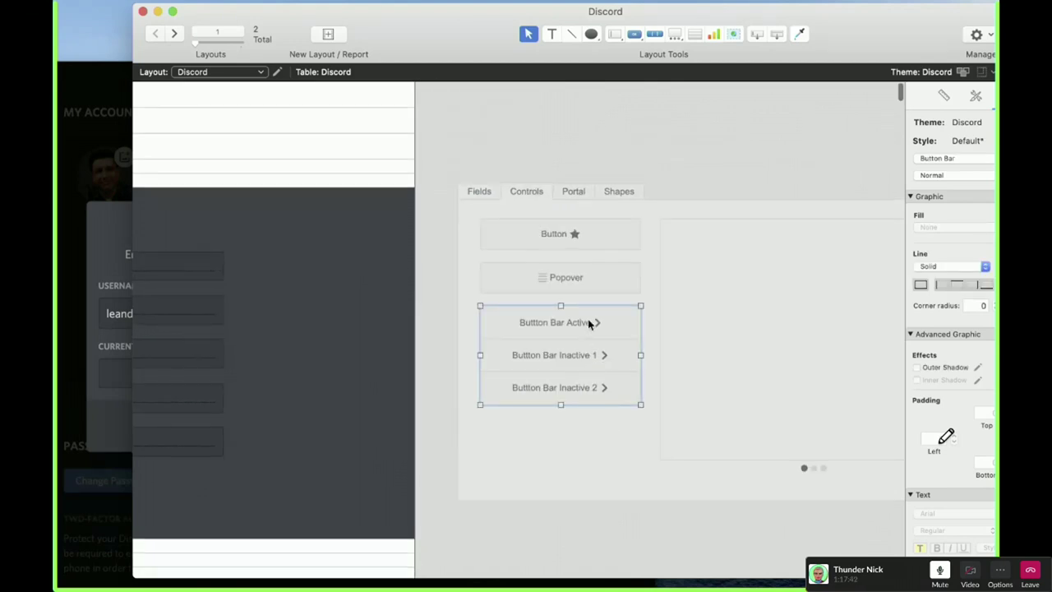
drag(592, 322, 561, 311)
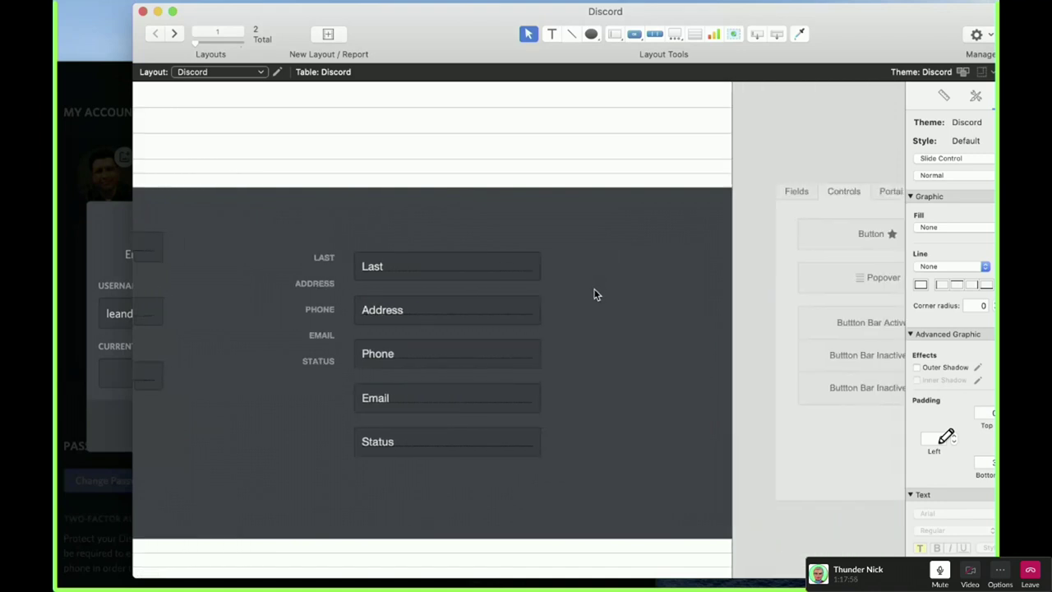
scroll(554, 310, right, 5)
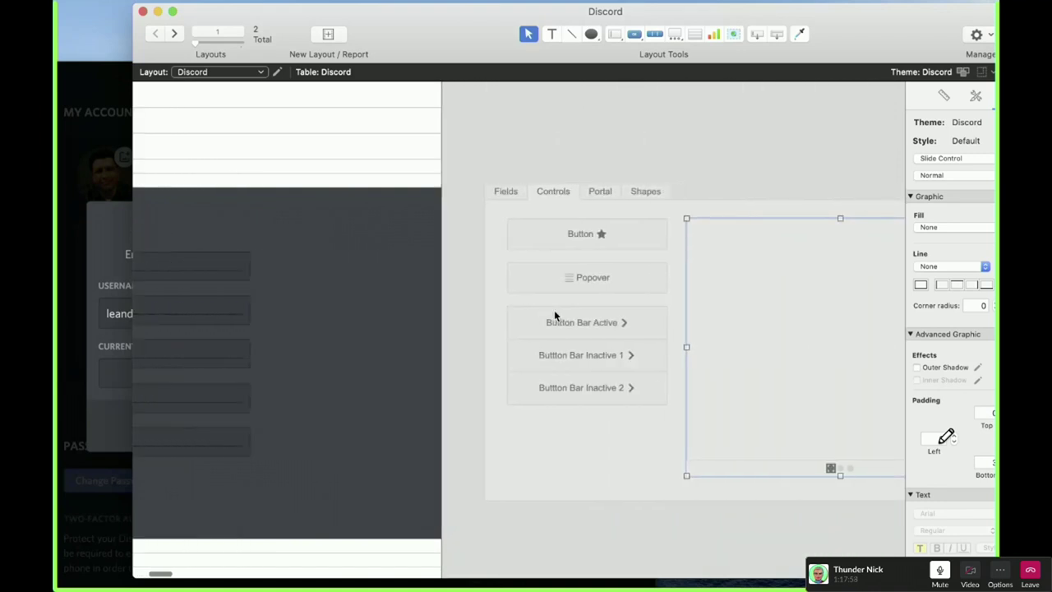
- Check the radio, checkbox, pop-up menu and drop-down samples on the off-layout Fields tab
click(421, 190)
scroll(740, 313, right, 4)
click(763, 310)
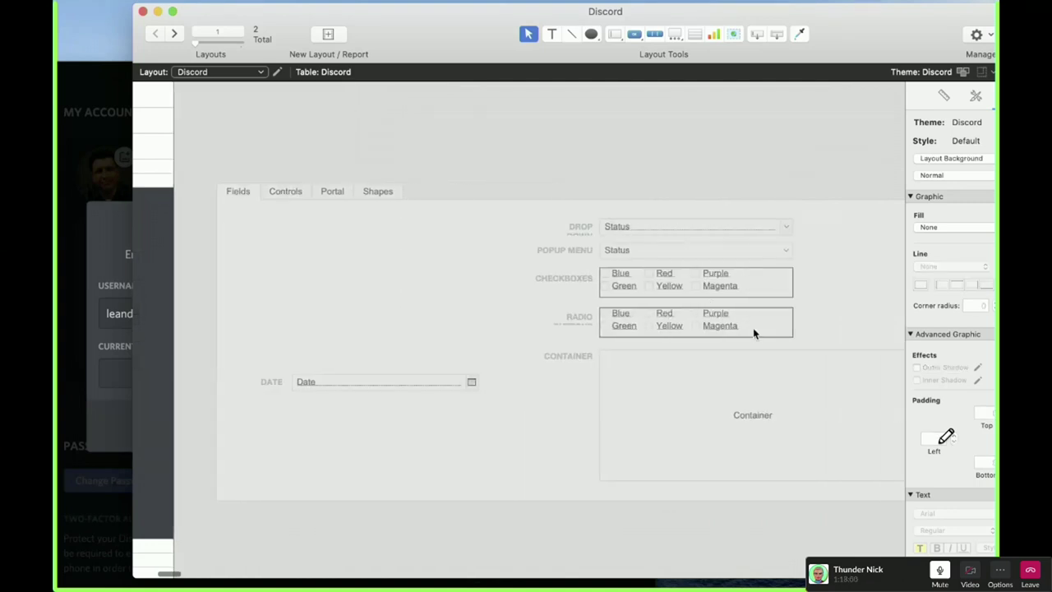
click(698, 273)
click(693, 252)
click(683, 226)
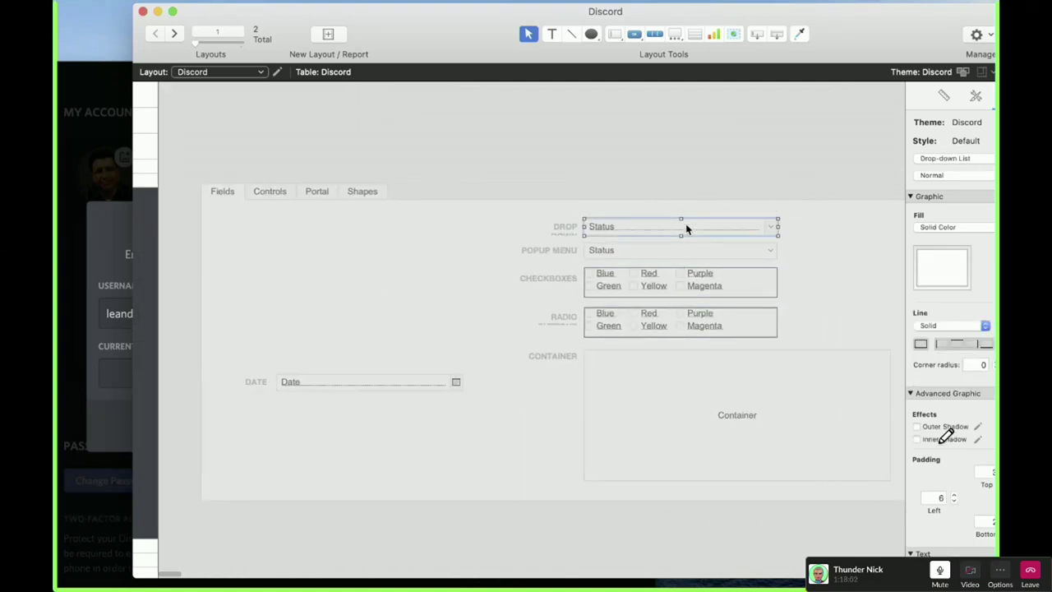
- Check the popover, button bar and slide control samples on the off-layout Controls tab
click(270, 191)
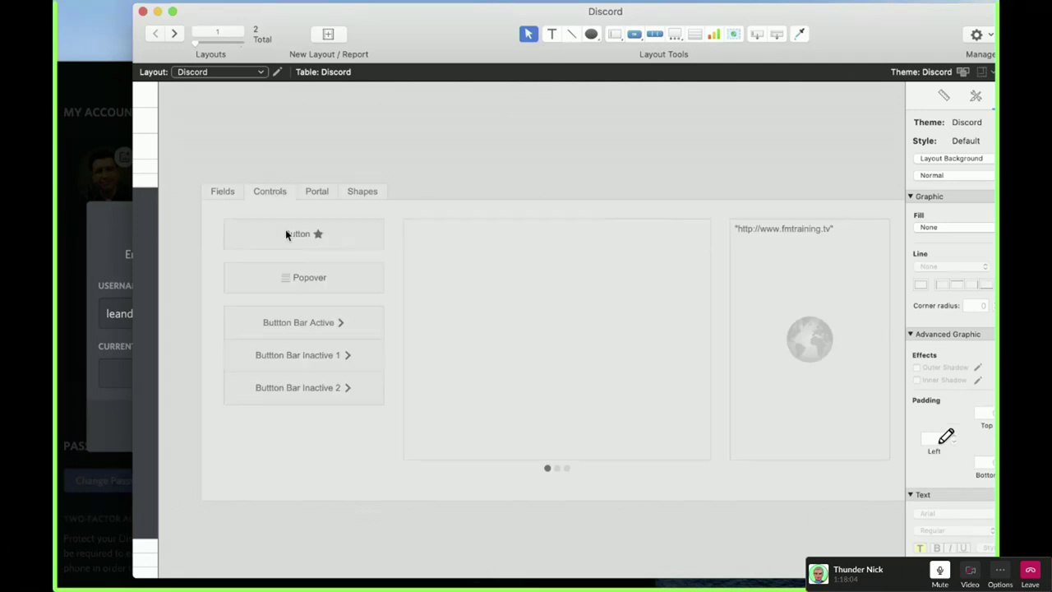
click(281, 279)
click(288, 330)
click(543, 392)
- Go back to the off-layout Fields tab and review the state and component style options of the pop-up menu field
click(238, 191)
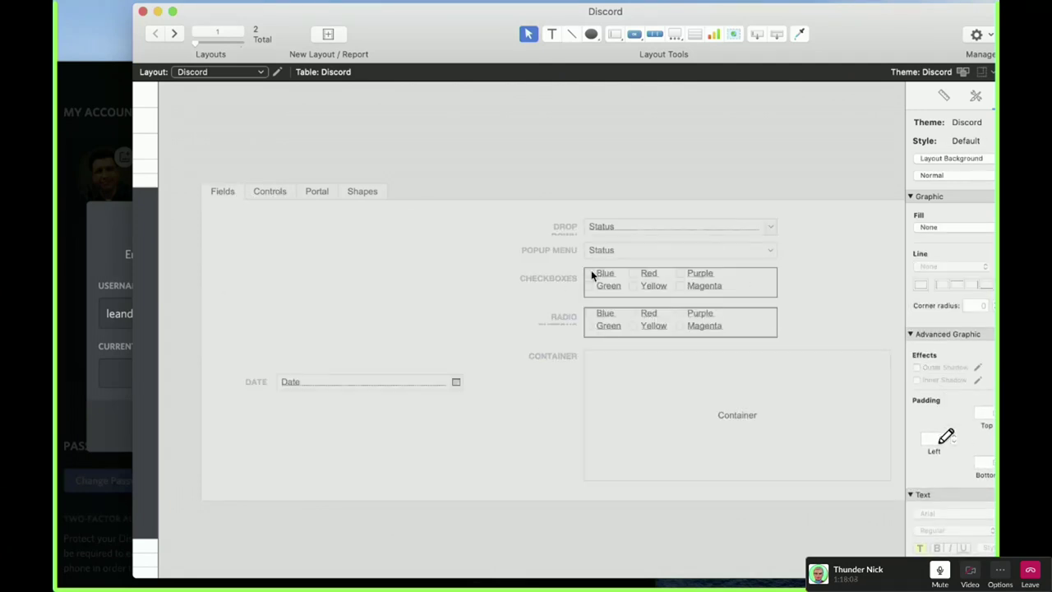
drag(408, 41, 424, 38)
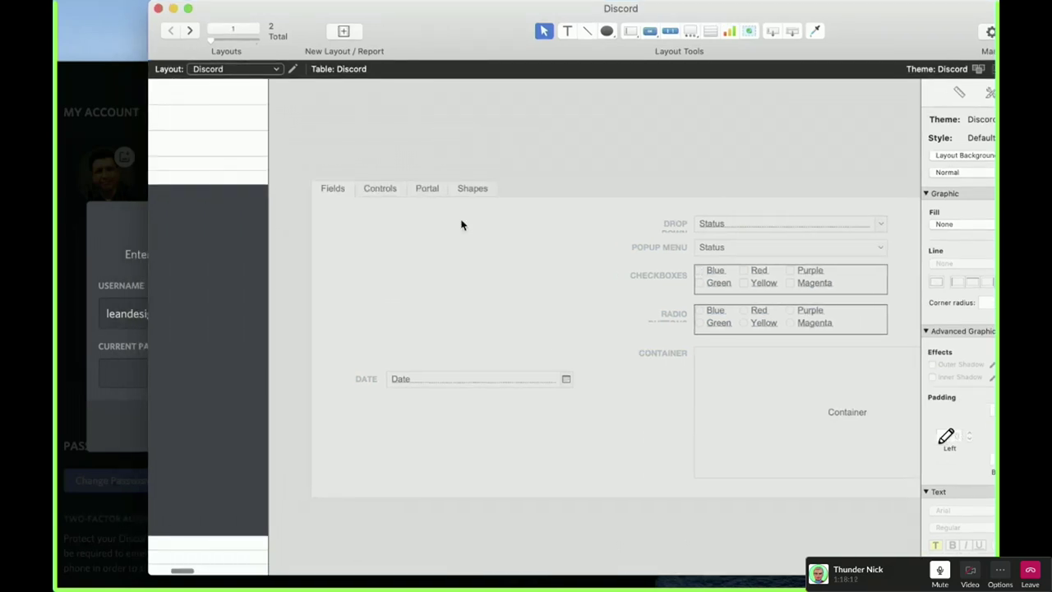
drag(575, 51, 394, 51)
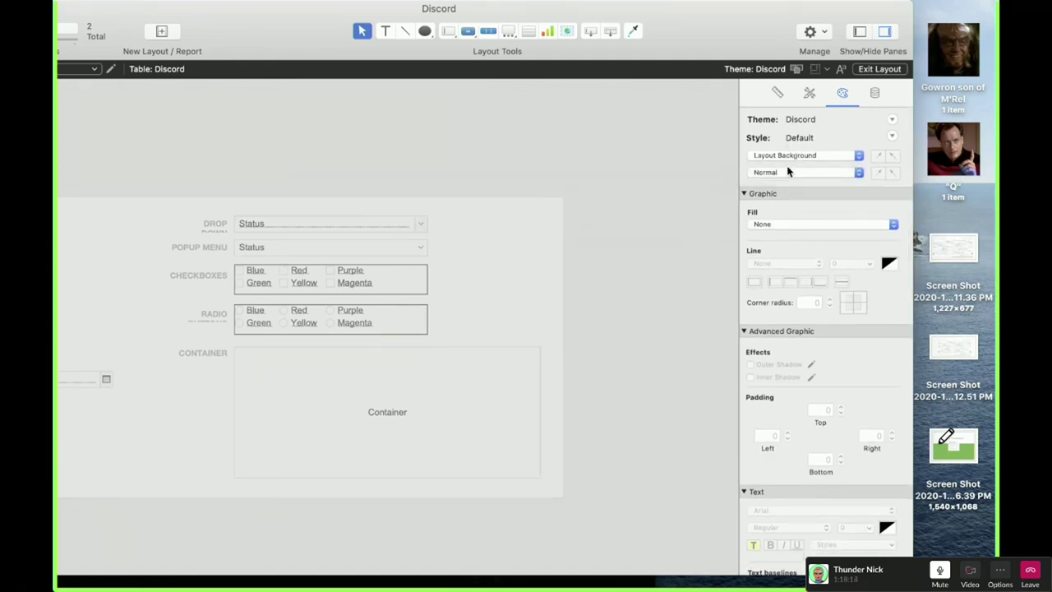
click(375, 287)
click(386, 249)
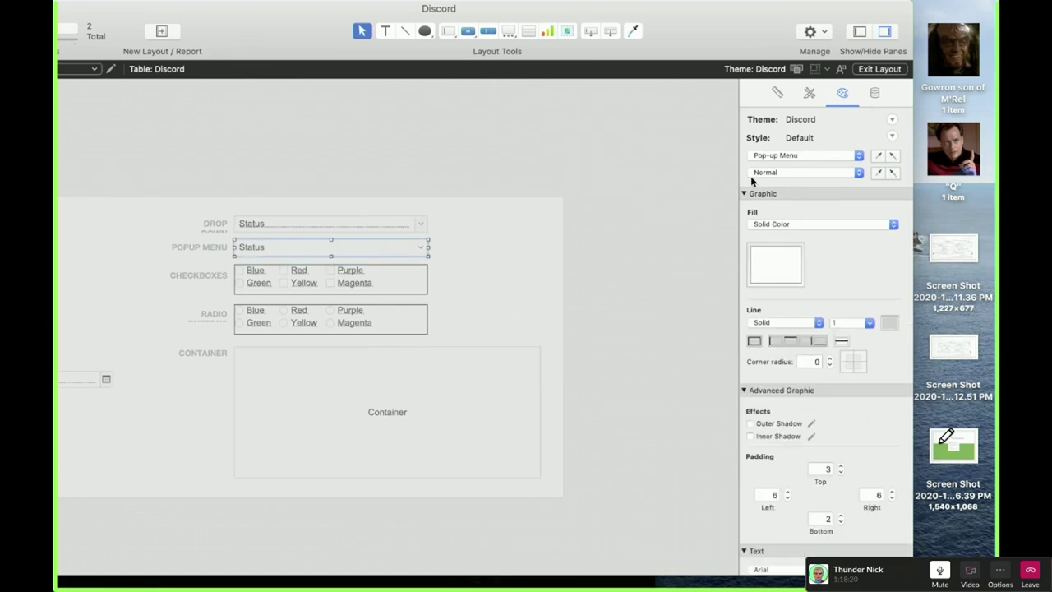
click(784, 173)
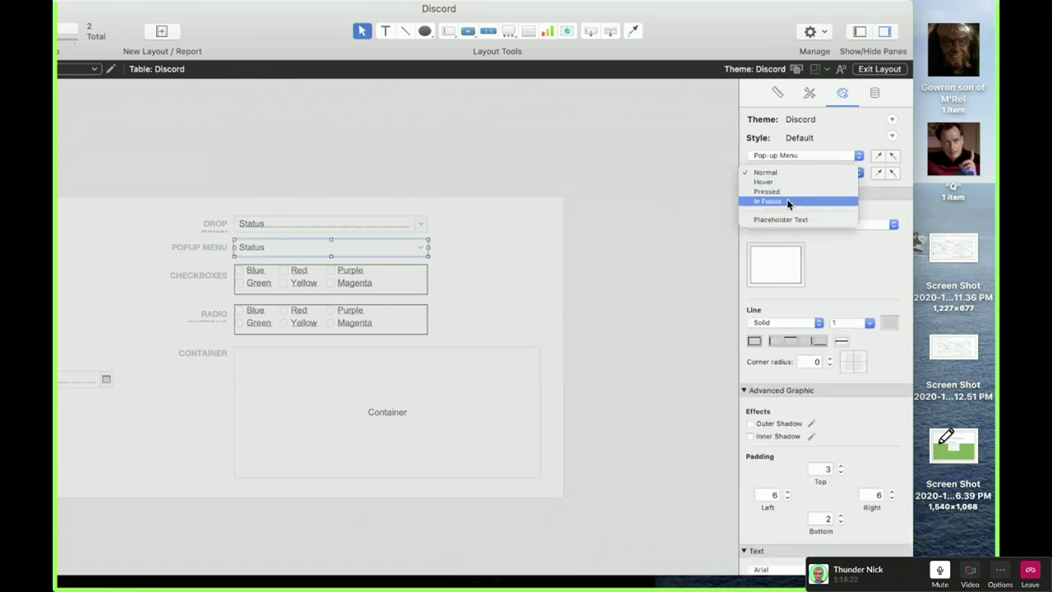
click(659, 195)
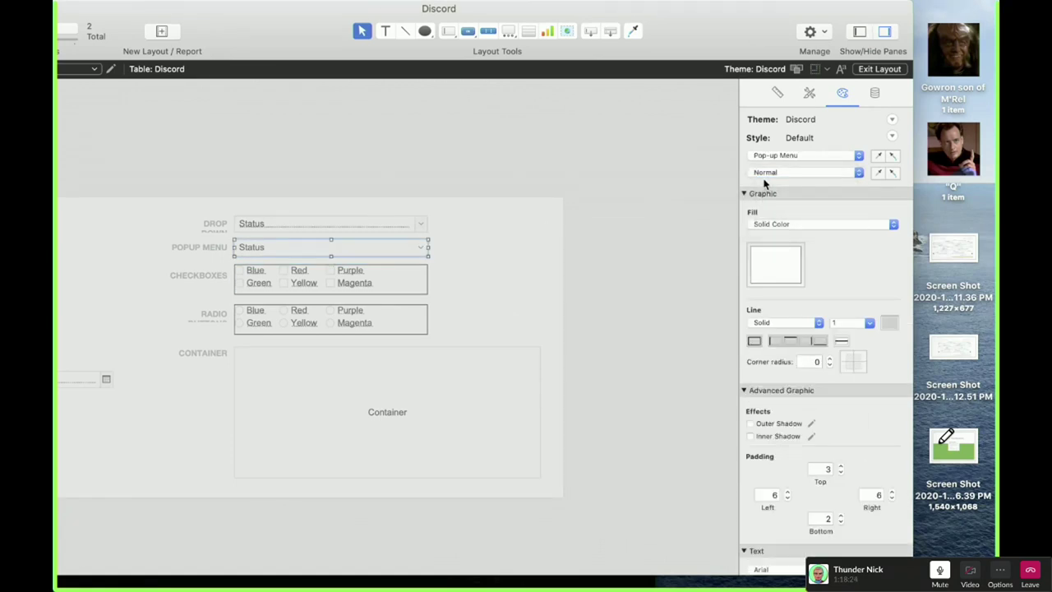
click(788, 156)
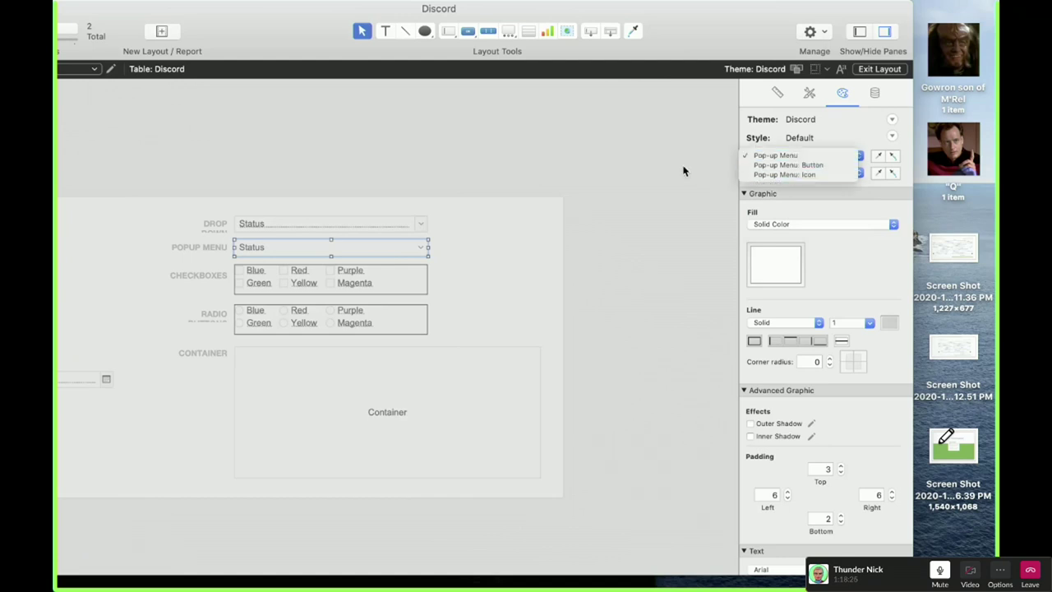
click(787, 146)
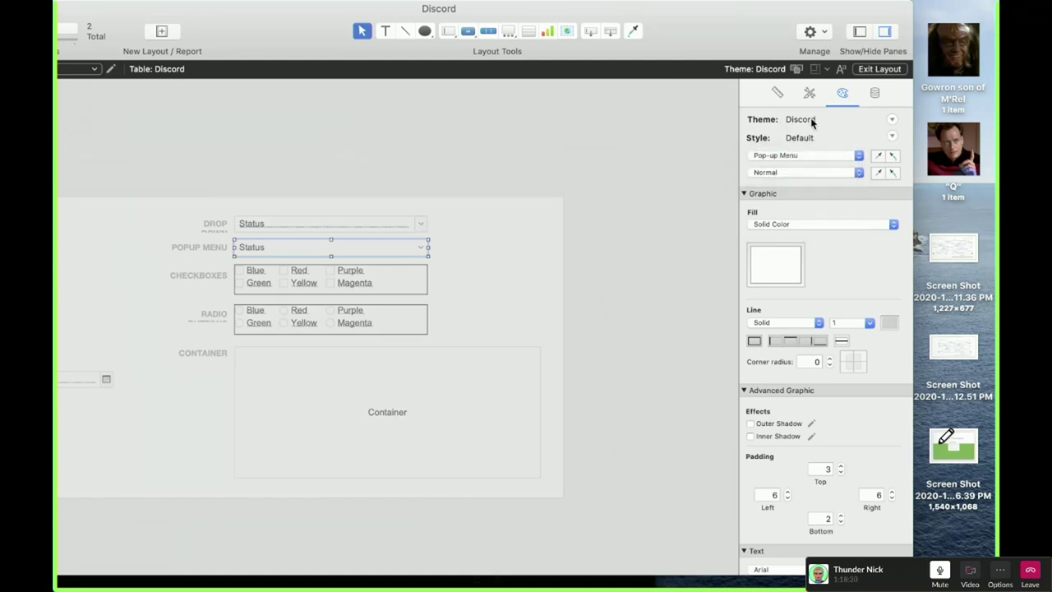
- Go back to the off-layout Controls tab and inspect the styling of the button and button bar samples
scroll(425, 207, left, 10)
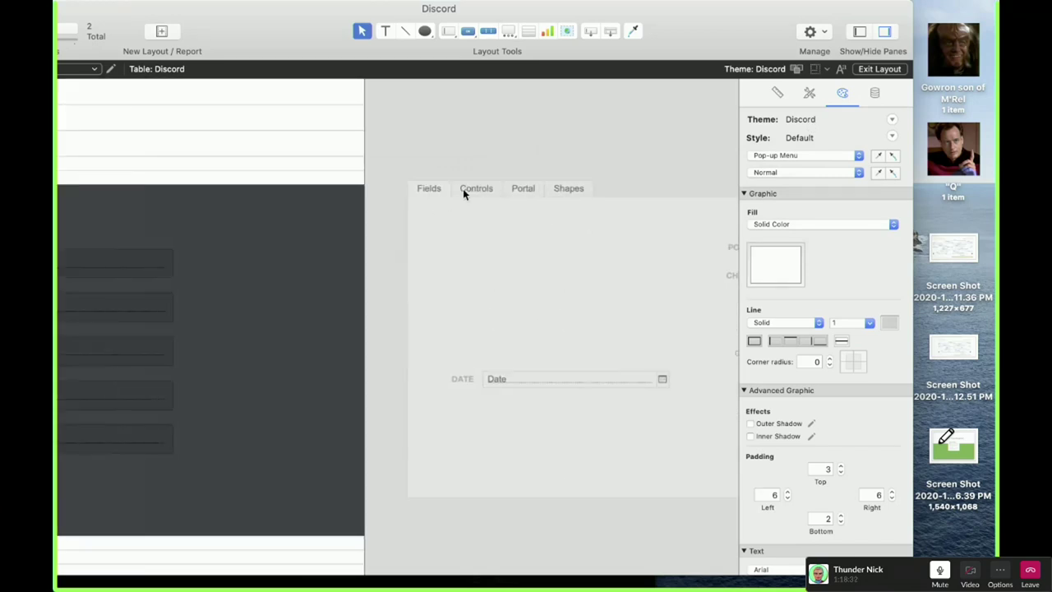
scroll(463, 194, down, 1)
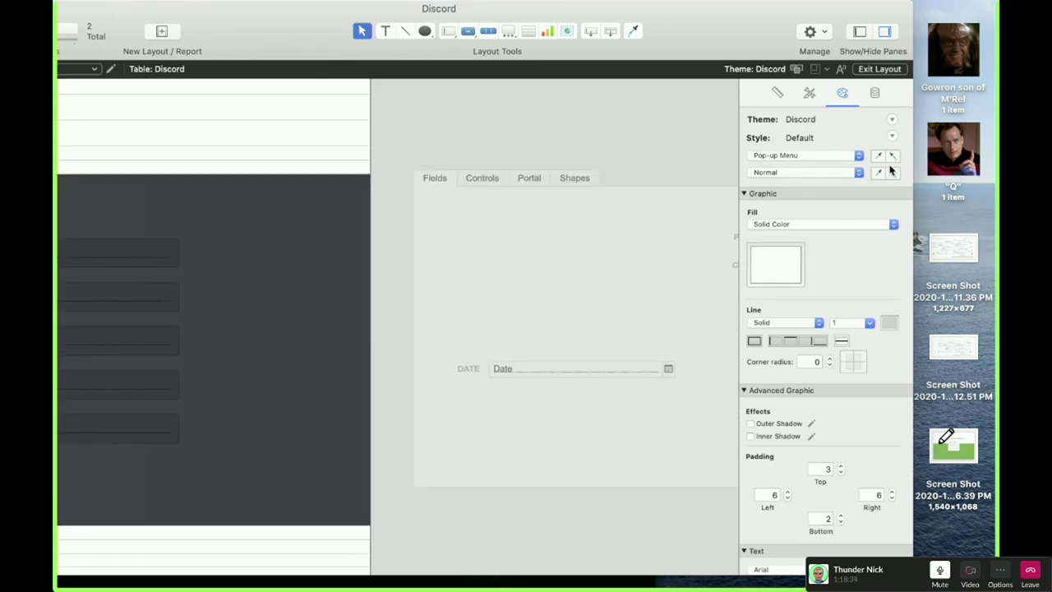
click(481, 179)
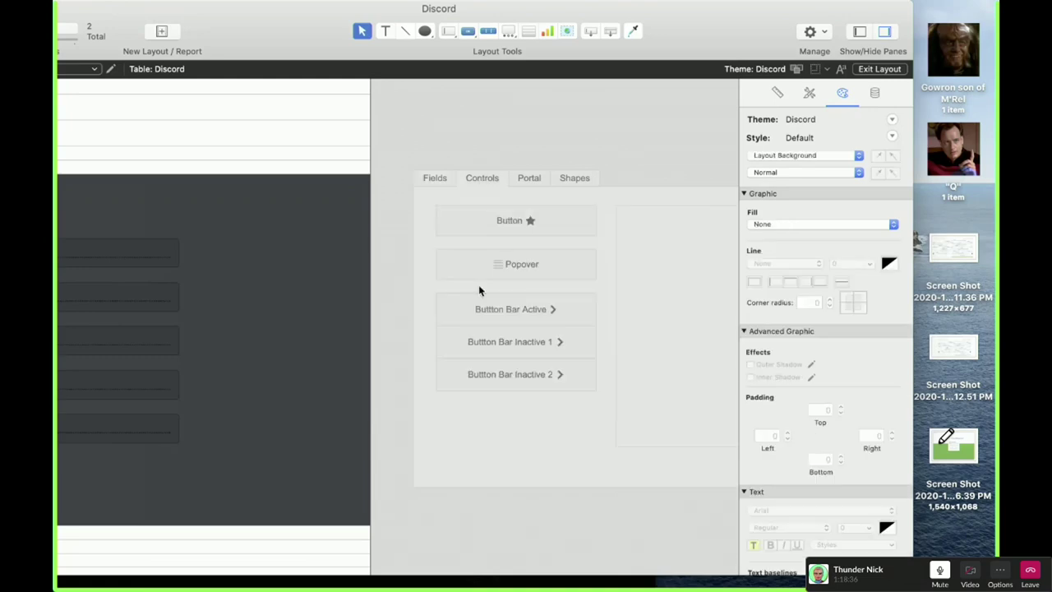
click(518, 224)
click(523, 304)
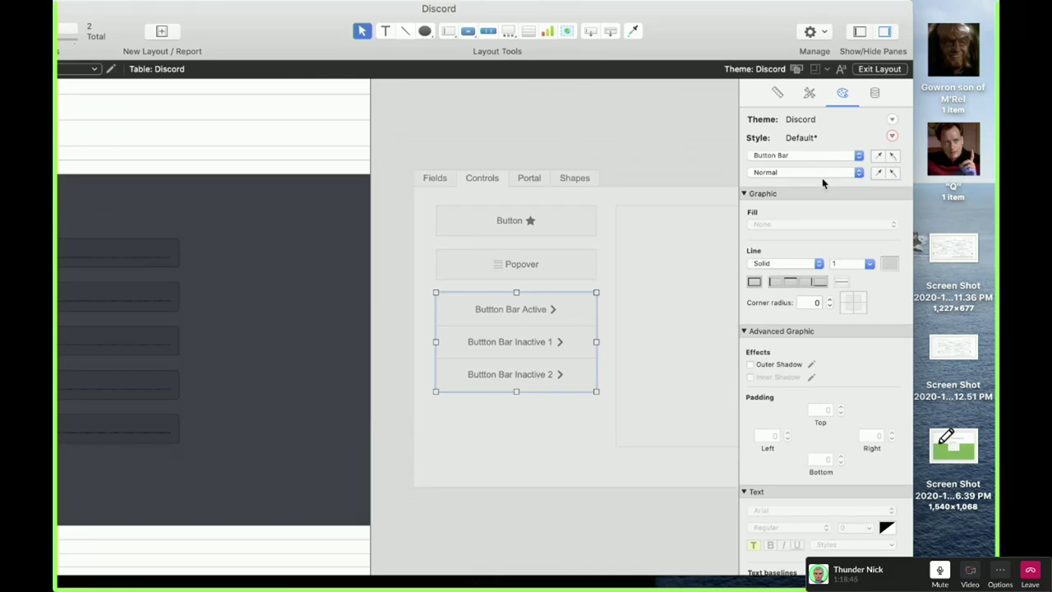
click(609, 177)
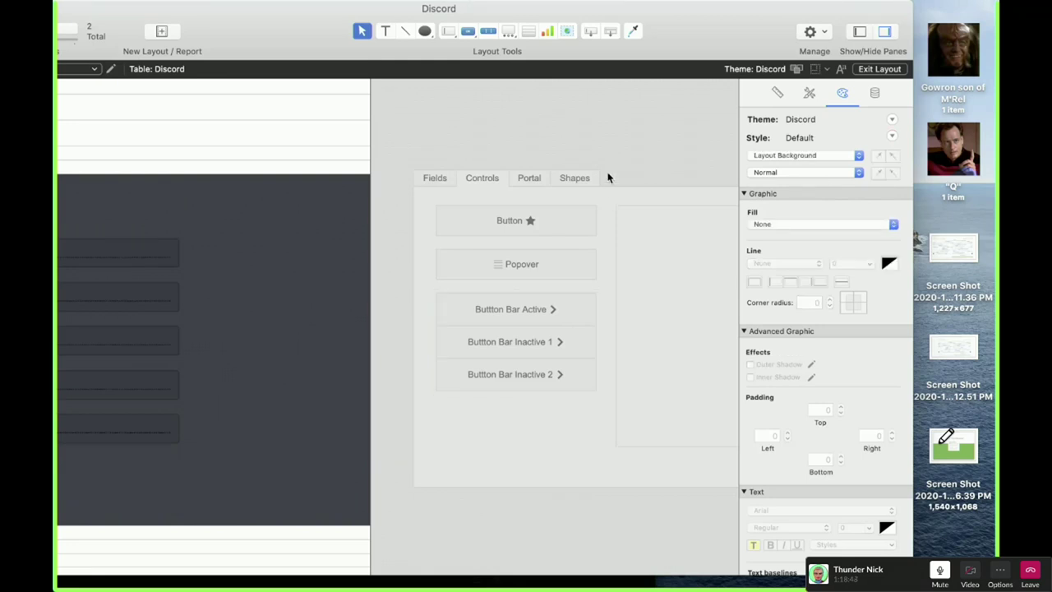
- Check the samples on the off-layout Portal and Shapes tabs, including the layout text, line and rectangle
click(529, 178)
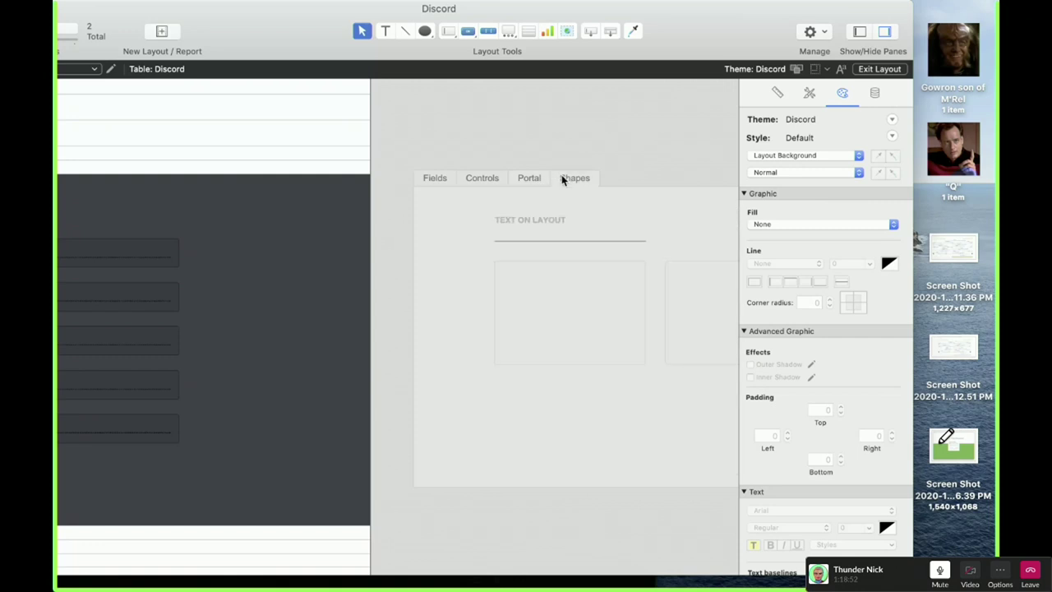
click(517, 271)
click(461, 178)
click(421, 178)
click(511, 177)
click(488, 179)
click(446, 178)
click(447, 181)
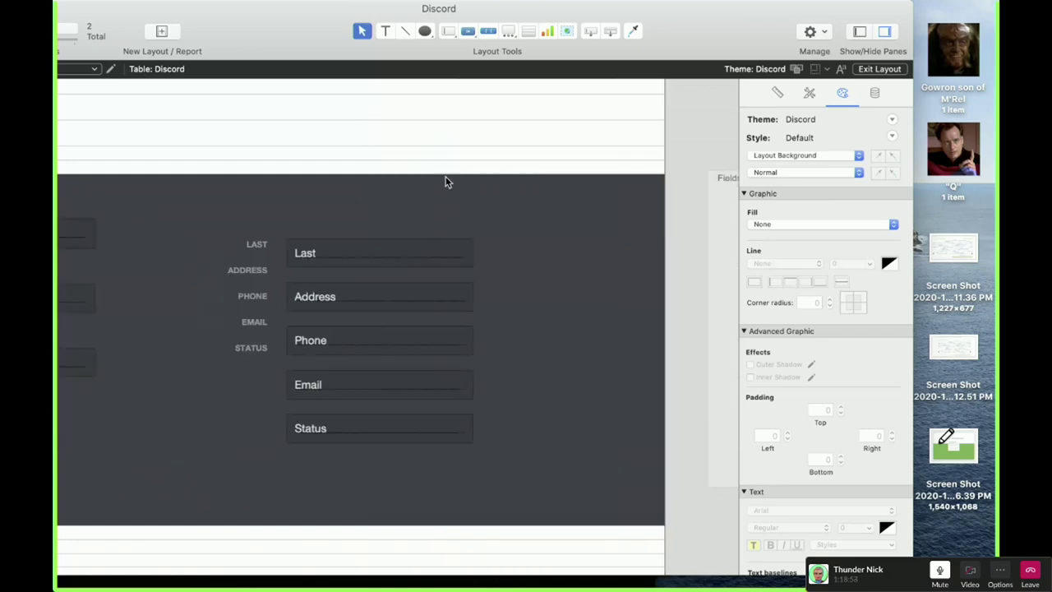
- Return to the layout body and highlight the group of labels and fields from Last to Status, ending with nothing selected
drag(304, 28, 411, 24)
drag(371, 395, 227, 245)
click(377, 442)
drag(722, 457, 444, 238)
drag(540, 256, 499, 242)
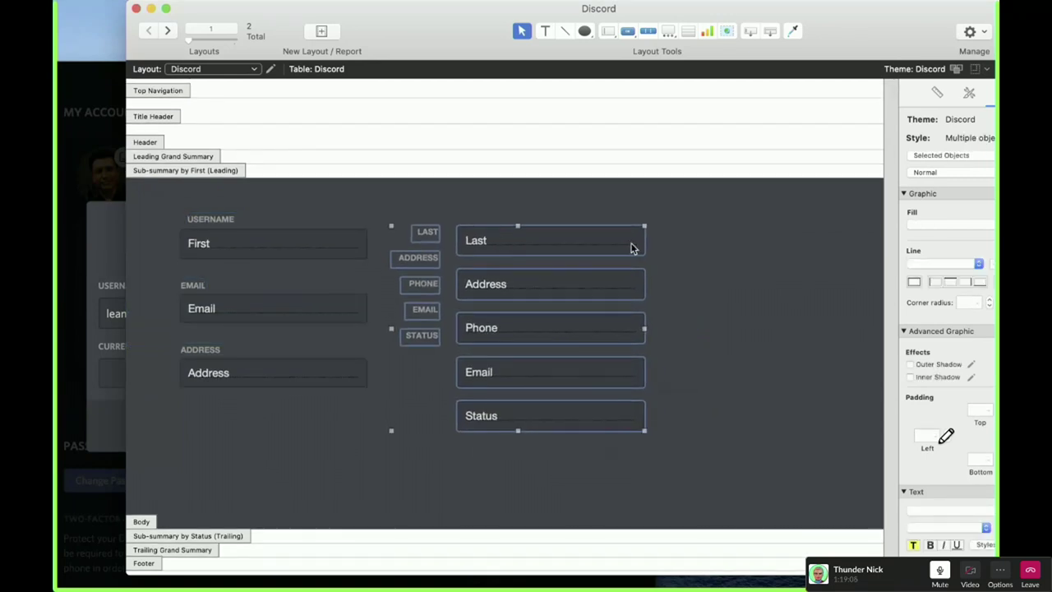
click(700, 257)
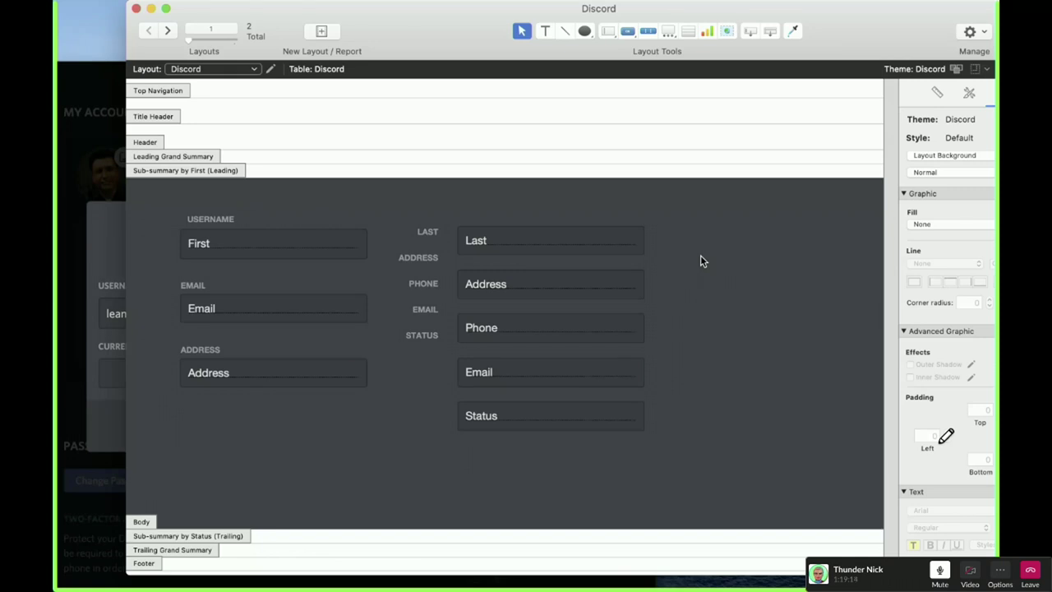
- Compare the styling of individual edit boxes in the layout body, including First, Phone and Last
click(253, 258)
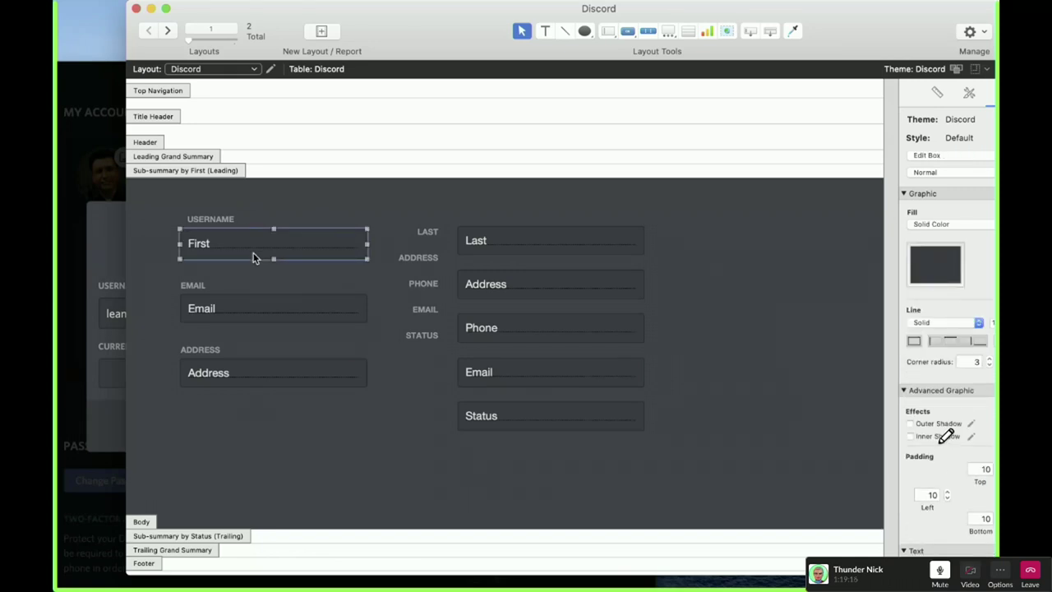
click(251, 362)
click(519, 331)
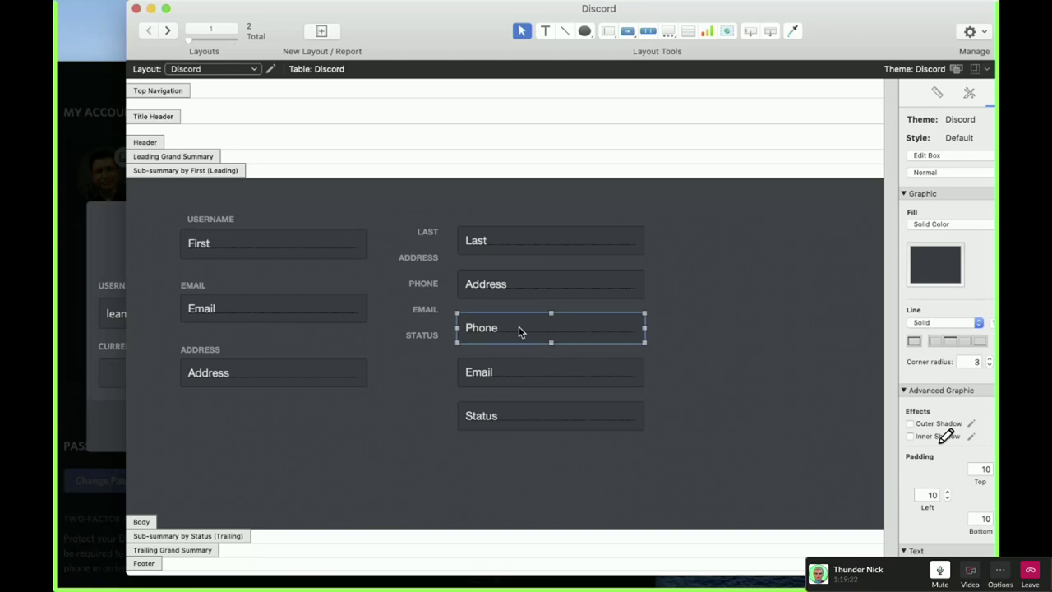
click(493, 273)
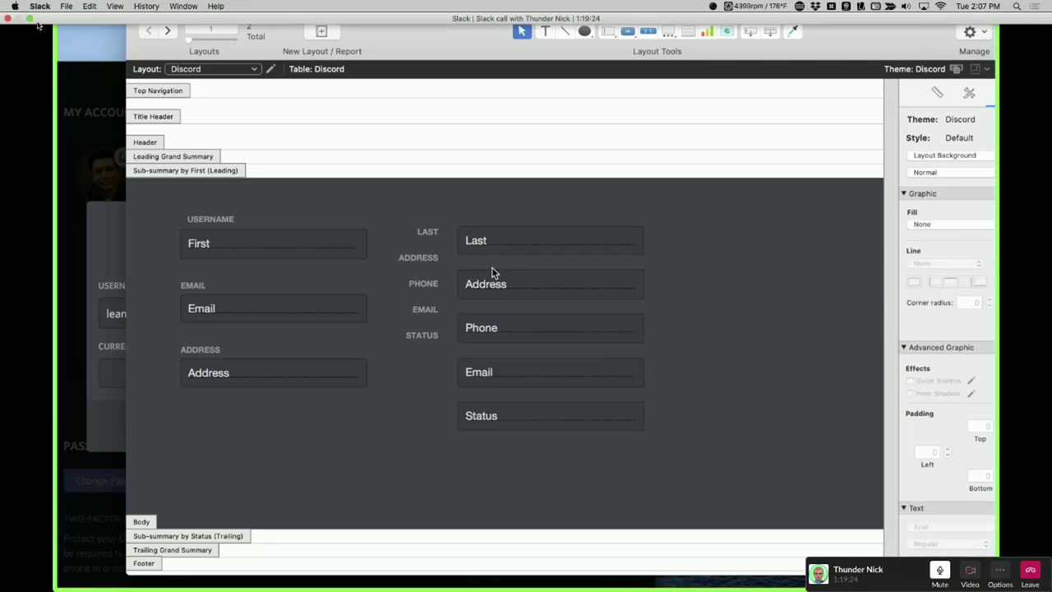
click(502, 284)
click(514, 249)
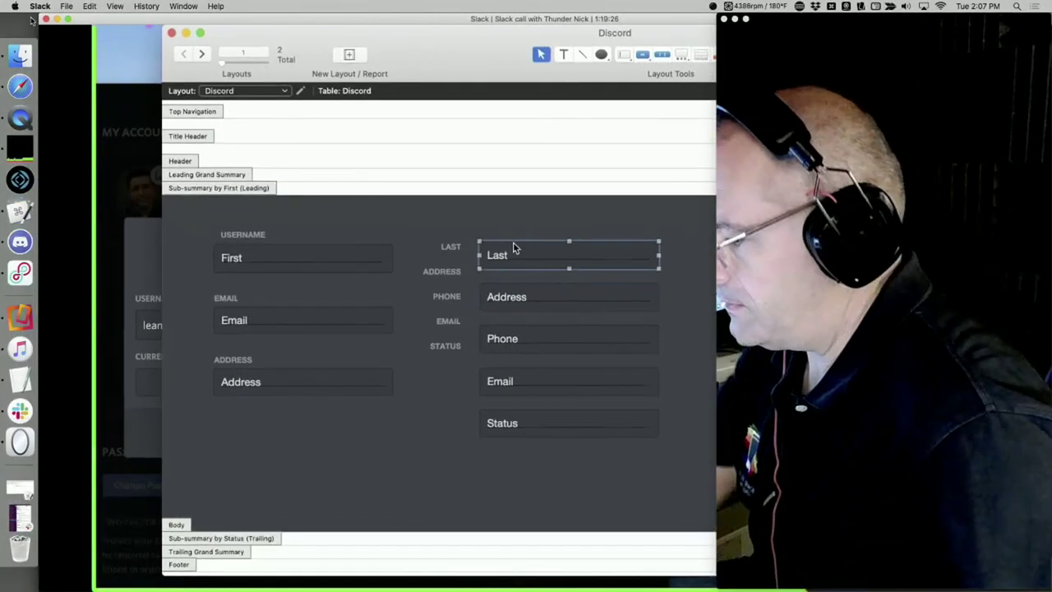
click(510, 226)
- Switch to Safari to view the fmtraining.tv live broadcast schedule, and return to the Slack call showing the layout
key(super+a)
key(super+Tab)
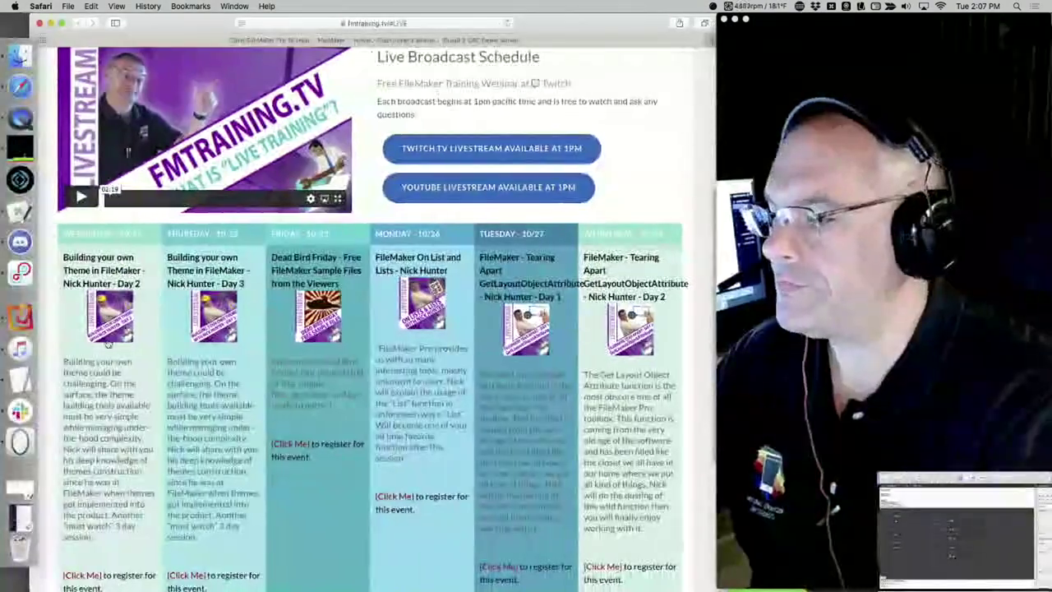
click(19, 411)
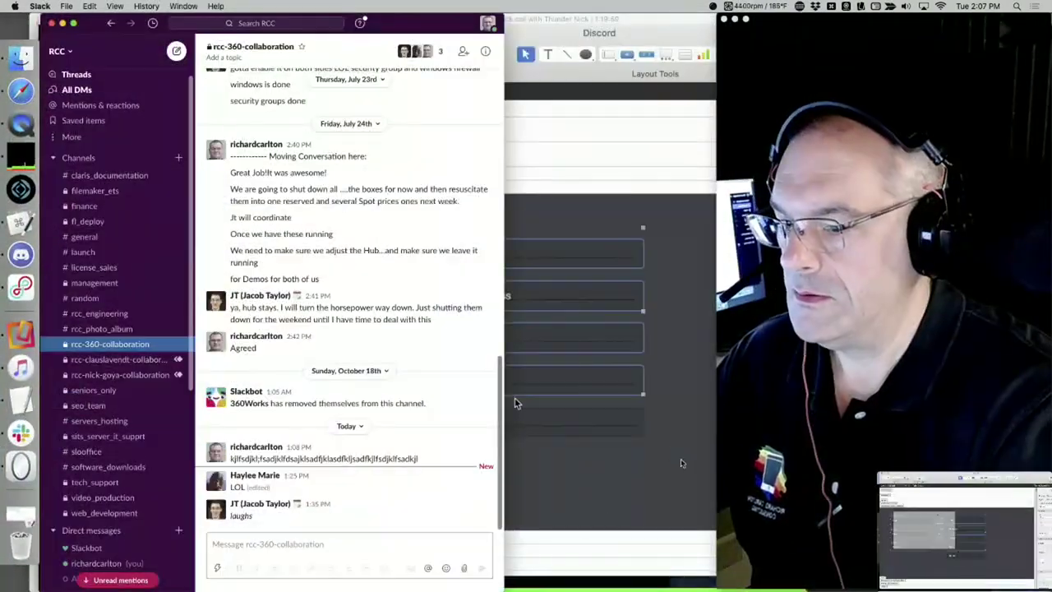
click(585, 453)
- Highlight all labels and fields in the layout body and adjust the position of the Slack call window
drag(650, 466, 197, 224)
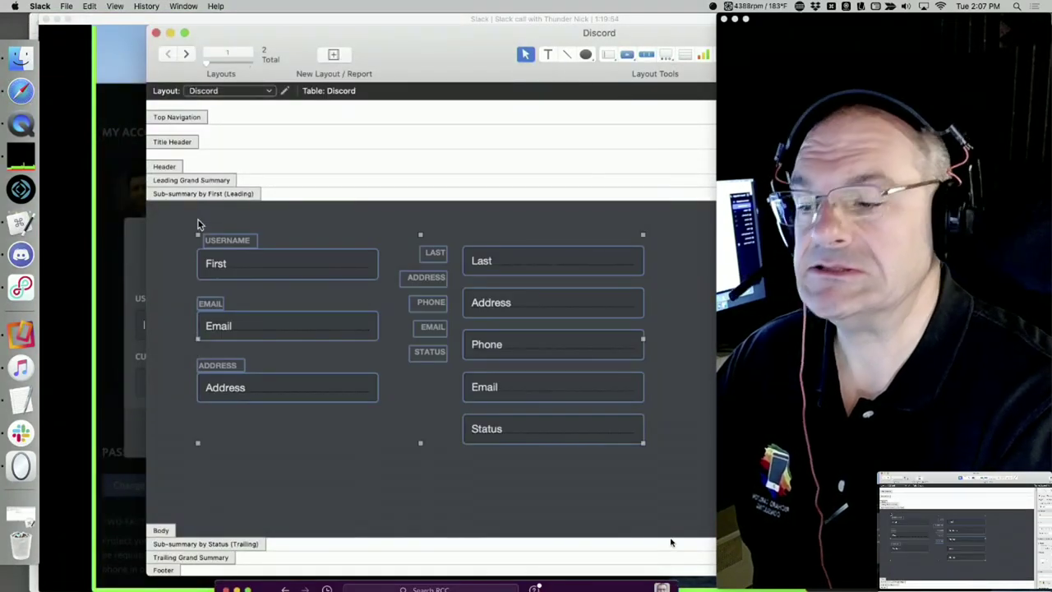
click(444, 25)
drag(391, 22, 381, 22)
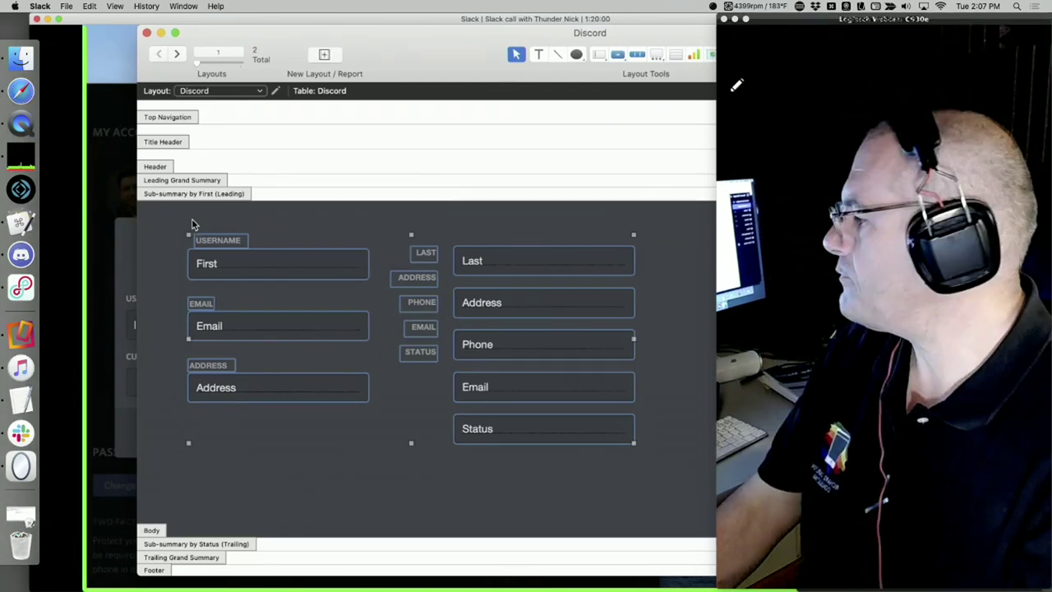
- View the themed fields in Browse mode, leave the Last field, and move the window aside to reveal Discord's Change your username dialog
click(192, 223)
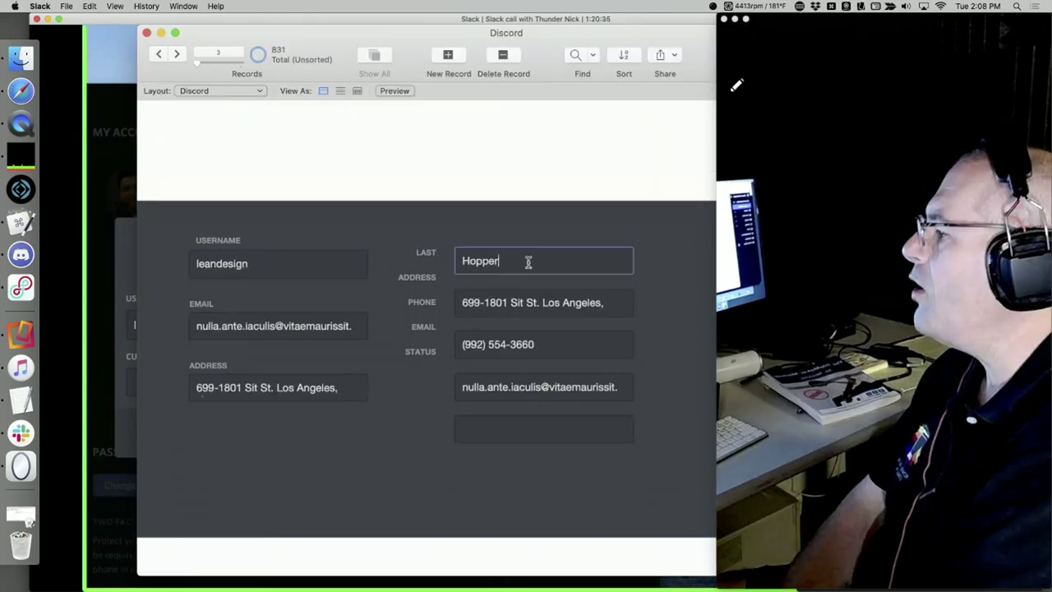
click(518, 227)
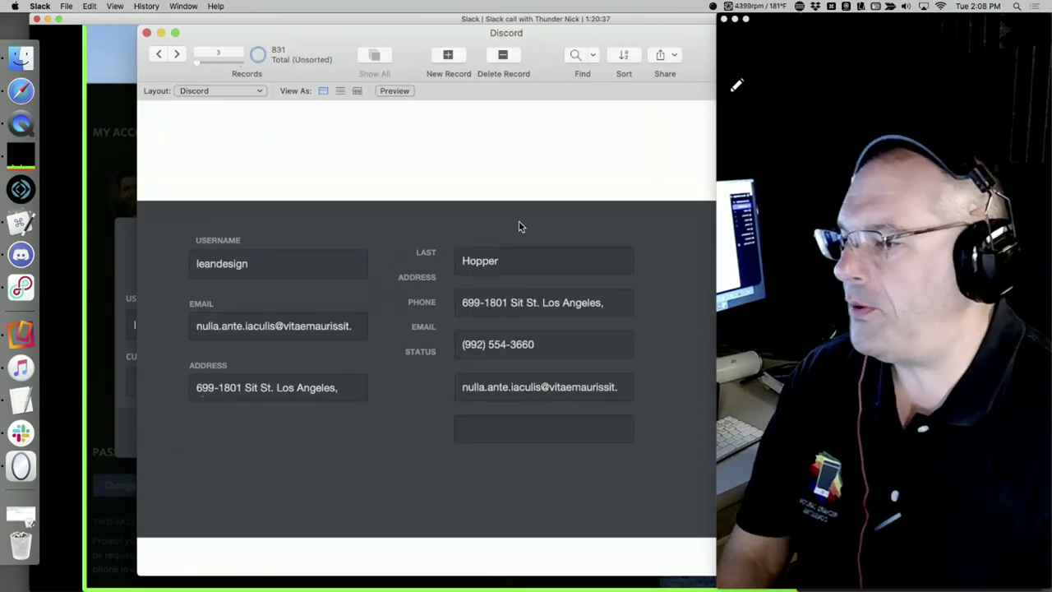
drag(330, 37, 585, 92)
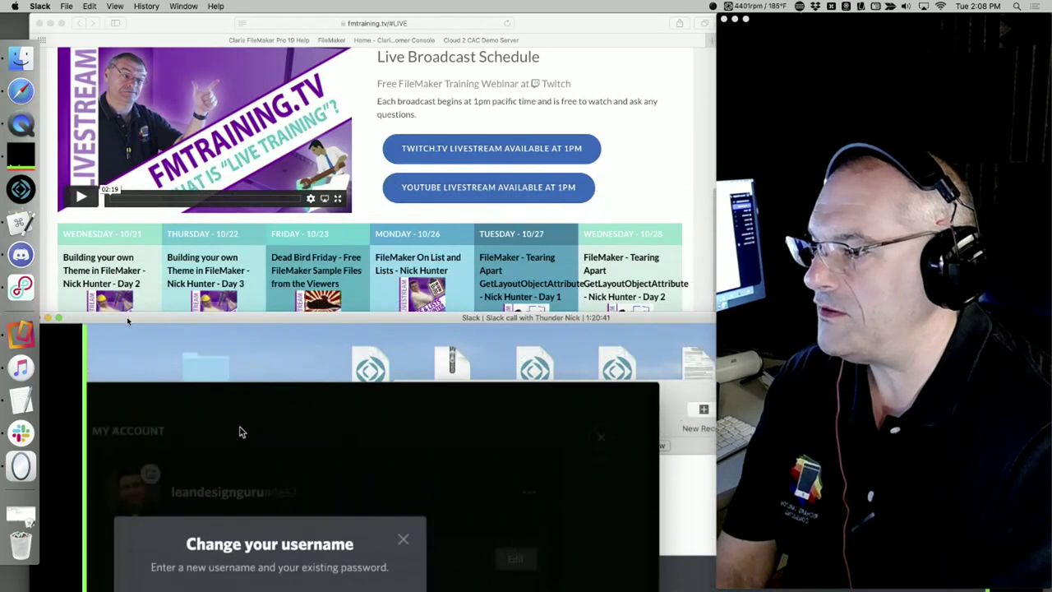